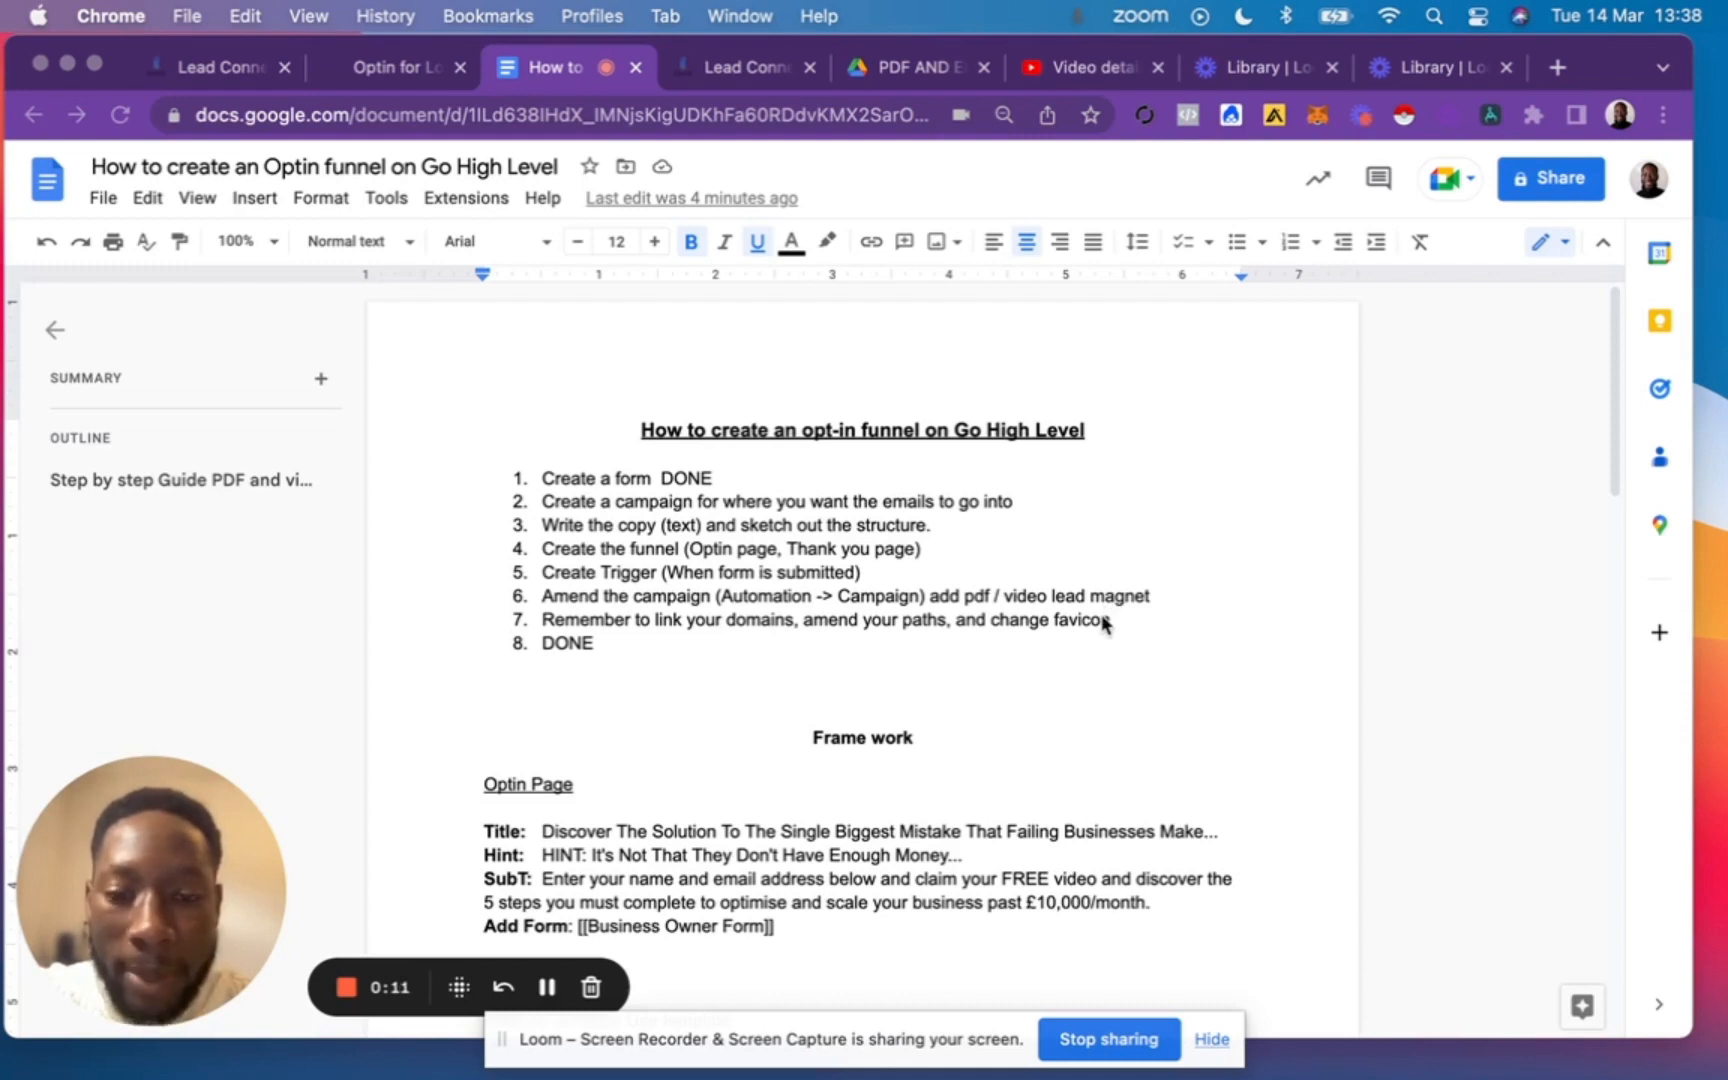
Delete the word "DONE" after "Create a form" in the first item of the numbered checklist.
{"action": "scroll", "coordinate": [1071, 738], "scroll_direction": "down", "scroll_amount": 1}
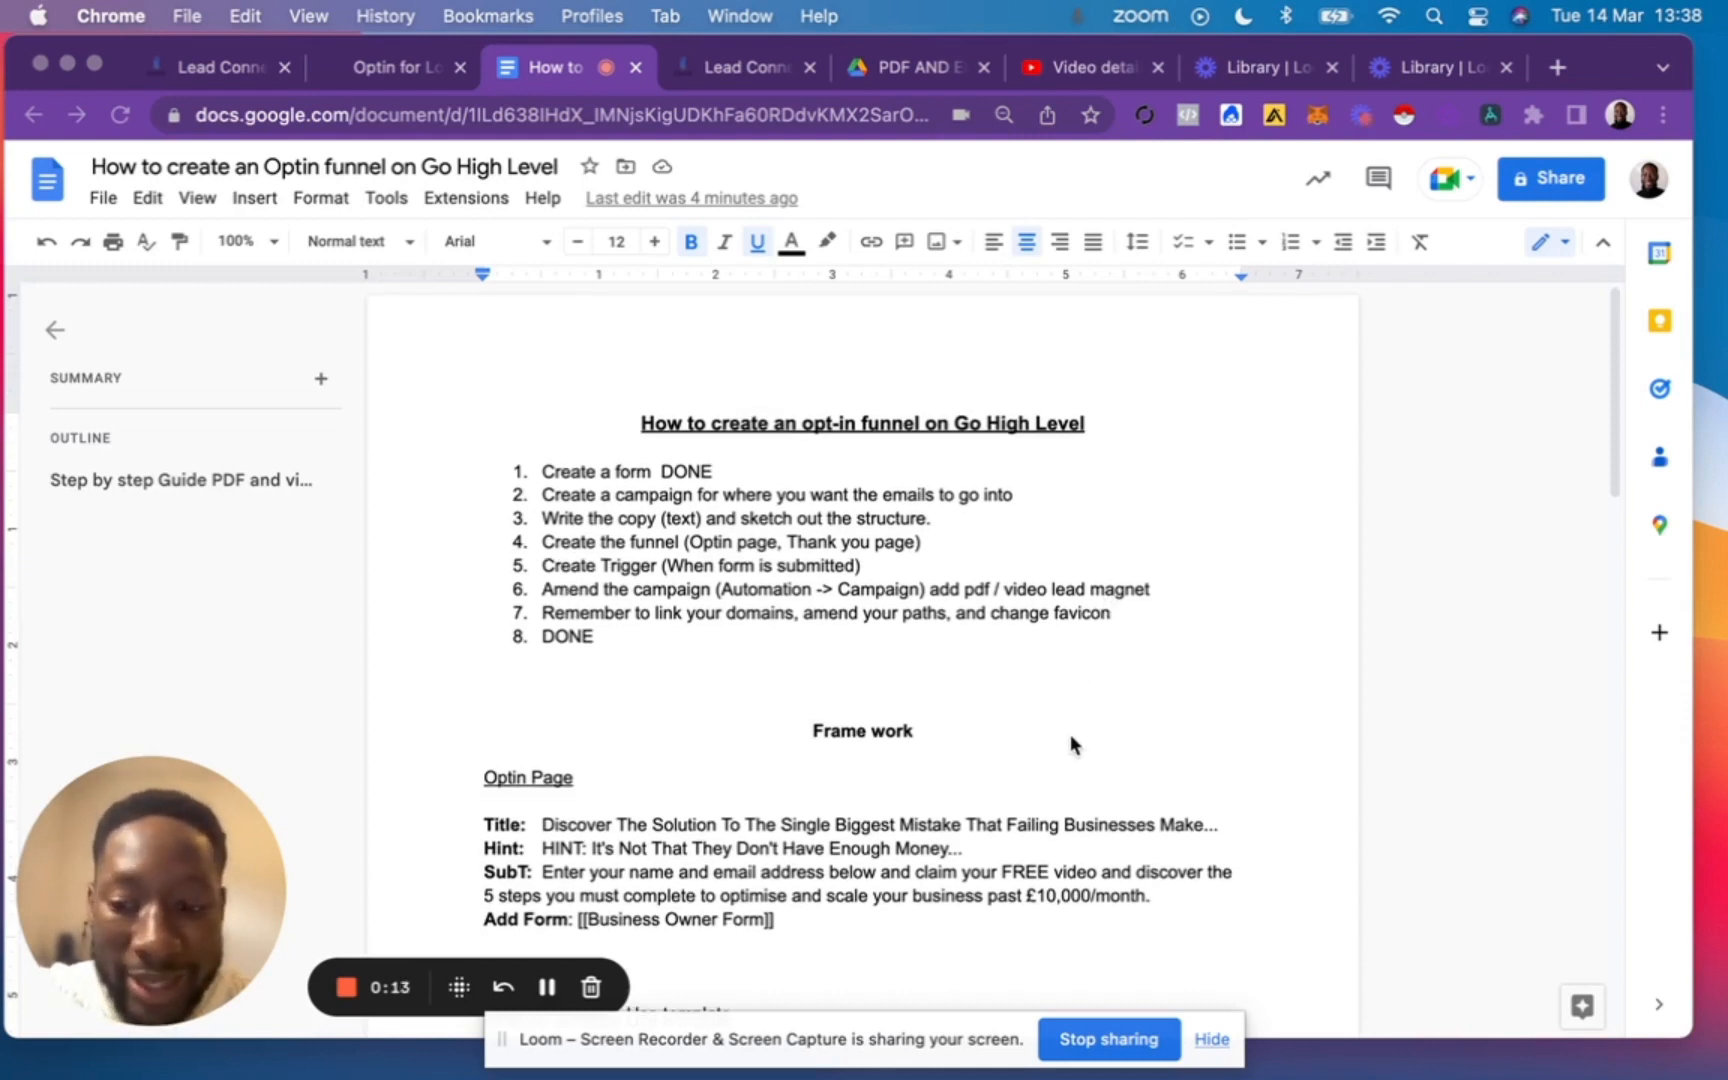
{"action": "scroll", "coordinate": [1071, 738], "scroll_direction": "up", "scroll_amount": 1}
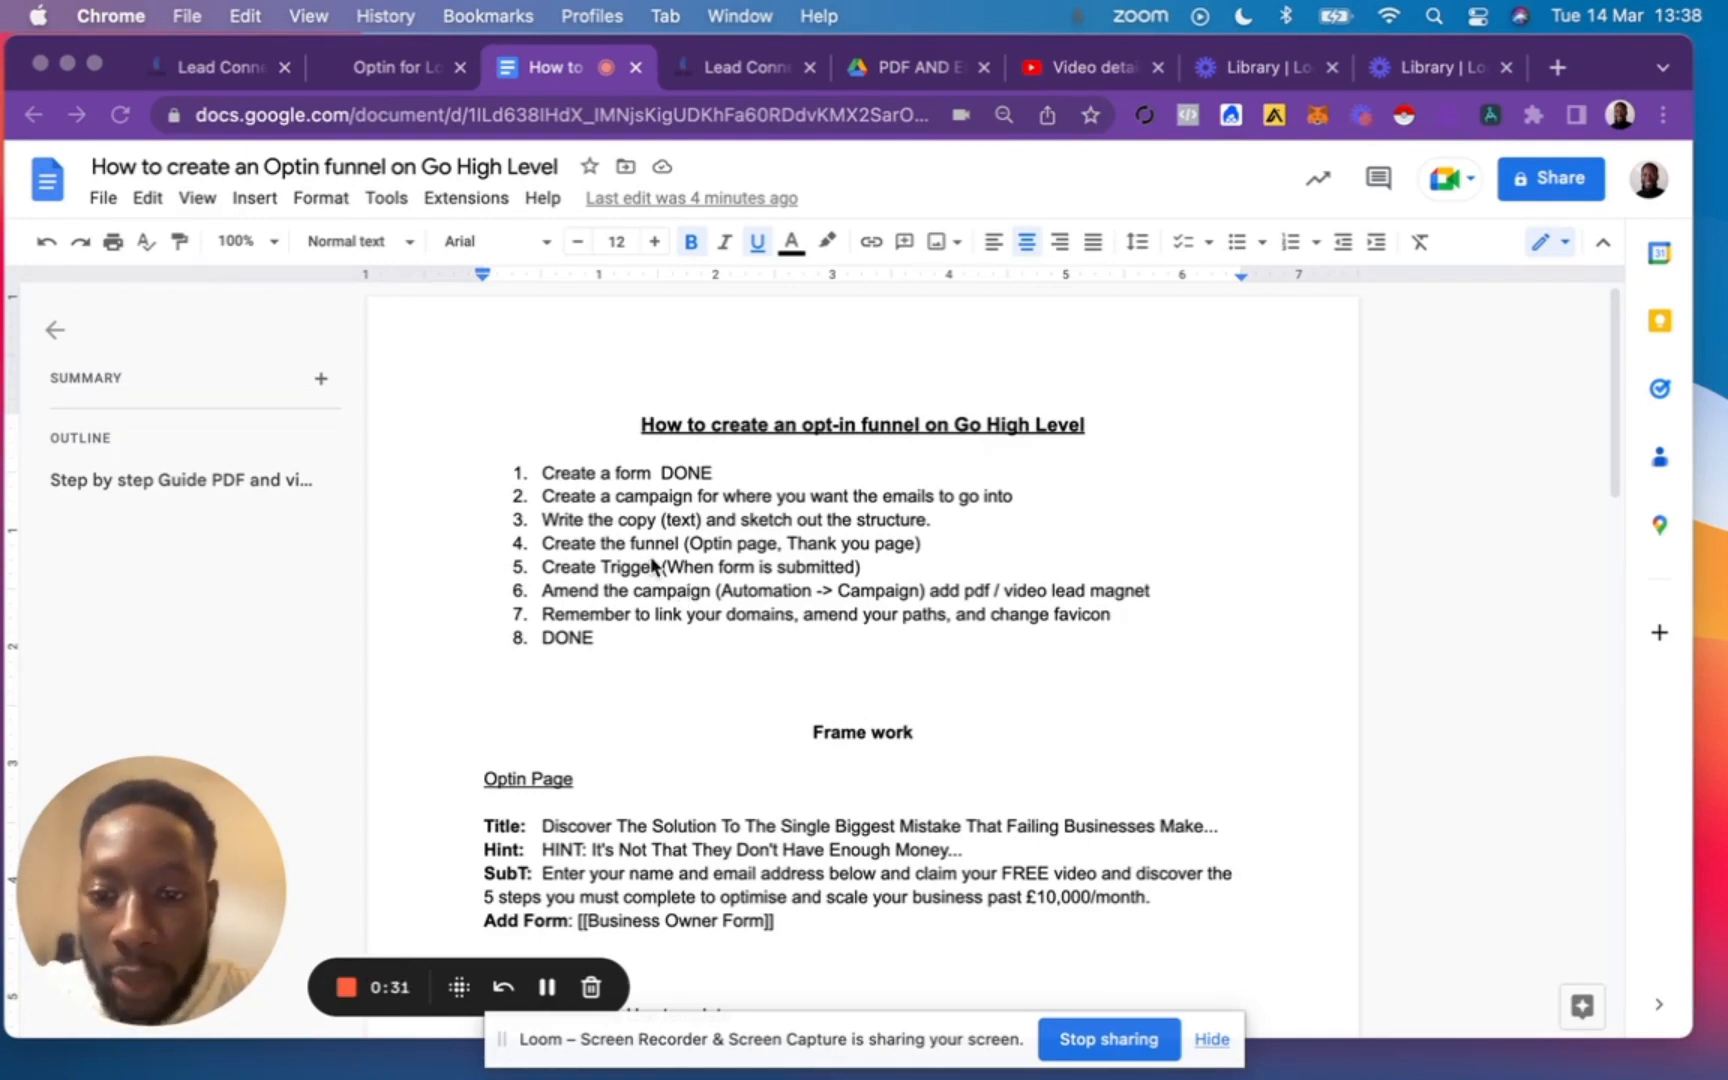
{"action": "double_click", "coordinate": [688, 473]}
{"action": "key", "text": "BackSpace"}
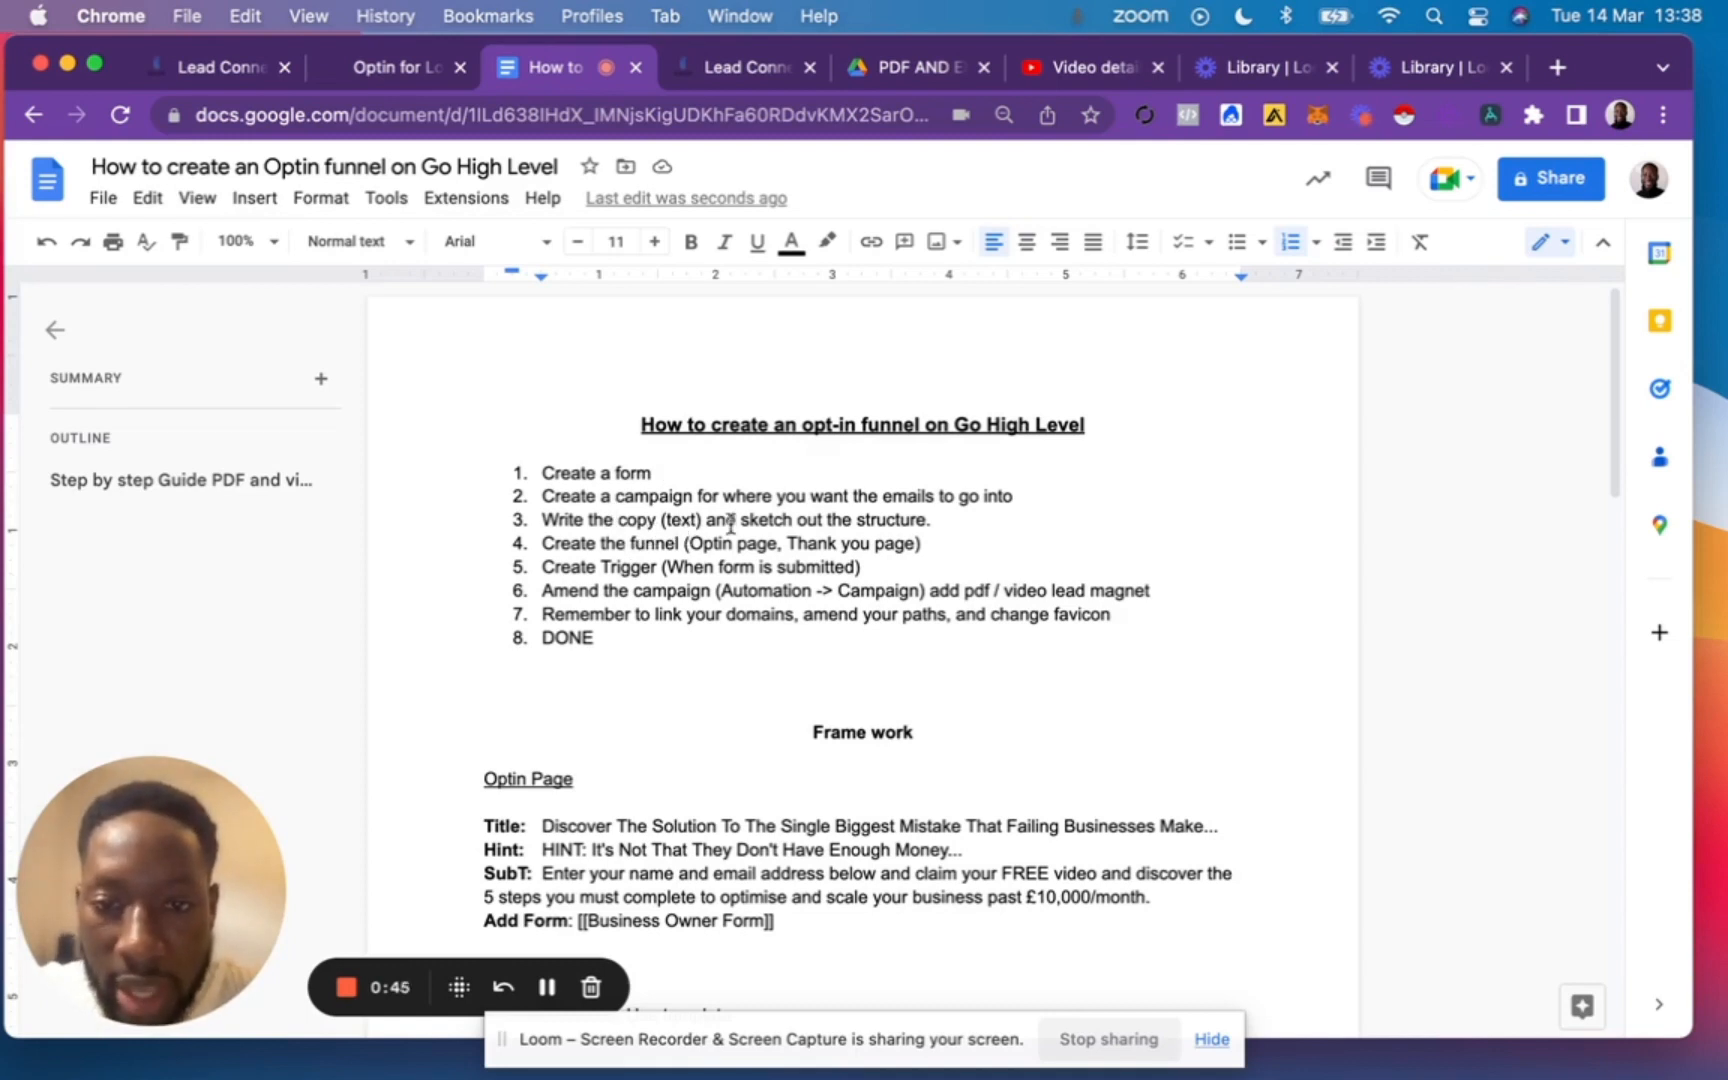
Switch to GoHighLevel and add a new blank form in the Sites form builder.
{"action": "scroll", "coordinate": [948, 526], "scroll_direction": "down", "scroll_amount": 2}
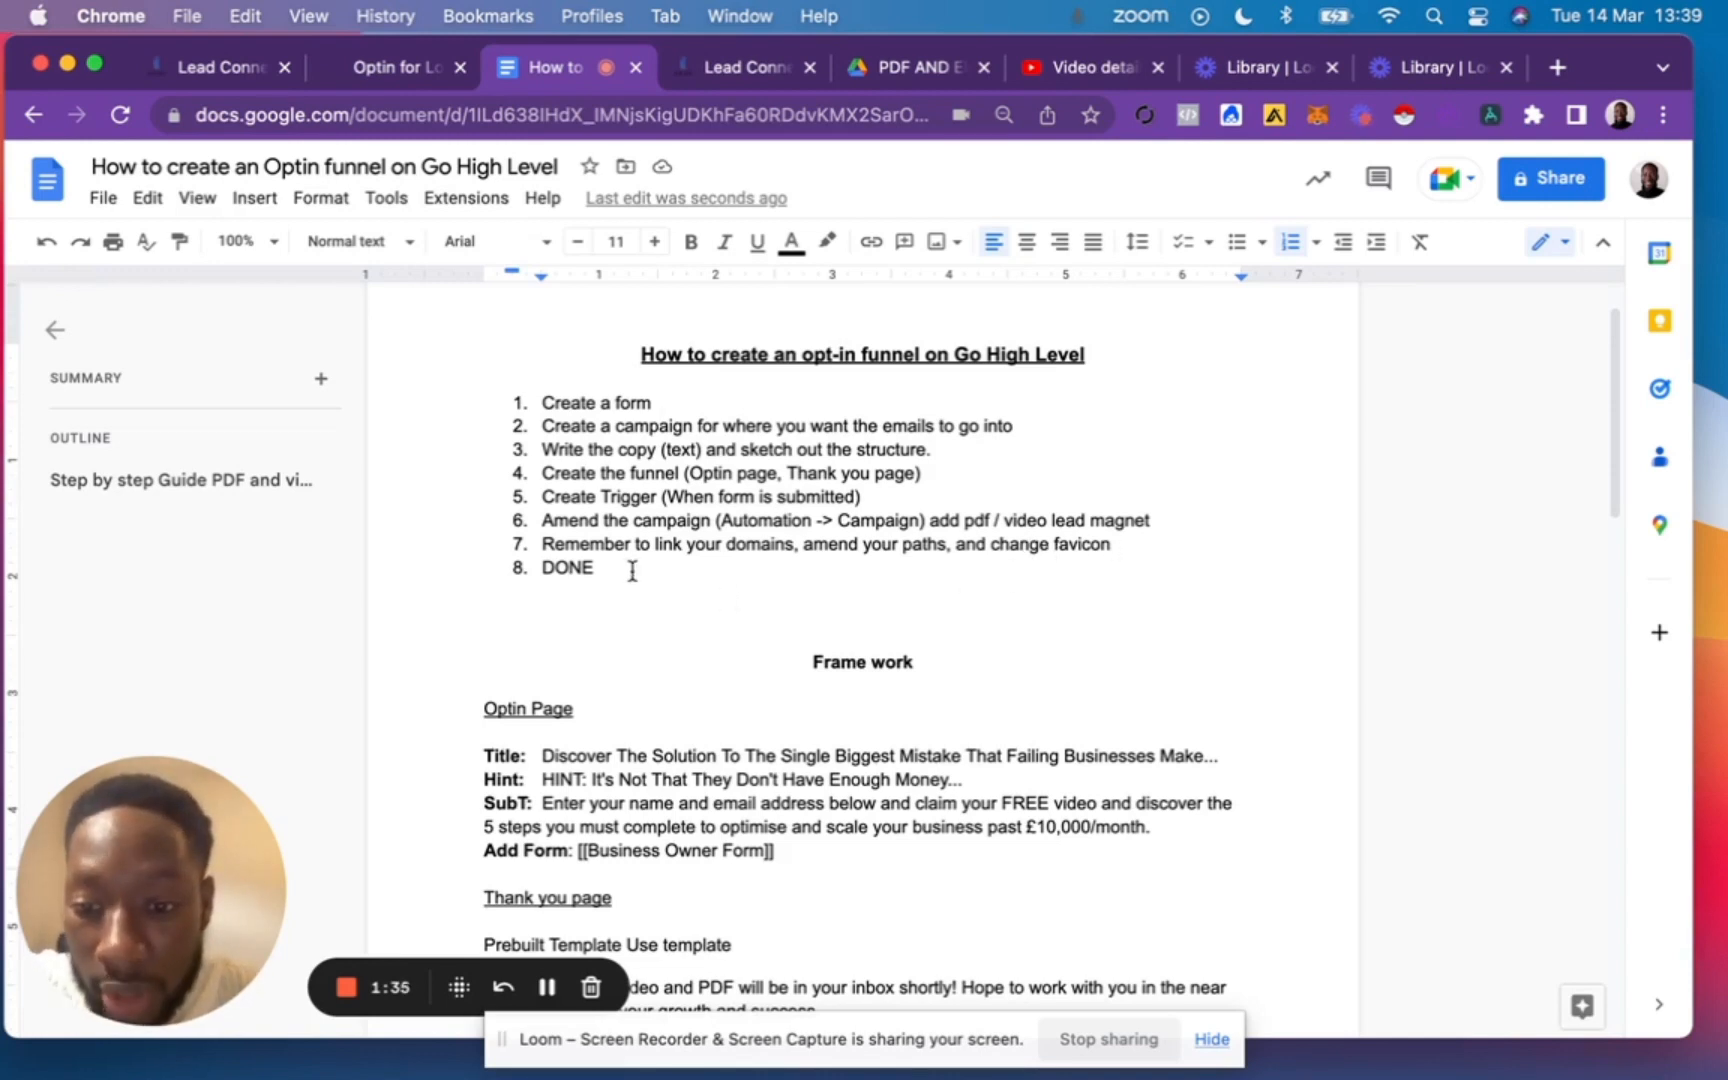
{"action": "scroll", "coordinate": [632, 571], "scroll_direction": "down", "scroll_amount": 1}
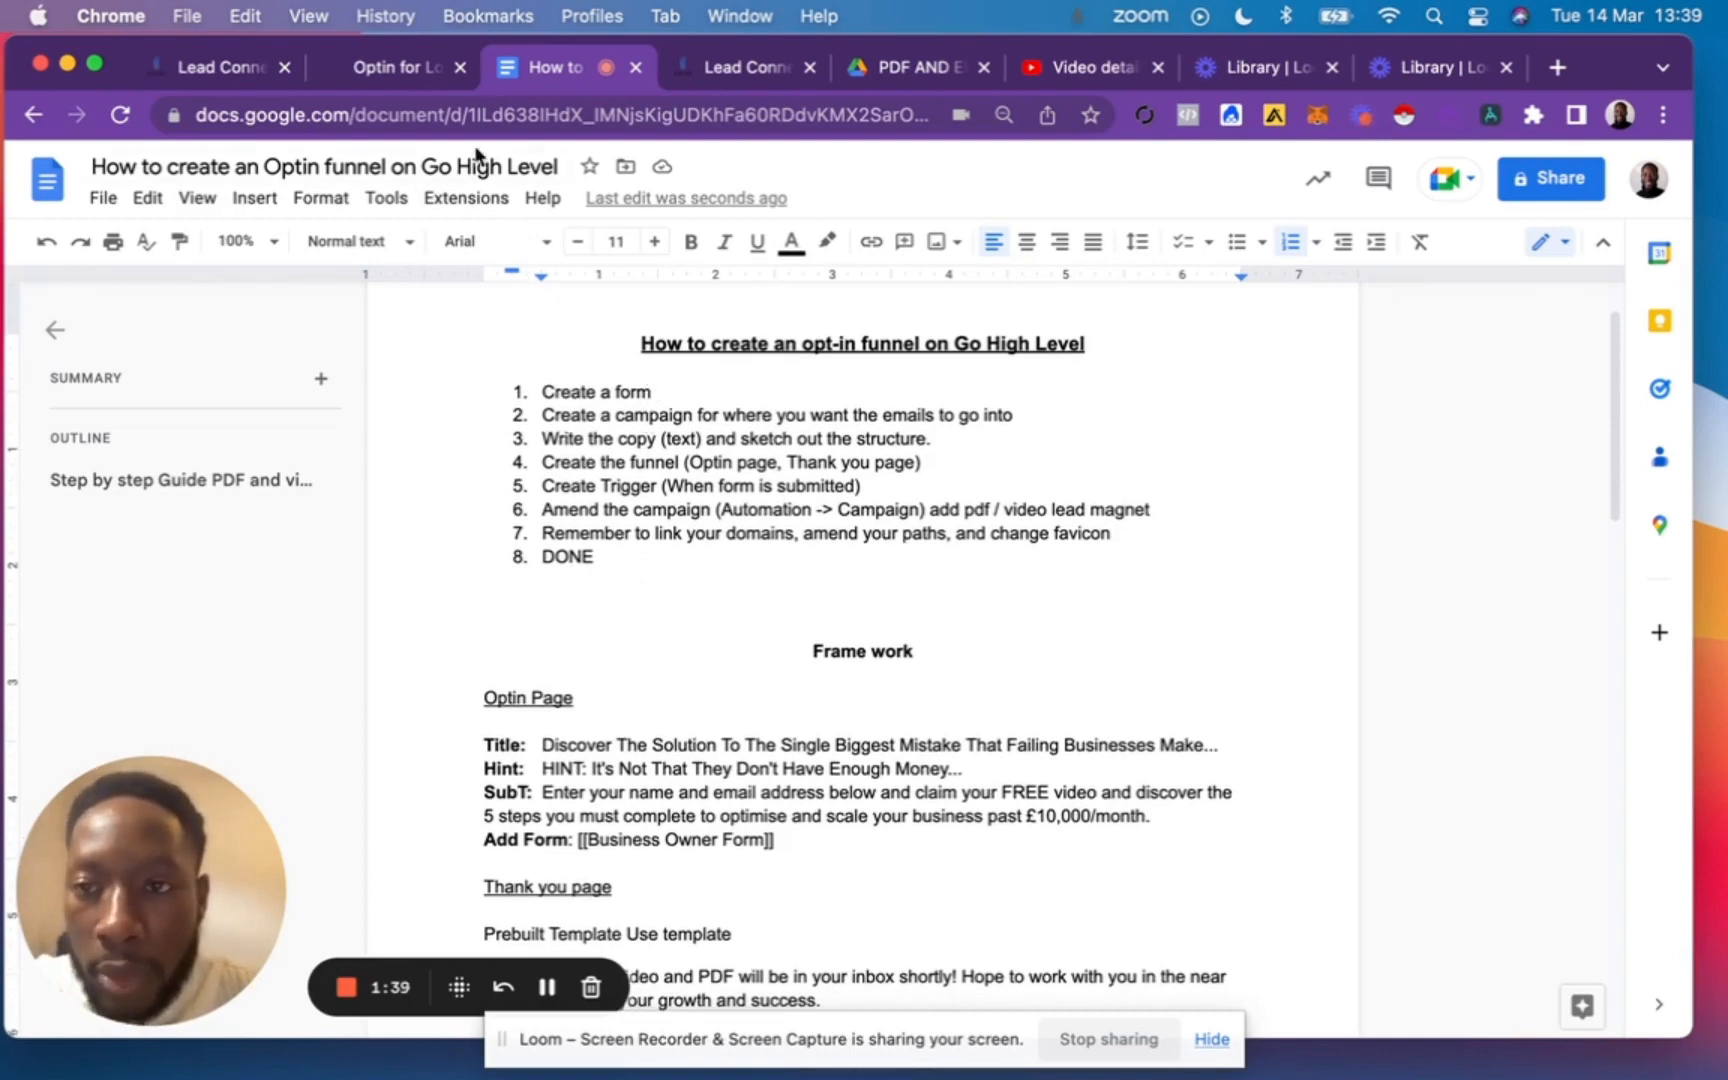
{"action": "left_click", "coordinate": [210, 70]}
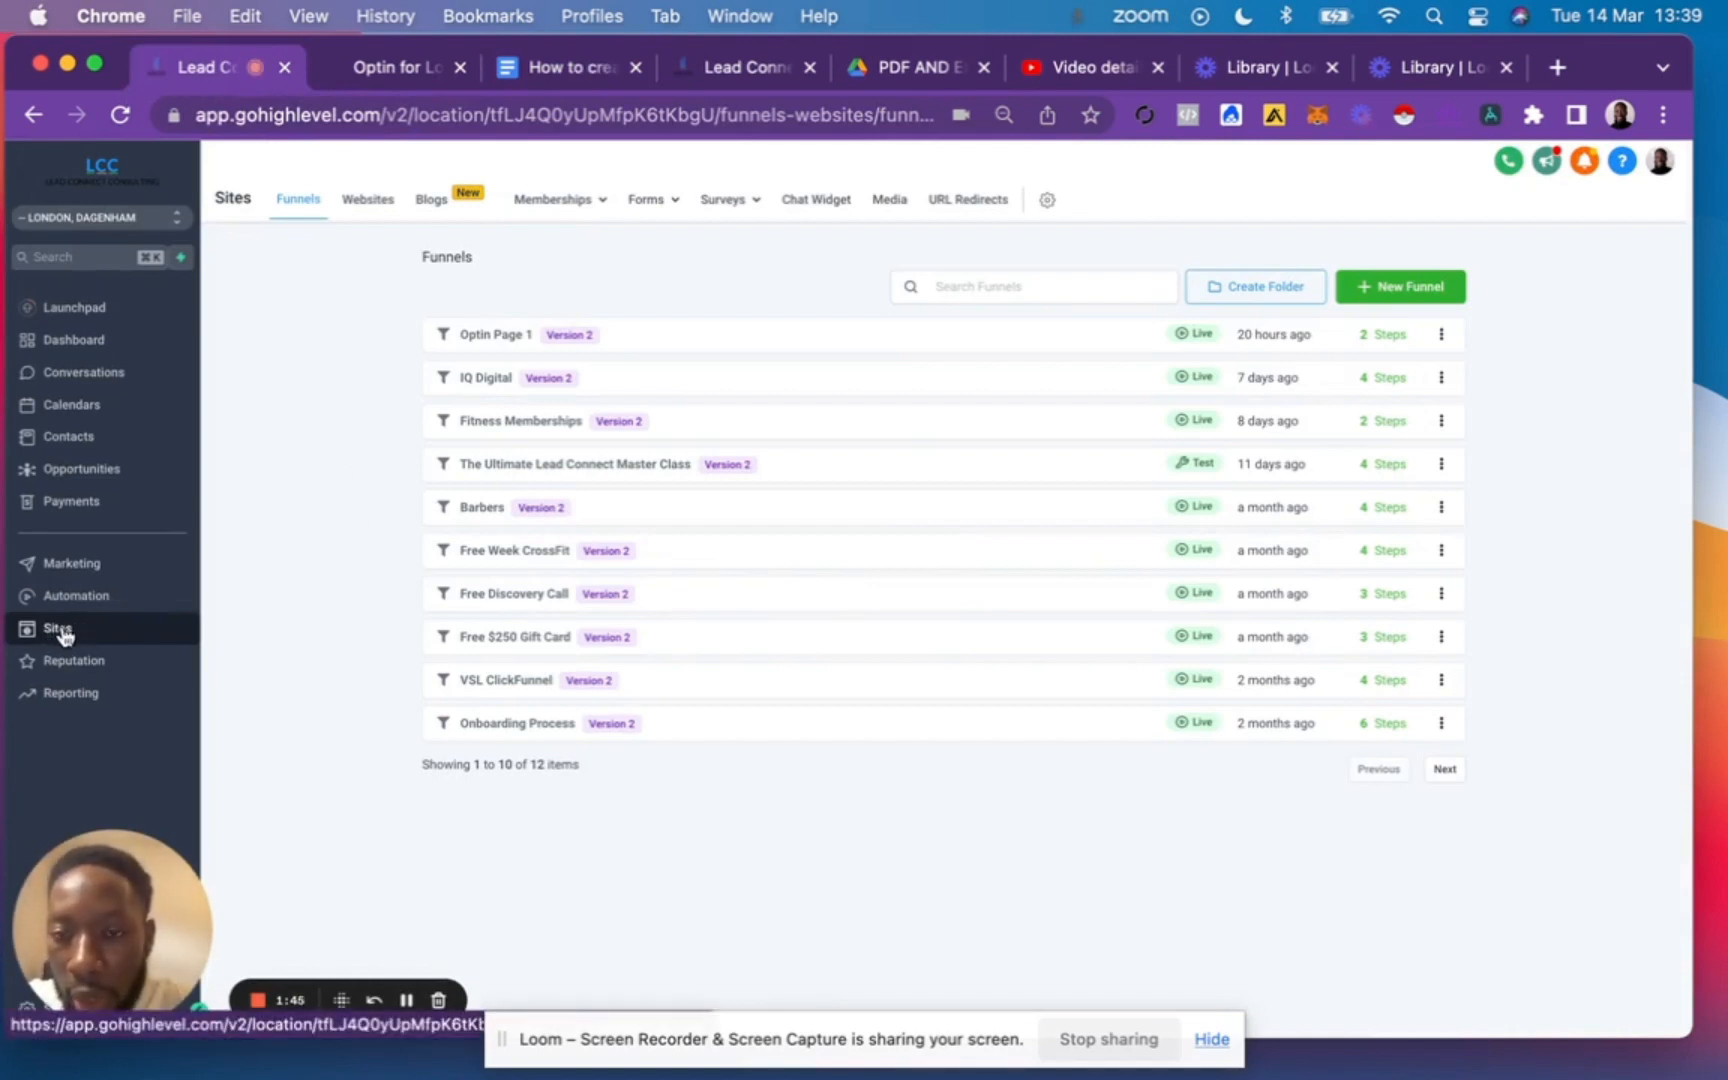
{"action": "mouse_move", "coordinate": [655, 208]}
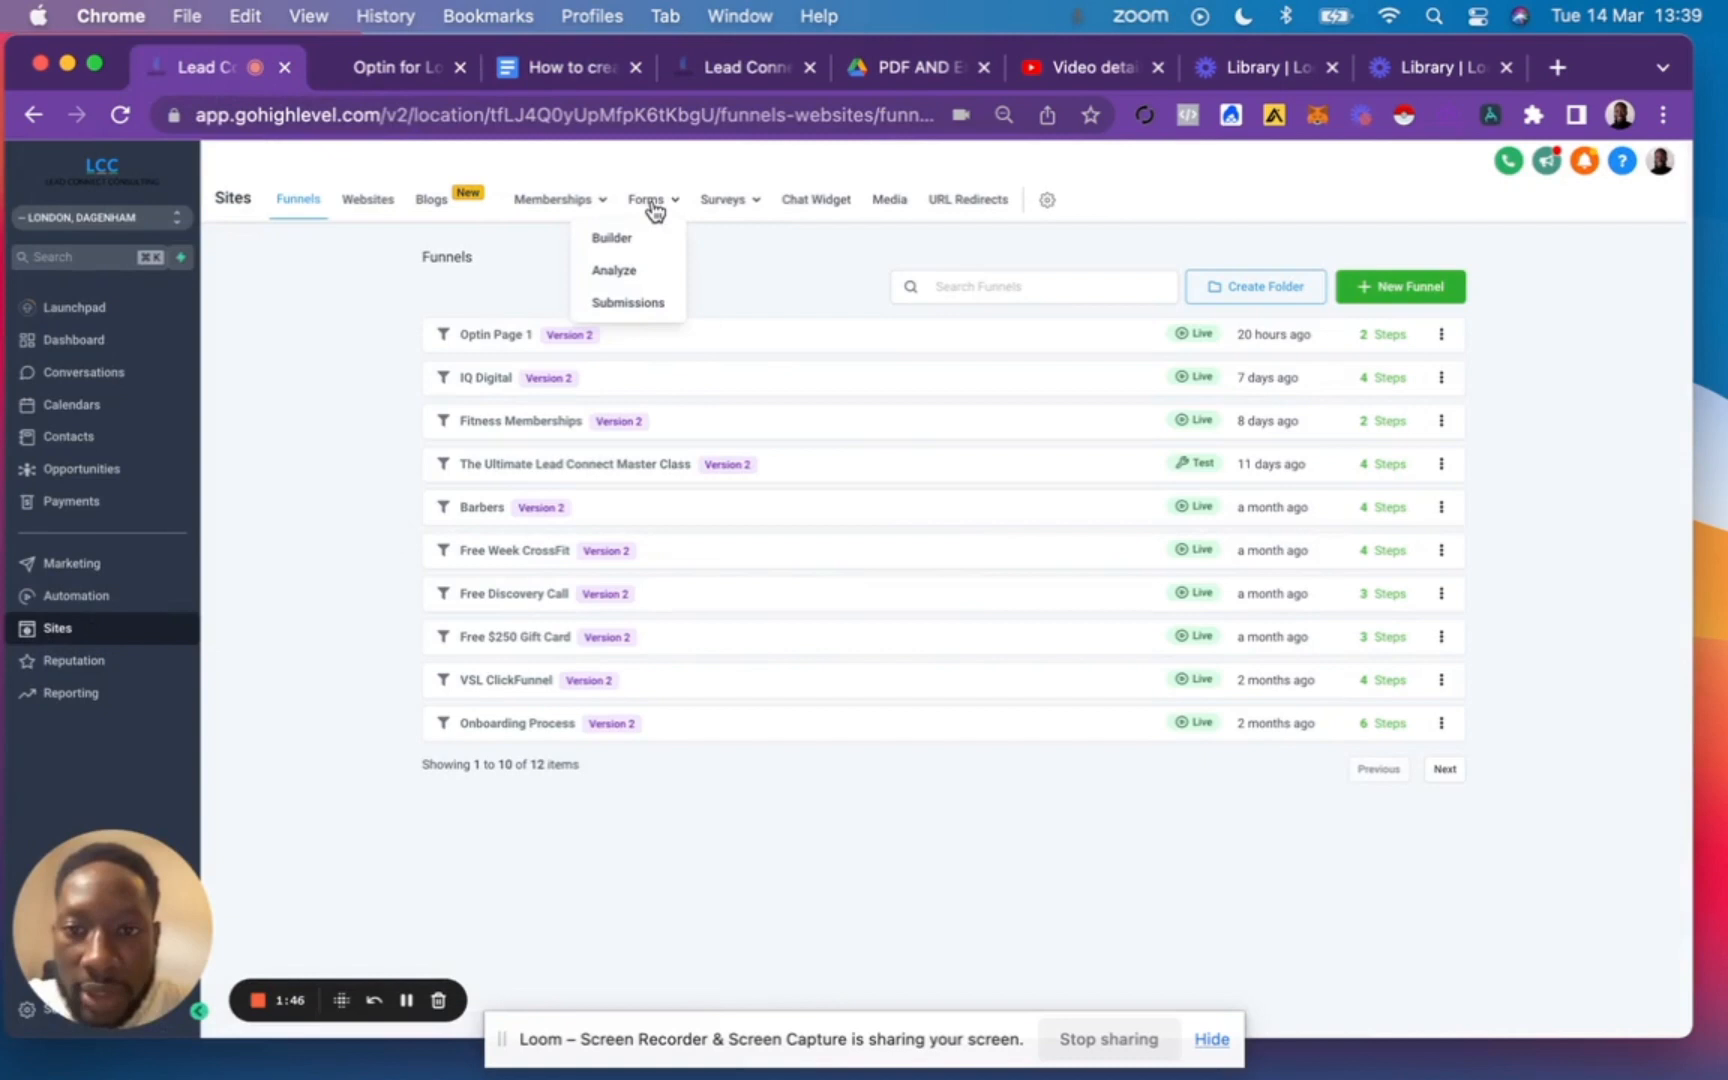
{"action": "left_click", "coordinate": [620, 243]}
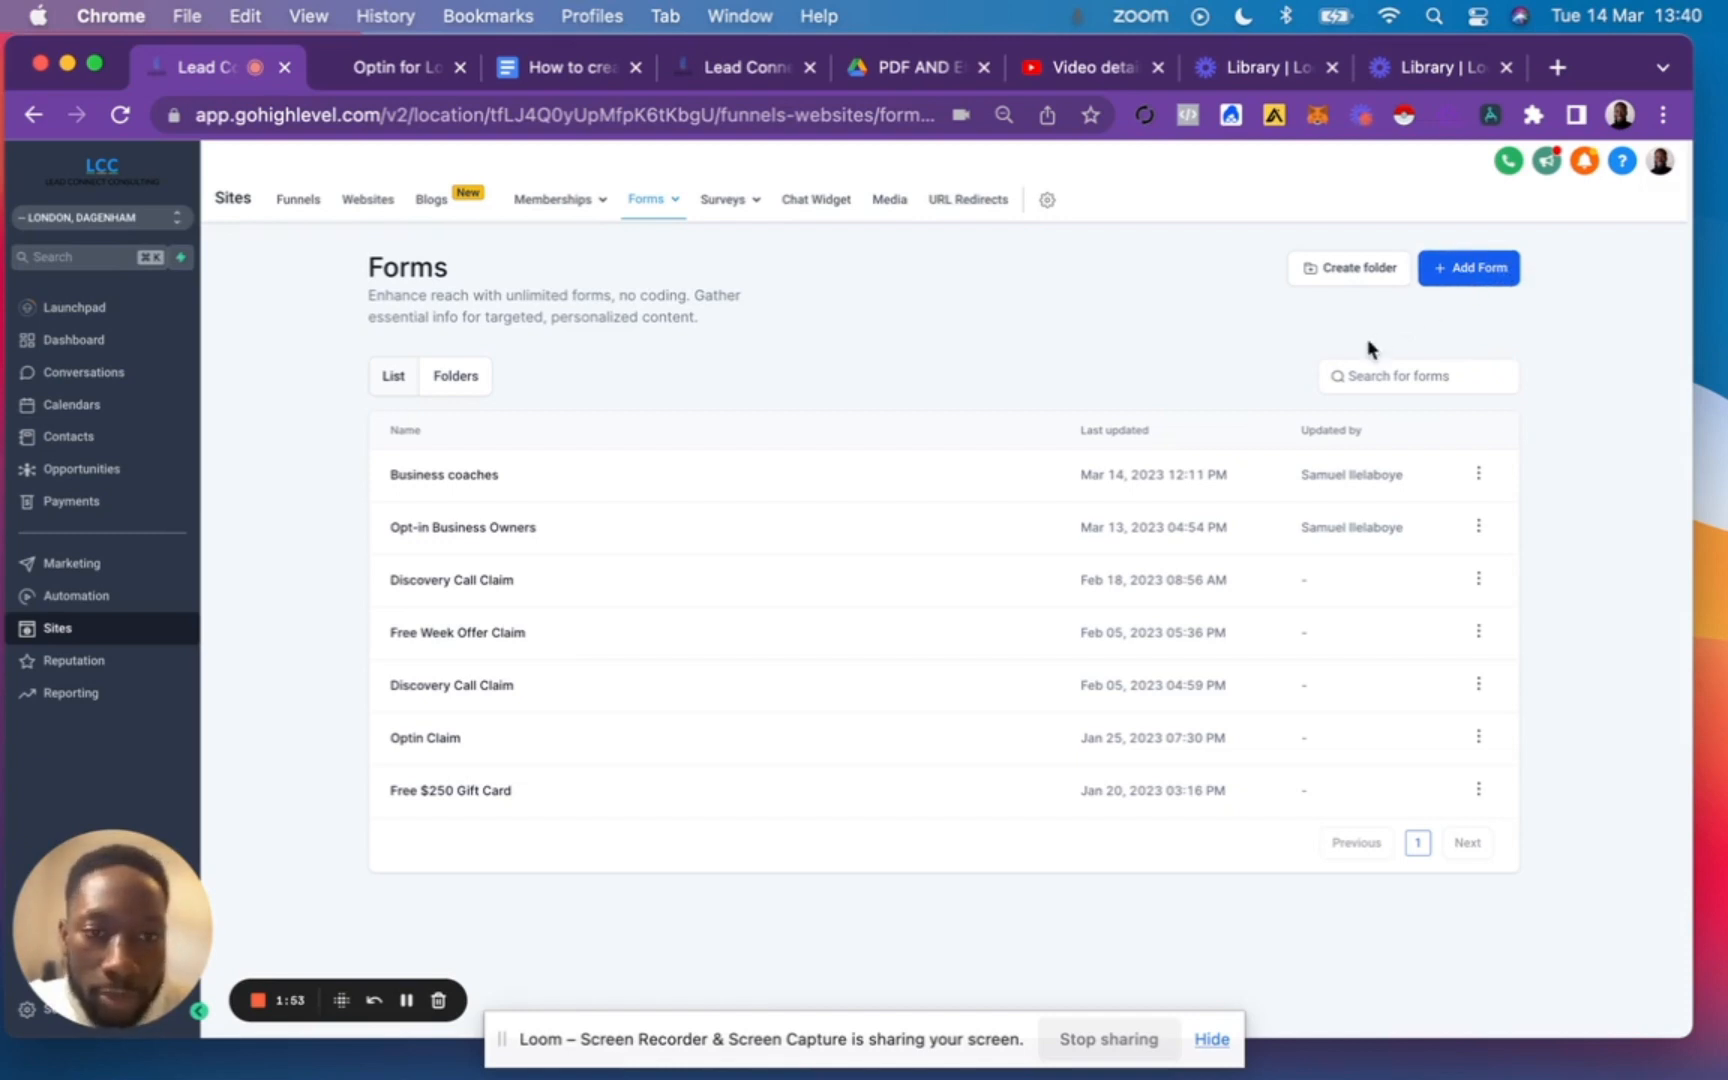
{"action": "left_click", "coordinate": [1469, 267]}
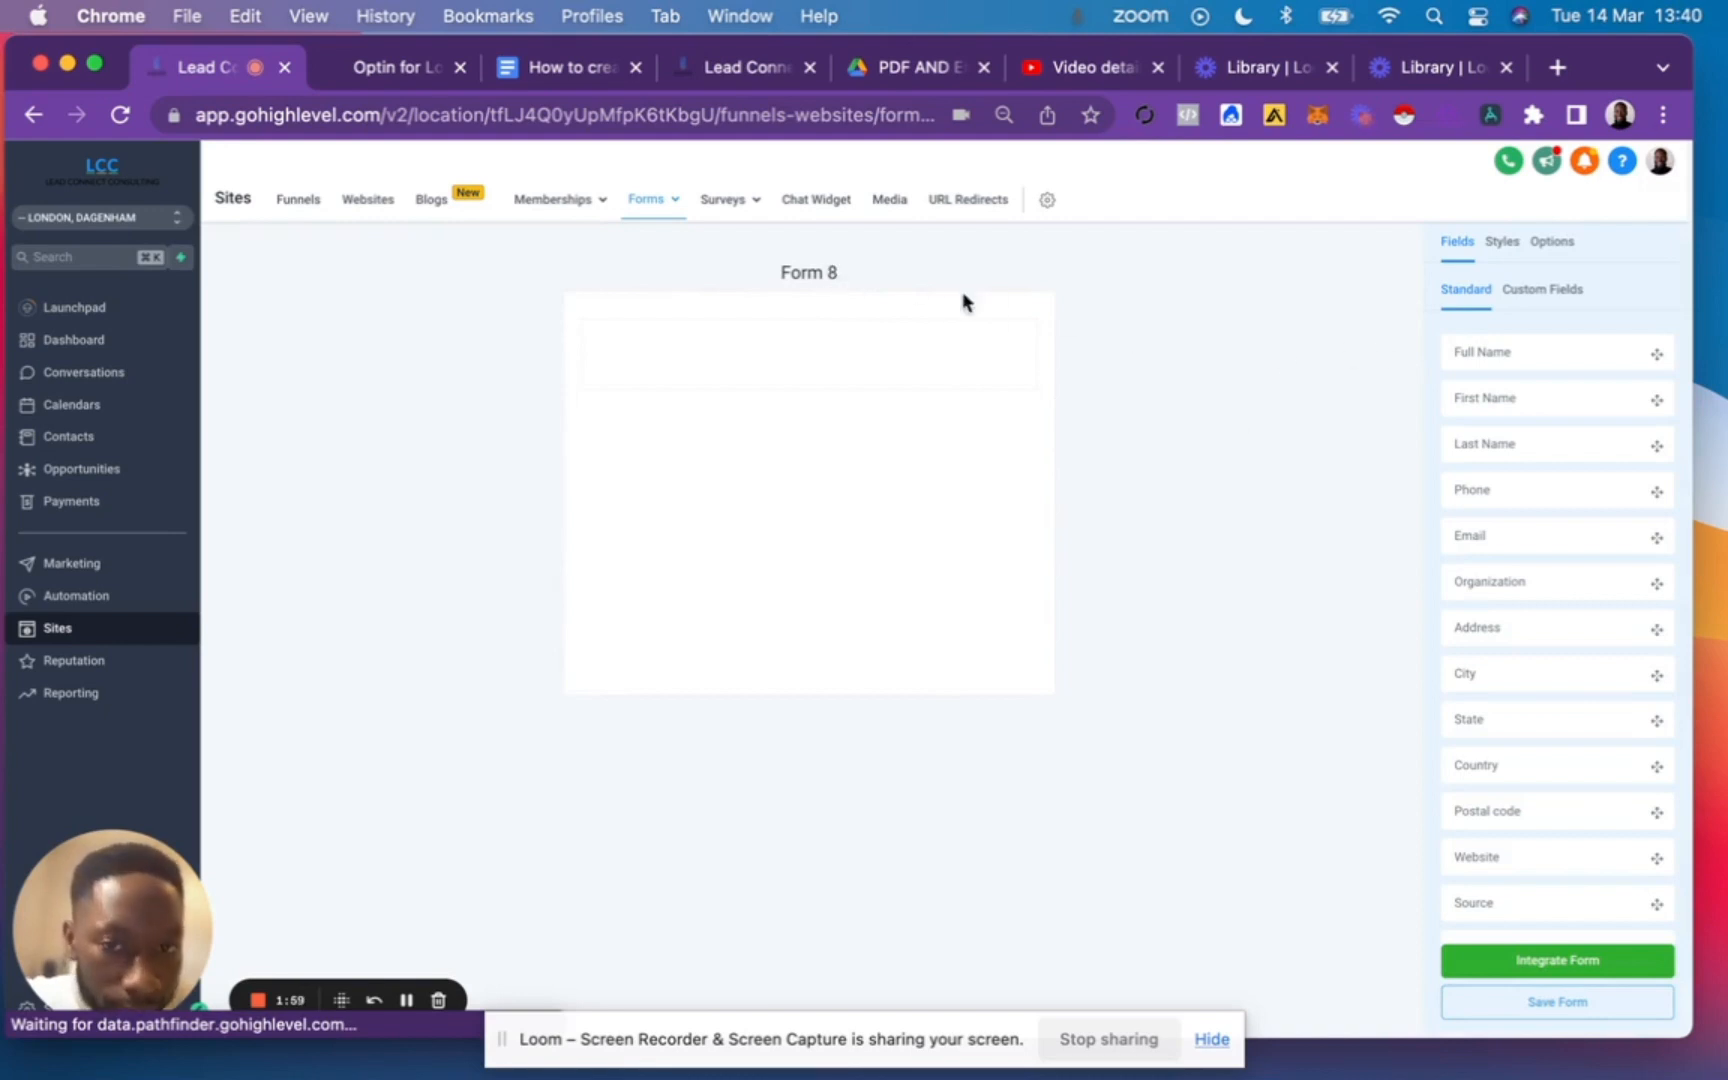
Rename the new form as "Business Coaches".
{"action": "left_click", "coordinate": [1545, 292]}
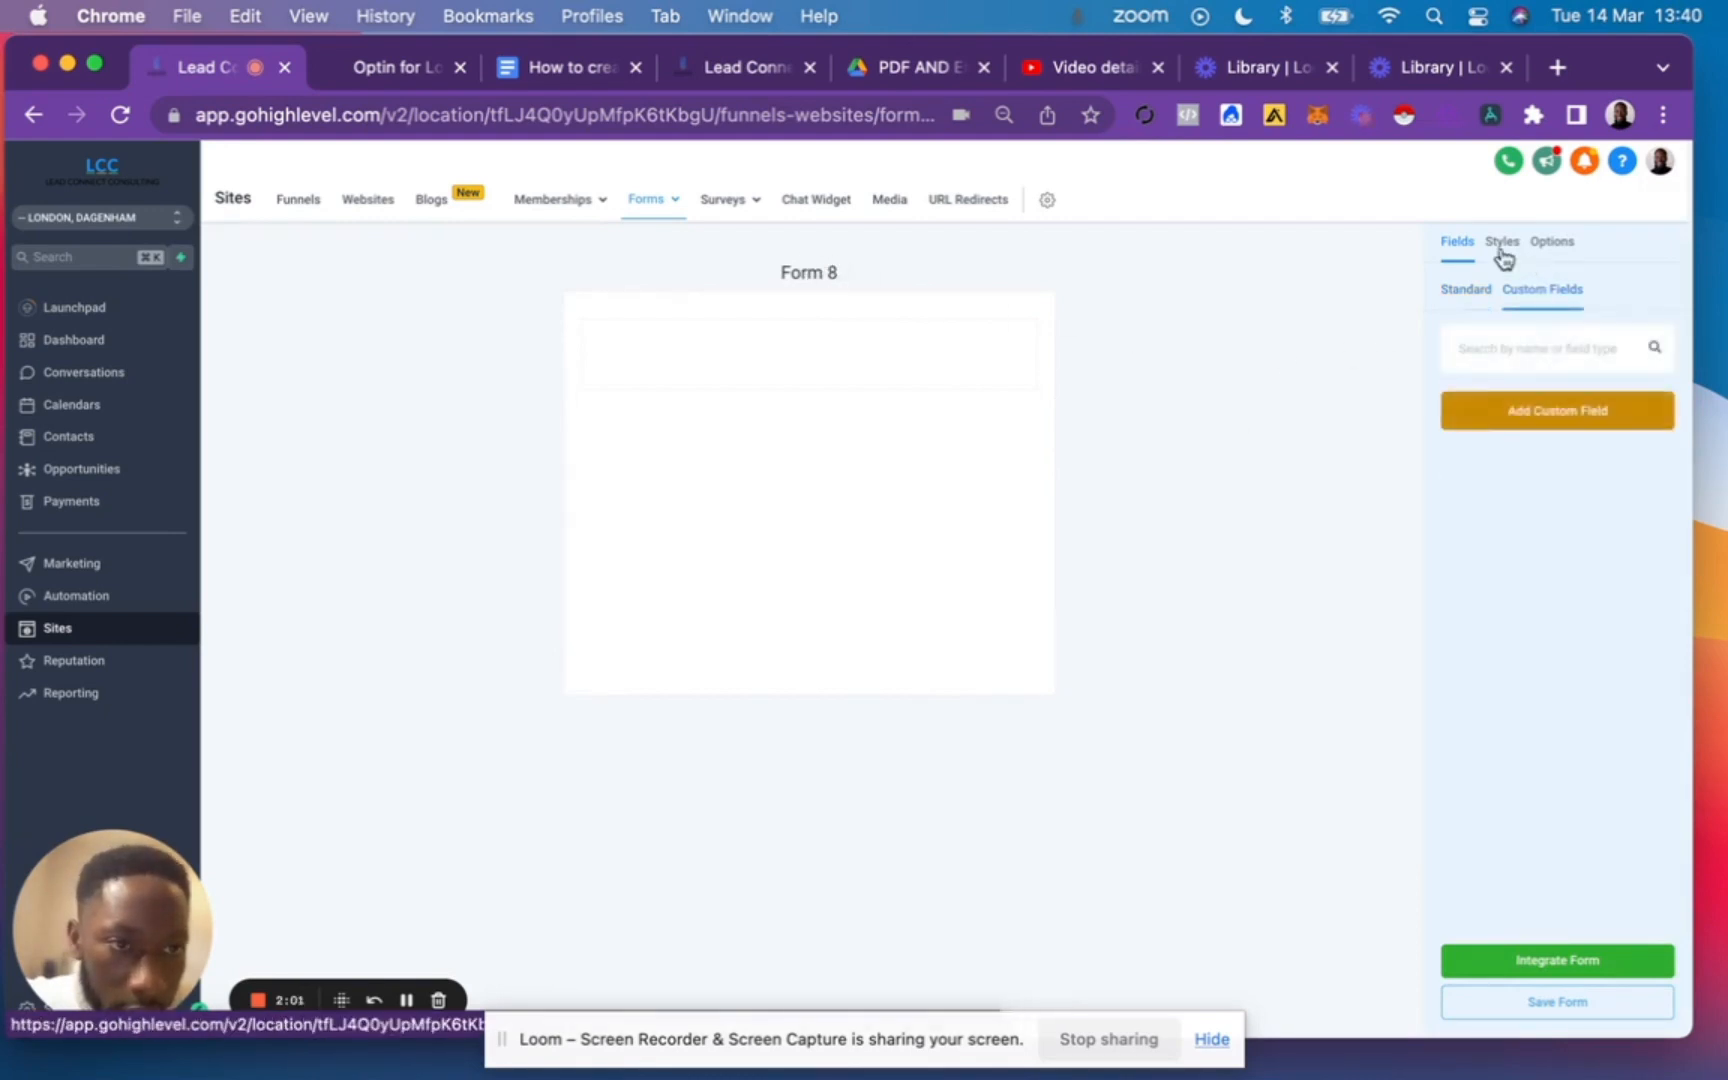
{"action": "left_click", "coordinate": [1501, 244]}
{"action": "left_click", "coordinate": [1545, 250]}
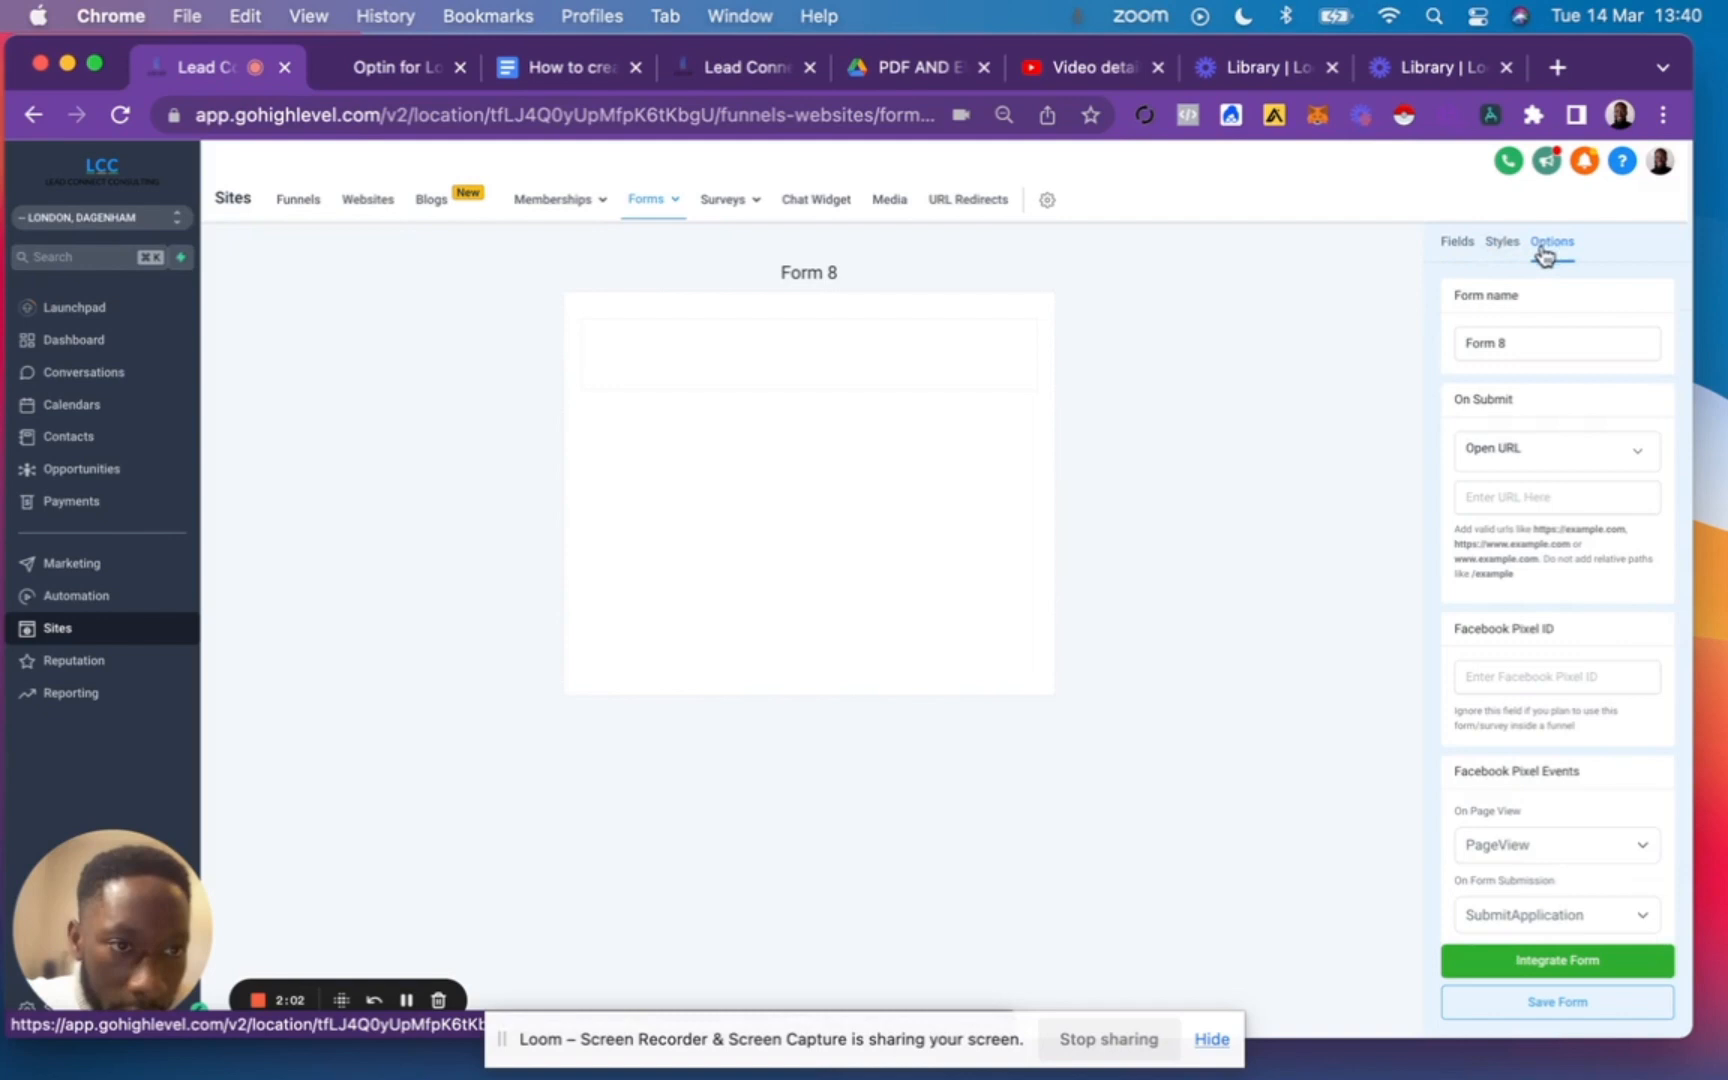
{"action": "left_click", "coordinate": [1506, 343]}
{"action": "key", "text": "BackSpace"}
{"action": "key", "text": "BackSpace"}
{"action": "key", "text": "BackSpace"}
{"action": "key", "text": "BackSpace"}
{"action": "key", "text": "BackSpace"}
{"action": "key", "text": "BackSpace"}
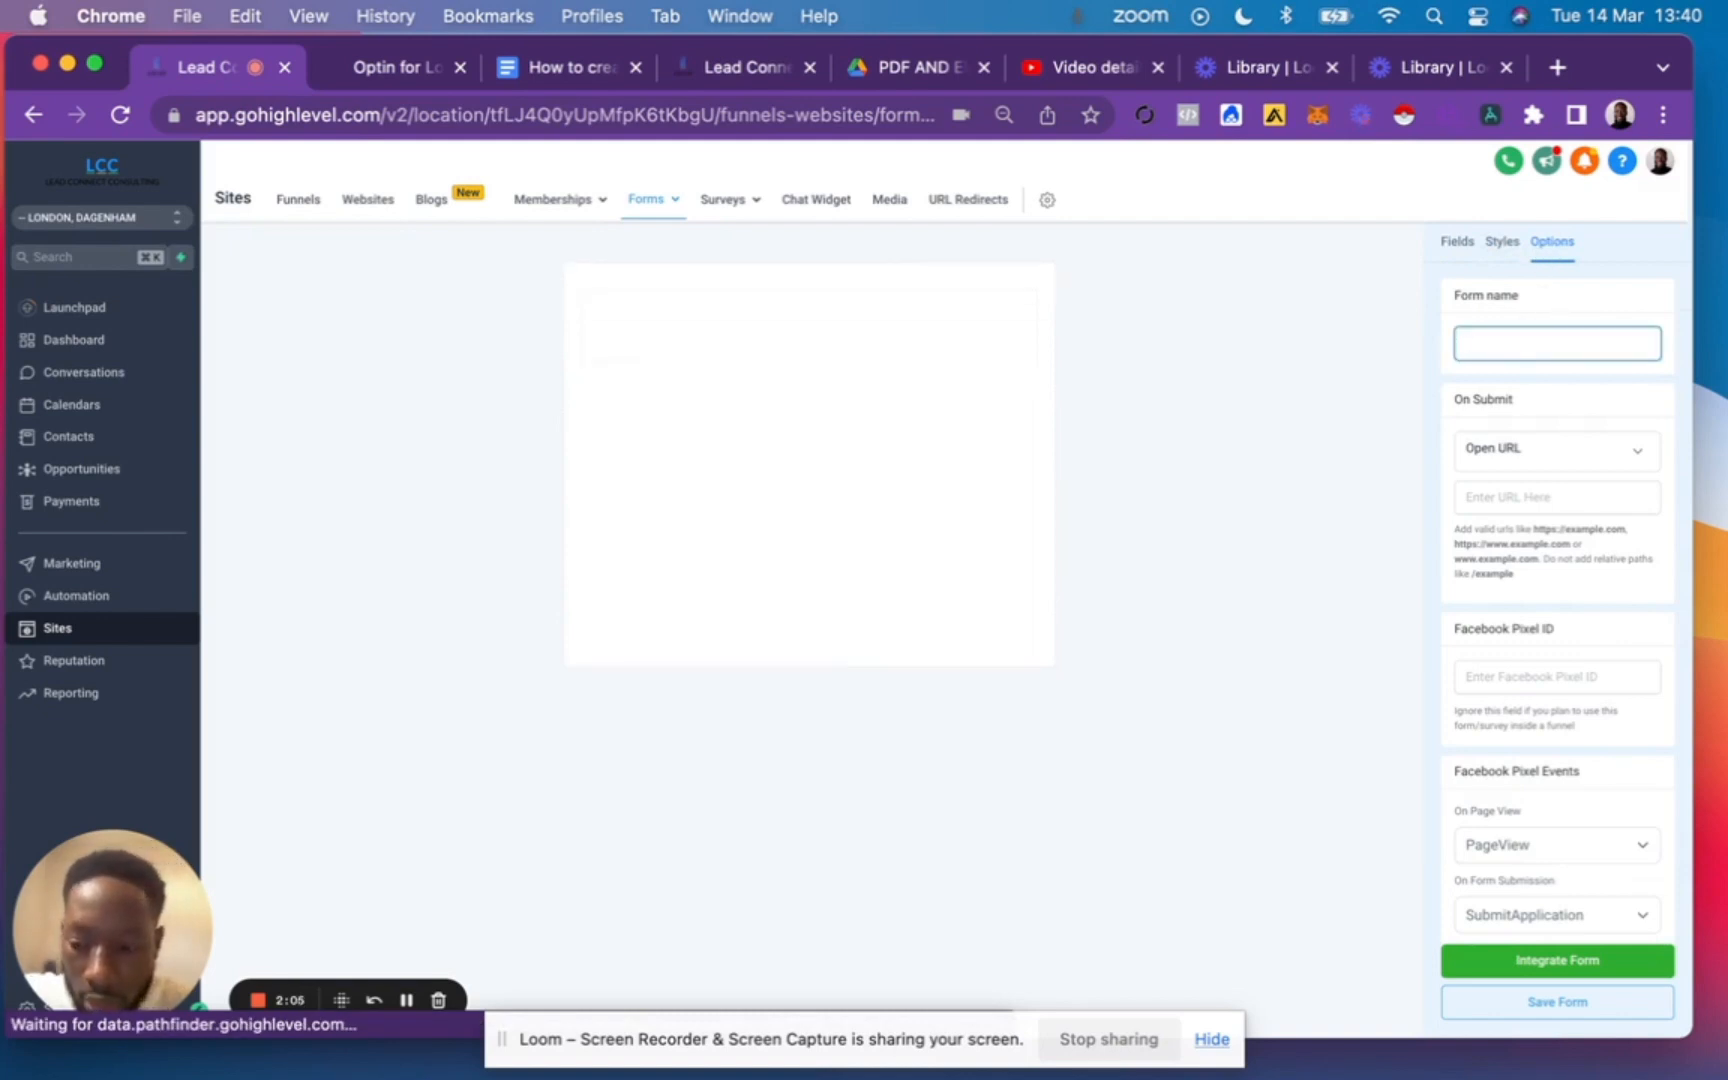
{"action": "type", "text": "C"}
{"action": "key", "text": "BackSpace"}
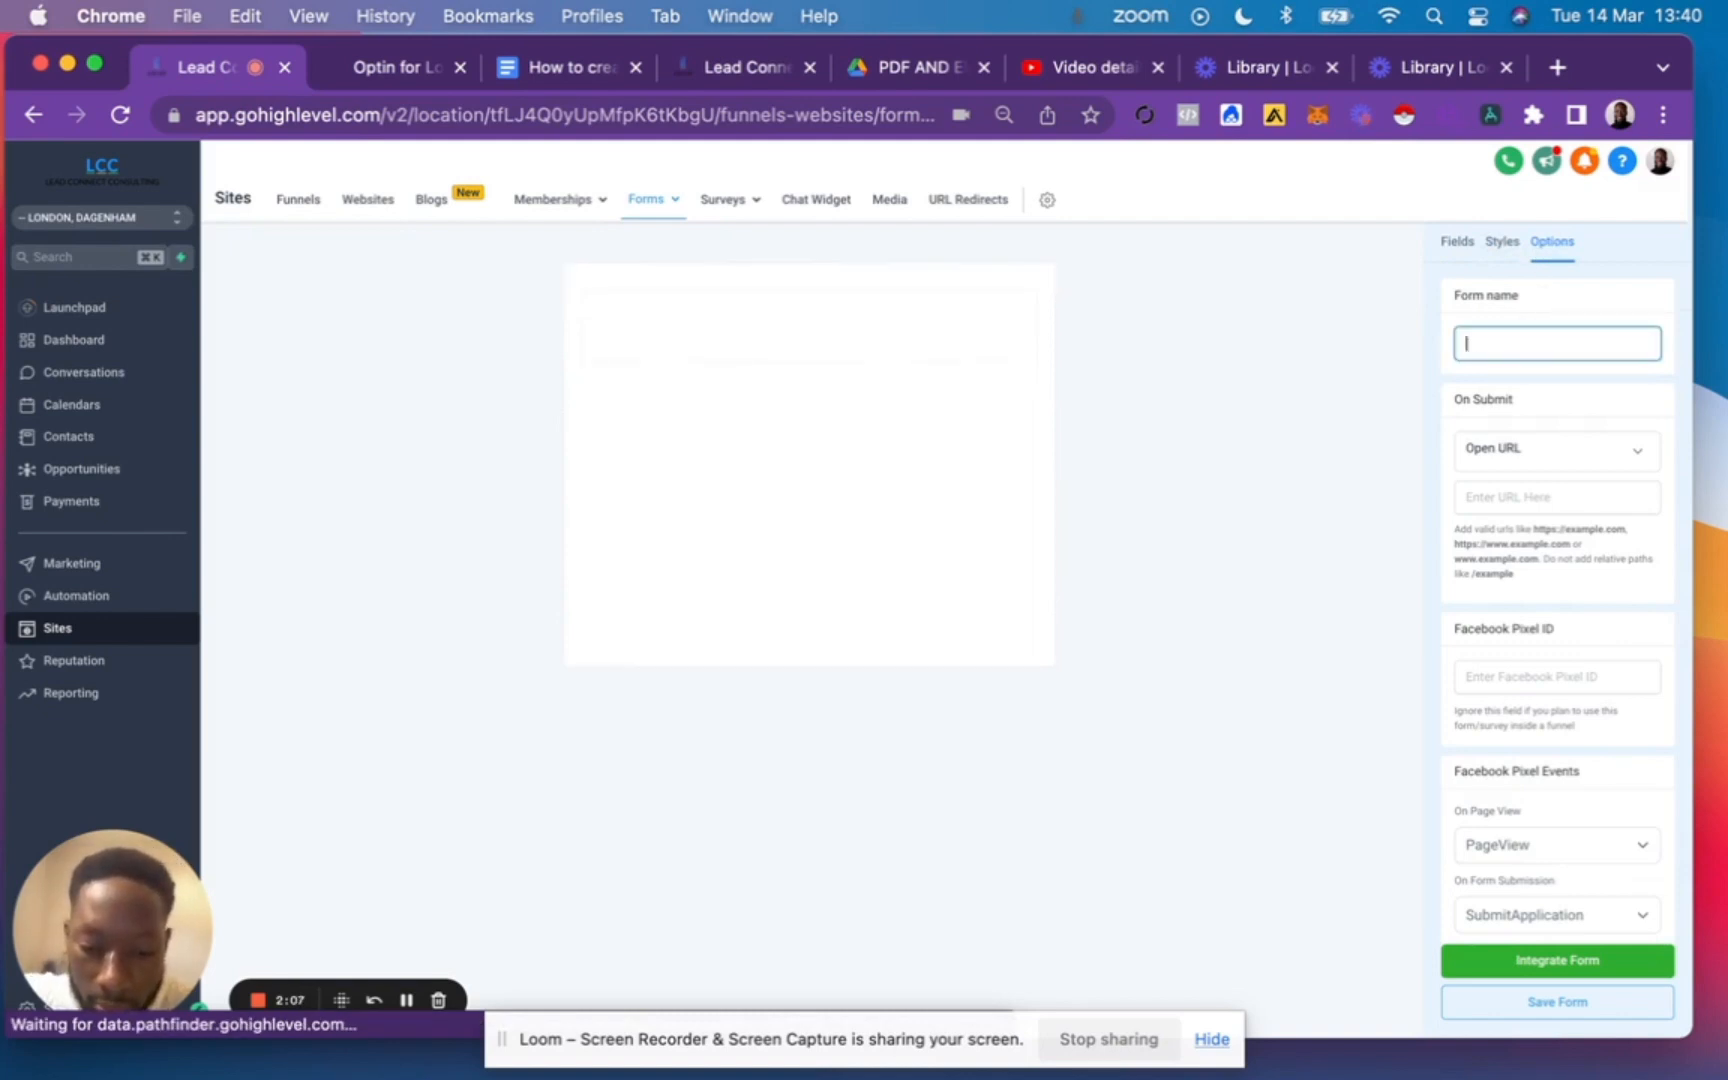
{"action": "type", "text": "Bus"}
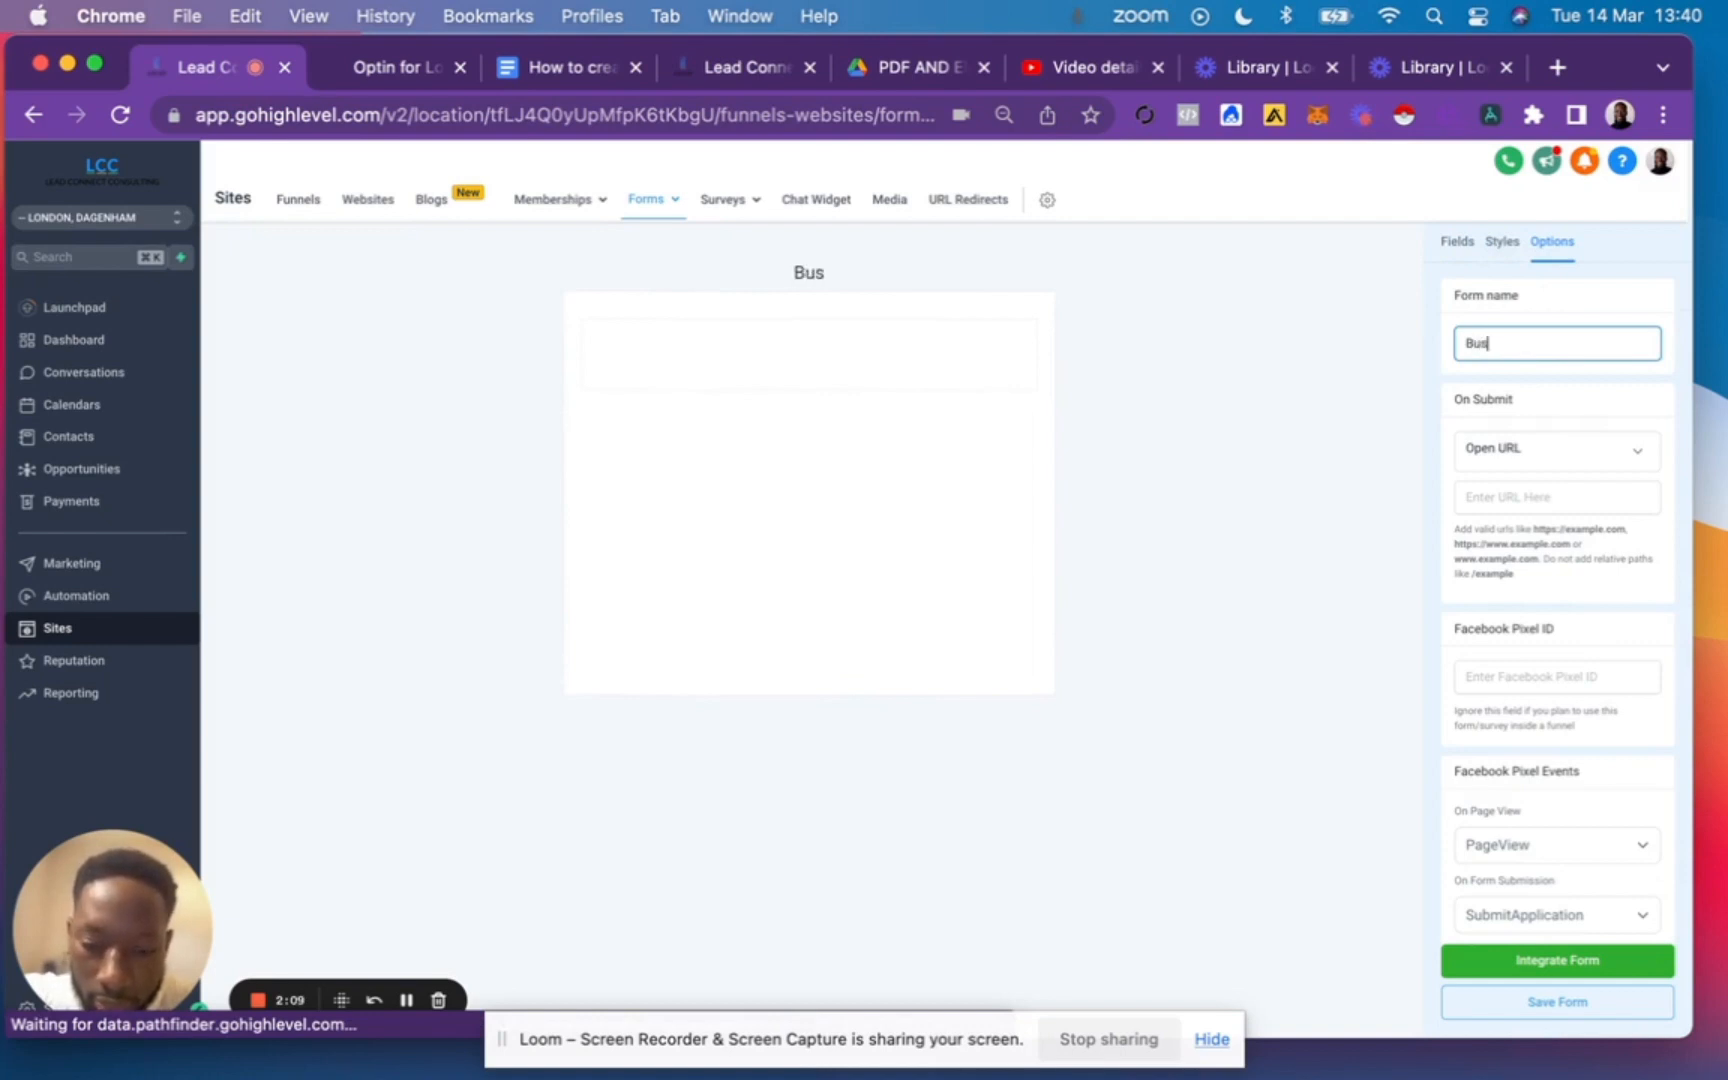
{"action": "type", "text": "iness Coaches"}
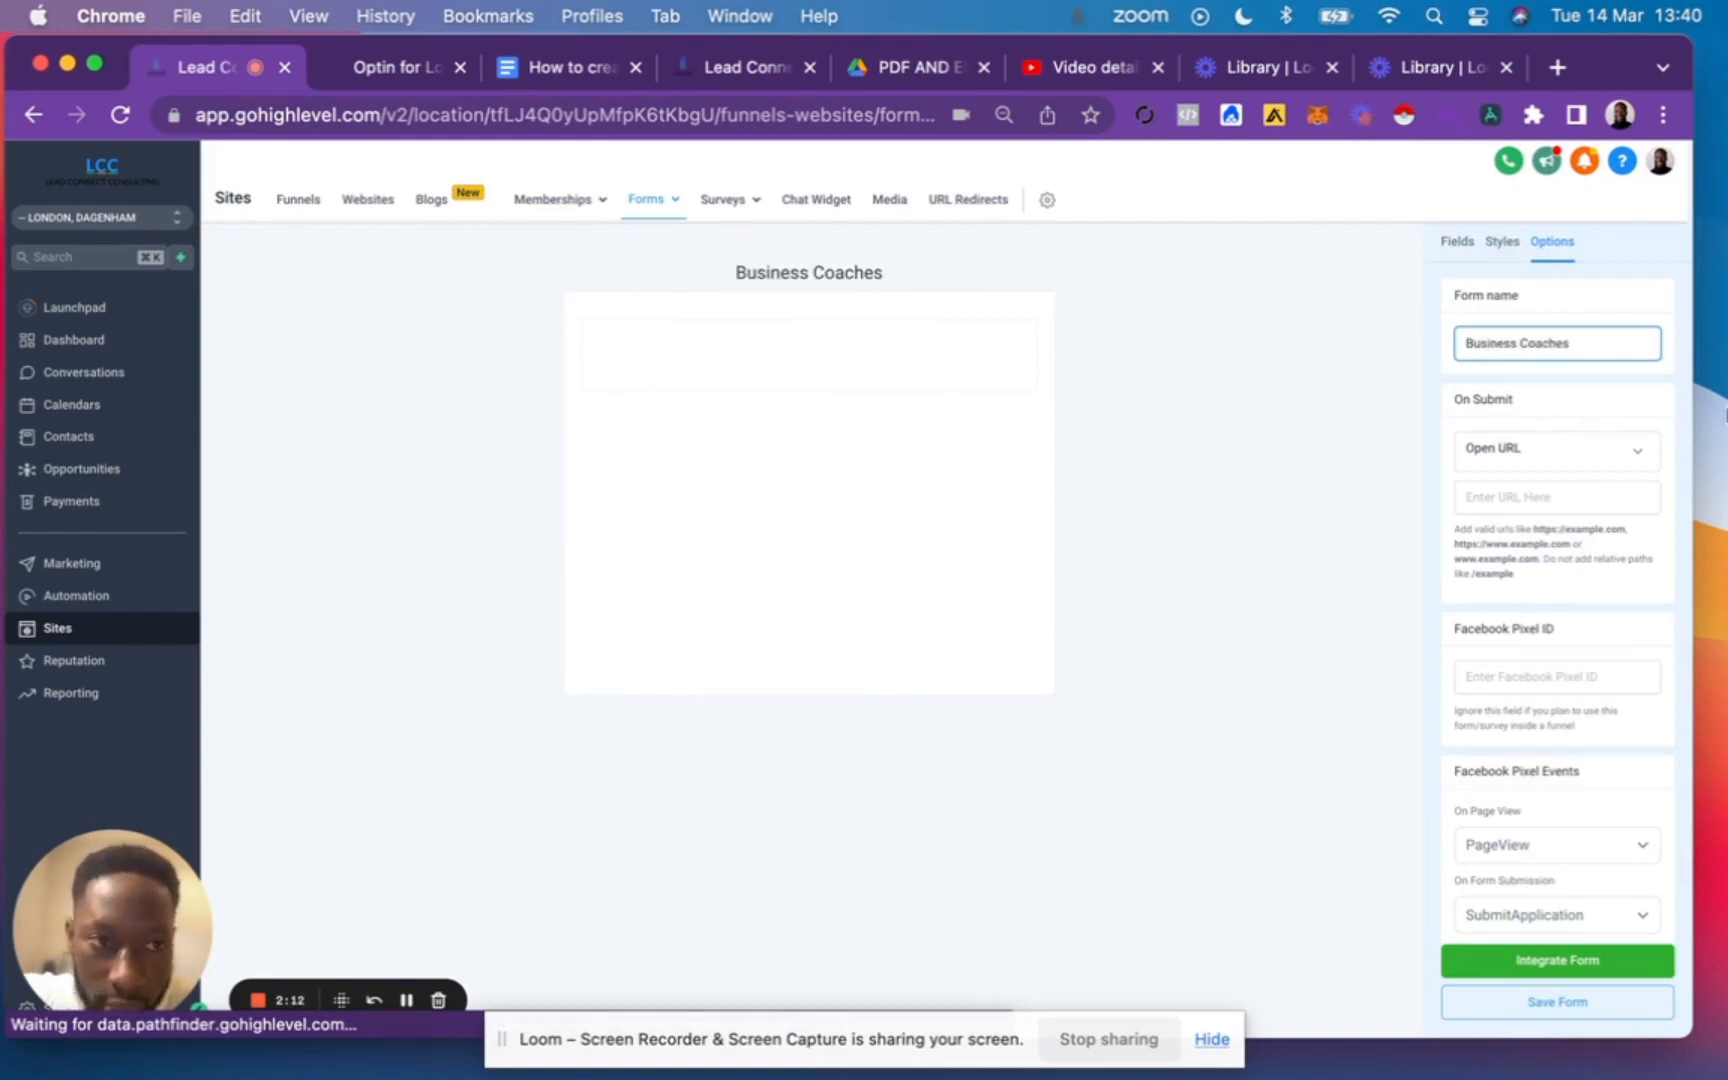
Add the standard First Name, Last Name, Email and Phone fields to the form in that order.
{"action": "left_click", "coordinate": [1457, 242]}
{"action": "left_click", "coordinate": [1460, 306]}
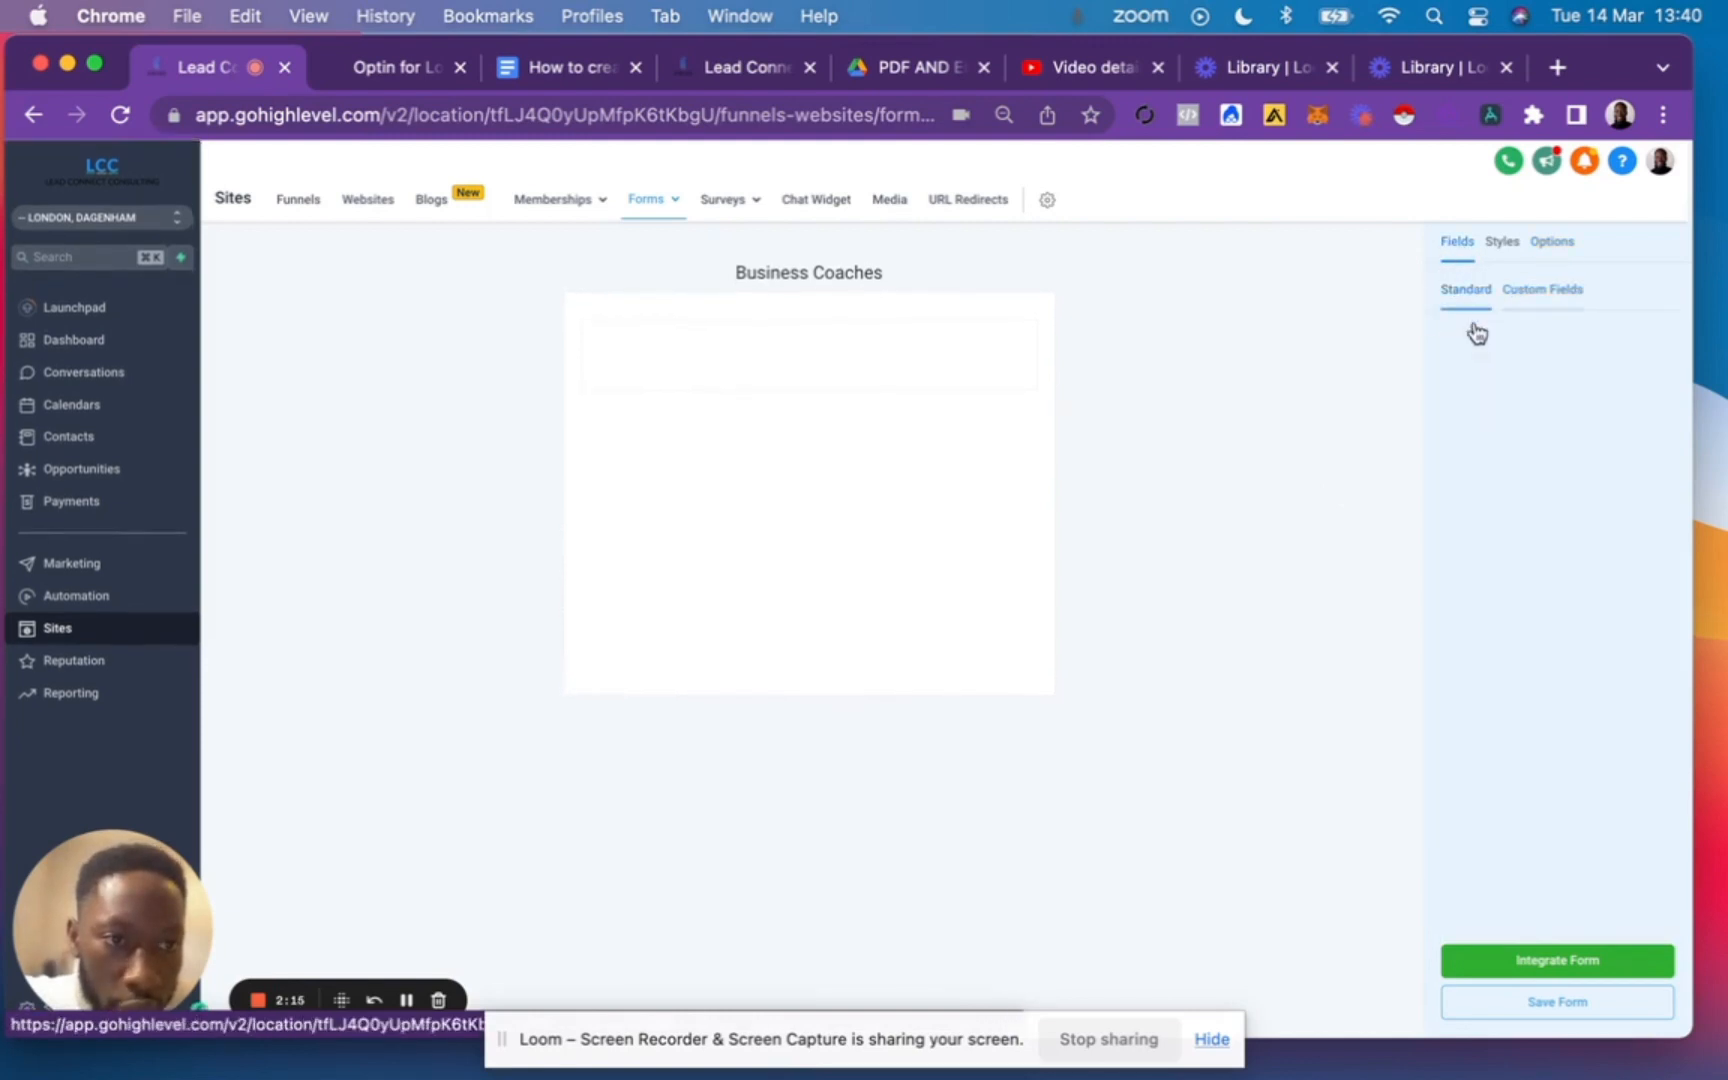
{"action": "left_click_drag", "start_coordinate": [1533, 400], "coordinate": [760, 366]}
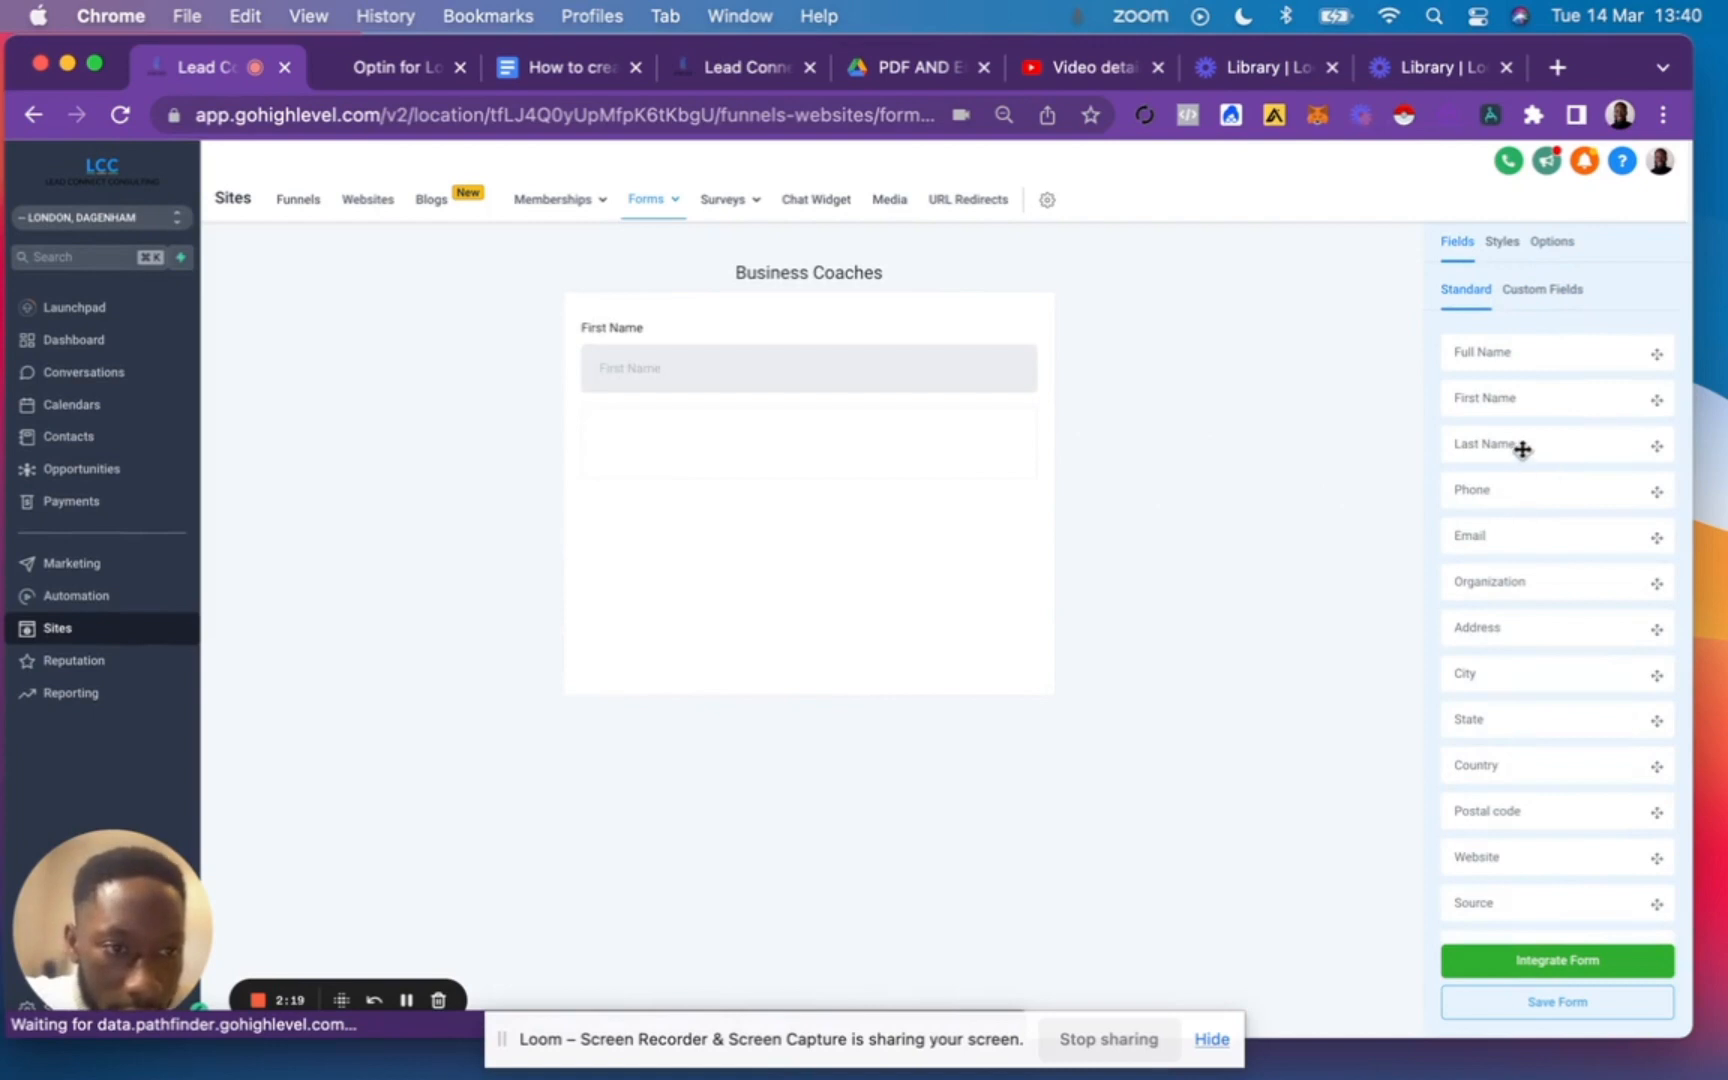
{"action": "left_click_drag", "start_coordinate": [1520, 445], "coordinate": [698, 432]}
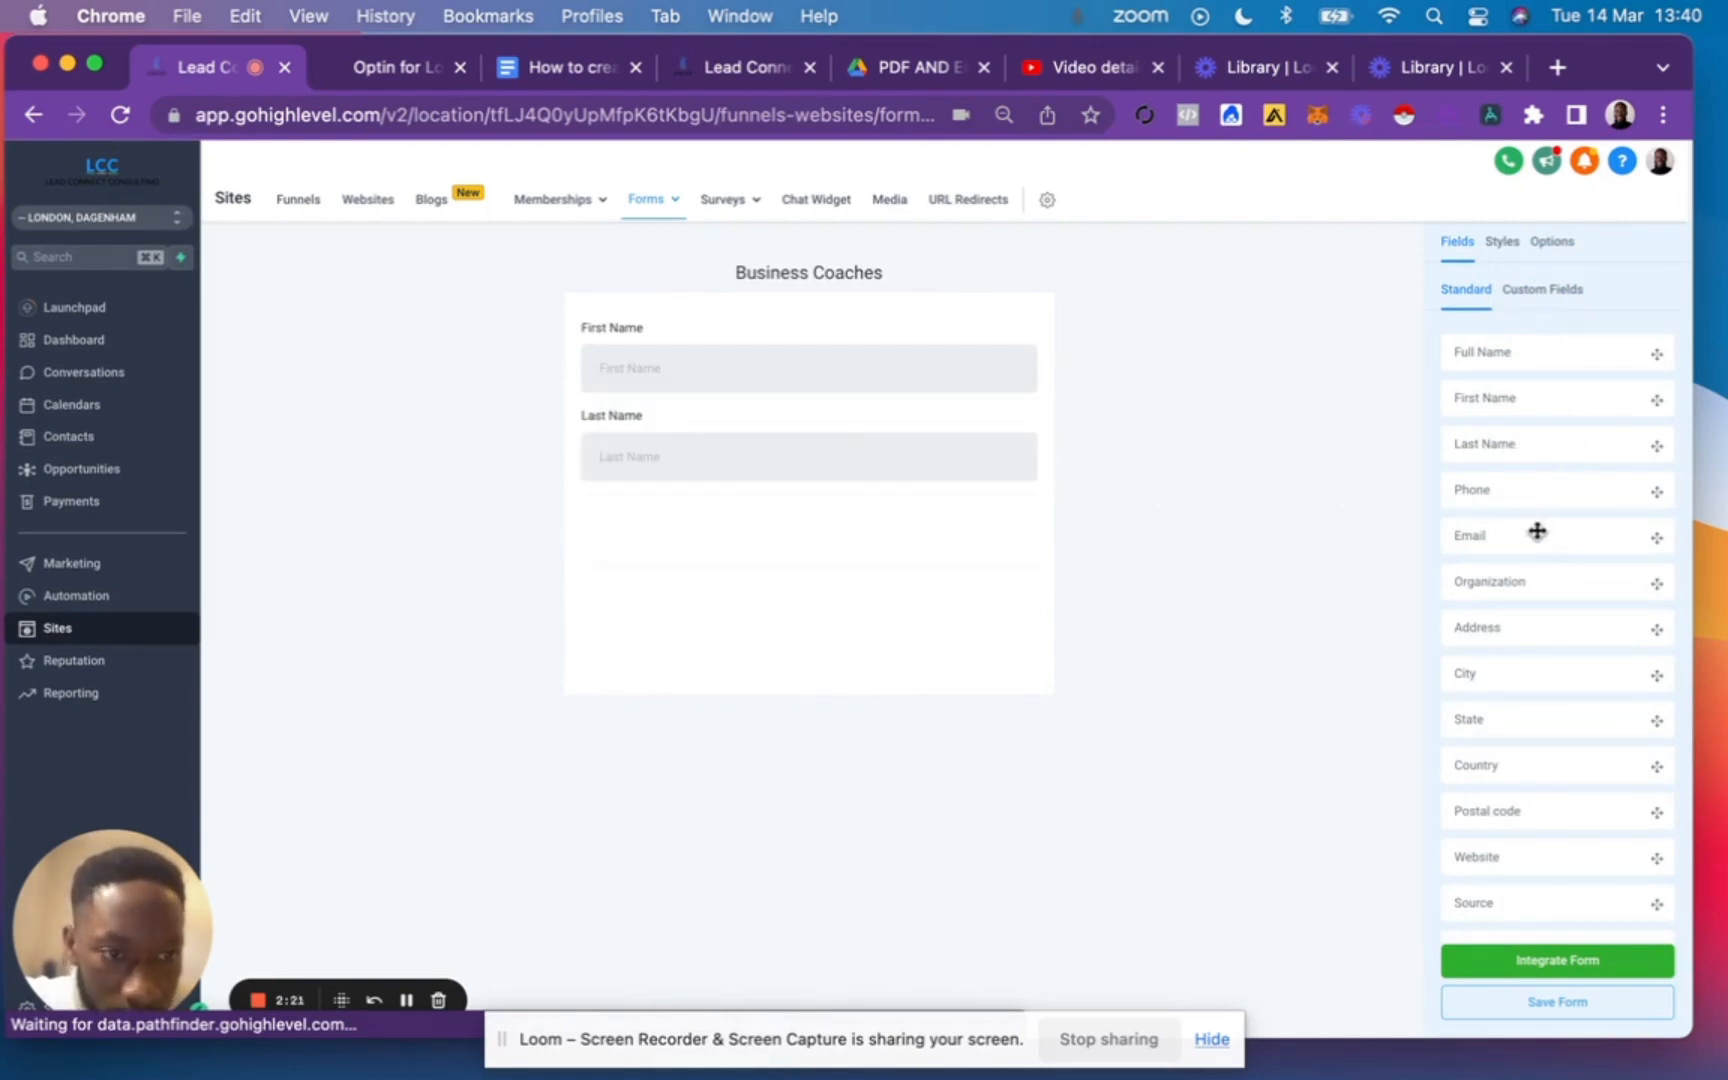
{"action": "left_click_drag", "start_coordinate": [1535, 528], "coordinate": [856, 544]}
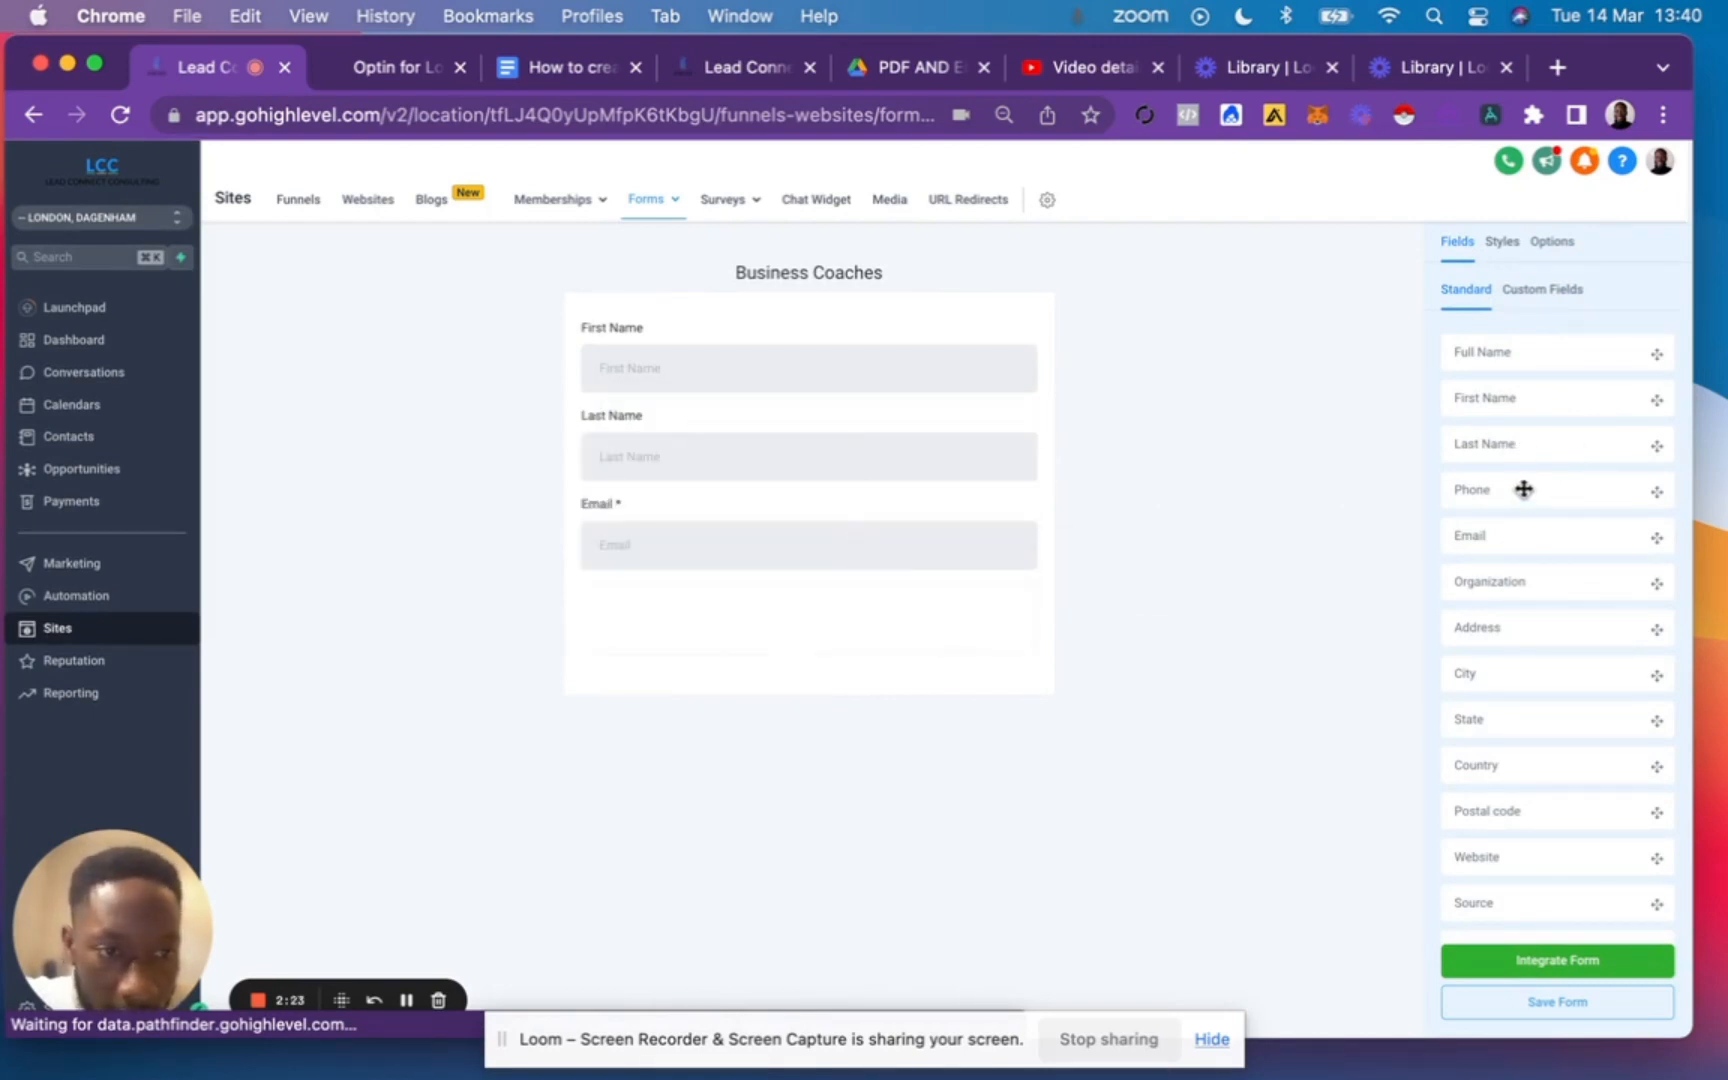
{"action": "left_click_drag", "start_coordinate": [1527, 490], "coordinate": [713, 629]}
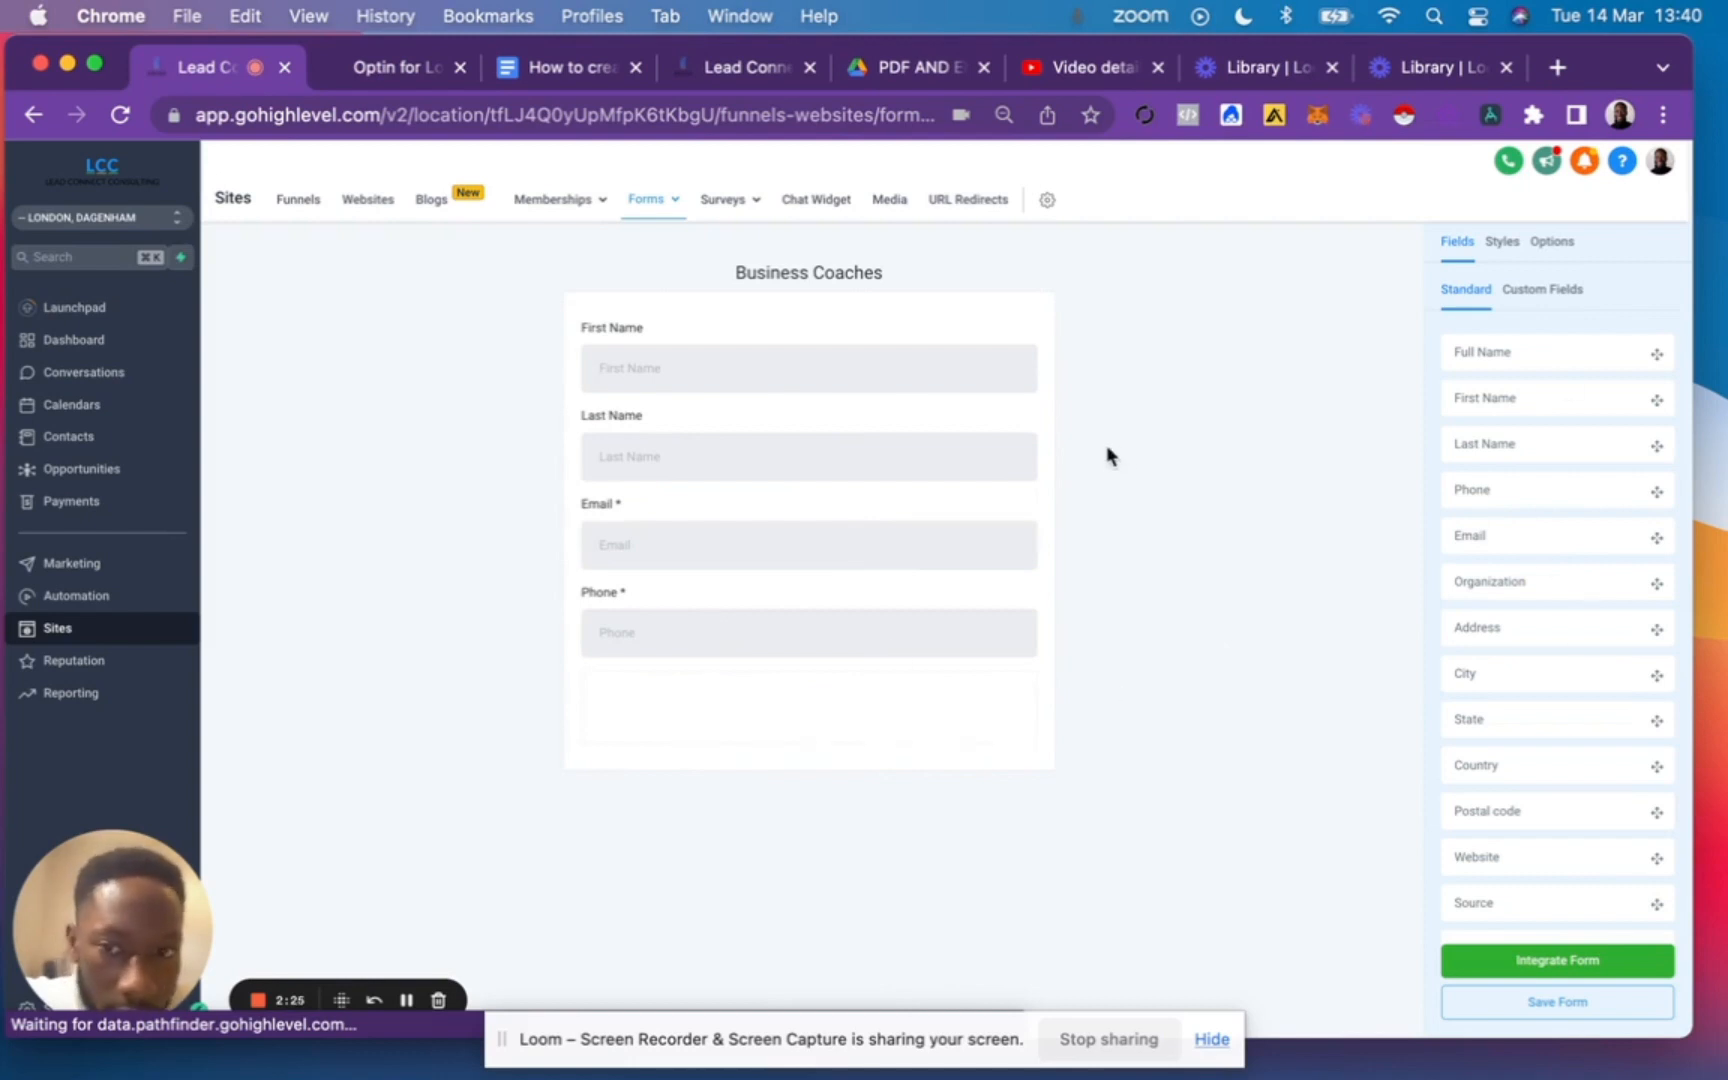
Make the First Name field required and review the settings of the Last Name and Email fields.
{"action": "left_click", "coordinate": [693, 364]}
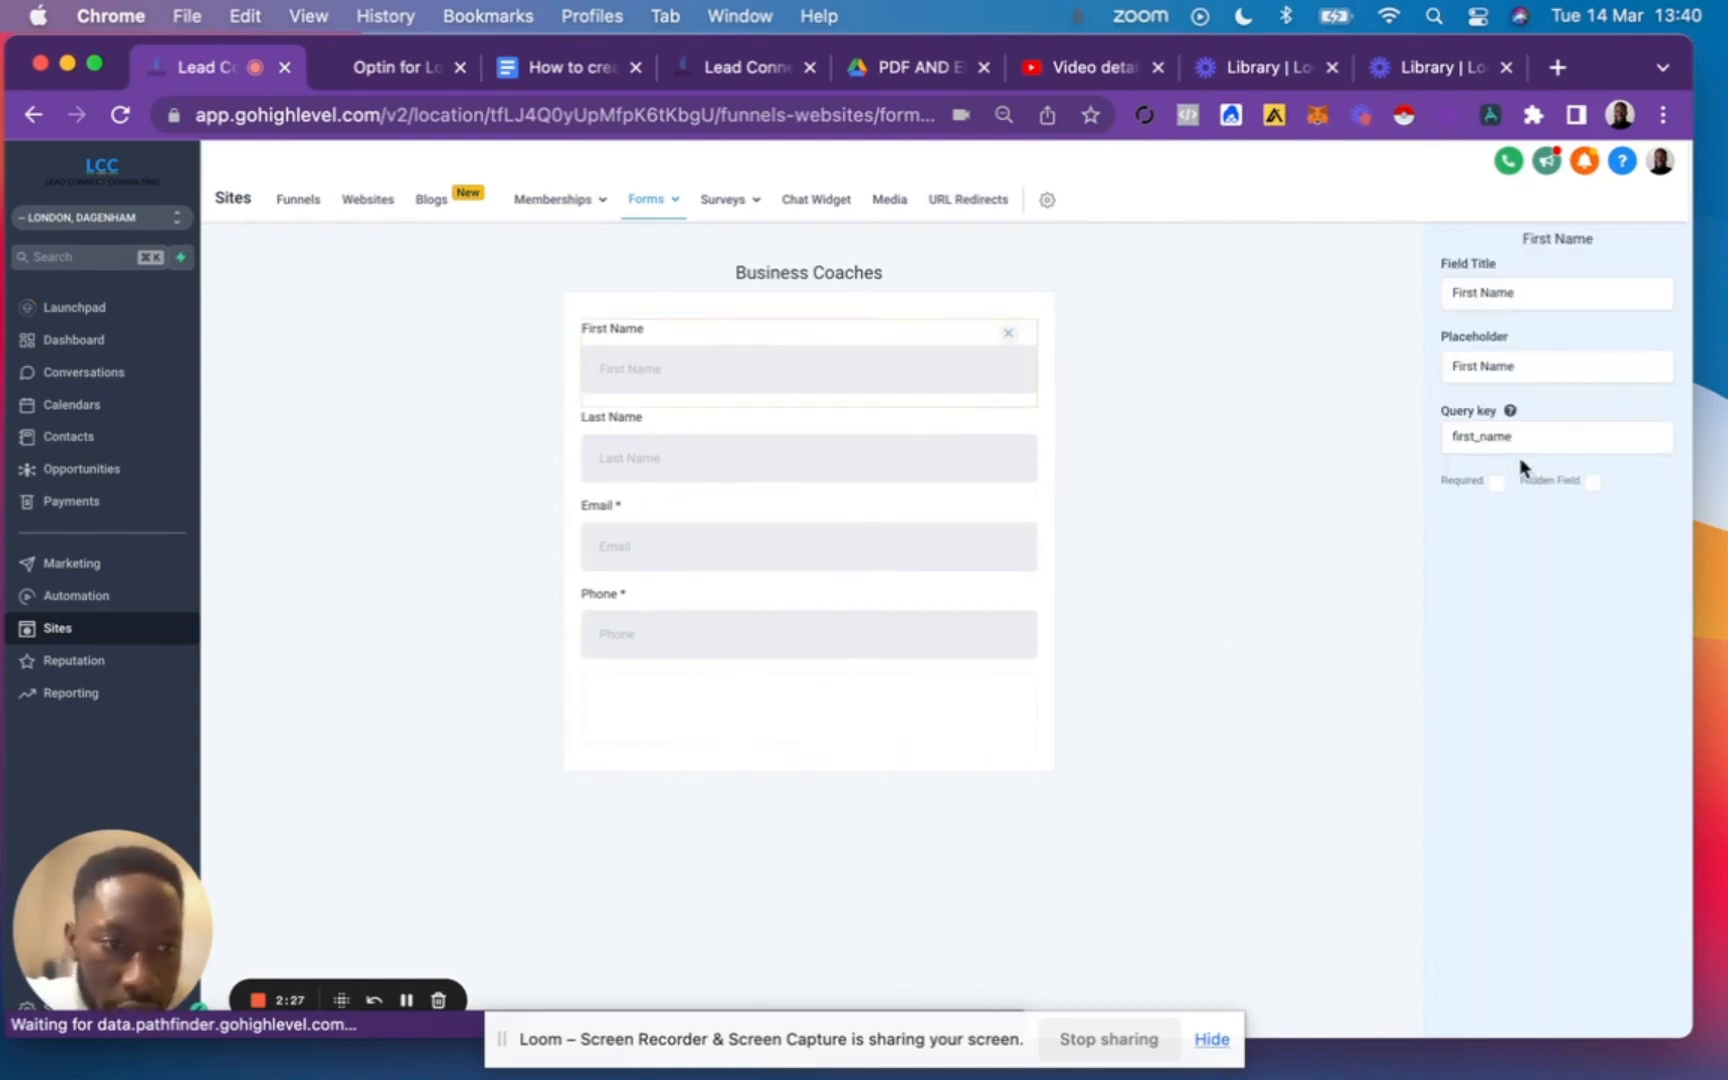
{"action": "left_click", "coordinate": [1496, 483]}
{"action": "left_click", "coordinate": [668, 456]}
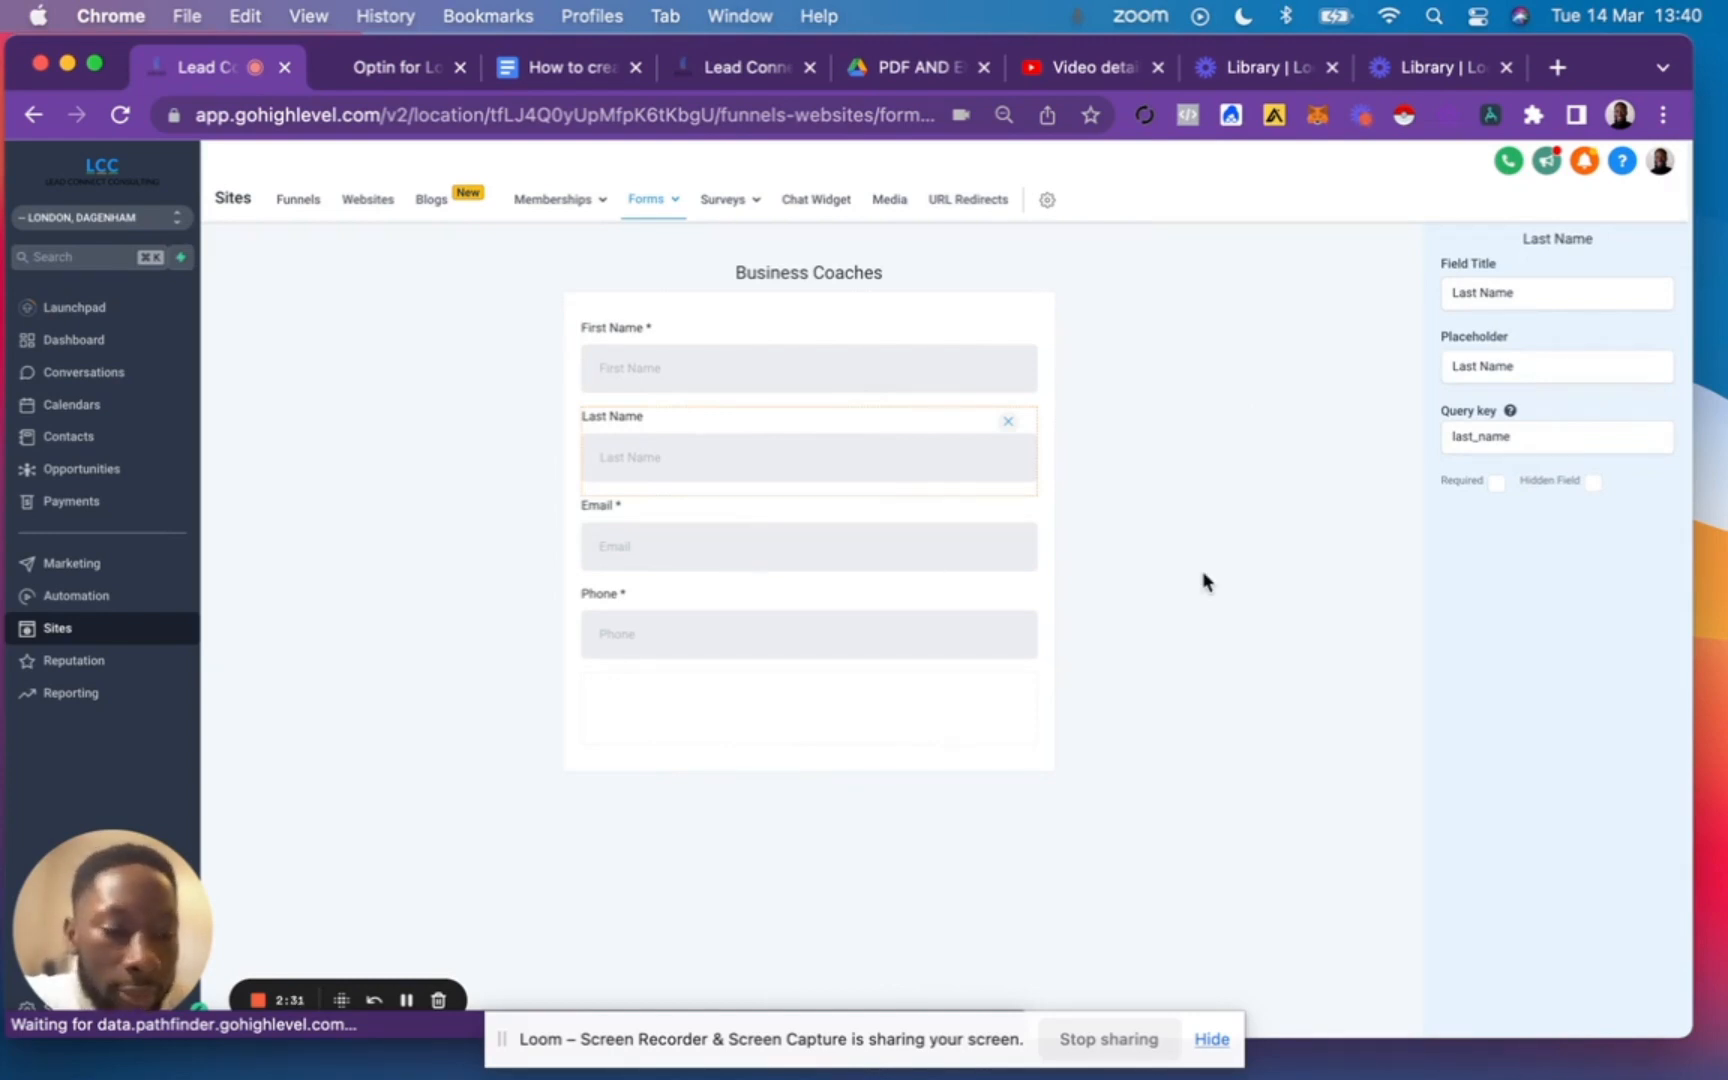
{"action": "left_click", "coordinate": [755, 560]}
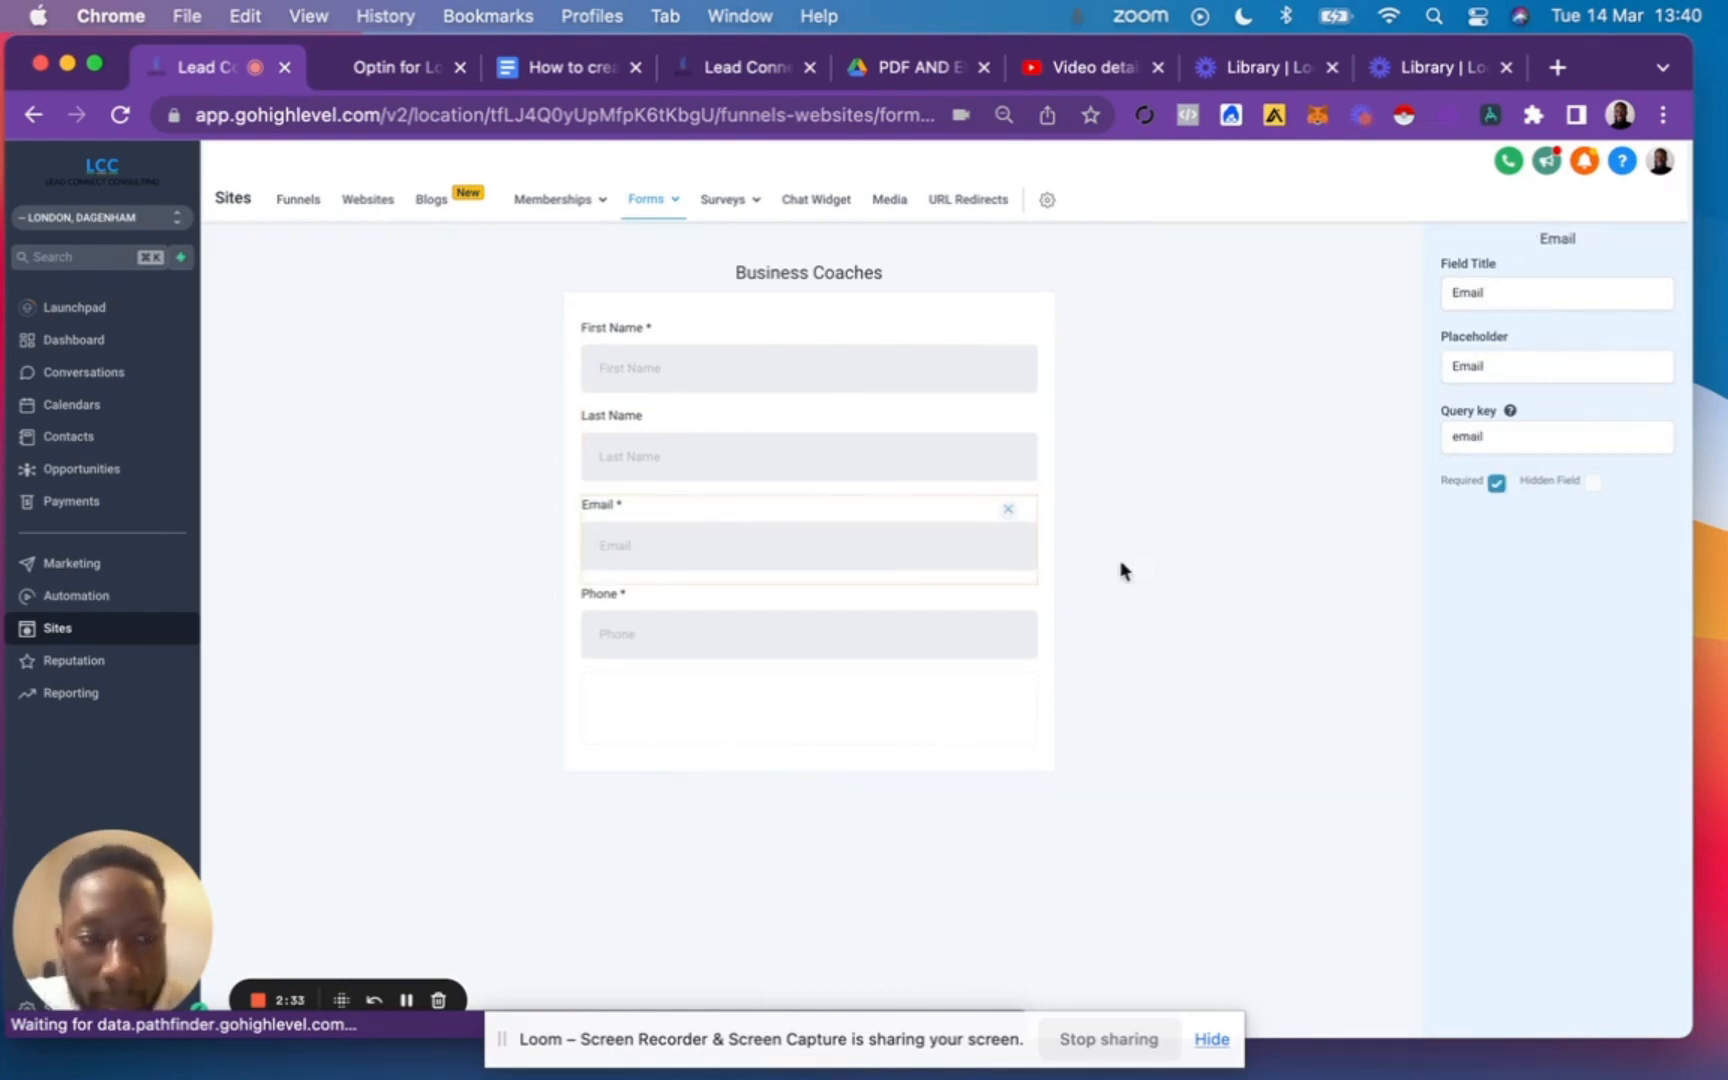
Enable the country picker on the Phone field and save the form.
{"action": "left_click", "coordinate": [796, 640]}
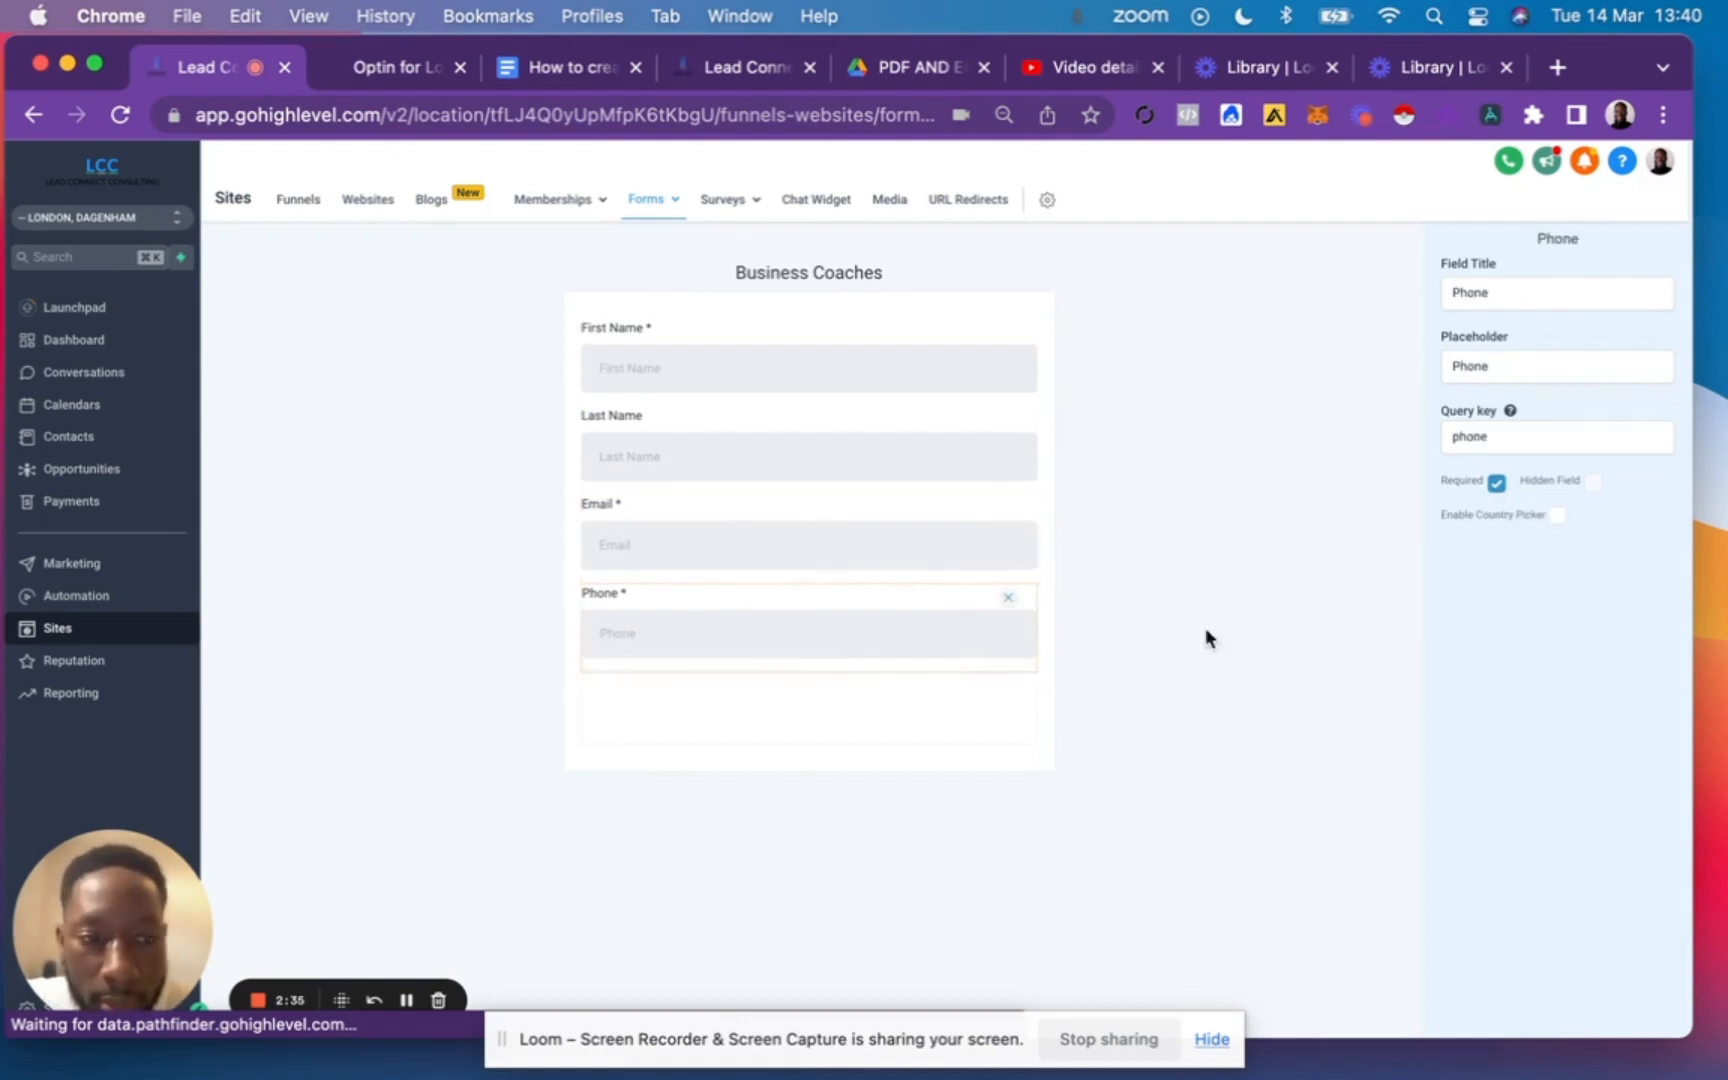
{"action": "left_click", "coordinate": [1557, 515]}
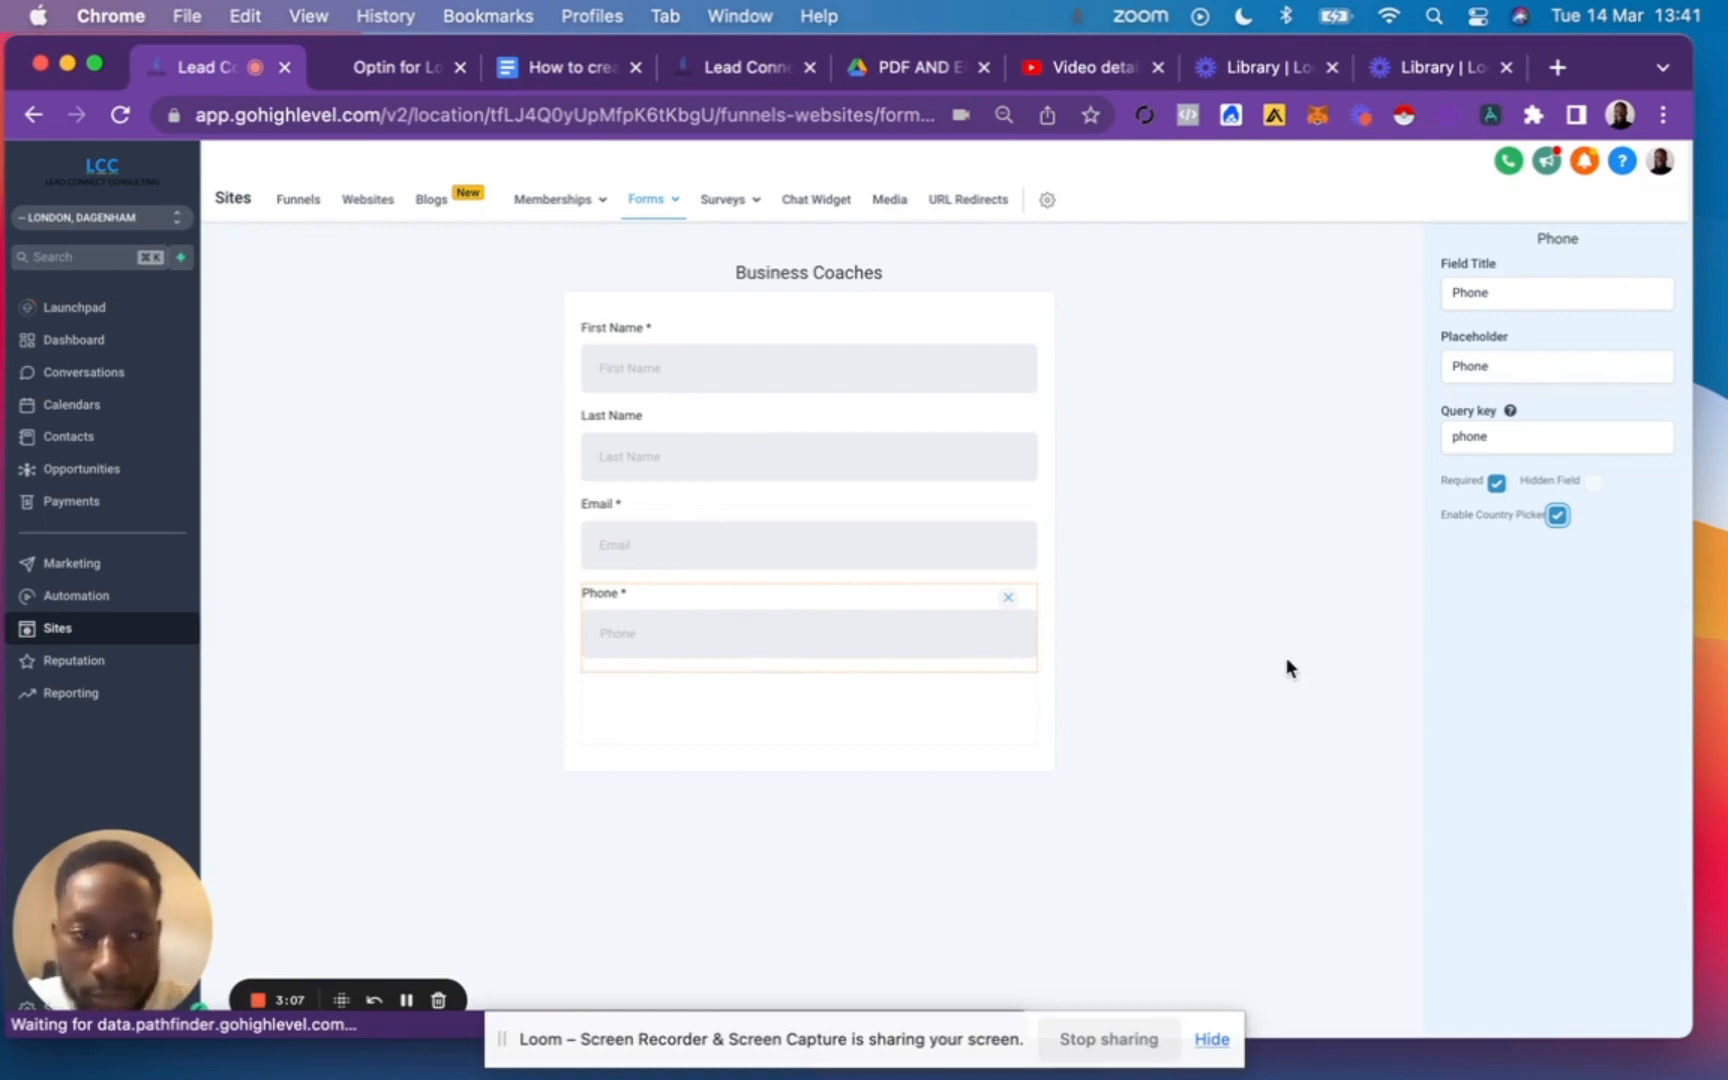
{"action": "left_click", "coordinate": [1388, 455]}
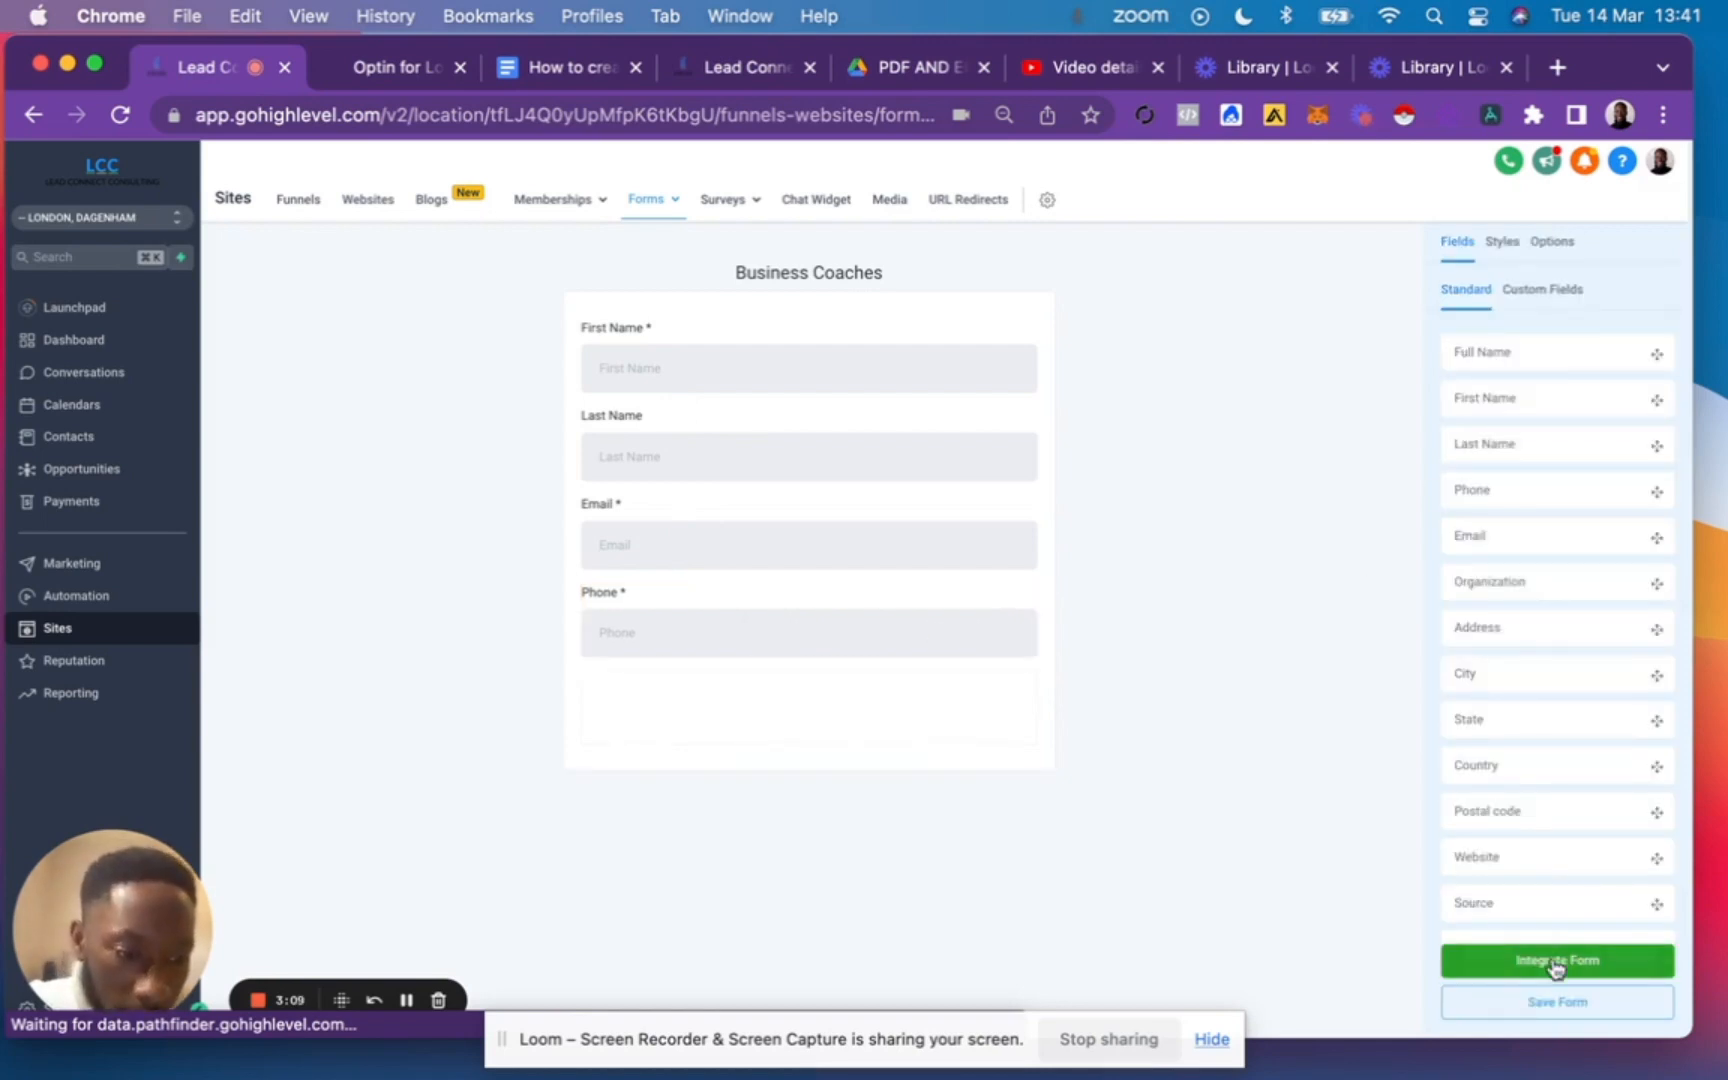
{"action": "left_click", "coordinate": [1579, 1016]}
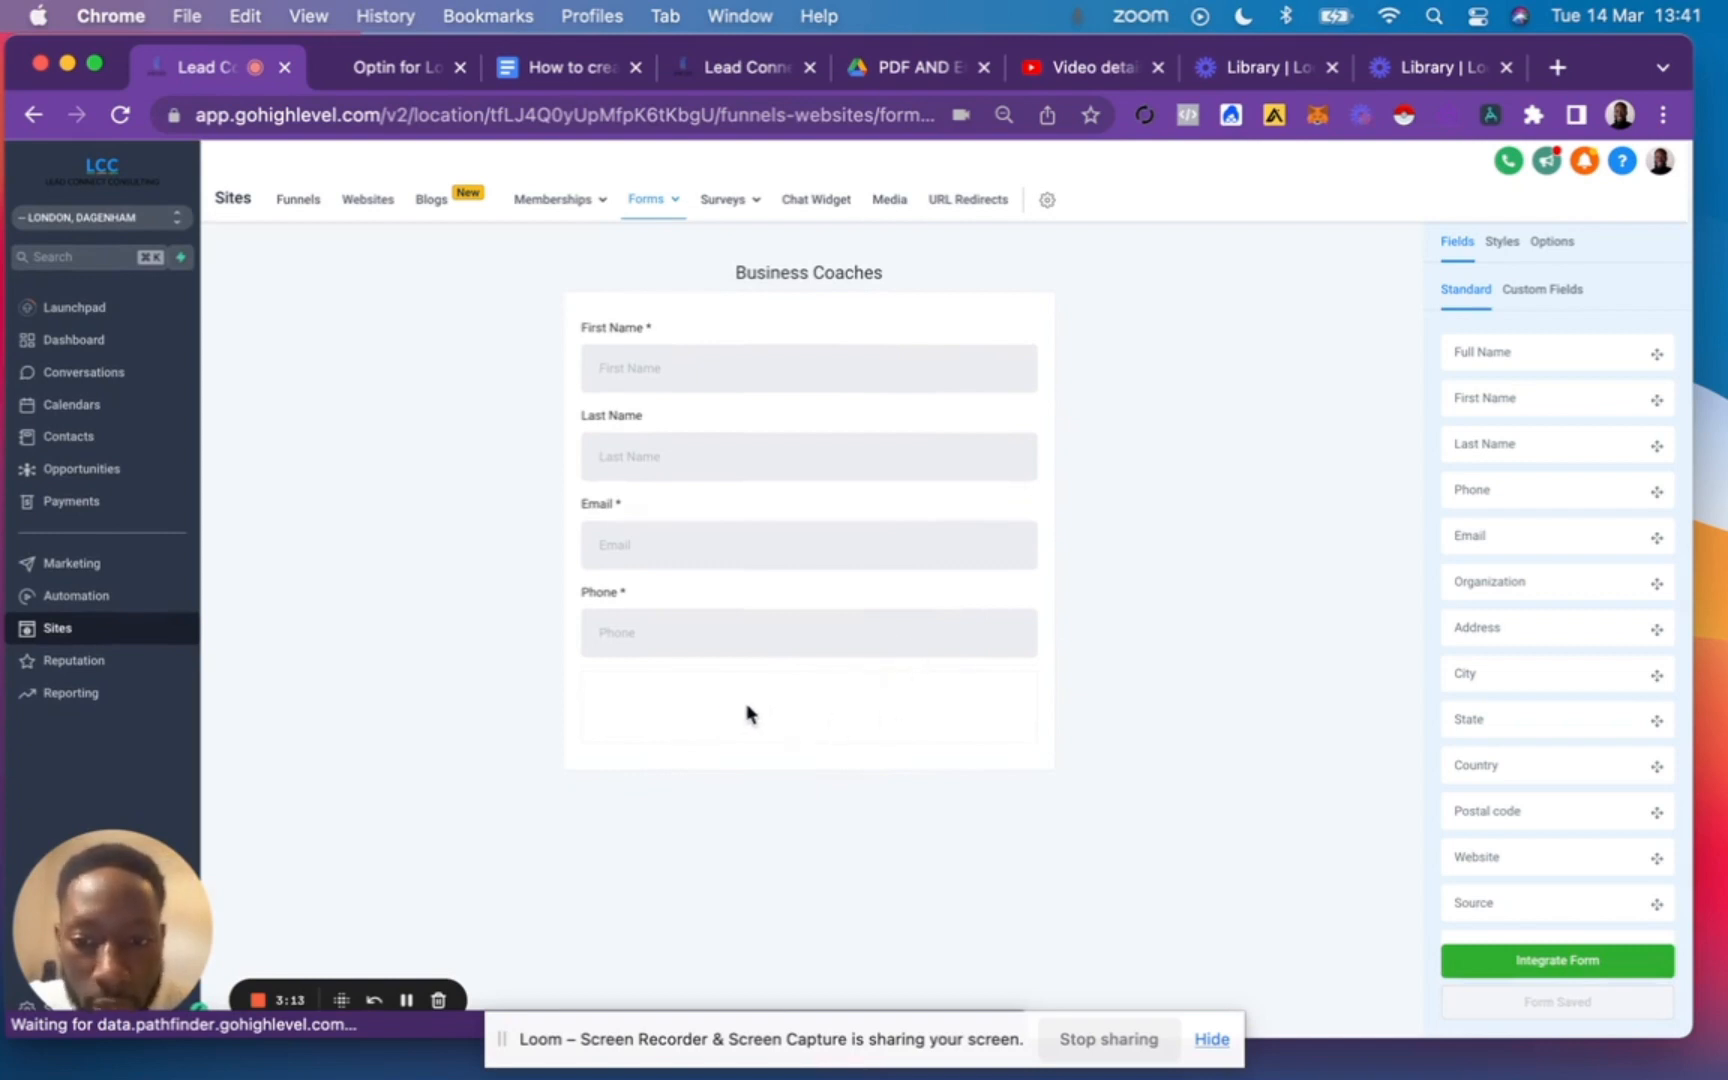
Add a full-width button labelled "Submit" below the Phone field.
{"action": "scroll", "coordinate": [1574, 822], "scroll_direction": "down", "scroll_amount": 5}
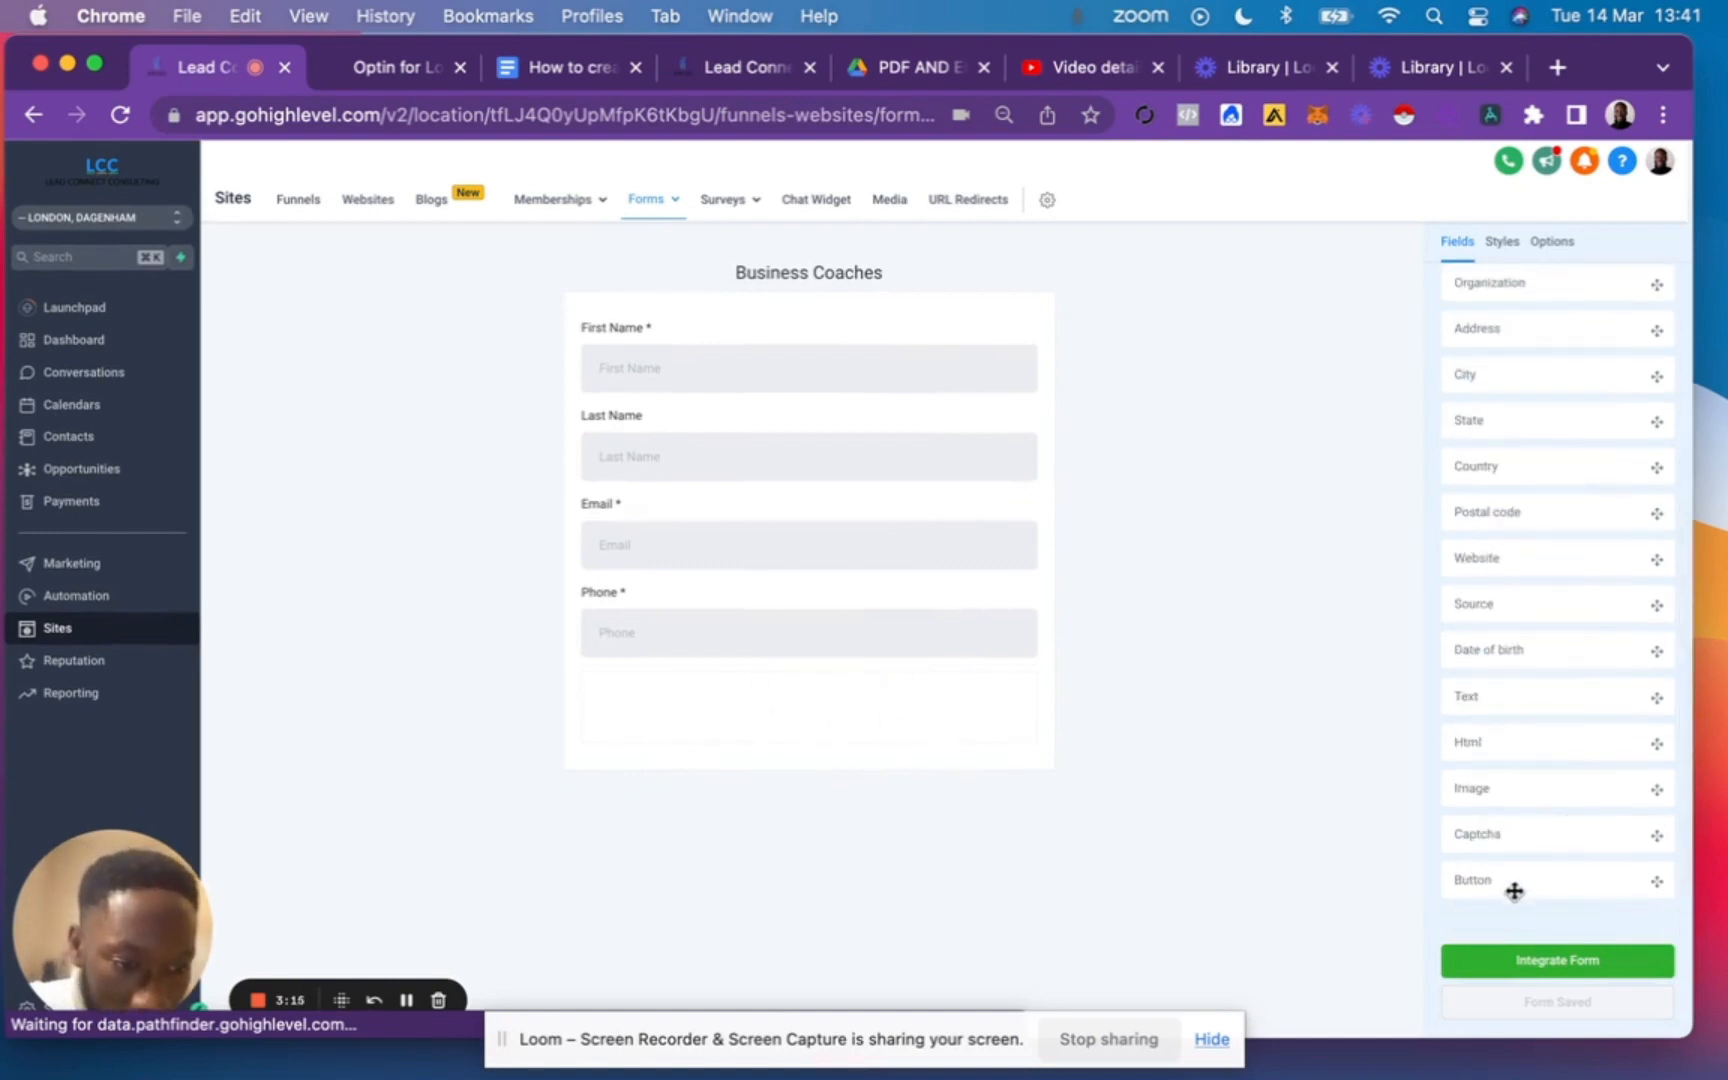
{"action": "left_click_drag", "start_coordinate": [1514, 891], "coordinate": [760, 718]}
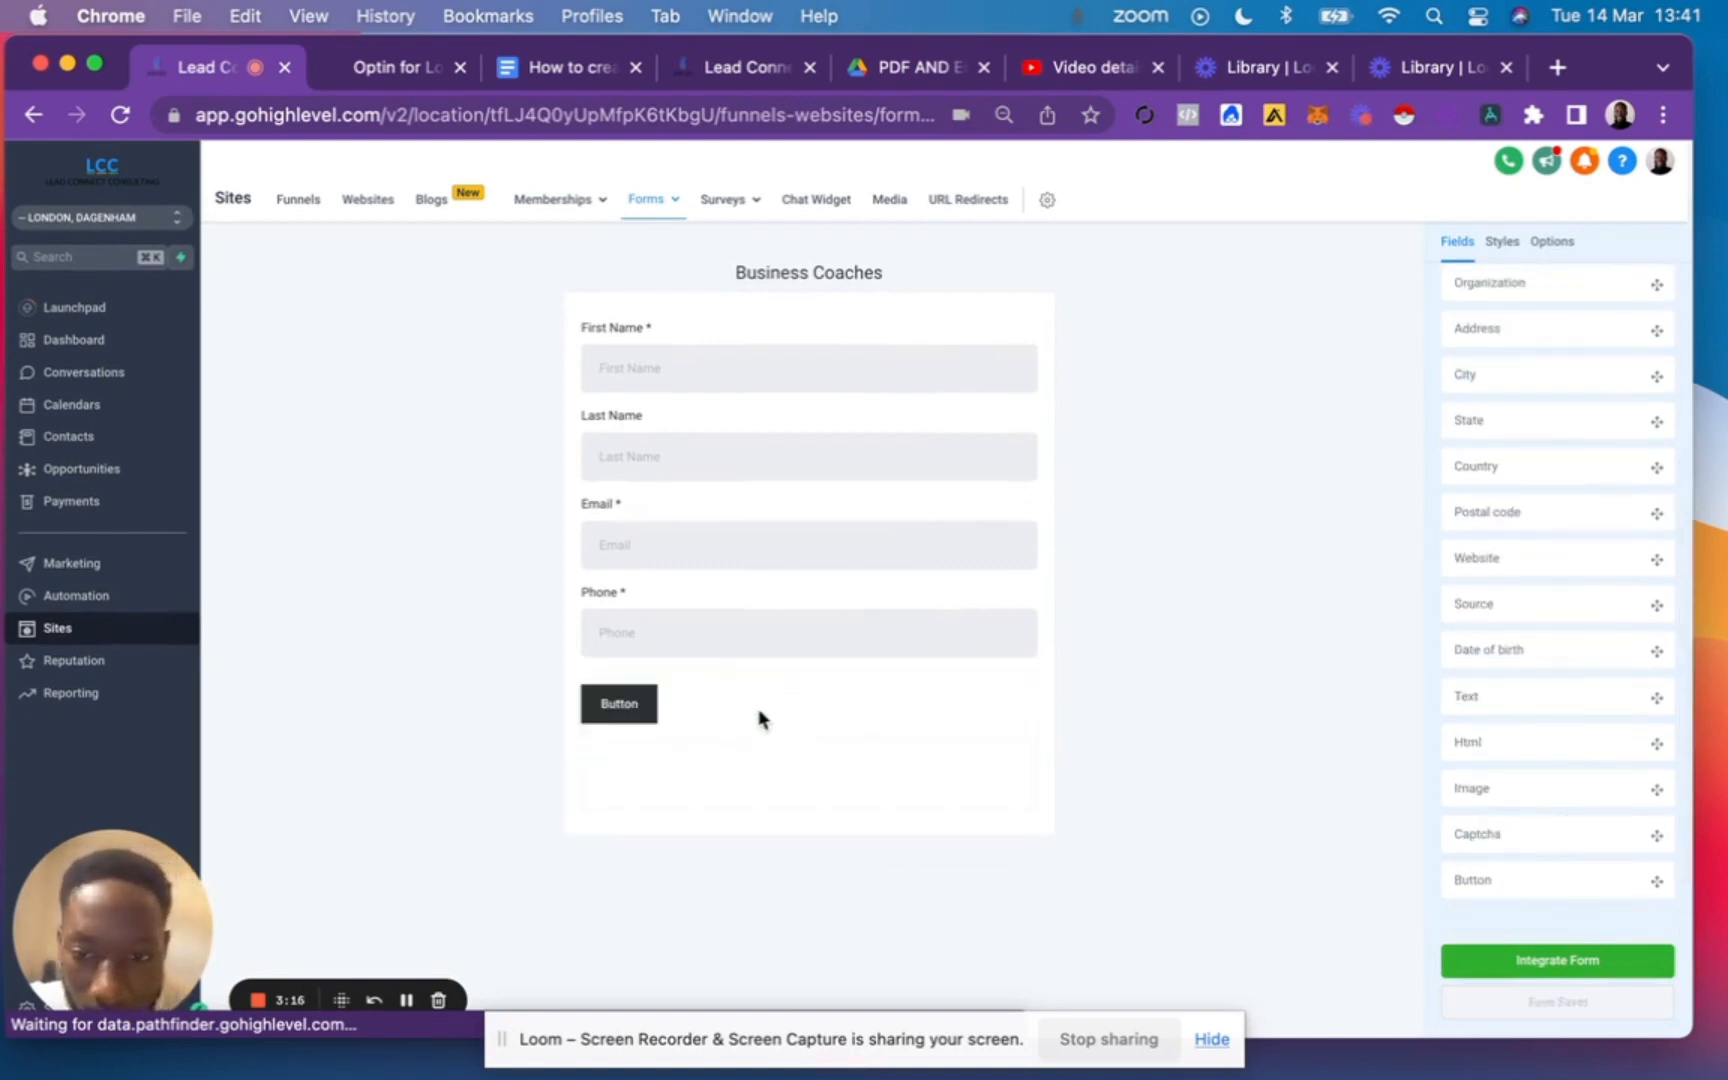
{"action": "left_click", "coordinate": [620, 706]}
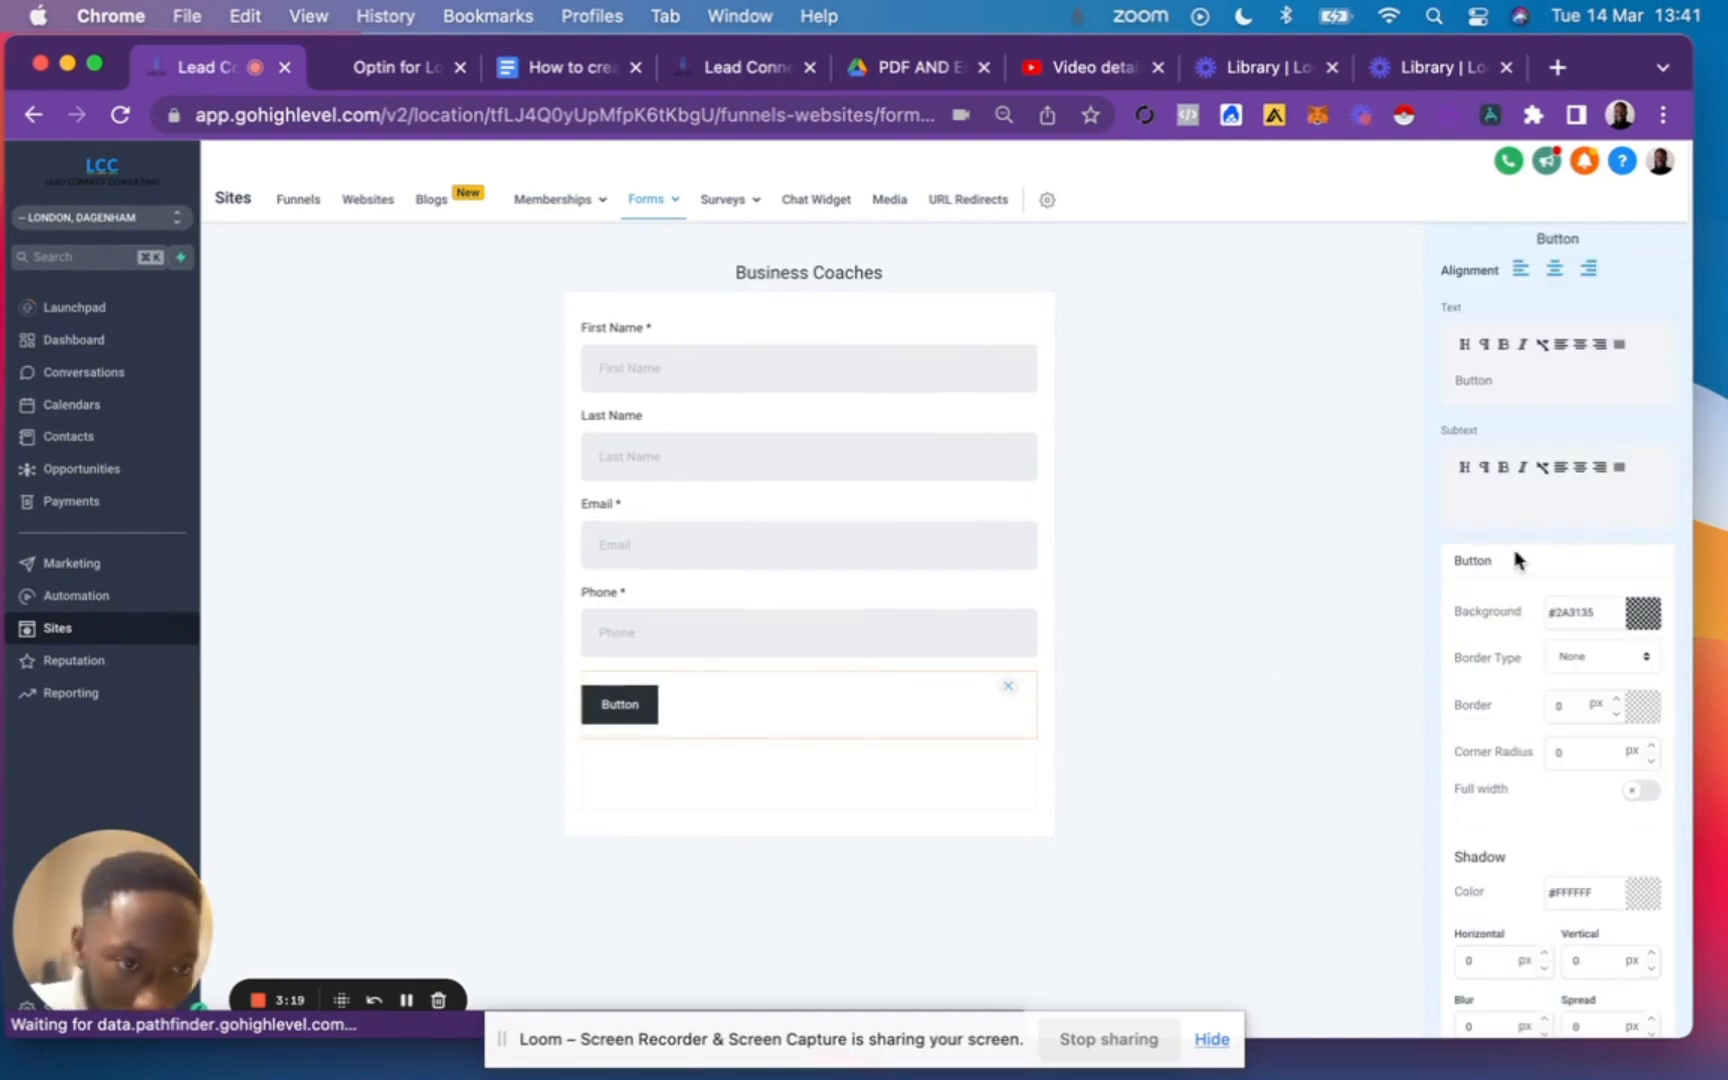
{"action": "double_click", "coordinate": [1470, 377]}
{"action": "type", "text": "Submit"}
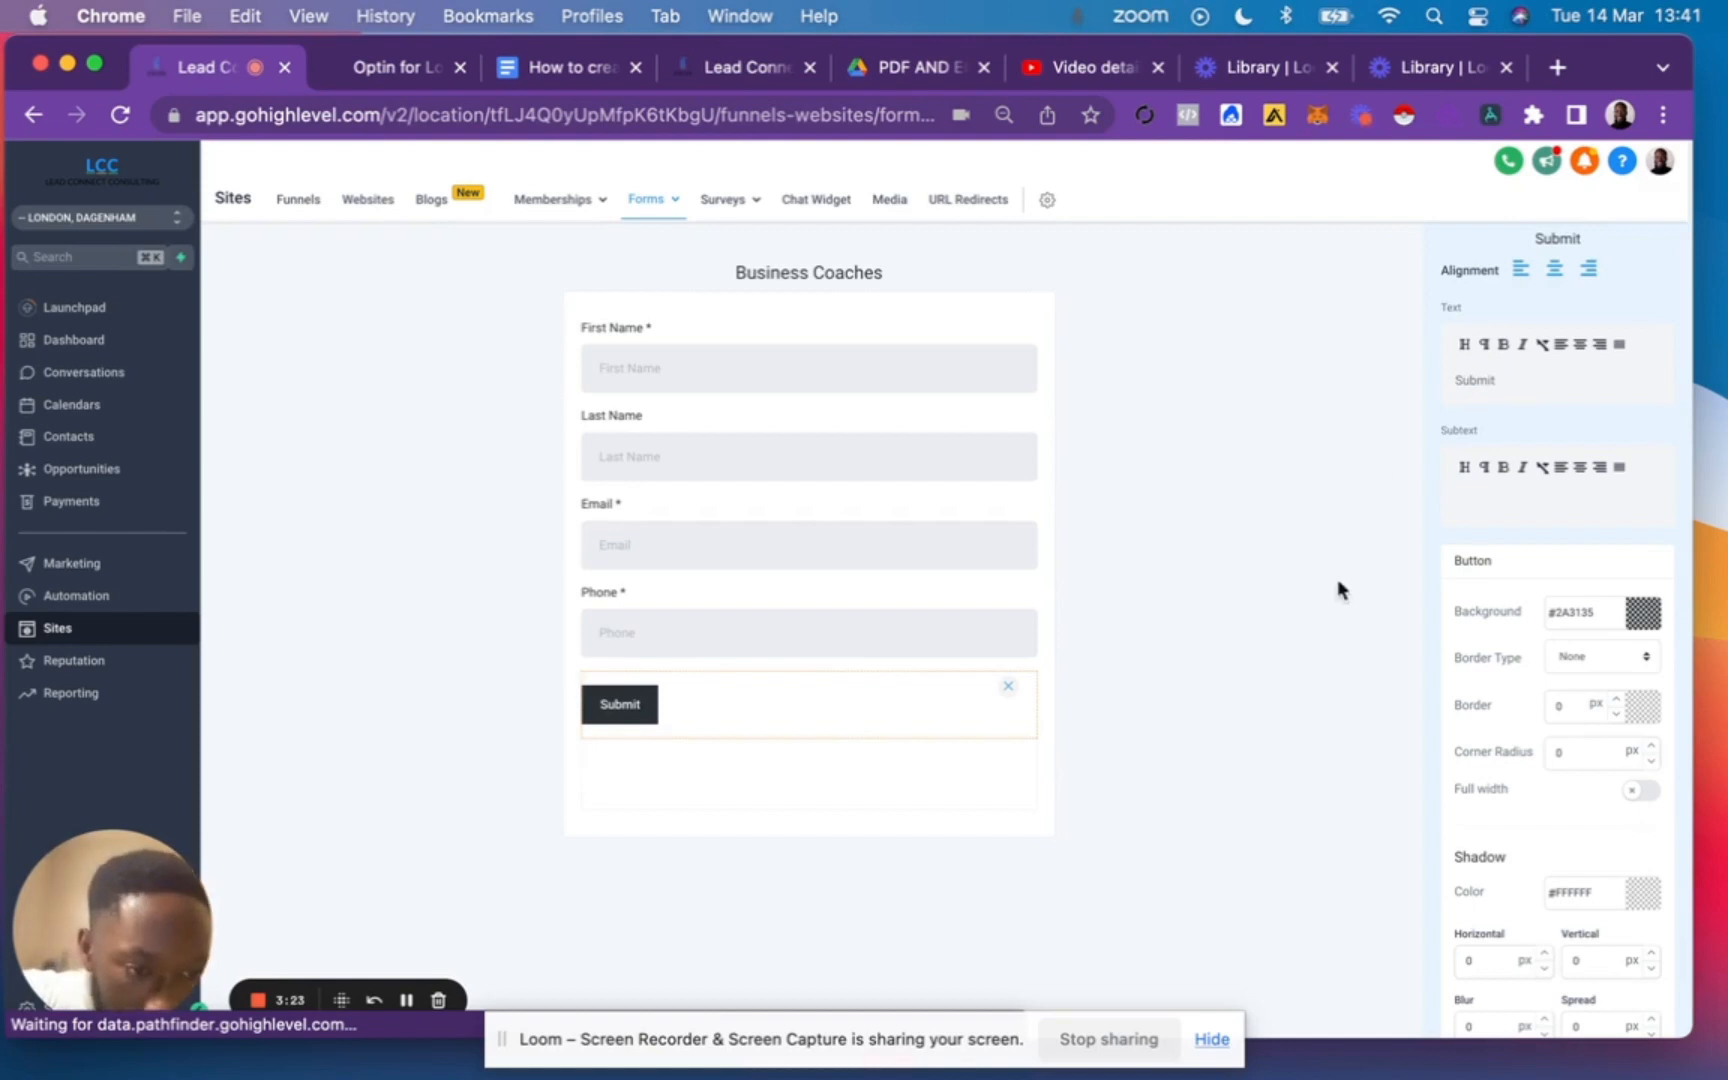
{"action": "left_click", "coordinate": [1640, 792]}
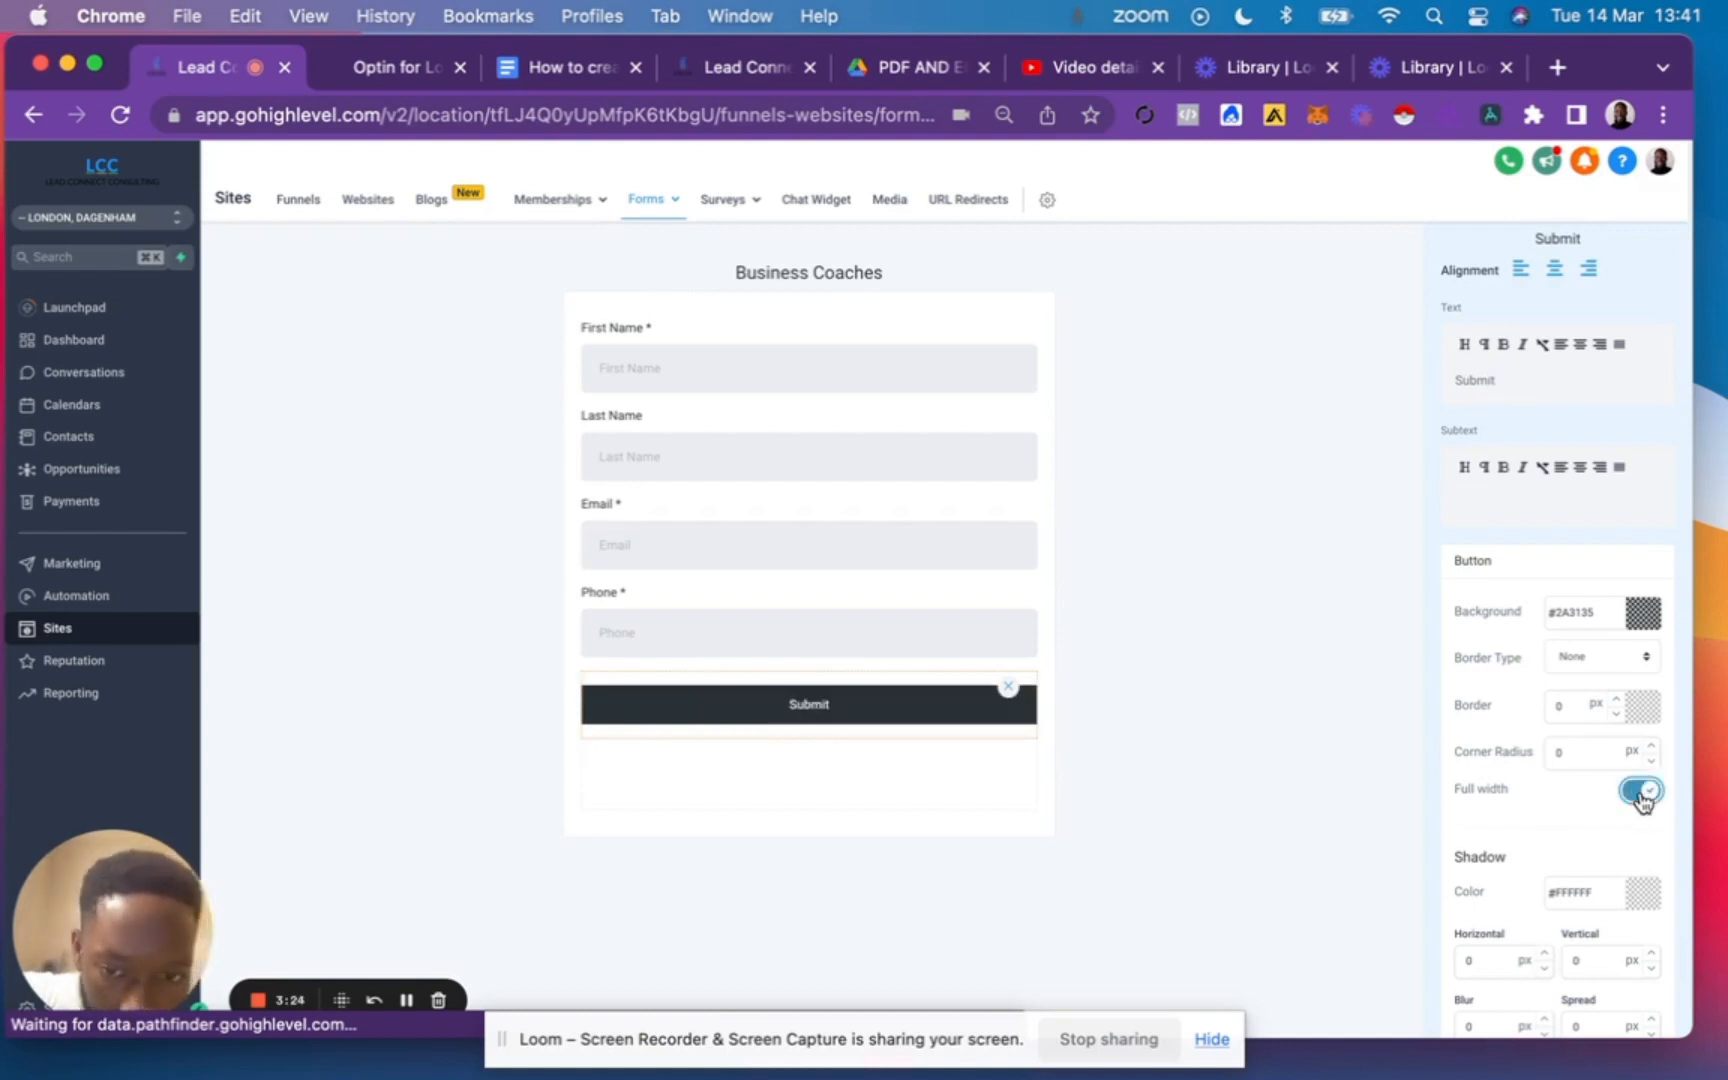
{"action": "left_click", "coordinate": [1162, 744]}
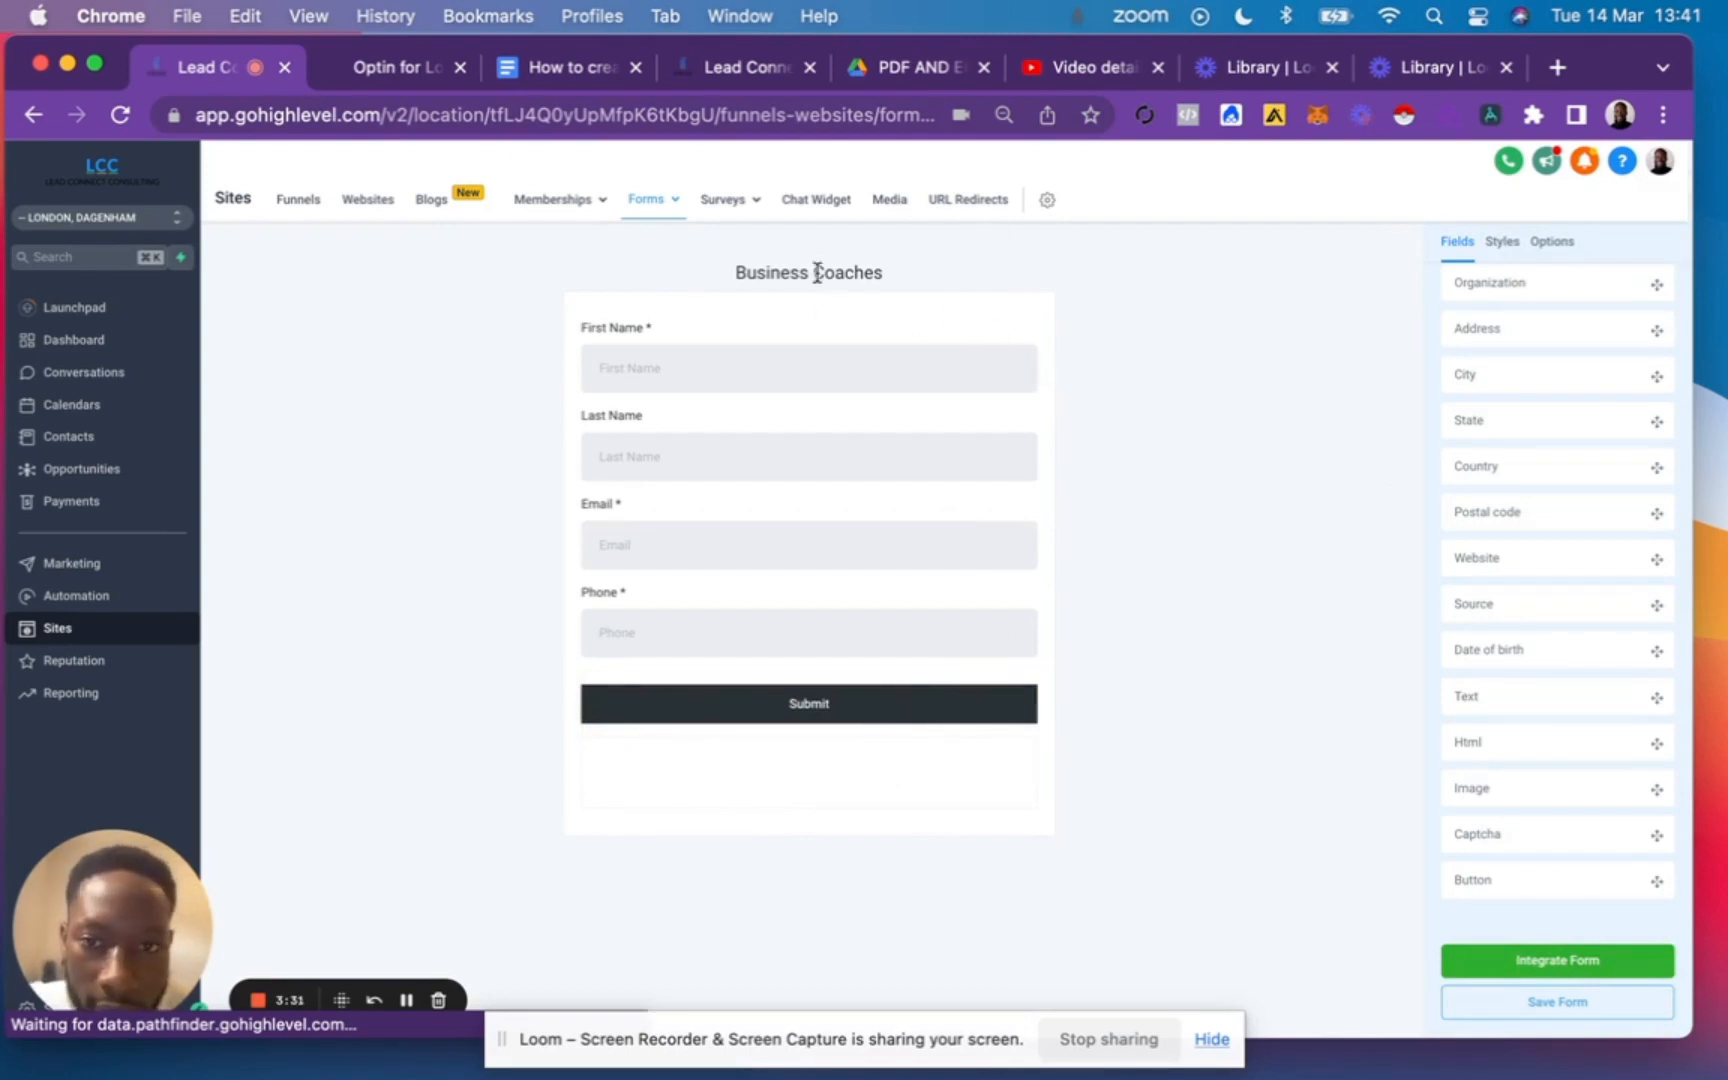
Try a light red #D16E6E background on the form and return it to white.
{"action": "left_click", "coordinate": [1501, 243]}
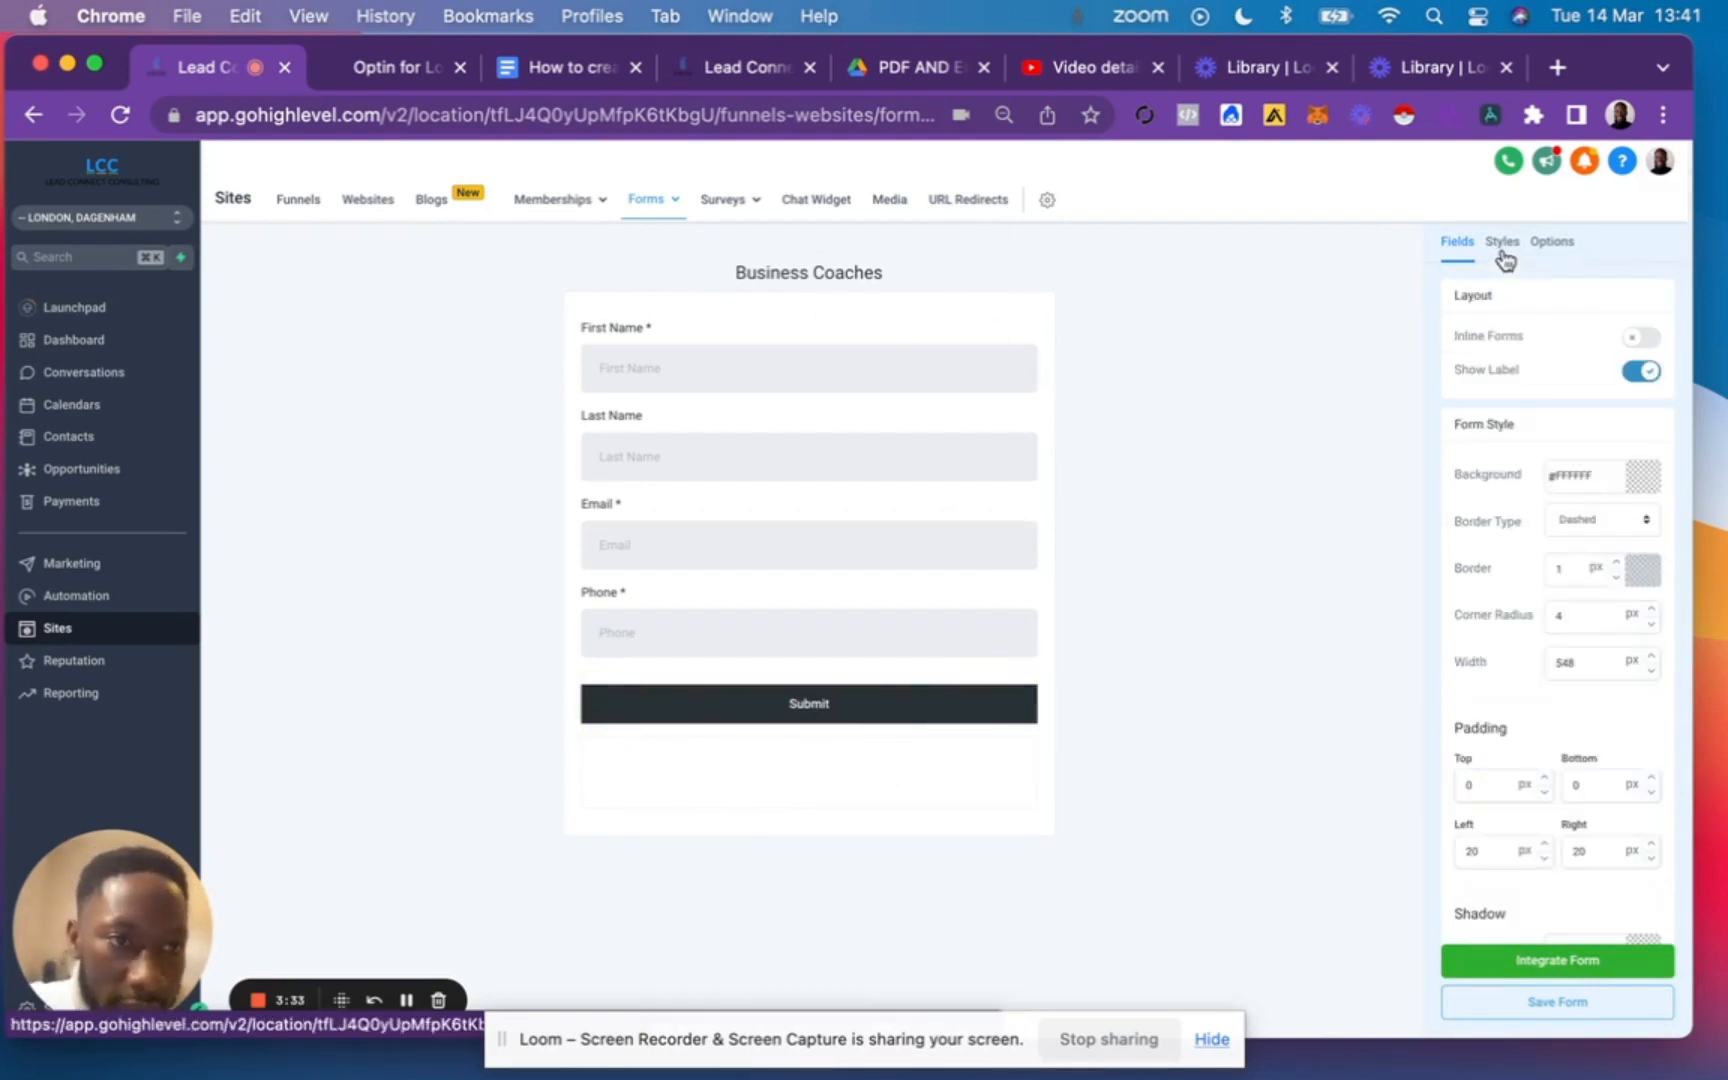
{"action": "left_click", "coordinate": [1643, 478]}
{"action": "left_click", "coordinate": [1557, 519]}
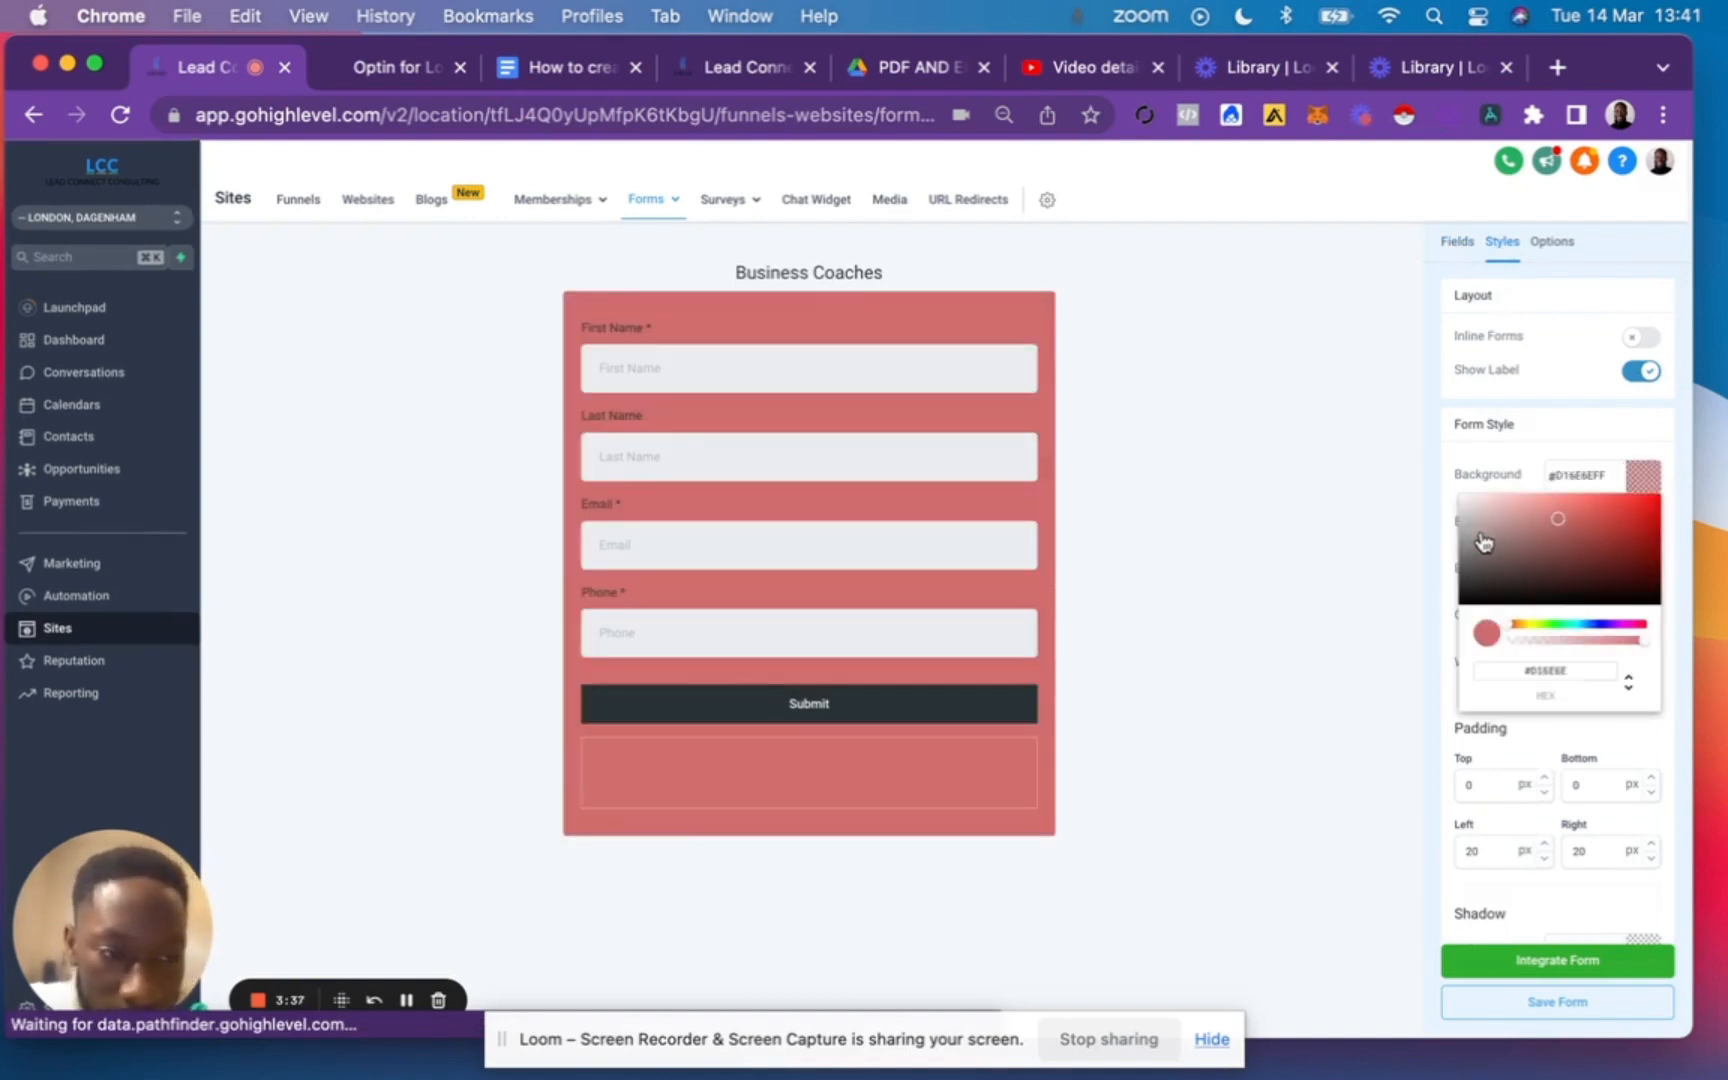
{"action": "left_click_drag", "start_coordinate": [1485, 577], "coordinate": [1418, 416]}
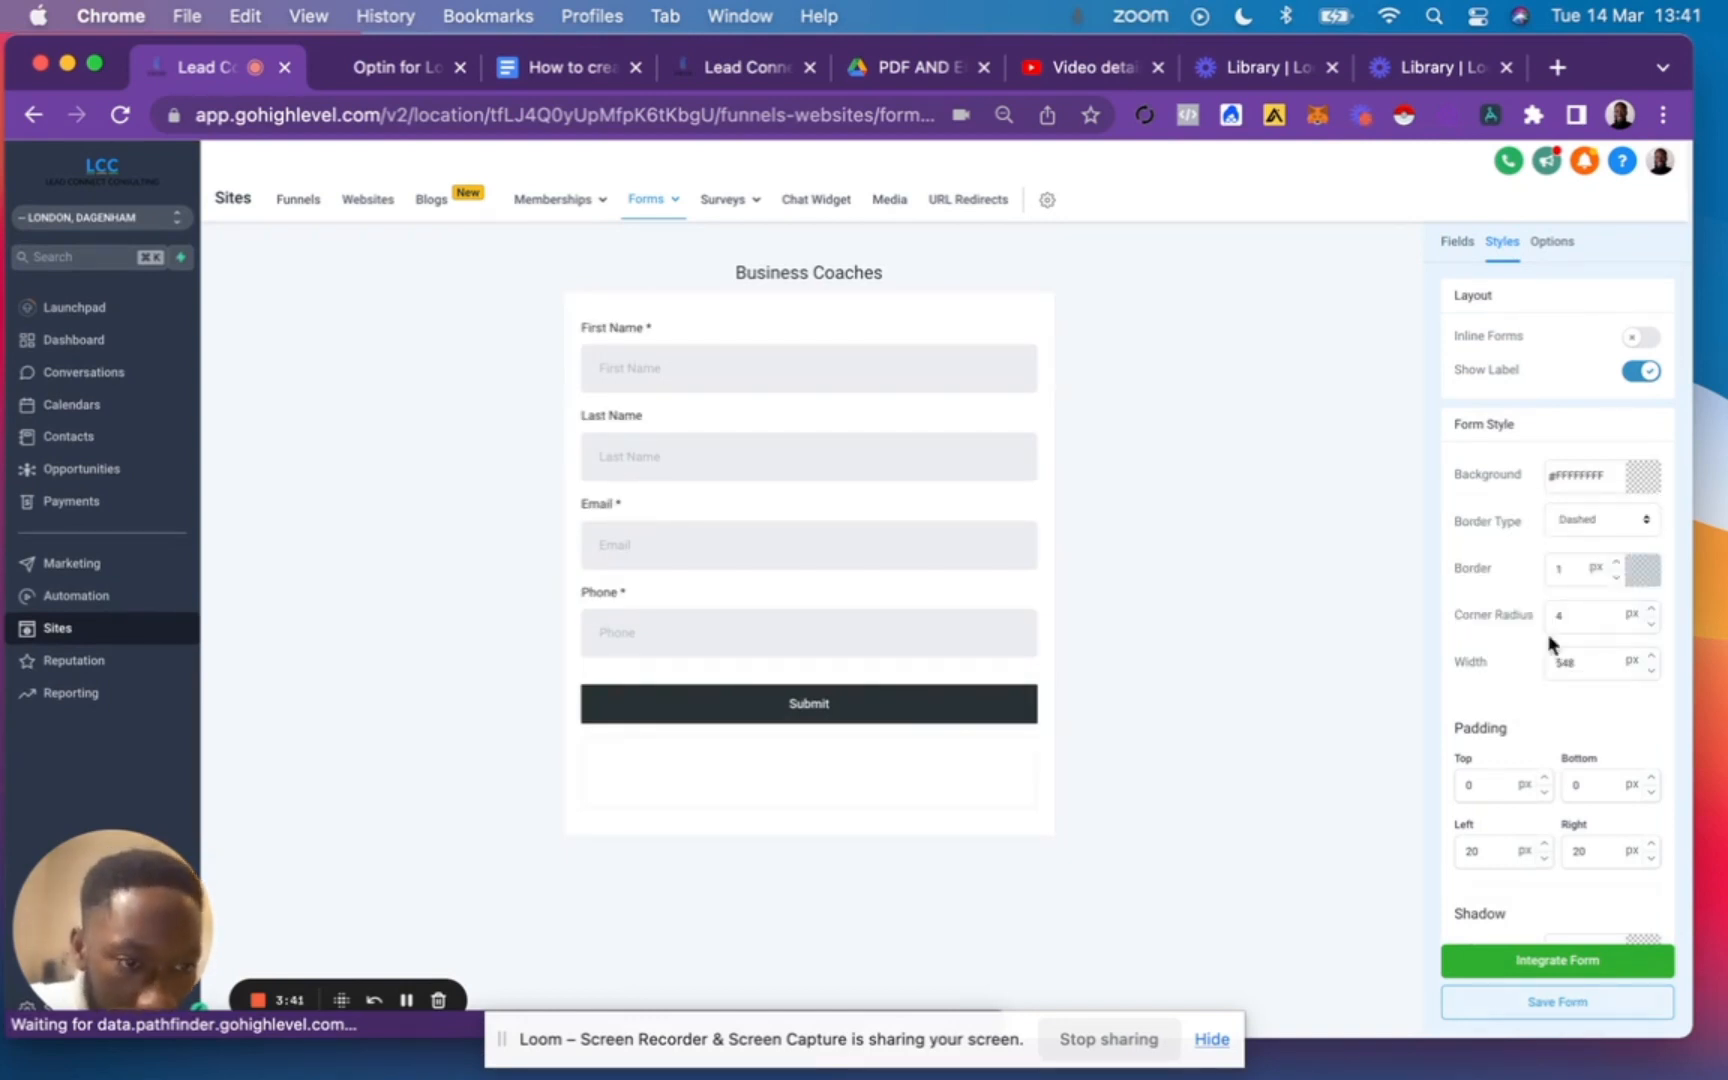
Set the form's dashed border to 5 px and its corner radius to 6 px.
{"action": "left_click", "coordinate": [1615, 563]}
{"action": "left_click", "coordinate": [1615, 563]}
{"action": "left_click", "coordinate": [1615, 563]}
{"action": "left_click", "coordinate": [1615, 563]}
{"action": "left_click", "coordinate": [1615, 563]}
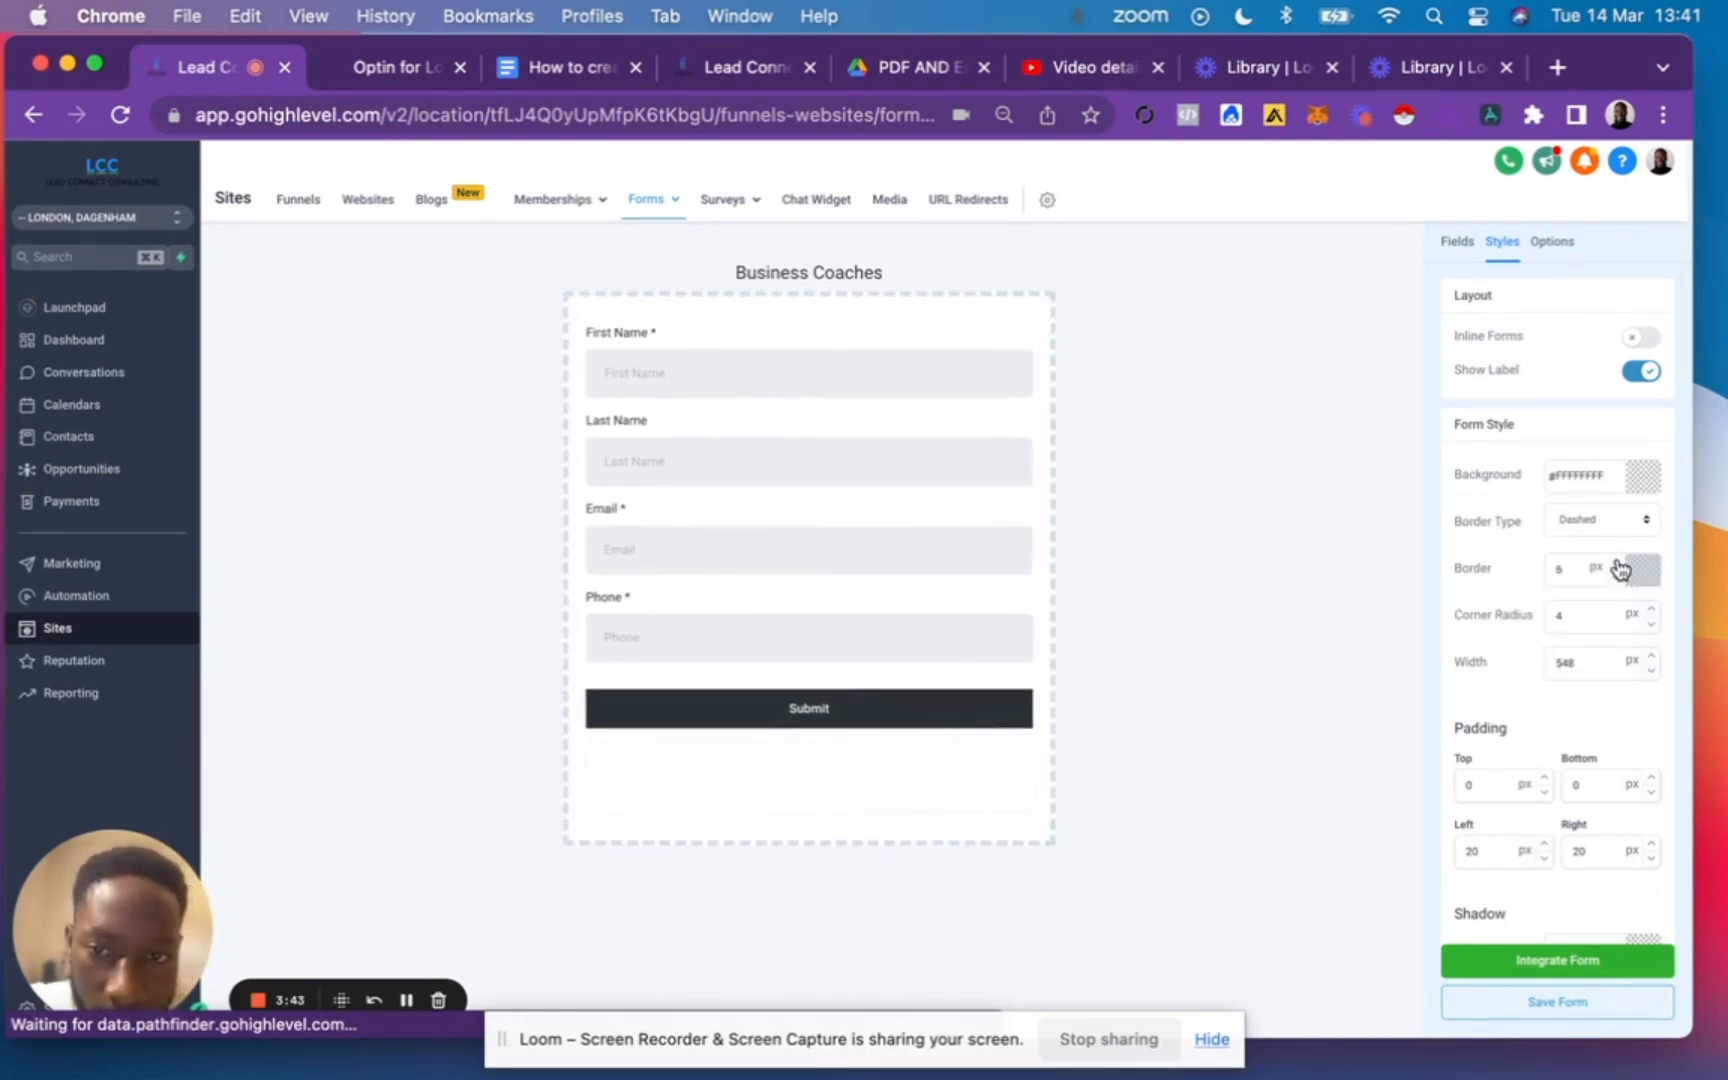
{"action": "left_click", "coordinate": [1615, 563]}
{"action": "left_click", "coordinate": [1616, 578]}
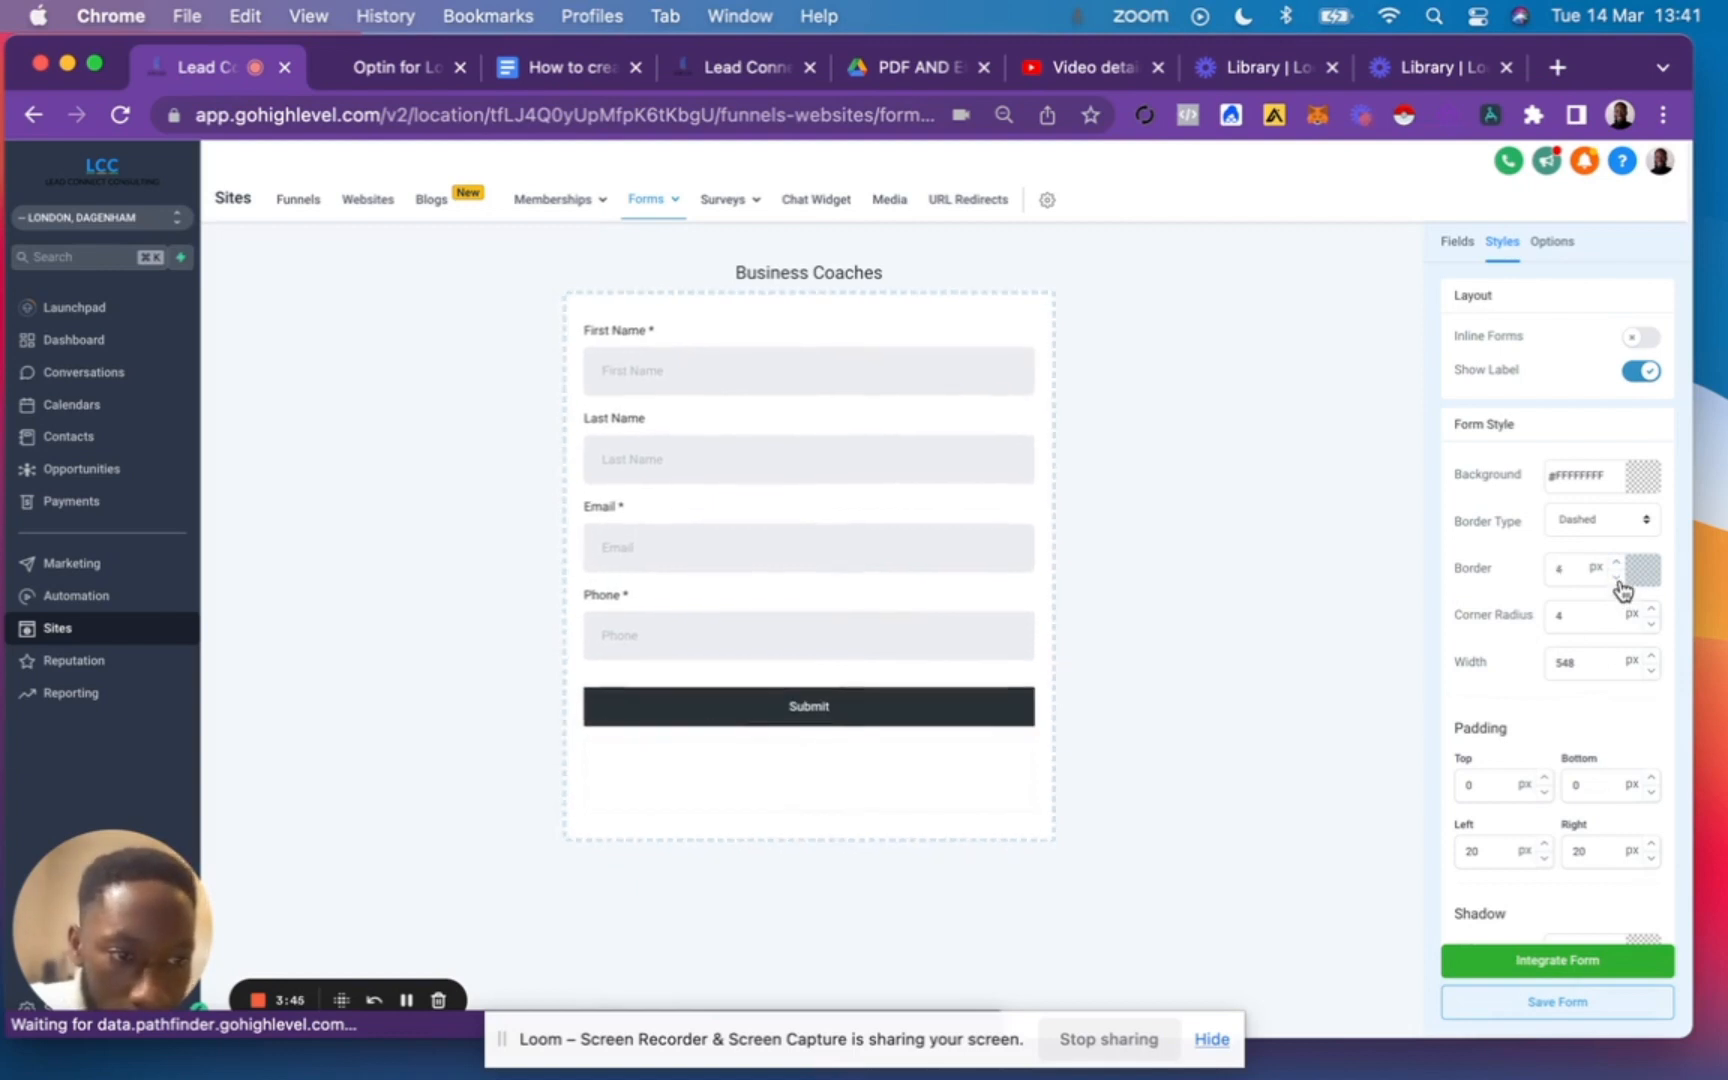
{"action": "left_click", "coordinate": [1616, 578]}
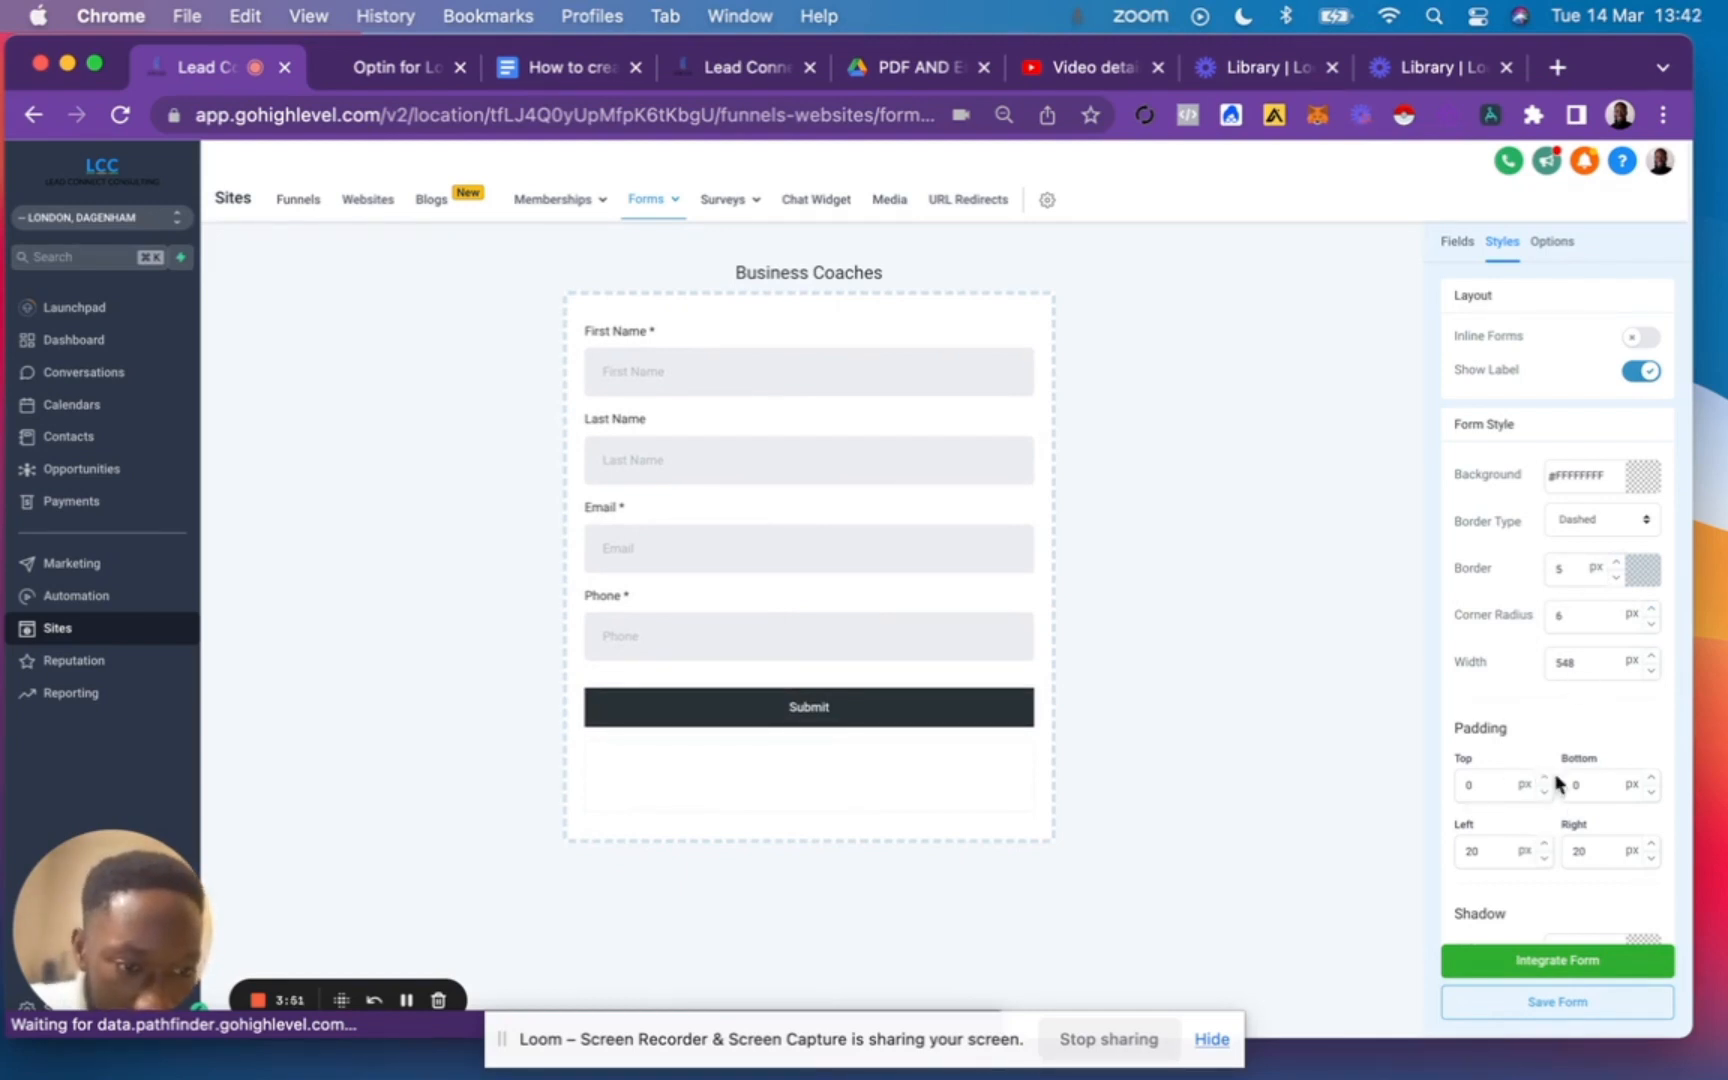
{"action": "left_click", "coordinate": [1475, 785]}
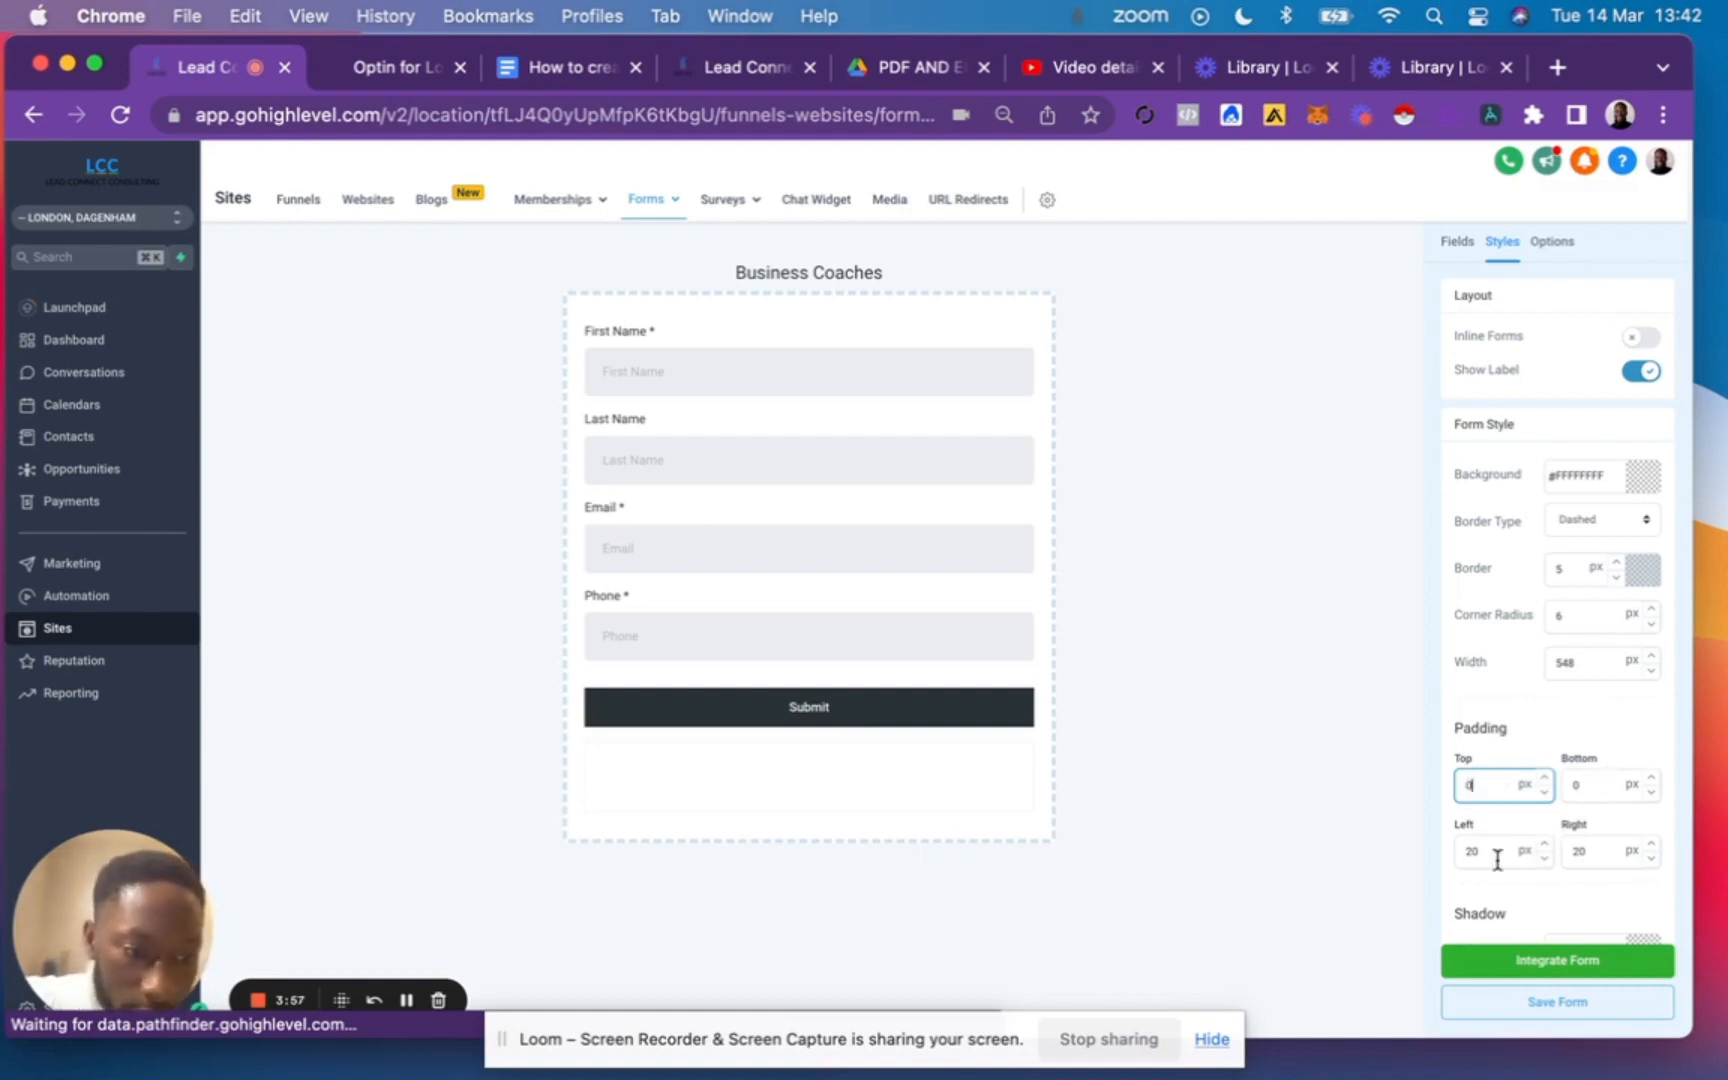
Try a blue #156EAA background and a white #FFFFFF background on the form's input fields.
{"action": "scroll", "coordinate": [1497, 860], "scroll_direction": "down", "scroll_amount": 10}
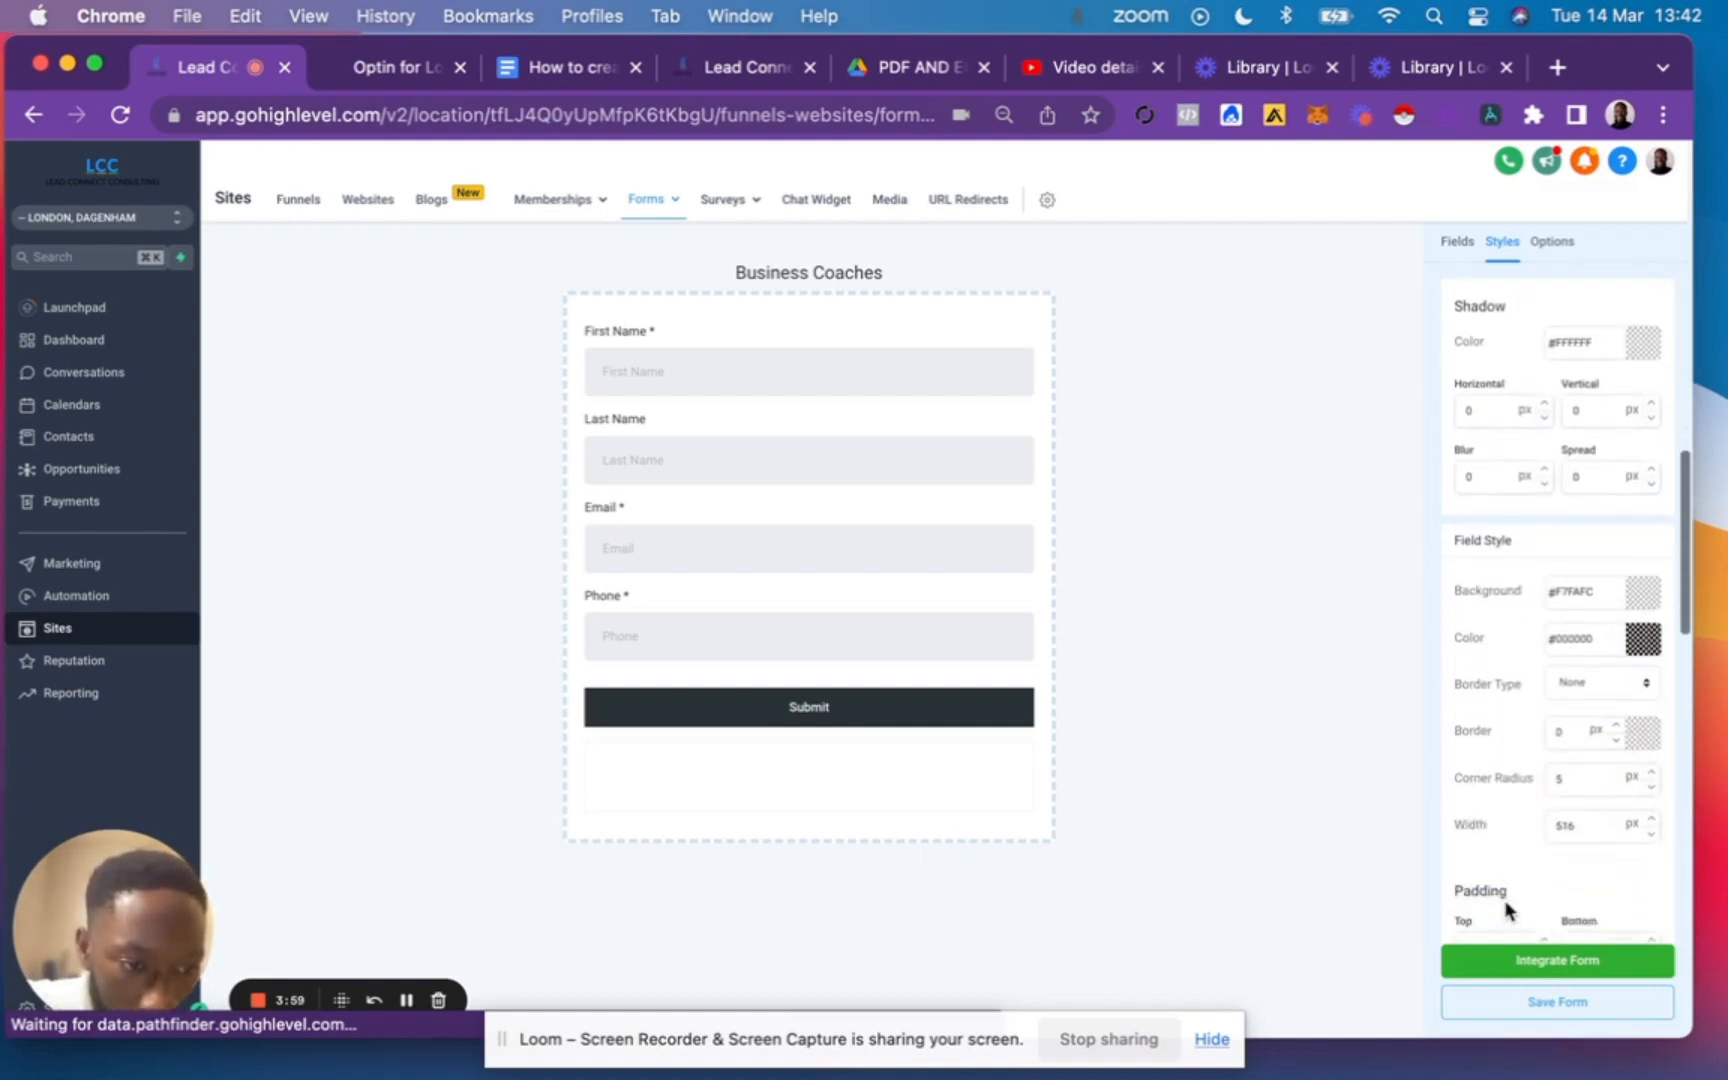
{"action": "scroll", "coordinate": [1507, 908], "scroll_direction": "down", "scroll_amount": 2}
{"action": "left_click", "coordinate": [1643, 550]}
{"action": "left_click", "coordinate": [1638, 618]}
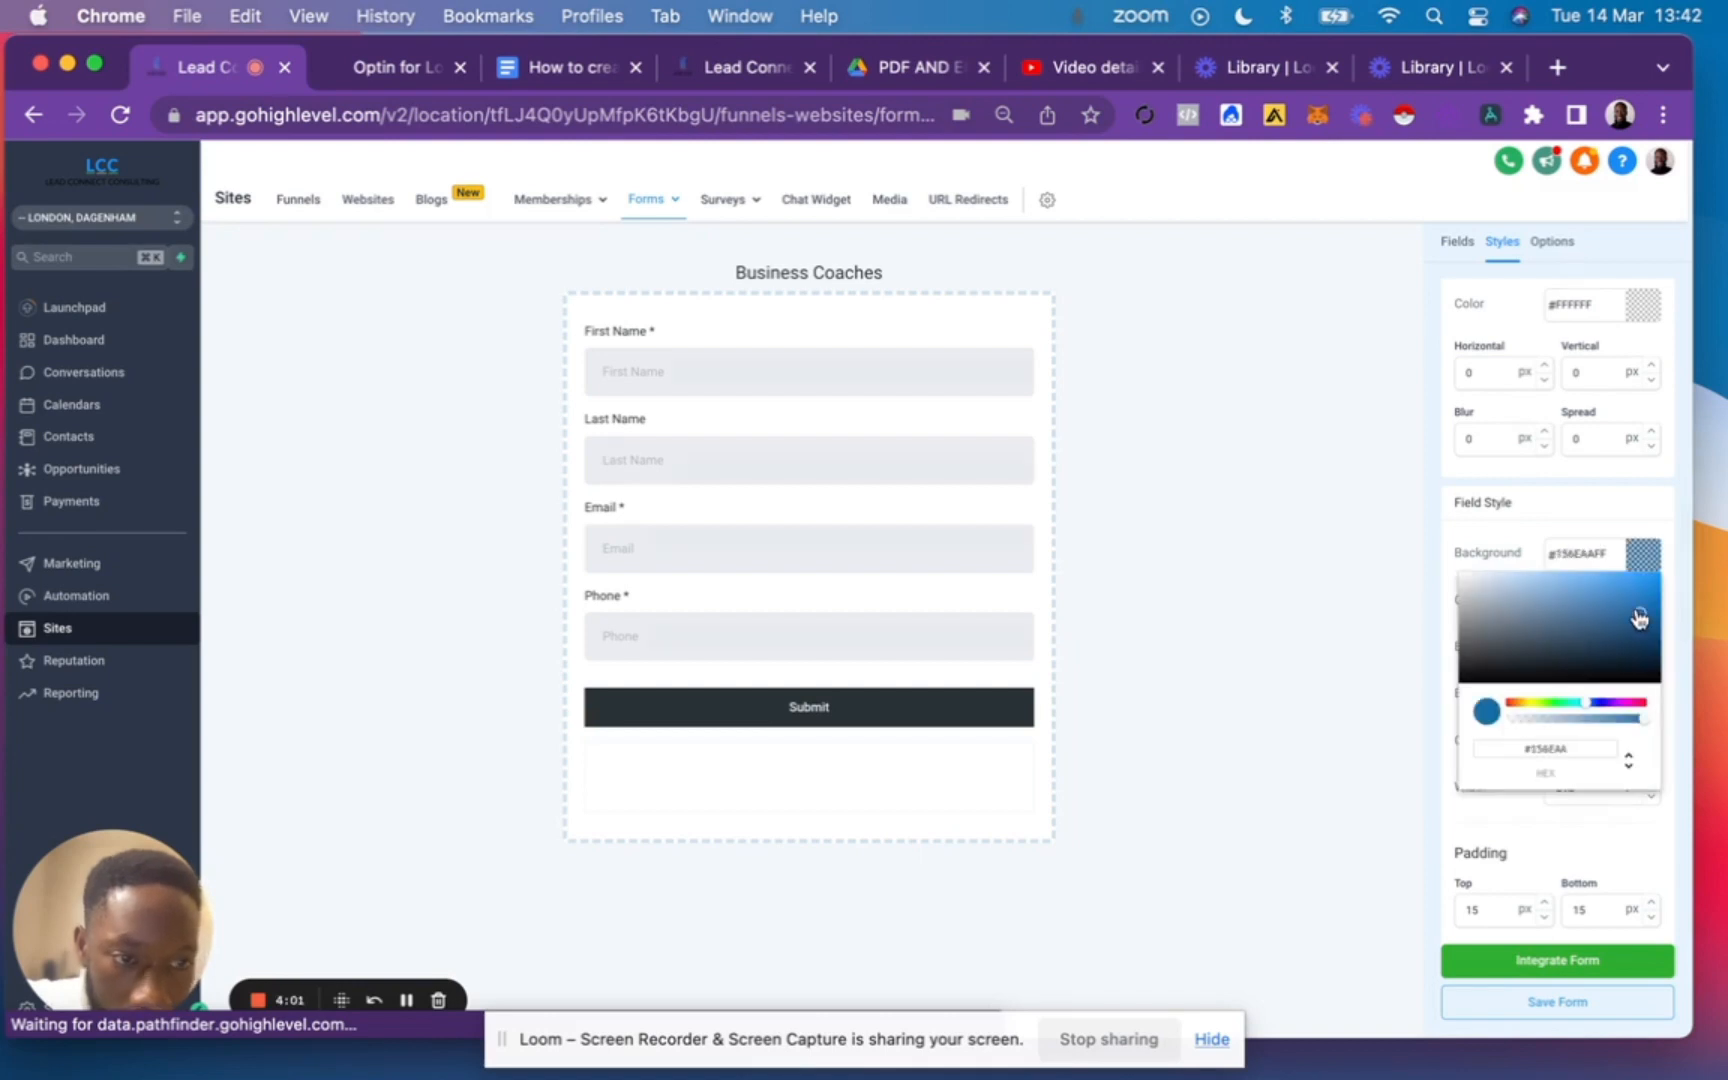
{"action": "left_click", "coordinate": [1478, 567]}
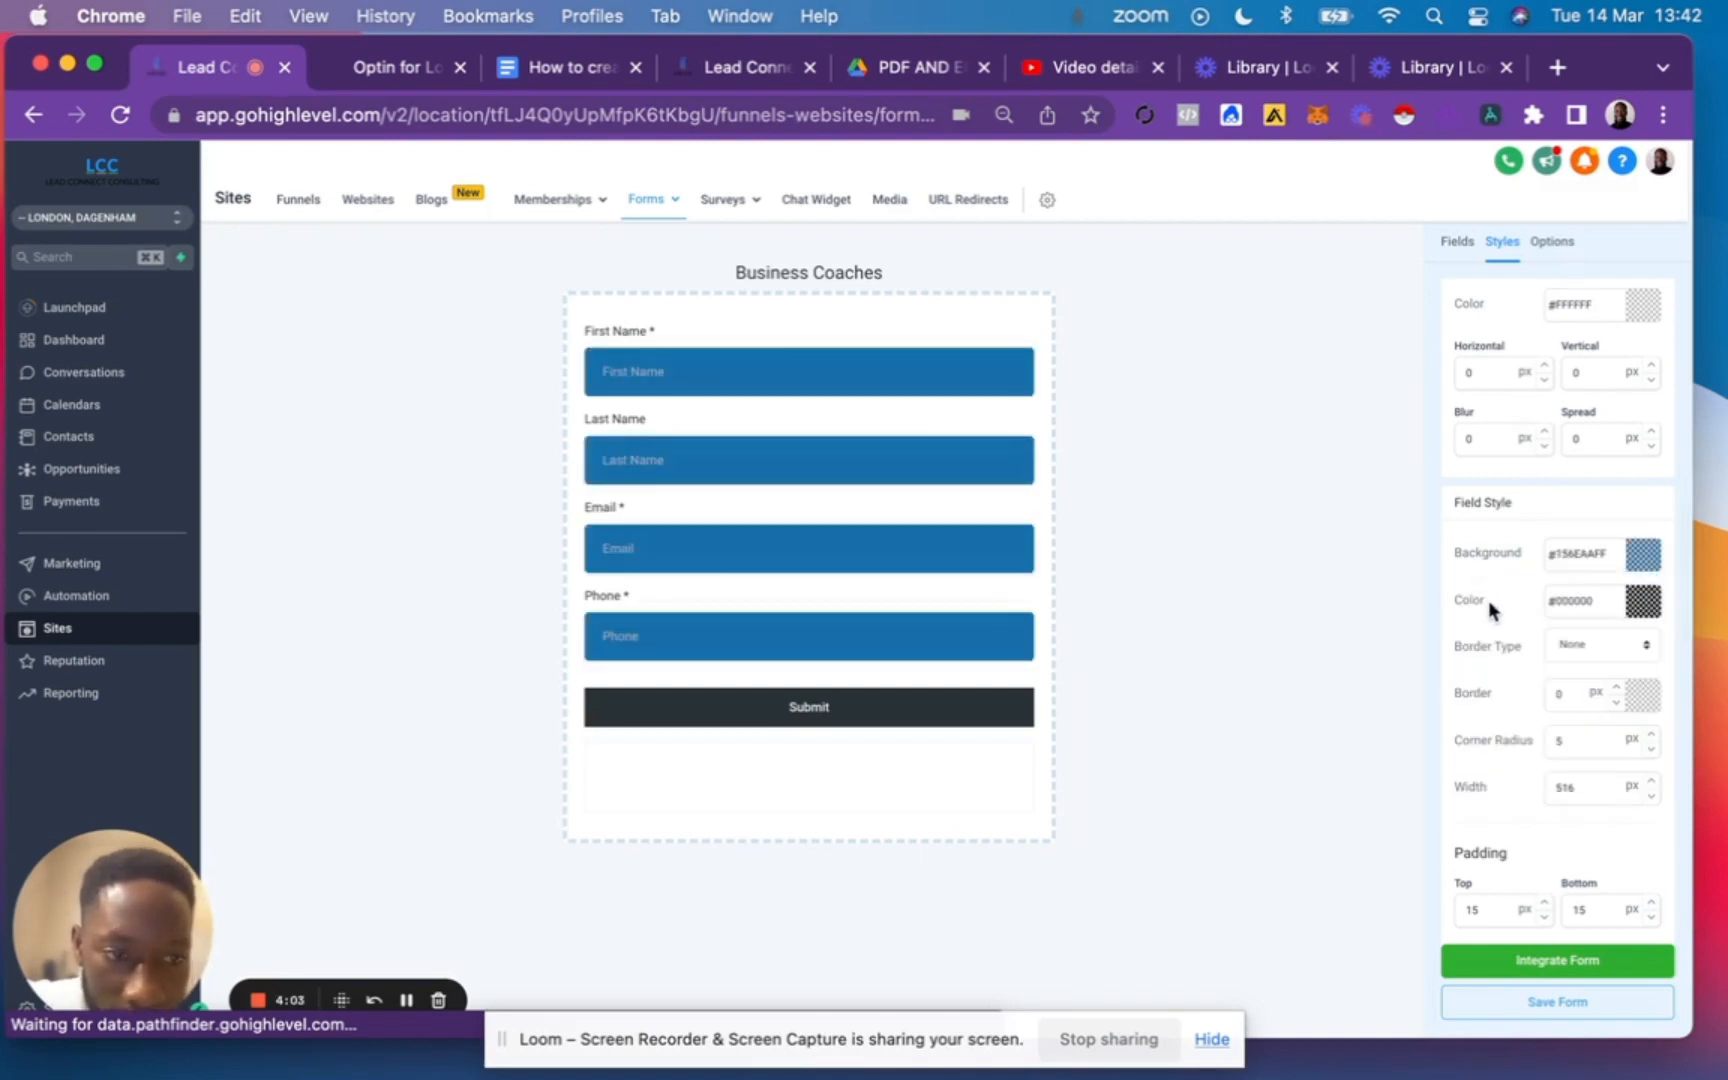
{"action": "left_click", "coordinate": [1649, 556]}
{"action": "left_click_drag", "start_coordinate": [1531, 605], "coordinate": [1353, 569]}
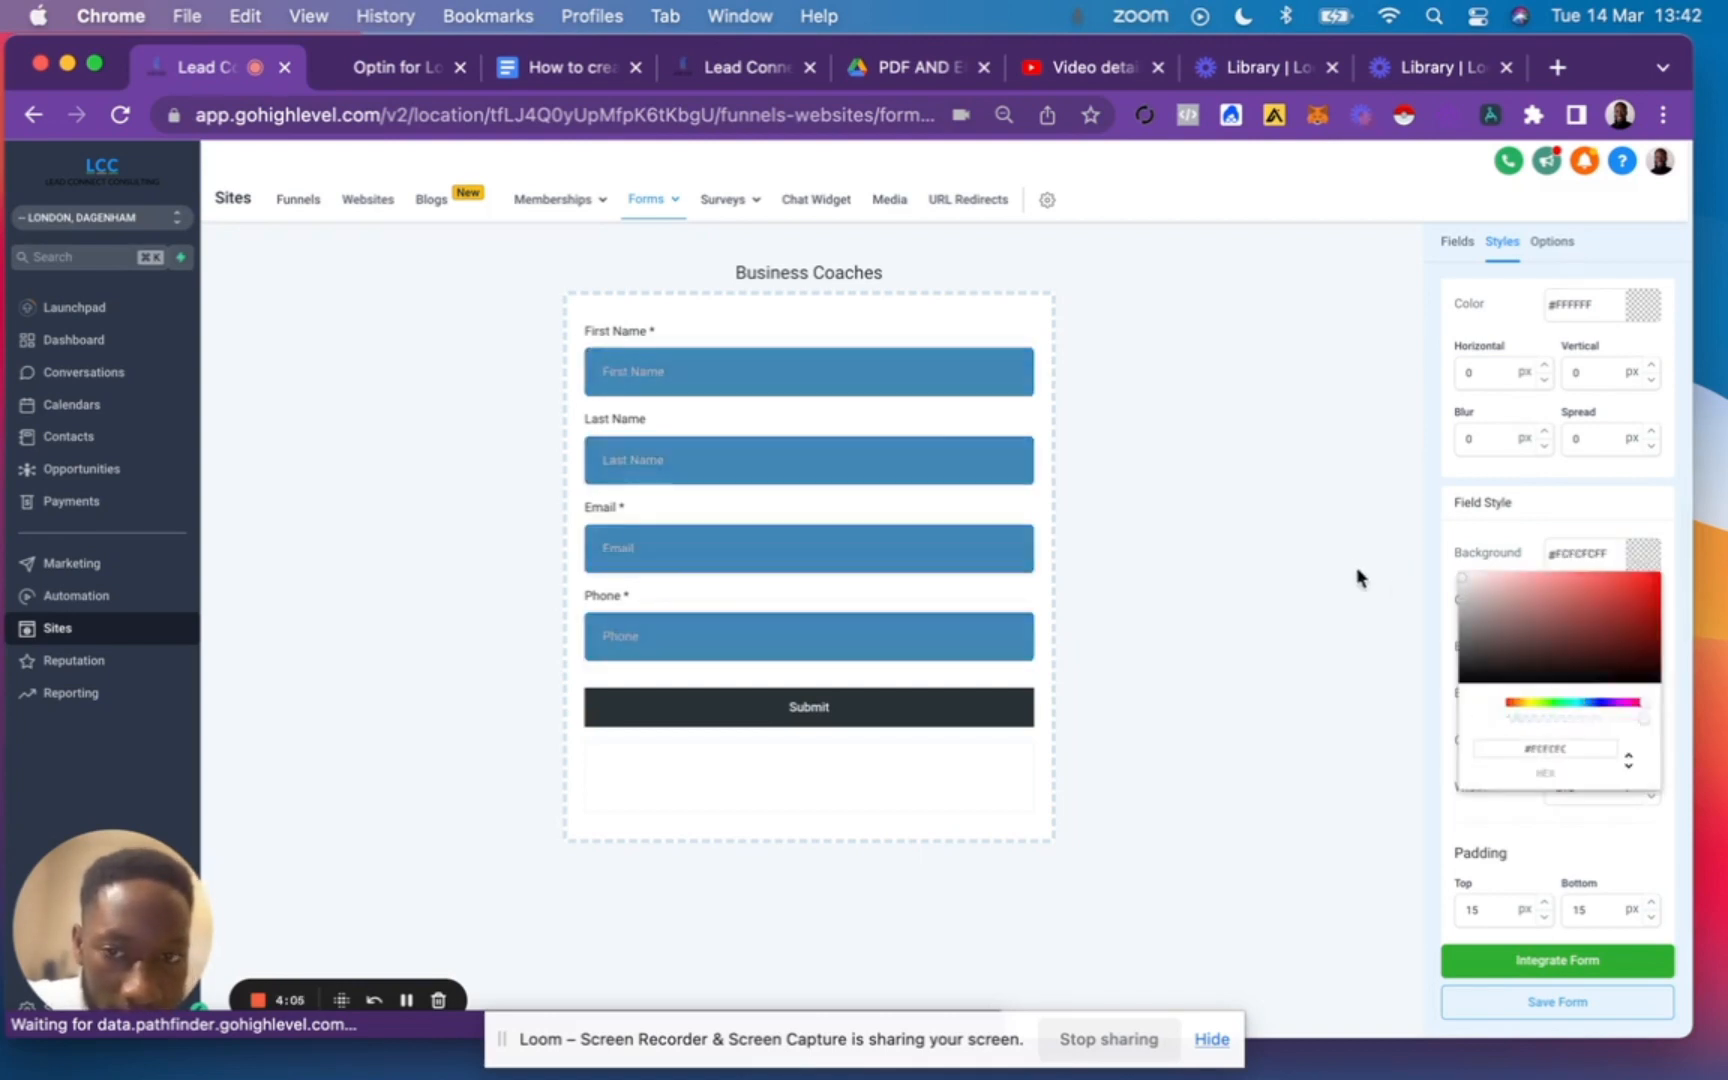
{"action": "left_click", "coordinate": [1335, 550]}
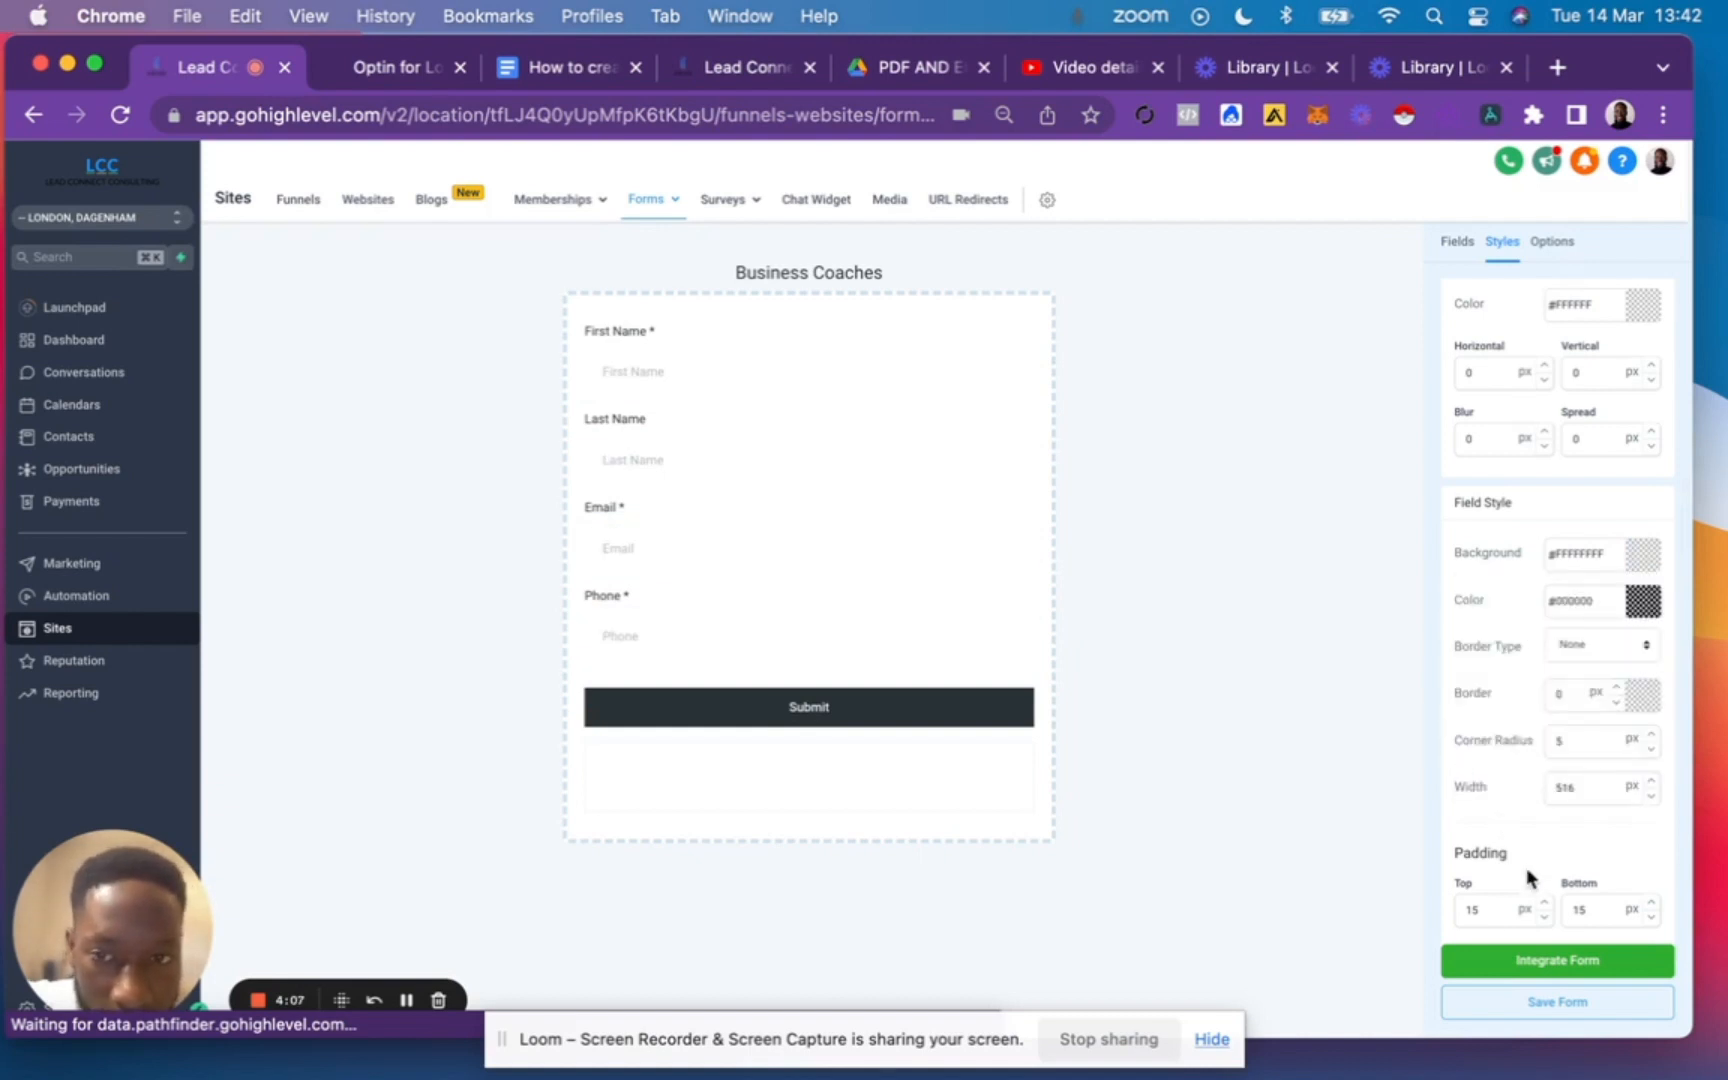
Set the input fields' background to light grey #EFEFEF and save the form.
{"action": "left_click", "coordinate": [1643, 556]}
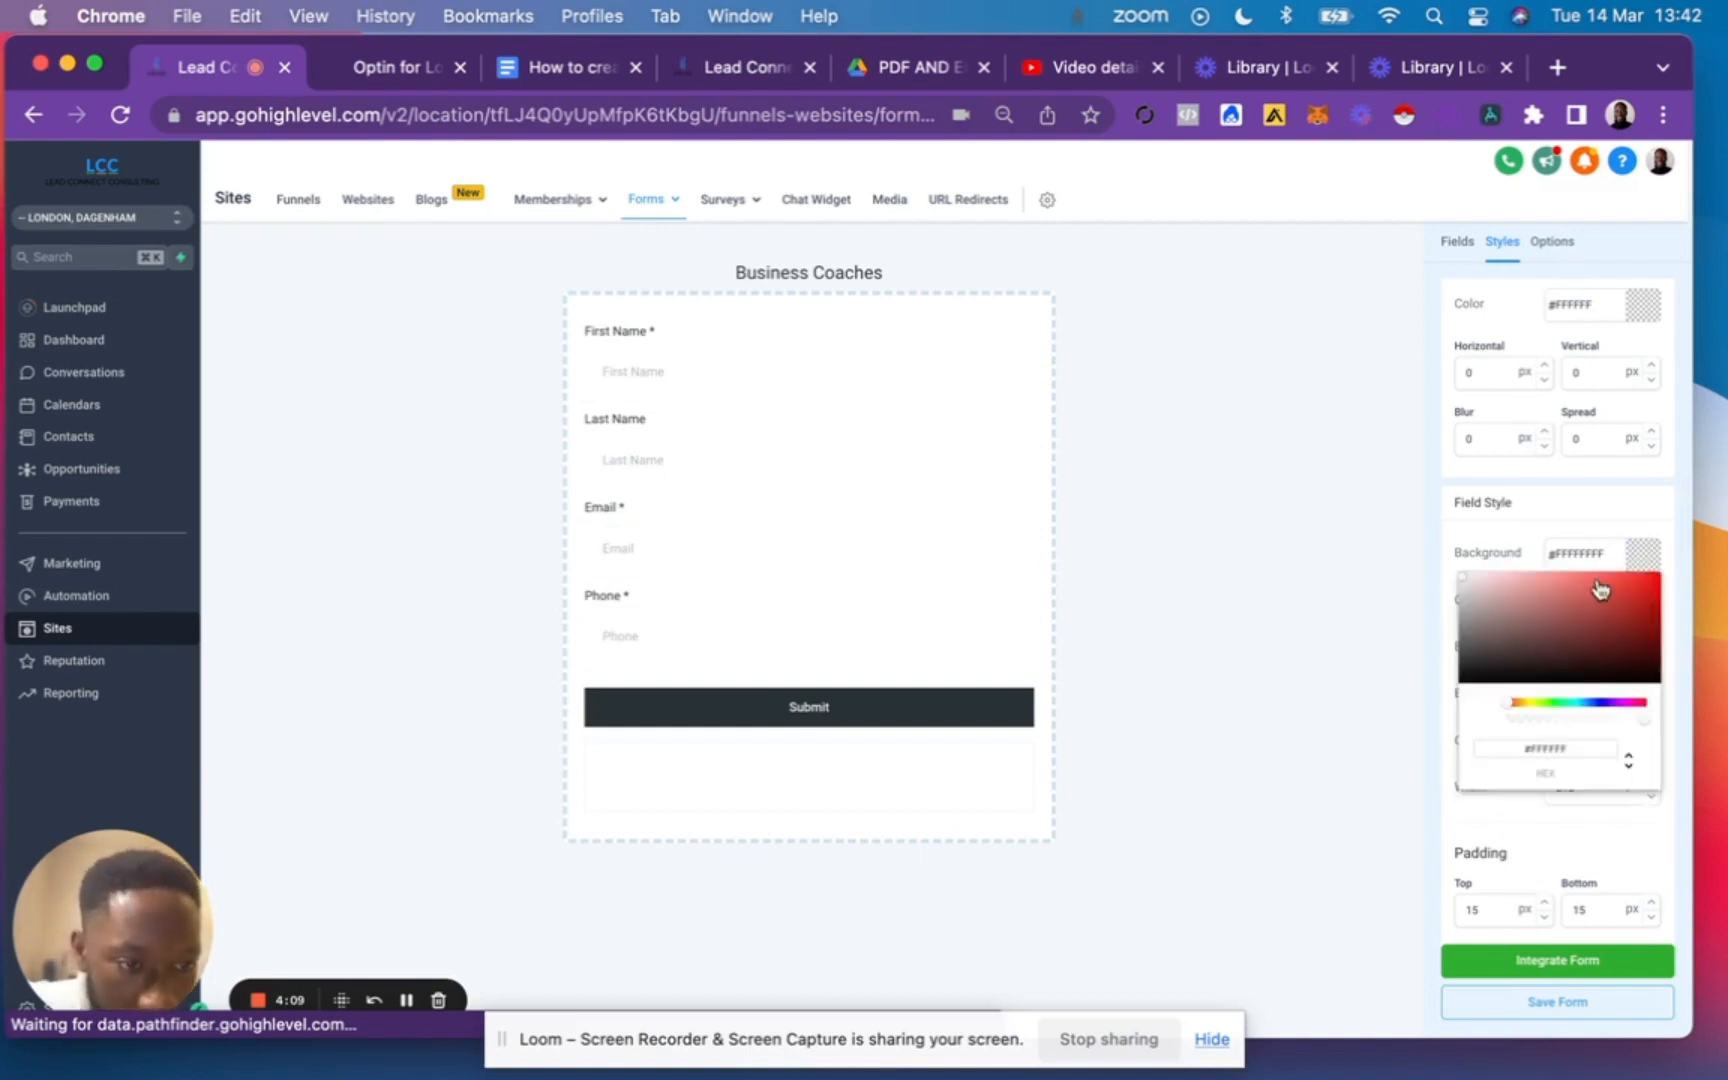
{"action": "left_click_drag", "start_coordinate": [1470, 618], "coordinate": [1436, 579]}
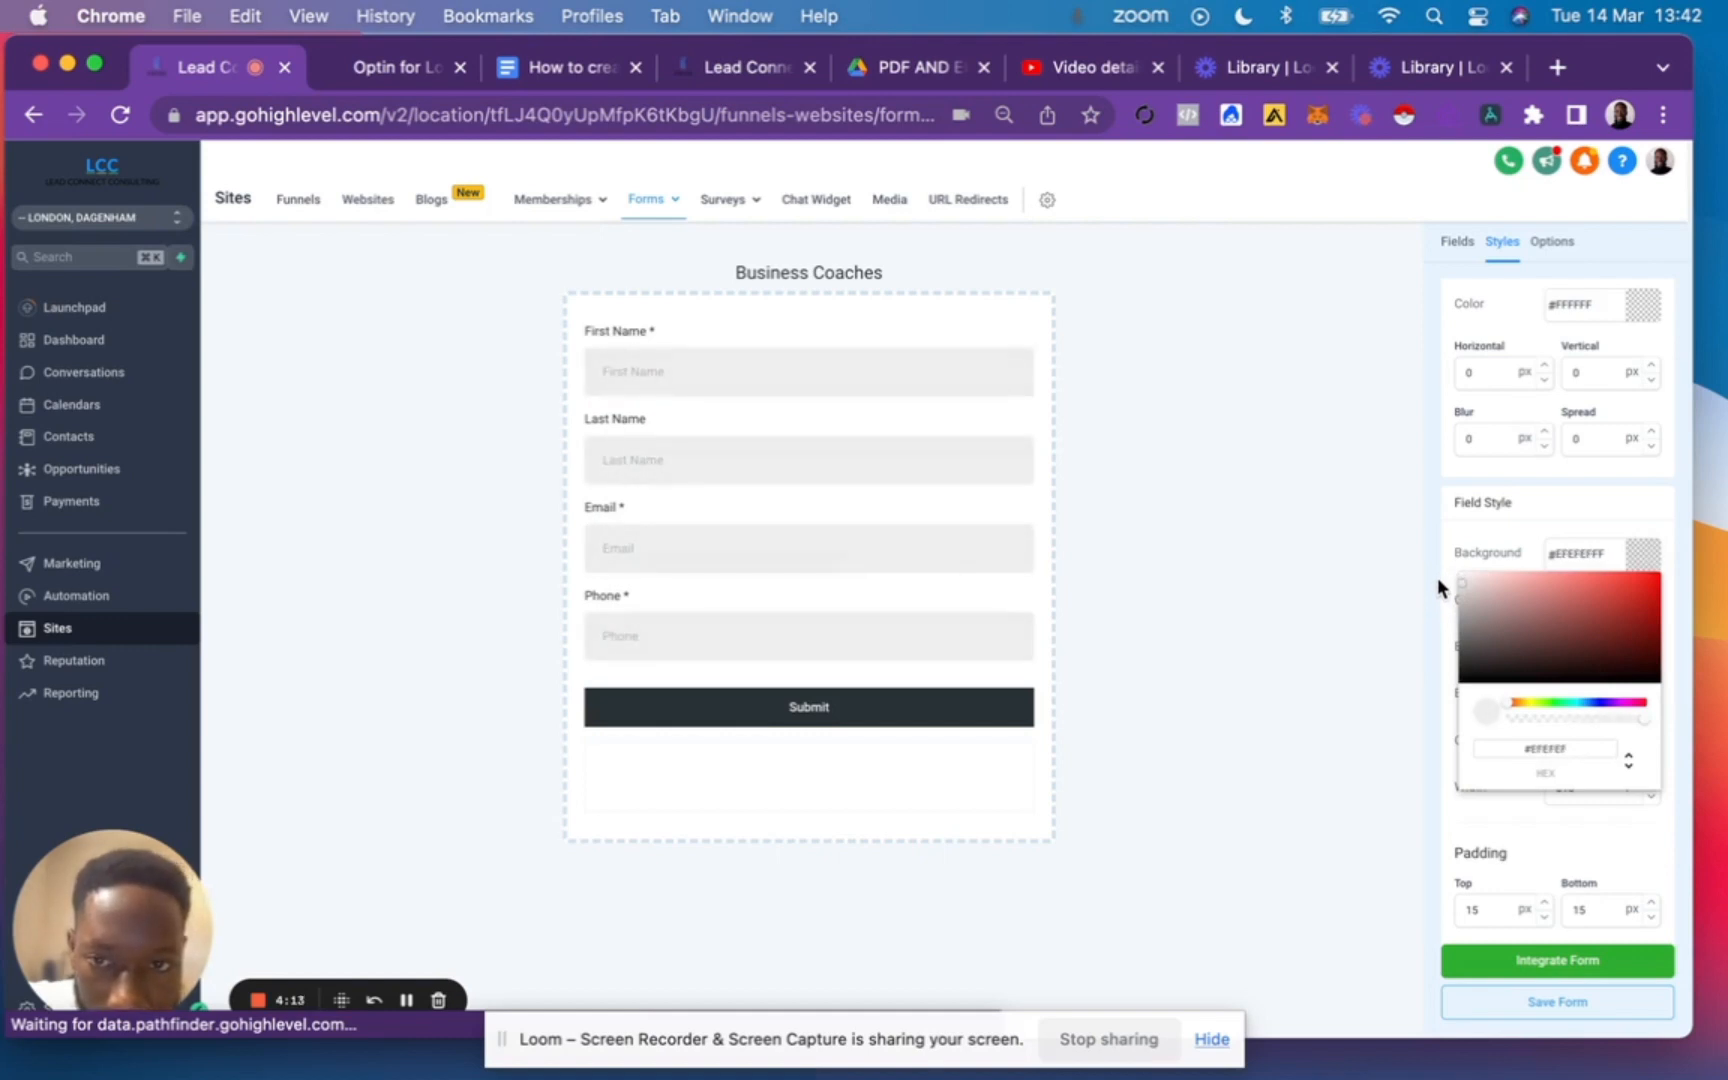
{"action": "left_click", "coordinate": [1437, 580]}
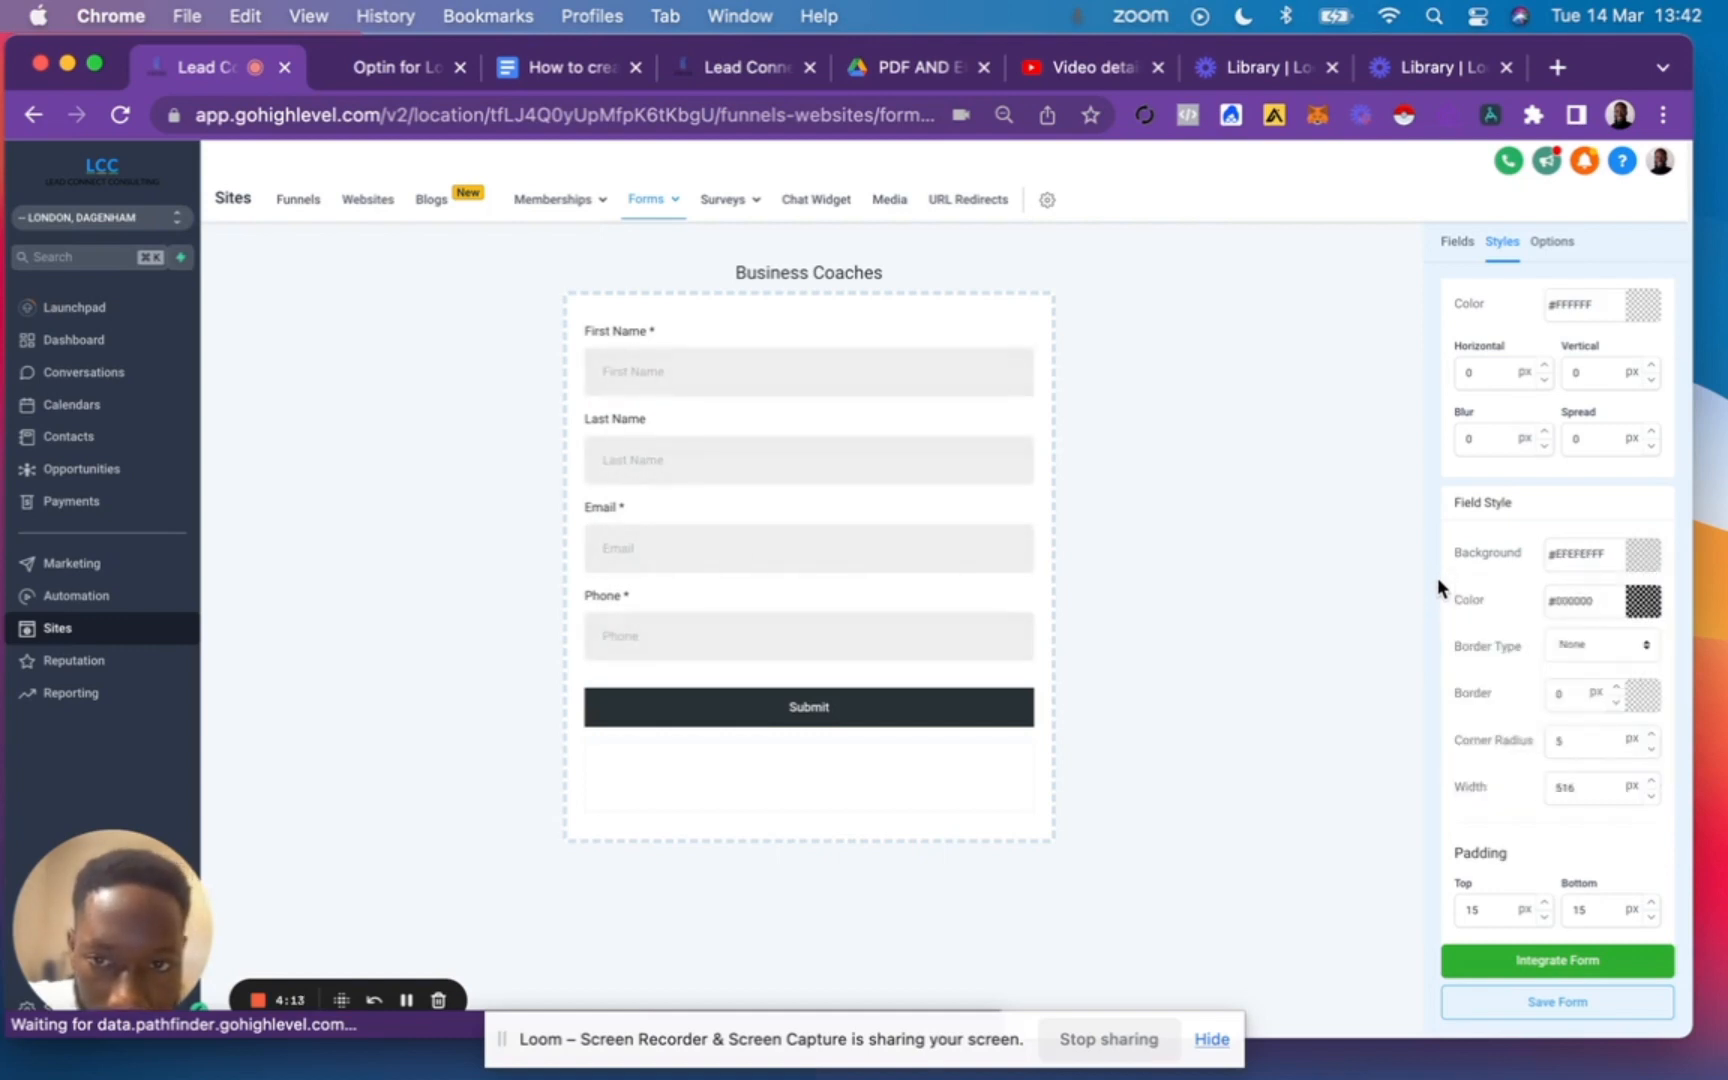
{"action": "left_click", "coordinate": [1566, 1006]}
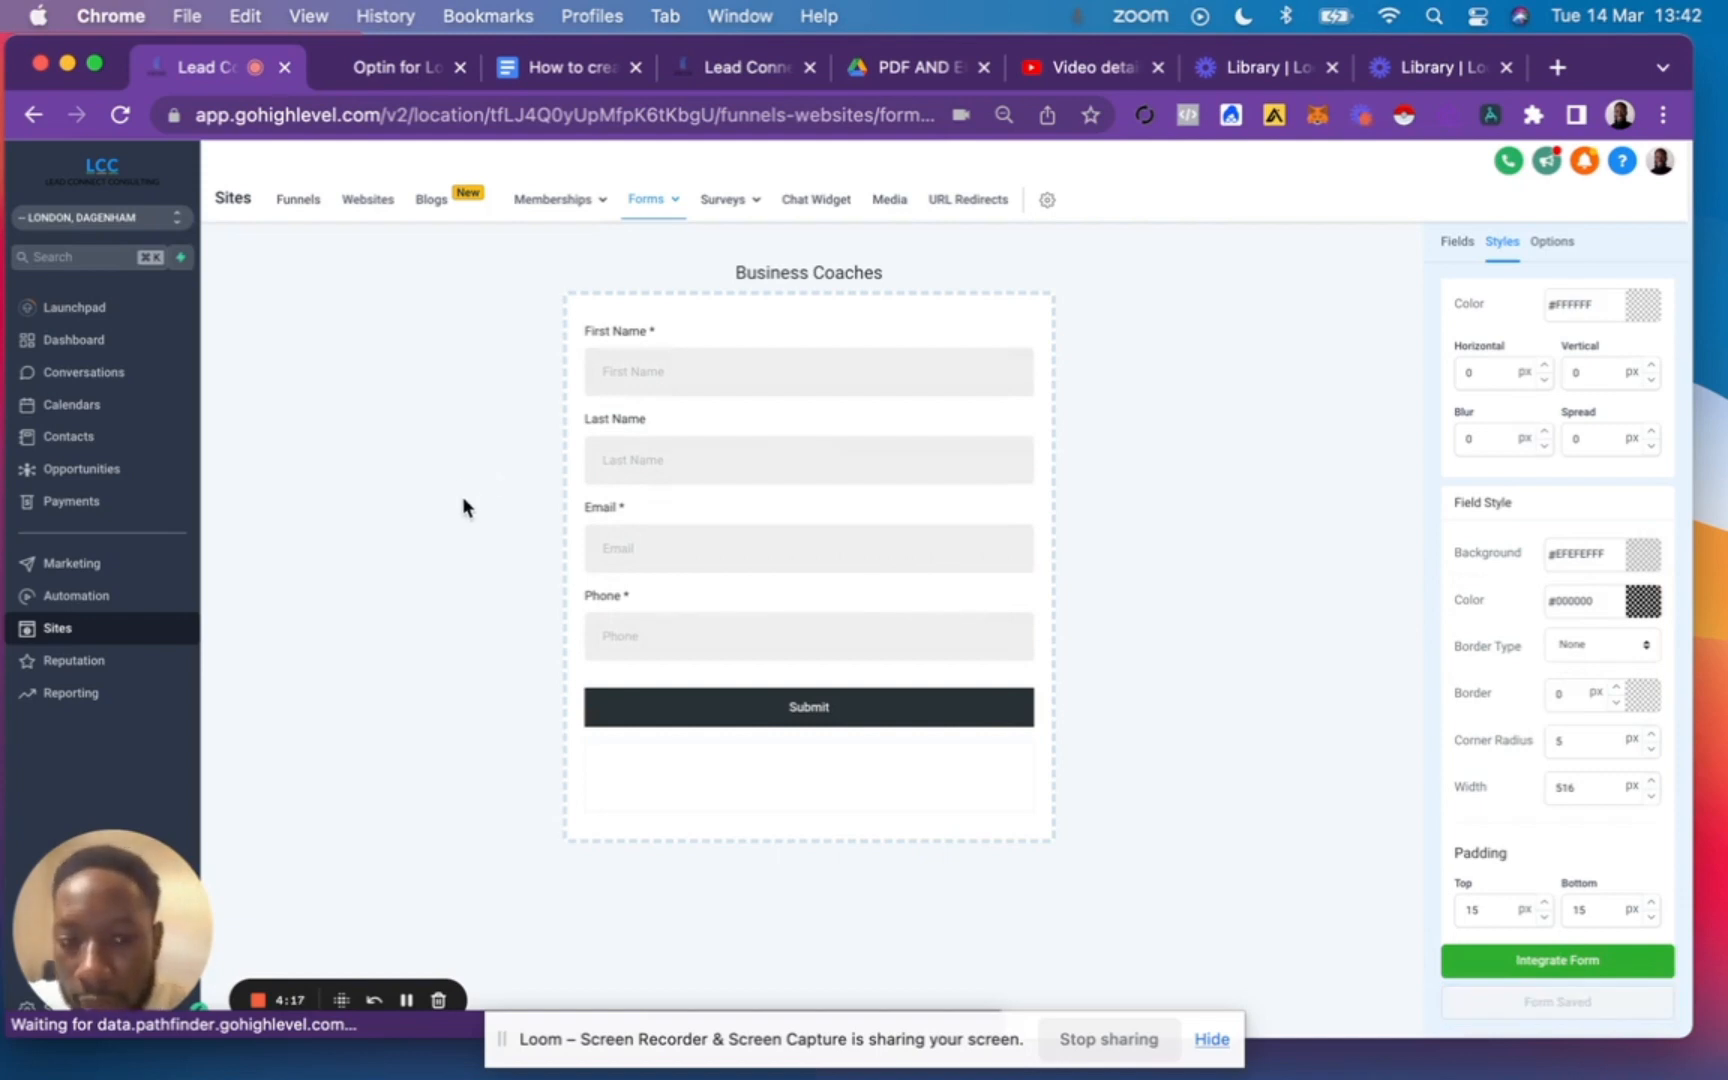
Check the opt-in funnel checklist in Google Docs, and open the automation campaigns list in GoHighLevel.
{"action": "left_click", "coordinate": [548, 67]}
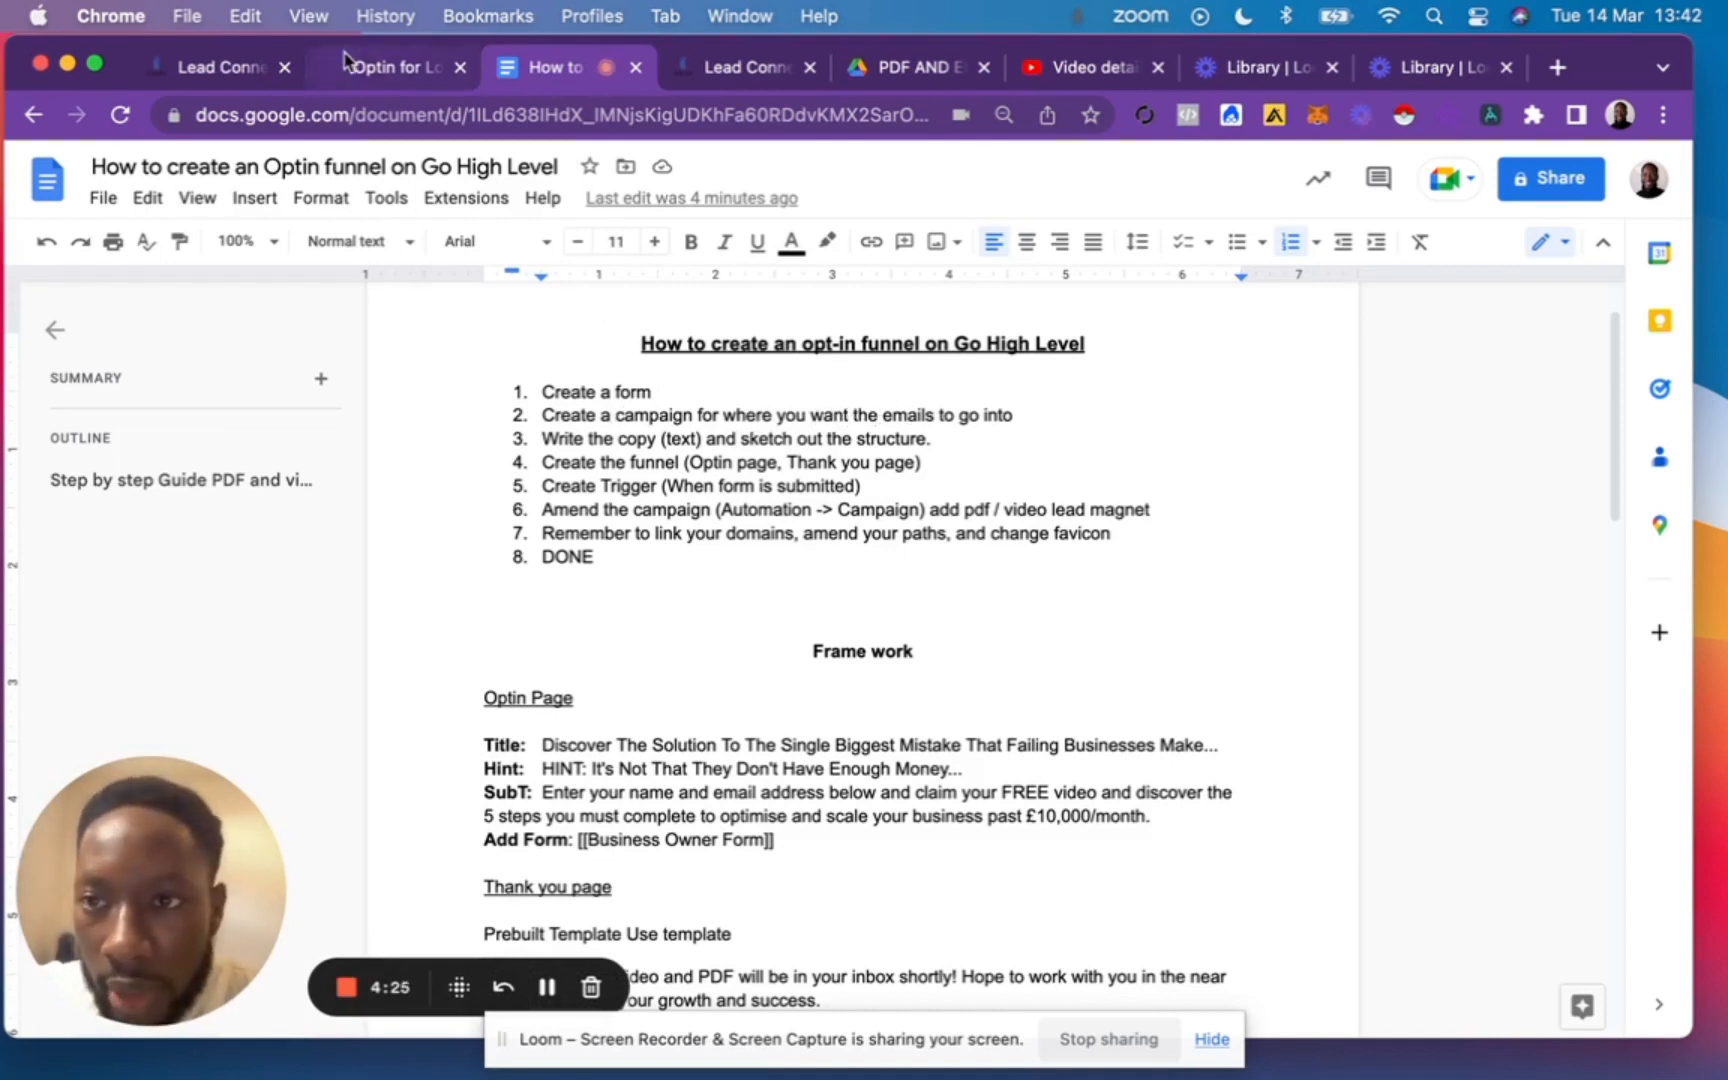
{"action": "left_click", "coordinate": [208, 67]}
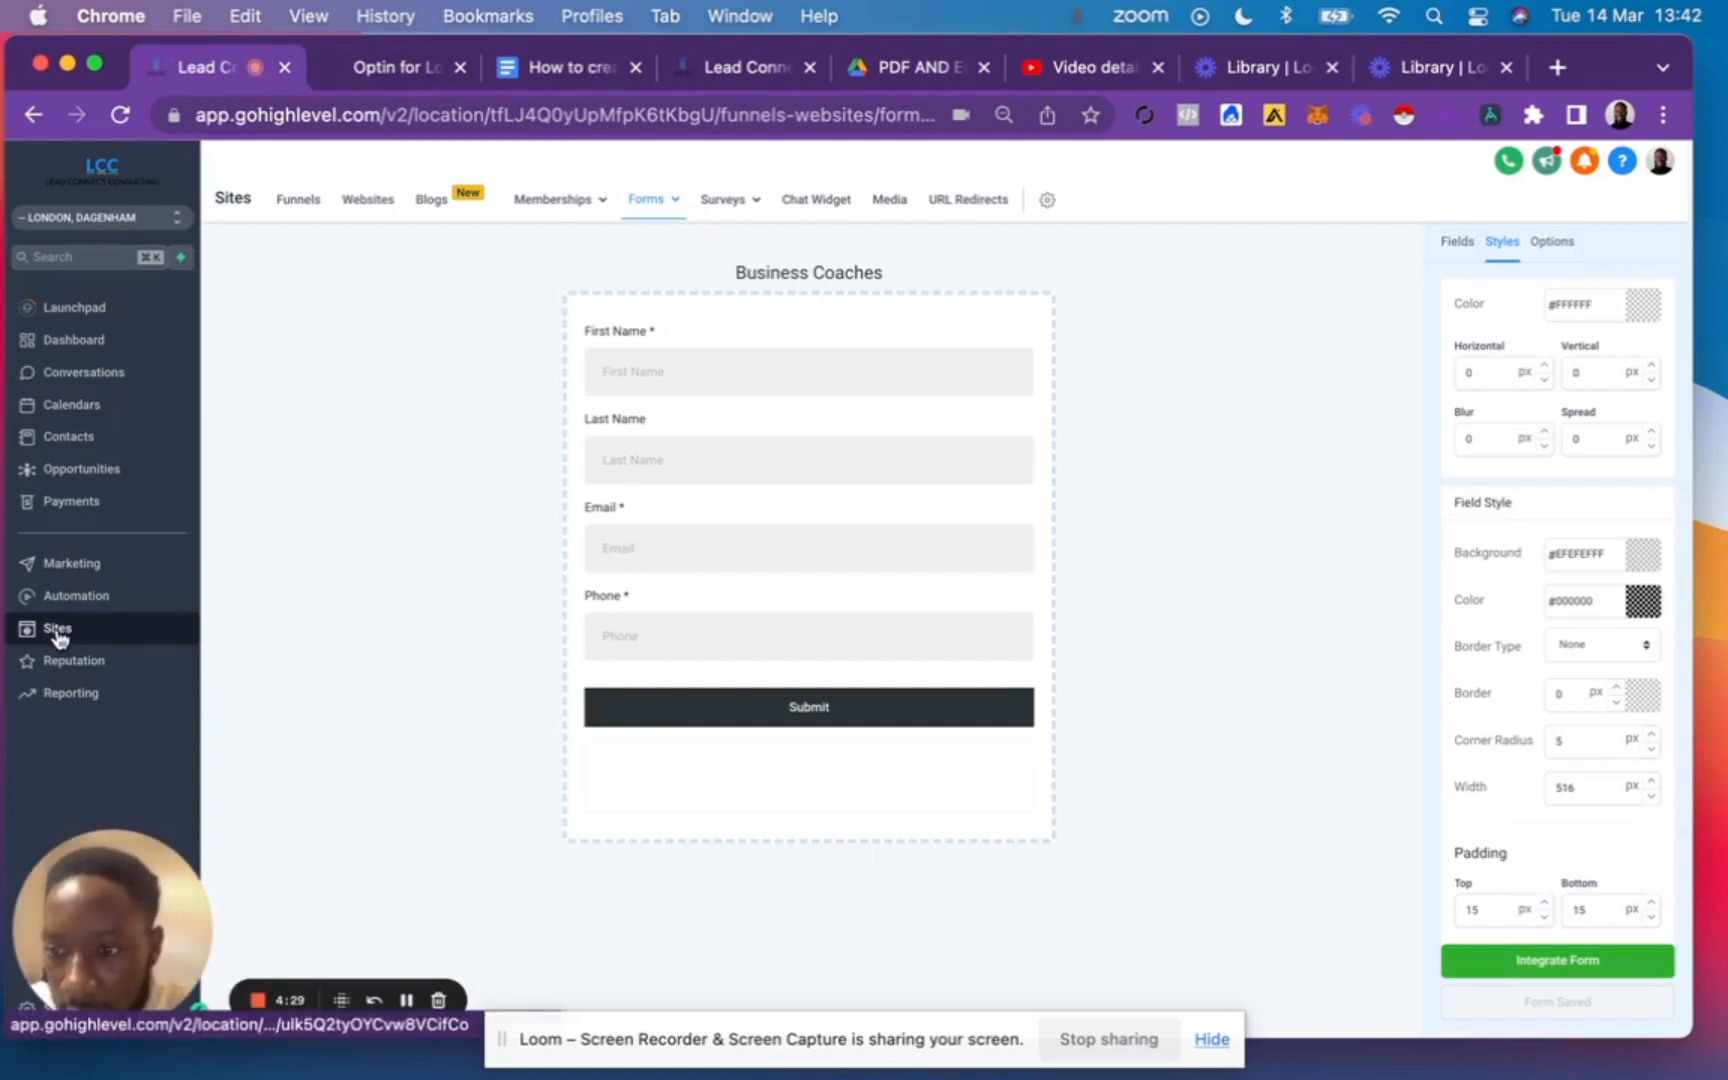
{"action": "left_click", "coordinate": [76, 597]}
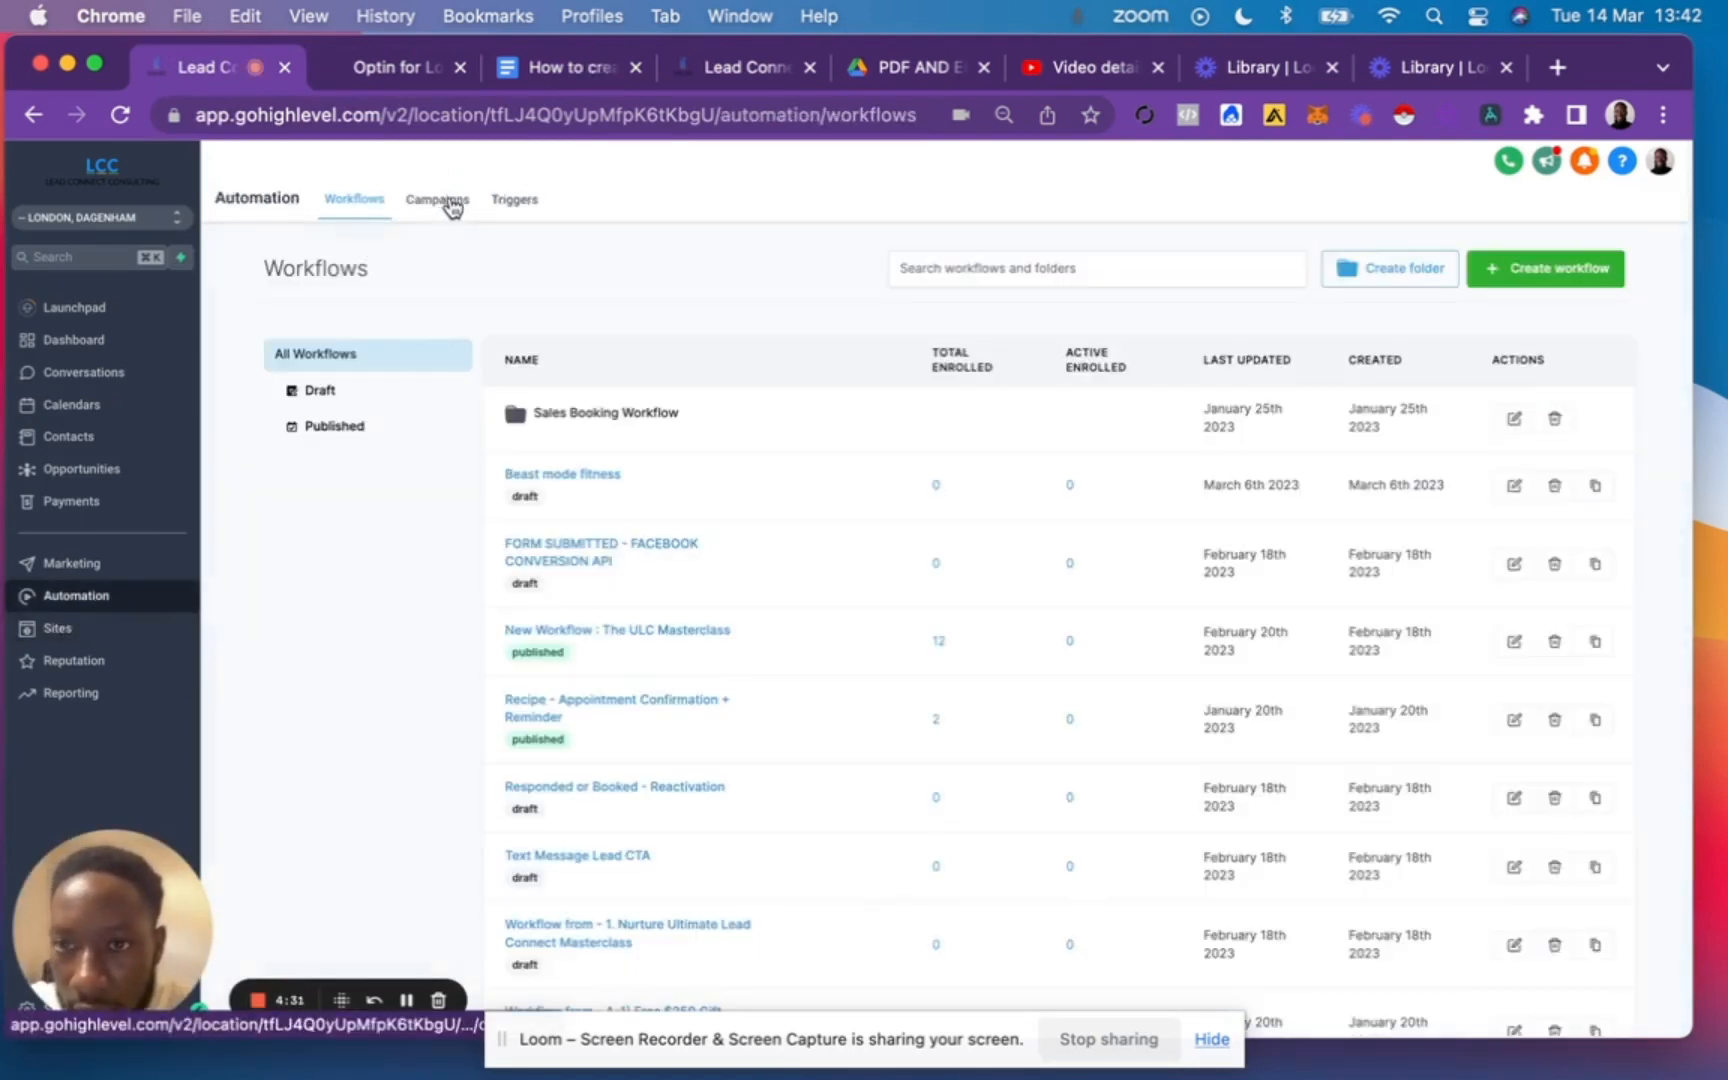
{"action": "left_click", "coordinate": [446, 203]}
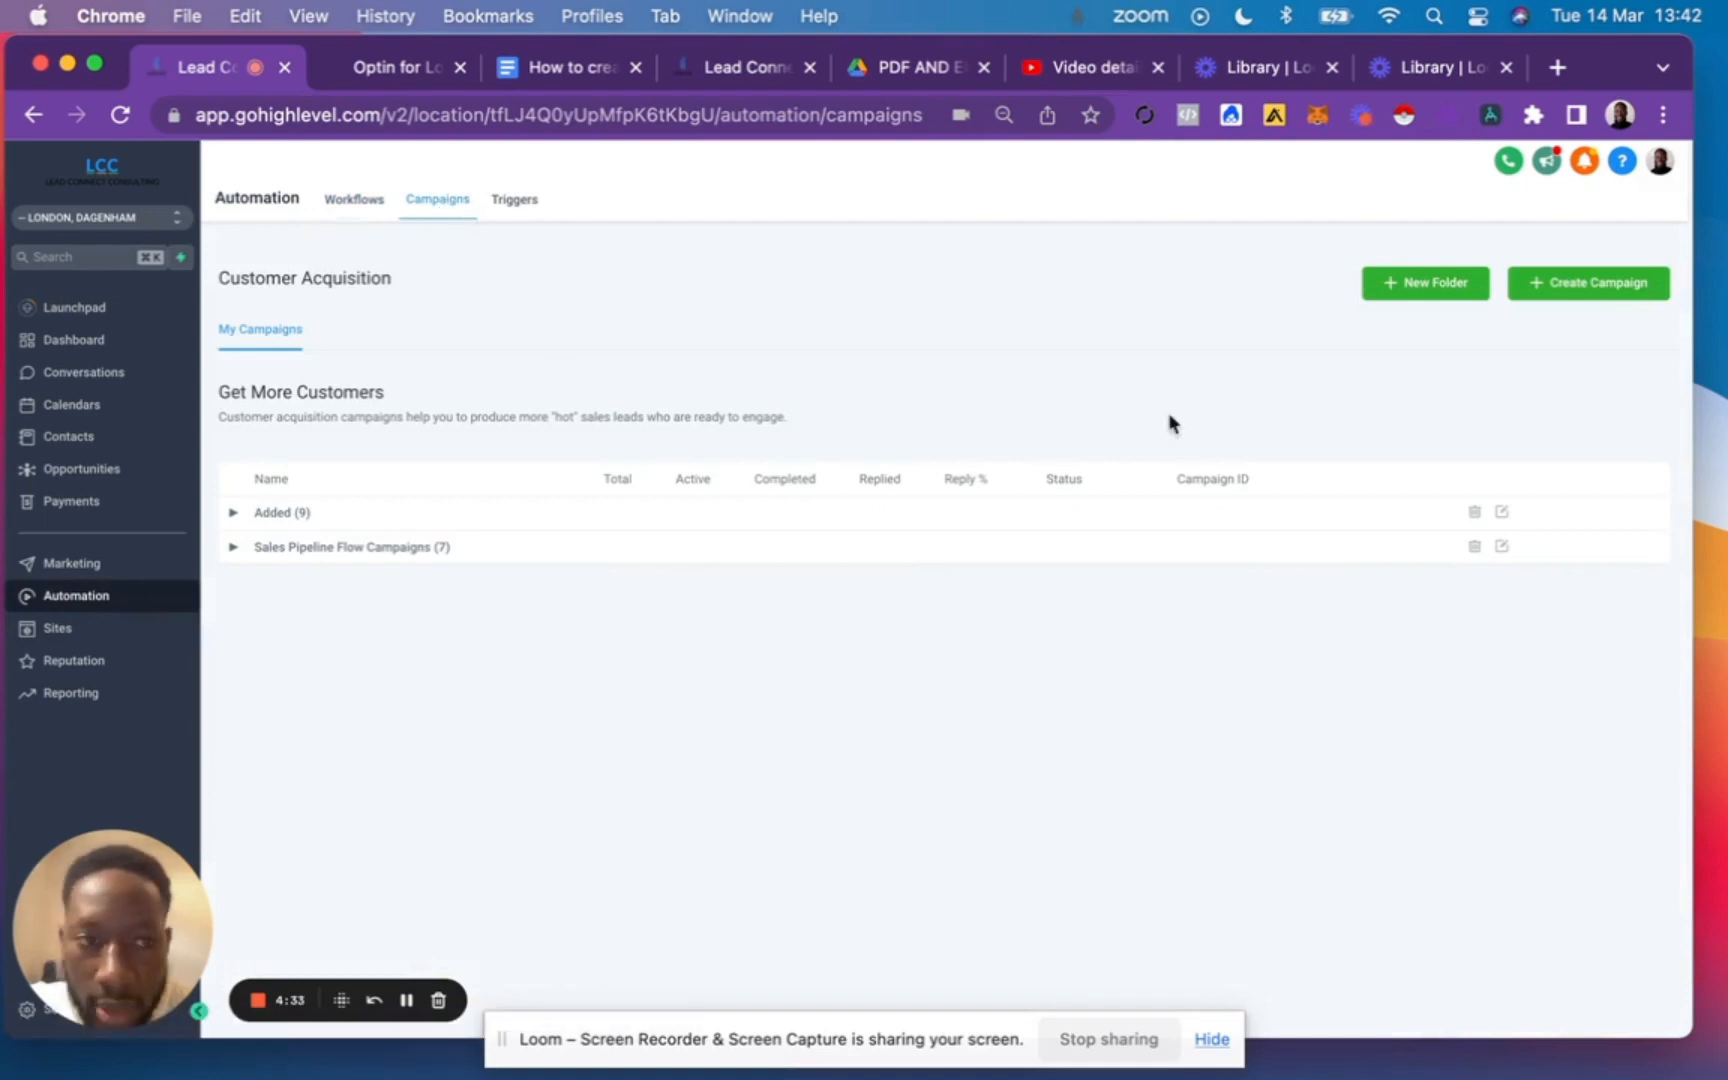
Create a campaign named "Business Coaches Opt-in" without assigning it to a folder.
{"action": "left_click", "coordinate": [1603, 293]}
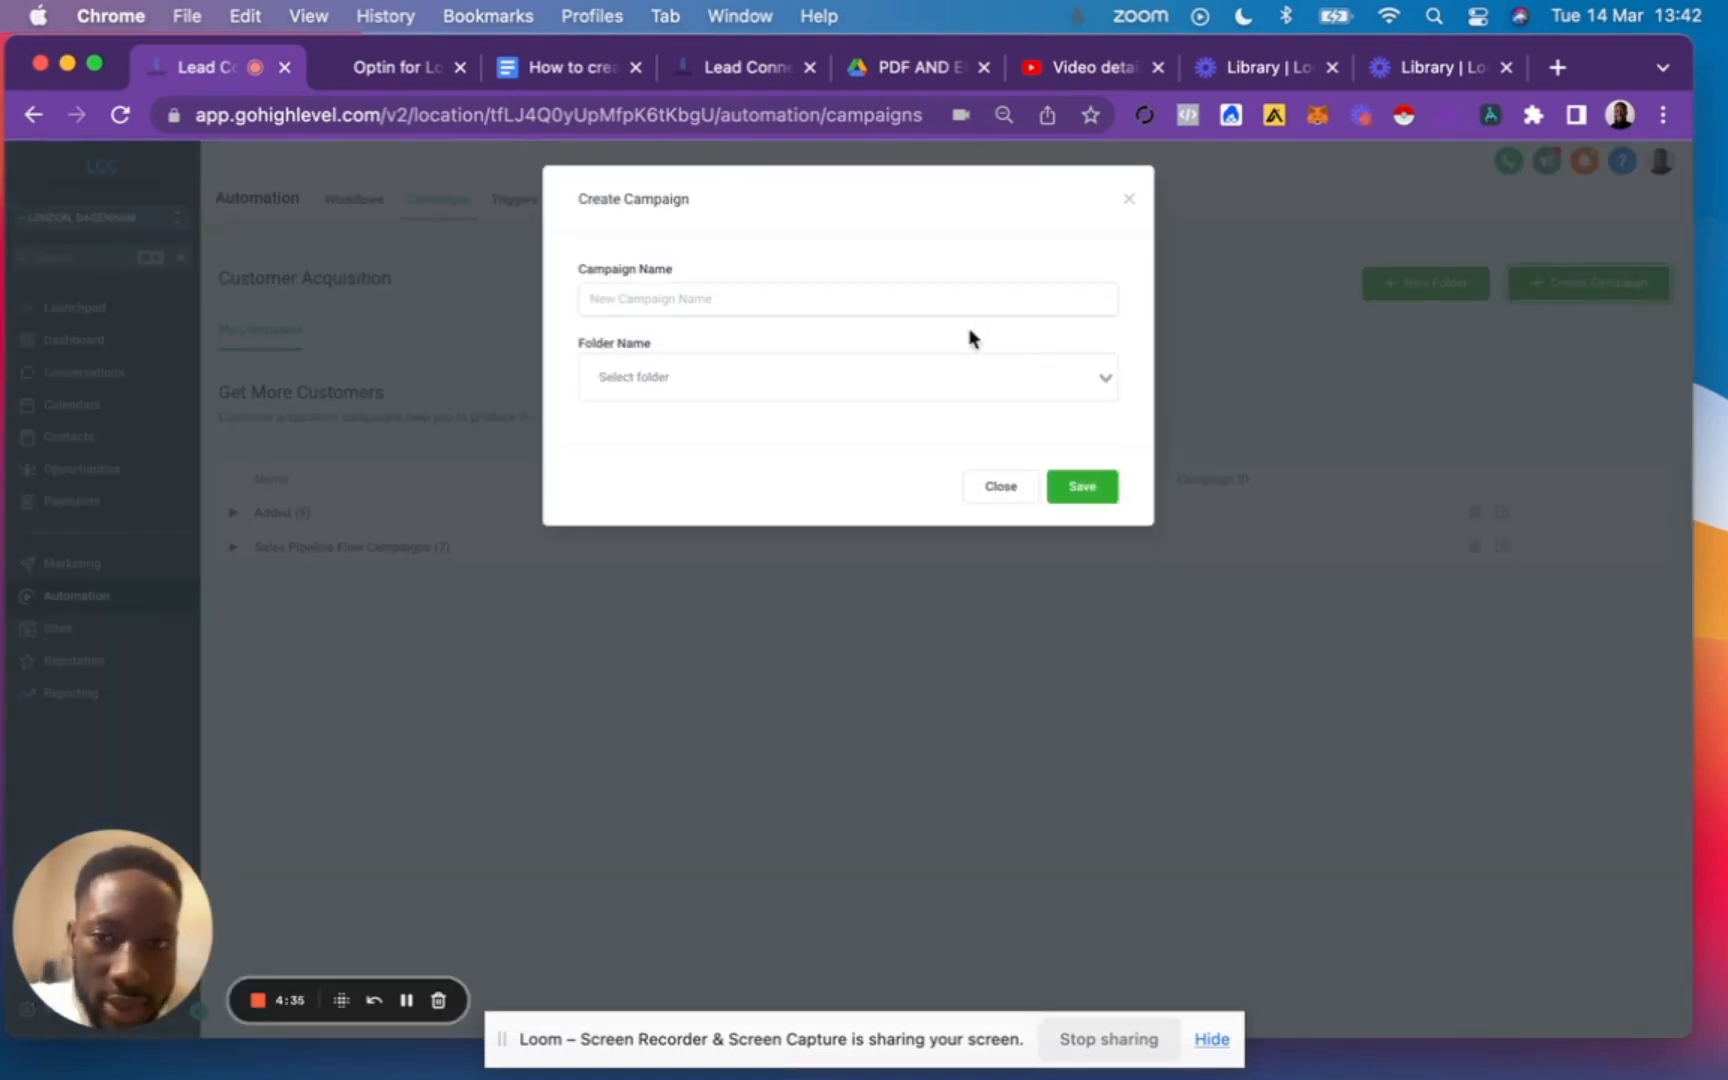
{"action": "left_click", "coordinate": [737, 299]}
{"action": "type", "text": "c"}
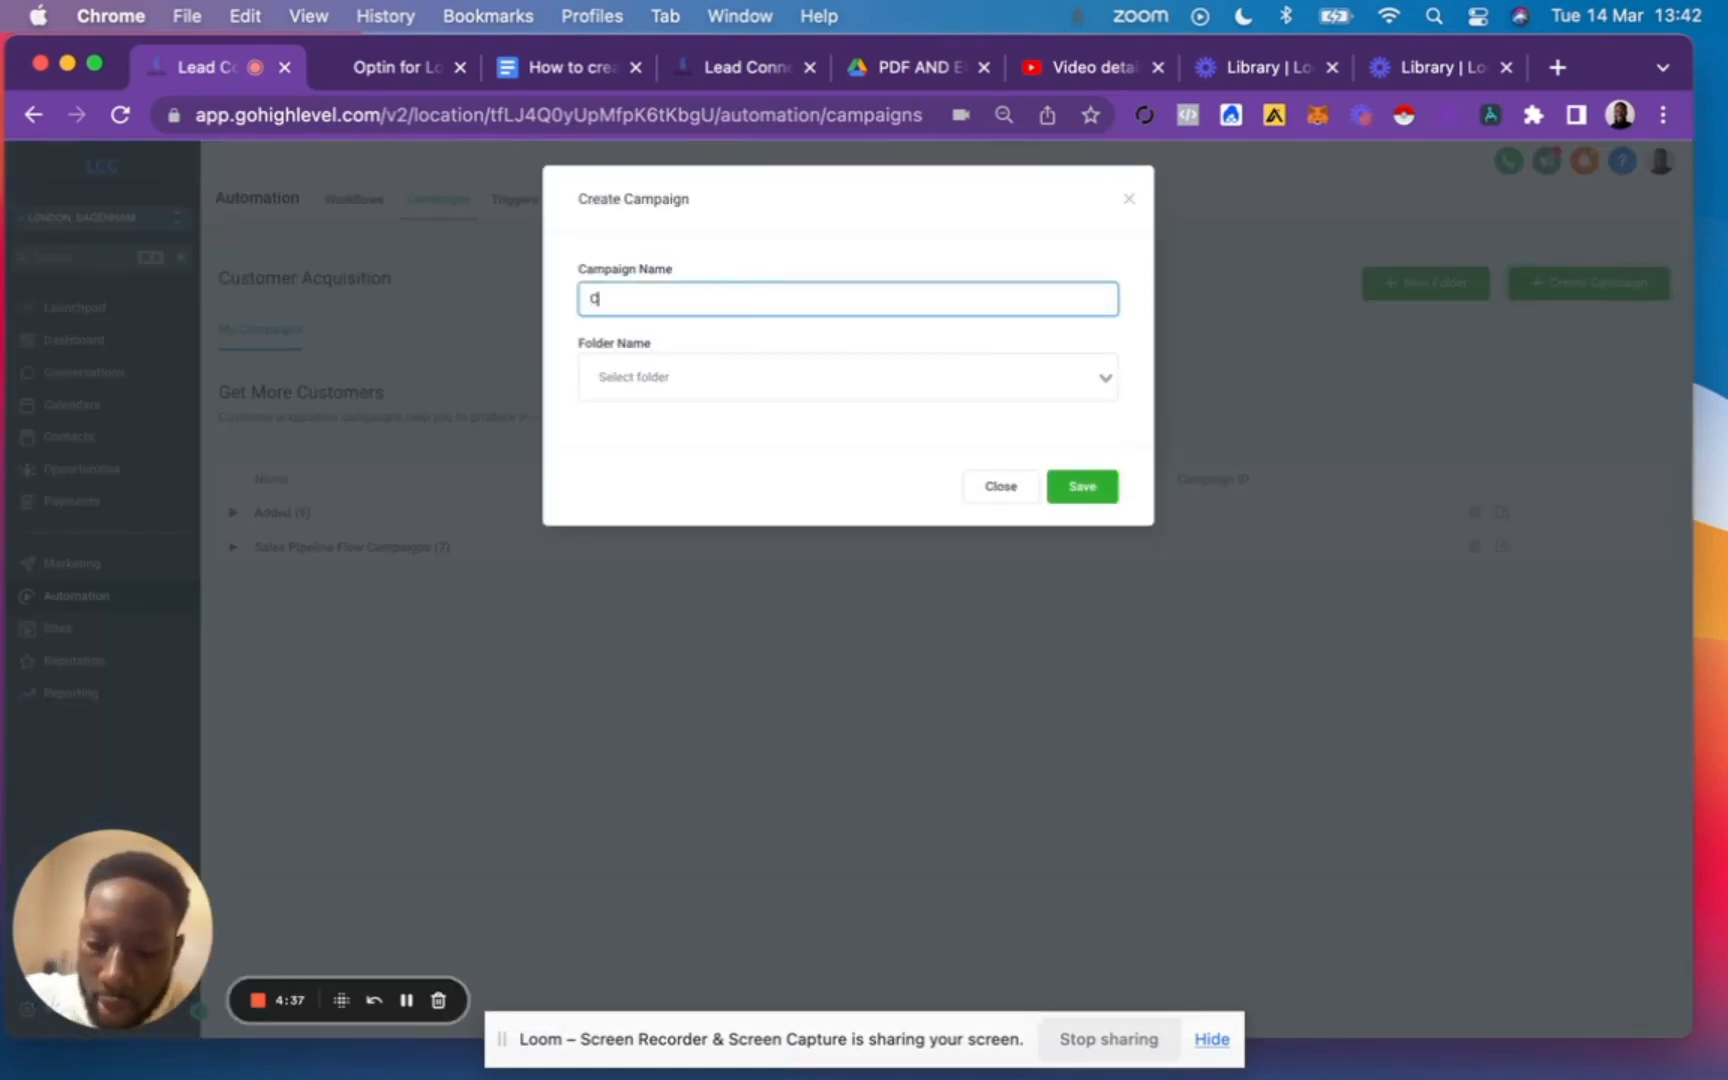
{"action": "key", "text": "BackSpace"}
{"action": "type", "text": "Business Coaches Opt-in"}
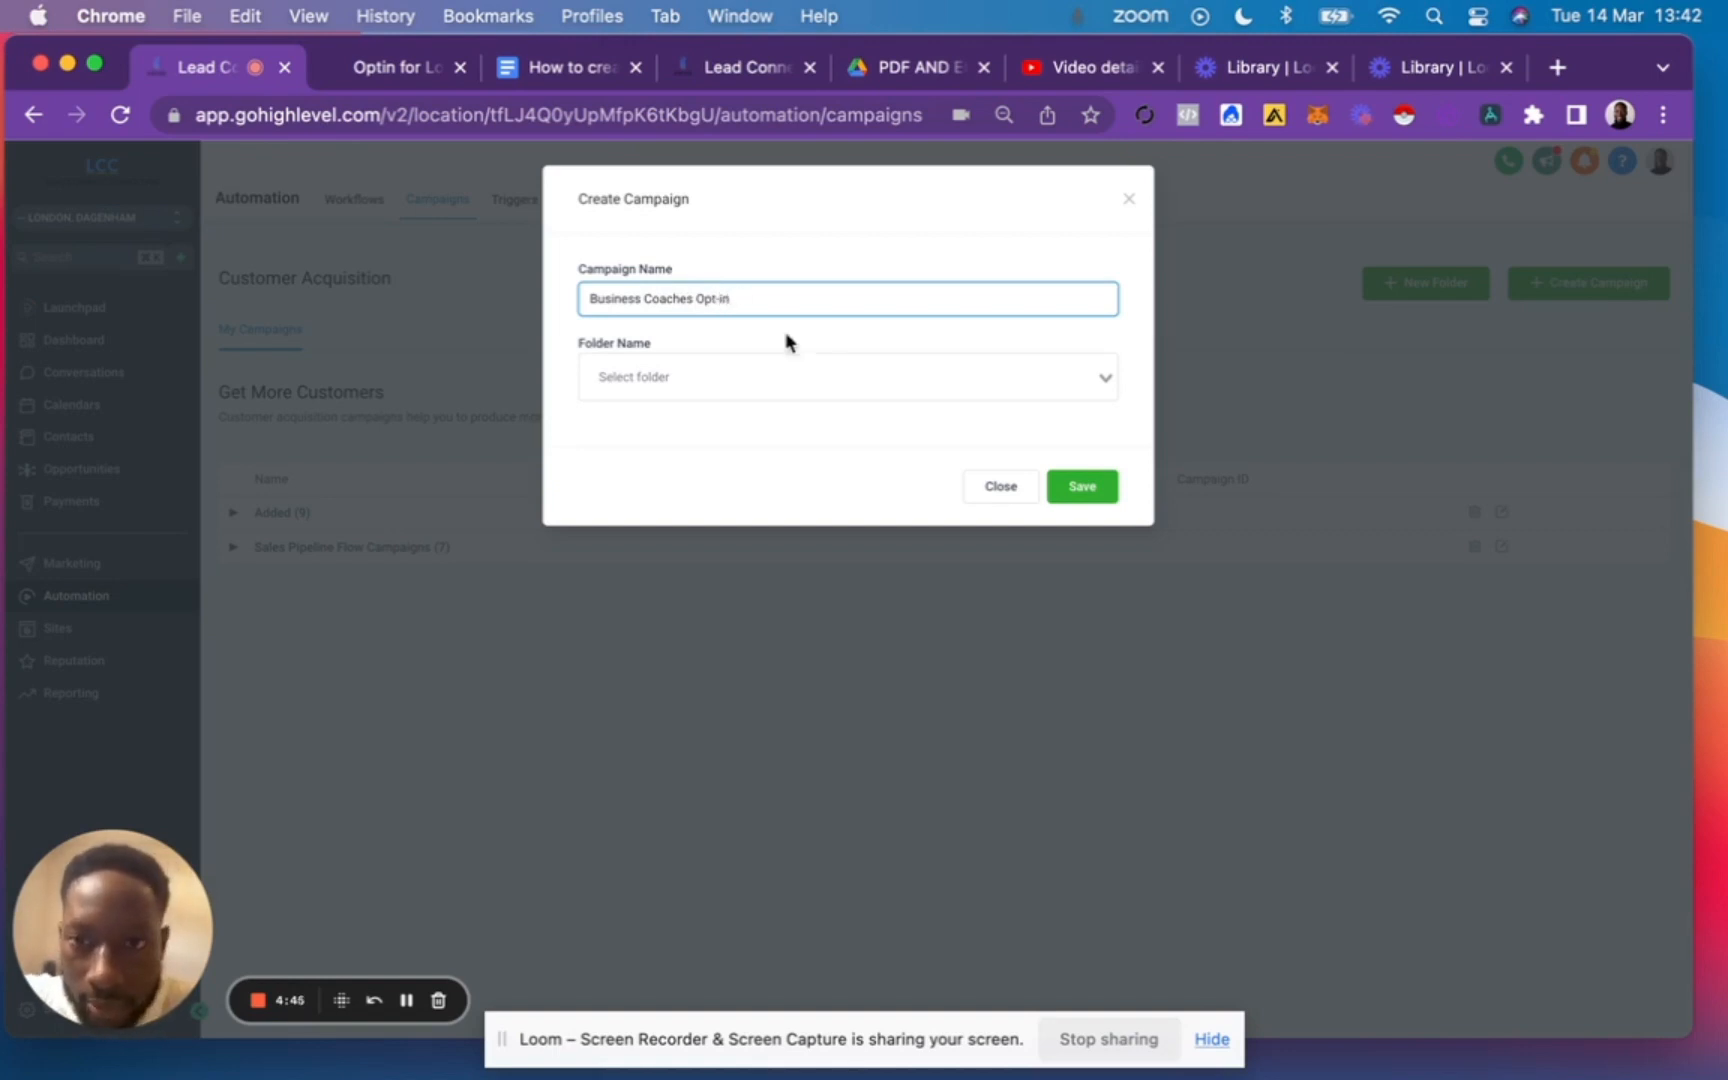
{"action": "left_click", "coordinate": [1088, 498]}
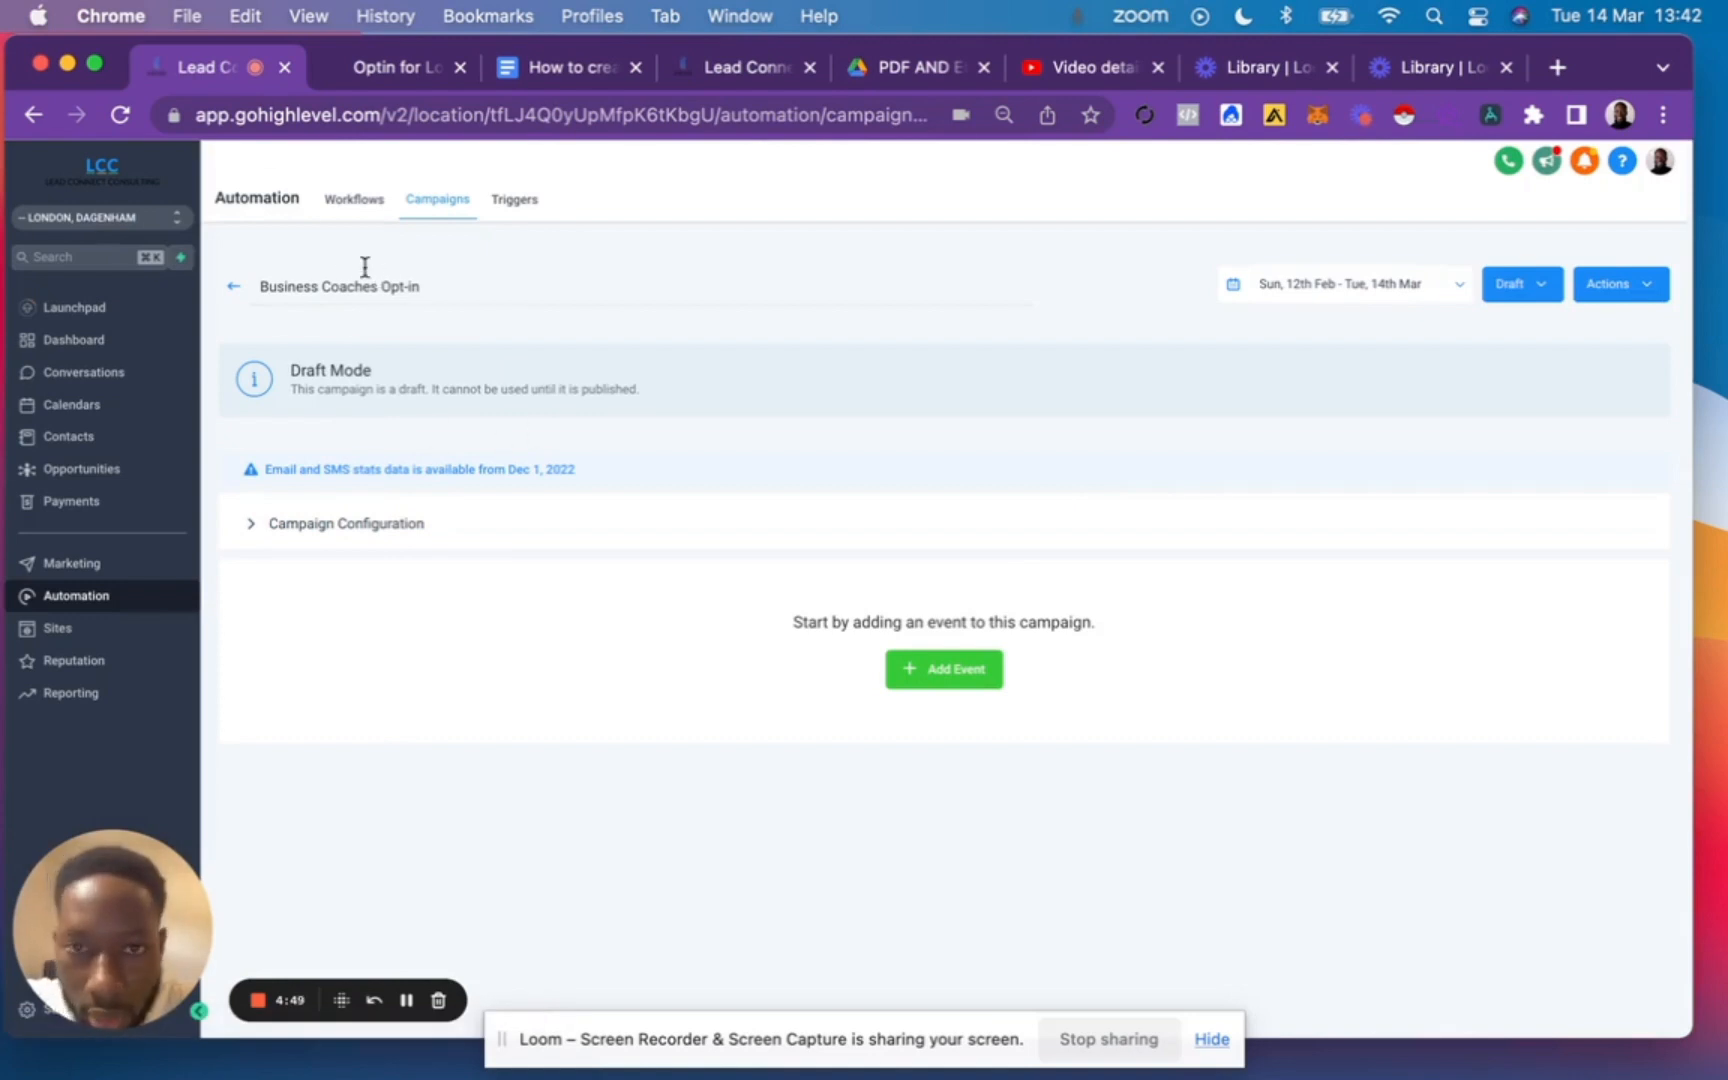
Add an email event to the campaign and fill its body with the welcome message copied from the Google Docs guide.
{"action": "left_click", "coordinate": [945, 674]}
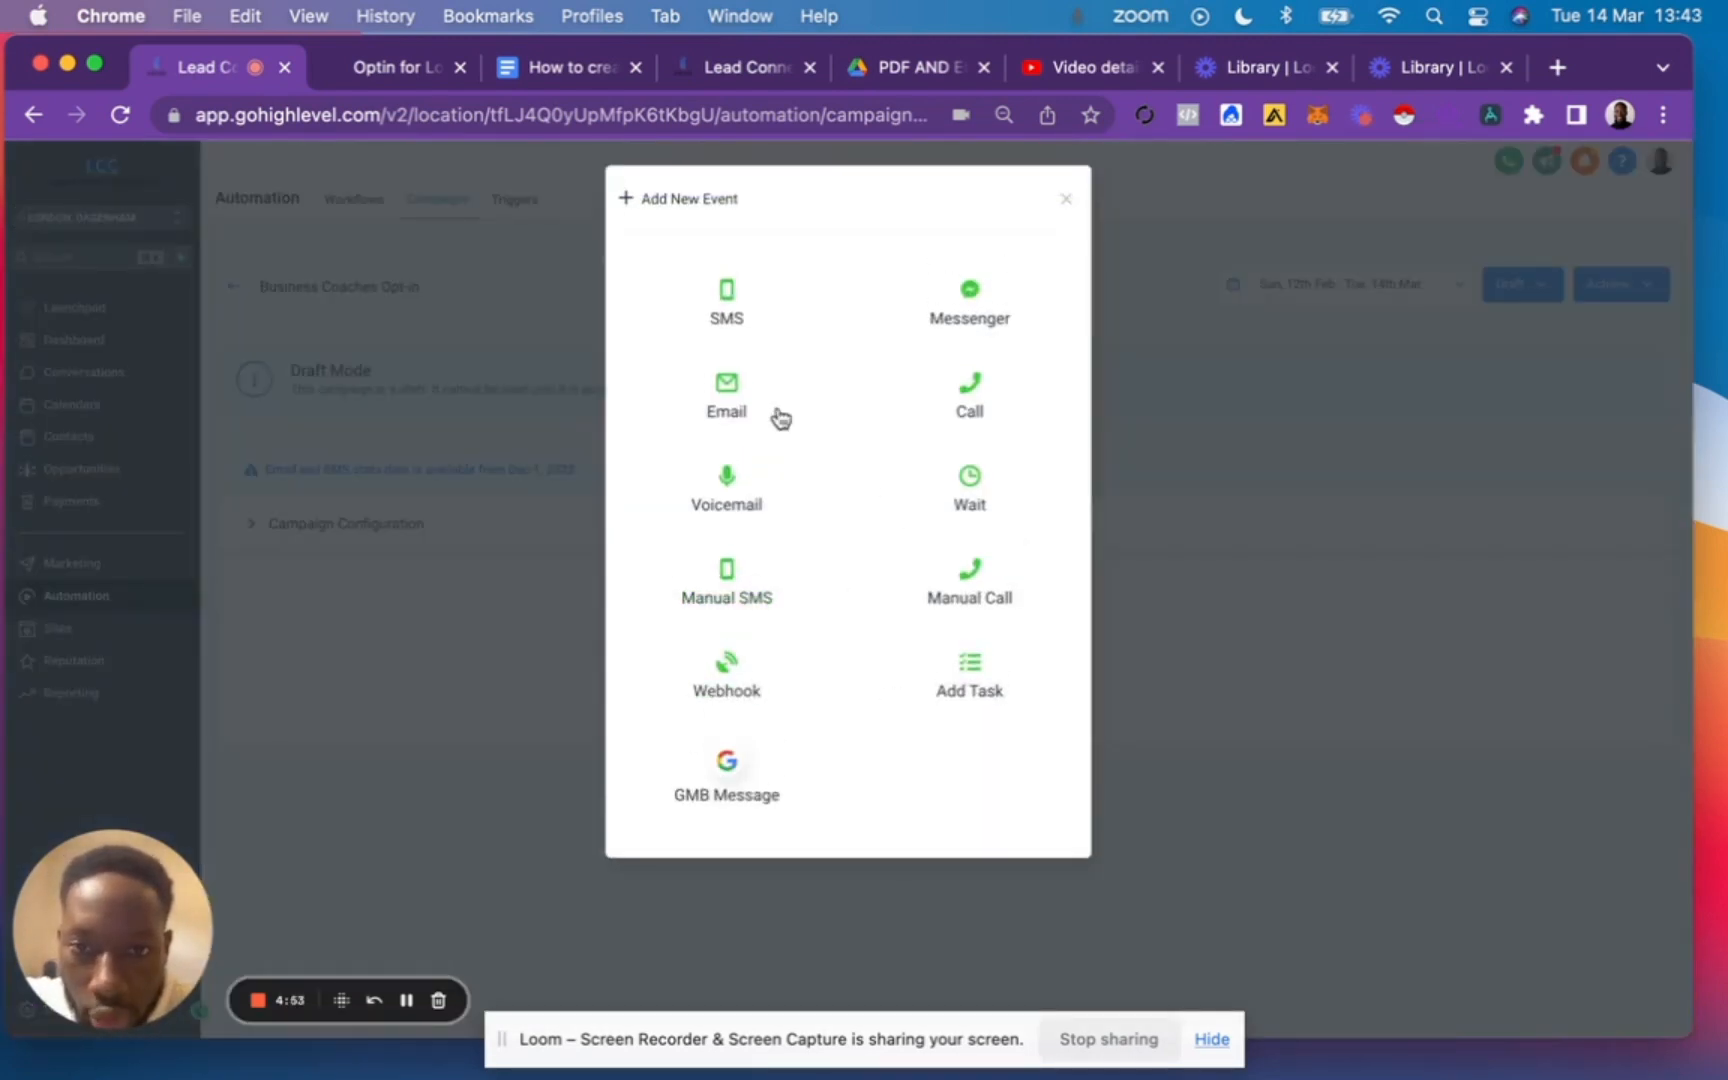
{"action": "left_click", "coordinate": [729, 396]}
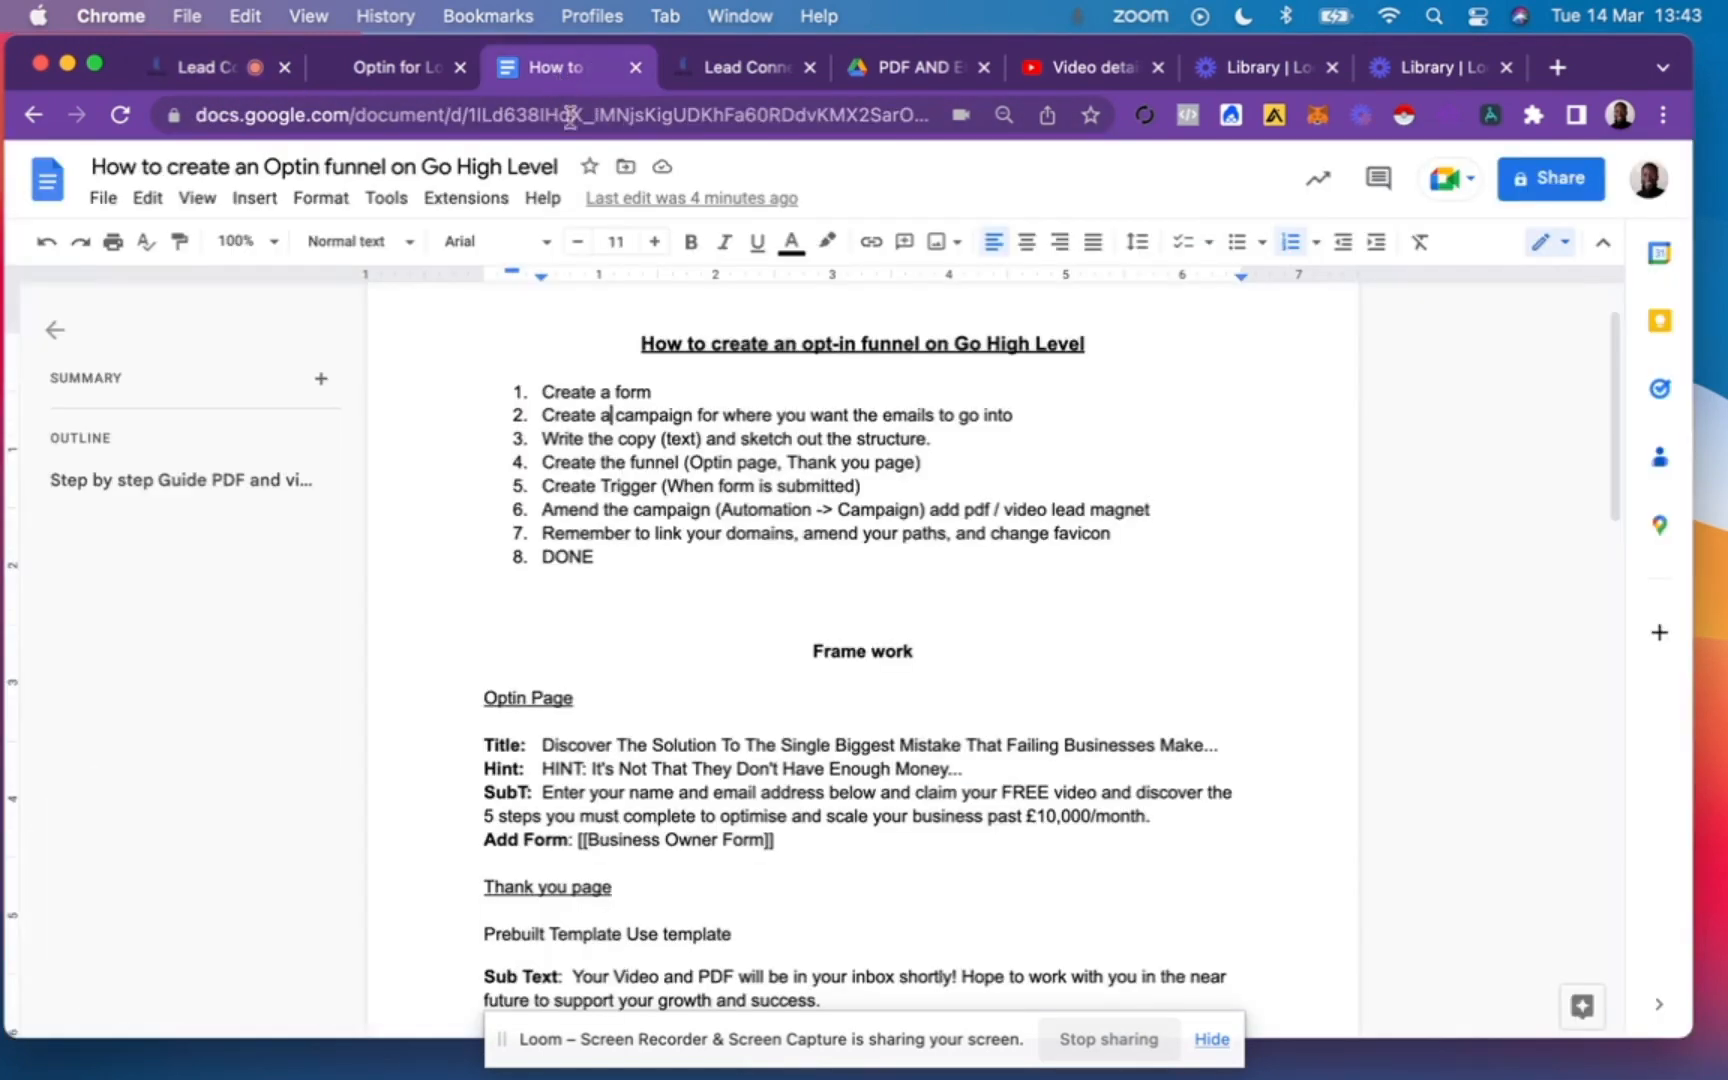
{"action": "left_click", "coordinate": [562, 70]}
{"action": "scroll", "coordinate": [768, 716], "scroll_direction": "down", "scroll_amount": 15}
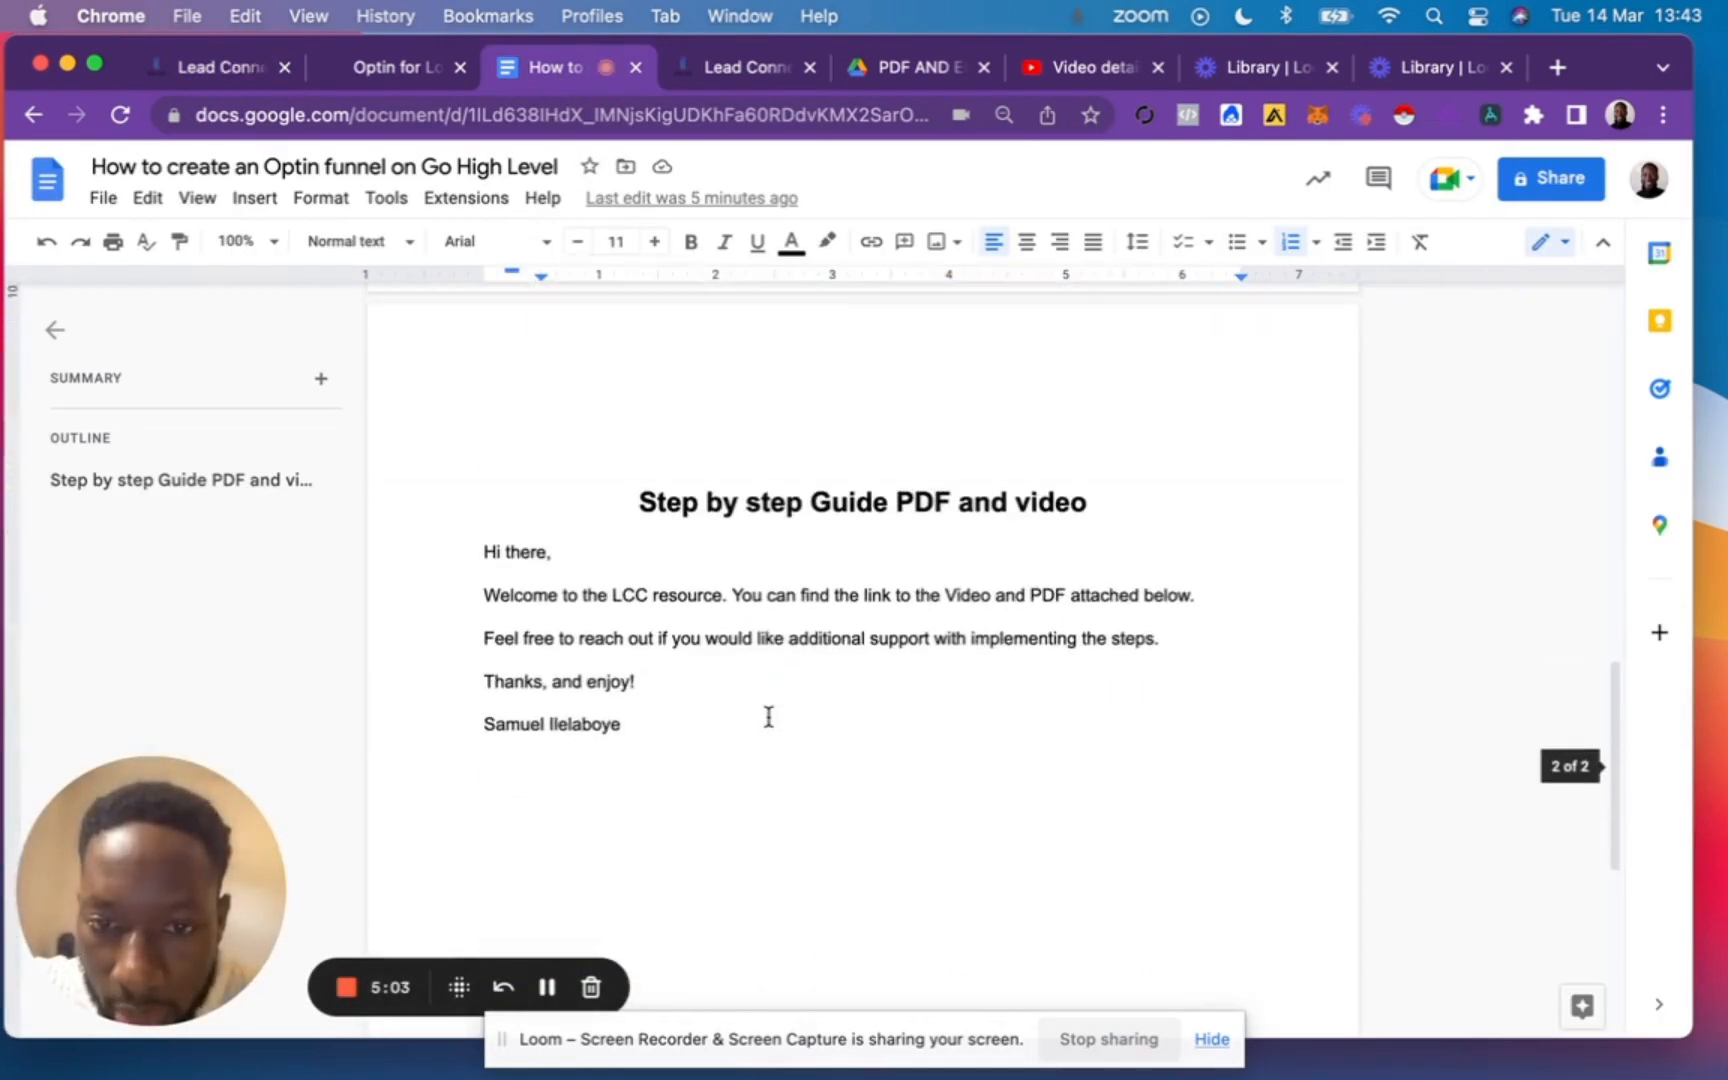
{"action": "left_click_drag", "start_coordinate": [487, 552], "coordinate": [642, 727]}
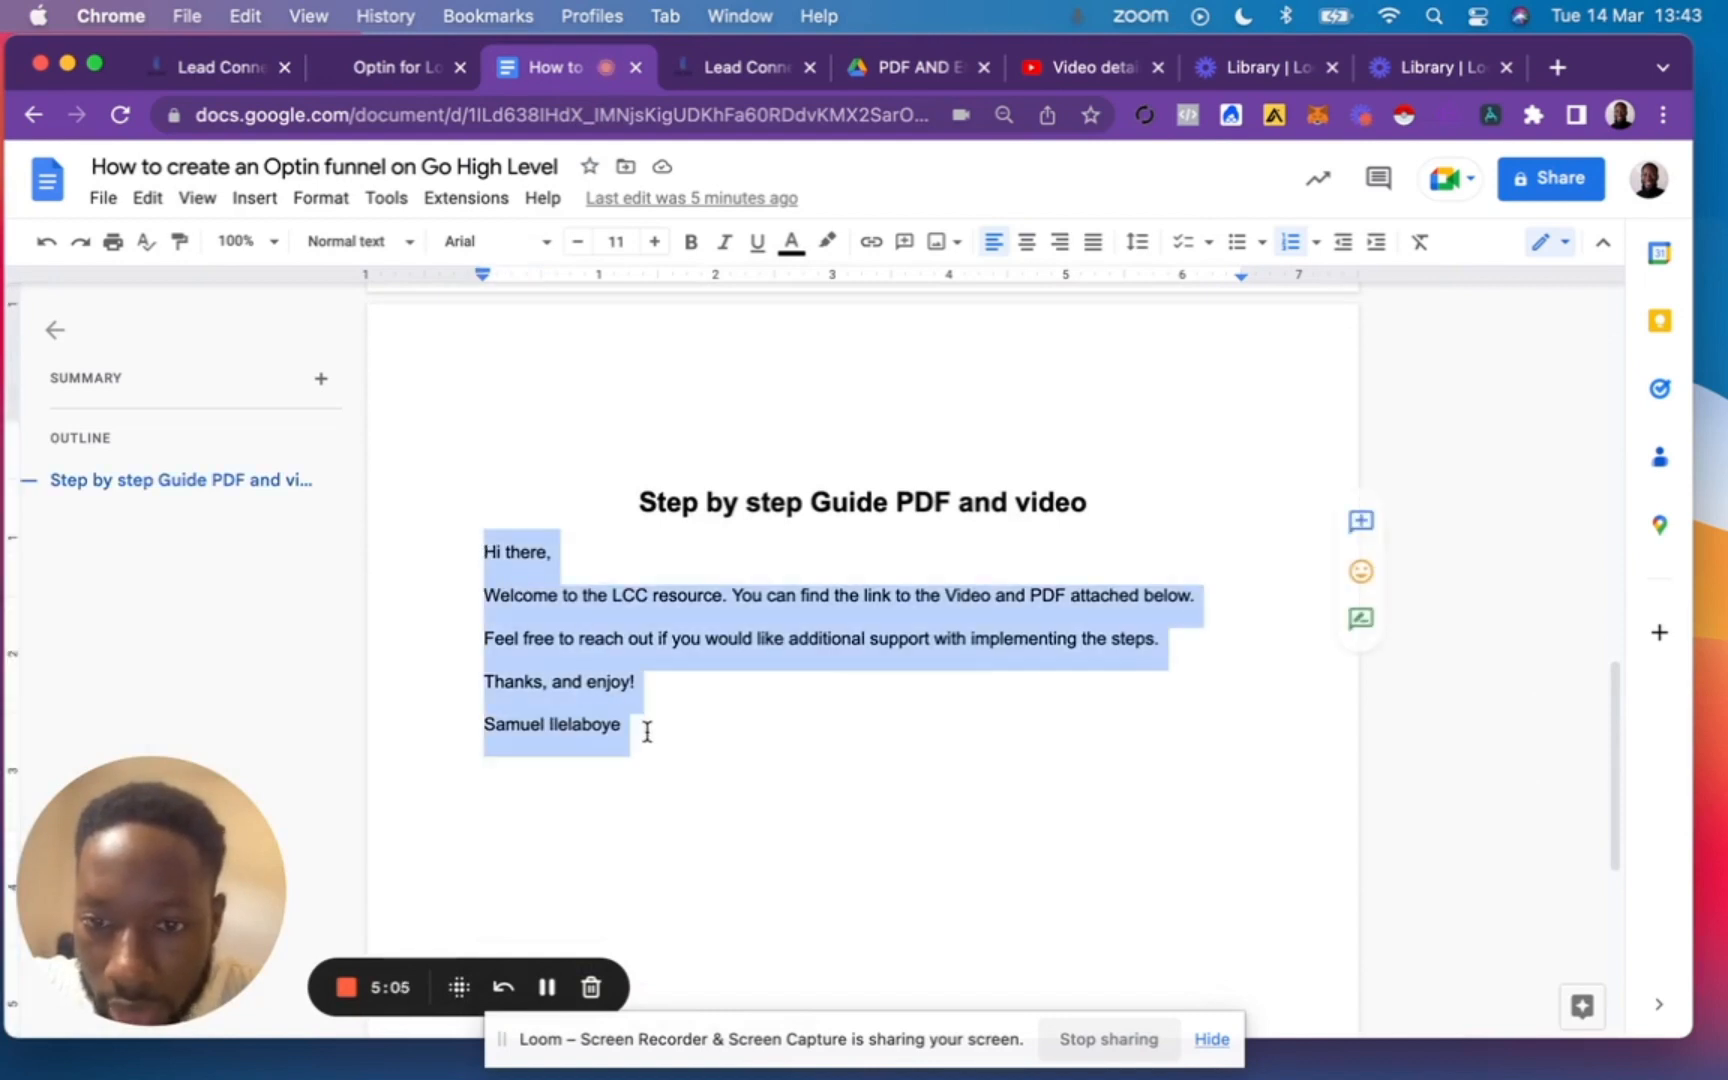
{"action": "key", "text": "super+c"}
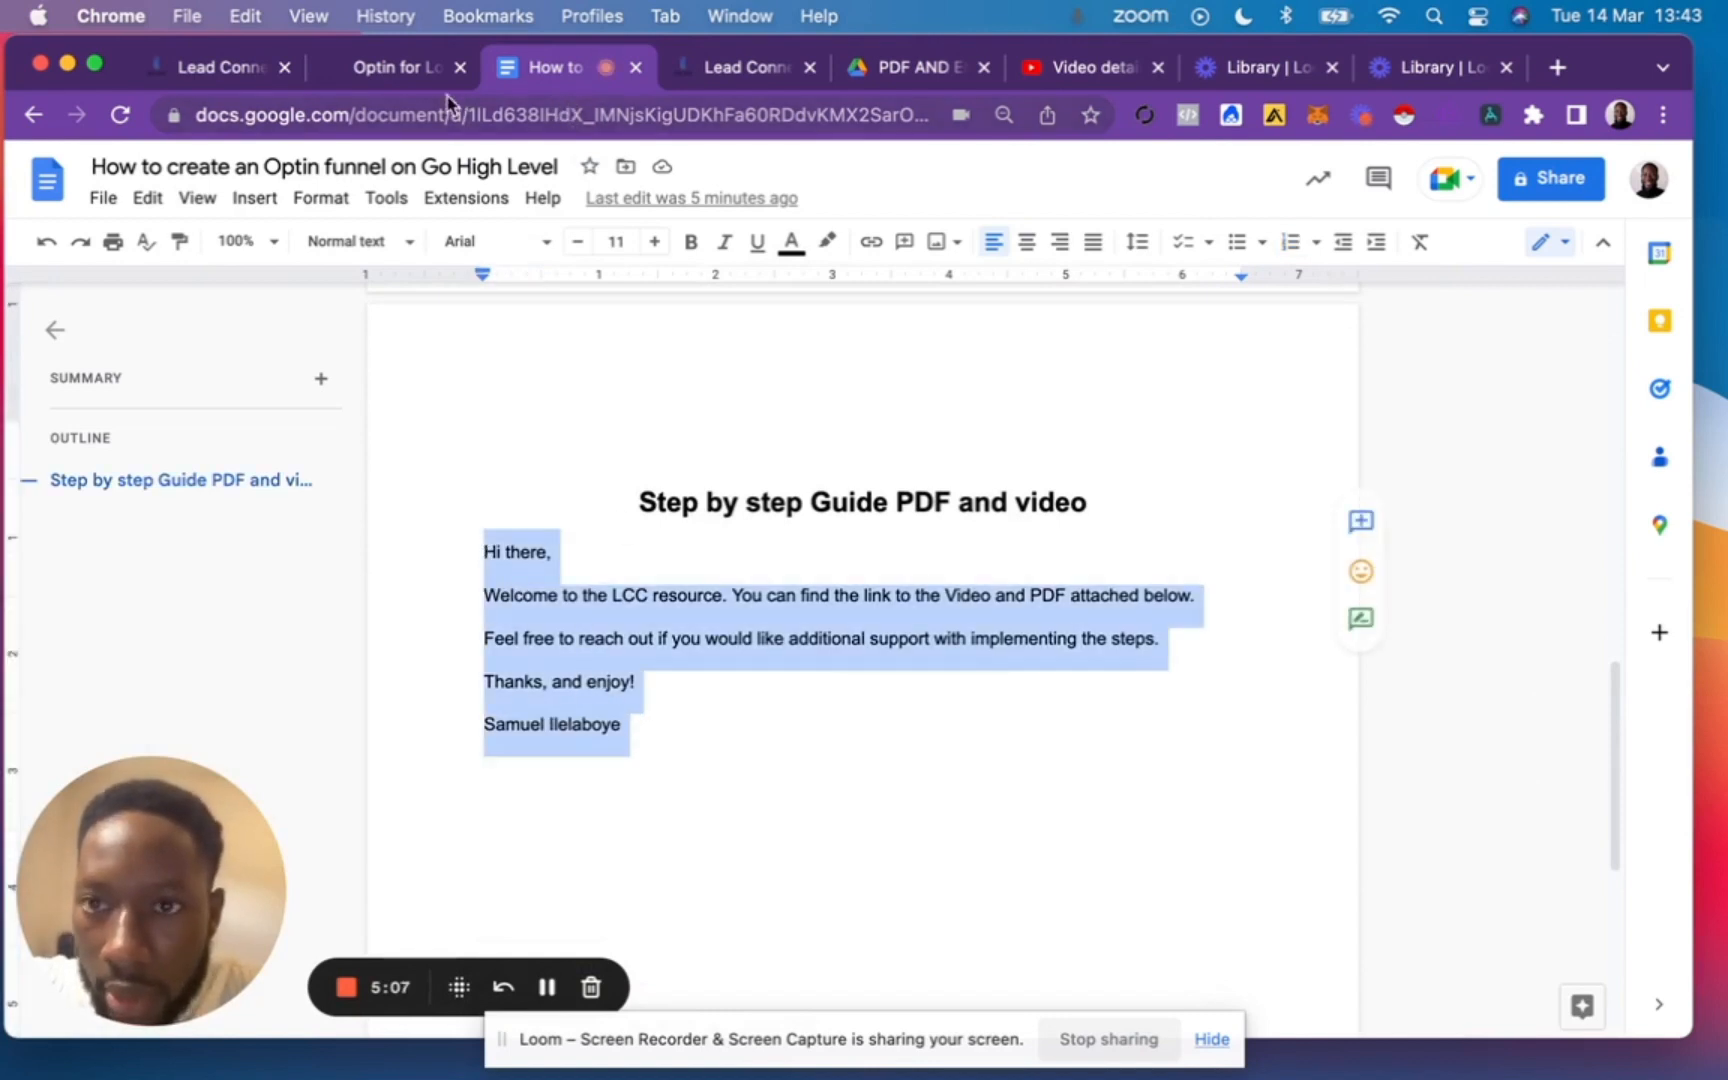
{"action": "left_click", "coordinate": [397, 70]}
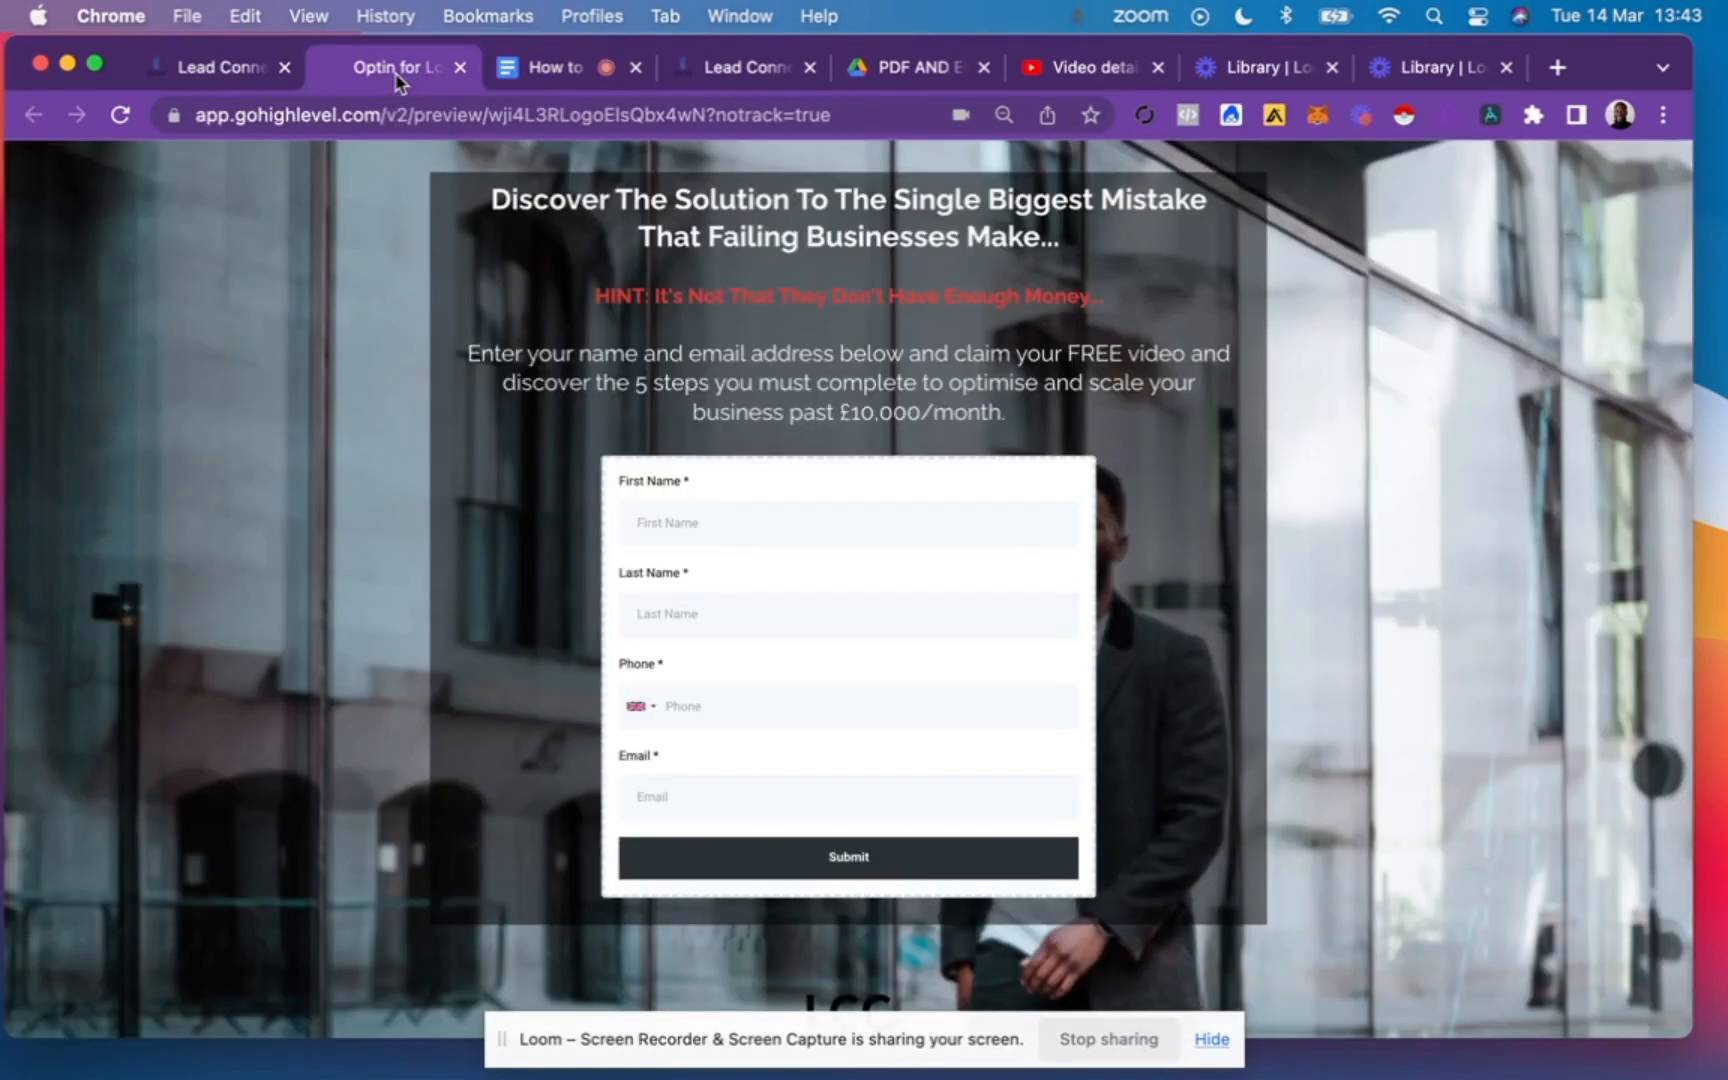
{"action": "left_click", "coordinate": [236, 67]}
{"action": "left_click", "coordinate": [464, 562]}
{"action": "key", "text": "super+v"}
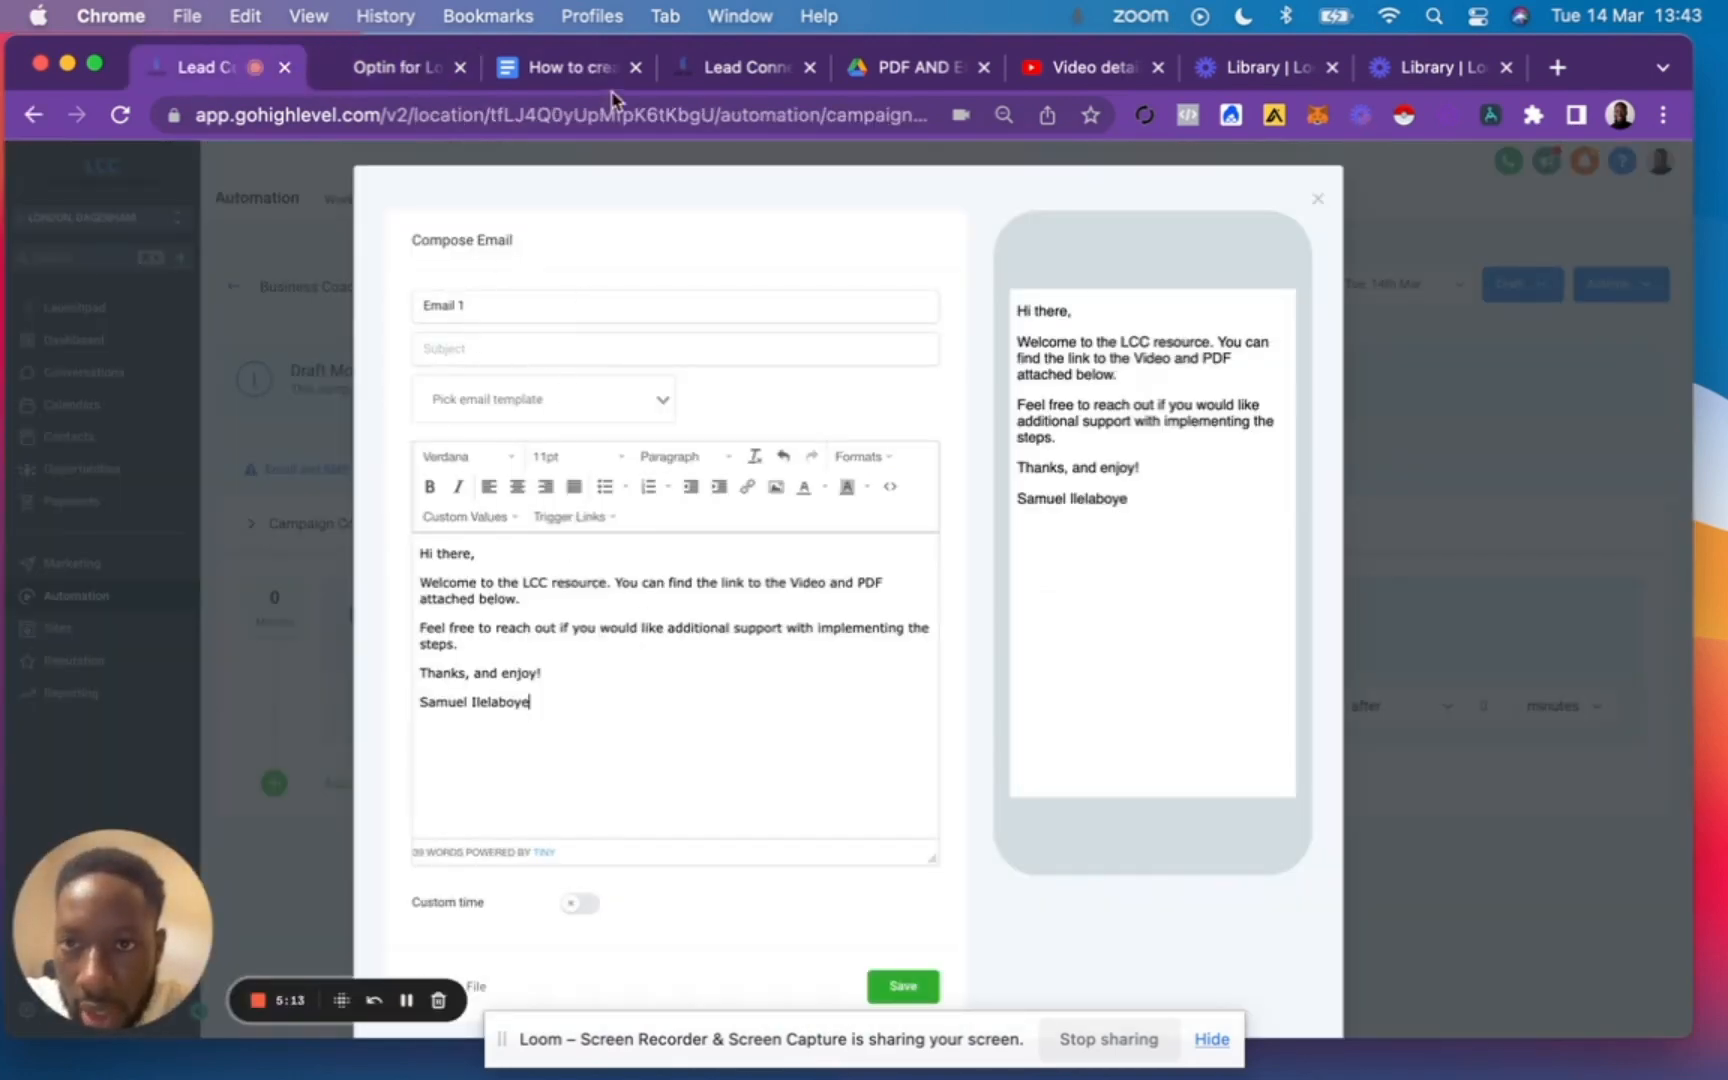
Copy the email heading from the Google Docs guide and set the subject to "Step by step Guide PDF and video for Business Coaches".
{"action": "left_click", "coordinate": [565, 70]}
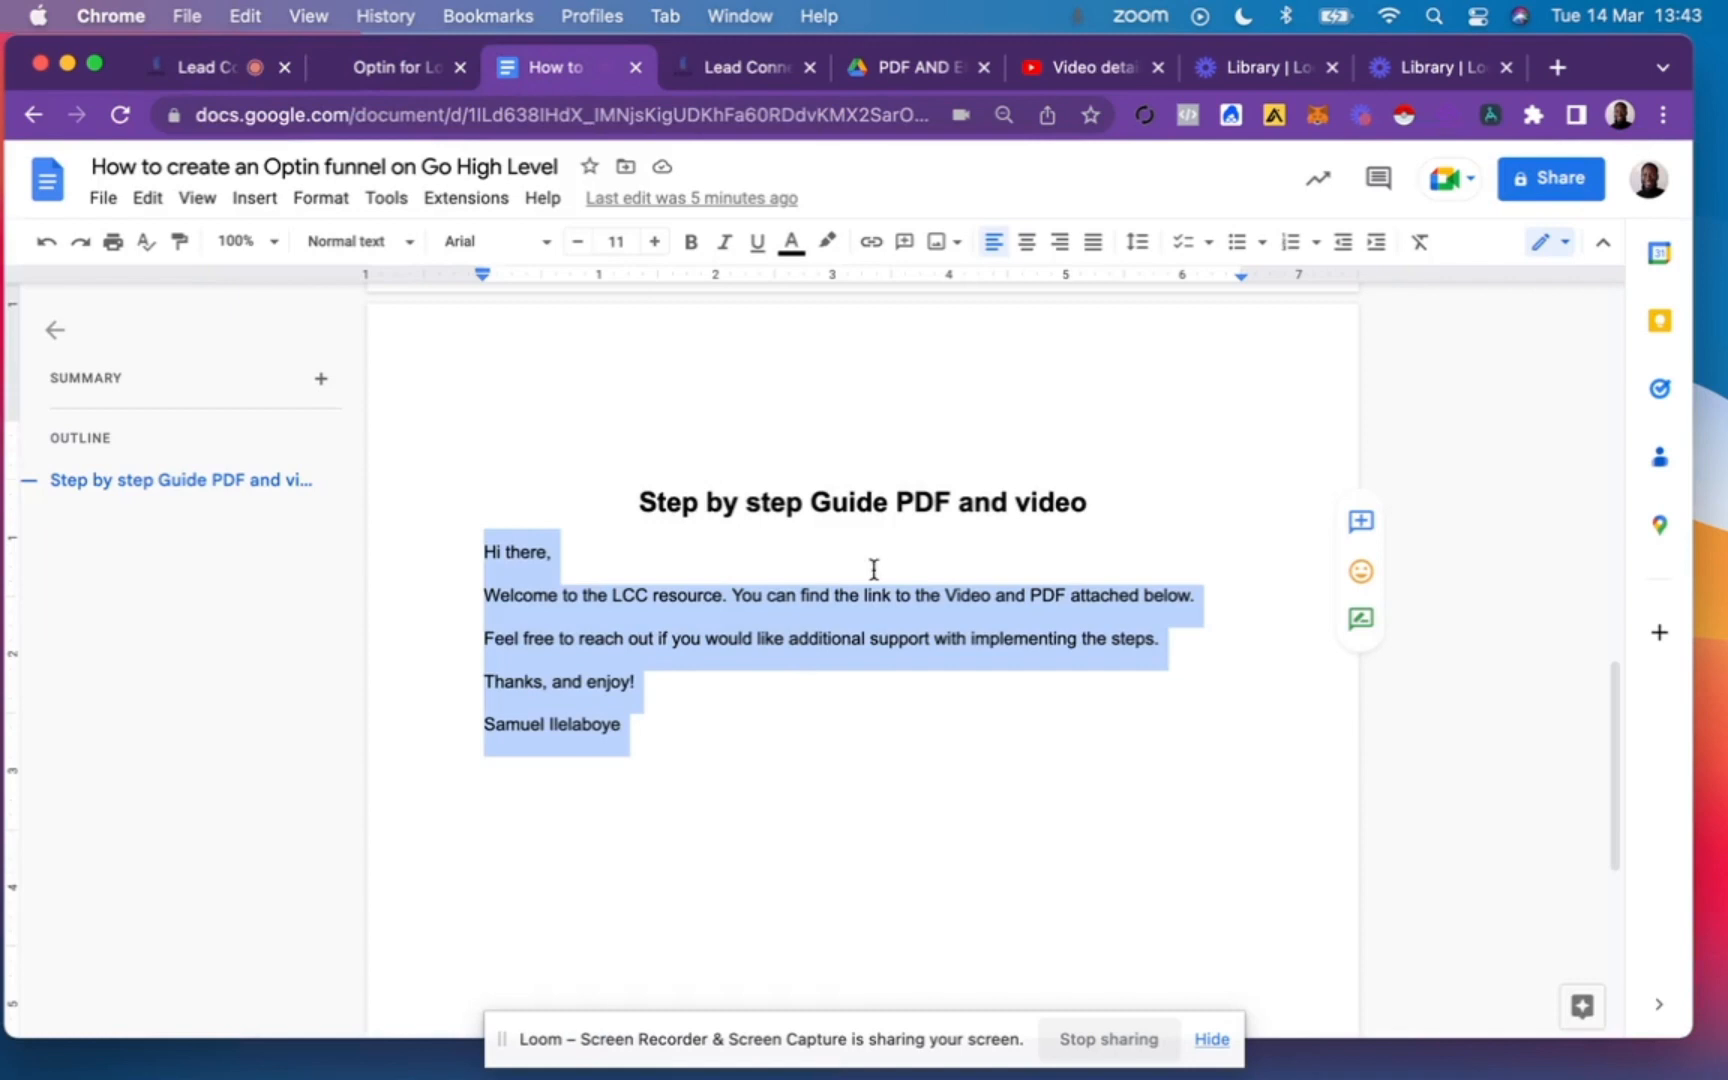
{"action": "left_click", "coordinate": [896, 515]}
{"action": "triple_click", "coordinate": [893, 508]}
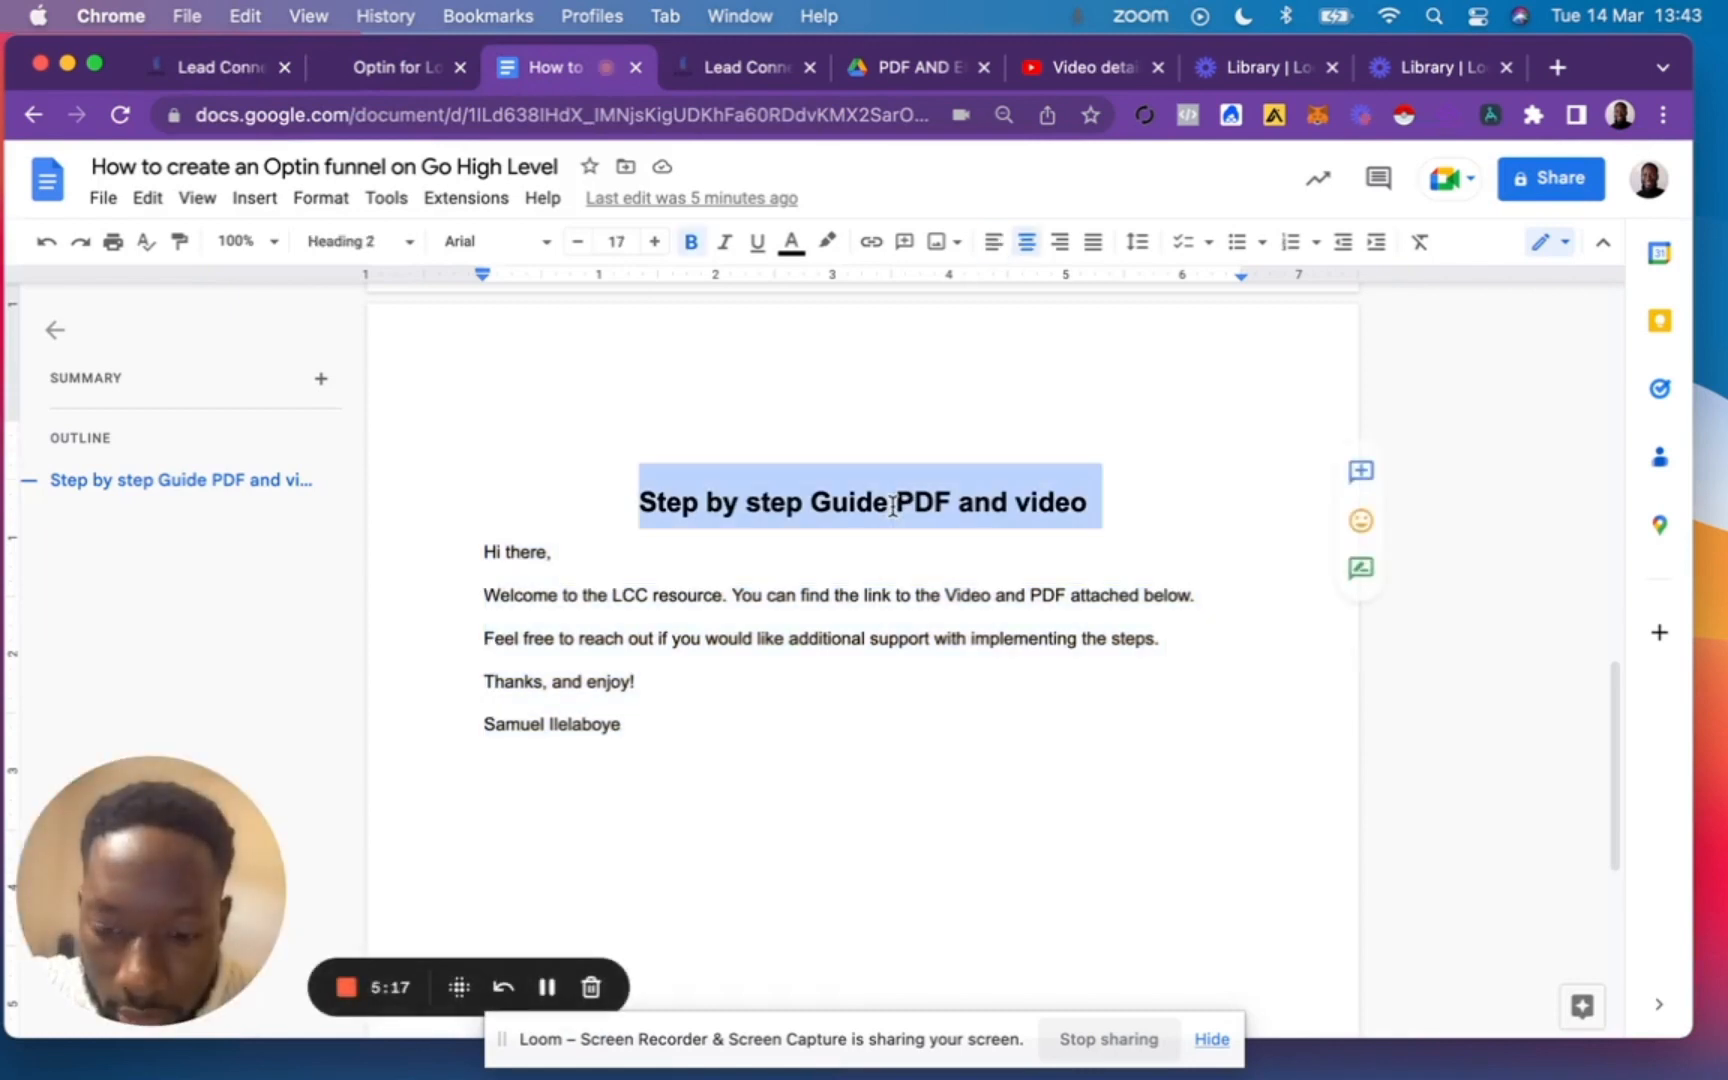
{"action": "left_click", "coordinate": [205, 68]}
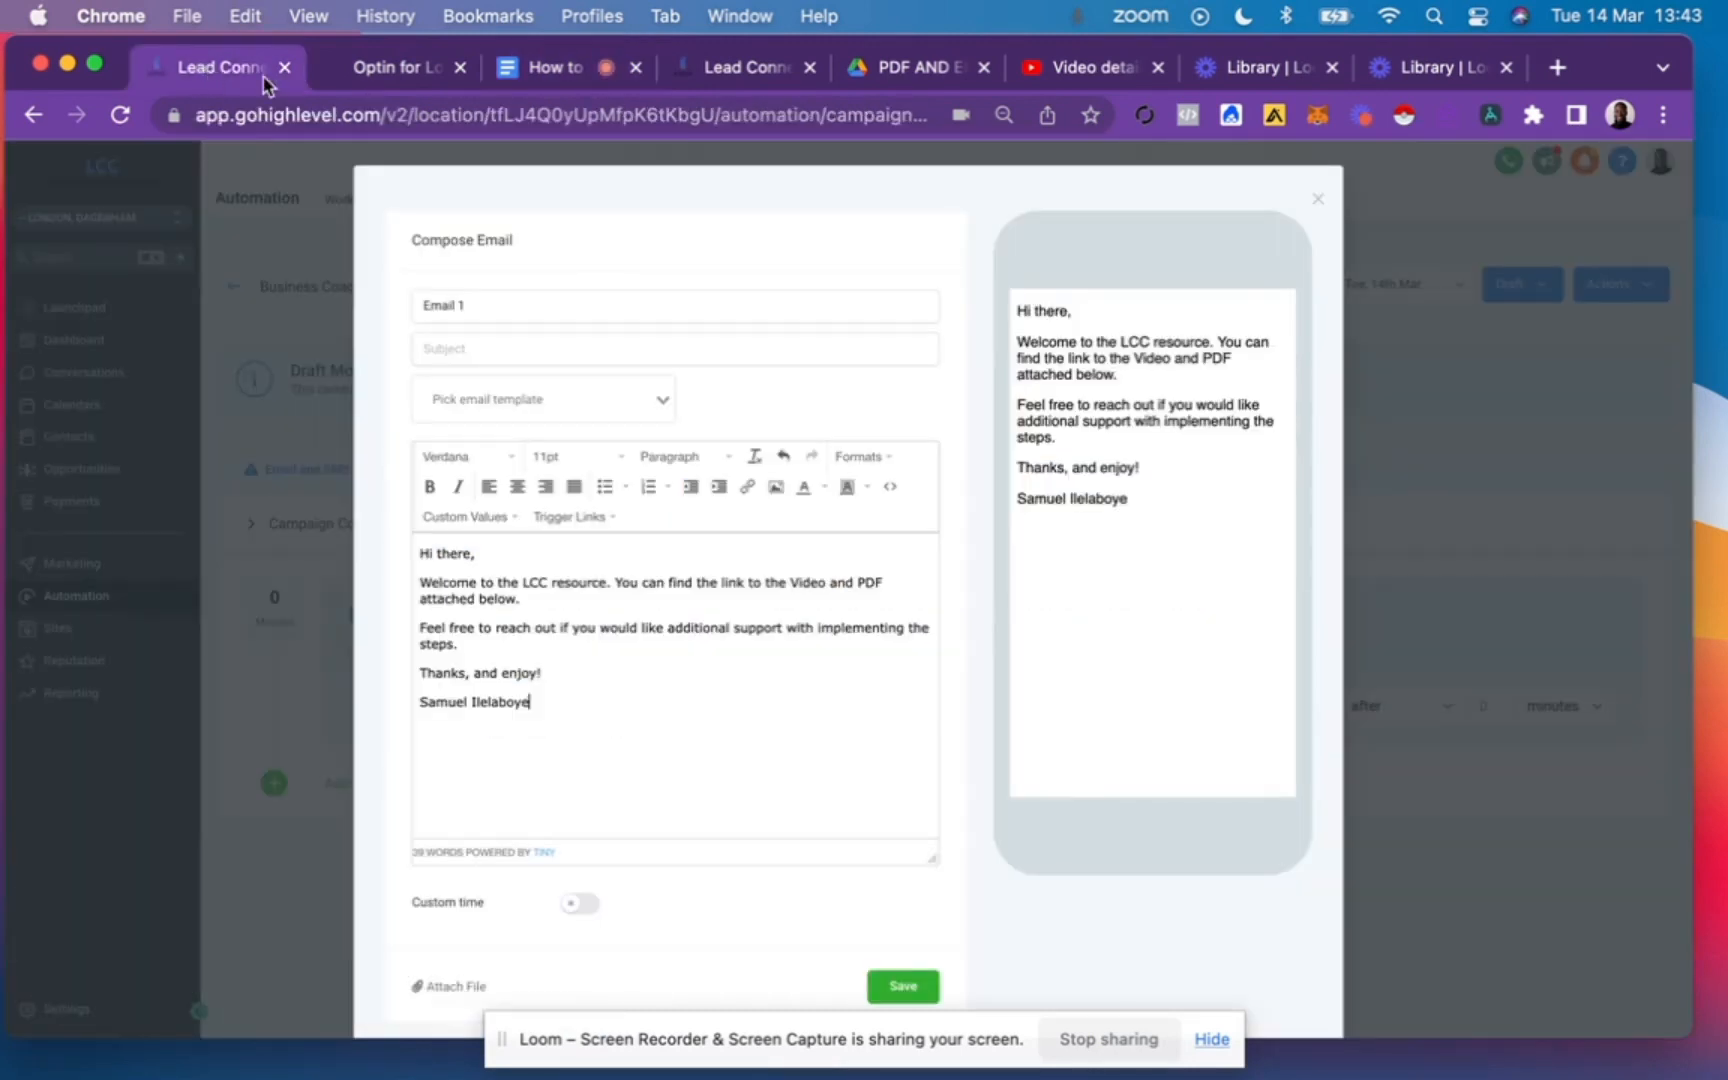
{"action": "left_click", "coordinate": [547, 354]}
{"action": "key", "text": "super+v"}
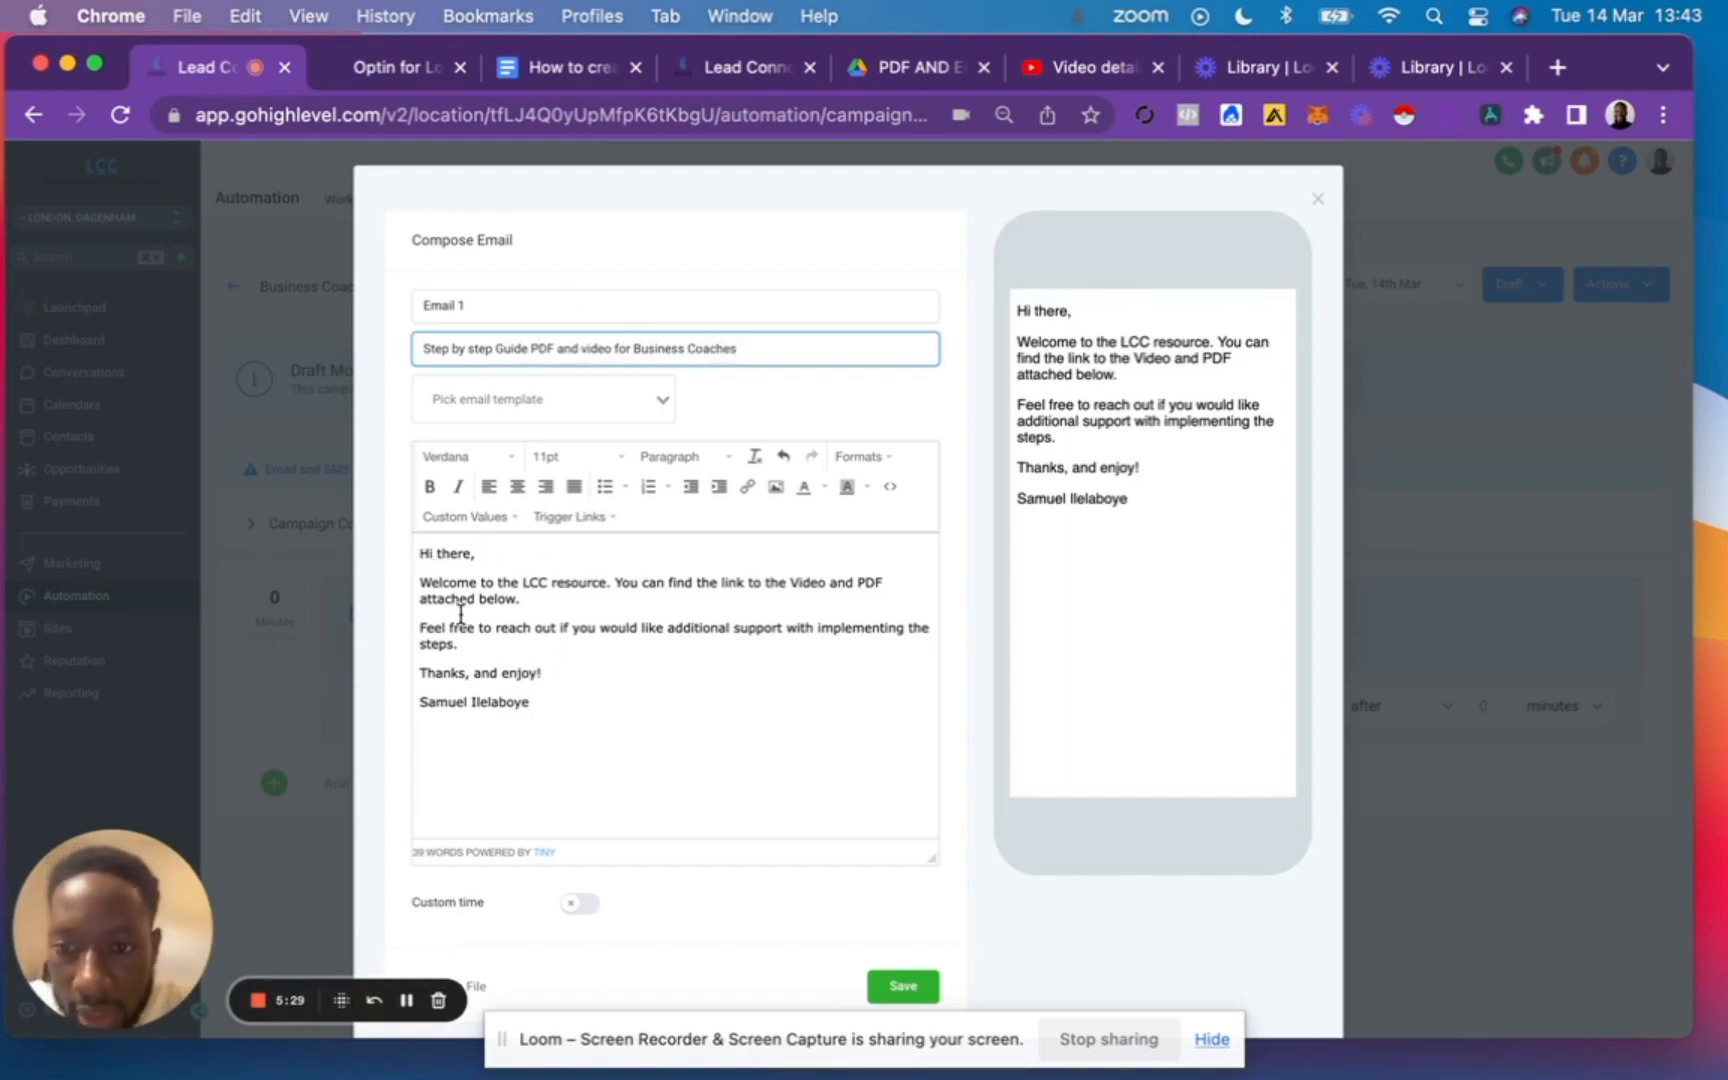
Replace "there" in the email greeting with the contact's First Name custom value.
{"action": "left_click", "coordinate": [452, 558]}
{"action": "key", "text": "BackSpace"}
{"action": "key", "text": "BackSpace"}
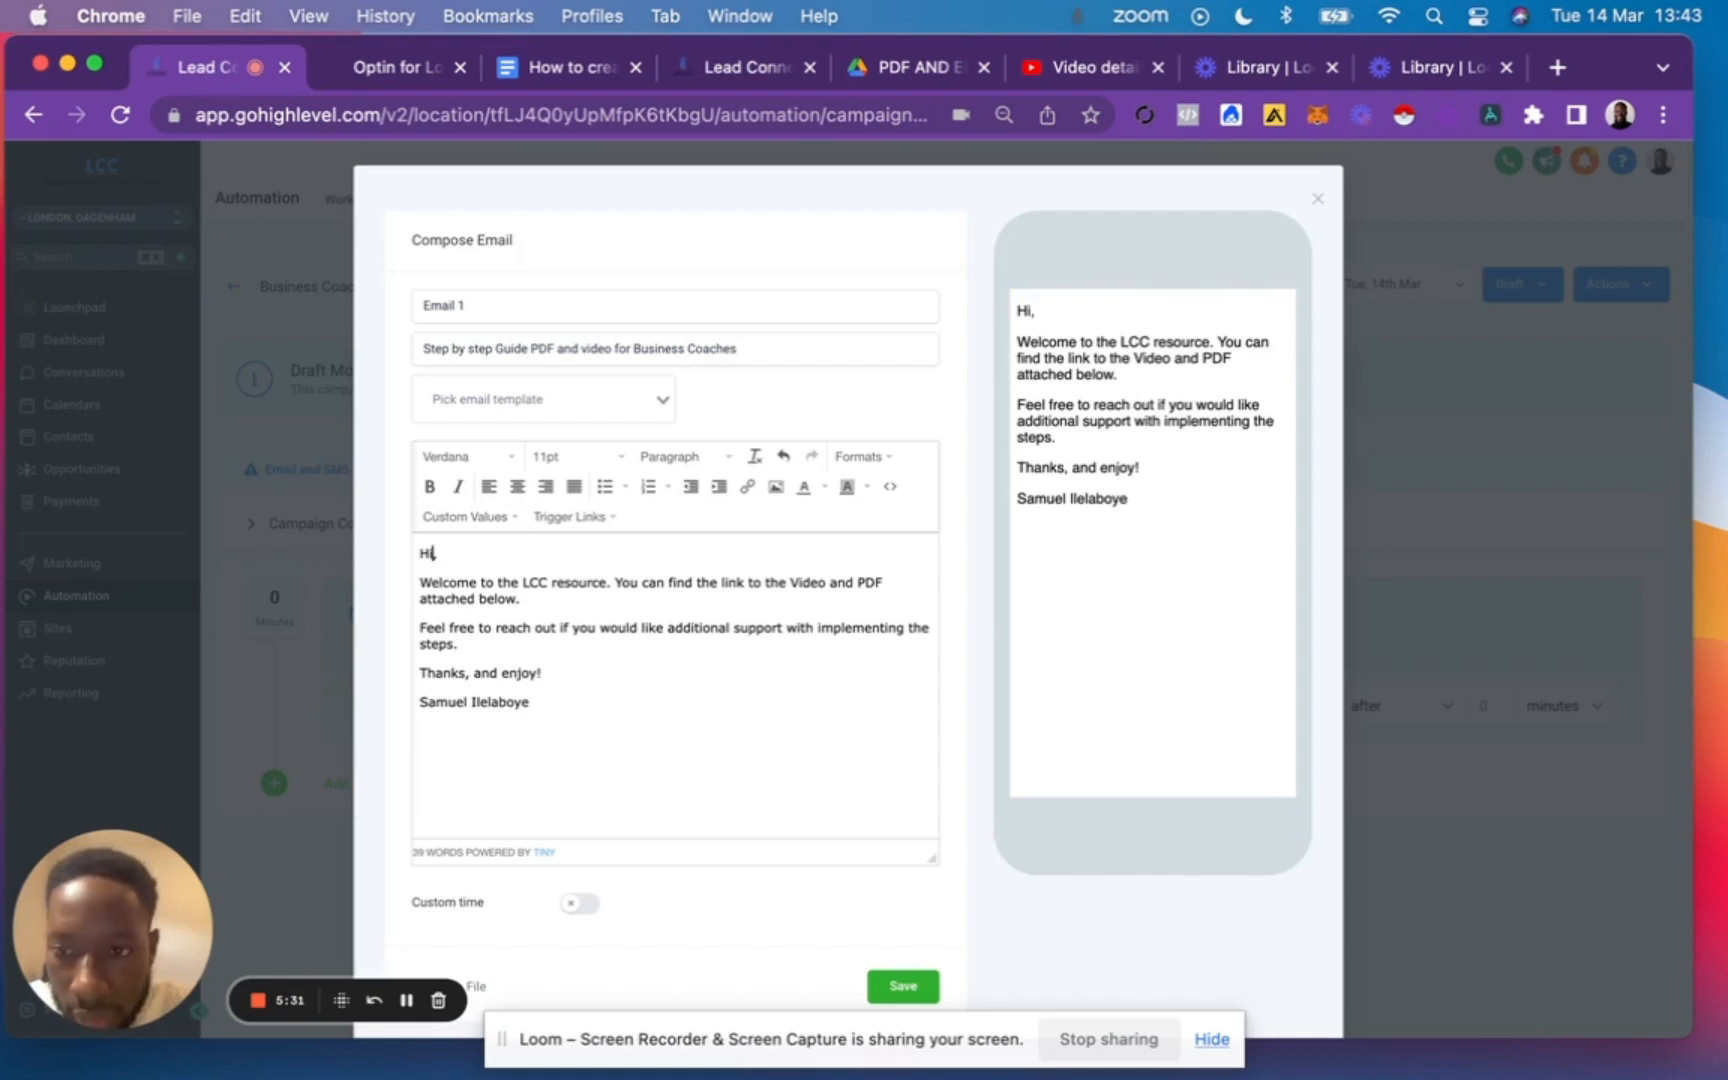
{"action": "left_click", "coordinate": [466, 516]}
{"action": "mouse_move", "coordinate": [476, 574]}
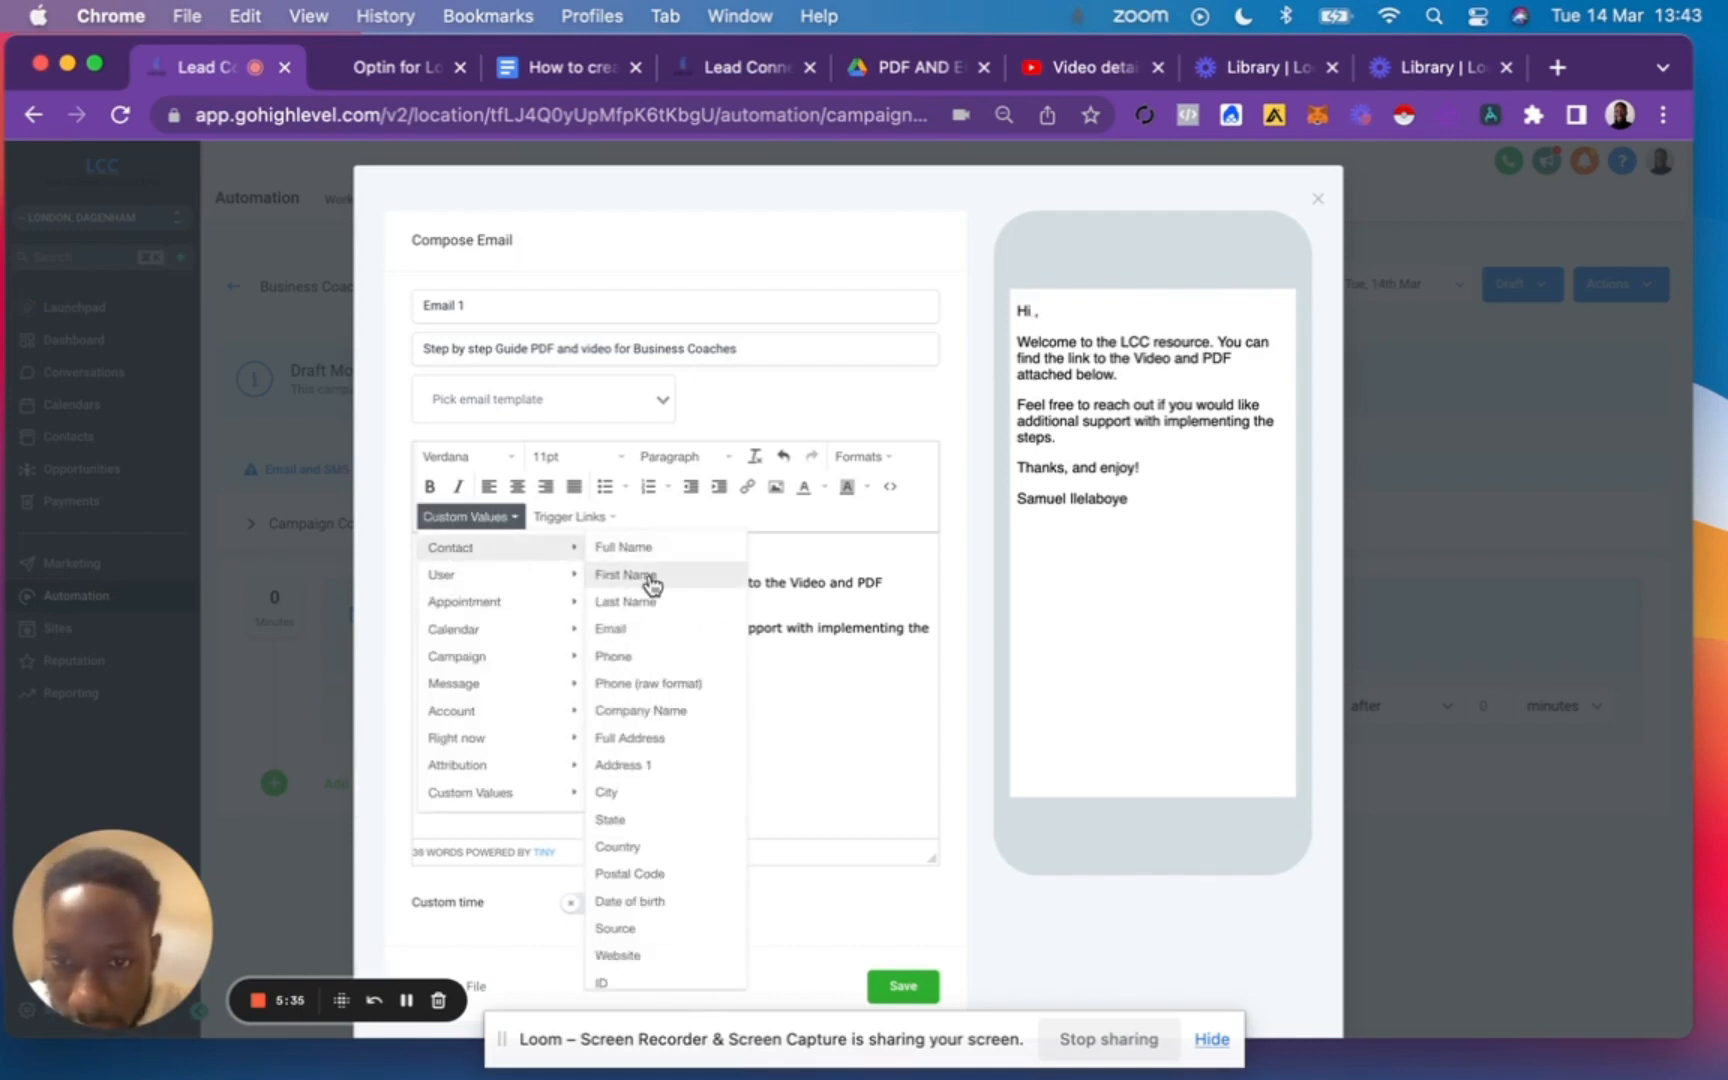
{"action": "left_click", "coordinate": [642, 581]}
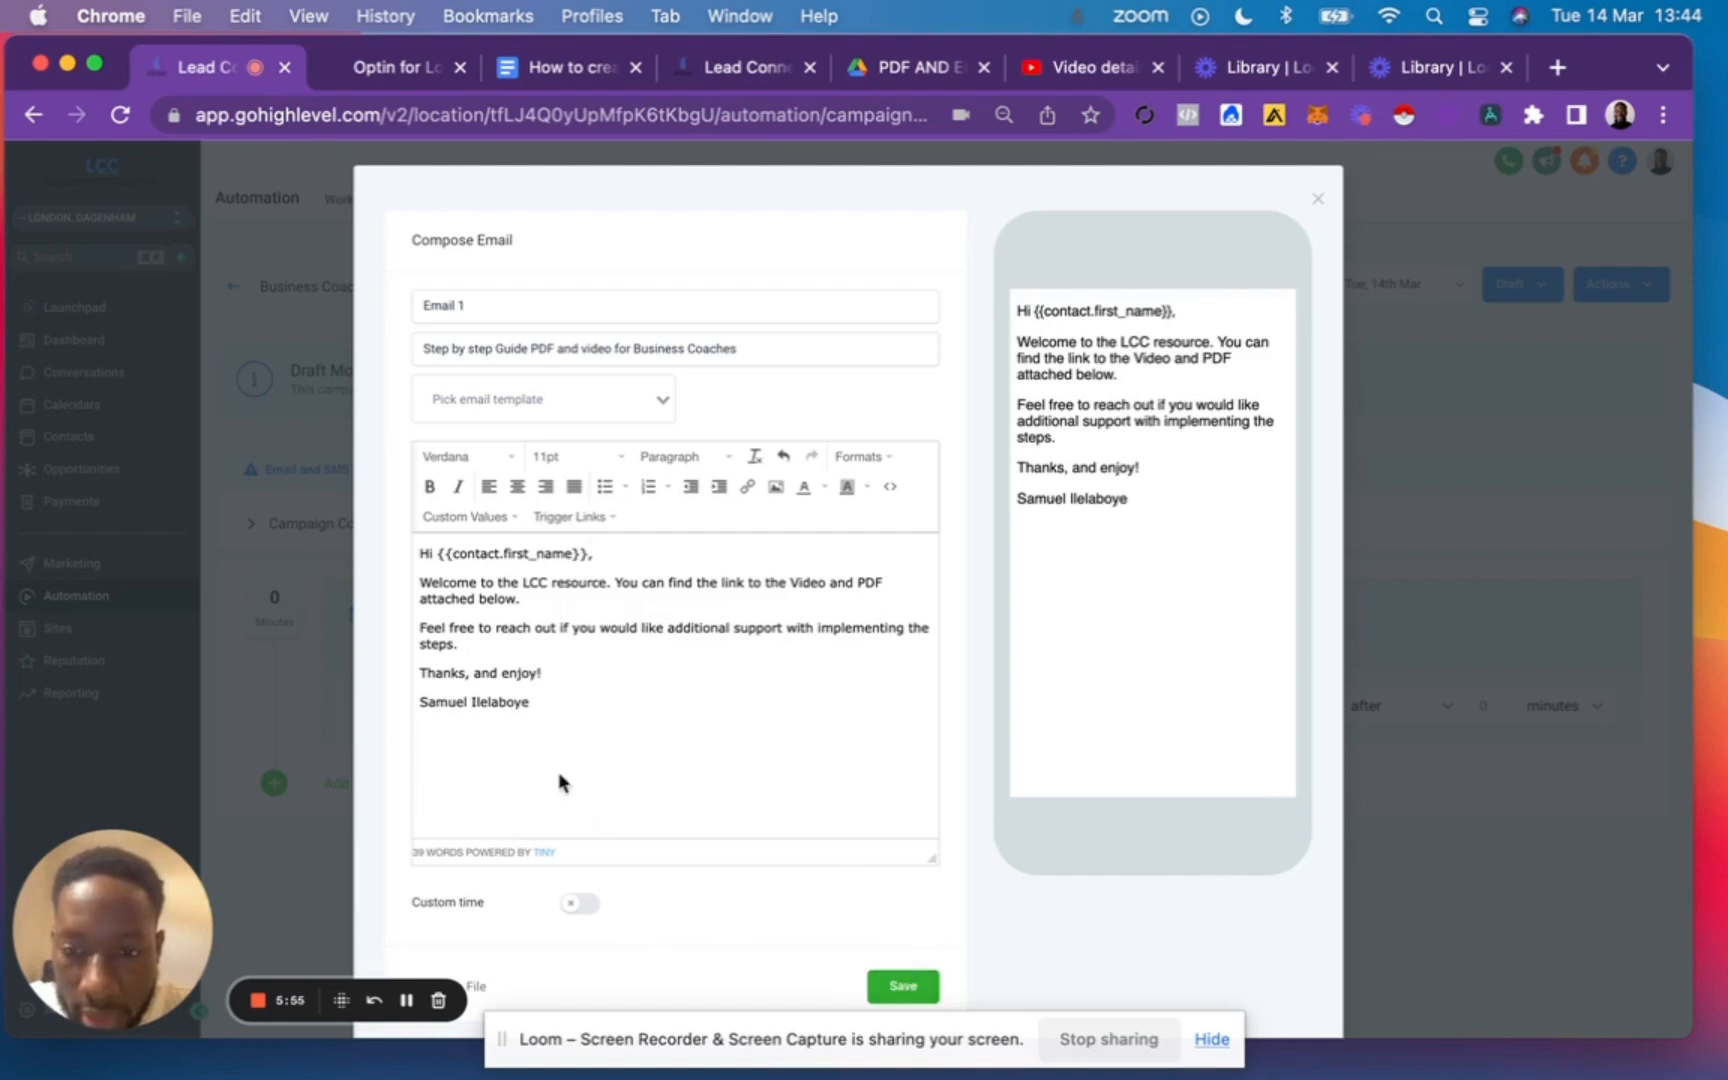
Save the composed email and set the Business Coaches Opt-in campaign to Published.
{"action": "left_click", "coordinate": [467, 748]}
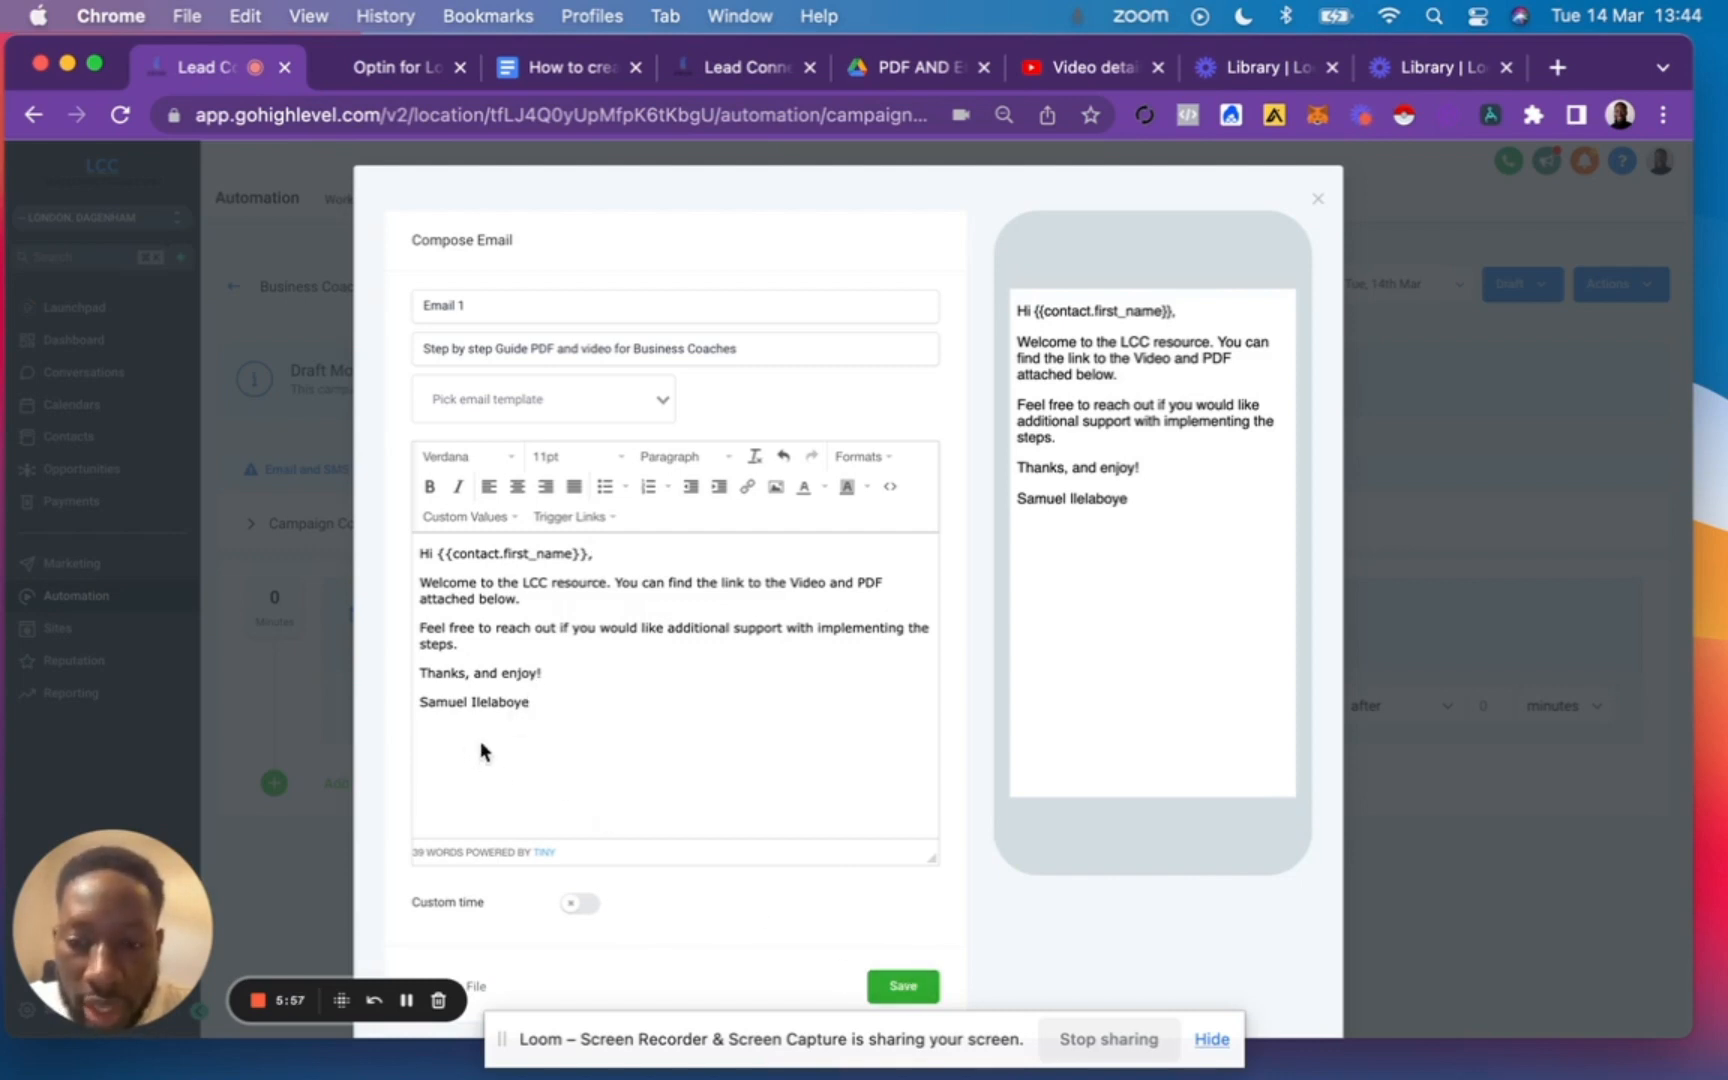
{"action": "left_click", "coordinate": [905, 988]}
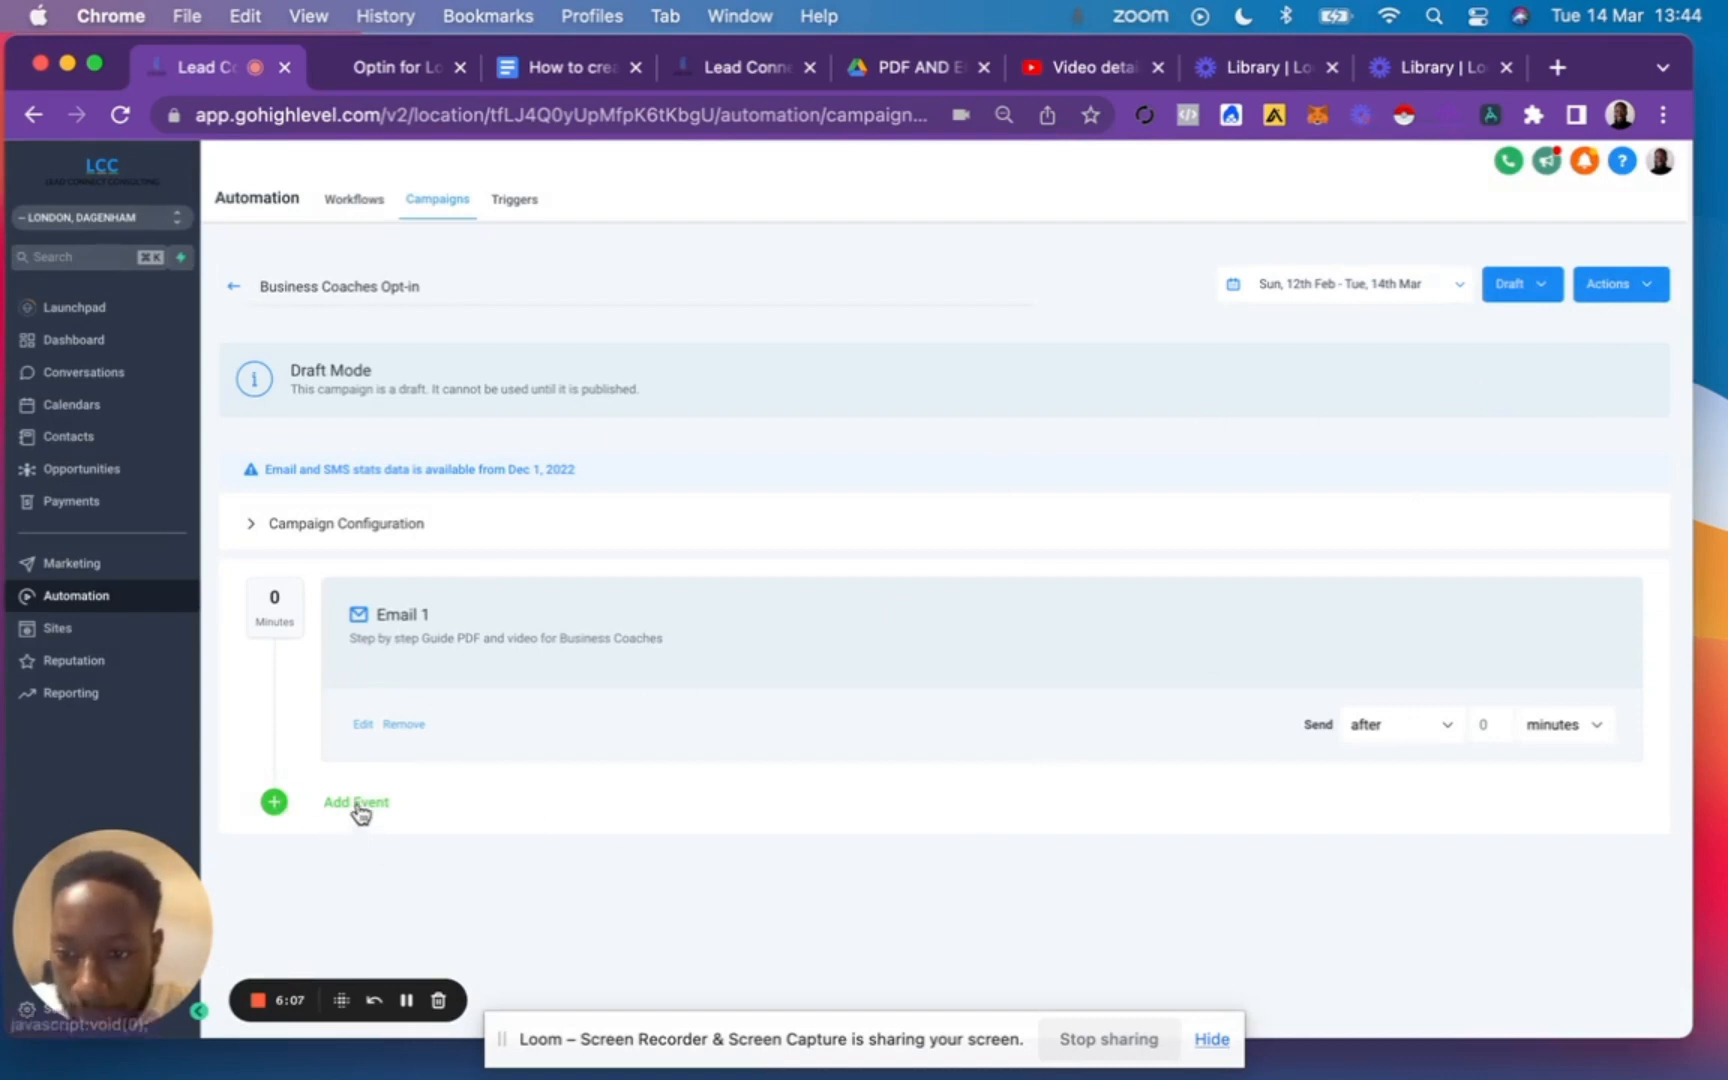
{"action": "left_click", "coordinate": [1550, 288]}
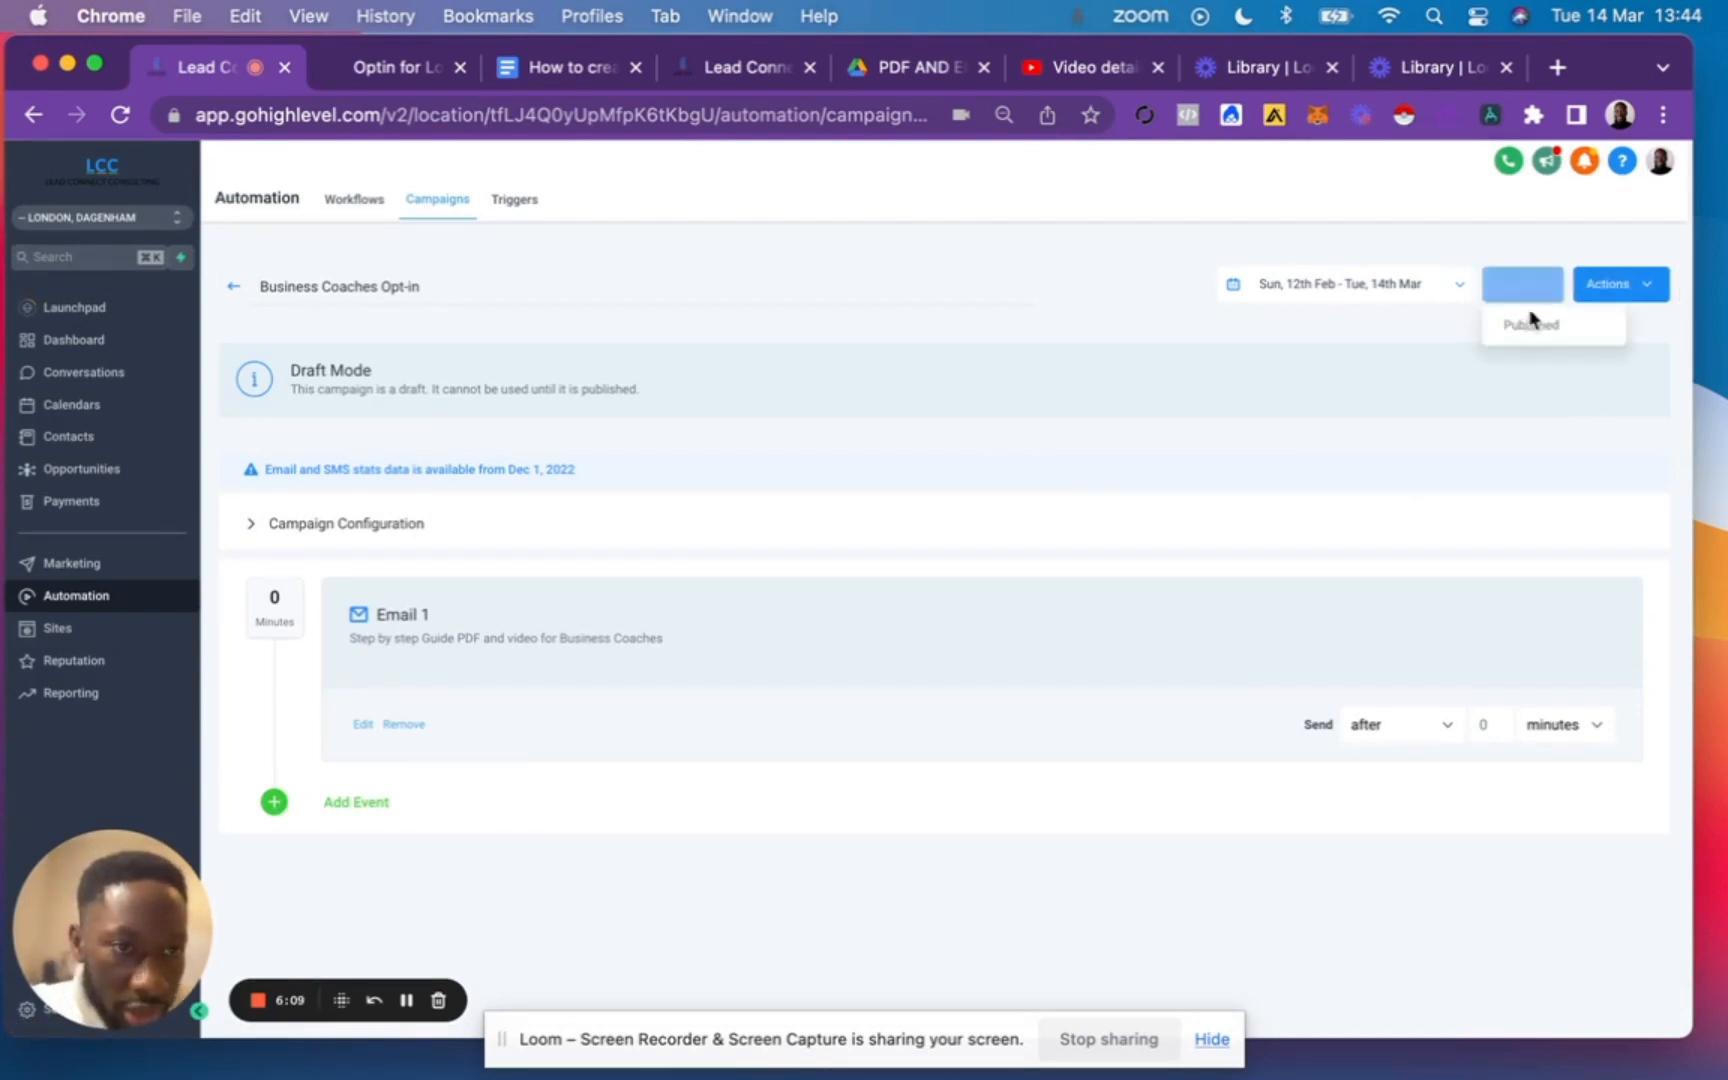
{"action": "left_click", "coordinate": [1531, 323]}
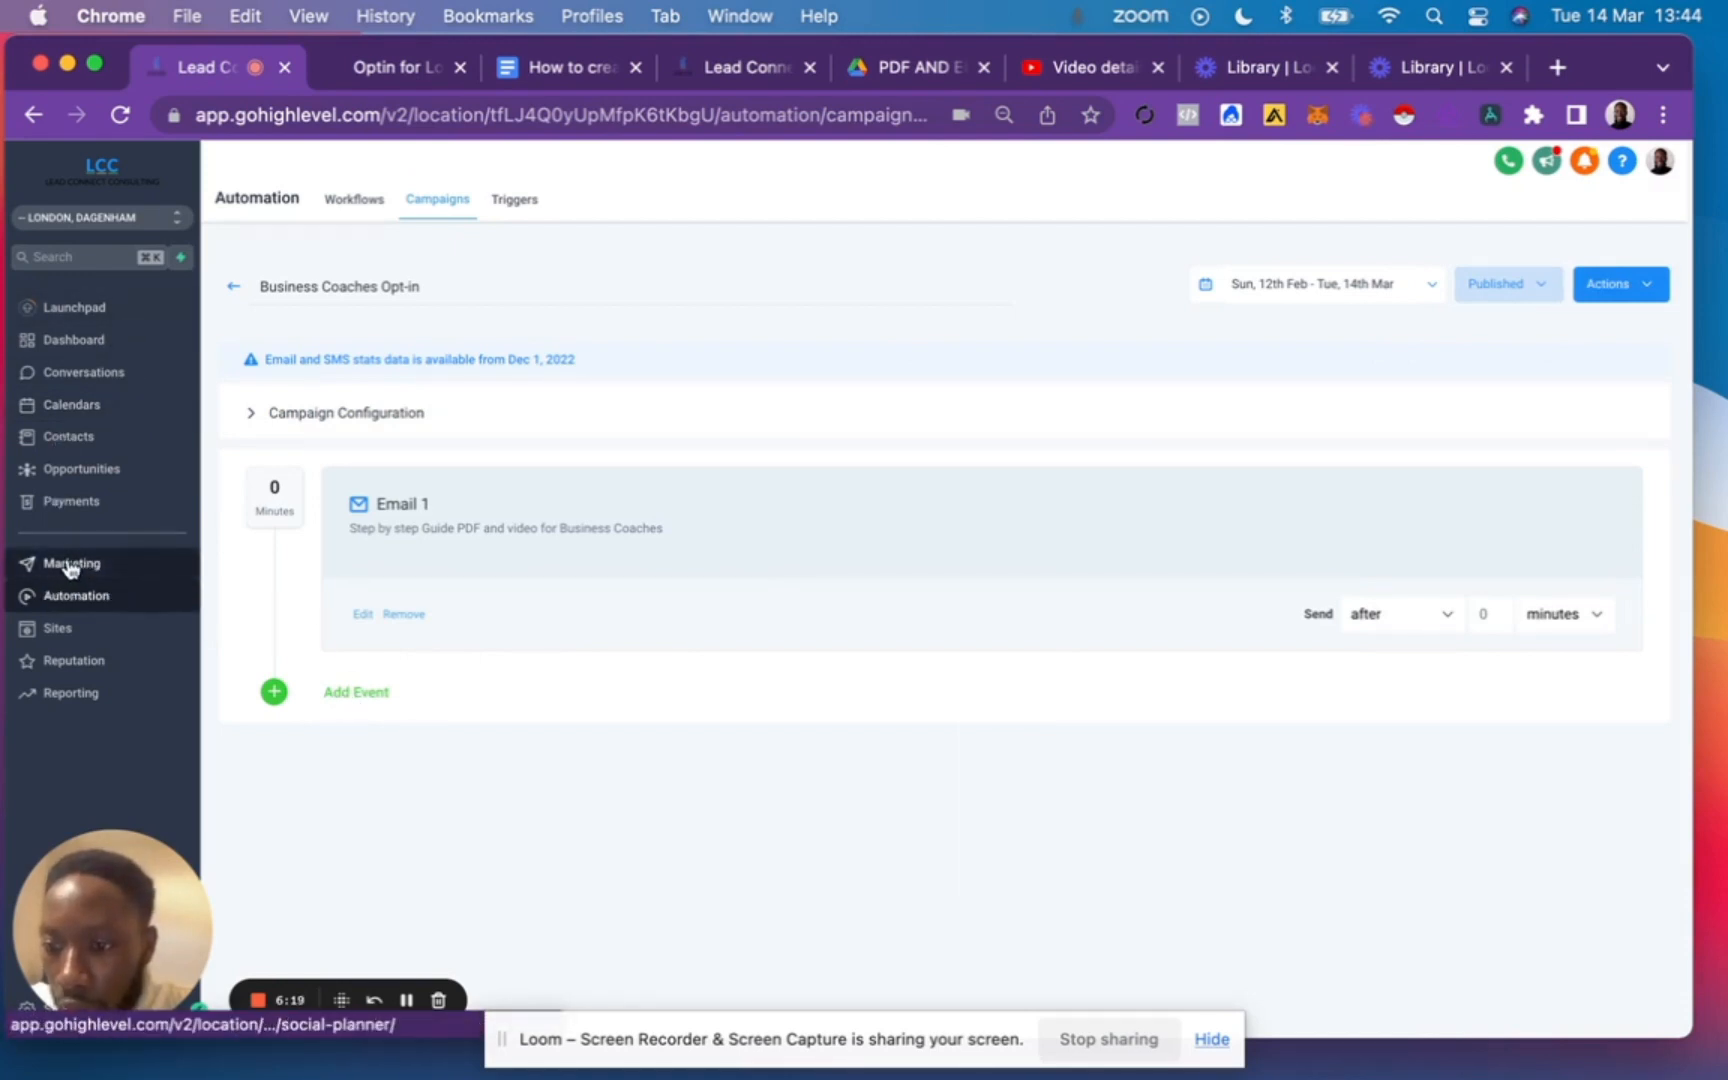
Review the opt-in and thank-you page framework in the Google Docs guide, and view the example opt-in page preview.
{"action": "left_click", "coordinate": [571, 66]}
{"action": "scroll", "coordinate": [729, 470], "scroll_direction": "up", "scroll_amount": 15}
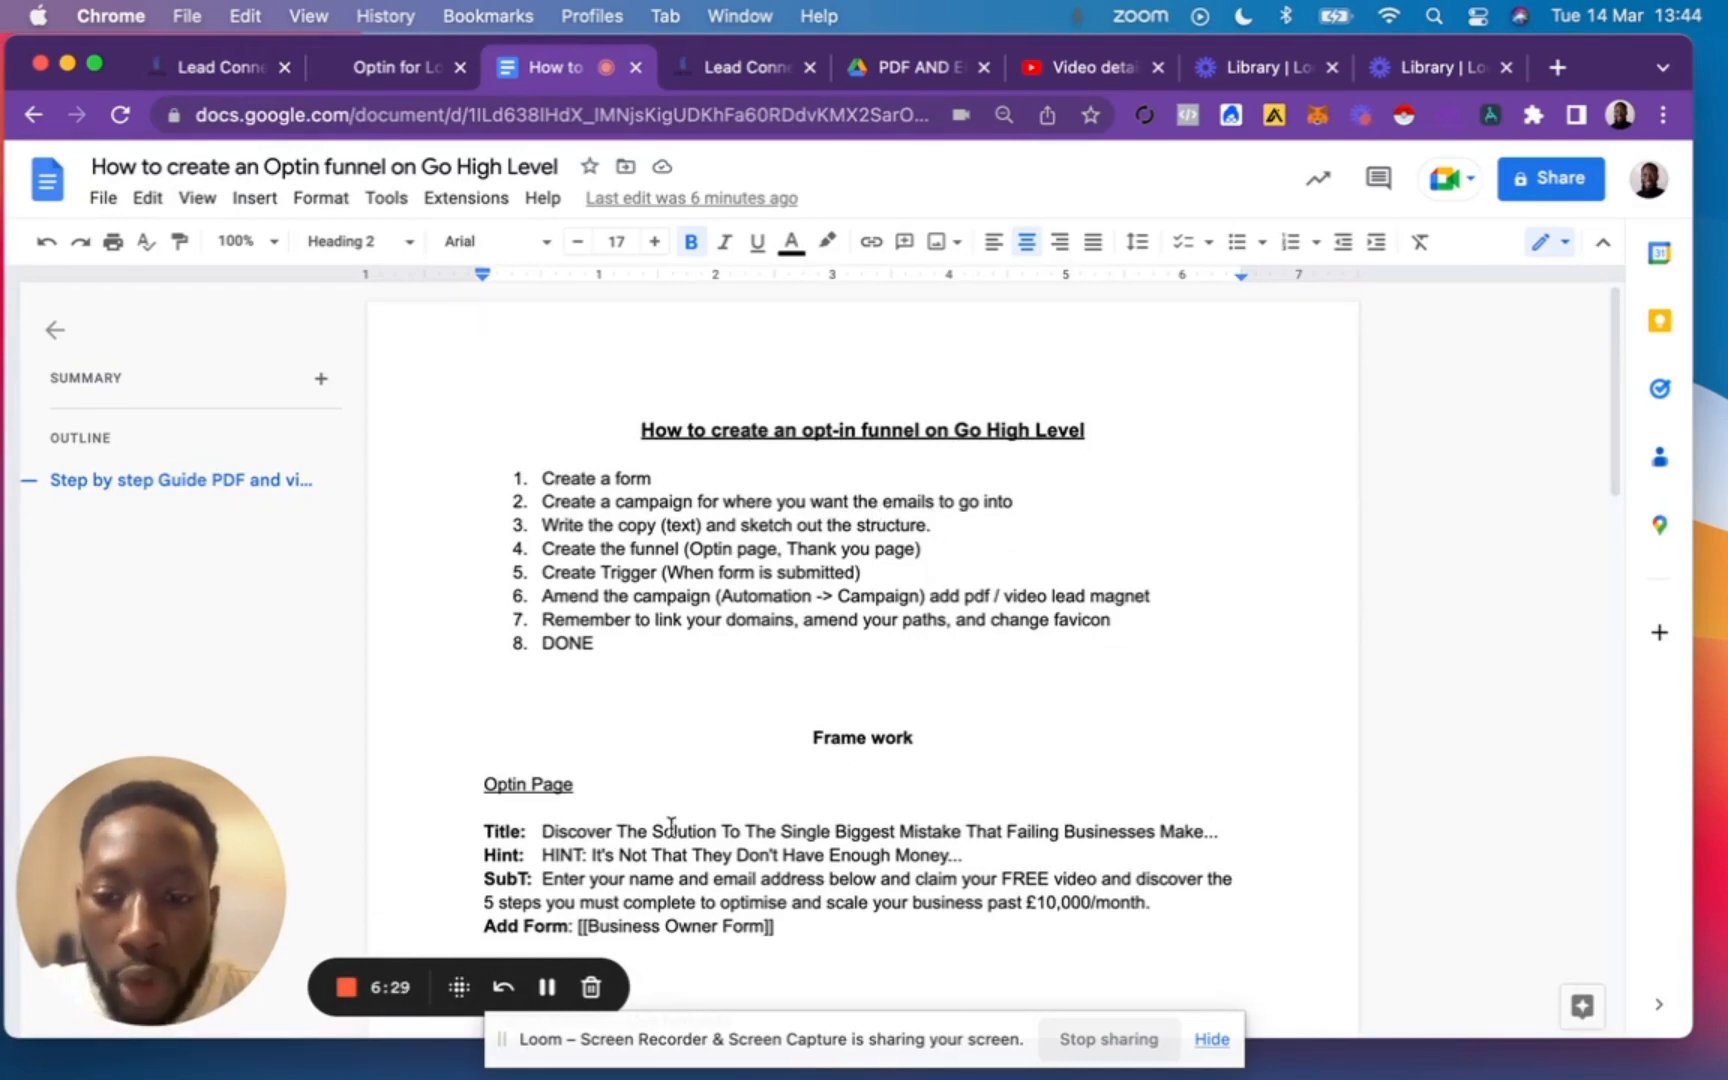
{"action": "scroll", "coordinate": [670, 828], "scroll_direction": "down", "scroll_amount": 3}
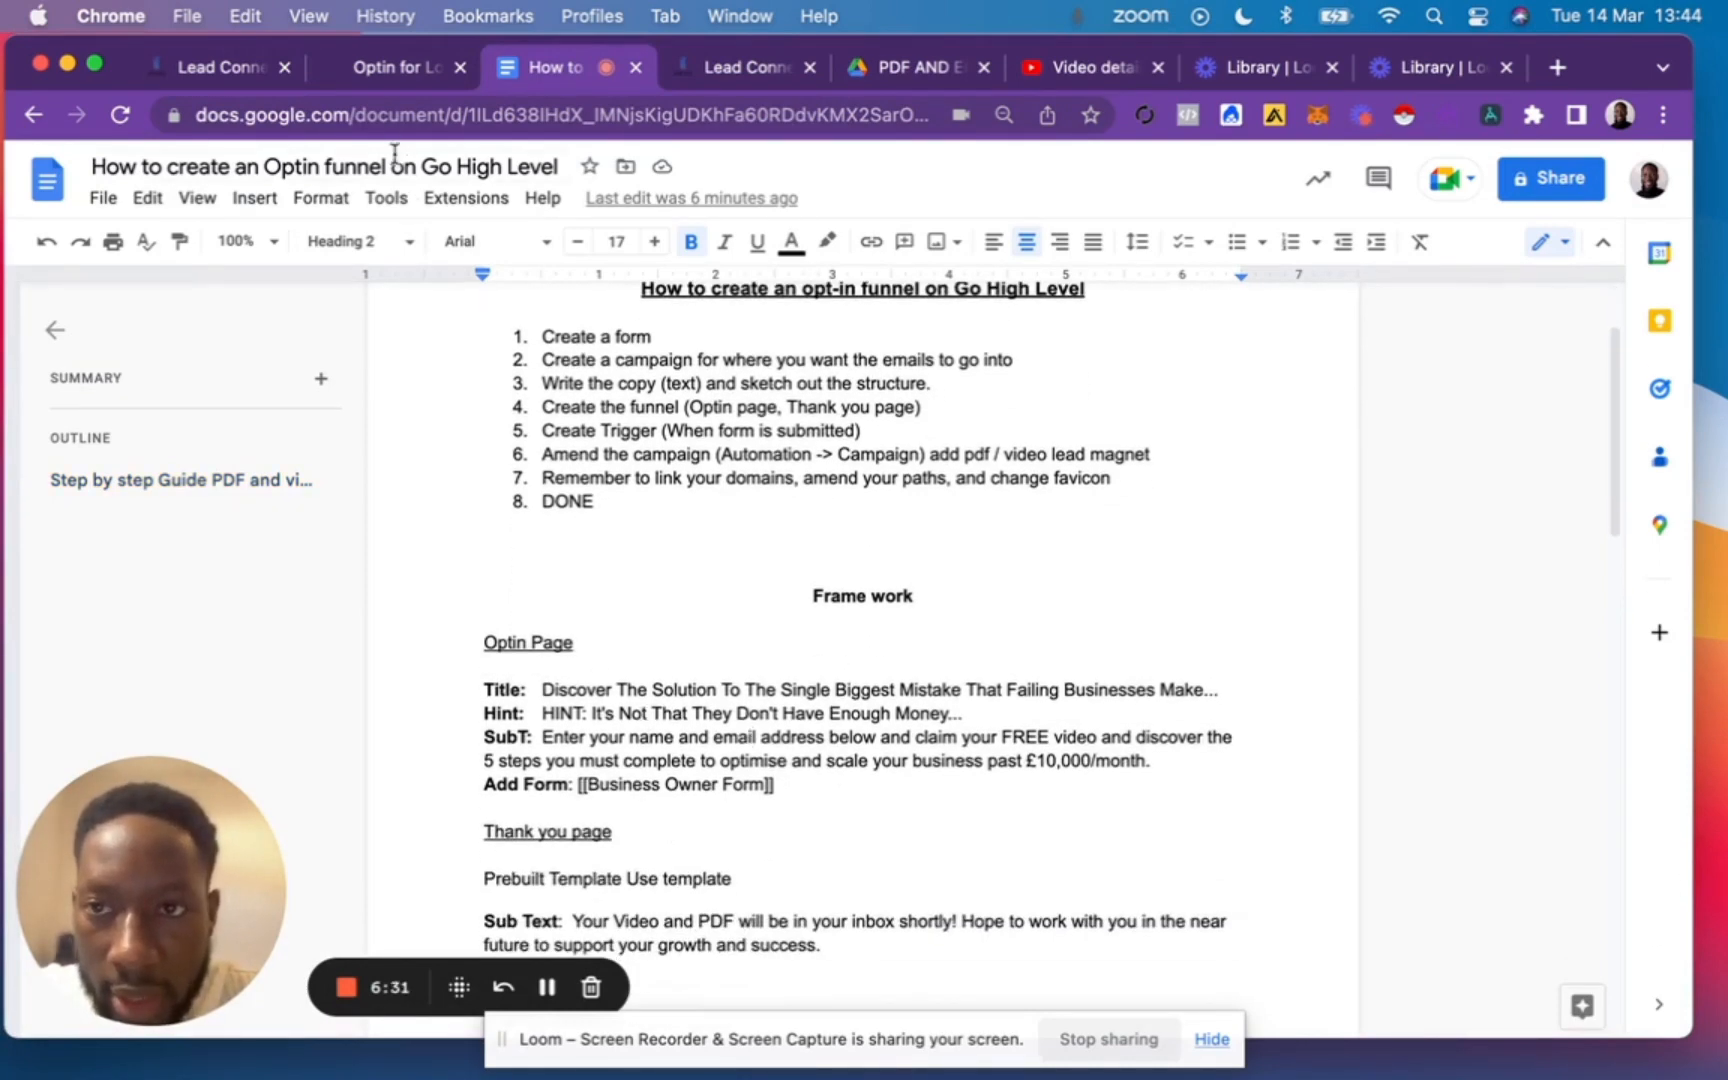
{"action": "left_click", "coordinate": [395, 76]}
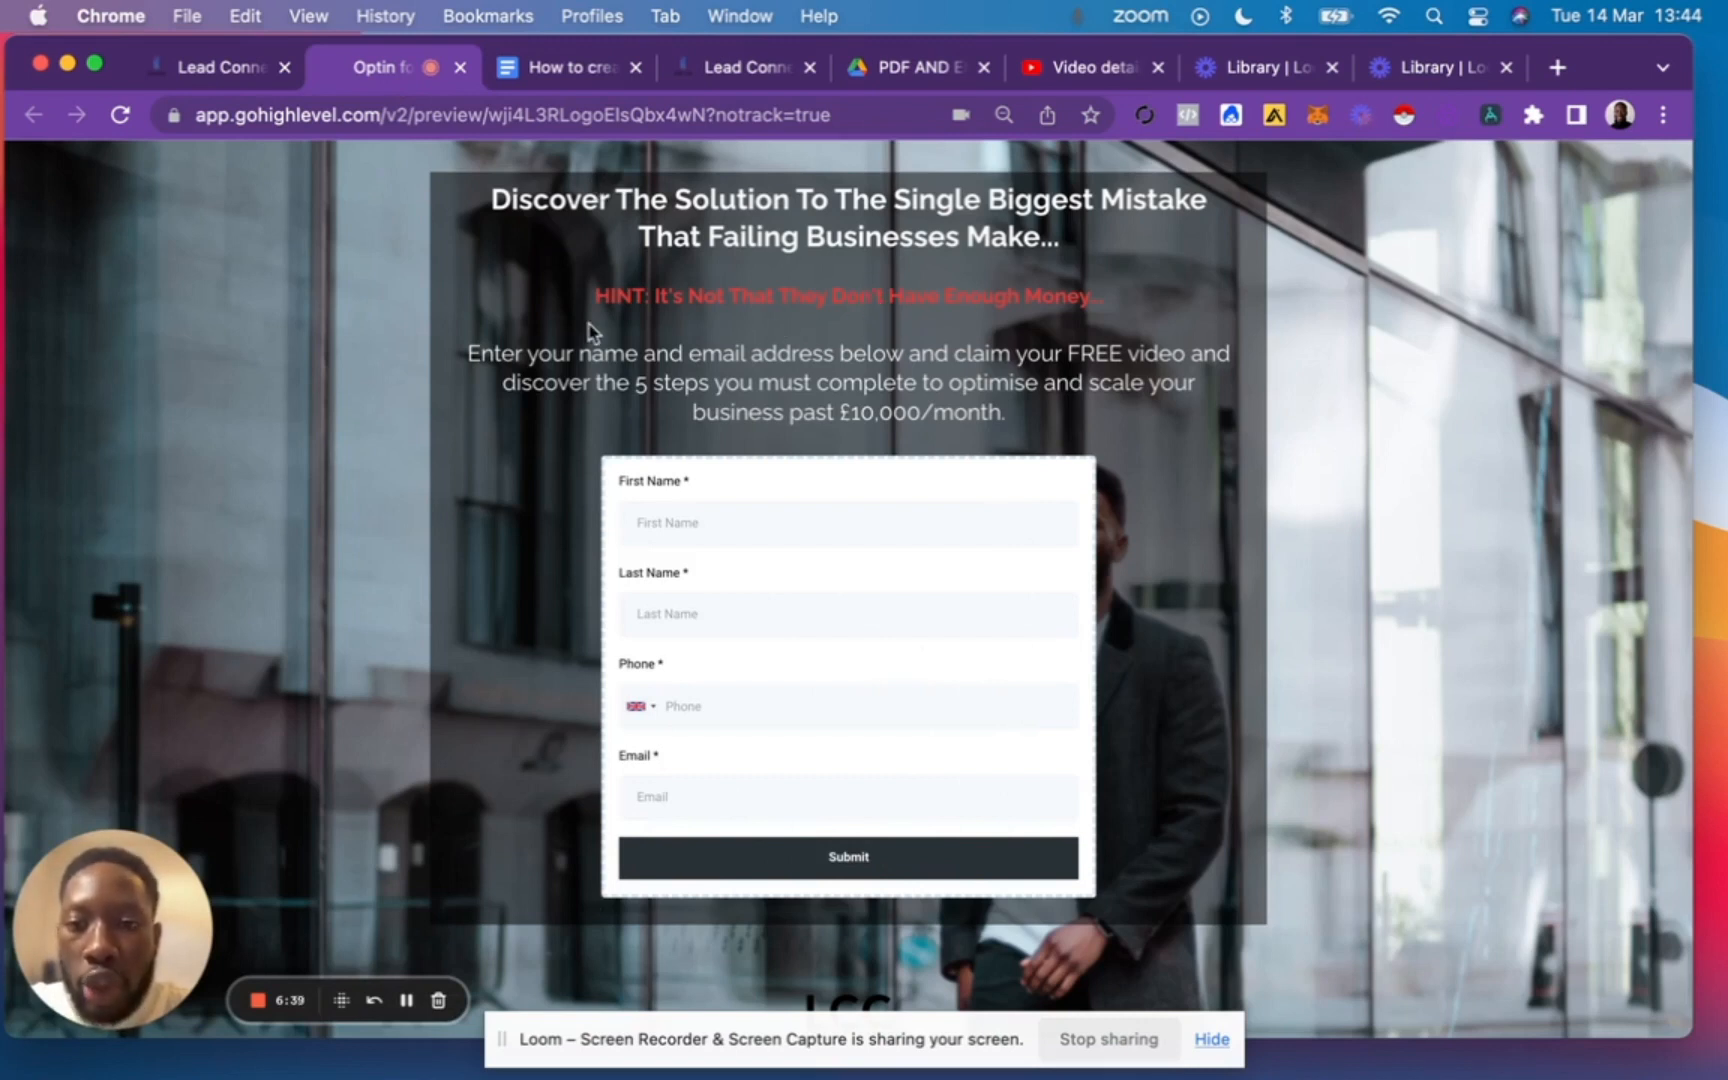
Start a new funnel in GoHighLevel's Sites area and open the template library for it.
{"action": "left_click", "coordinate": [213, 74]}
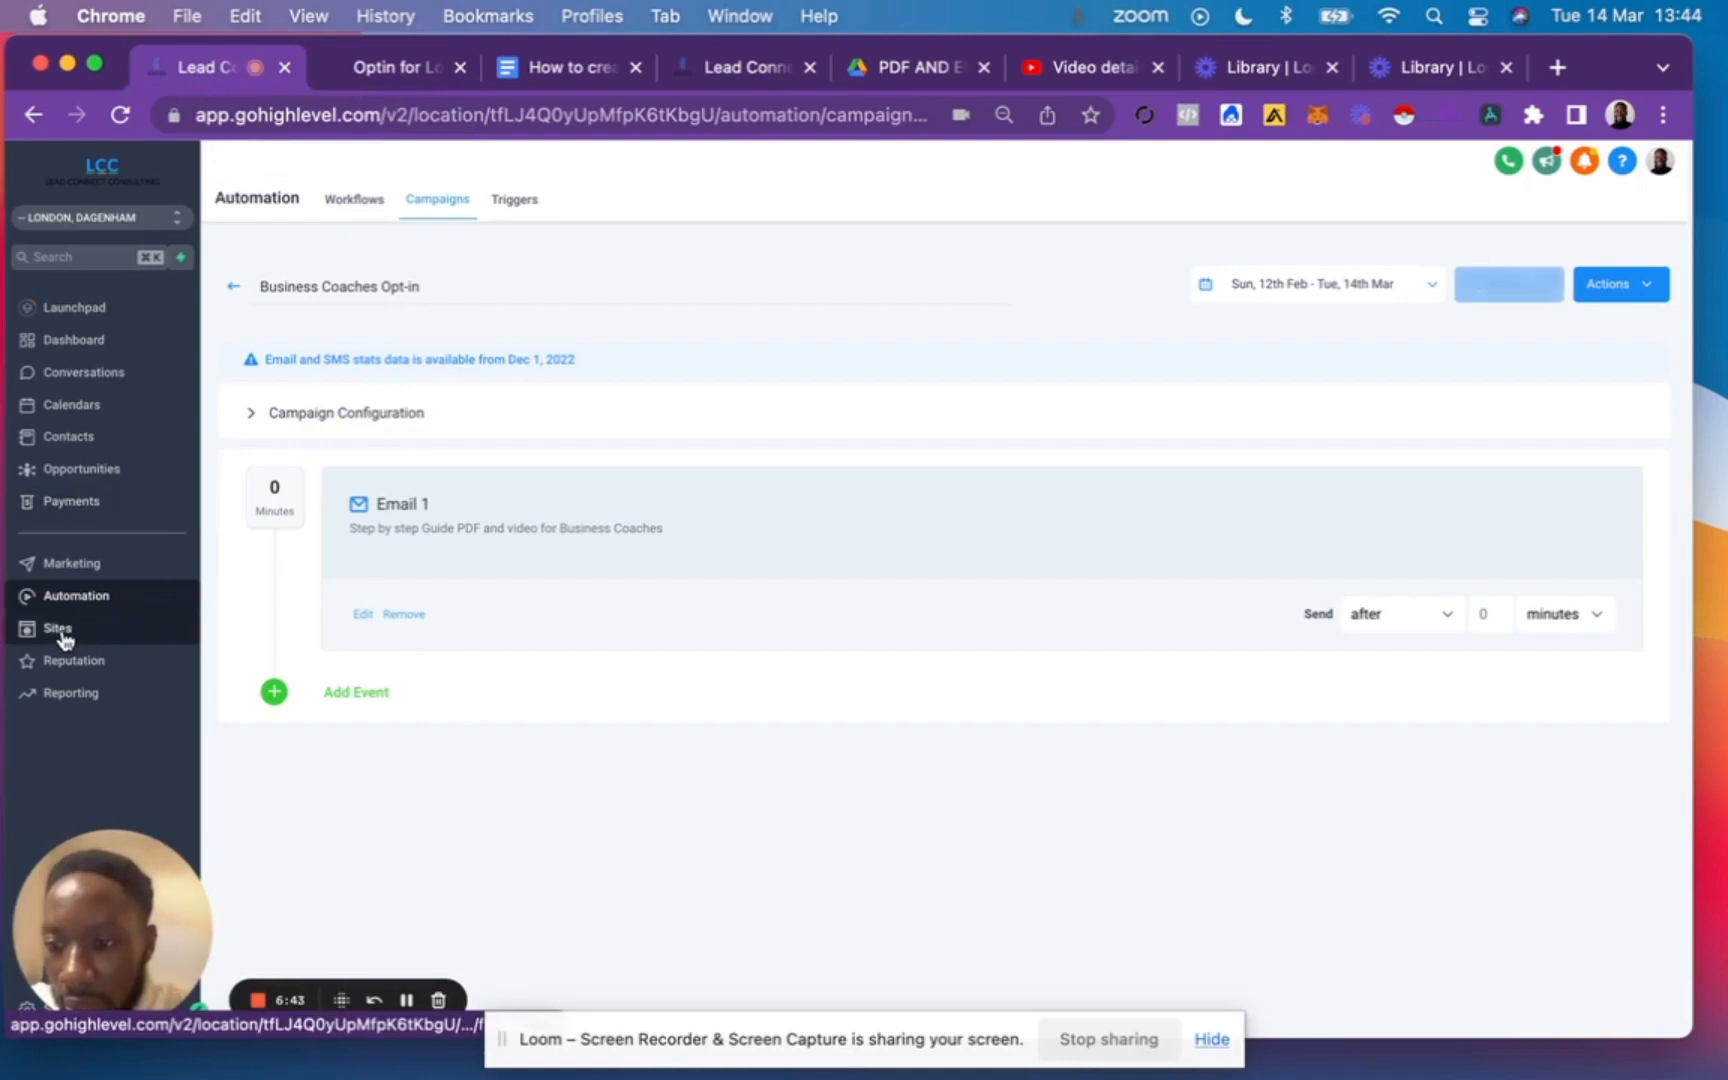
{"action": "left_click", "coordinate": [120, 634]}
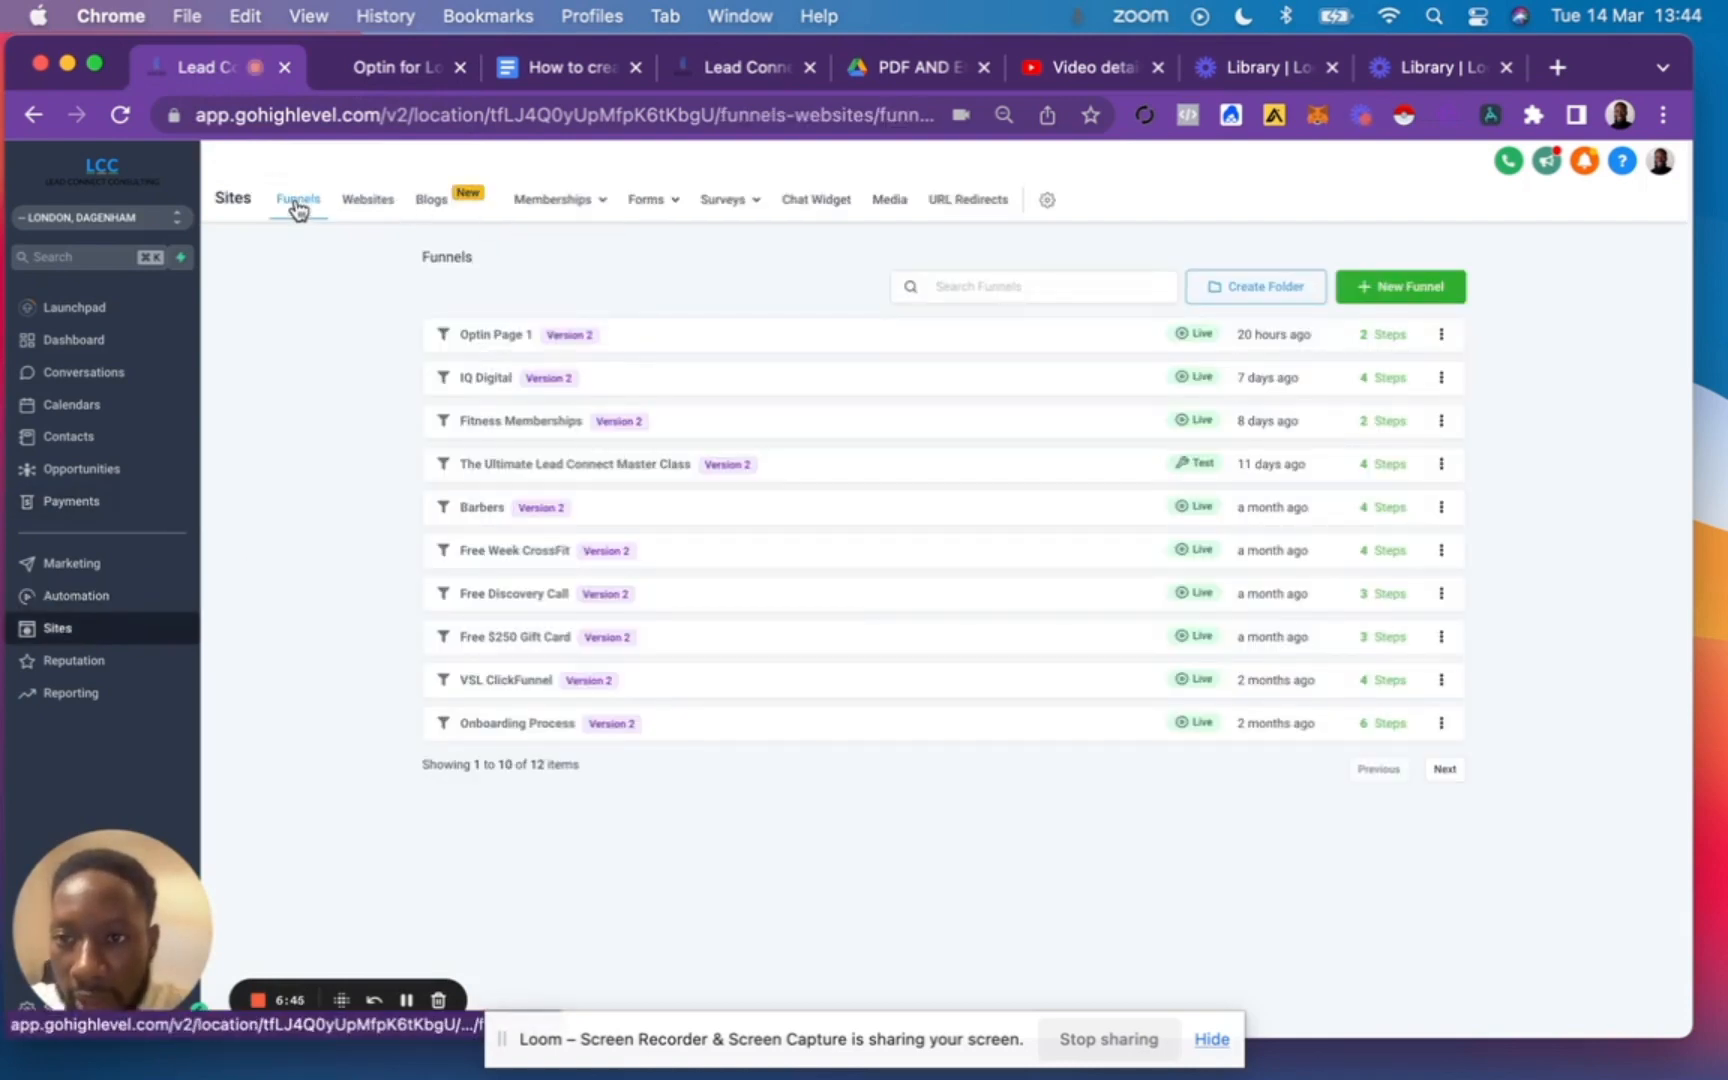
{"action": "left_click", "coordinate": [1414, 292]}
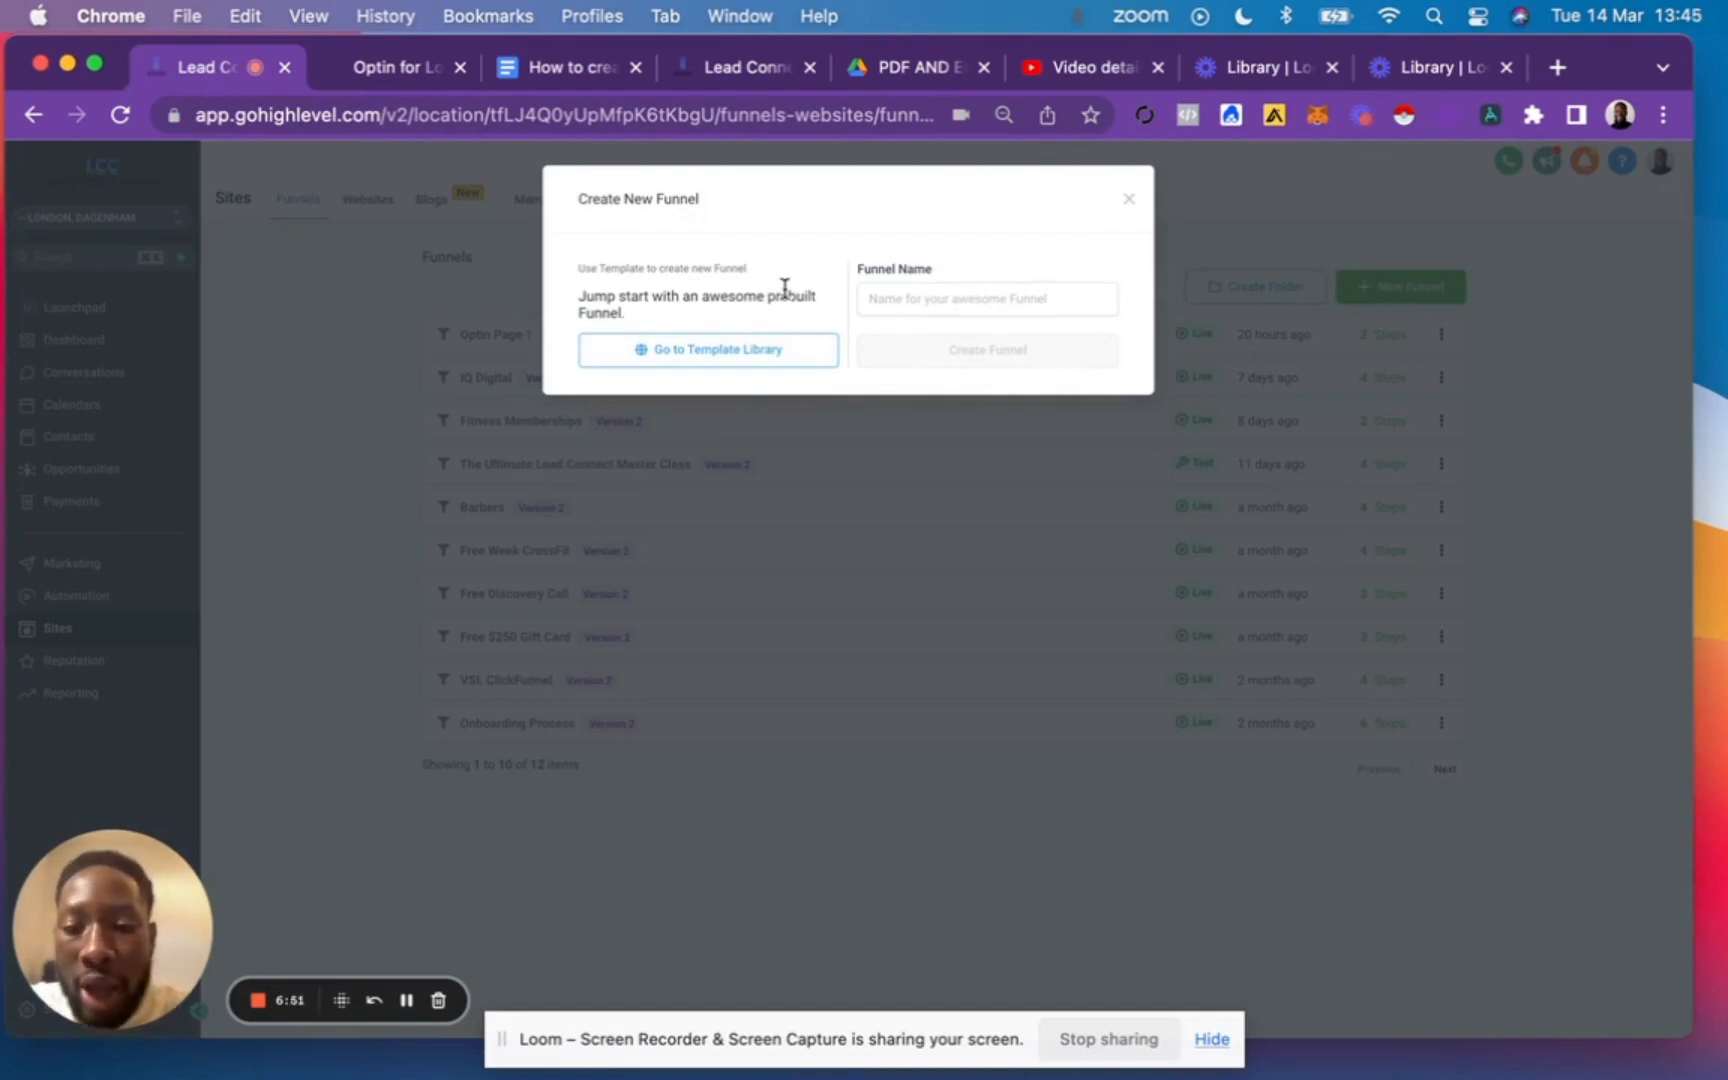
{"action": "left_click", "coordinate": [762, 357]}
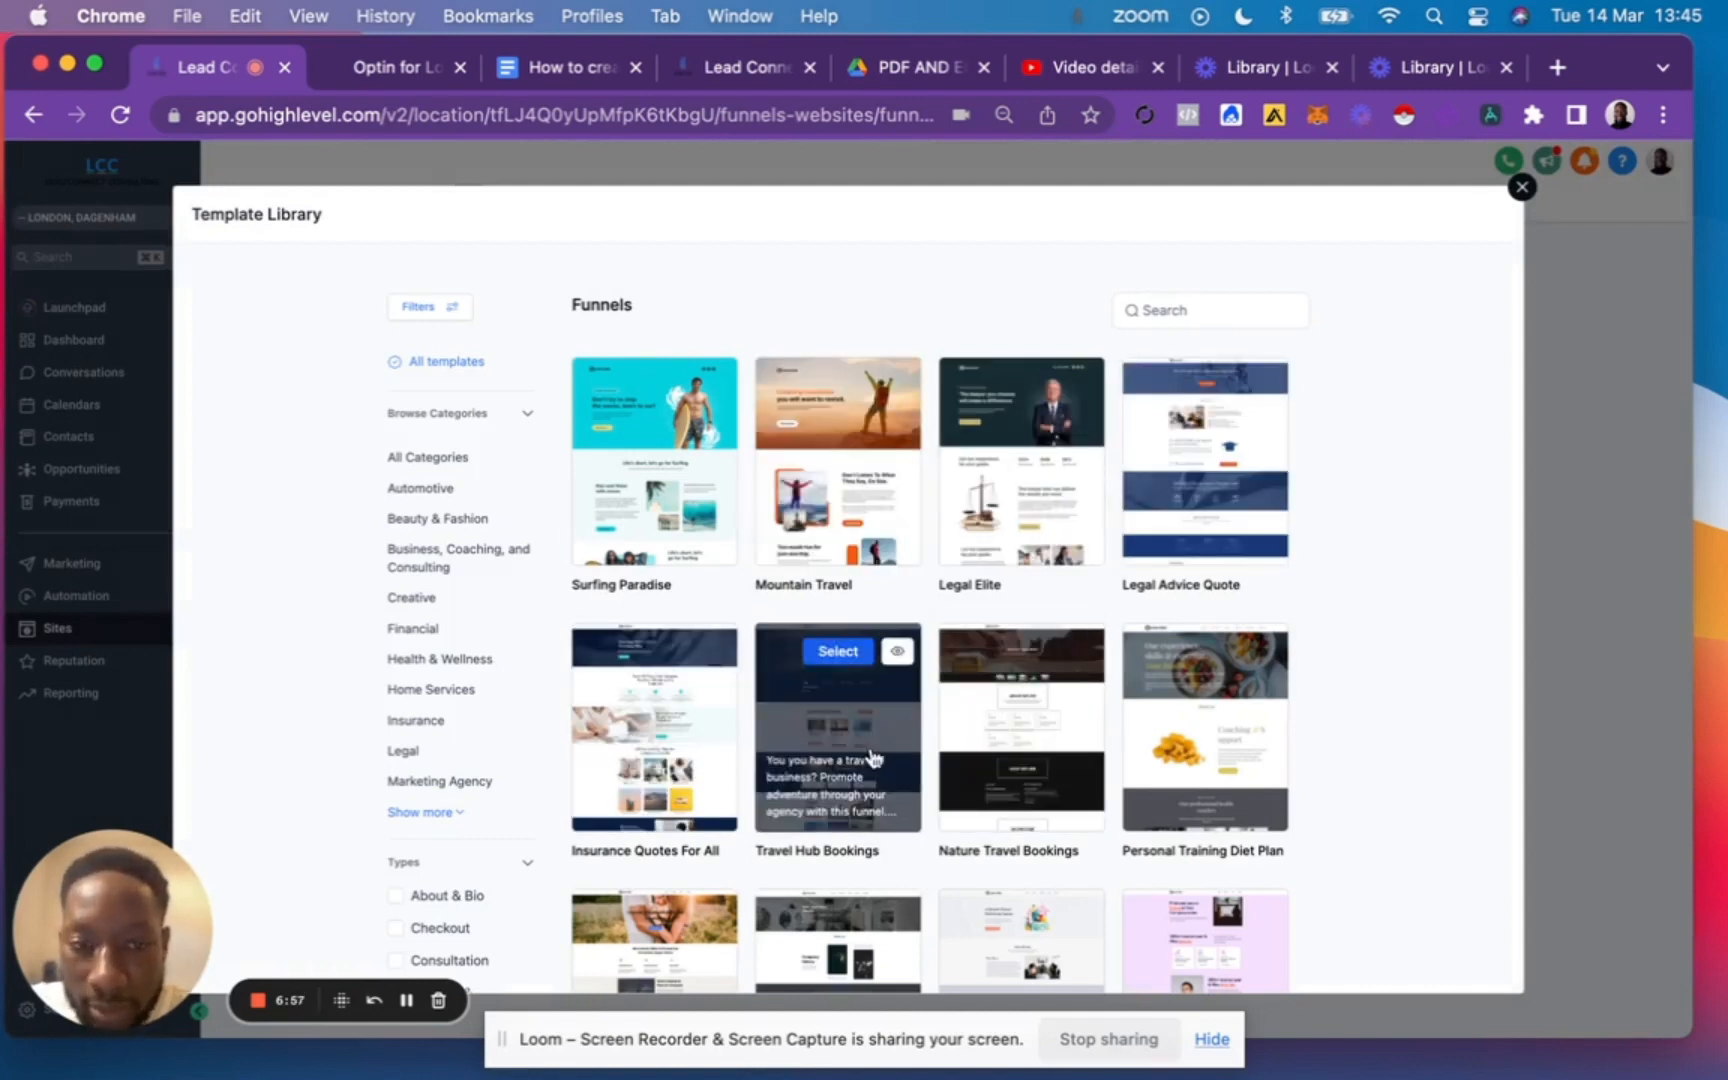
Filter the funnel templates to Business, Coaching, and Consulting, and preview the whole Educational Books template.
{"action": "scroll", "coordinate": [810, 708], "scroll_direction": "down", "scroll_amount": 2}
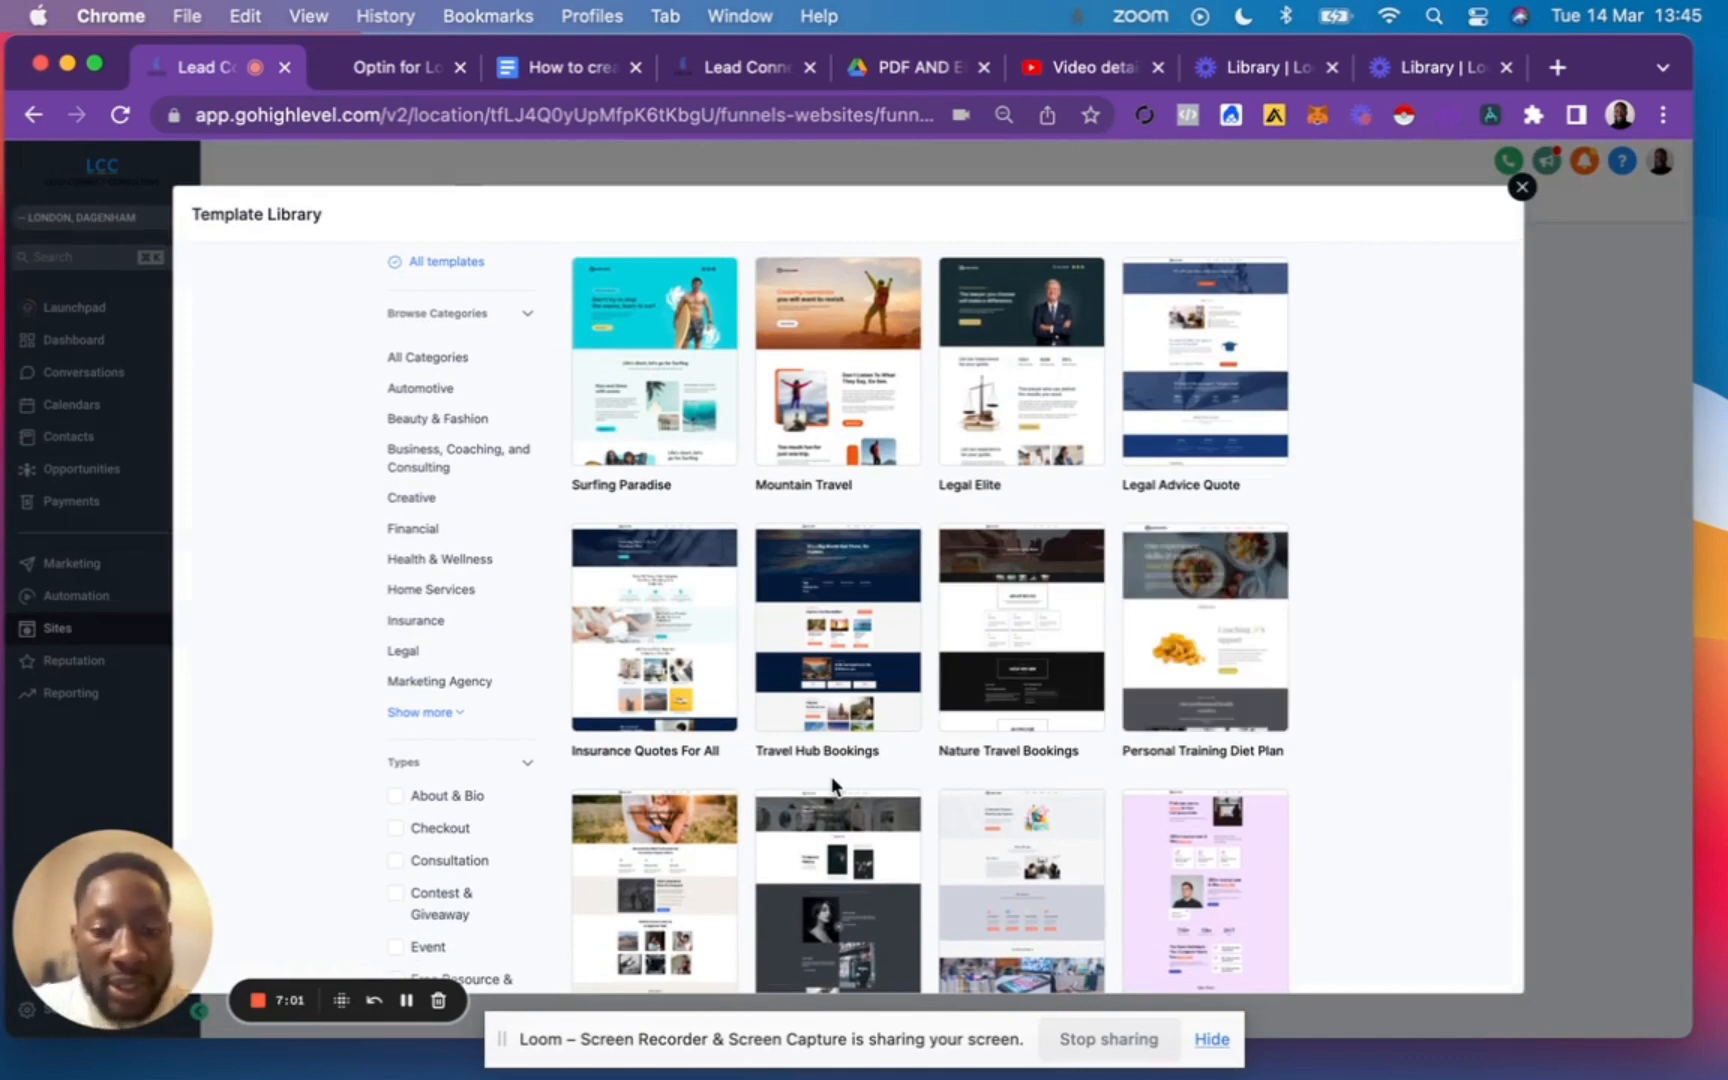
{"action": "mouse_move", "coordinate": [845, 637]}
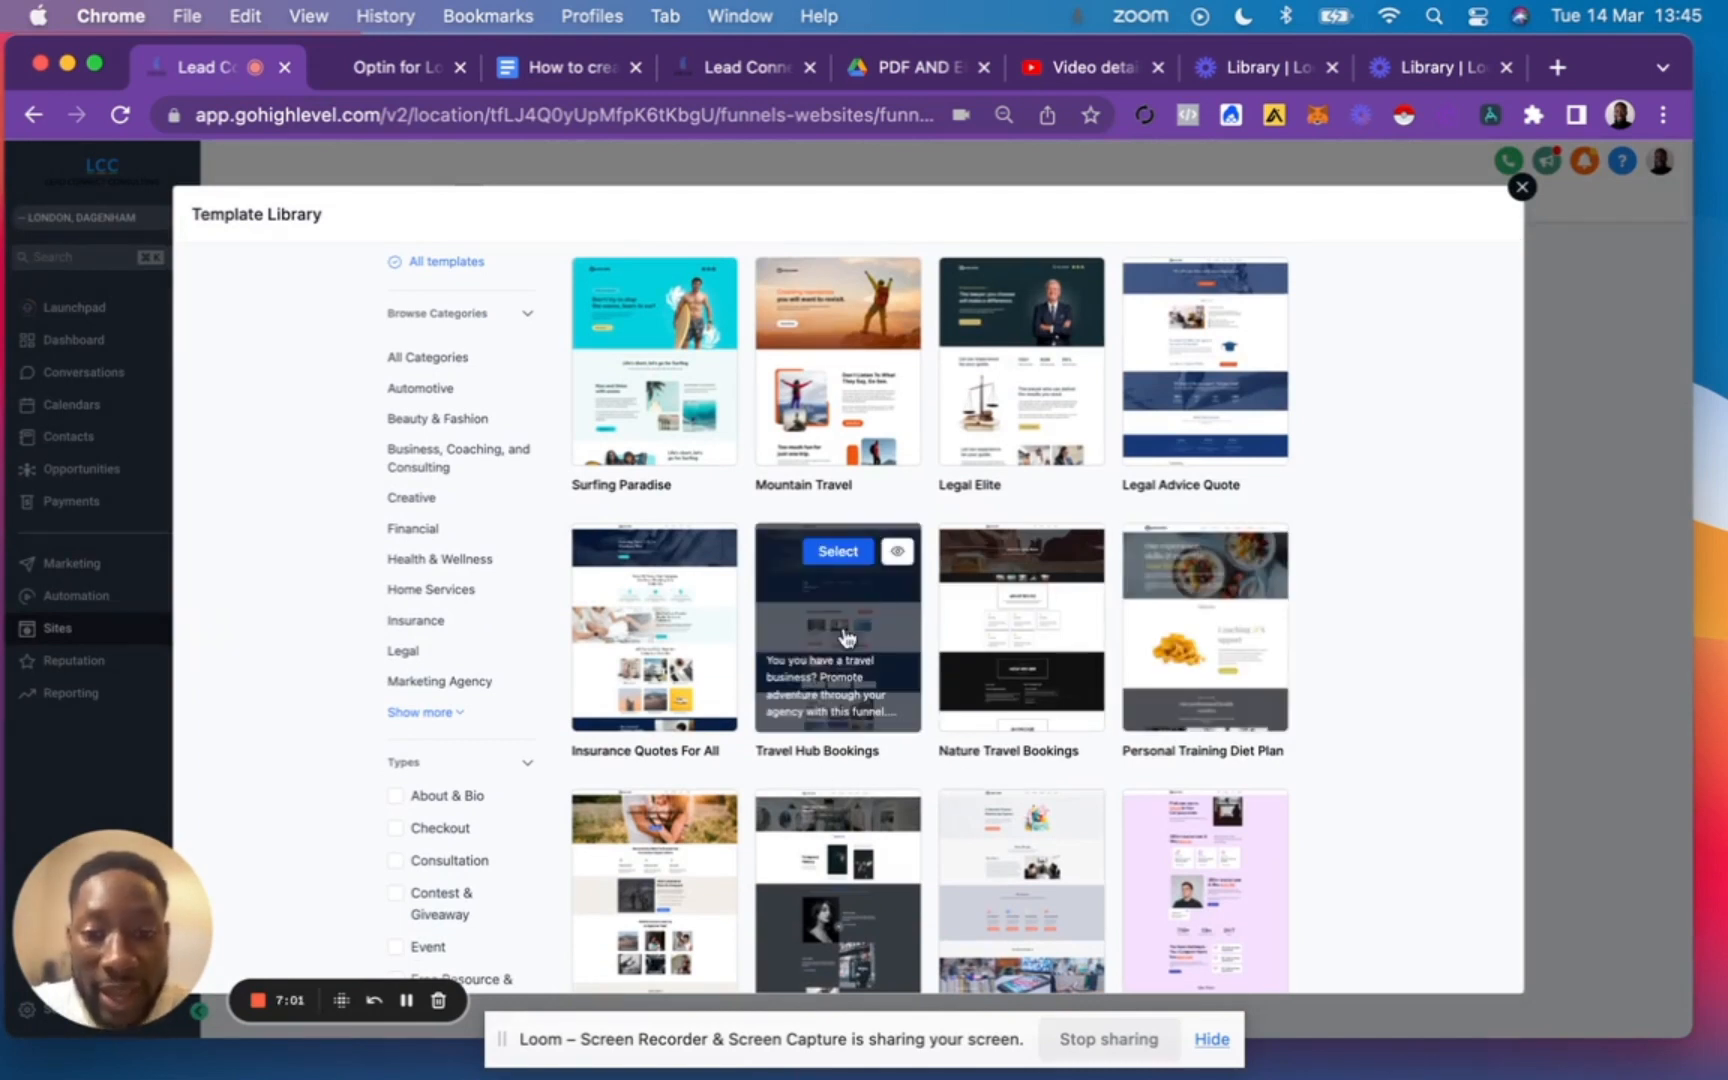
{"action": "left_click", "coordinate": [417, 465]}
{"action": "mouse_move", "coordinate": [877, 569]}
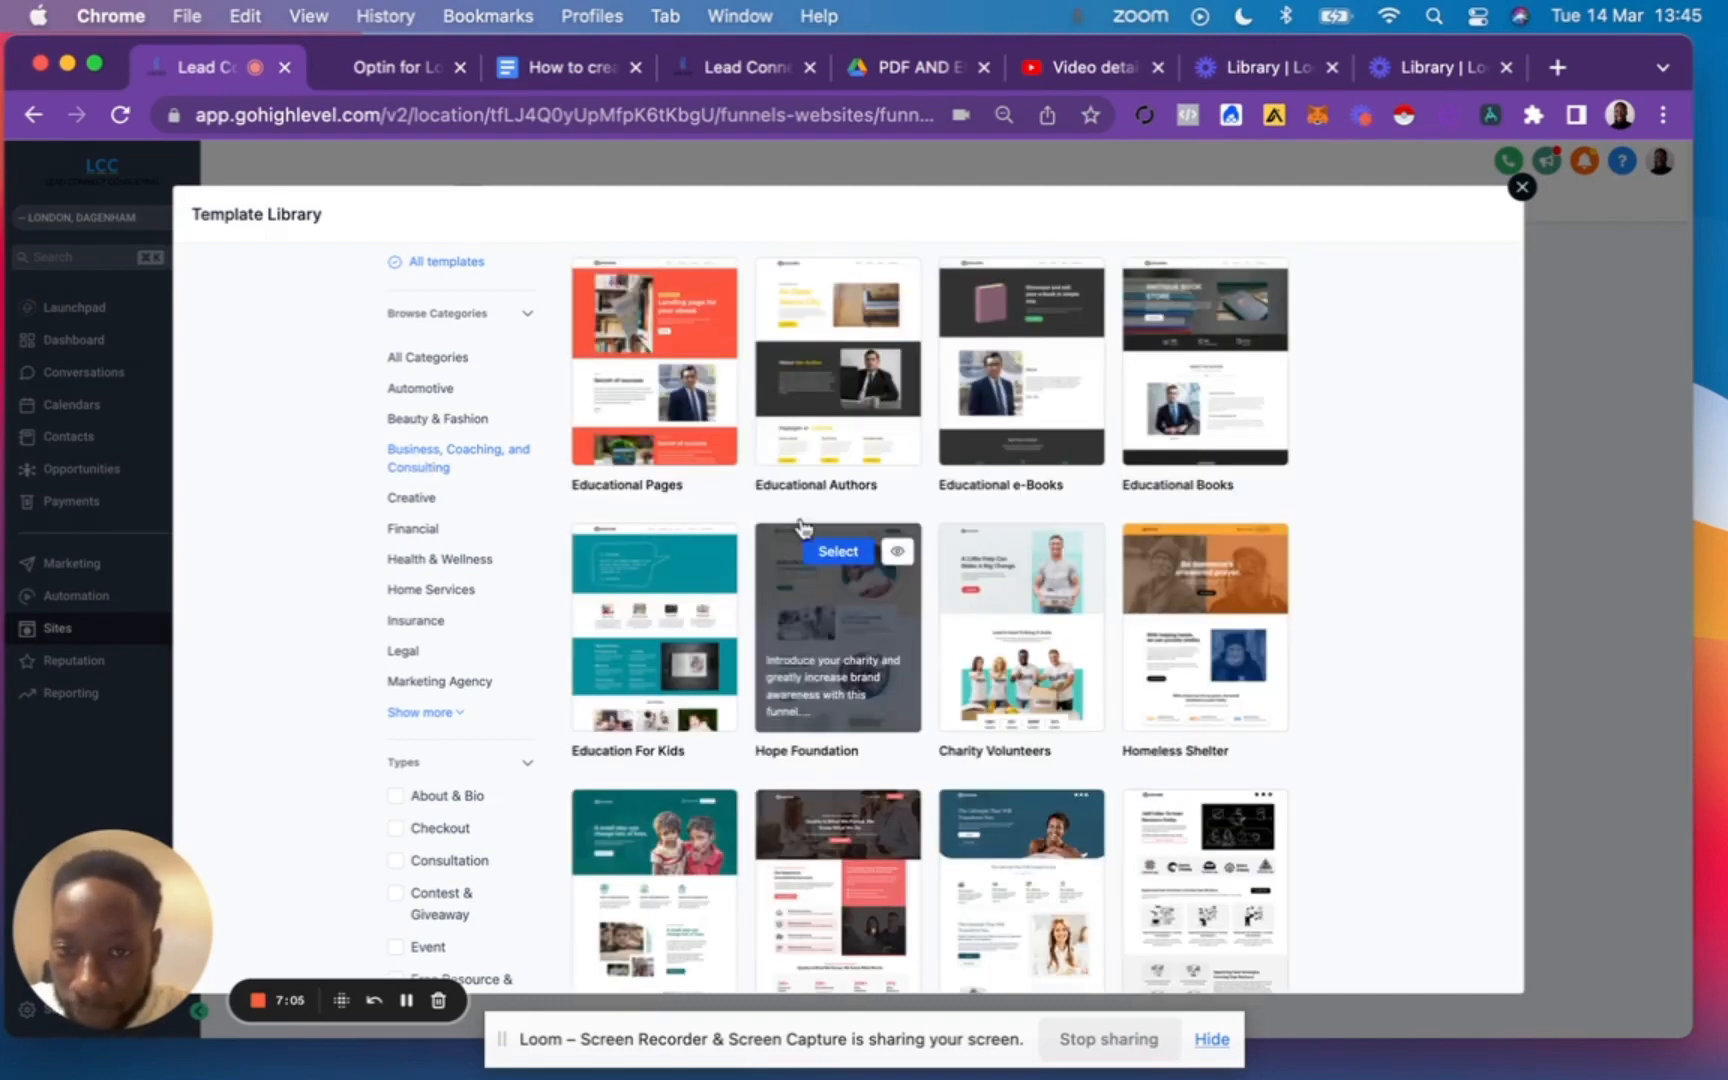
{"action": "scroll", "coordinate": [1122, 490], "scroll_direction": "up", "scroll_amount": 1}
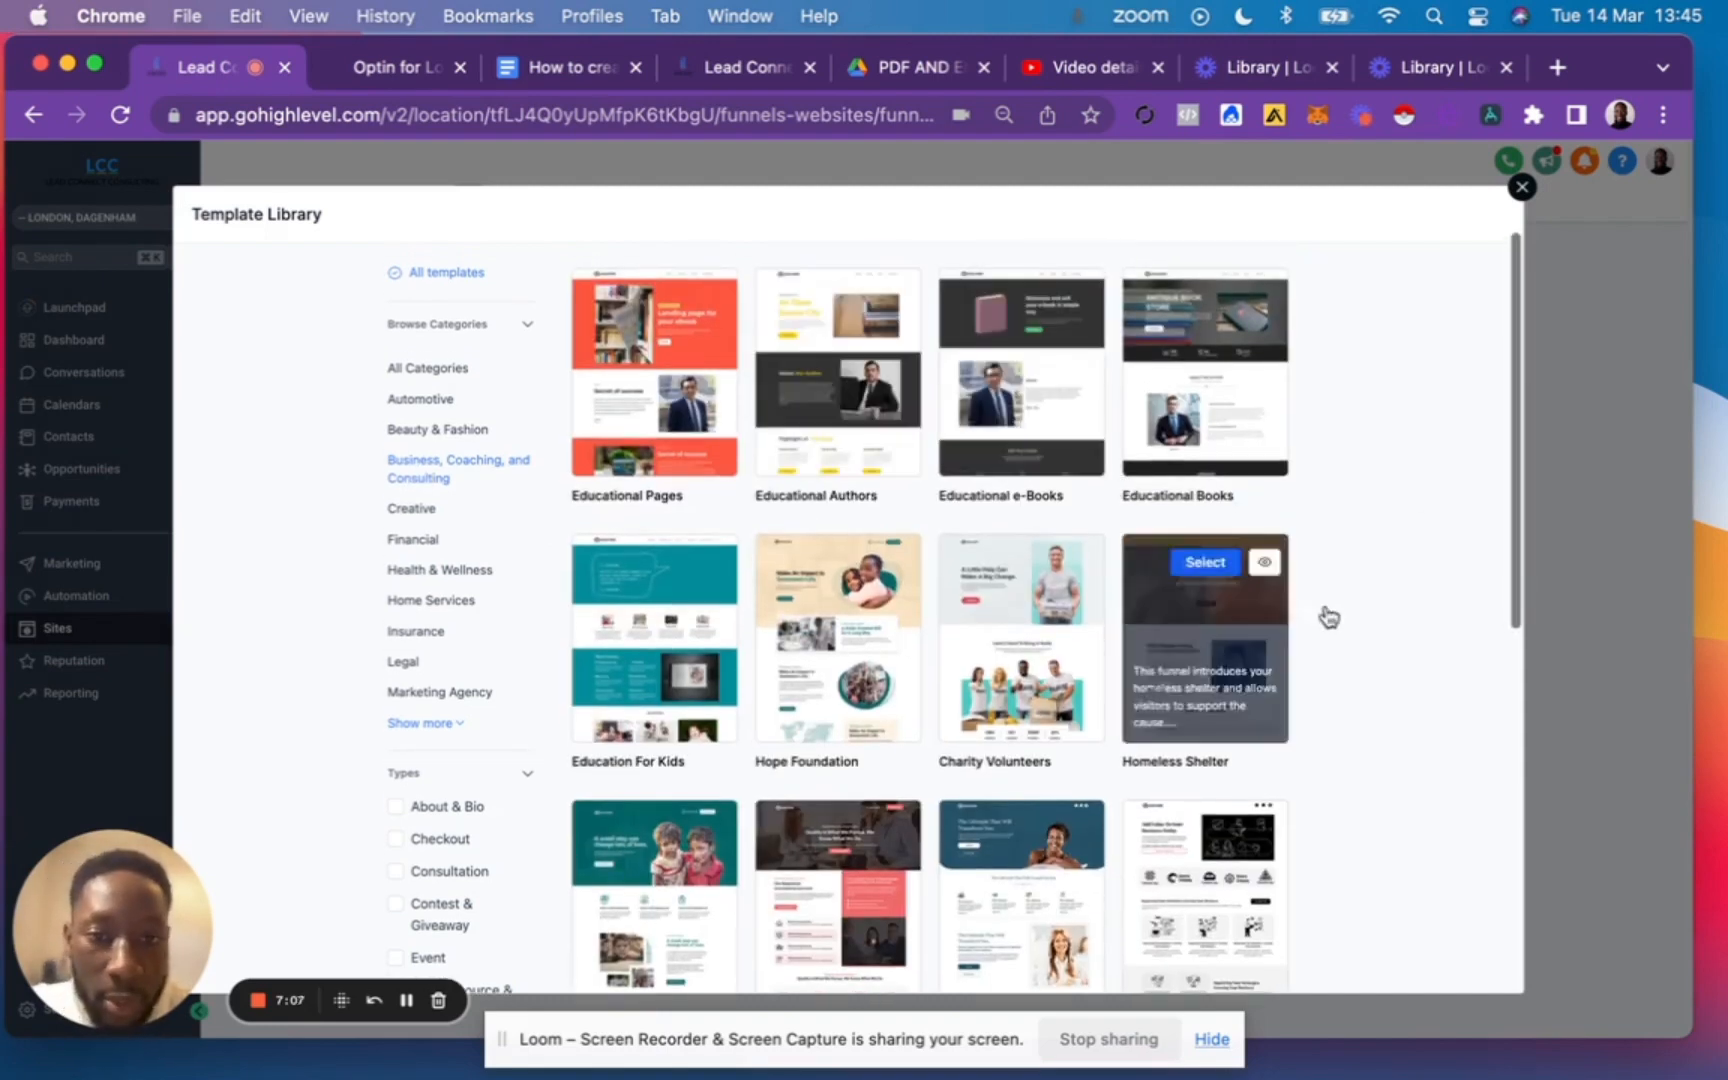
{"action": "mouse_move", "coordinate": [1240, 388]}
{"action": "left_click", "coordinate": [1265, 299]}
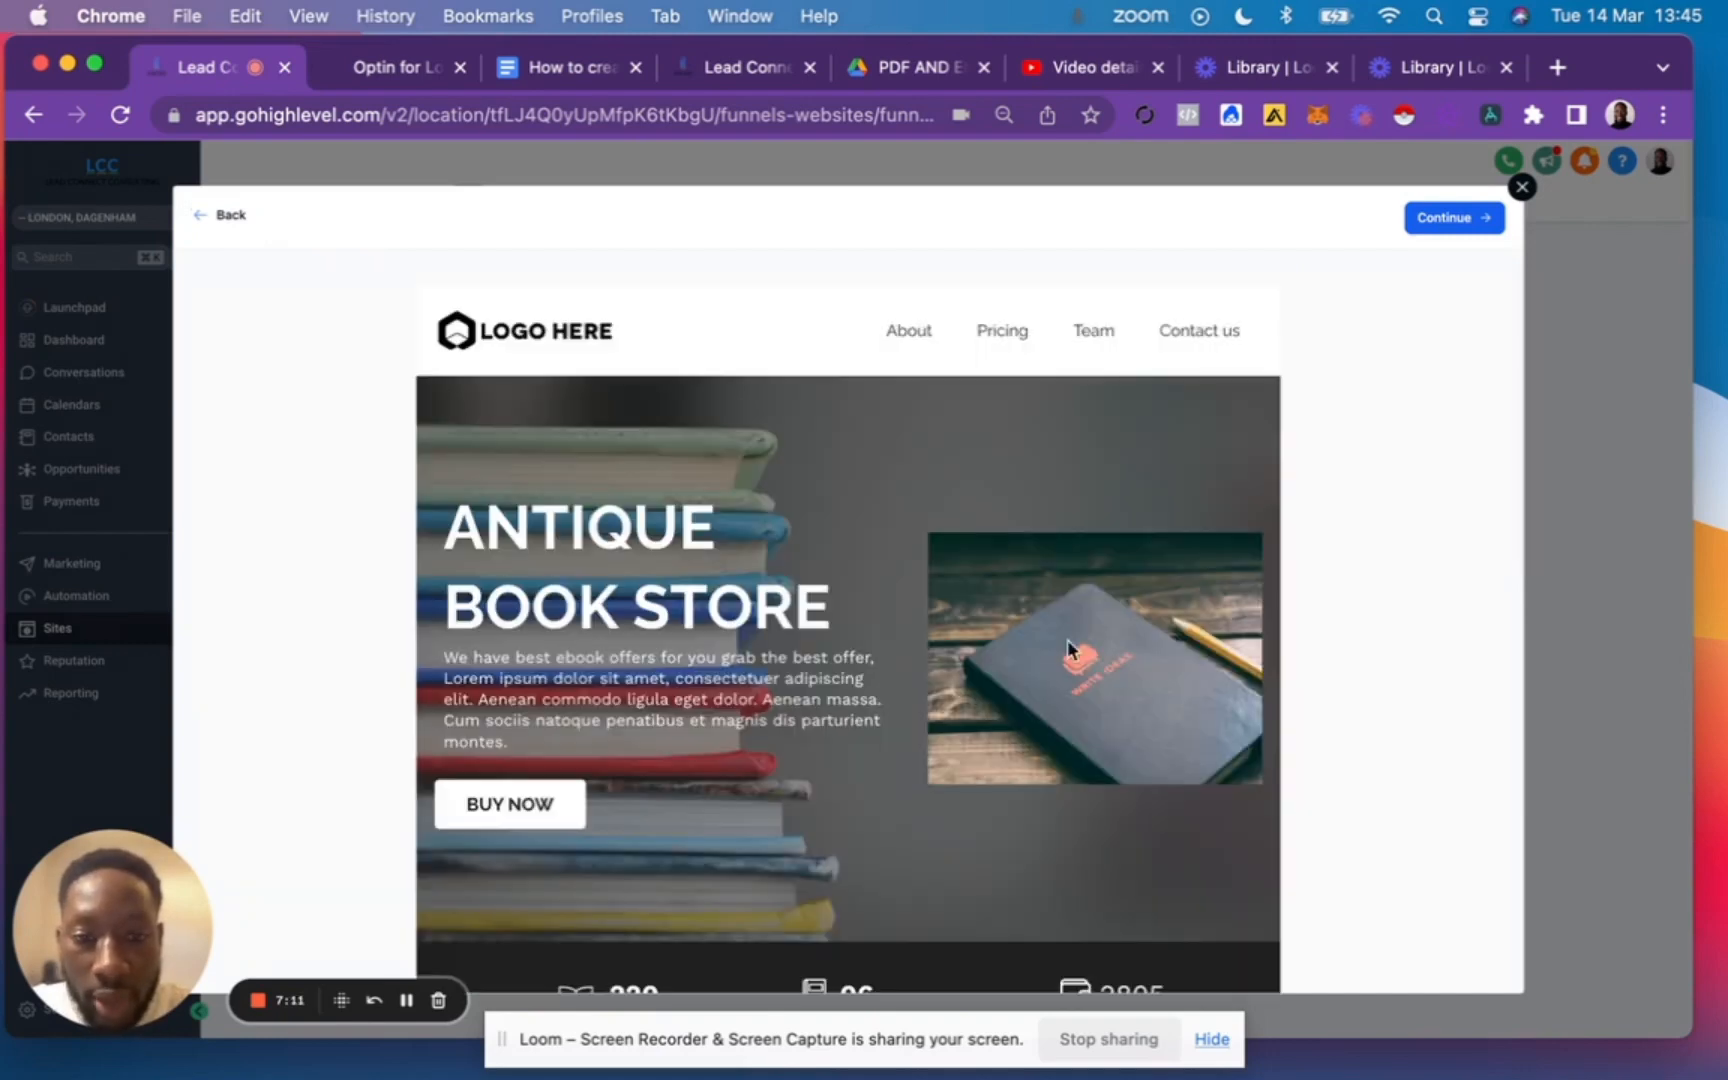
{"action": "scroll", "coordinate": [1066, 646], "scroll_direction": "down", "scroll_amount": 15}
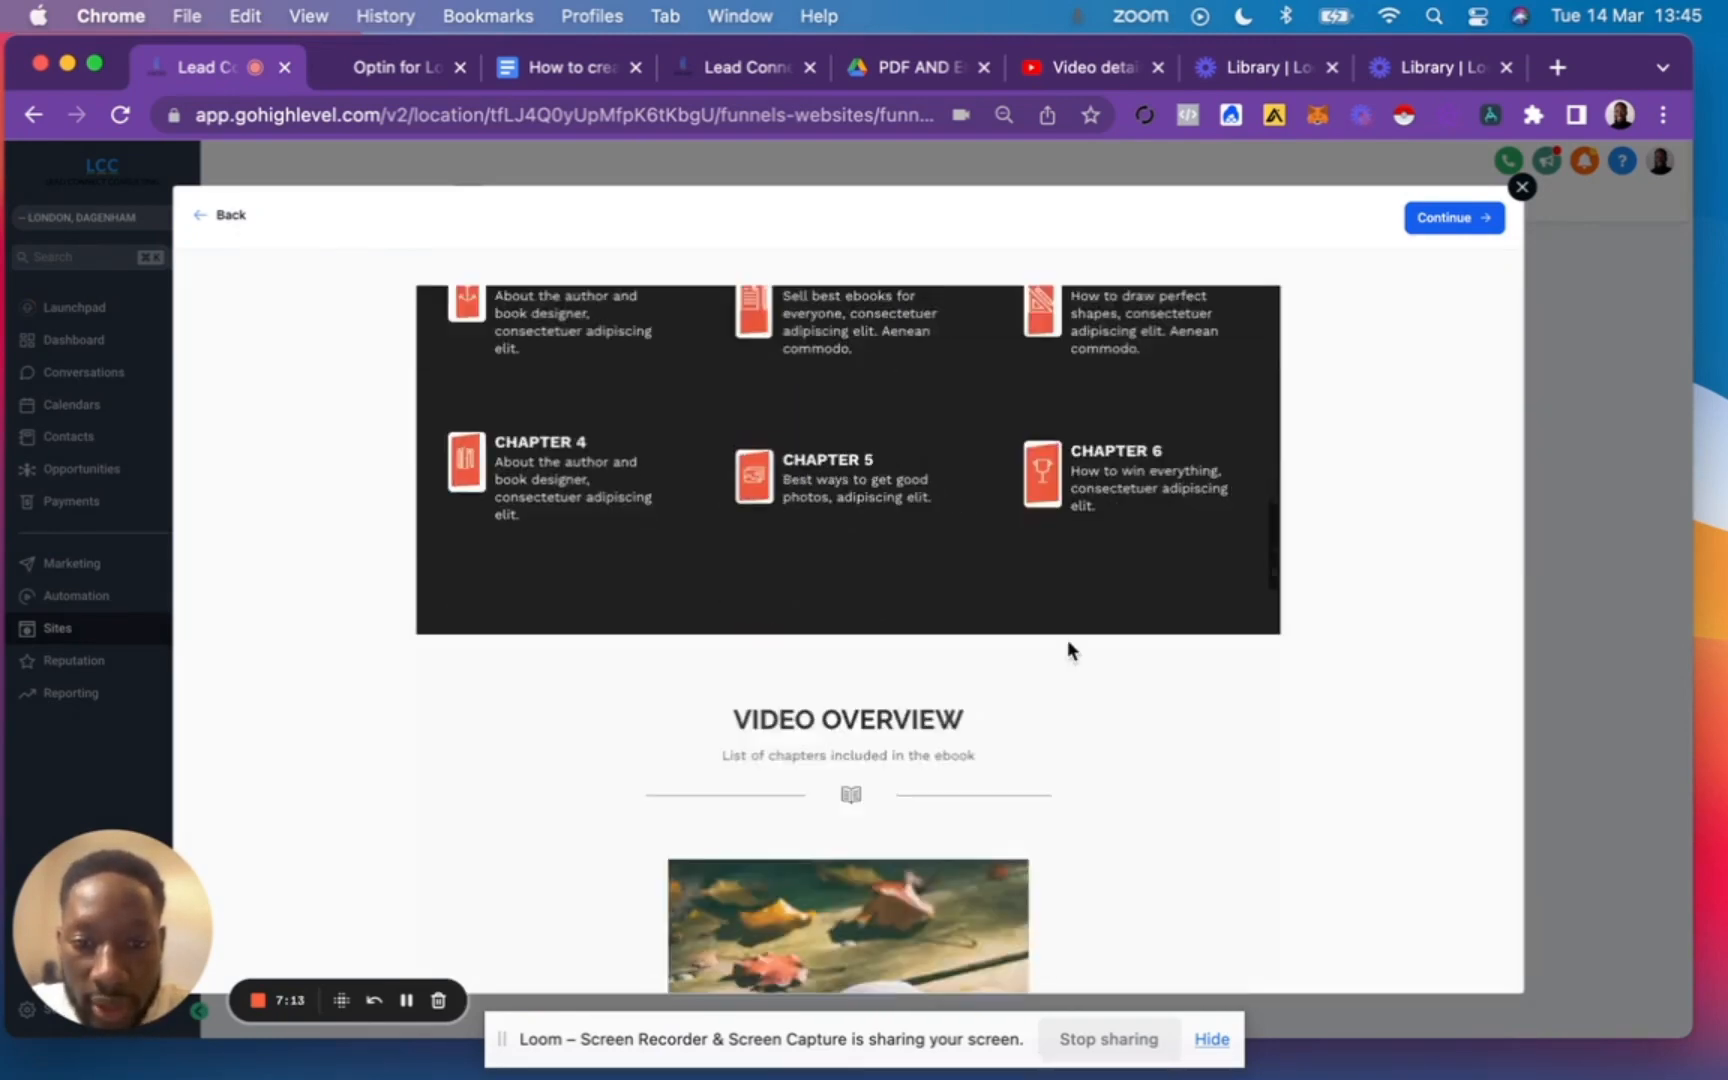
{"action": "scroll", "coordinate": [1066, 650], "scroll_direction": "down", "scroll_amount": 15}
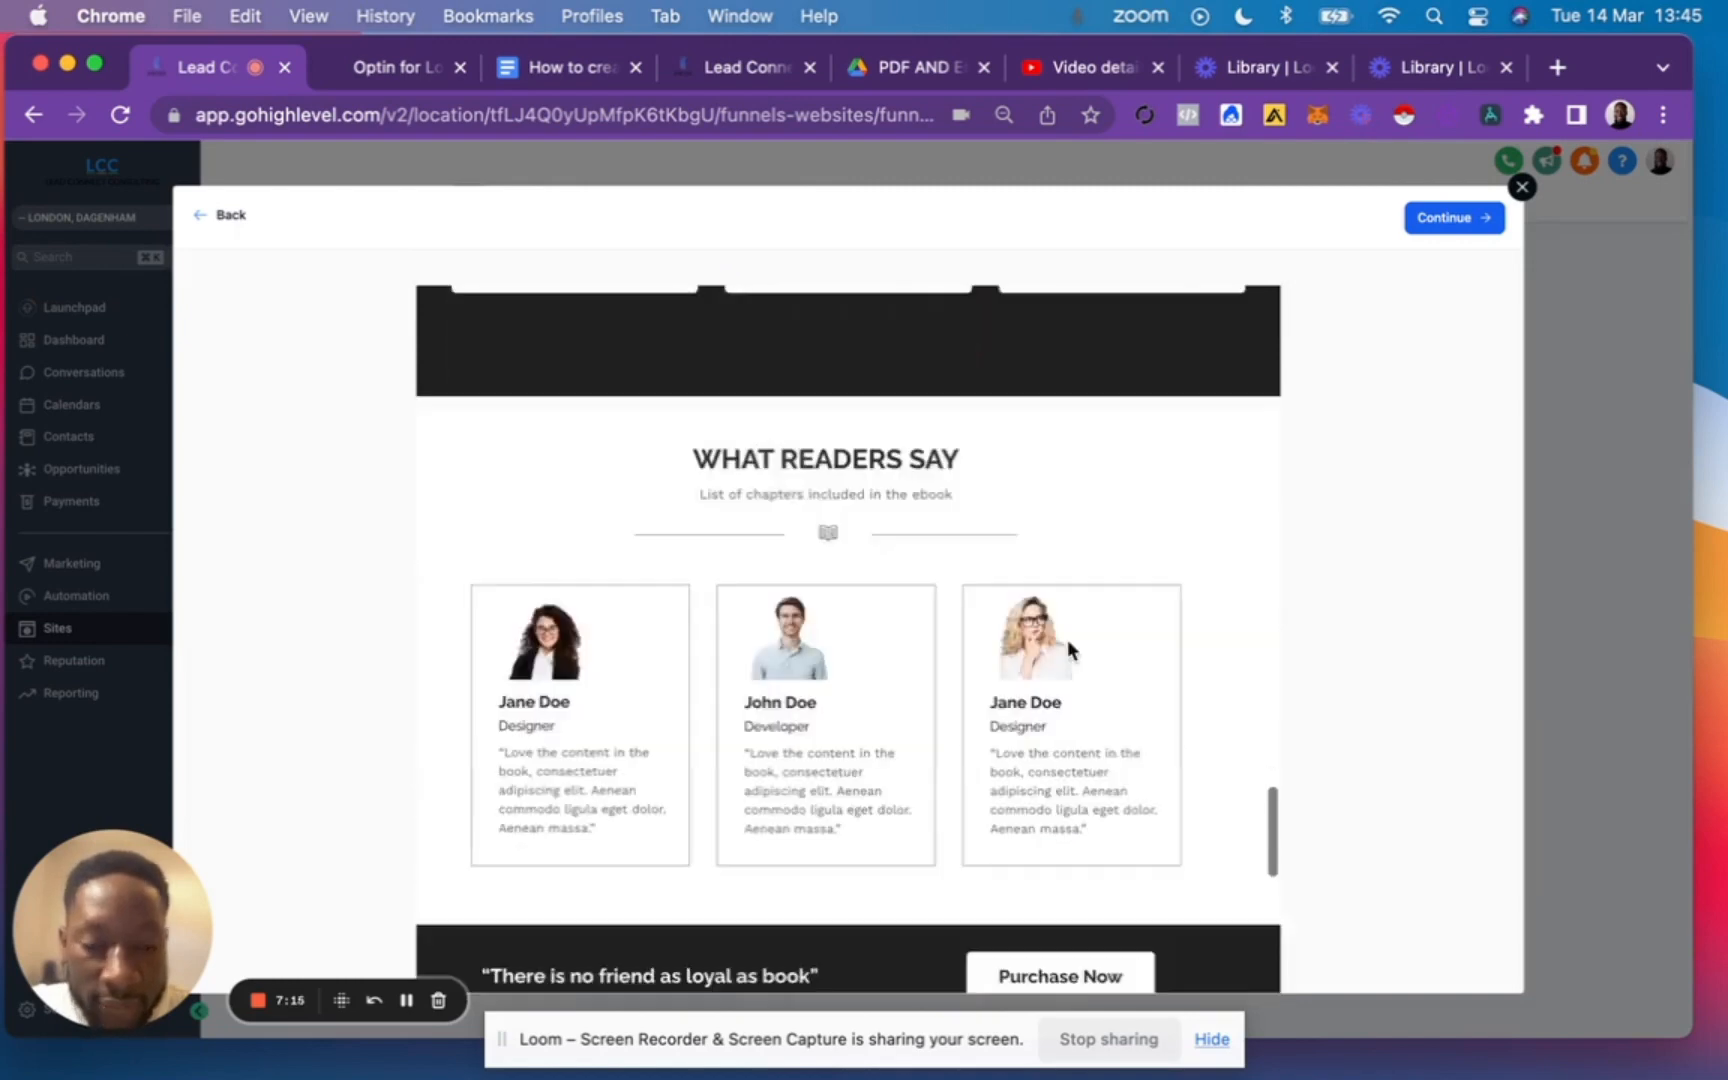
{"action": "scroll", "coordinate": [1068, 649], "scroll_direction": "down", "scroll_amount": 15}
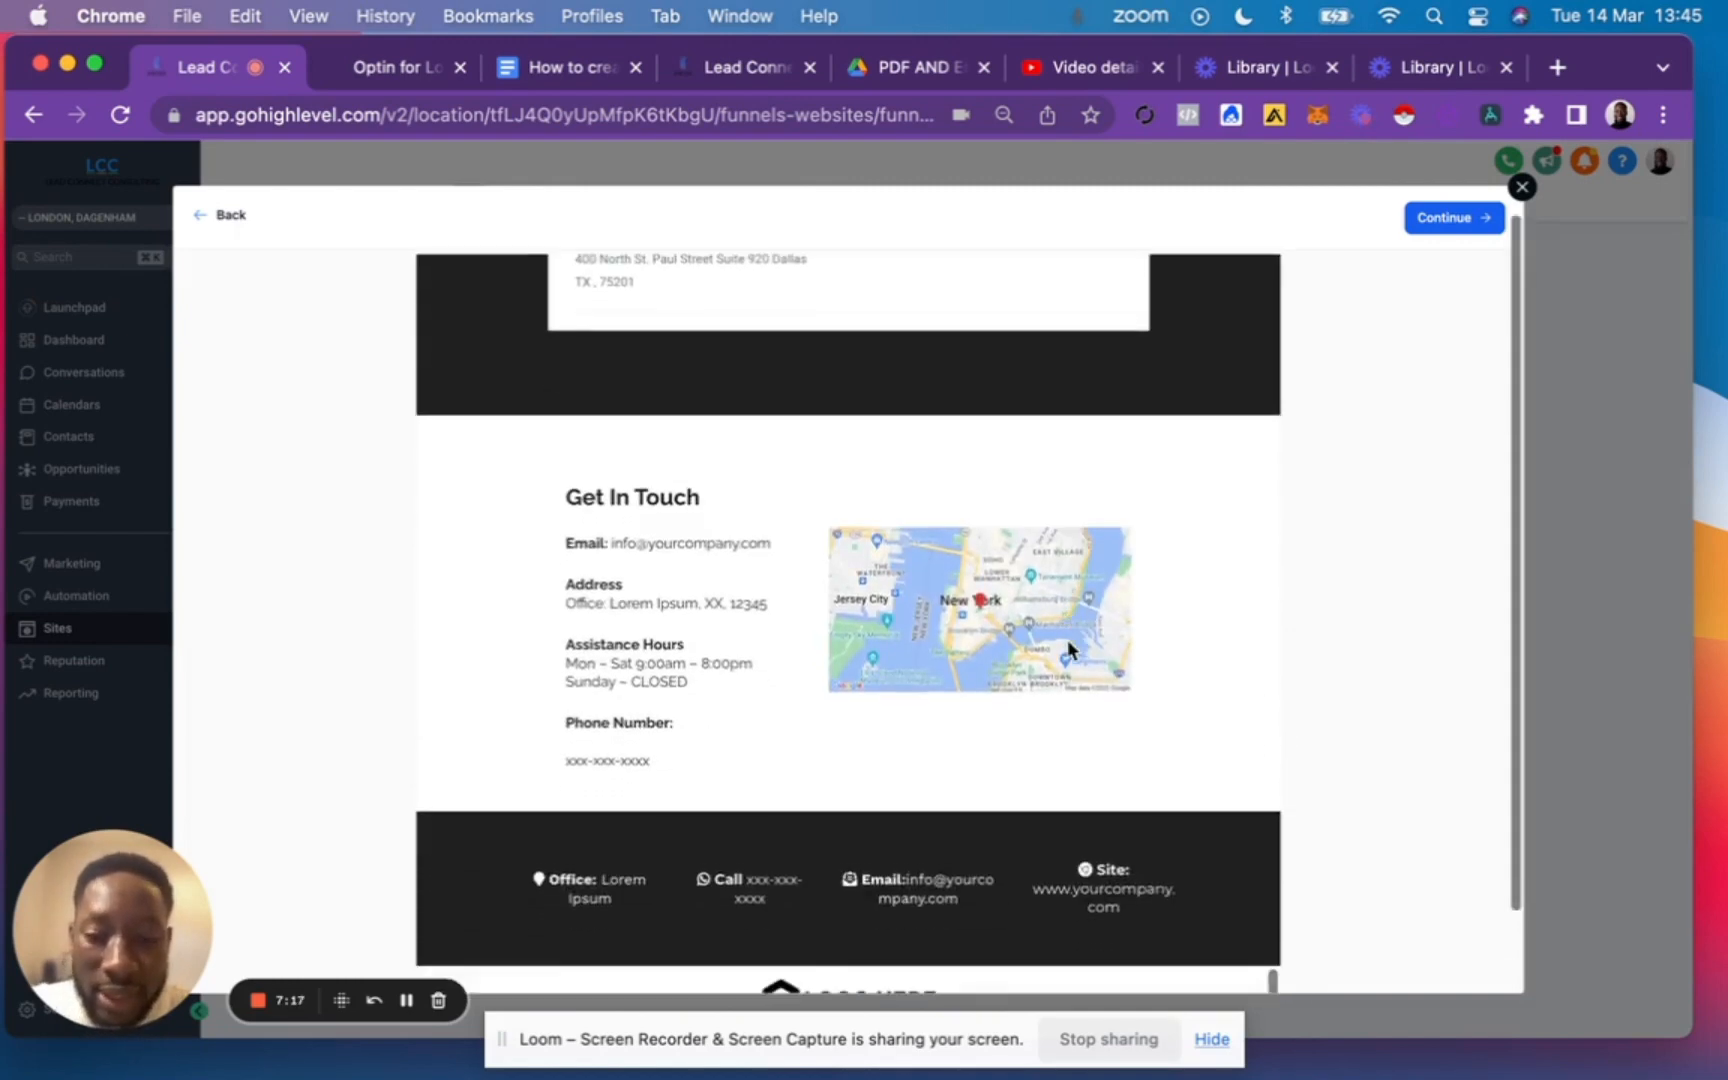
{"action": "scroll", "coordinate": [1067, 648], "scroll_direction": "down", "scroll_amount": 2}
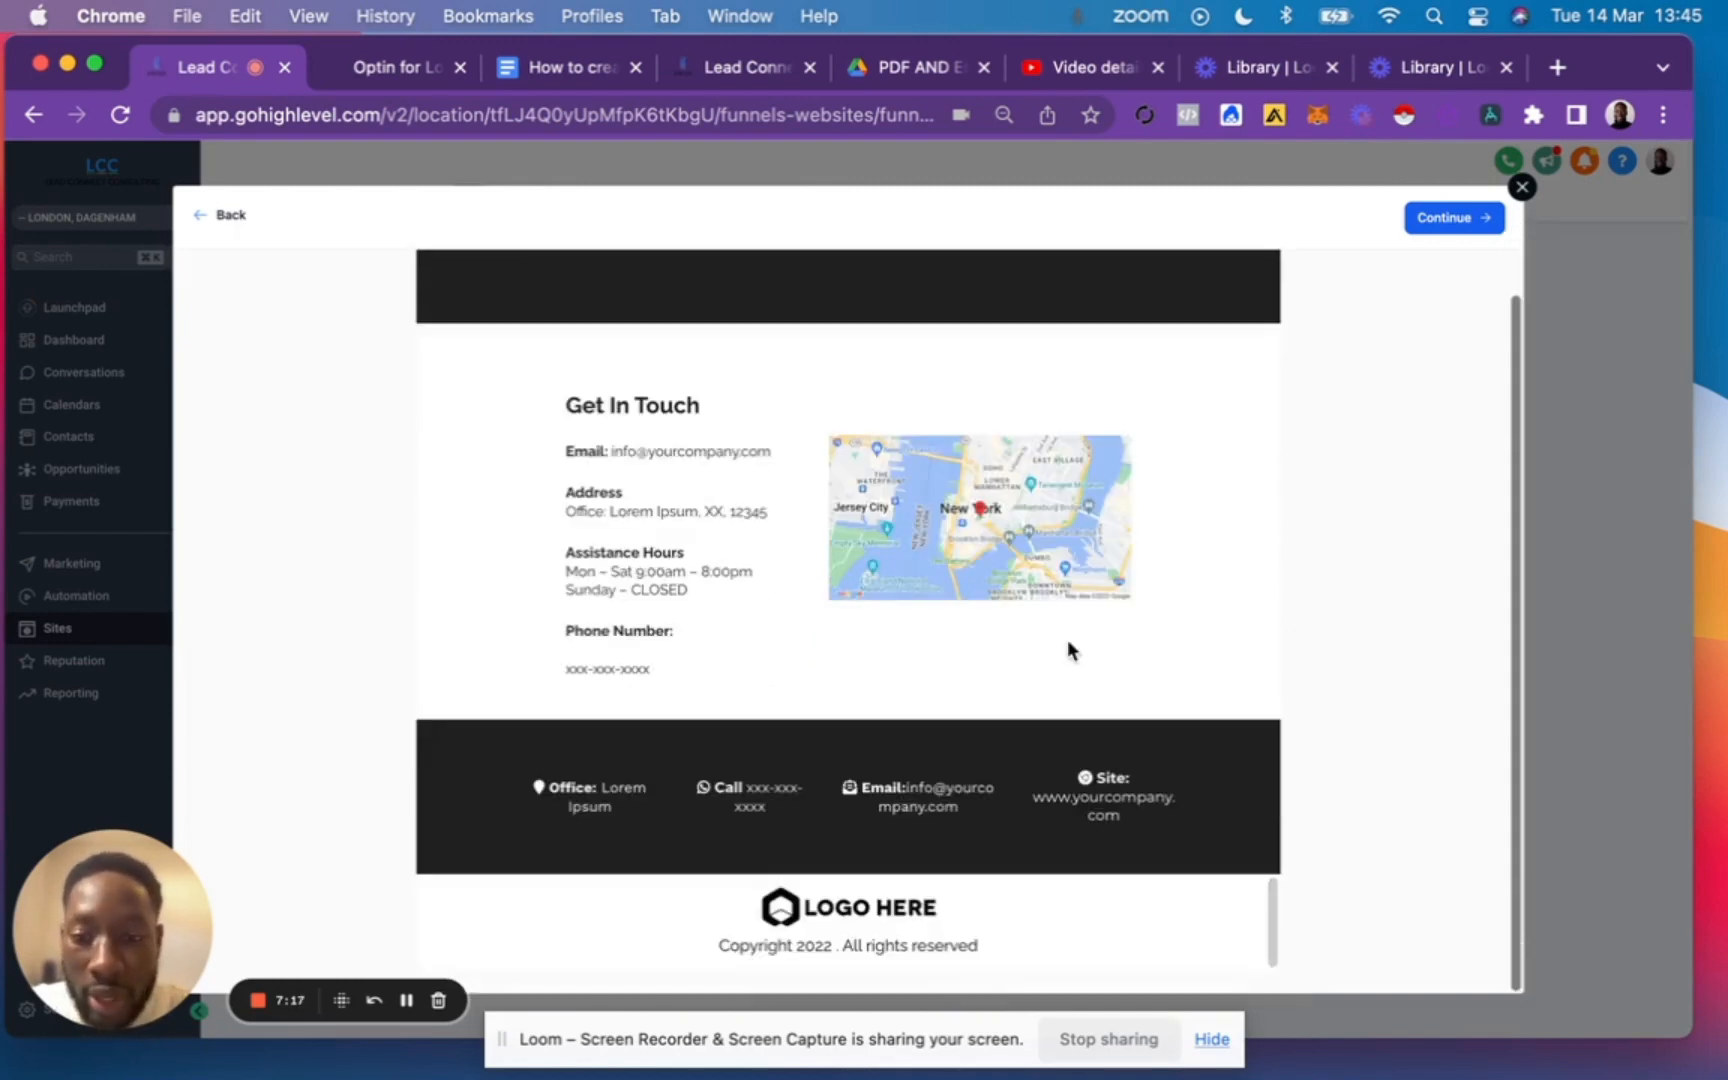
Accept the template's image-rights agreement and get the Educational Books template as a new funnel.
{"action": "left_click", "coordinate": [1452, 214]}
{"action": "left_click", "coordinate": [1164, 265]}
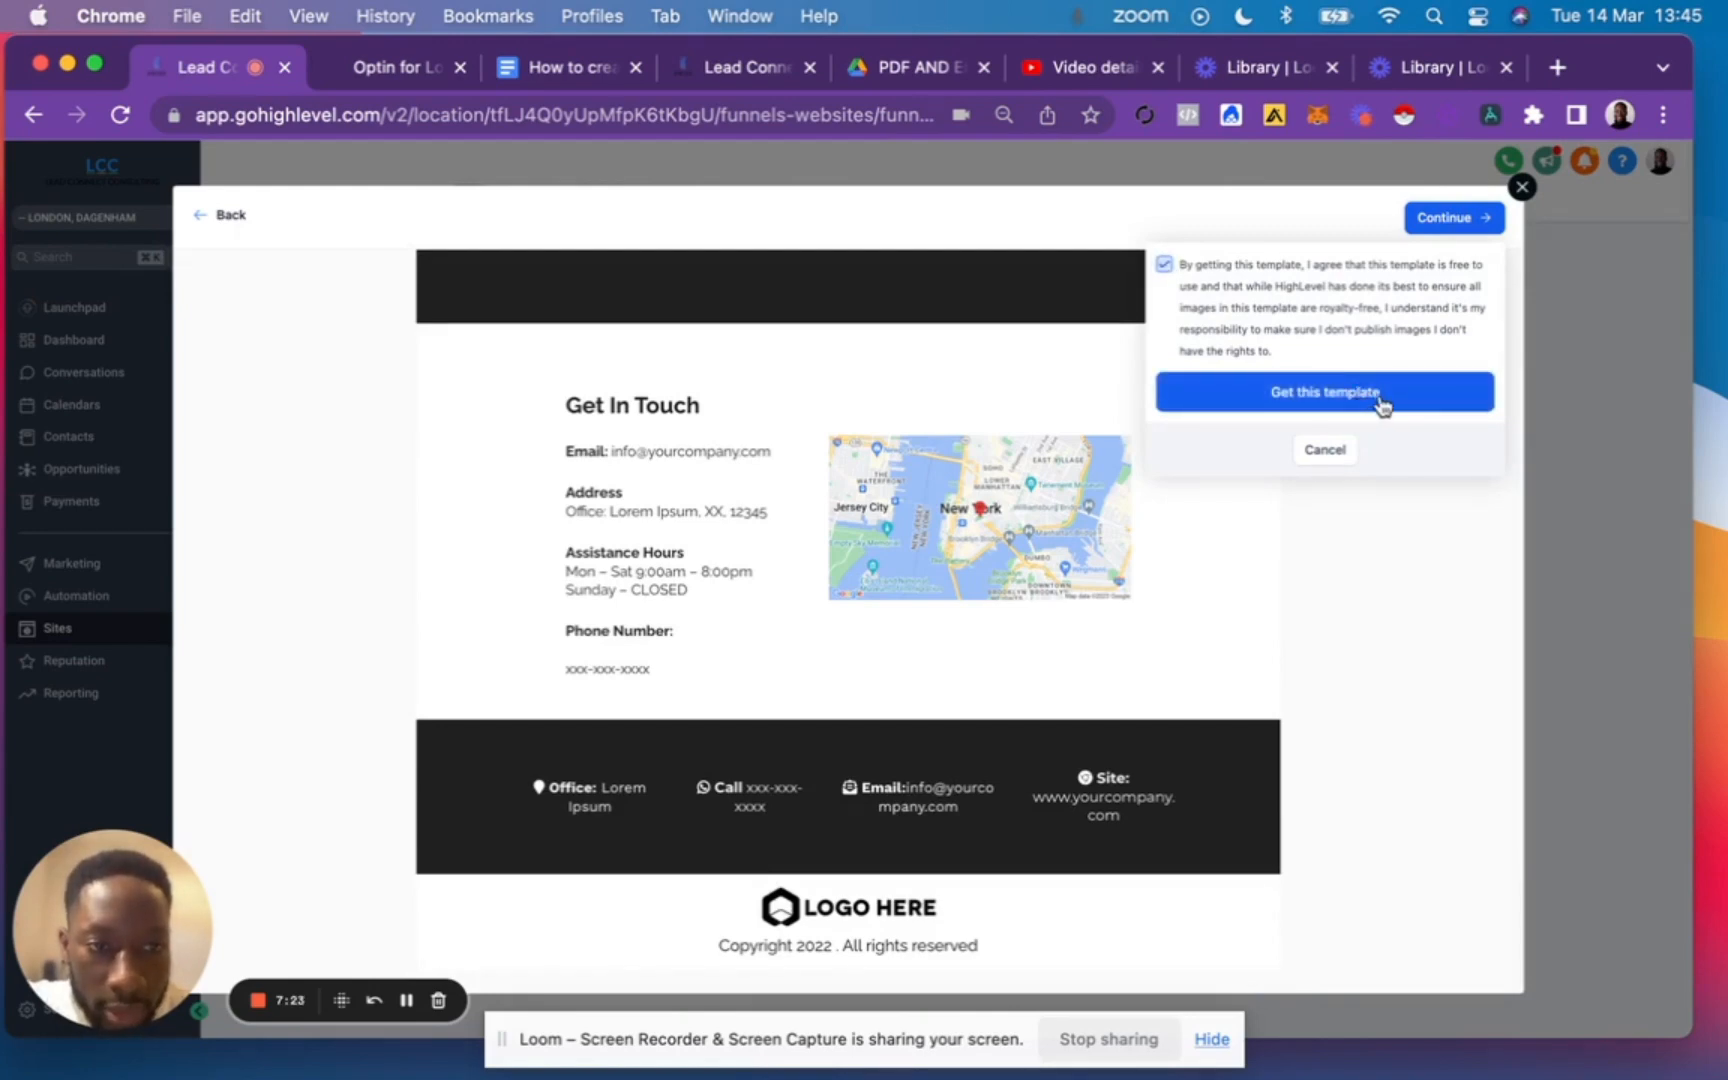
{"action": "left_click", "coordinate": [1380, 400]}
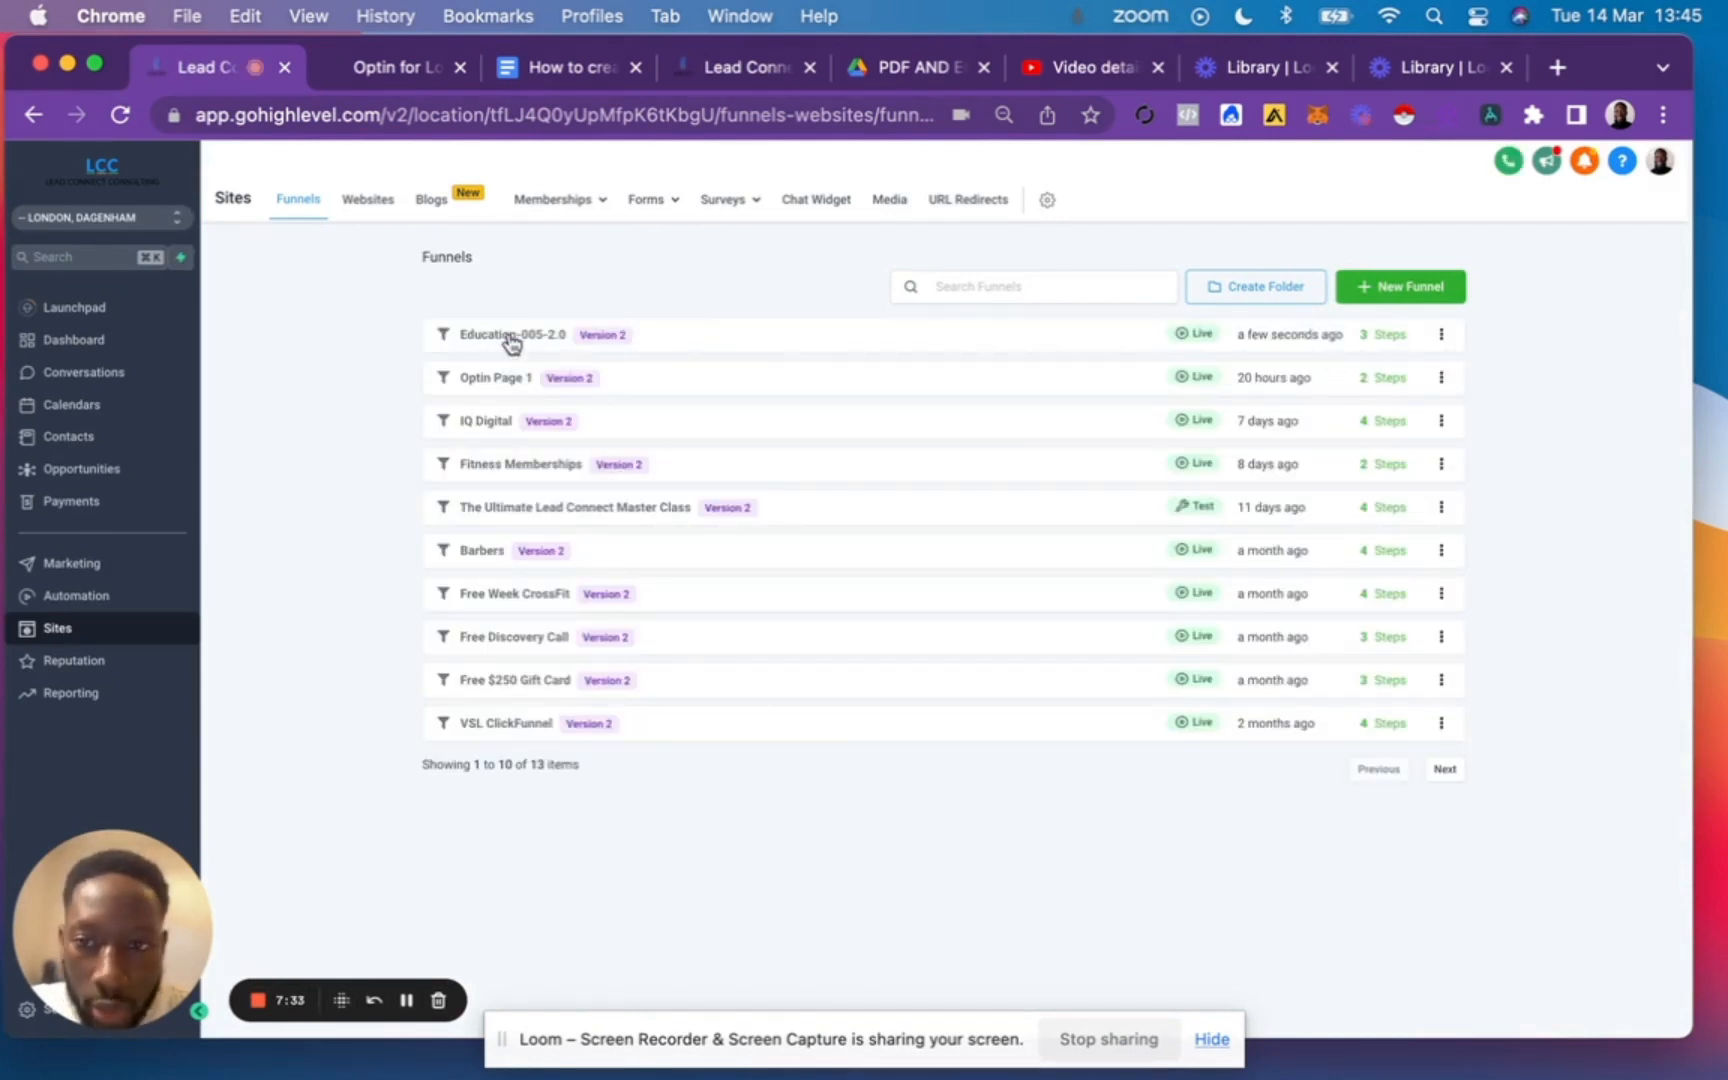
Rename the new Education-005-2.0 funnel as "Business Coaches" in its settings and save.
{"action": "left_click", "coordinate": [511, 338]}
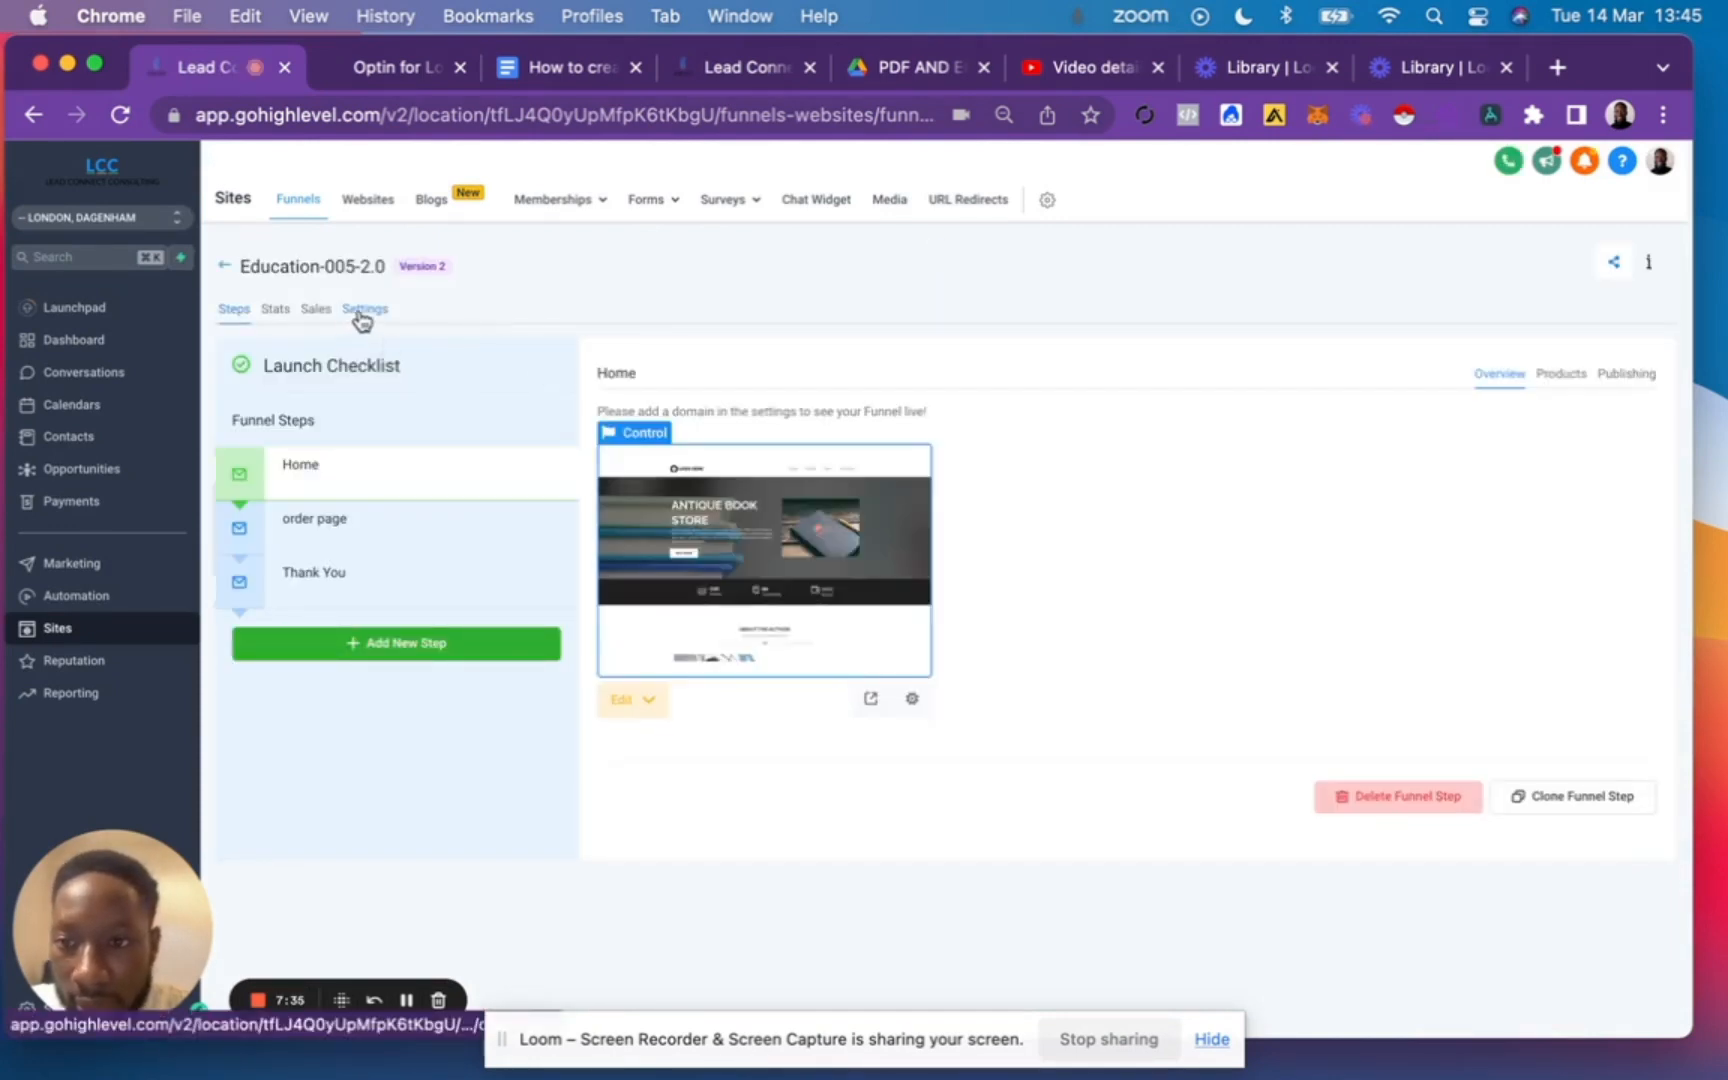
{"action": "left_click", "coordinate": [360, 312]}
{"action": "triple_click", "coordinate": [484, 409]}
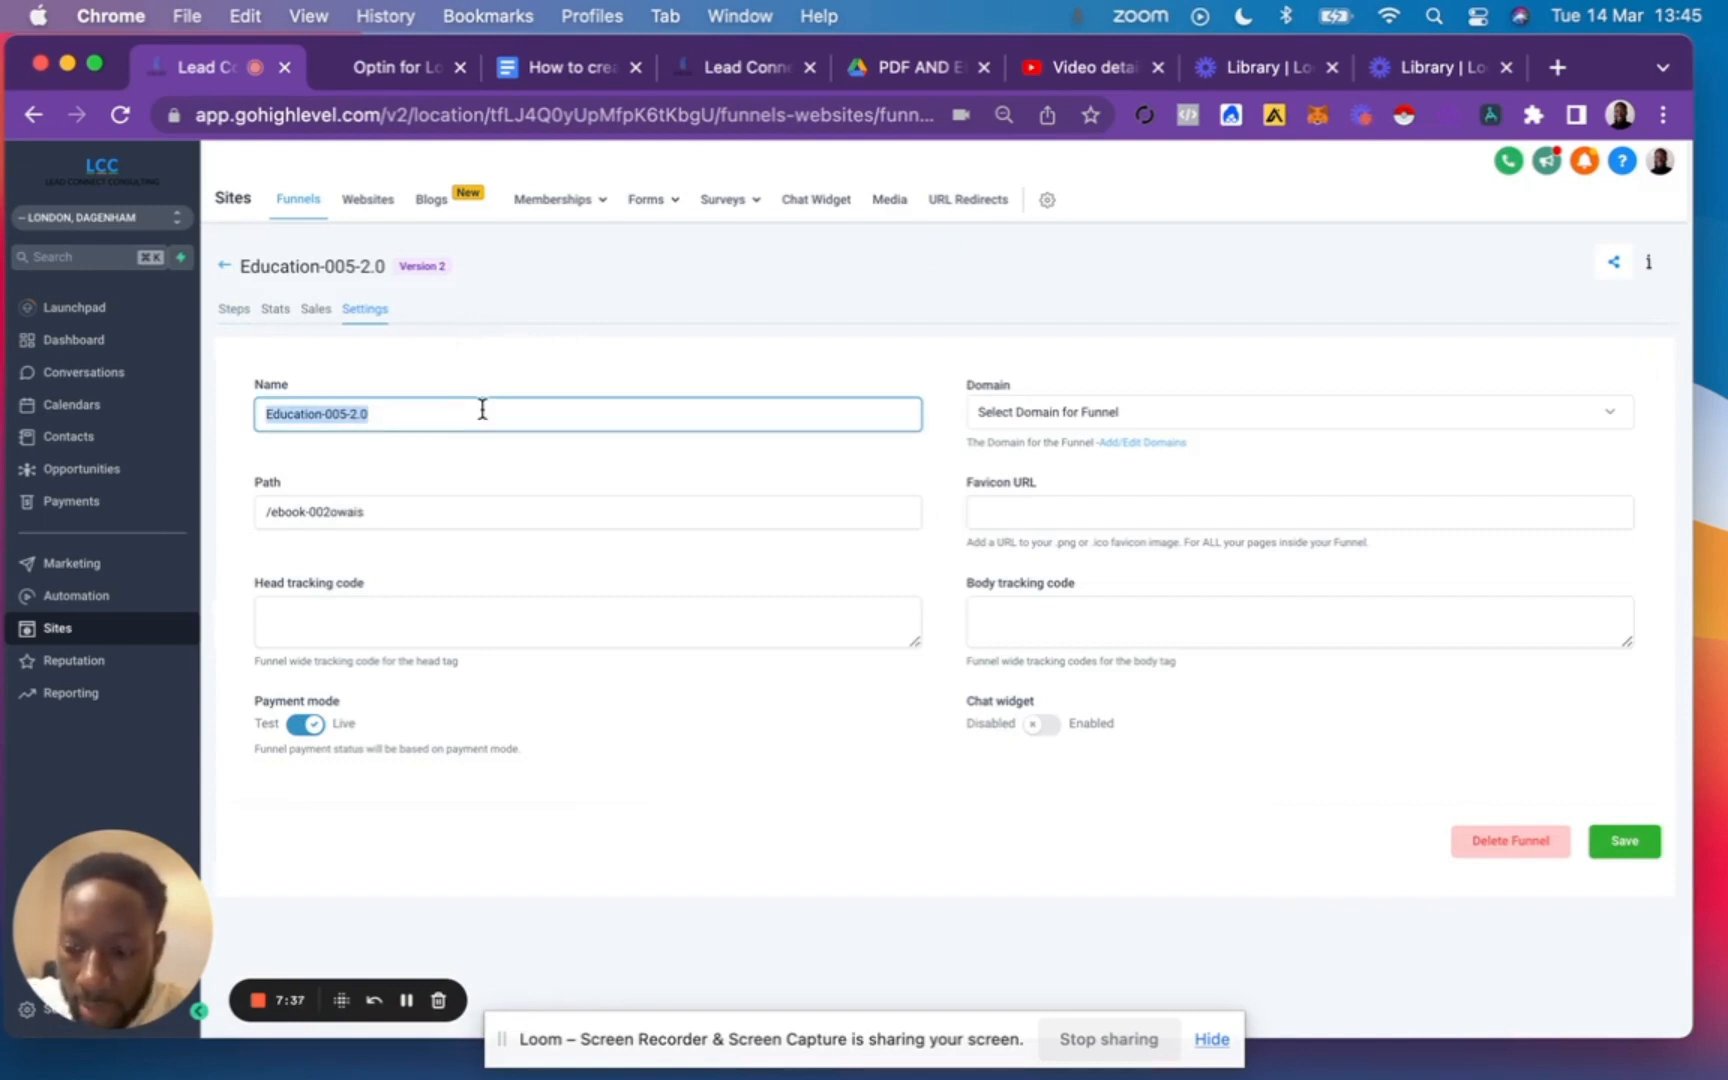
{"action": "type", "text": "Business Coaches"}
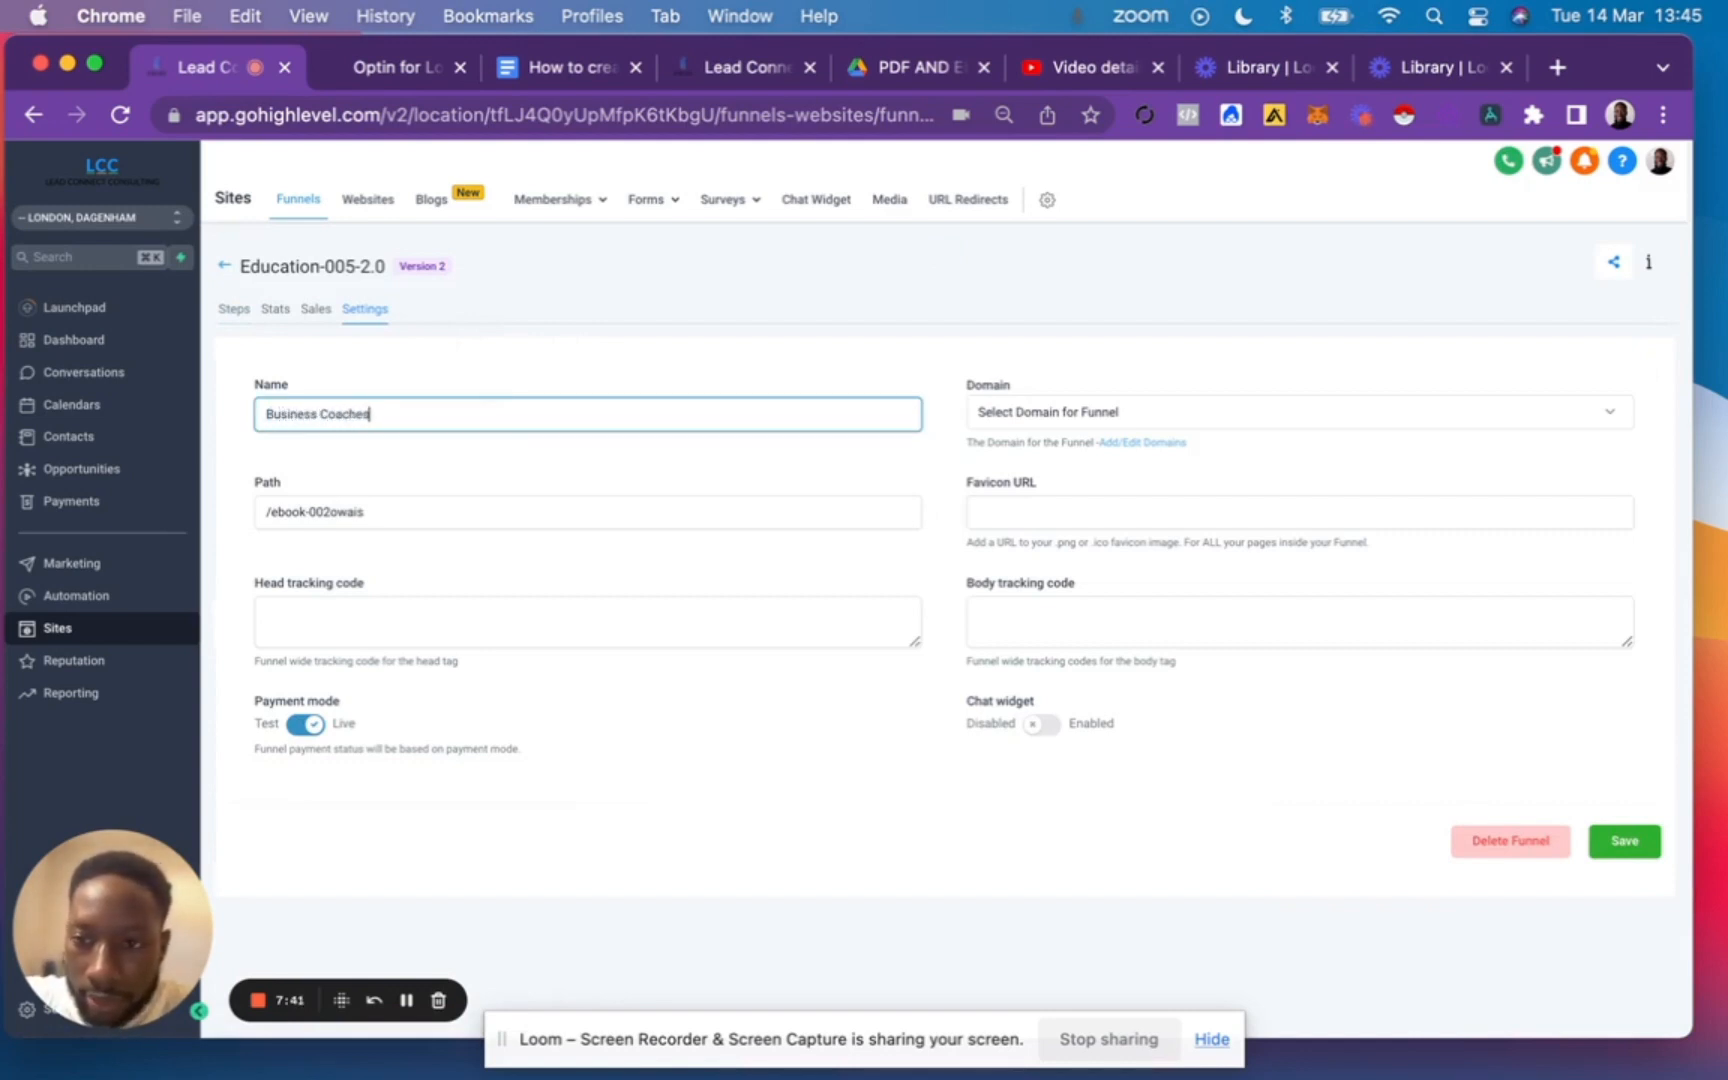
{"action": "left_click", "coordinate": [1625, 845]}
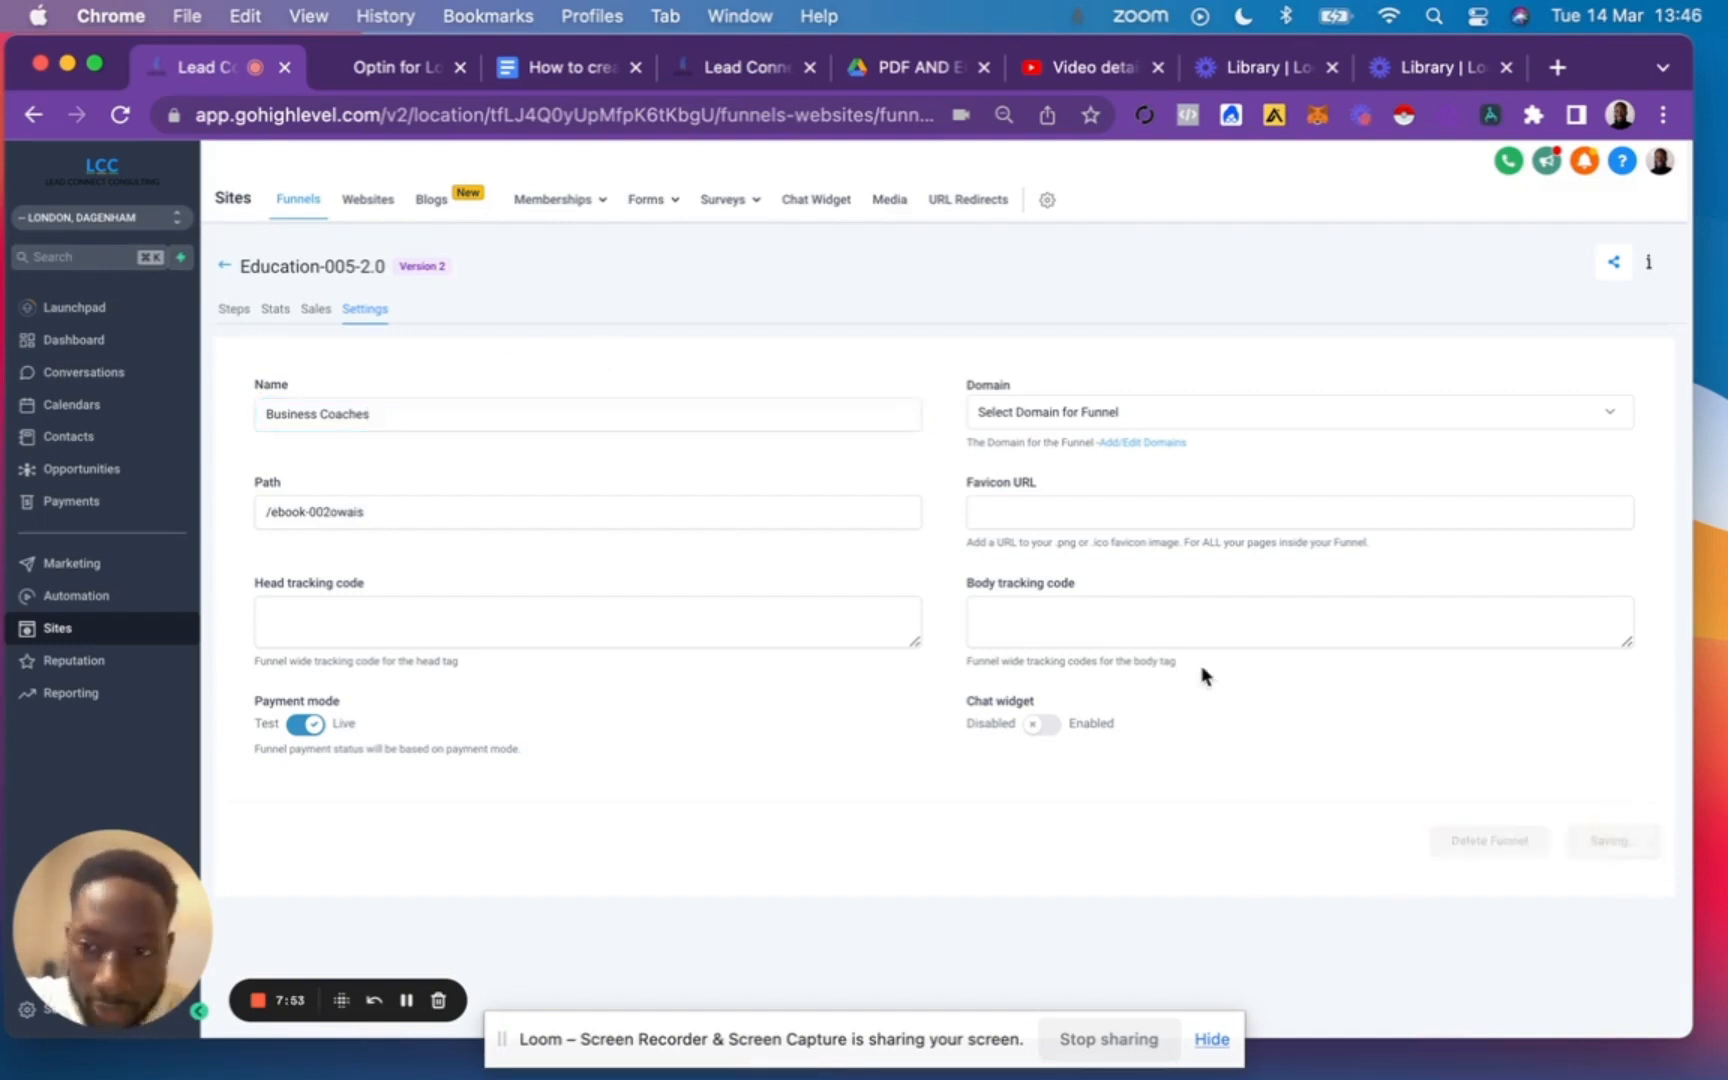
Open the Business Coaches funnel's Home page in the page editor and compare it with the example opt-in page.
{"action": "left_click", "coordinate": [227, 269]}
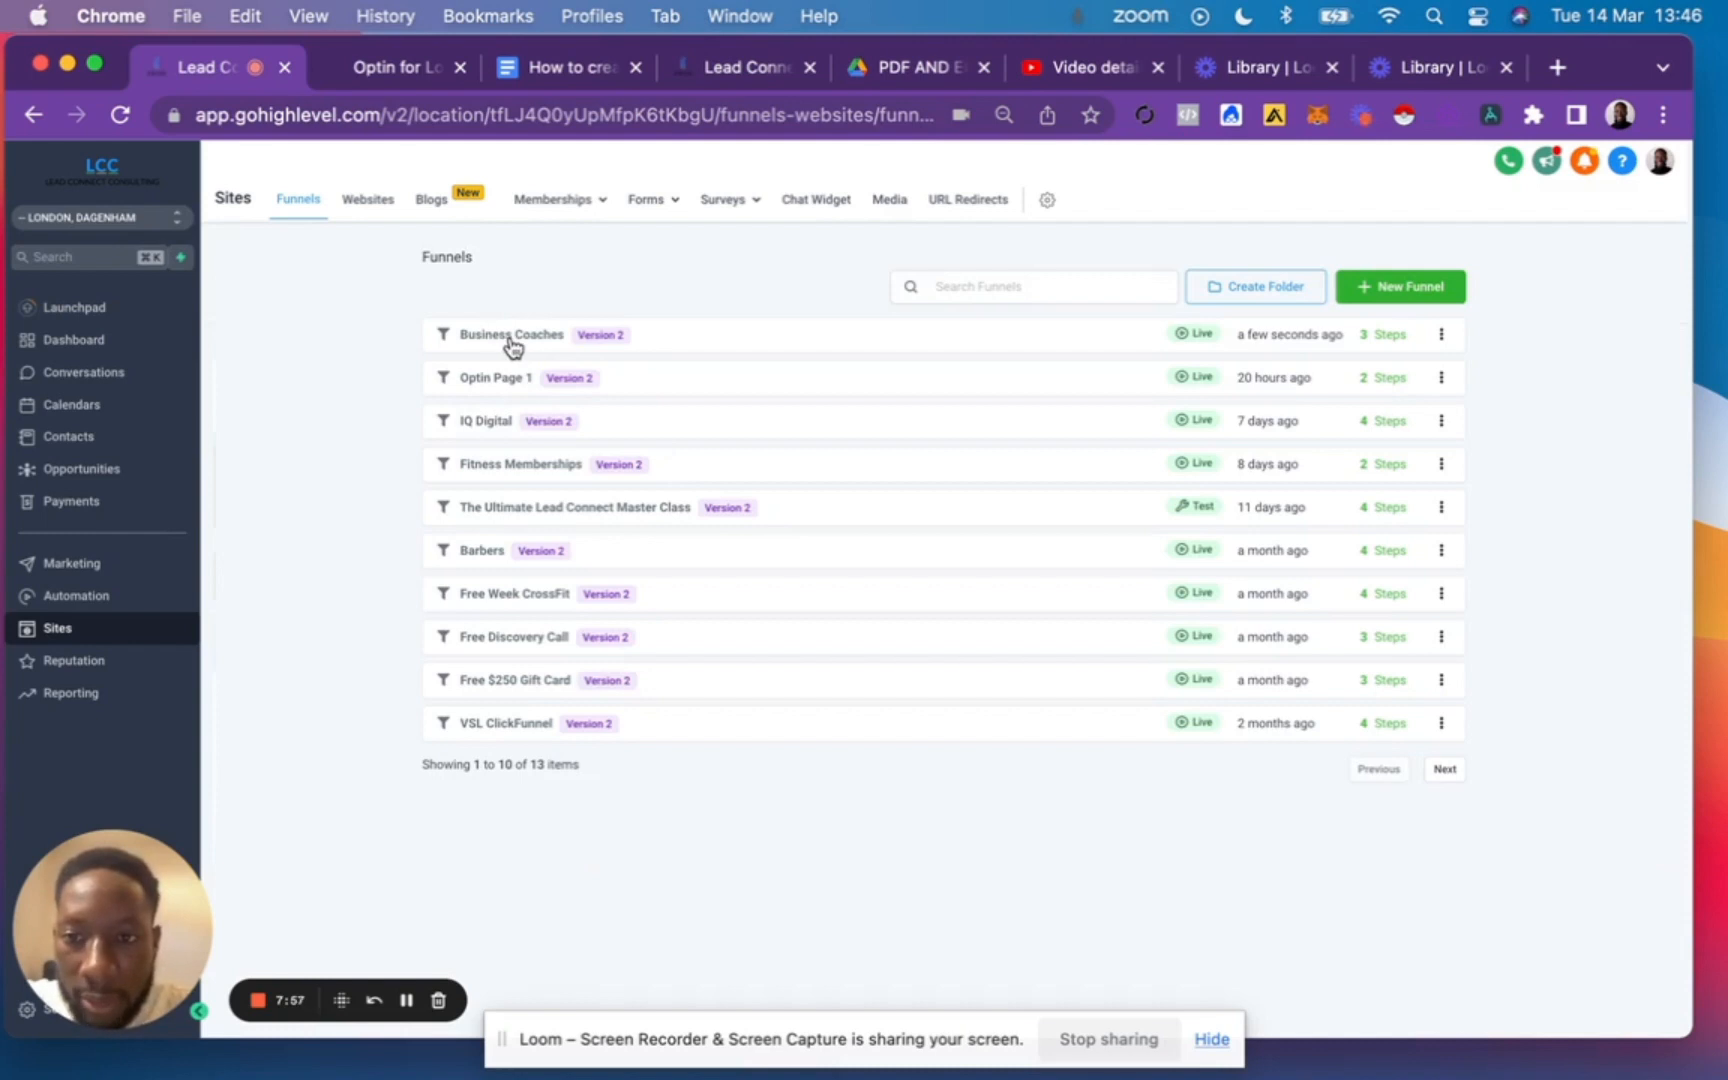
{"action": "left_click", "coordinate": [512, 338]}
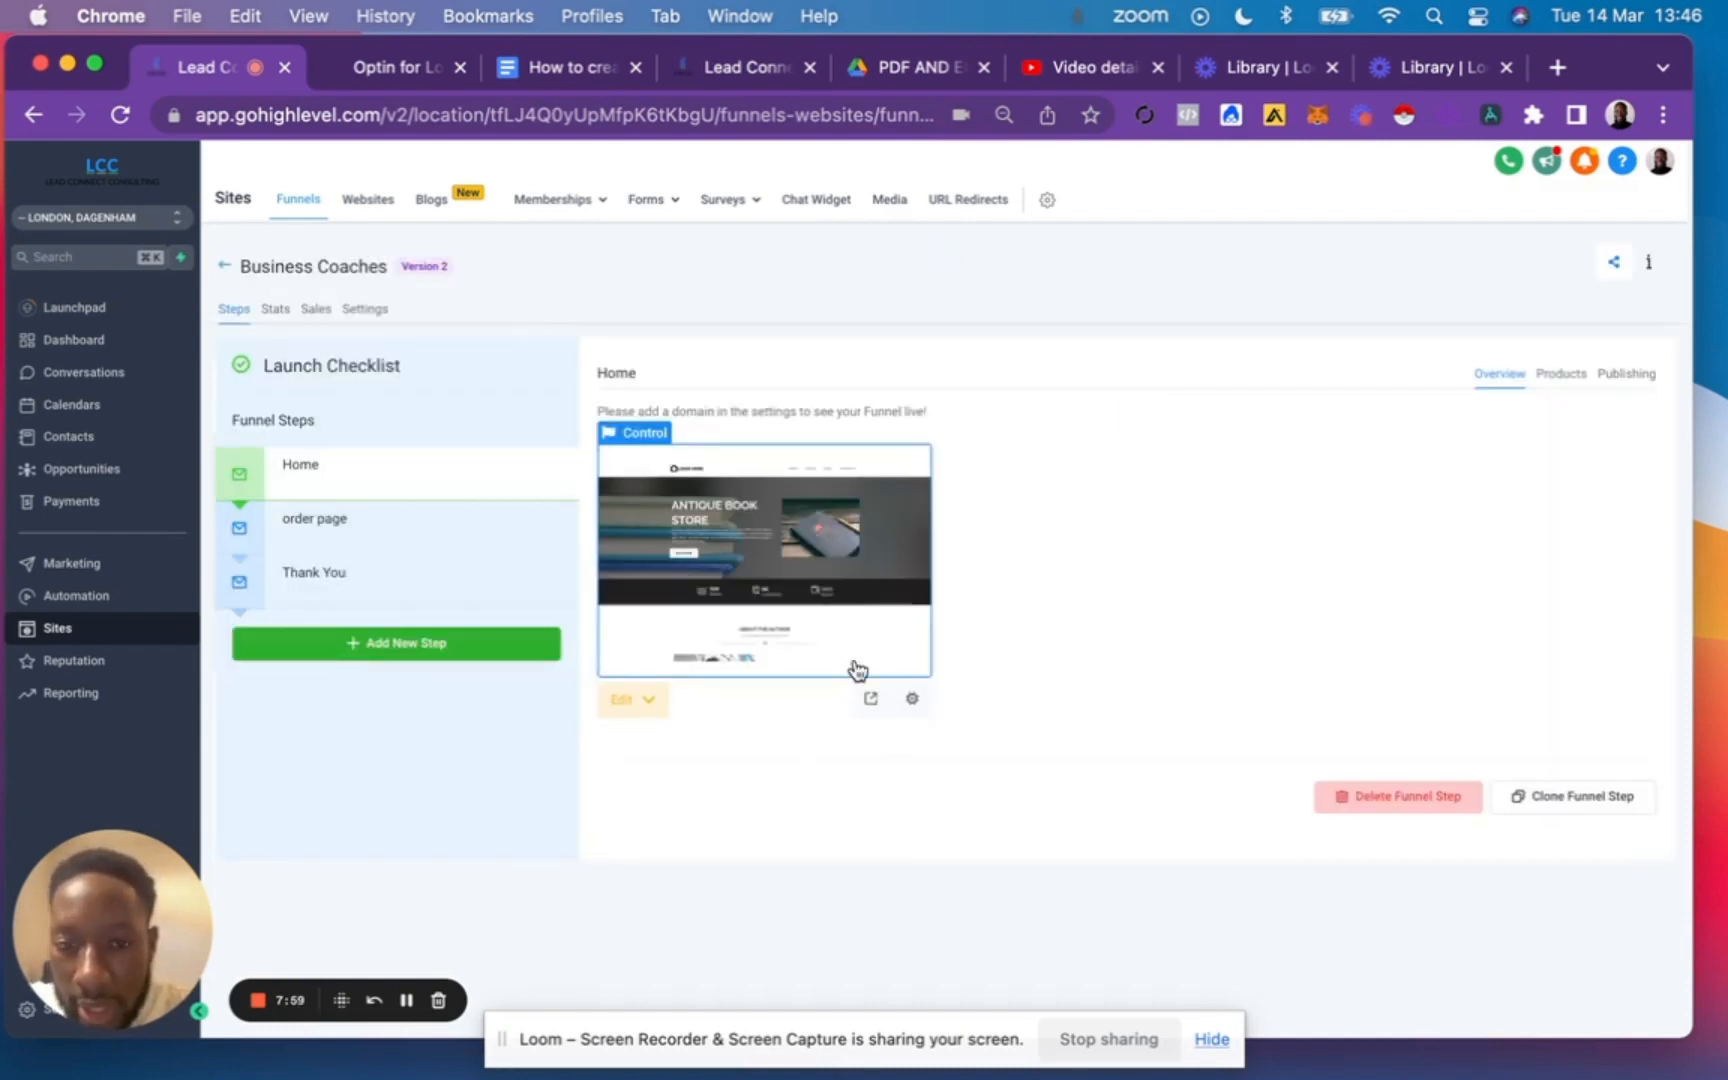
{"action": "left_click", "coordinate": [634, 702]}
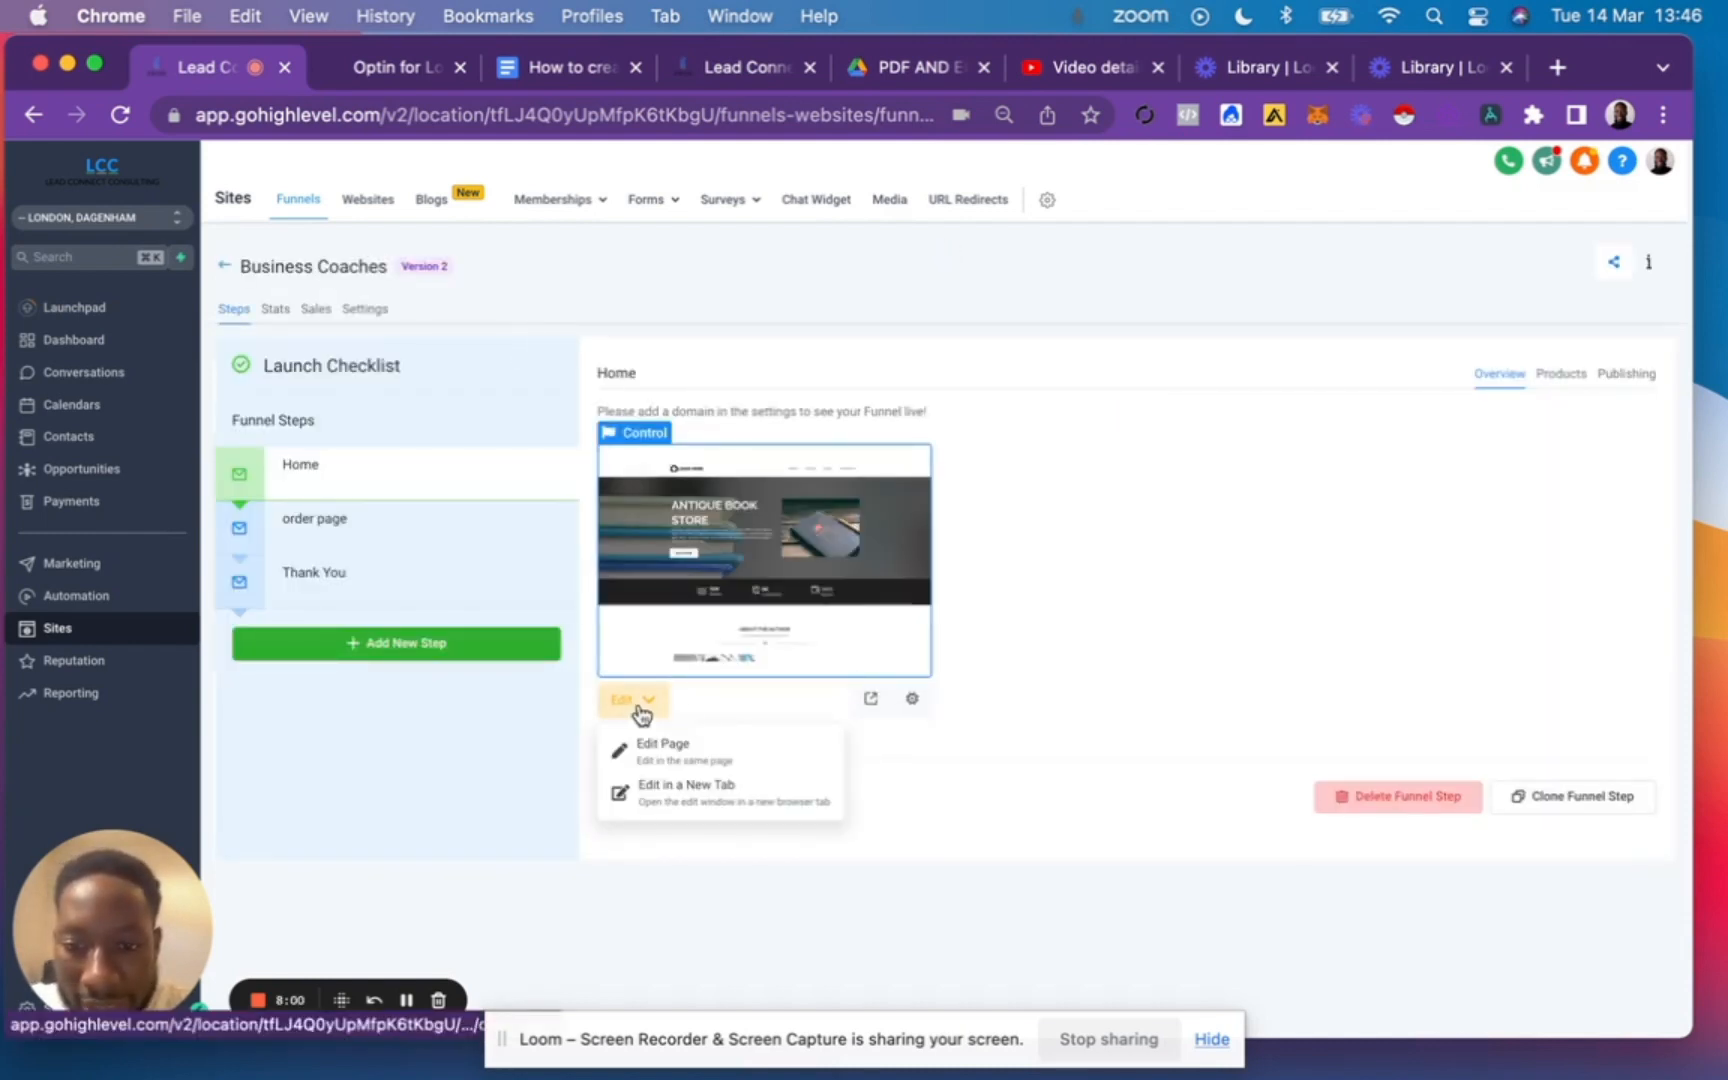
{"action": "left_click", "coordinate": [697, 752]}
{"action": "left_click", "coordinate": [405, 68]}
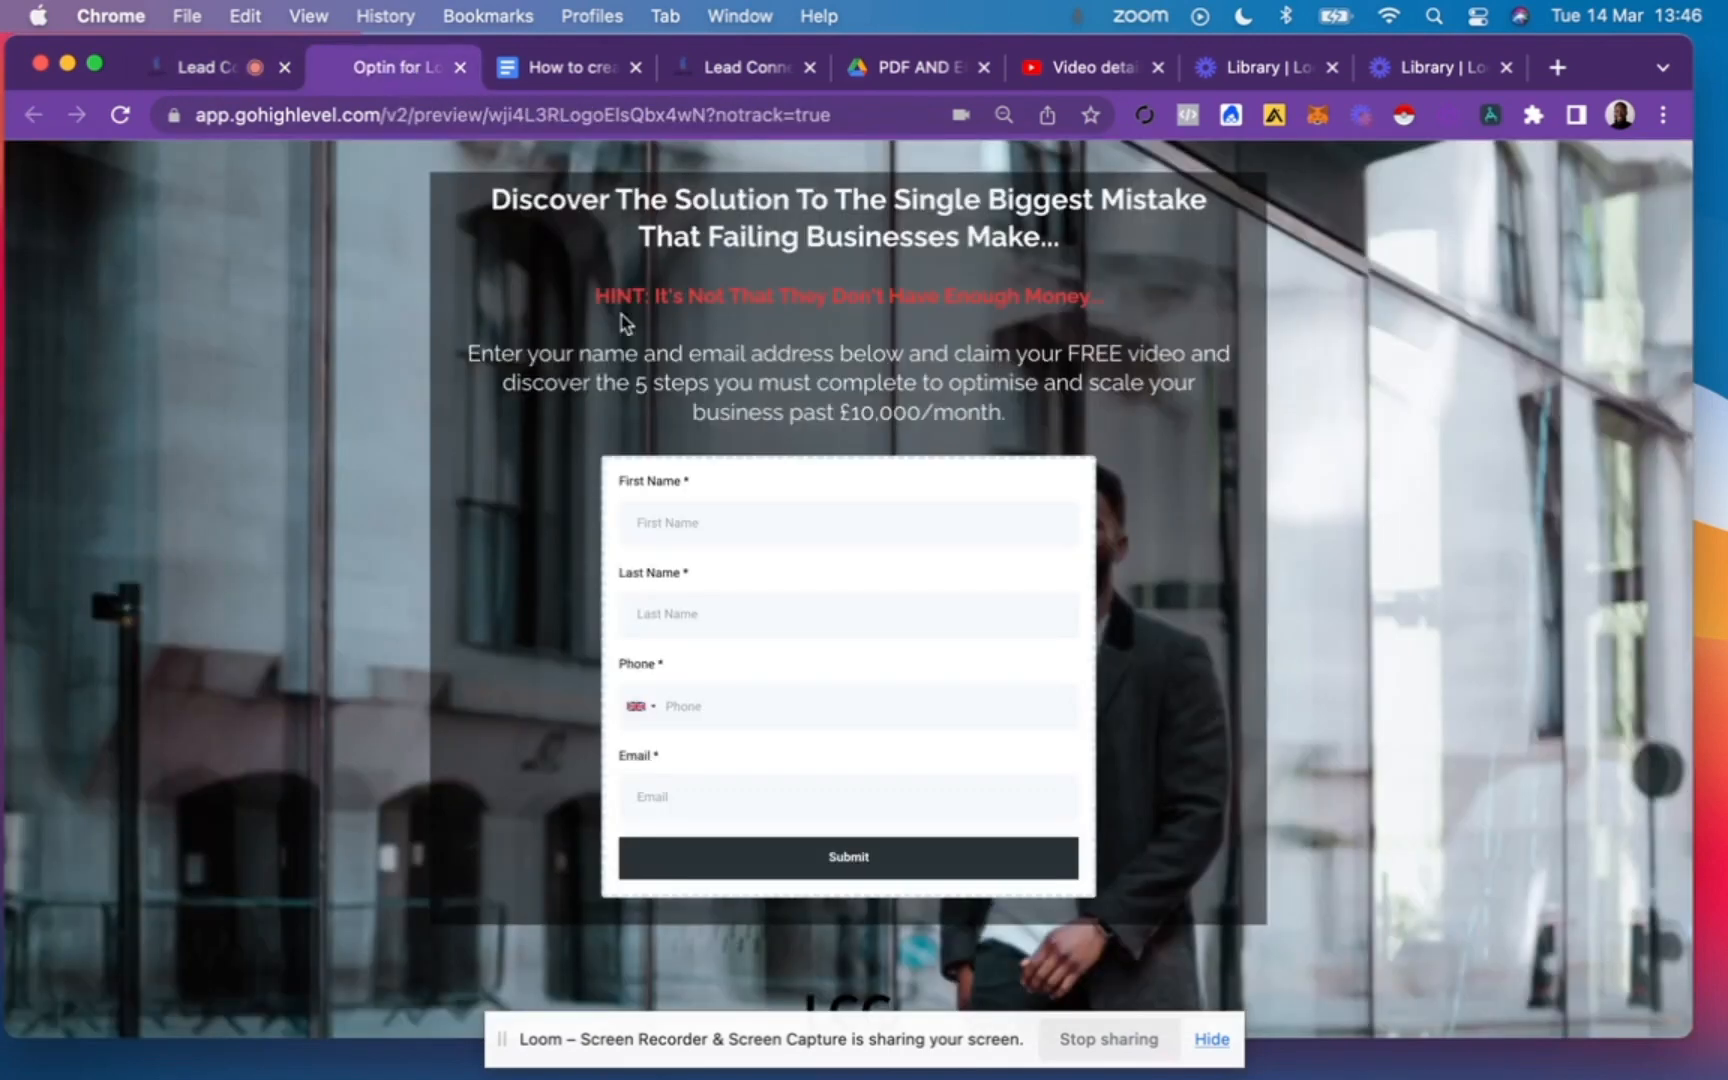
{"action": "left_click", "coordinate": [220, 64]}
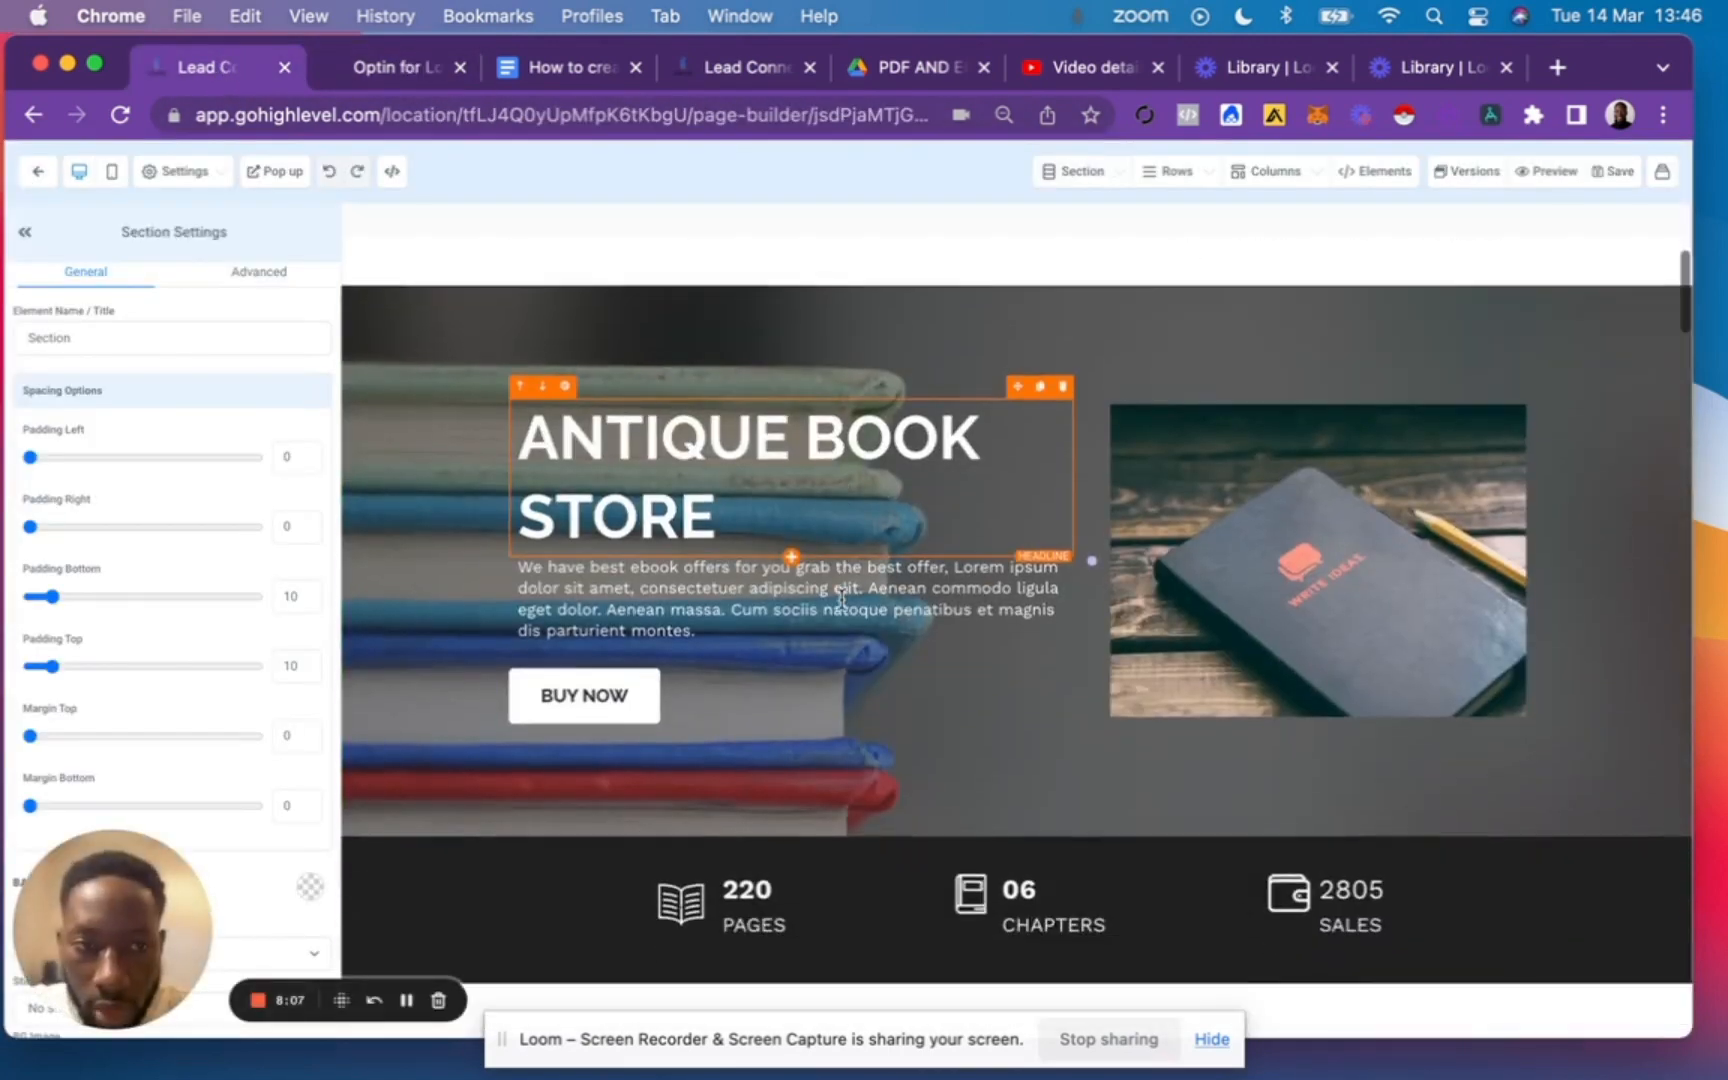
{"action": "scroll", "coordinate": [1268, 694], "scroll_direction": "down", "scroll_amount": 15}
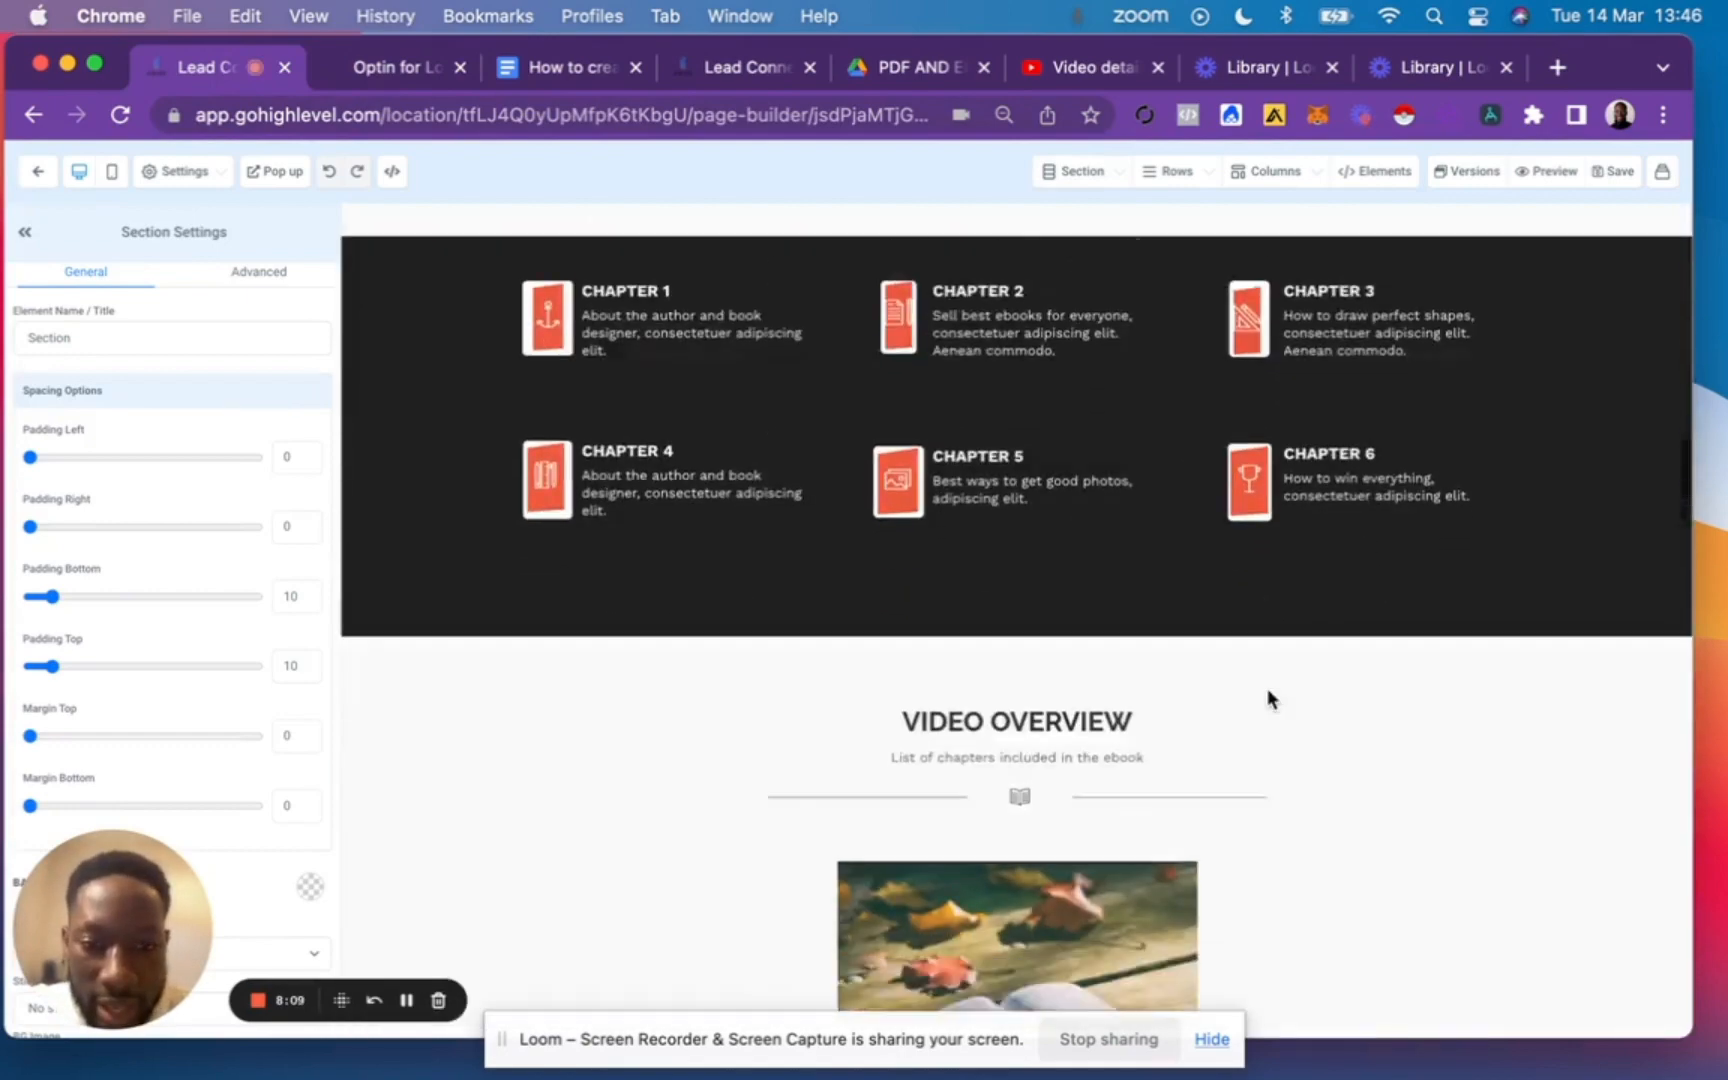
Delete the contact bar, Get In Touch, and Customer Testimonials sections from the lower part of the Home page.
{"action": "scroll", "coordinate": [1268, 694], "scroll_direction": "down", "scroll_amount": 20}
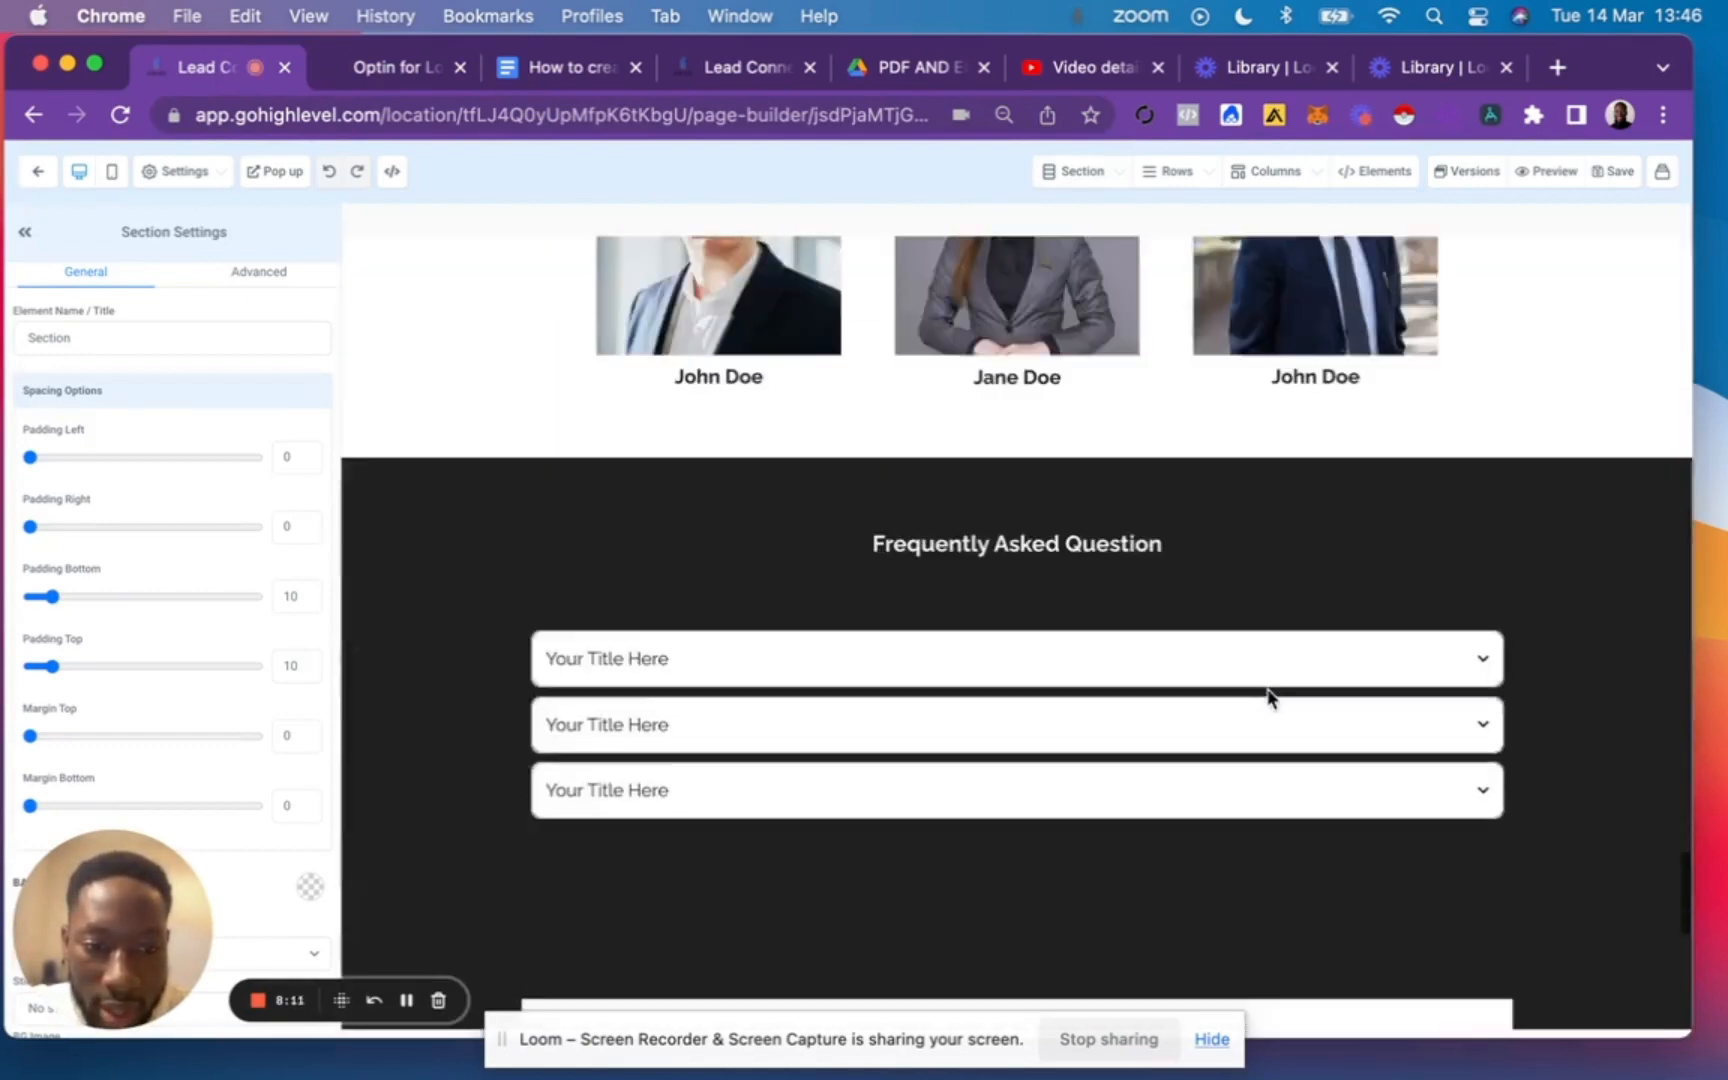
{"action": "scroll", "coordinate": [1268, 695], "scroll_direction": "down", "scroll_amount": 15}
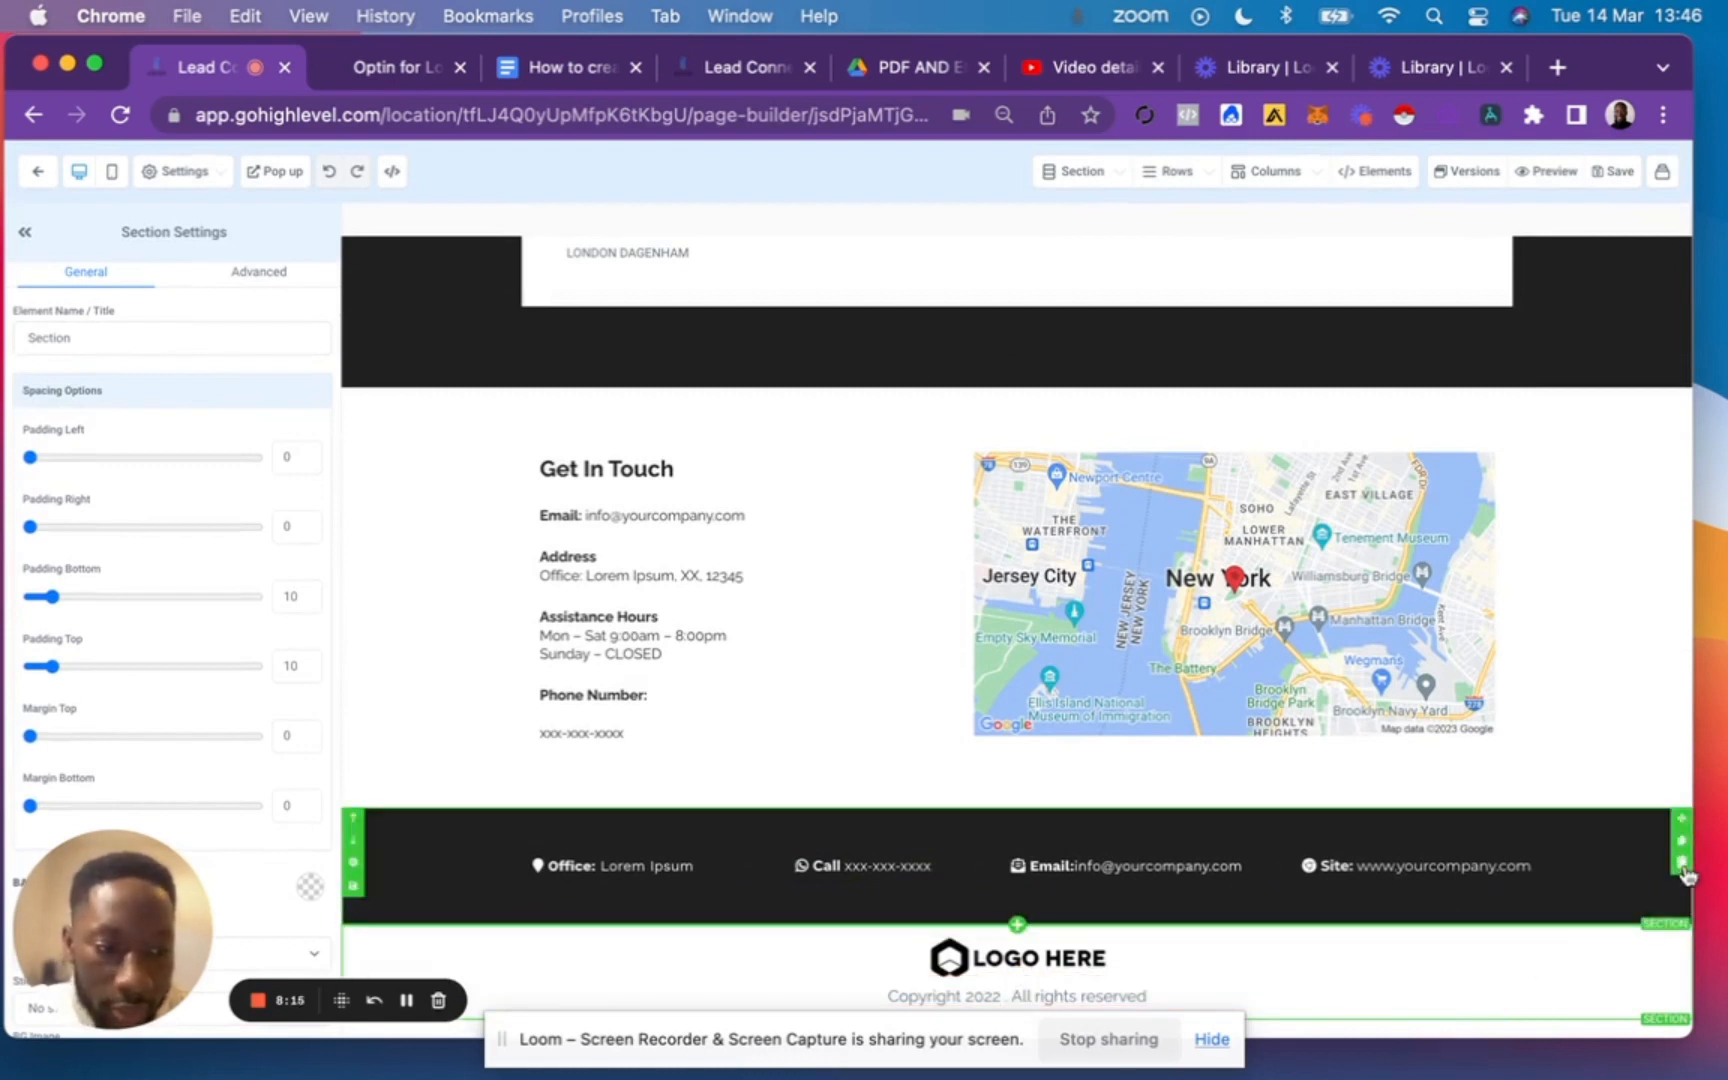
{"action": "left_click", "coordinate": [1681, 864]}
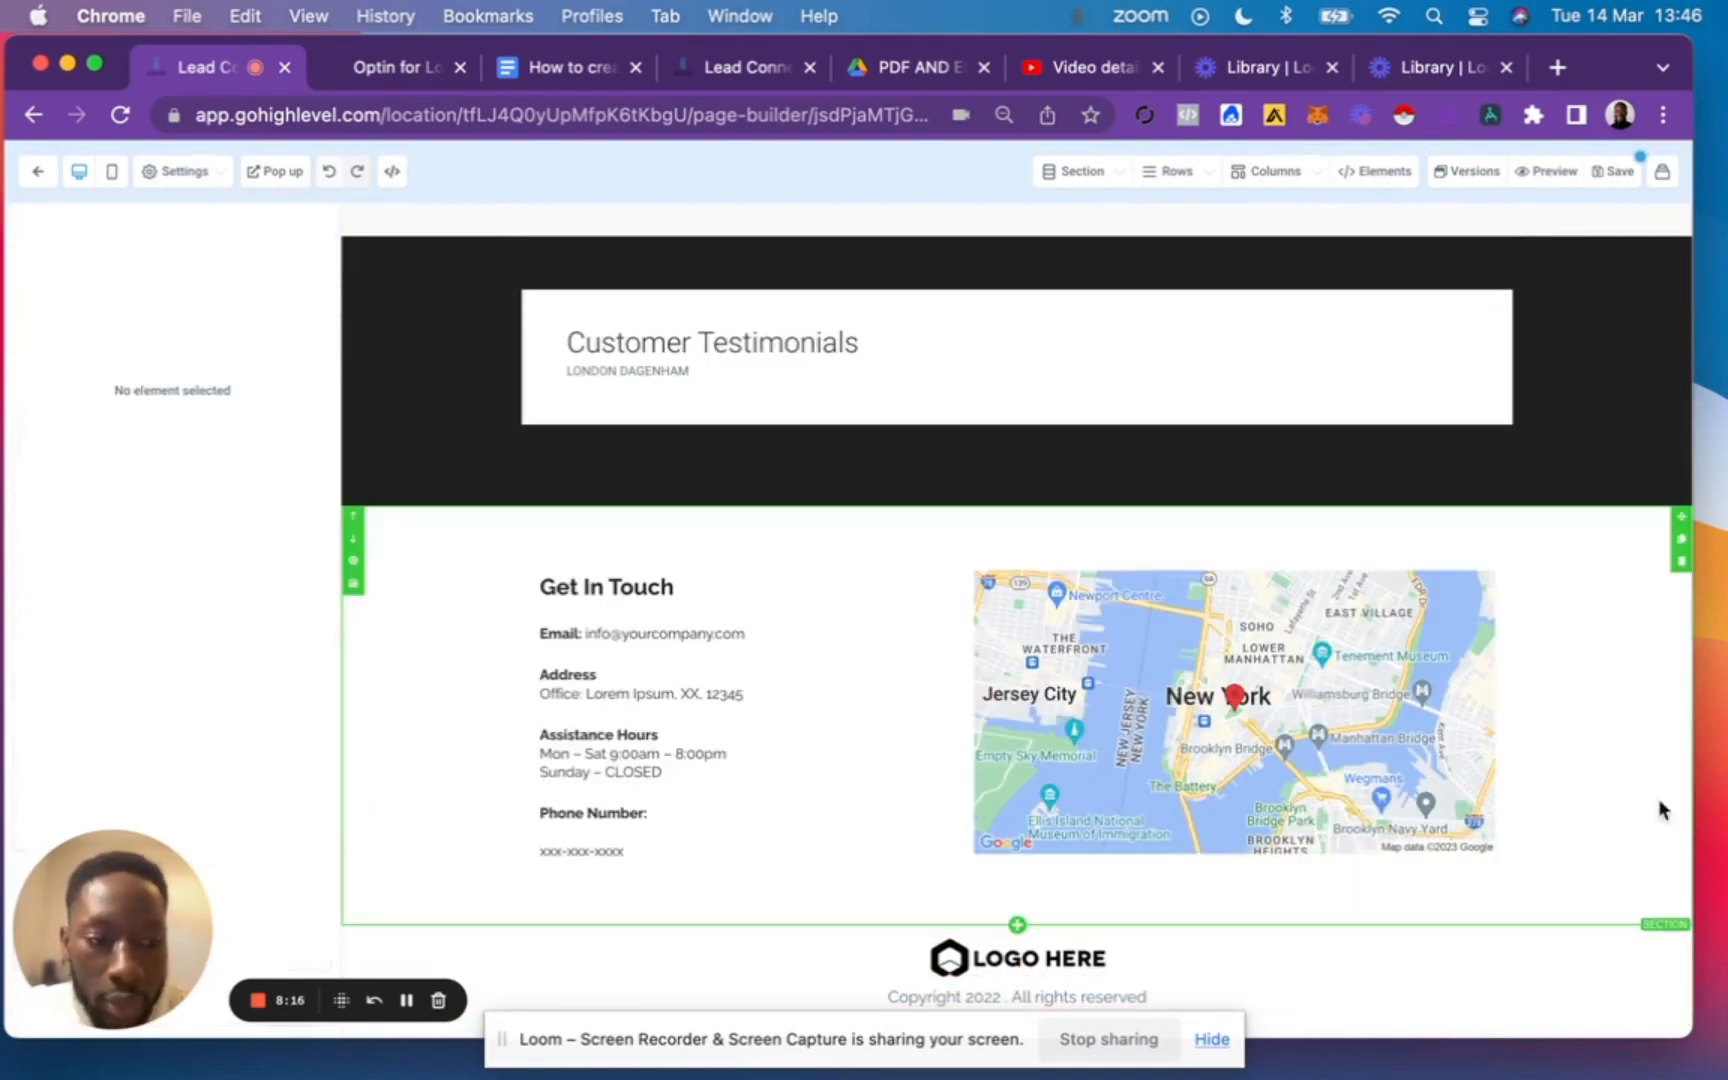
{"action": "left_click", "coordinate": [1682, 562]}
{"action": "left_click", "coordinate": [1681, 686]}
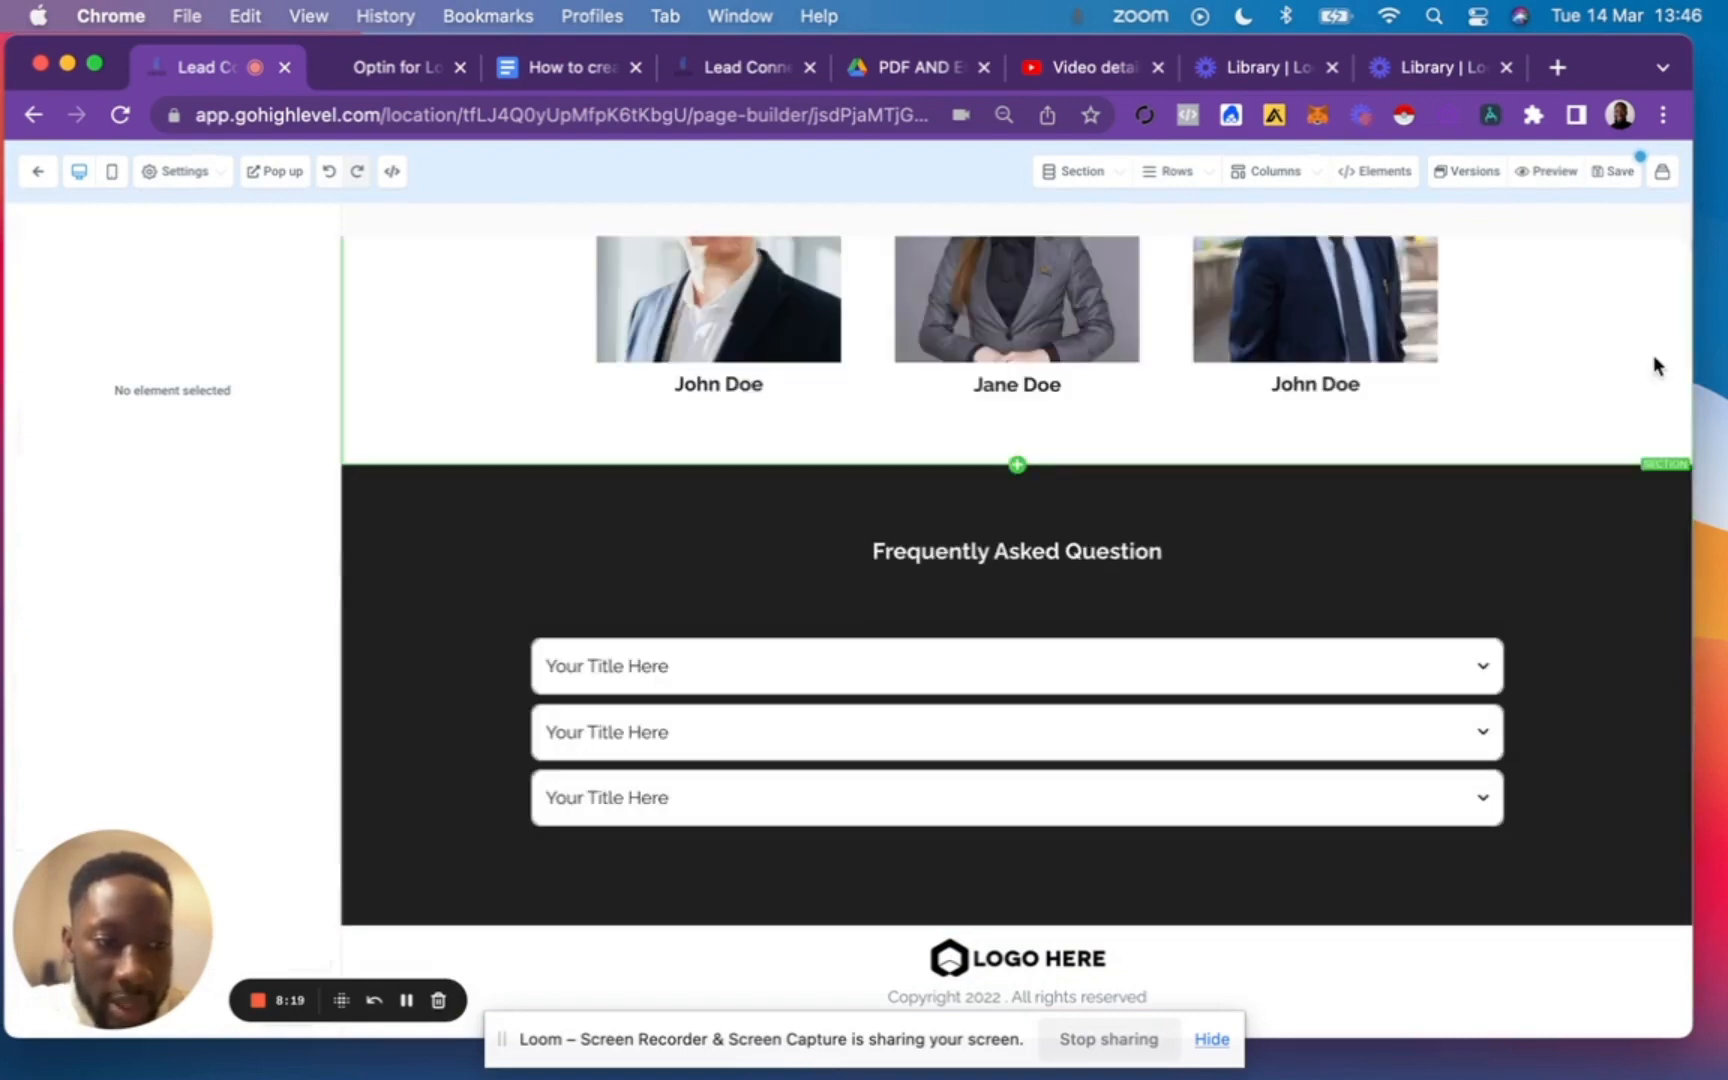
Delete the remaining template sections from the header through Our Team and Frequently Asked Question, keeping only the logo and copyright footer.
{"action": "scroll", "coordinate": [1555, 278], "scroll_direction": "up", "scroll_amount": 20}
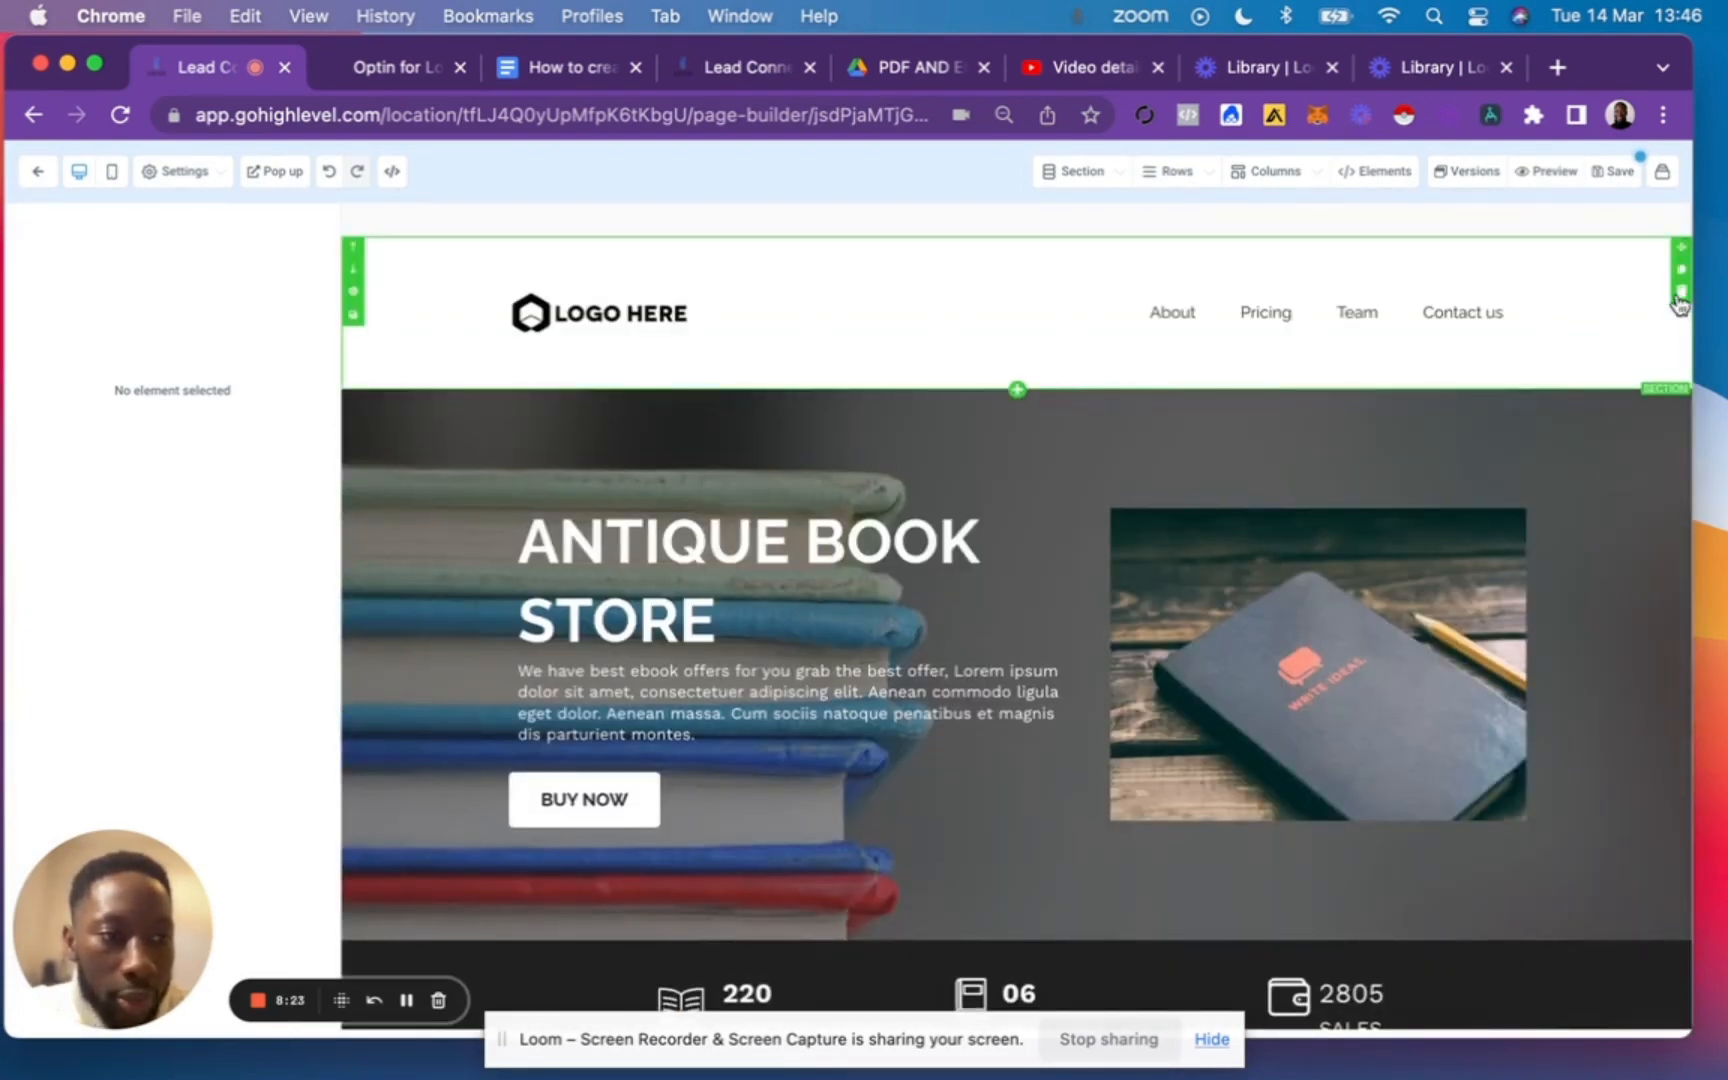
{"action": "left_click", "coordinate": [1680, 300]}
{"action": "left_click", "coordinate": [1681, 298]}
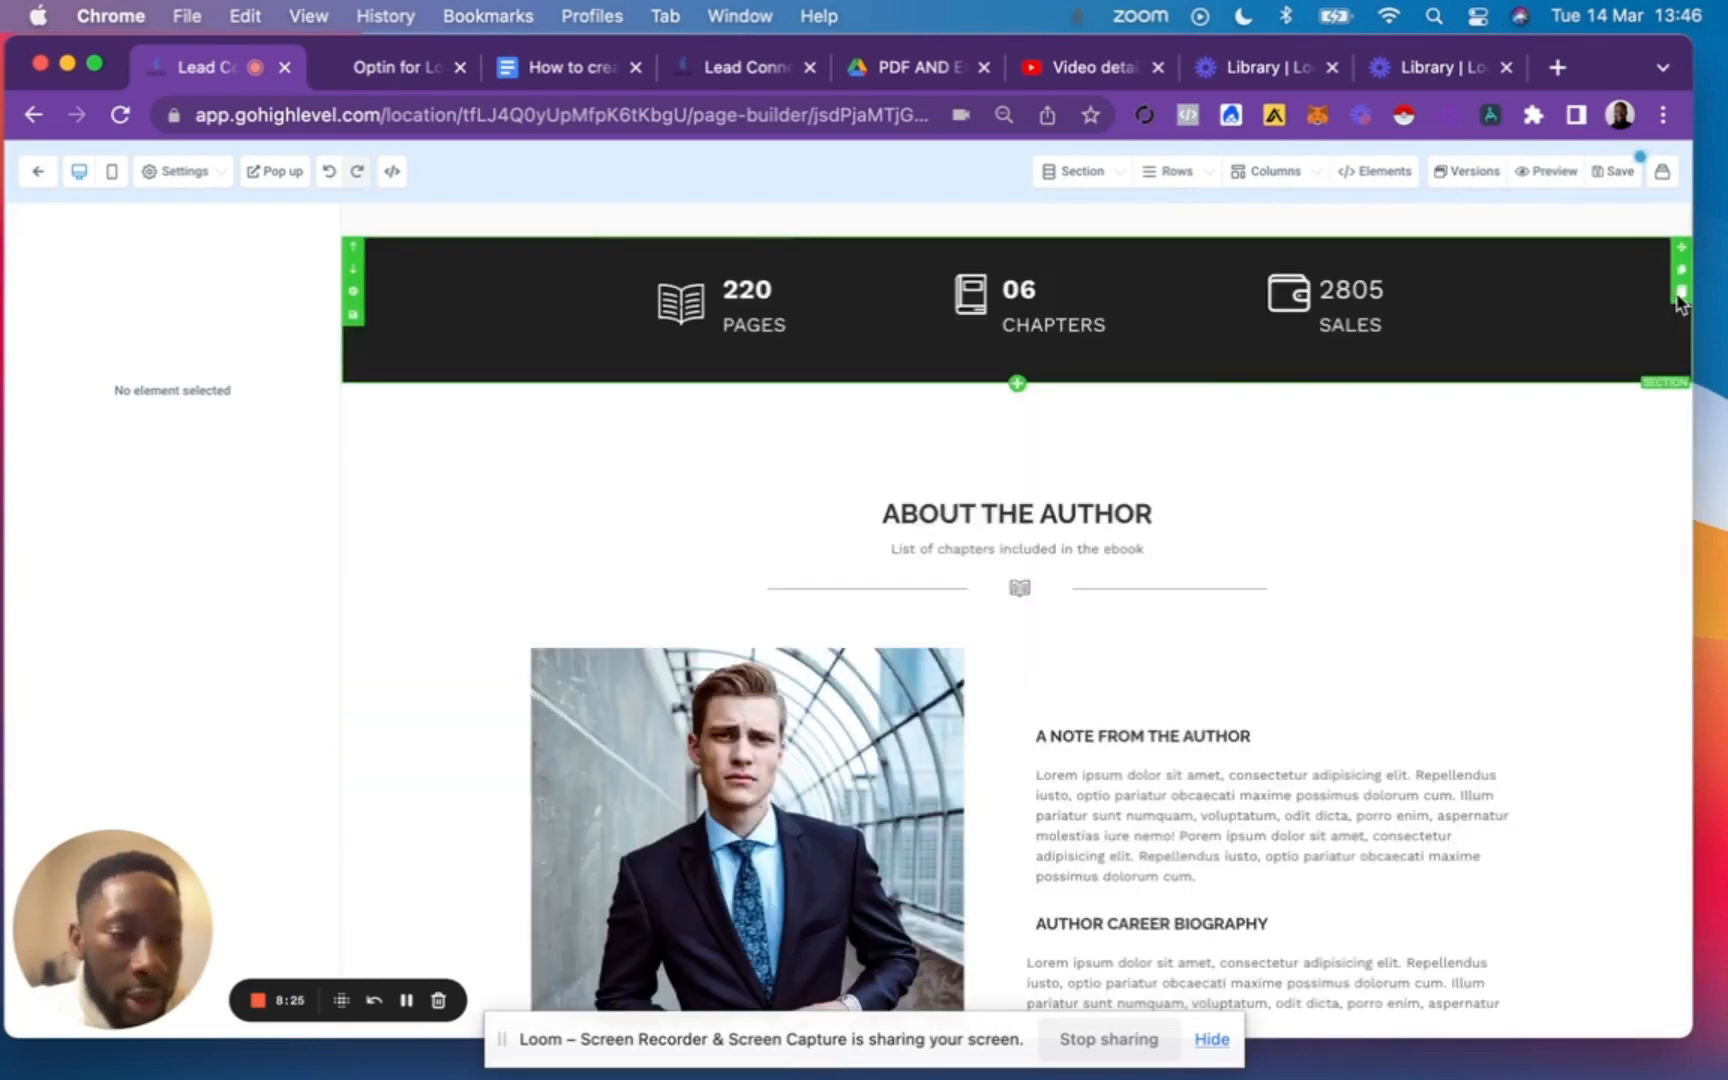
{"action": "left_click", "coordinate": [1680, 292]}
{"action": "left_click", "coordinate": [1680, 292]}
{"action": "left_click", "coordinate": [1680, 292]}
{"action": "left_click", "coordinate": [1680, 292]}
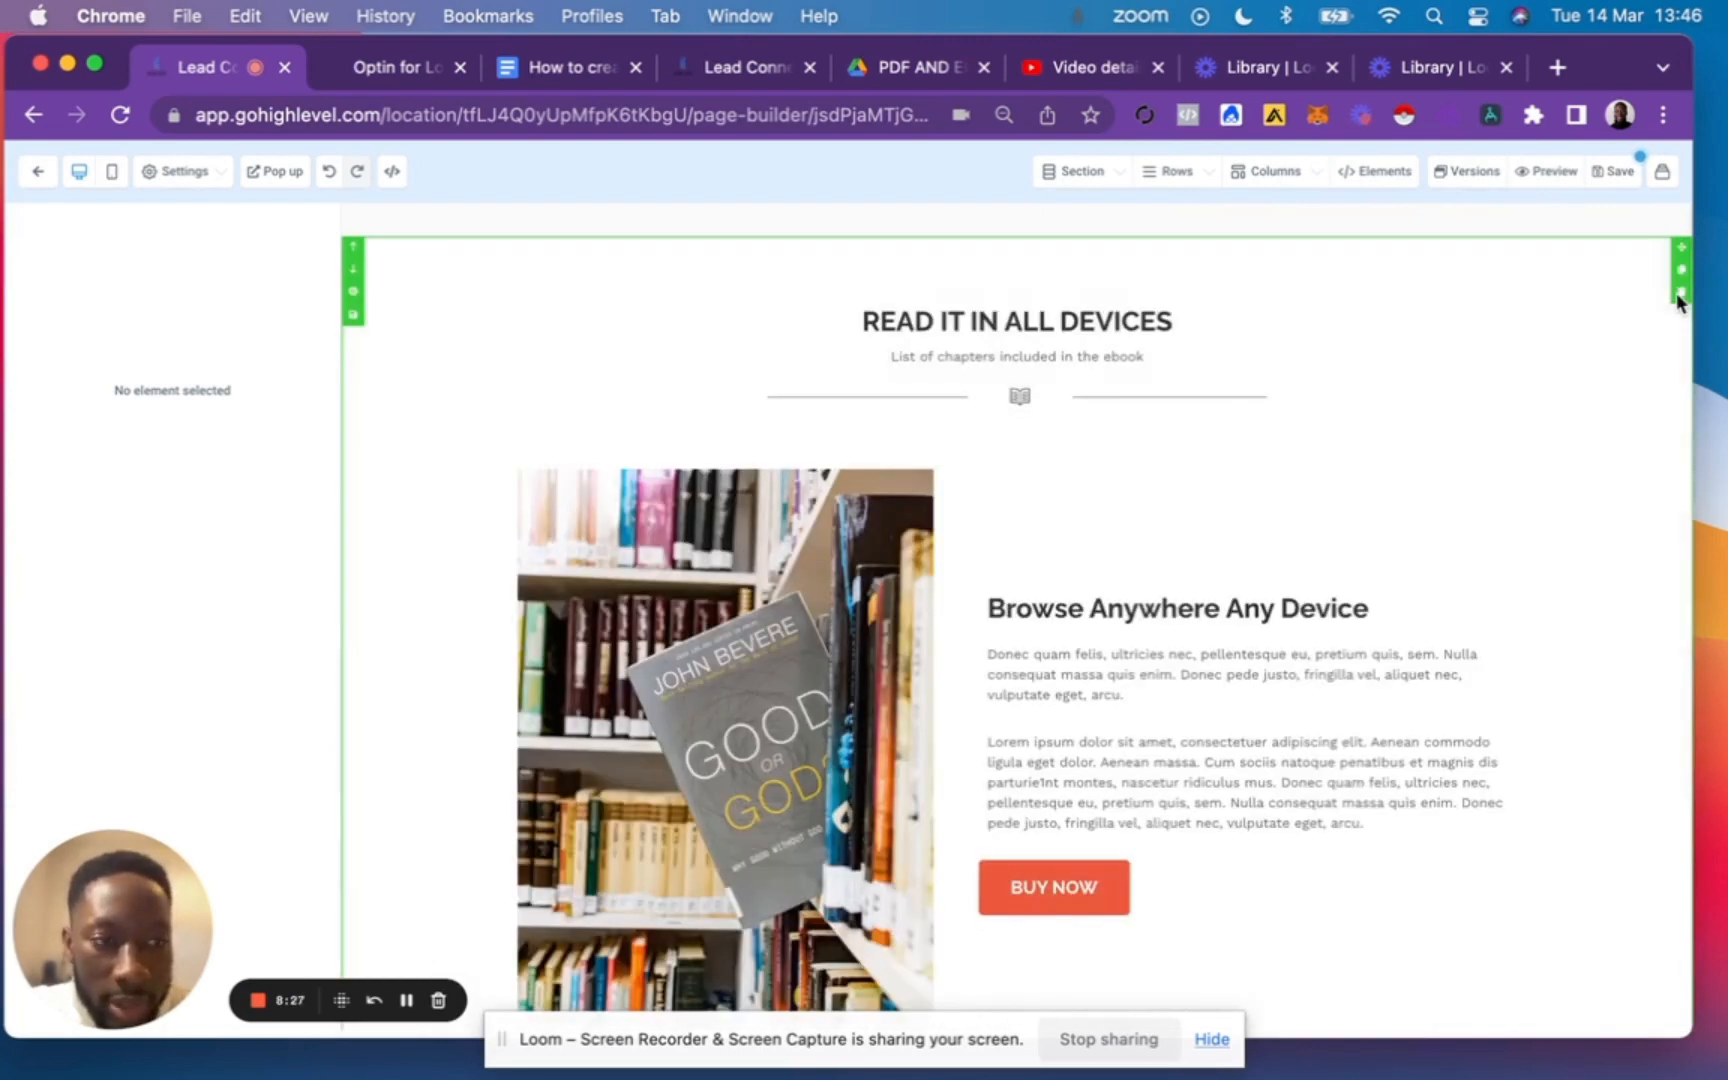
{"action": "left_click", "coordinate": [1678, 295]}
{"action": "left_click", "coordinate": [1678, 295]}
{"action": "left_click", "coordinate": [1678, 295]}
{"action": "left_click", "coordinate": [1678, 295]}
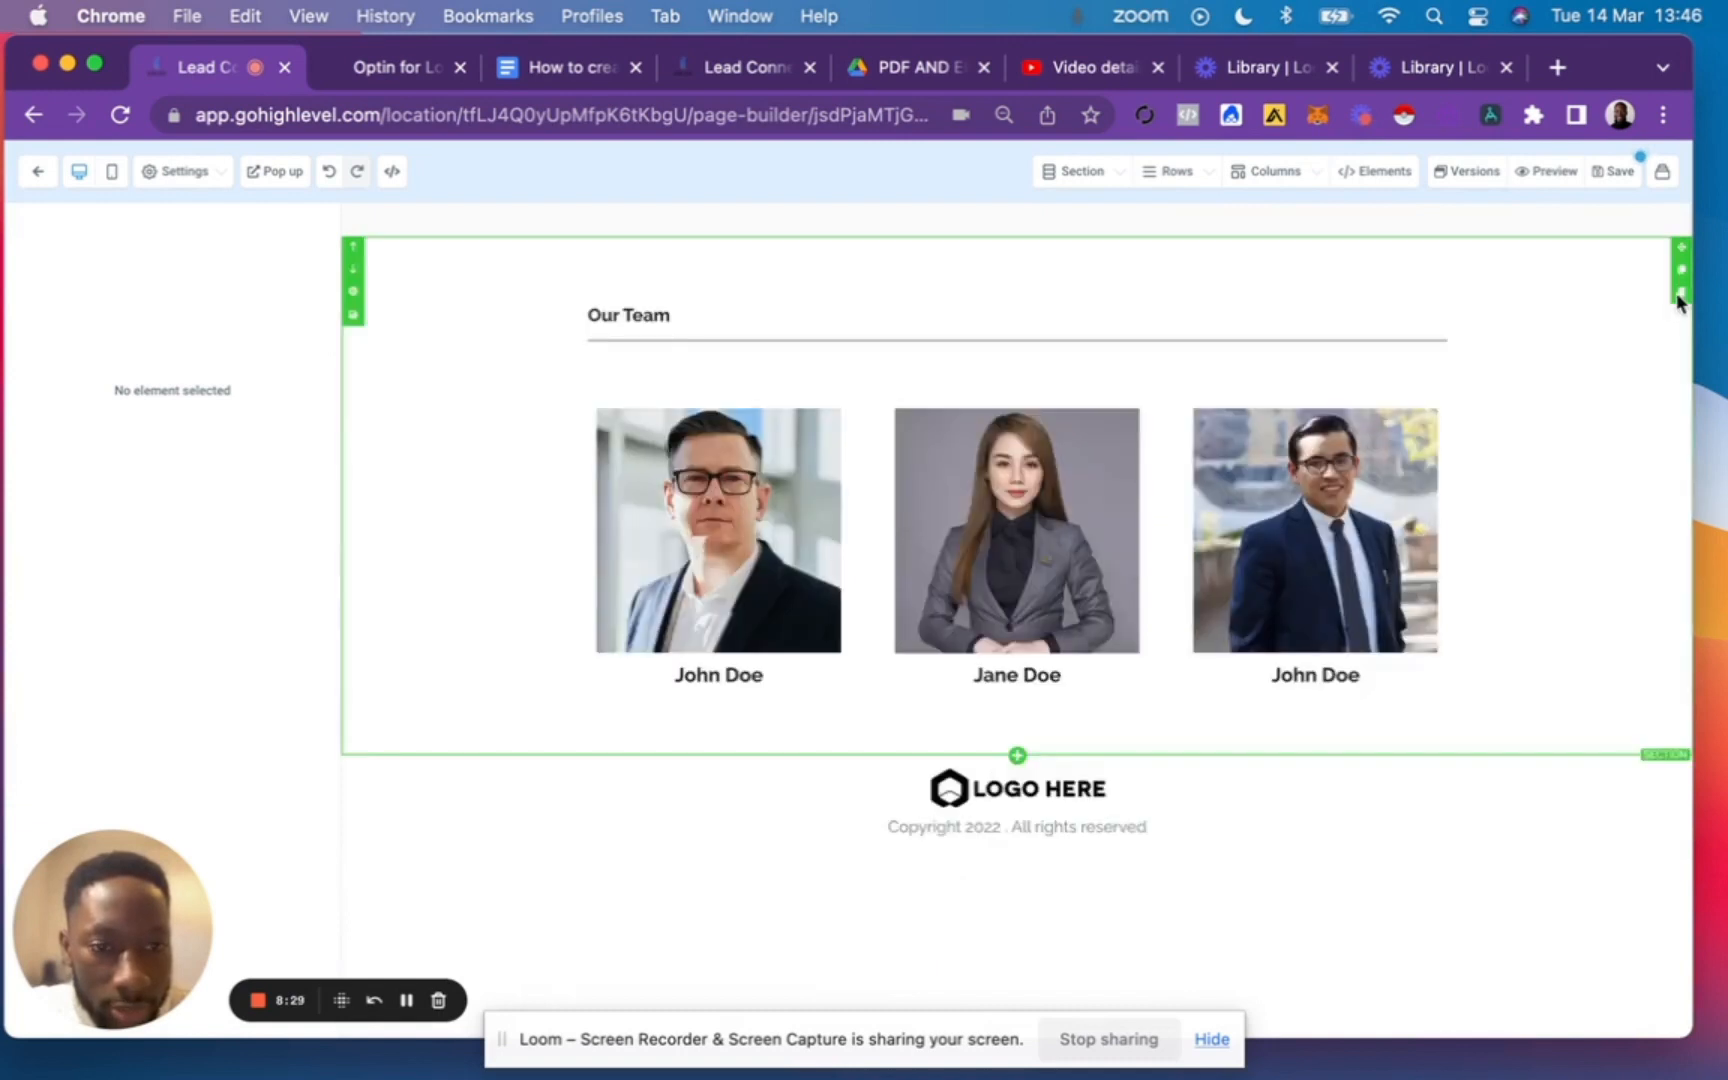
{"action": "left_click", "coordinate": [1678, 293]}
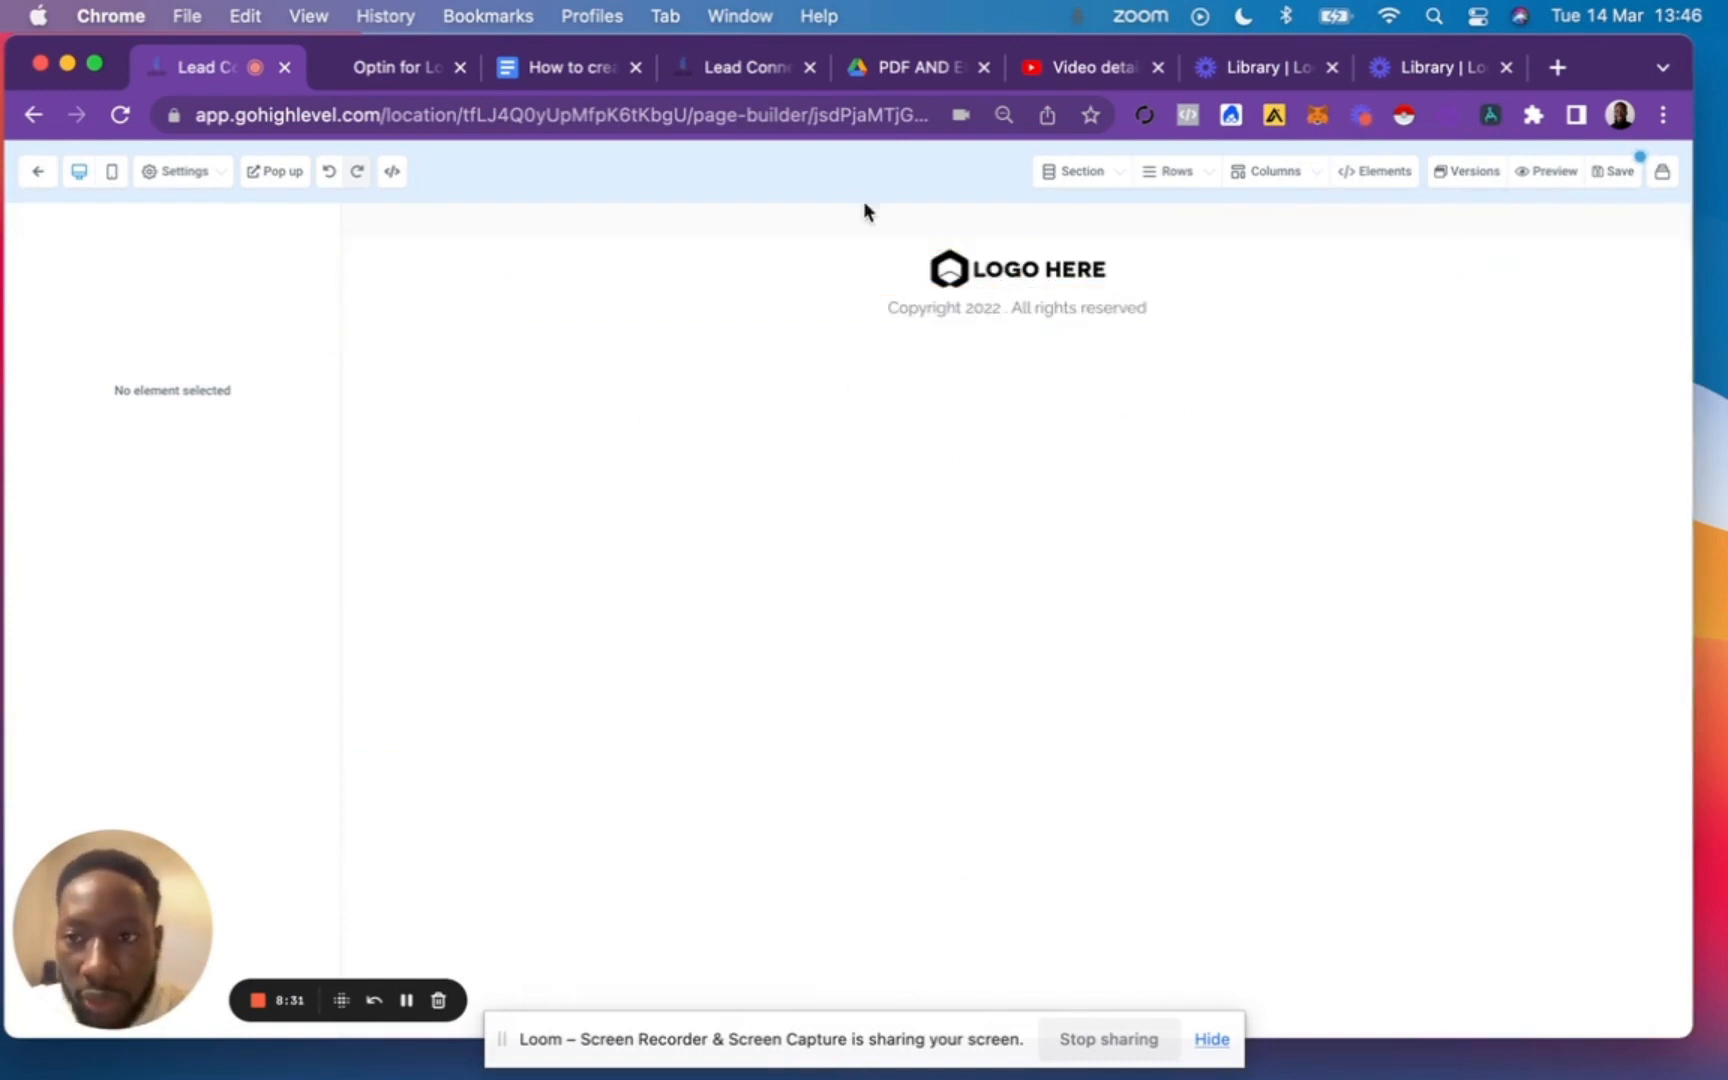
Look through the footer logo's image settings and return to the Home page editor.
{"action": "left_click", "coordinate": [970, 272]}
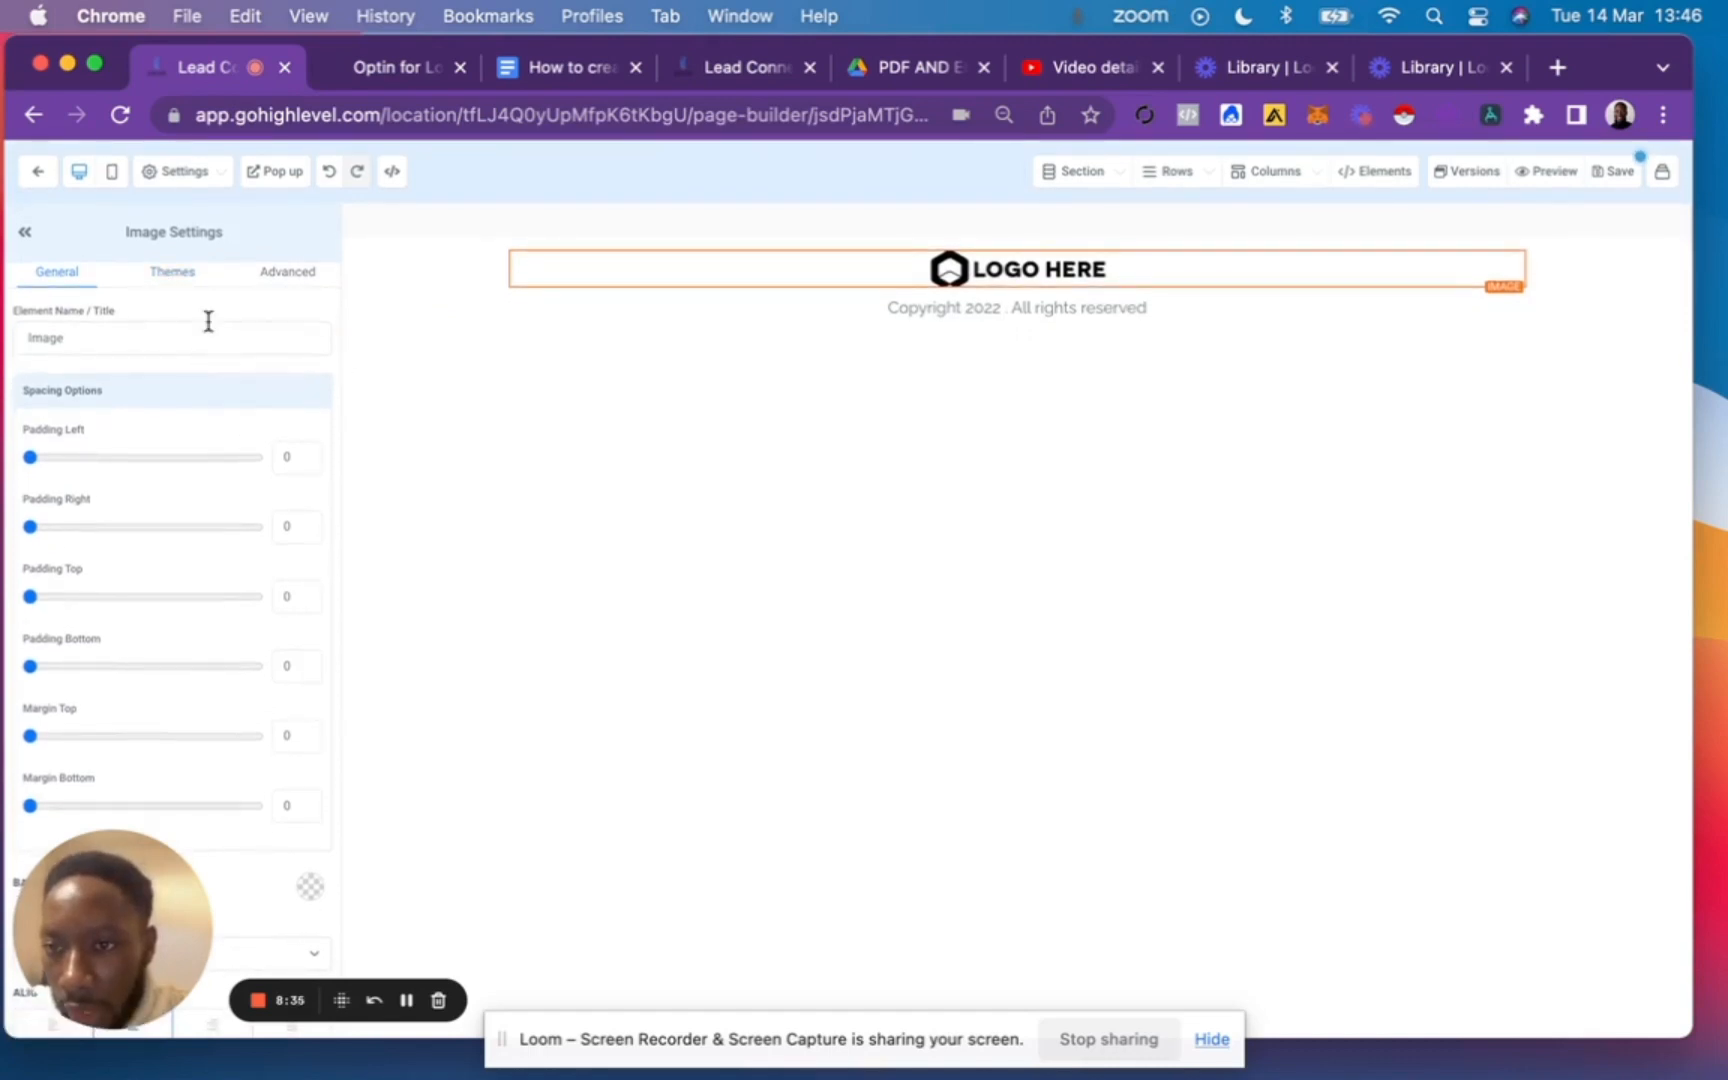
{"action": "scroll", "coordinate": [180, 494], "scroll_direction": "down", "scroll_amount": 1}
{"action": "scroll", "coordinate": [180, 494], "scroll_direction": "up", "scroll_amount": 1}
{"action": "scroll", "coordinate": [180, 494], "scroll_direction": "left", "scroll_amount": 3}
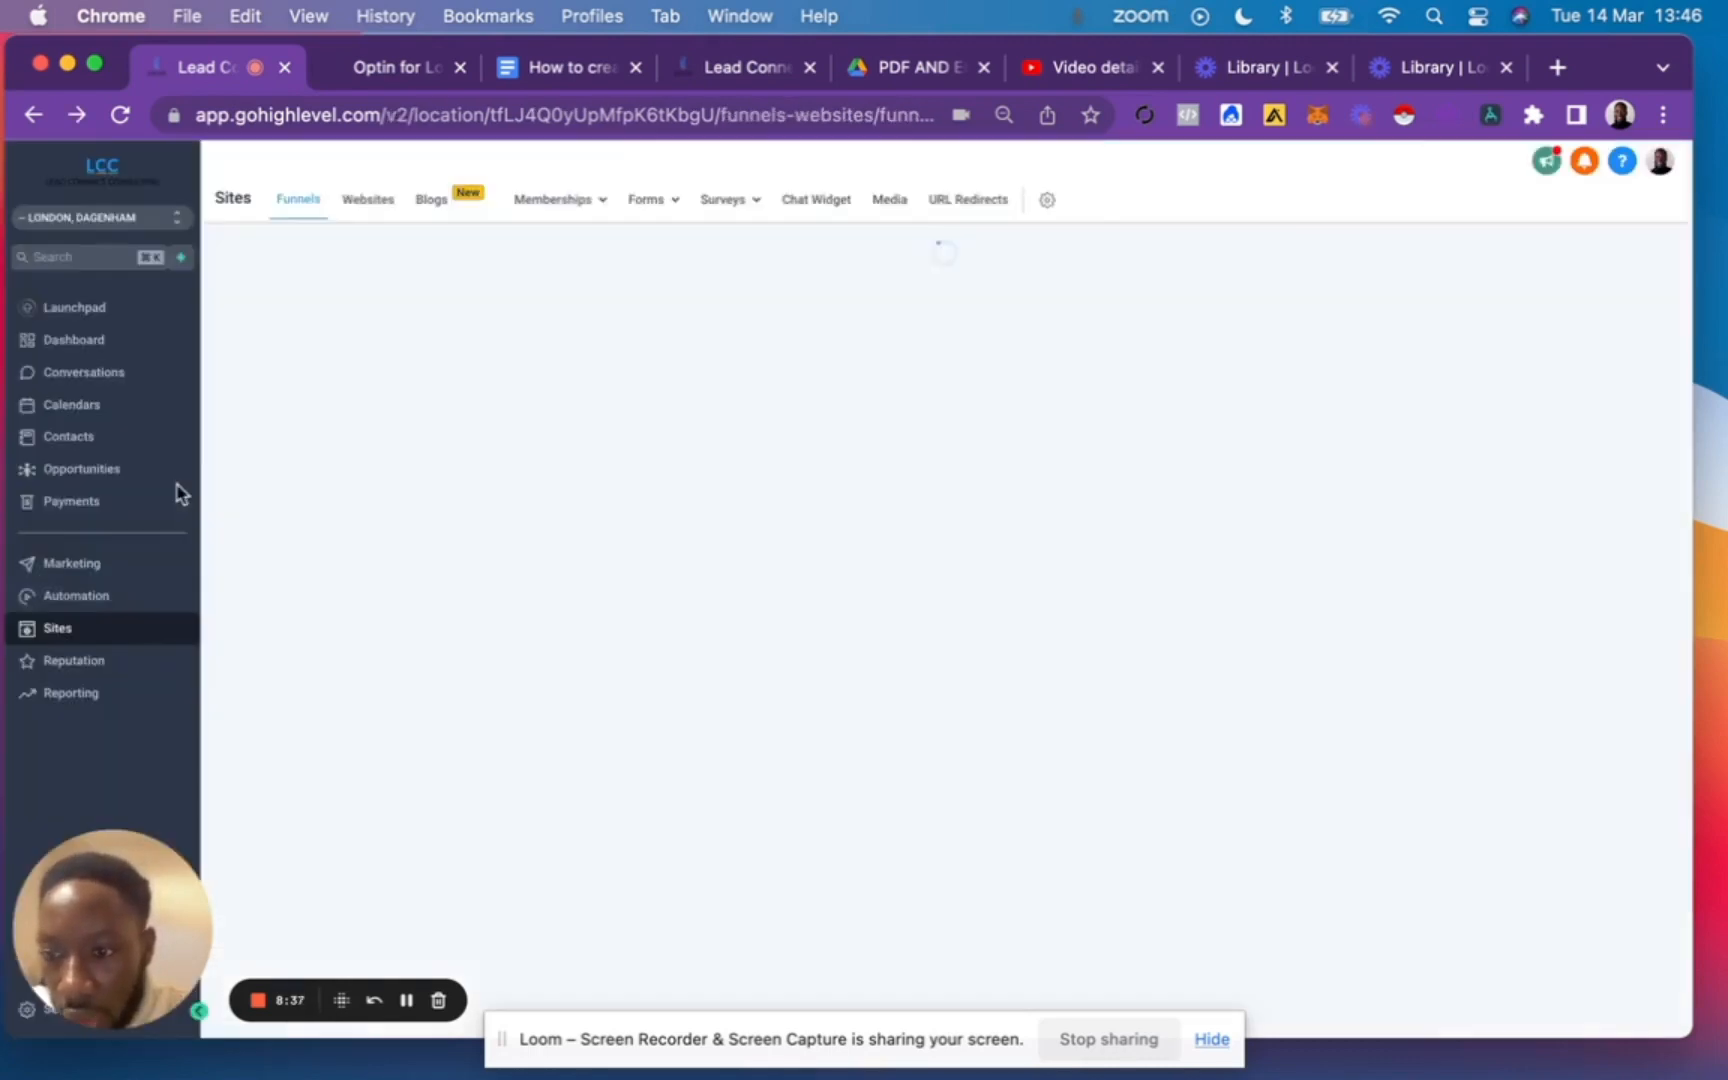
{"action": "left_click", "coordinate": [88, 120]}
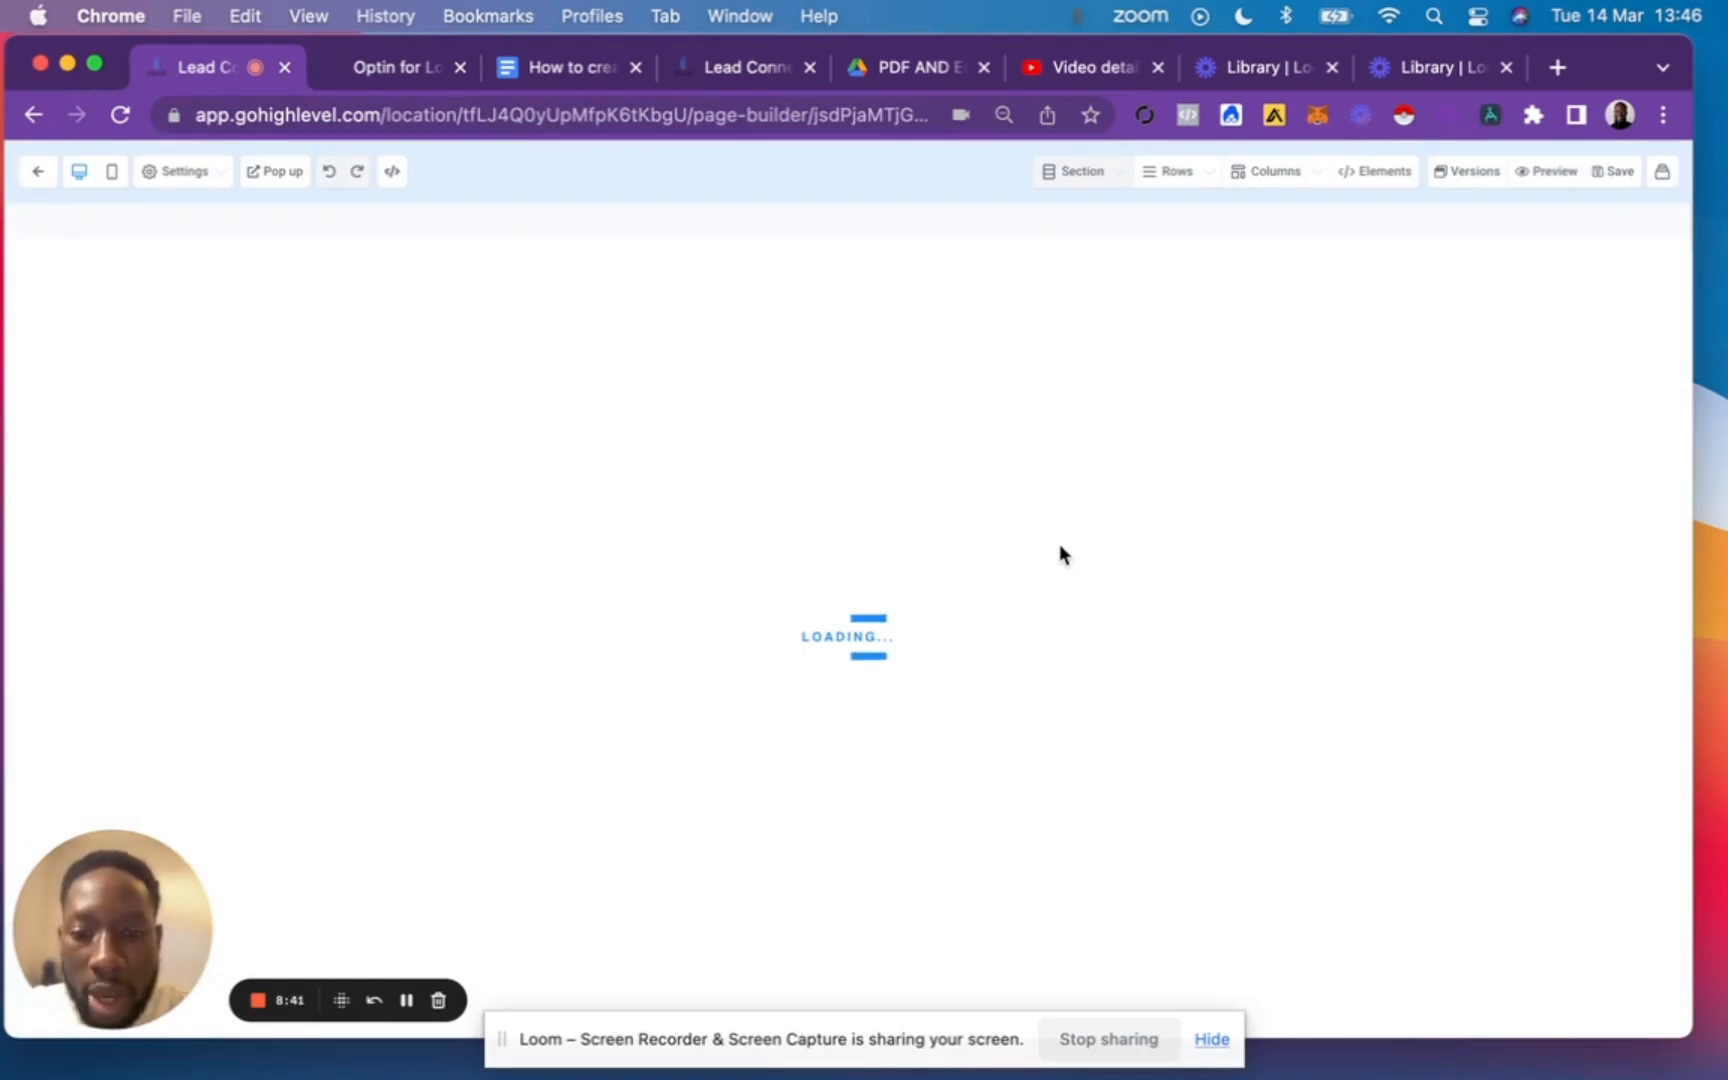
Delete every template section on the reloaded Home page except the logo and copyright footer.
{"action": "scroll", "coordinate": [1195, 818], "scroll_direction": "down", "scroll_amount": 15}
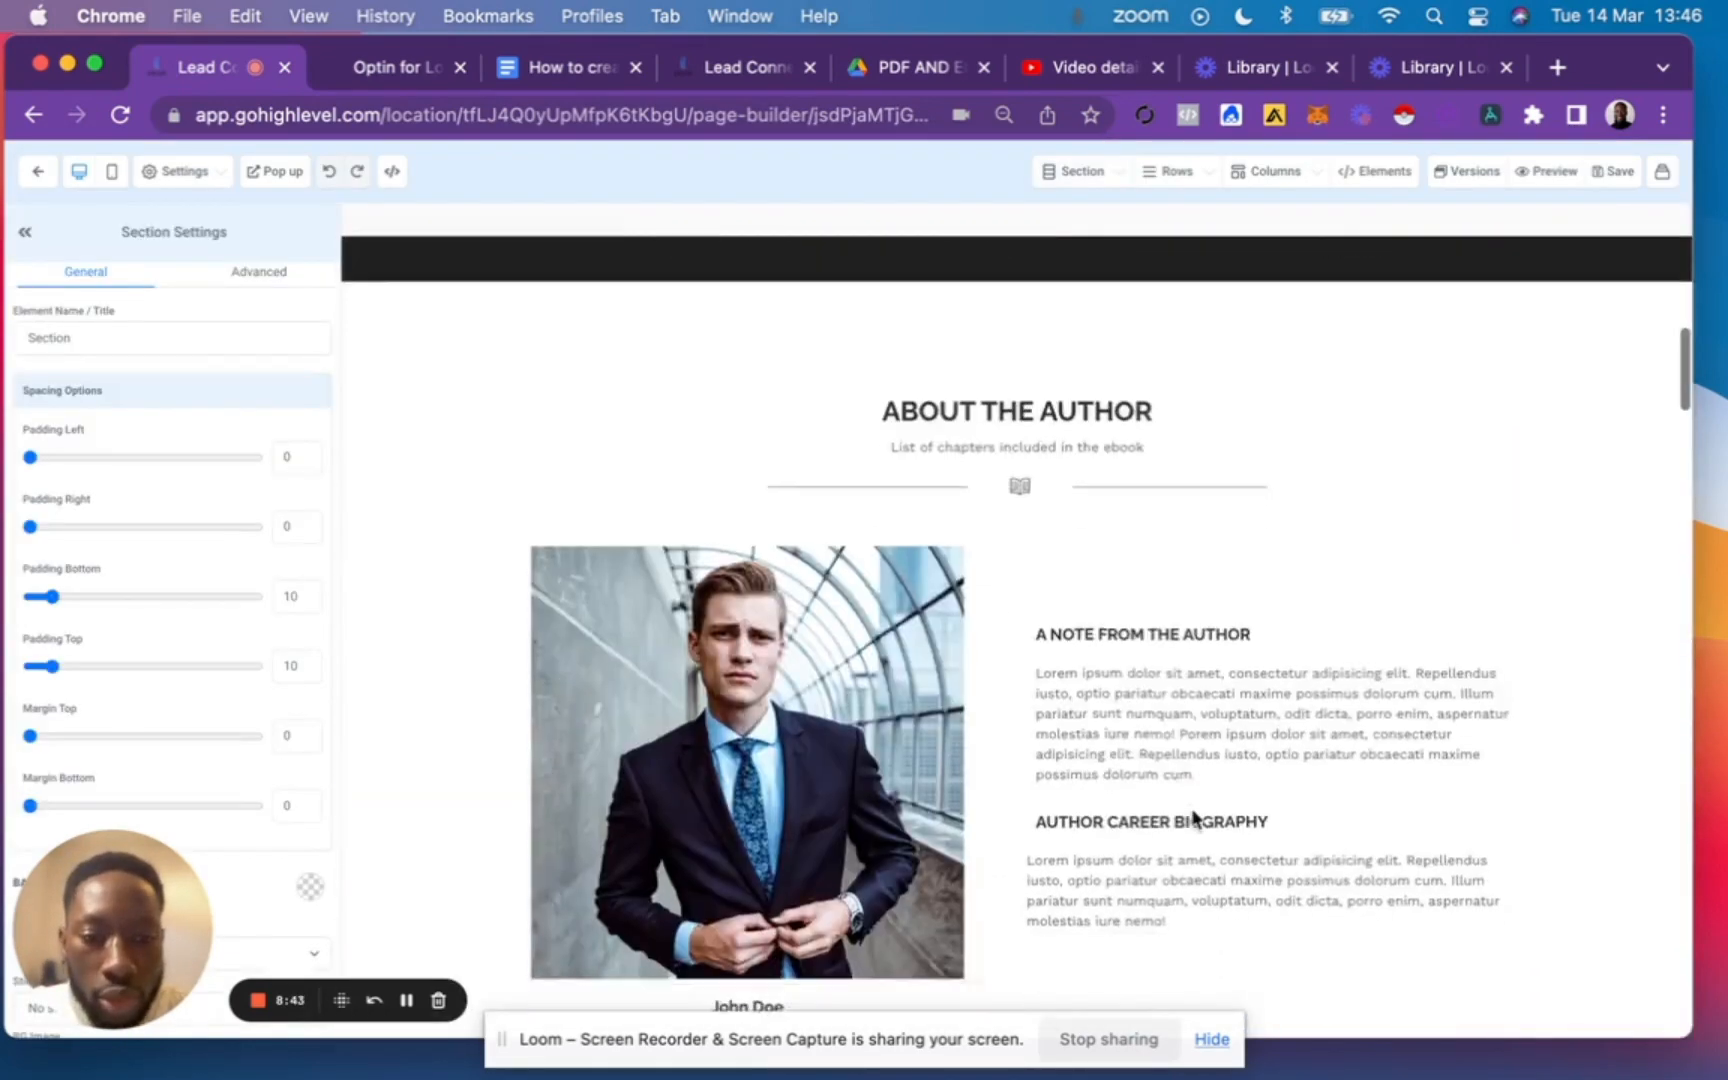
{"action": "scroll", "coordinate": [1195, 815], "scroll_direction": "up", "scroll_amount": 13}
{"action": "scroll", "coordinate": [1497, 531], "scroll_direction": "up", "scroll_amount": 2}
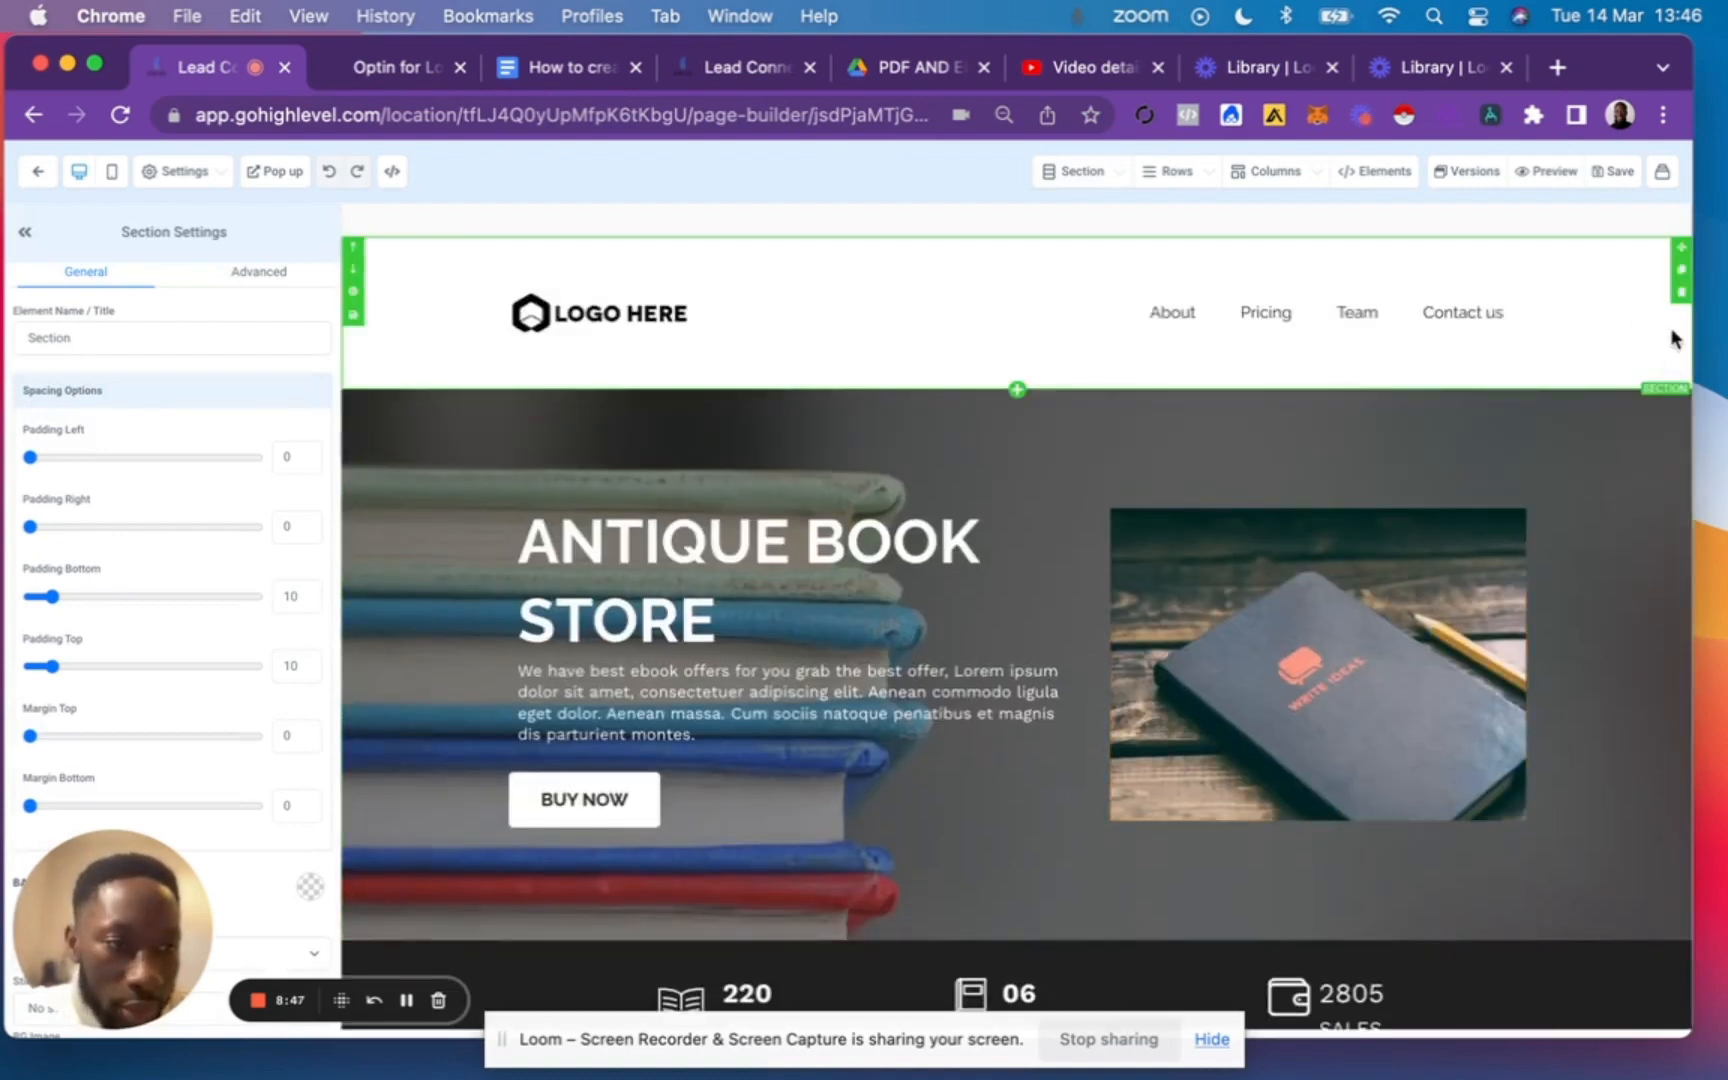
{"action": "left_click", "coordinate": [1683, 297]}
{"action": "left_click", "coordinate": [1683, 297]}
{"action": "left_click", "coordinate": [1683, 297]}
{"action": "left_click", "coordinate": [1683, 297]}
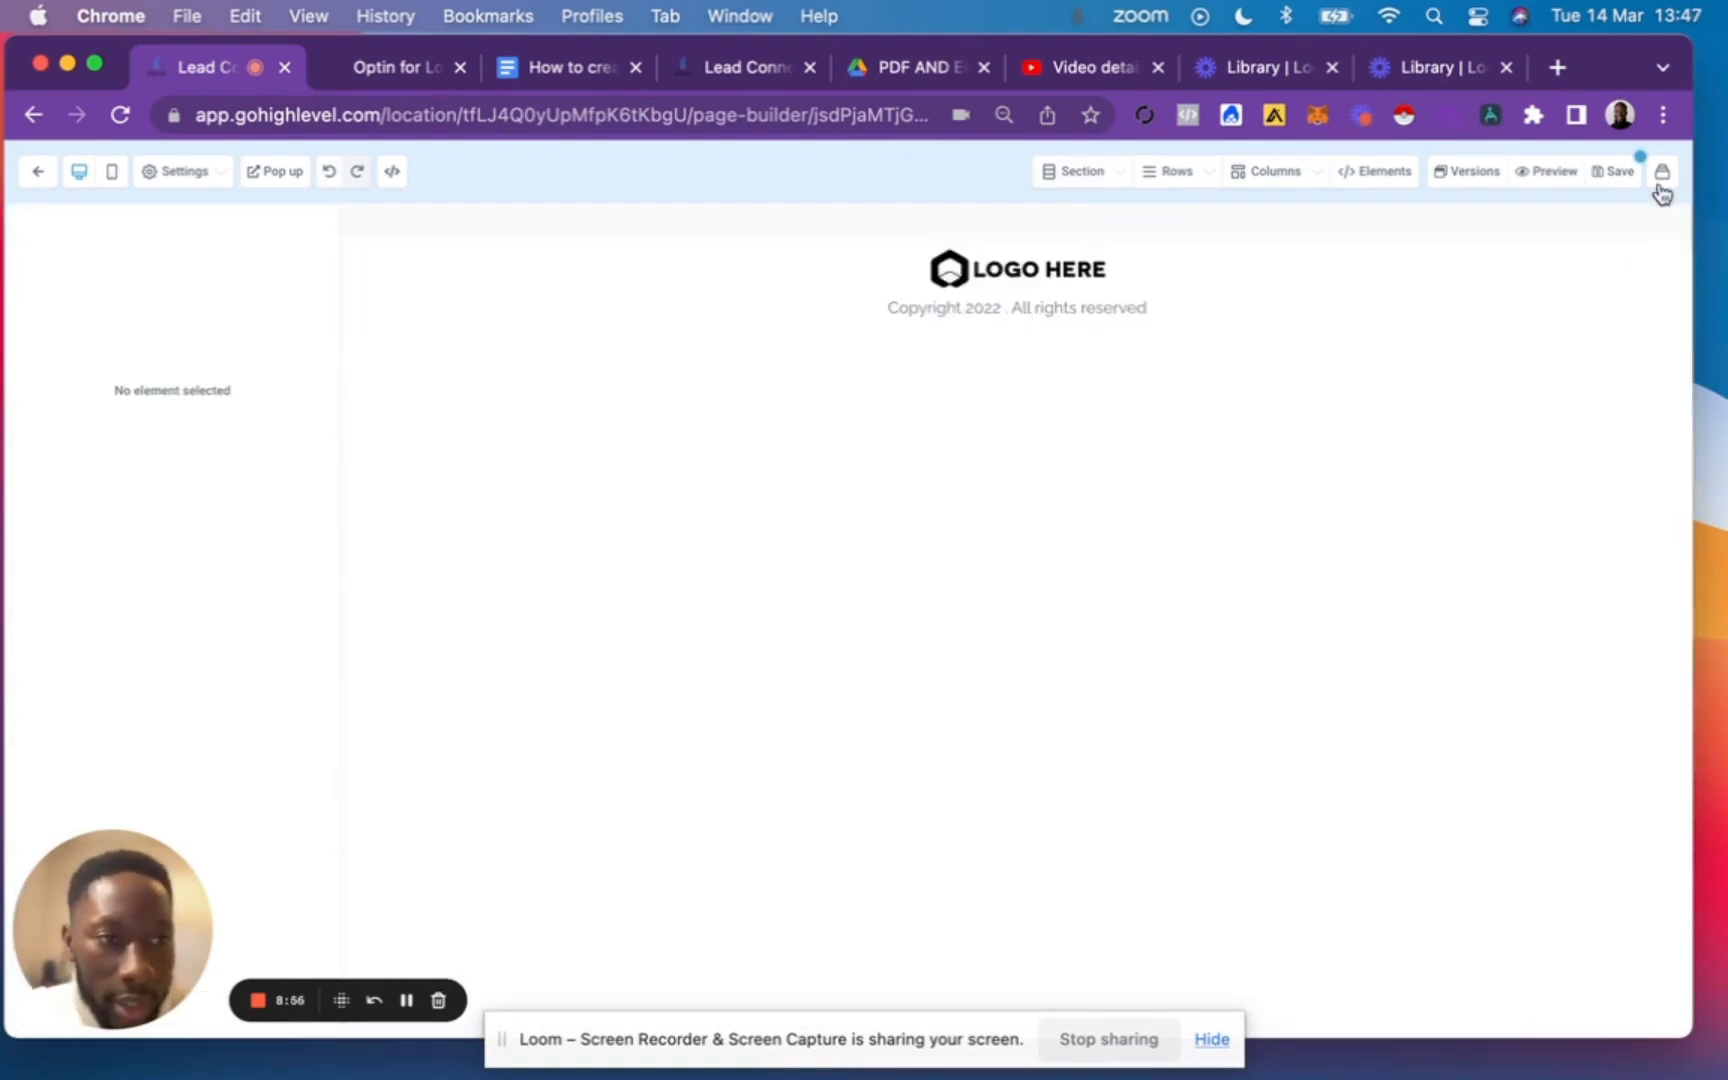
Save the page and update its SEO meta data with "business coaches optin" as both title and description.
{"action": "left_click", "coordinate": [1615, 173]}
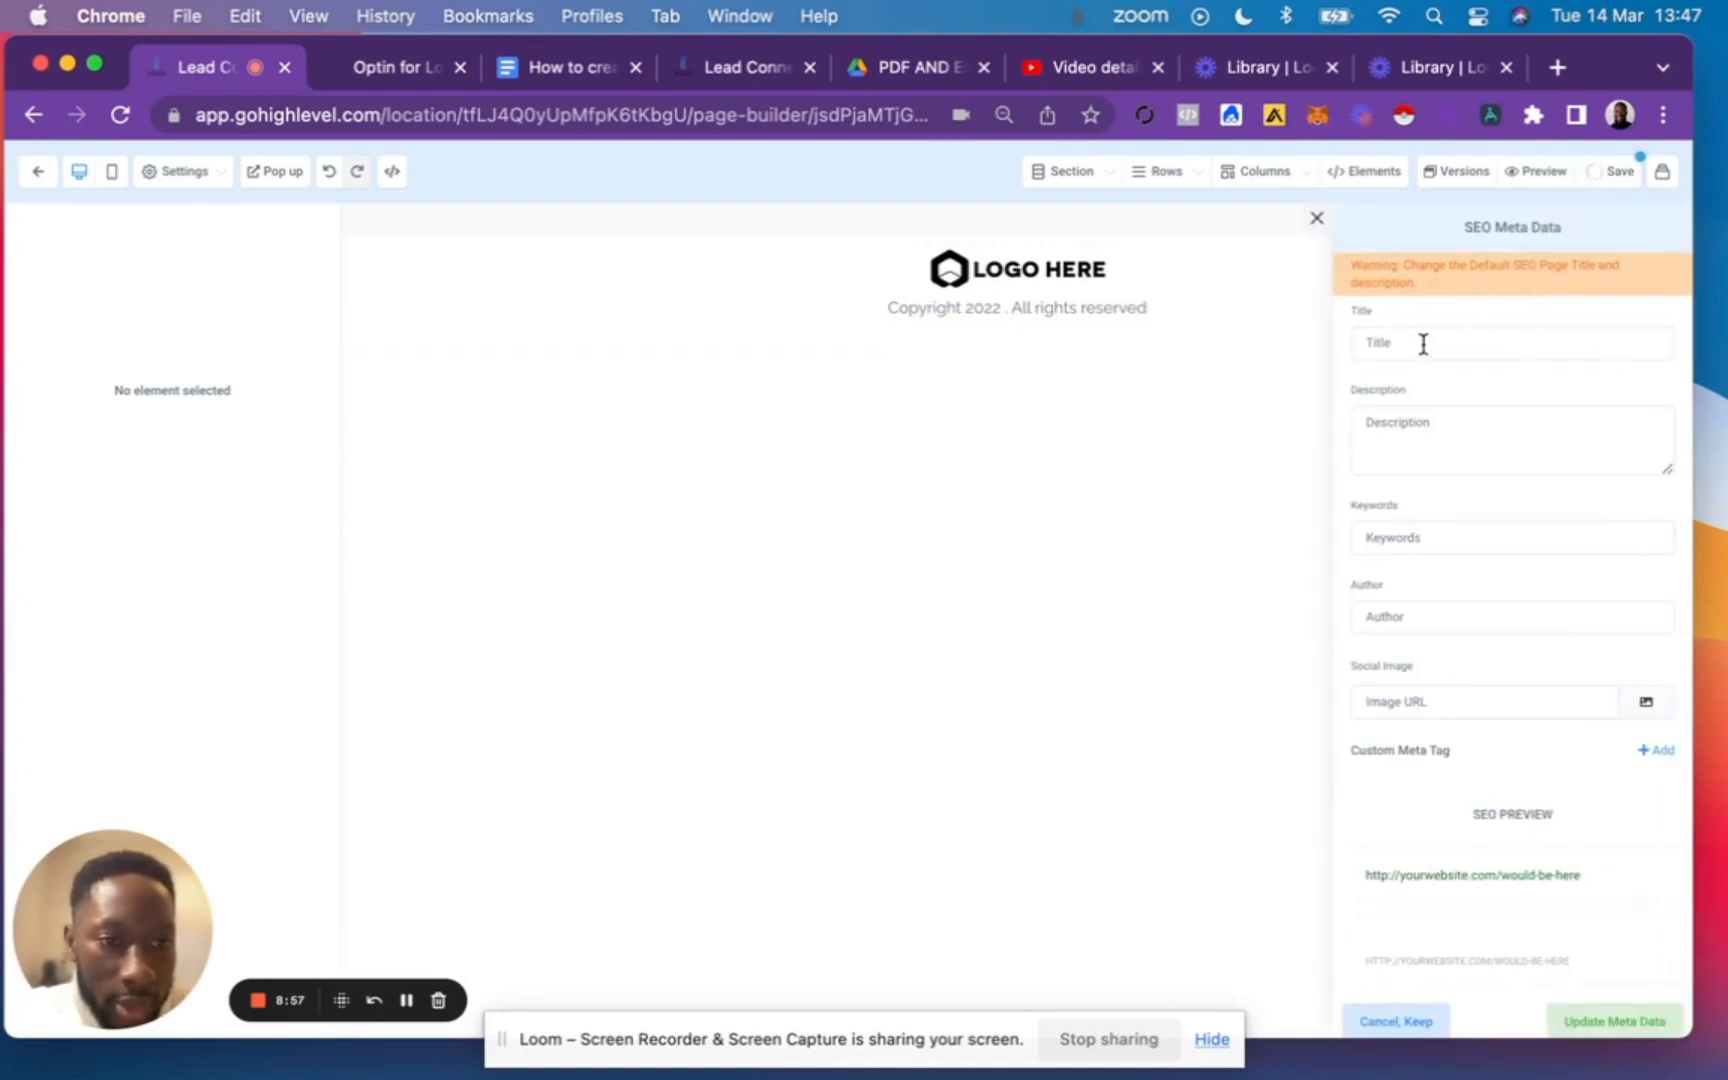
{"action": "left_click", "coordinate": [1423, 344]}
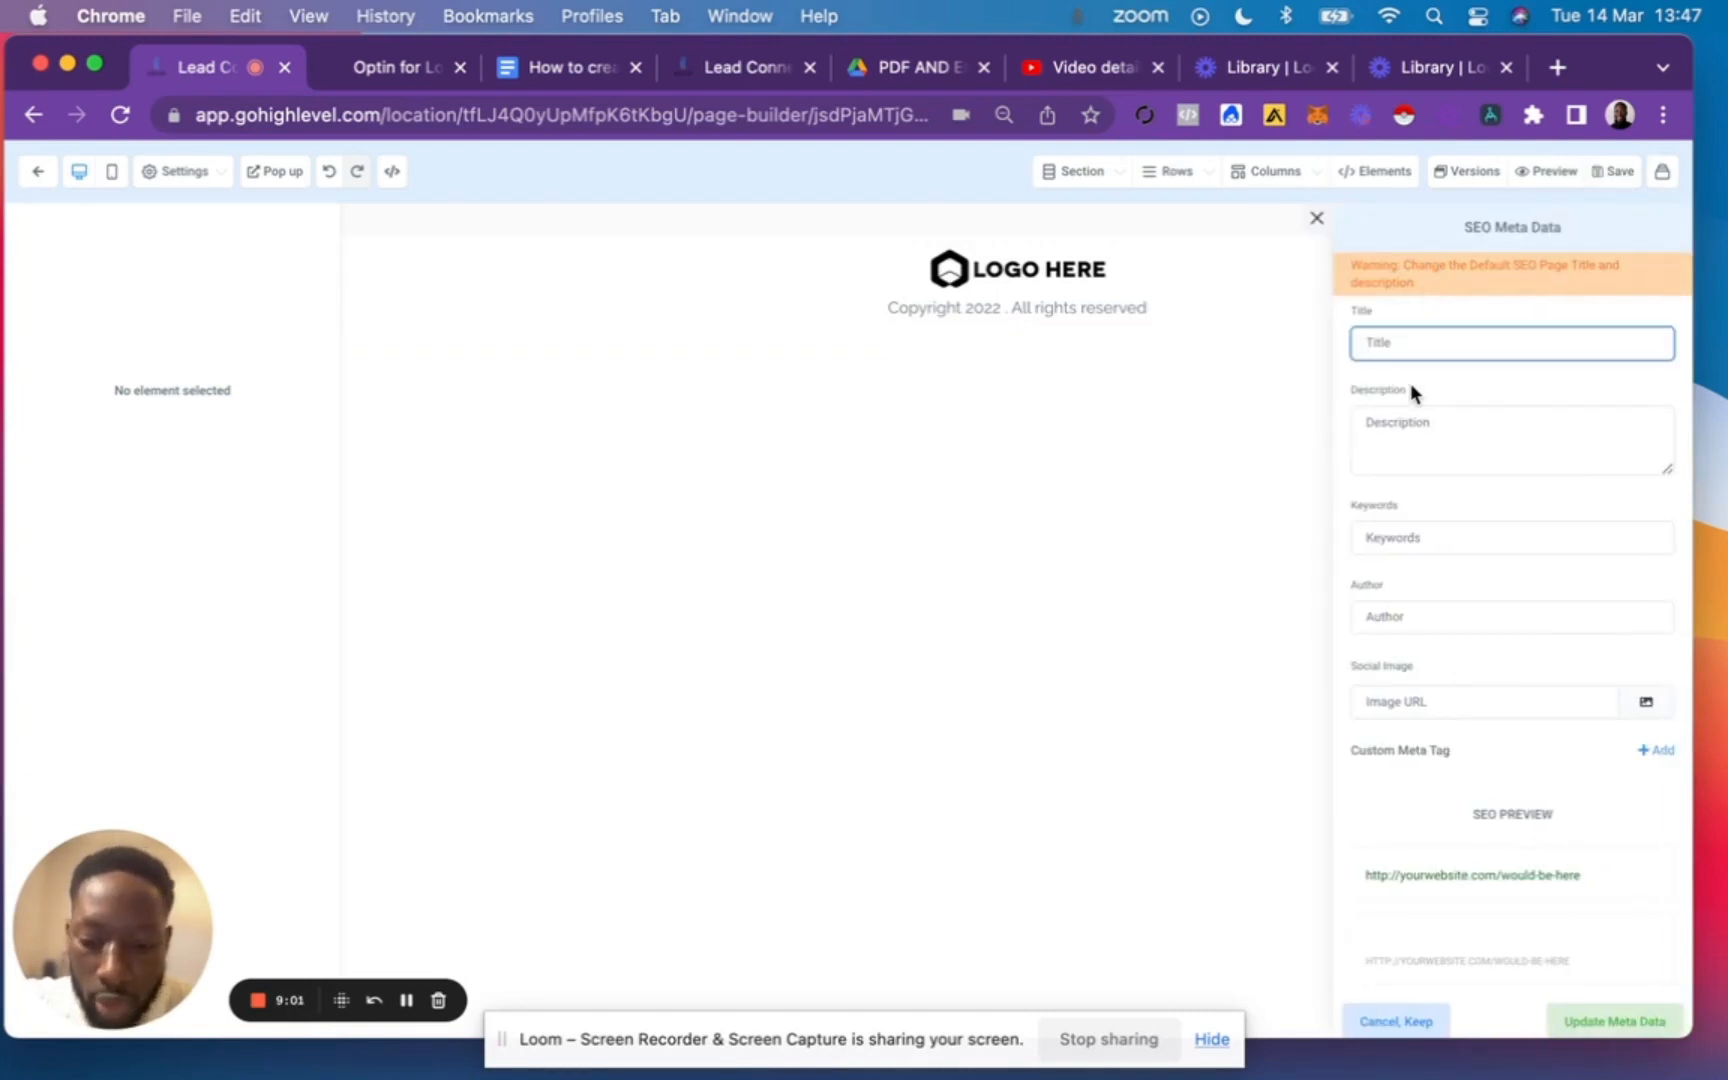
{"action": "type", "text": "business"}
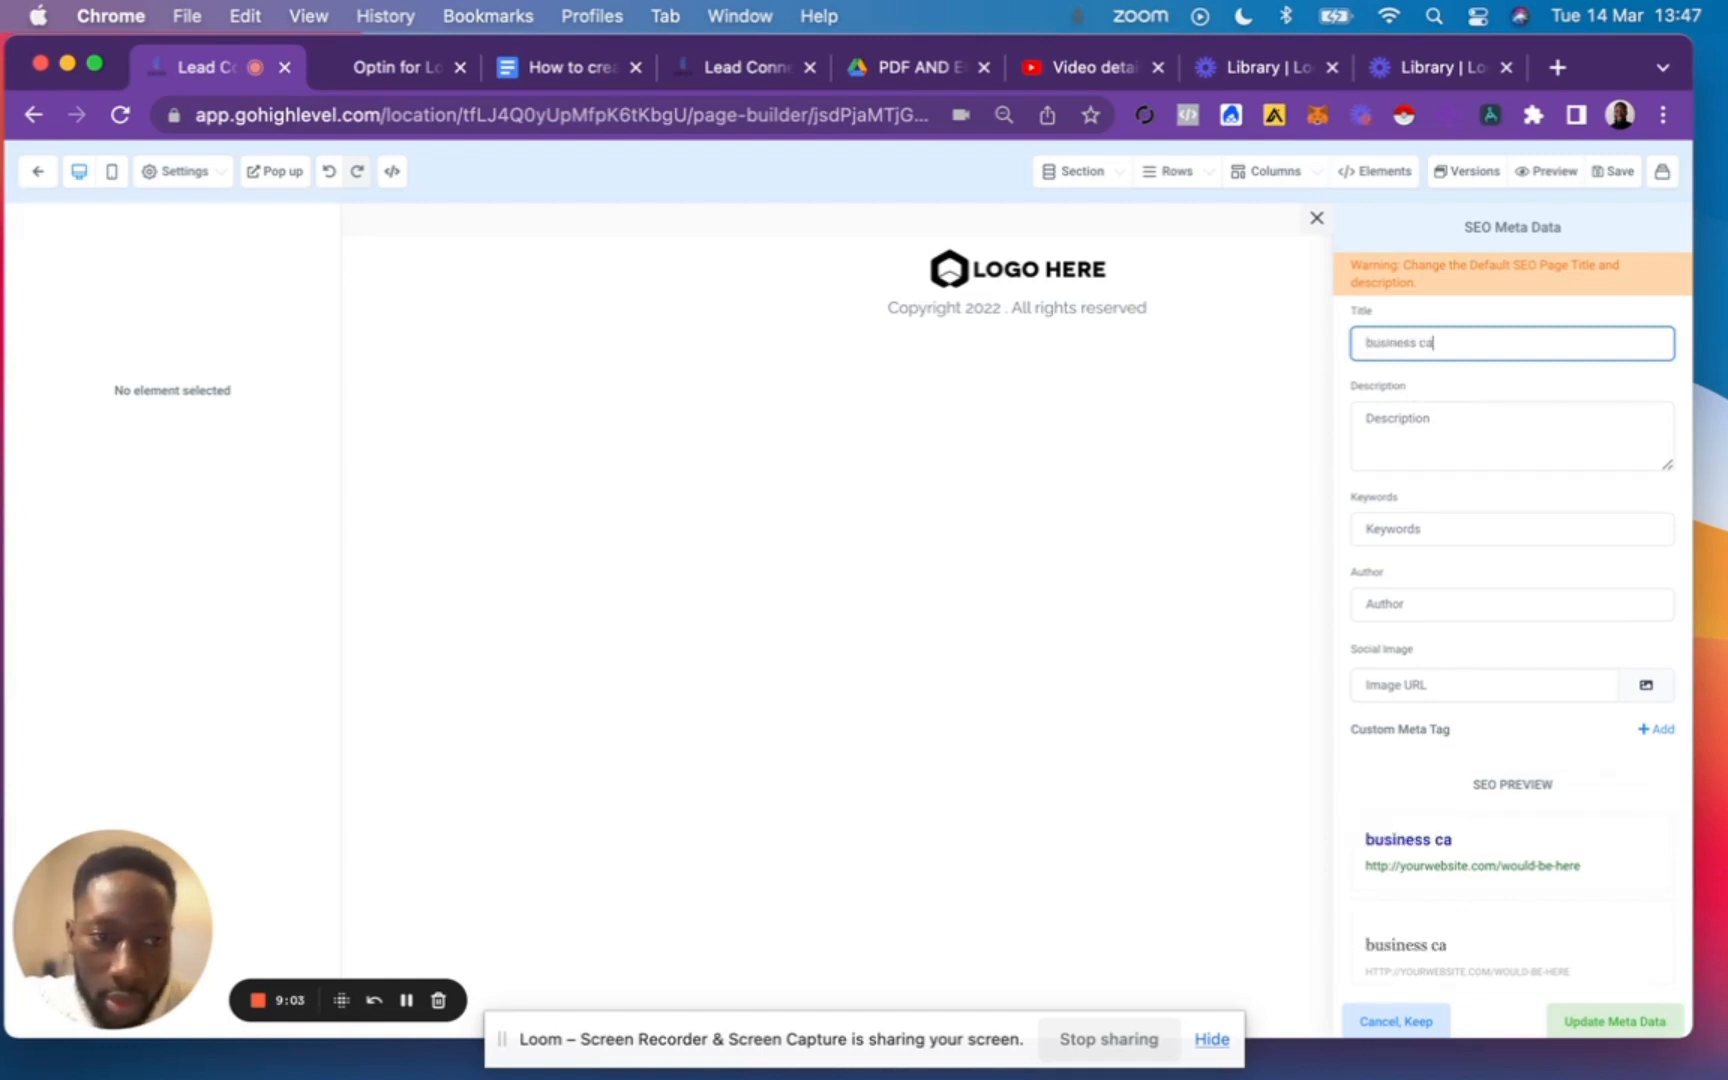
{"action": "type", "text": "caoch"}
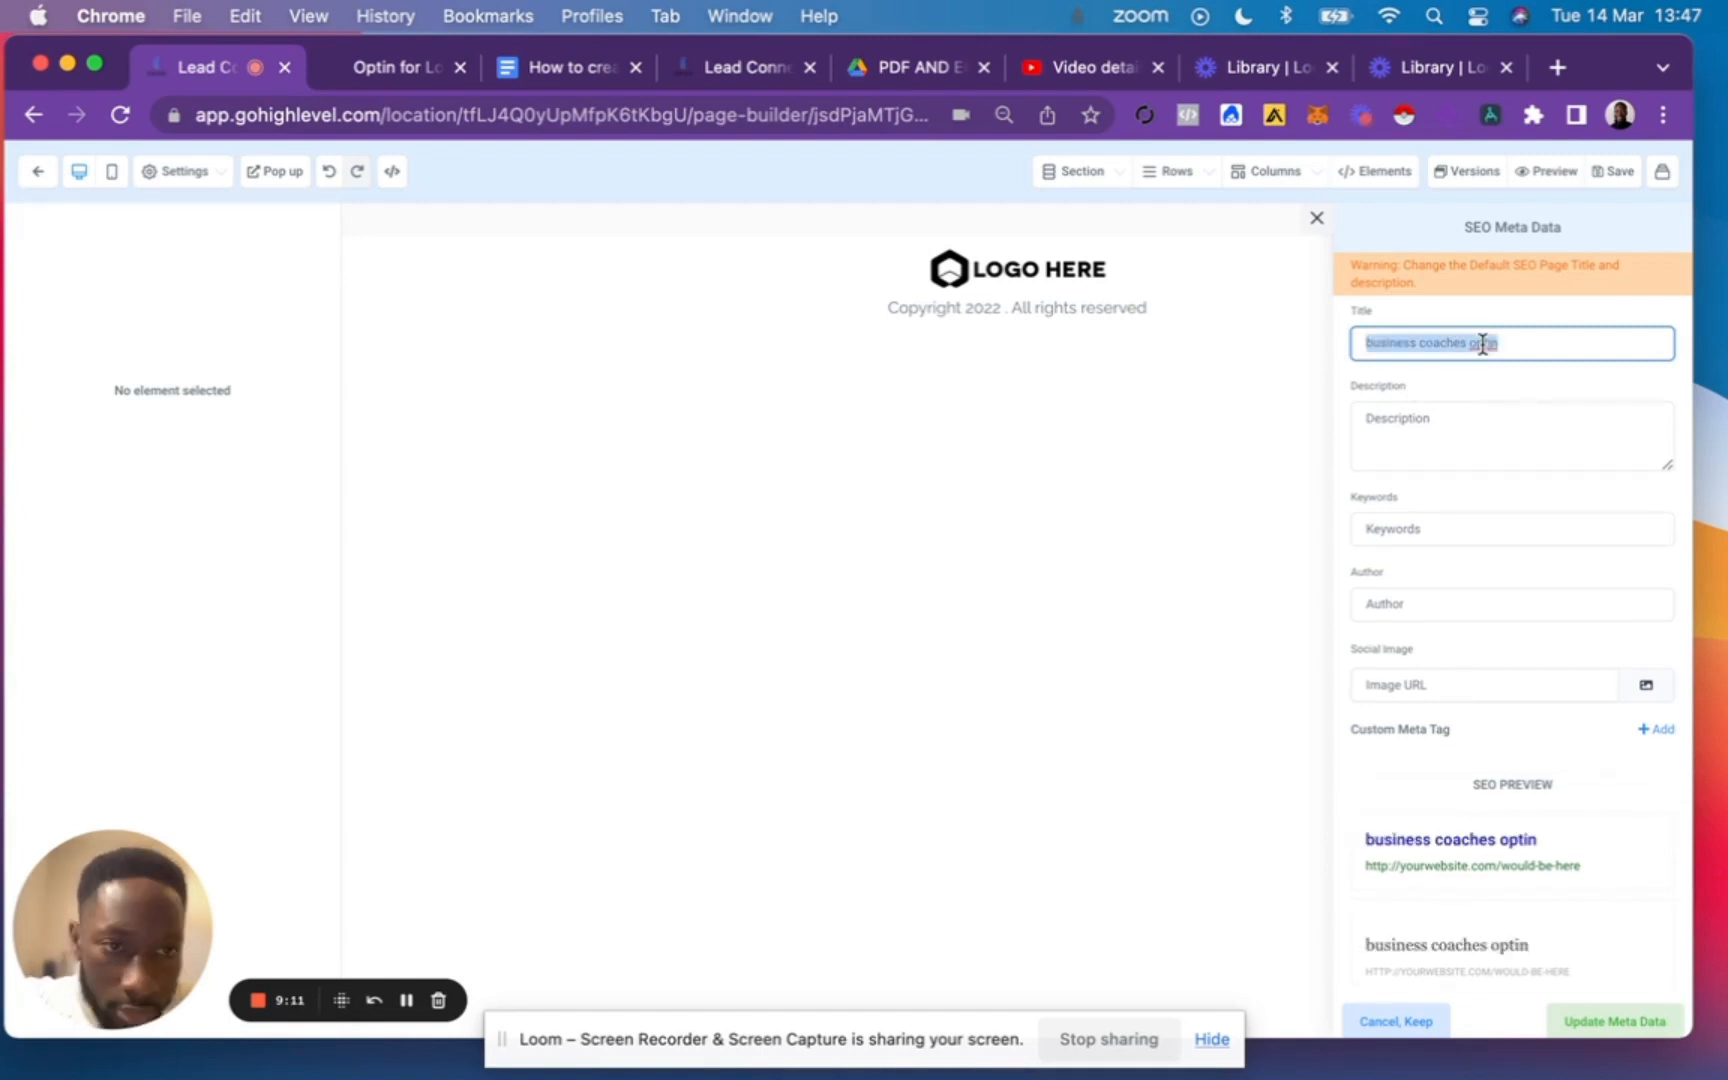
{"action": "key", "text": "cmd+c"}
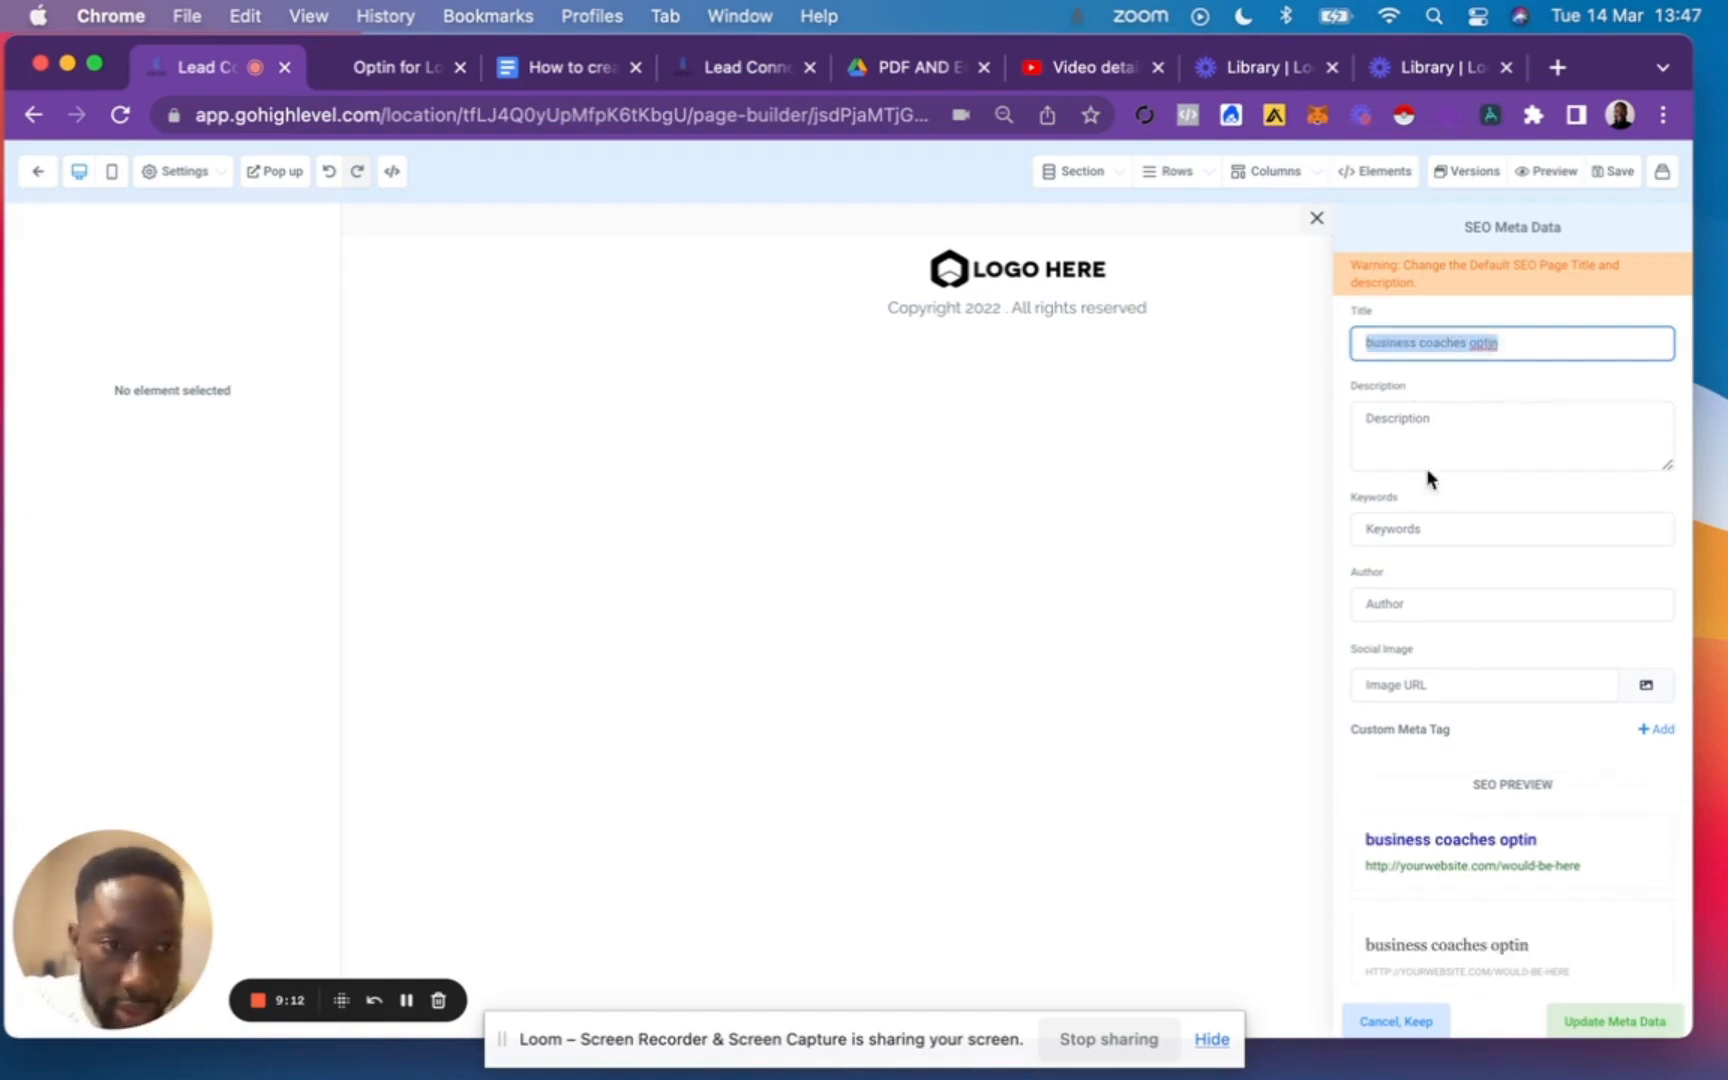
{"action": "left_click", "coordinate": [1426, 462]}
{"action": "key", "text": "cmd+v"}
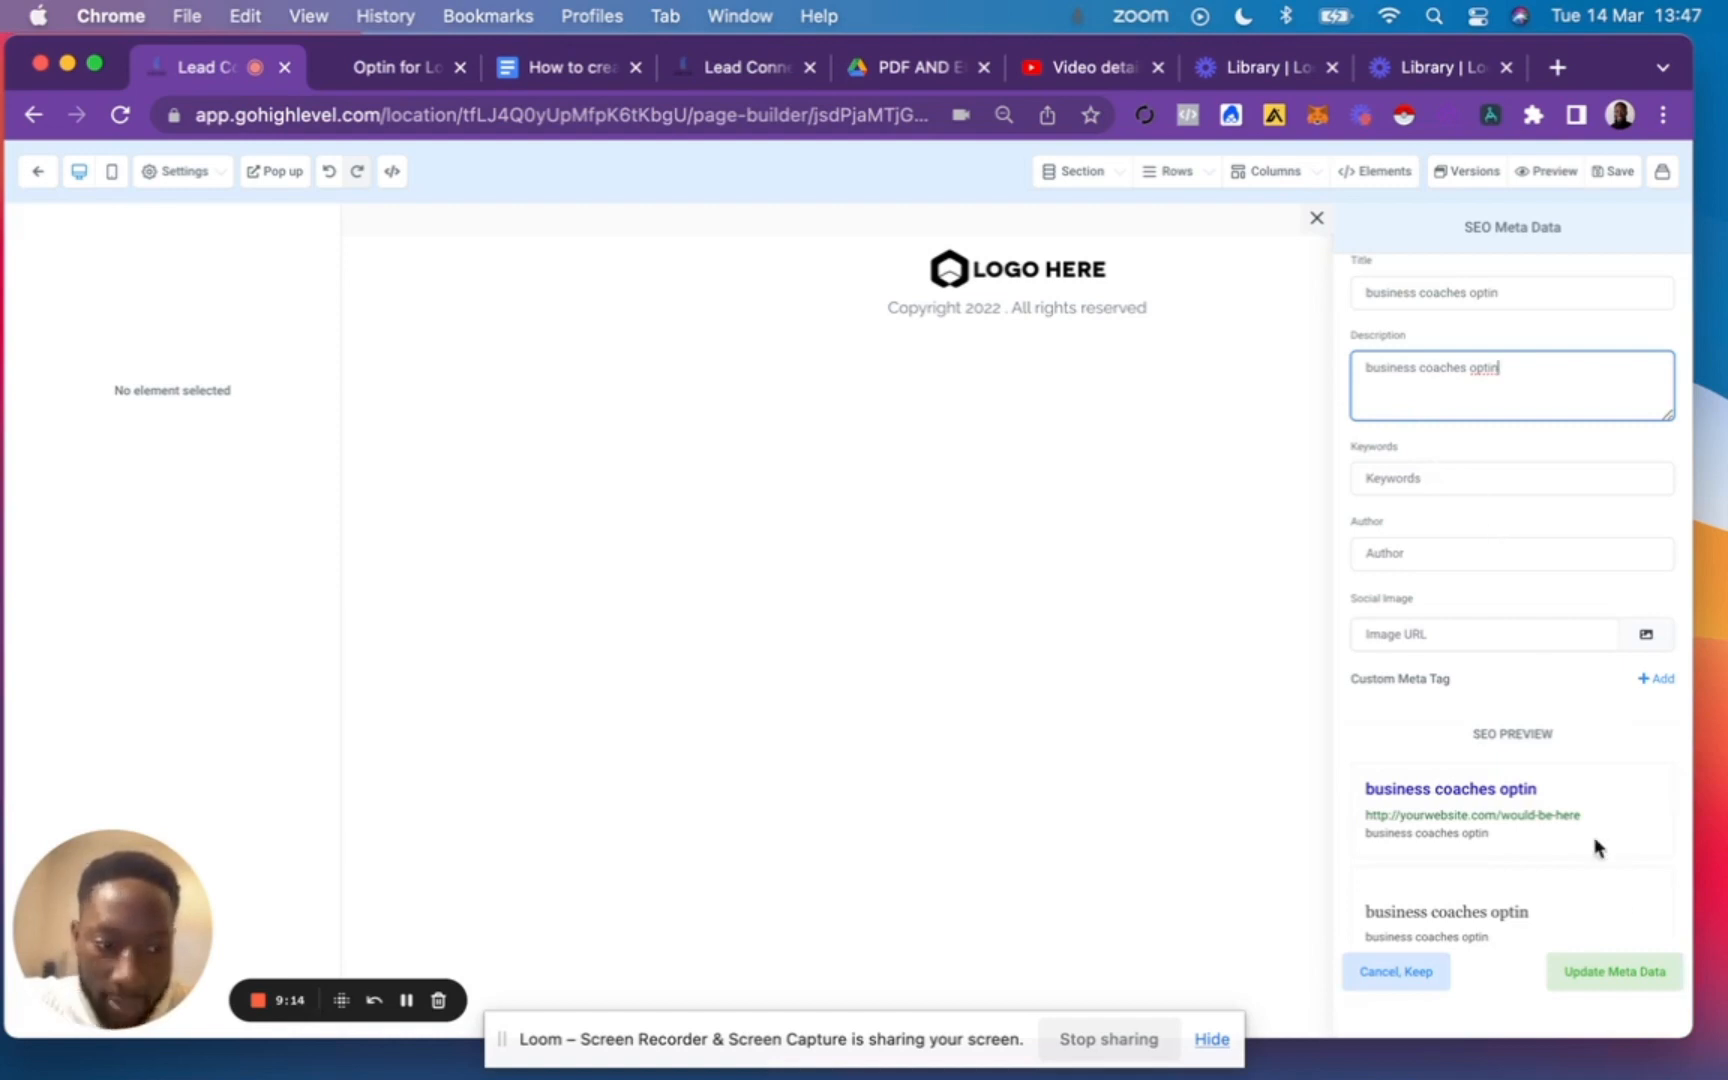
{"action": "left_click", "coordinate": [1617, 976]}
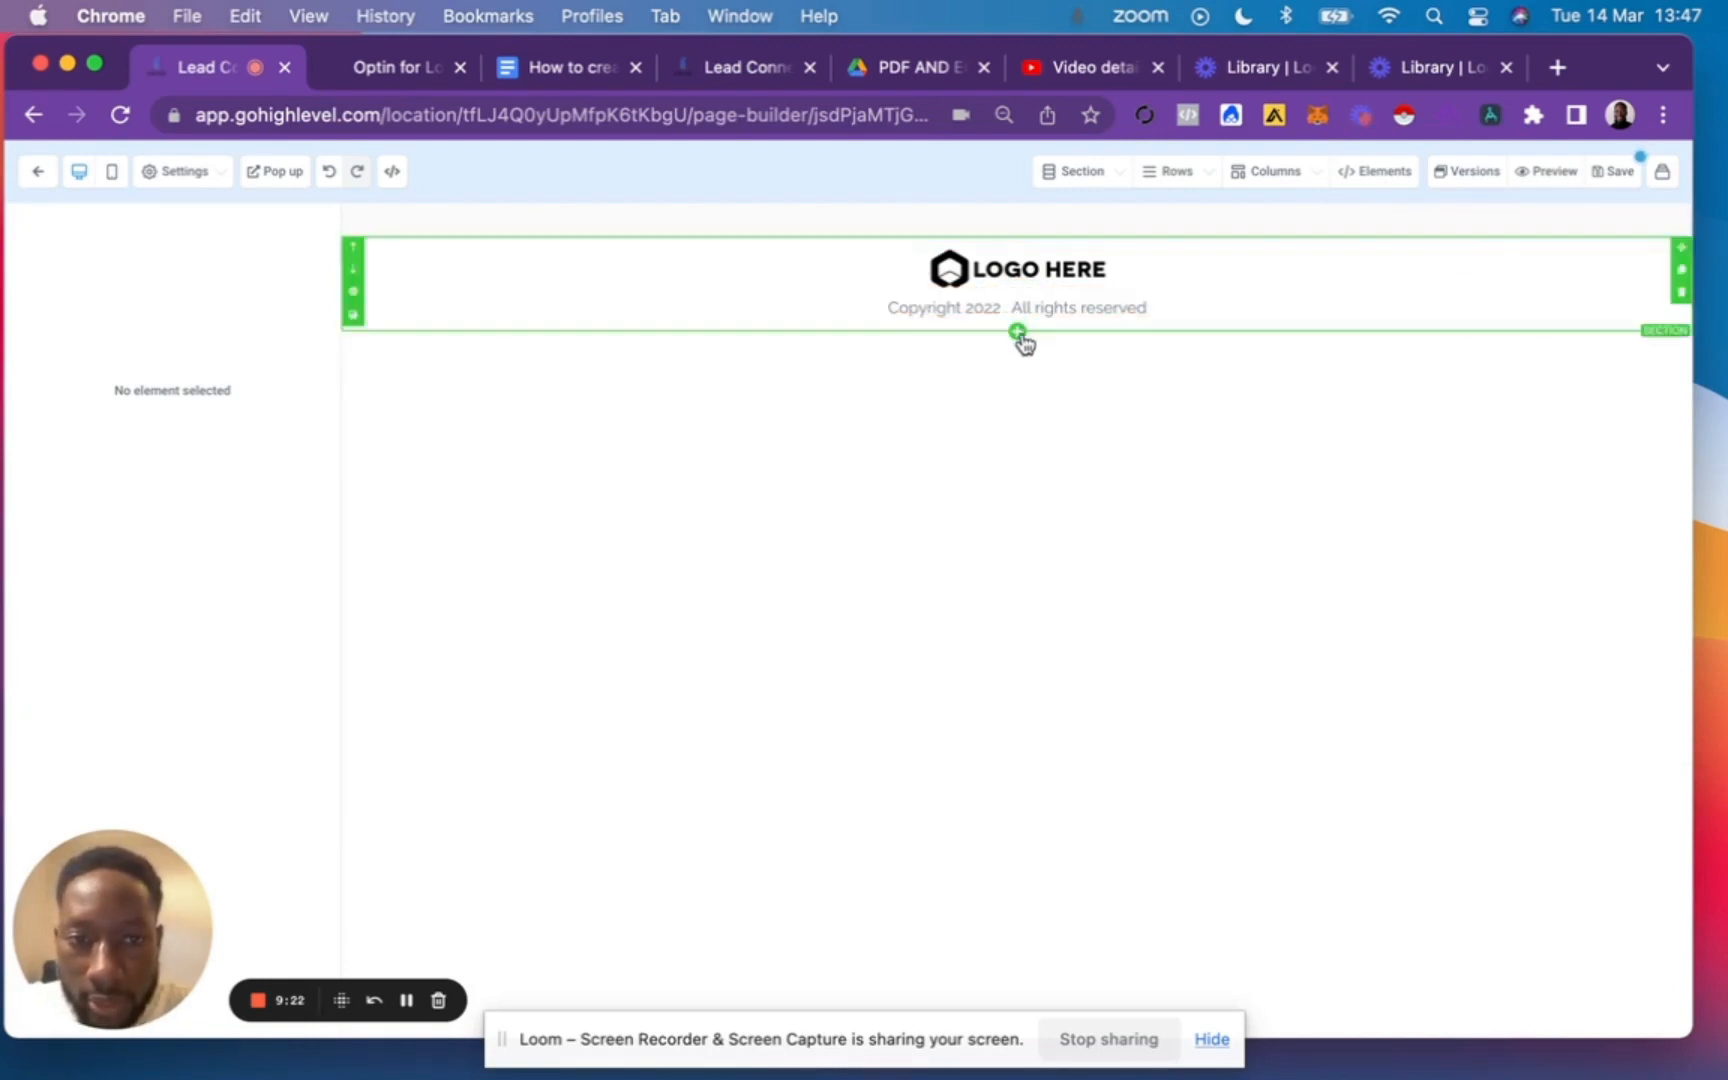
Add a medium-width section, move it above the logo footer, and give it a one-column row.
{"action": "left_click", "coordinate": [1018, 332]}
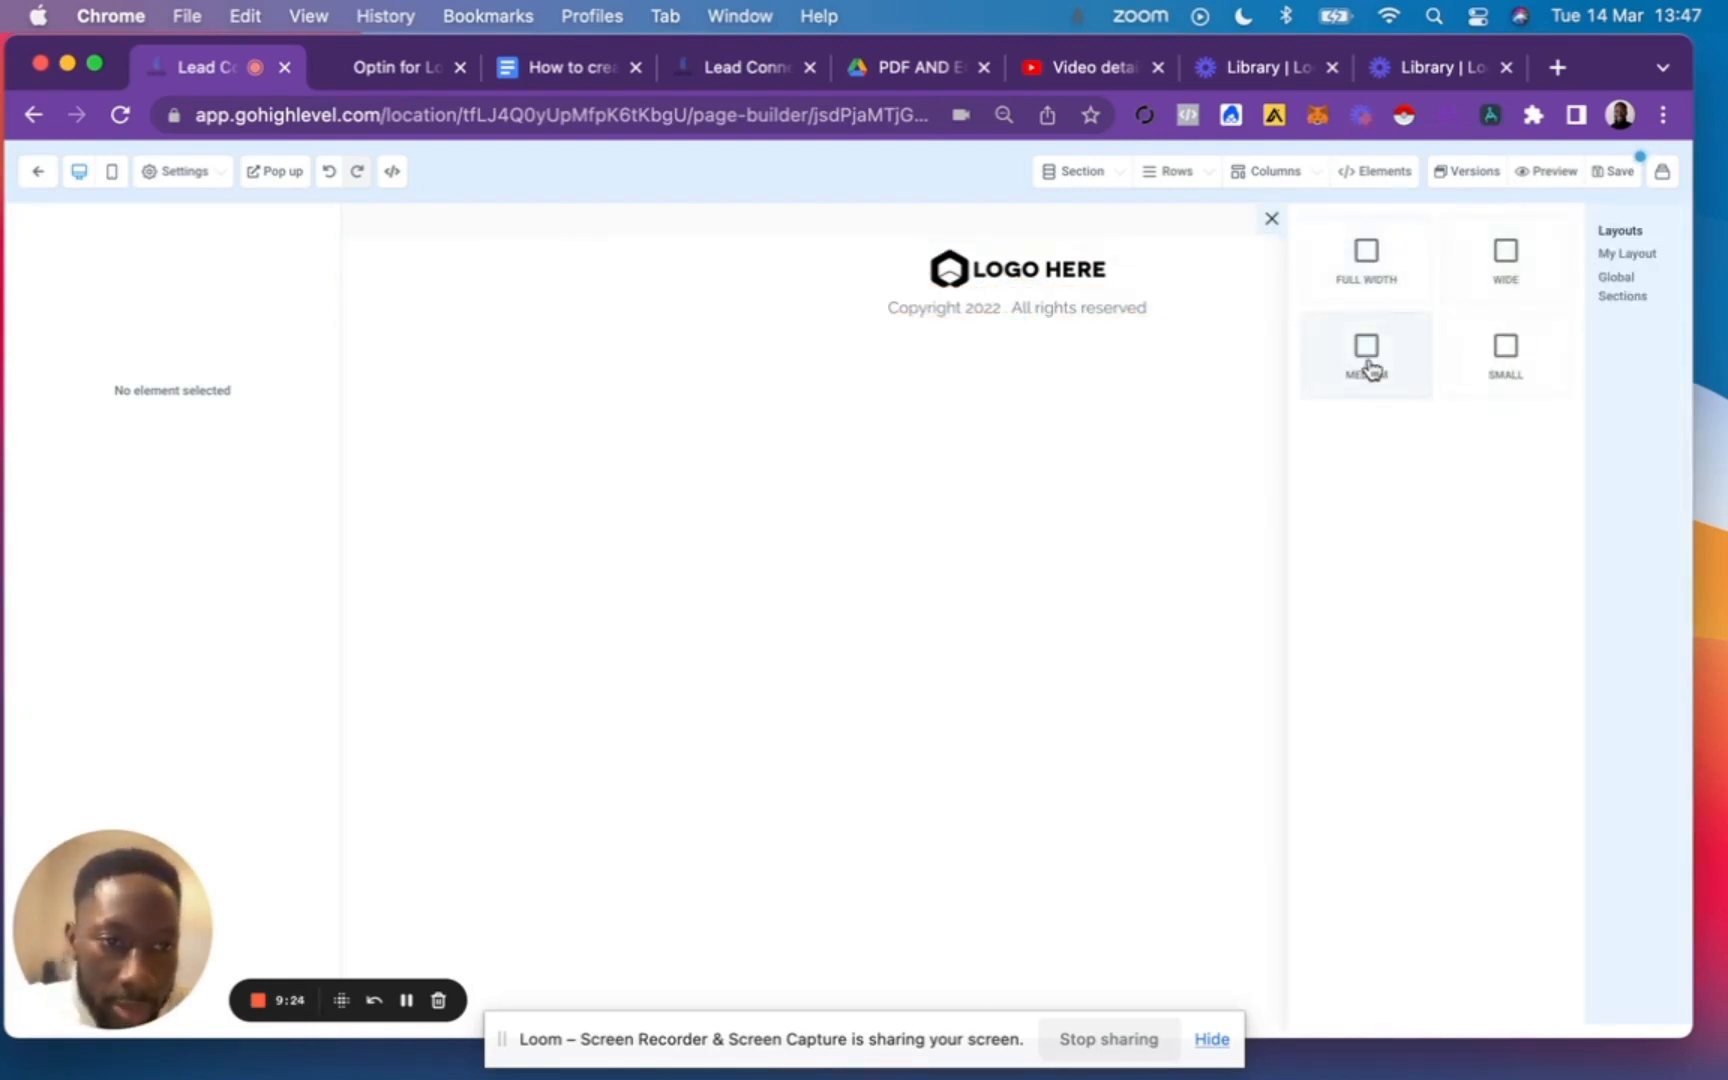
{"action": "left_click", "coordinate": [1367, 352]}
{"action": "left_click", "coordinate": [597, 344]}
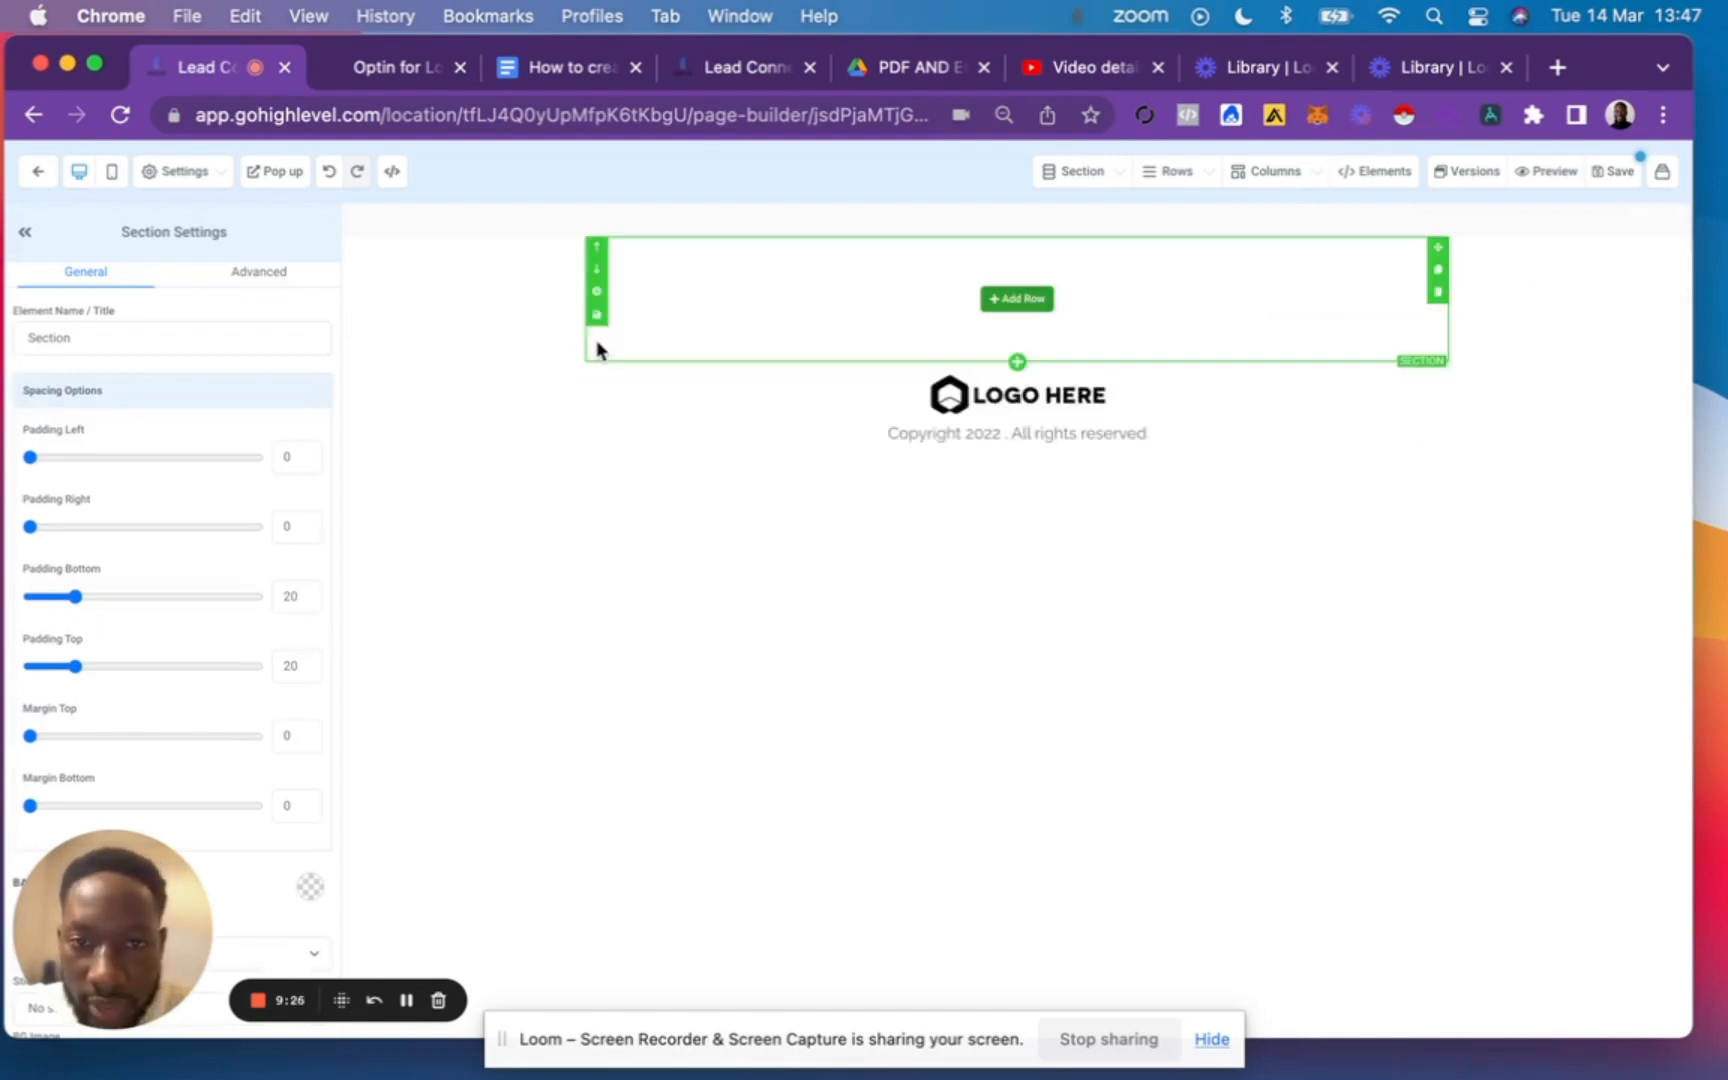
{"action": "left_click", "coordinate": [1038, 309]}
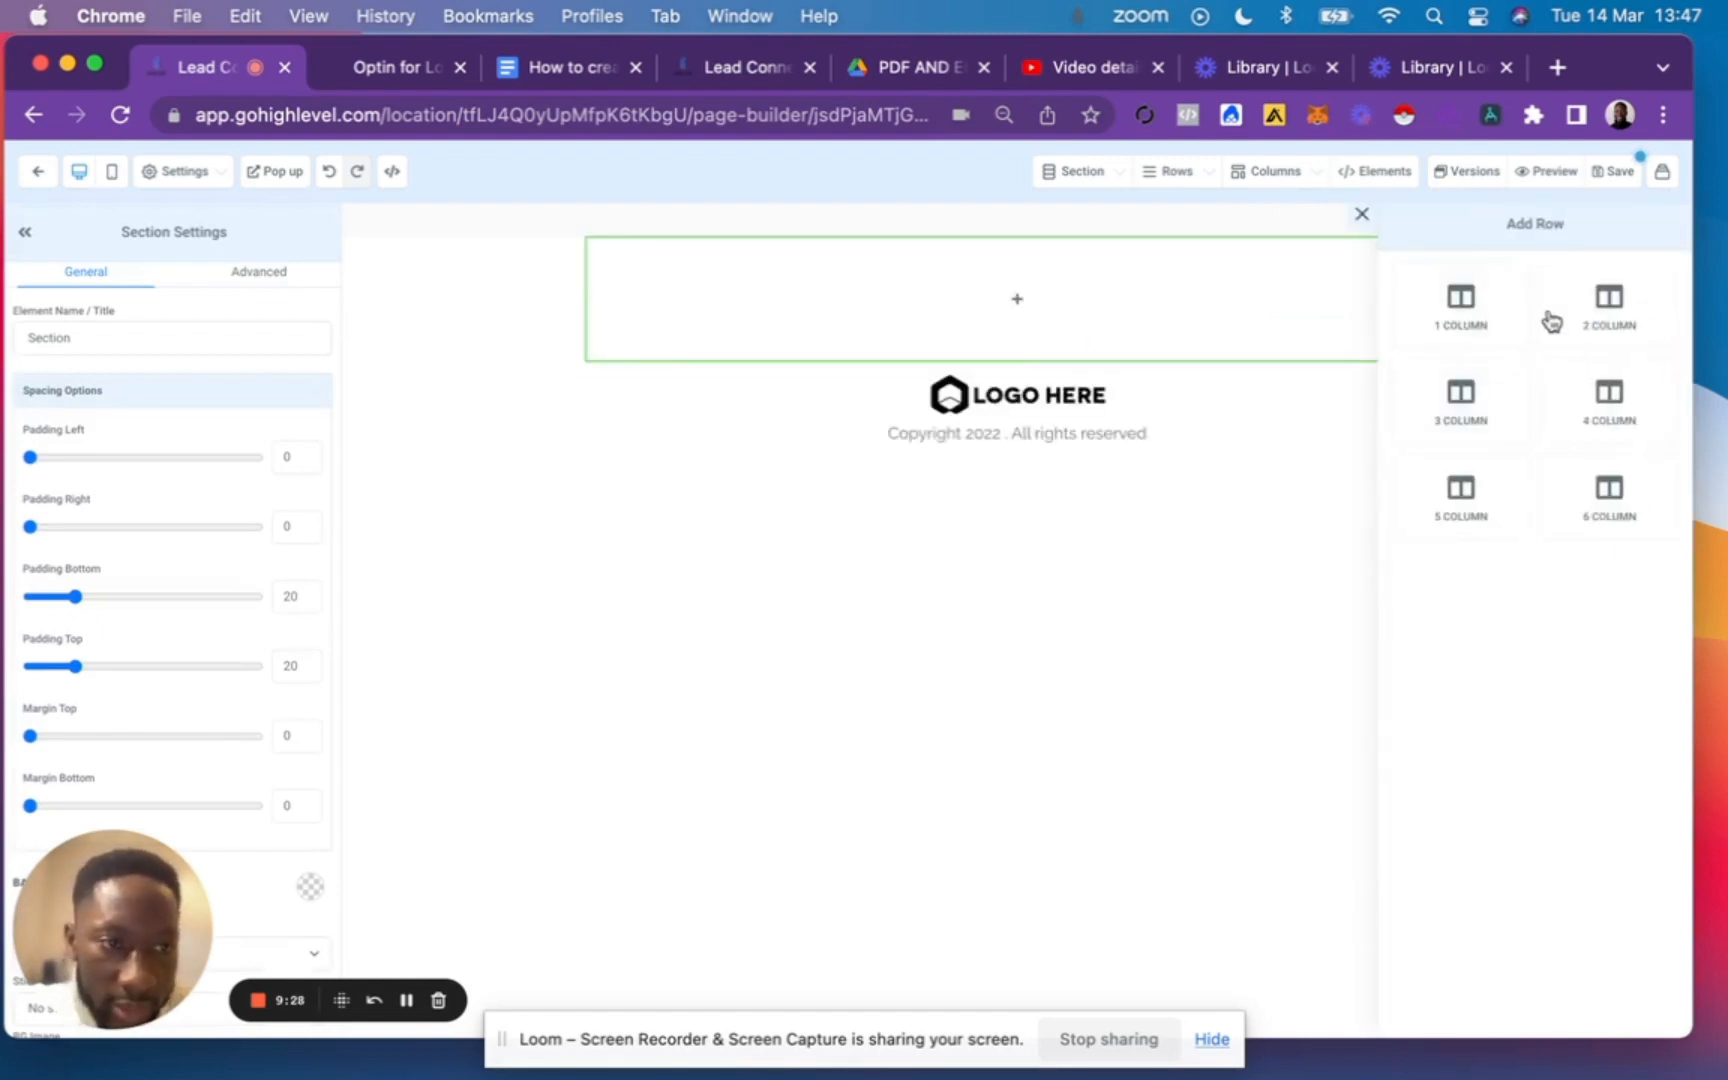
{"action": "left_click", "coordinate": [1464, 310]}
Add a bold headline to the row with the outline document's title, "Discover The Solution To The Single Biggest Mistake That Failing Businesses Make...".
{"action": "left_click", "coordinate": [1012, 334]}
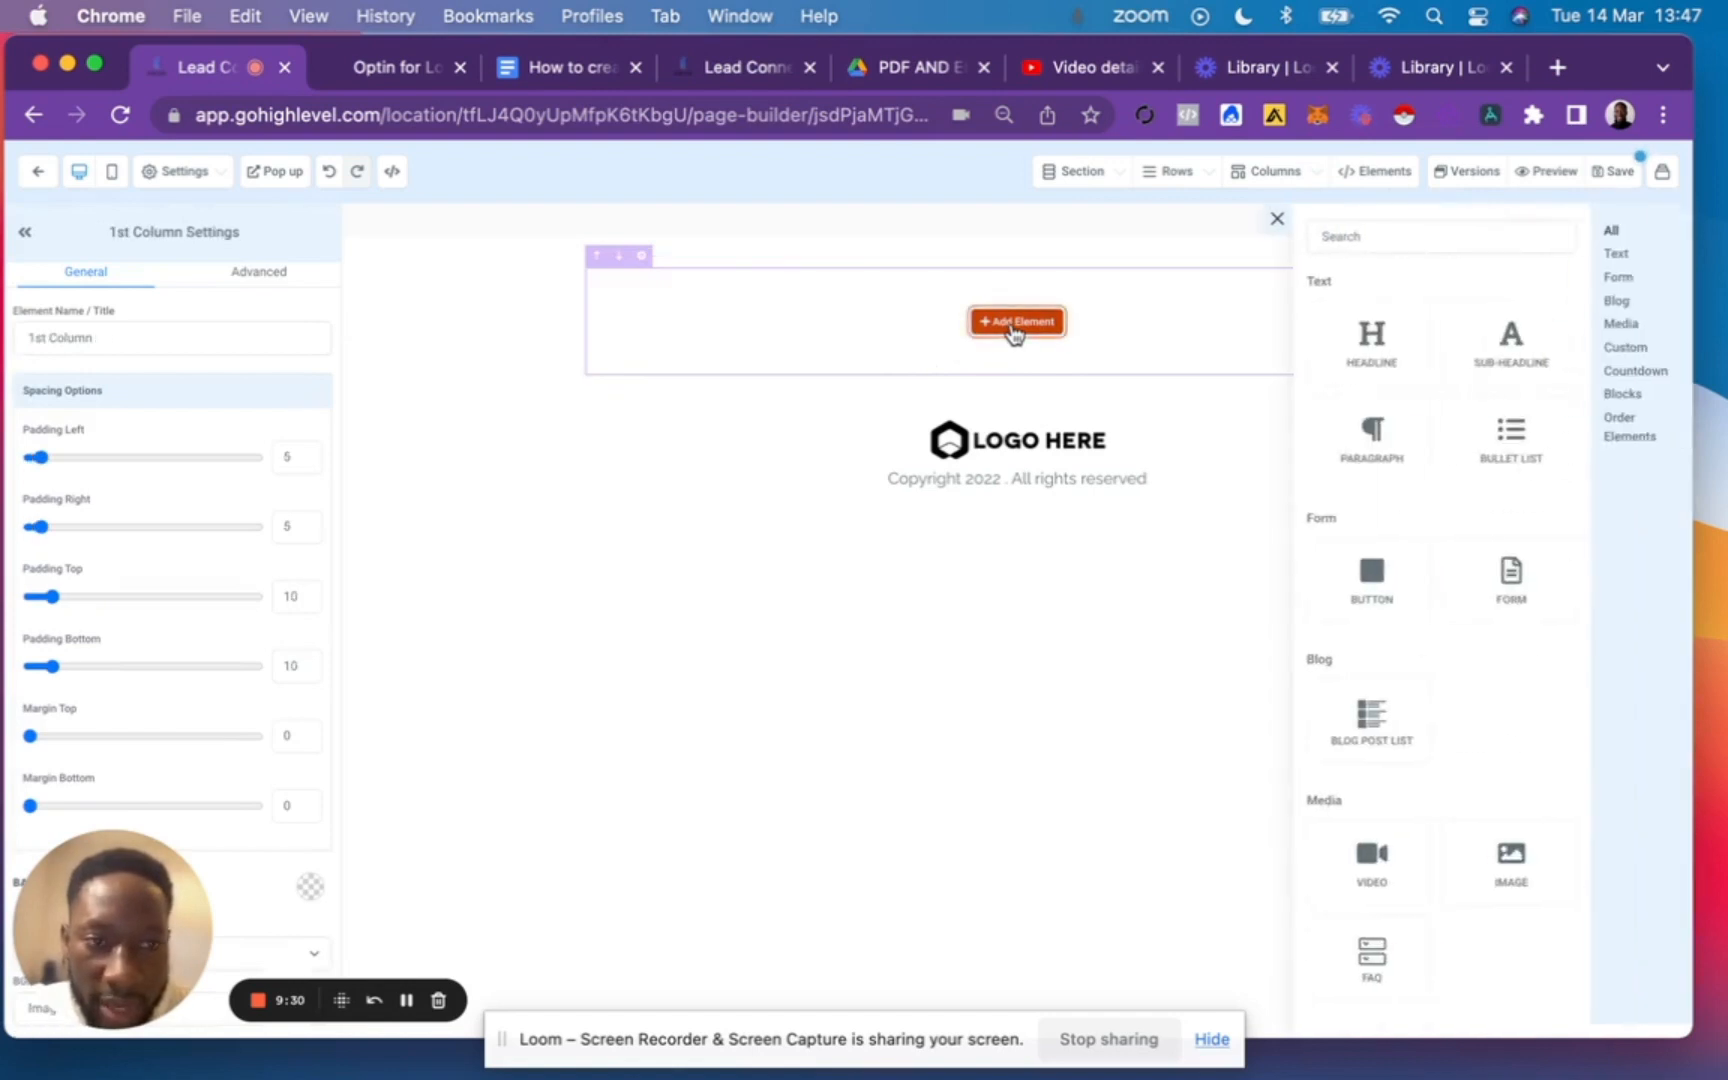
{"action": "left_click", "coordinate": [1384, 345]}
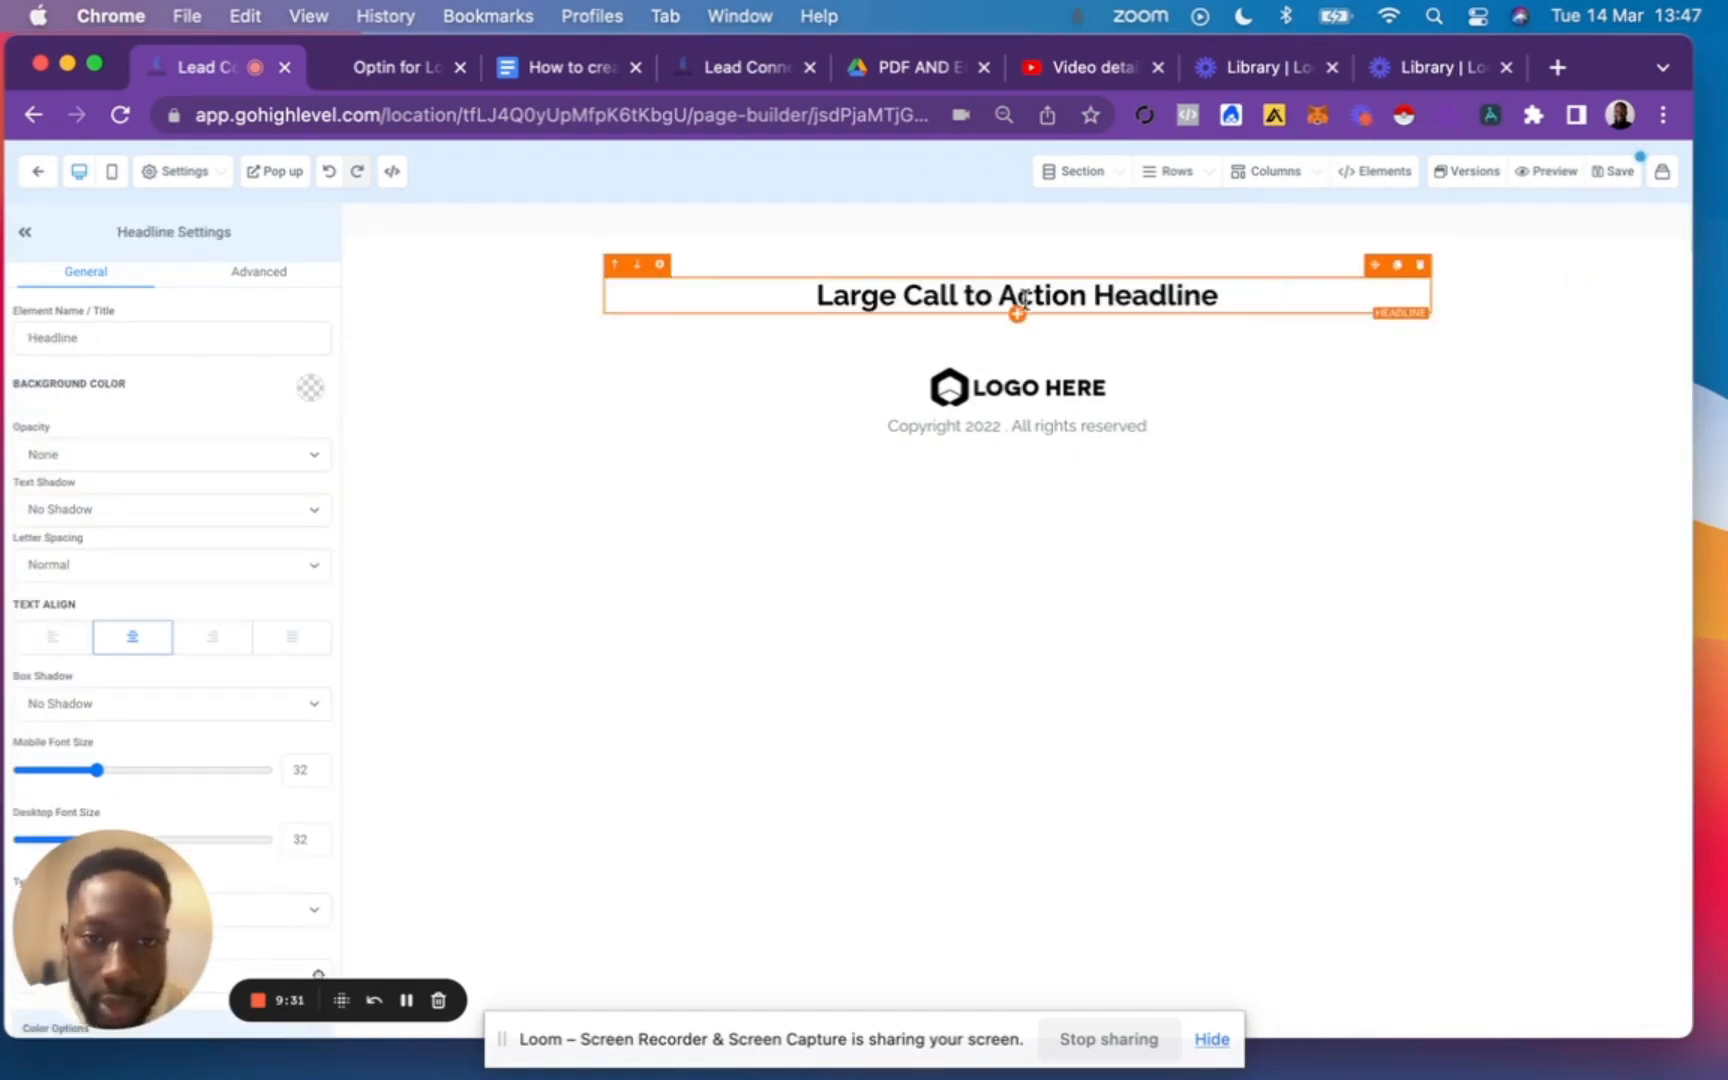
{"action": "left_click", "coordinate": [551, 66]}
{"action": "triple_click", "coordinate": [578, 686]}
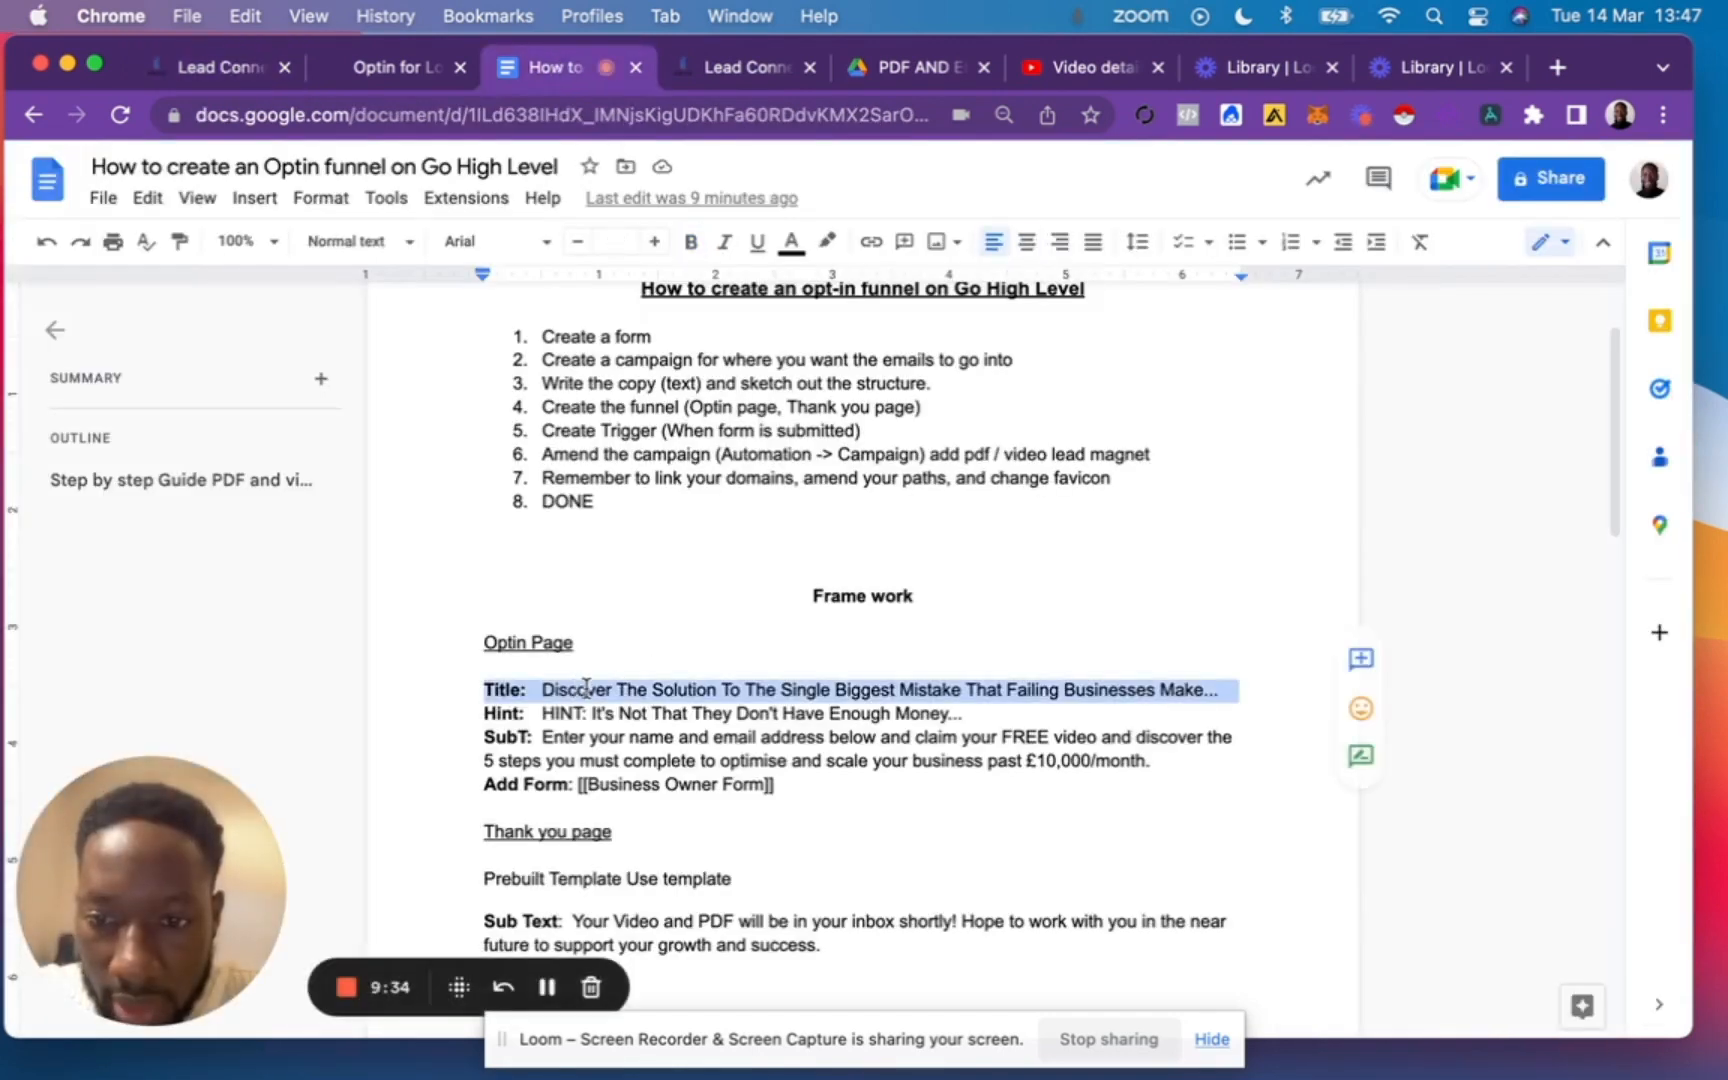
{"action": "left_click_drag", "start_coordinate": [540, 690], "coordinate": [1229, 696]}
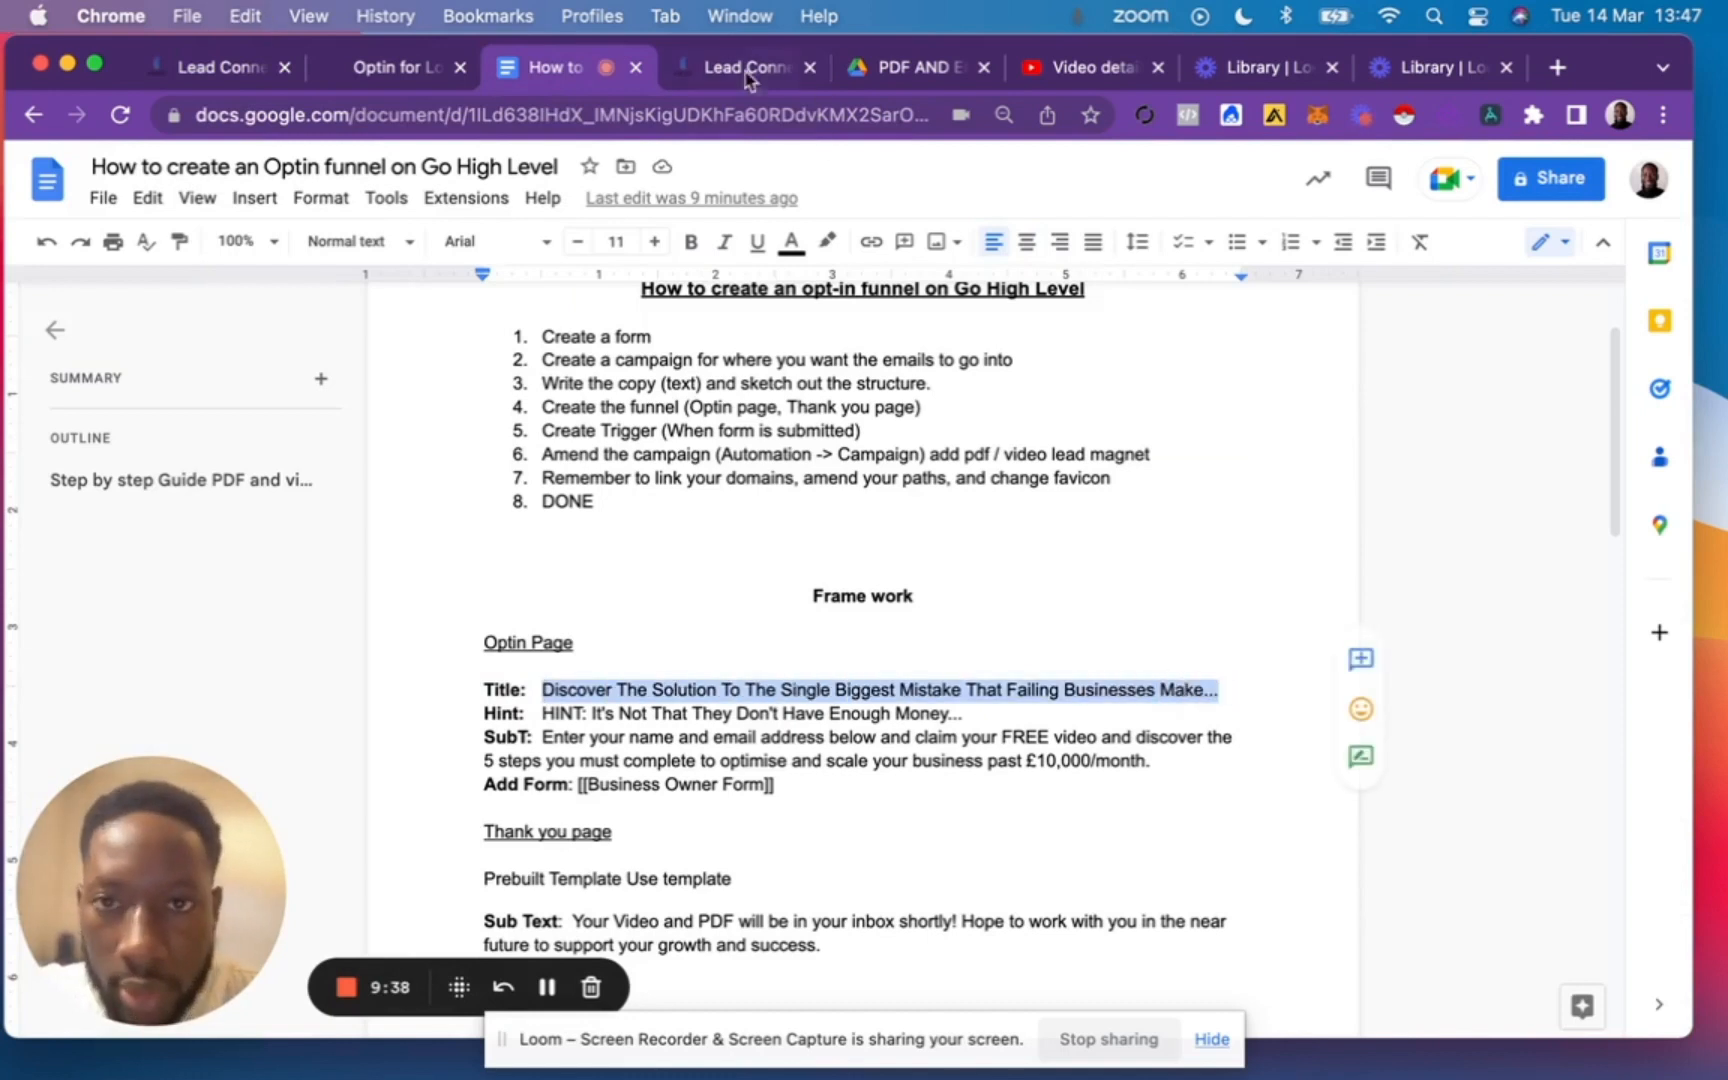
{"action": "left_click", "coordinate": [712, 78]}
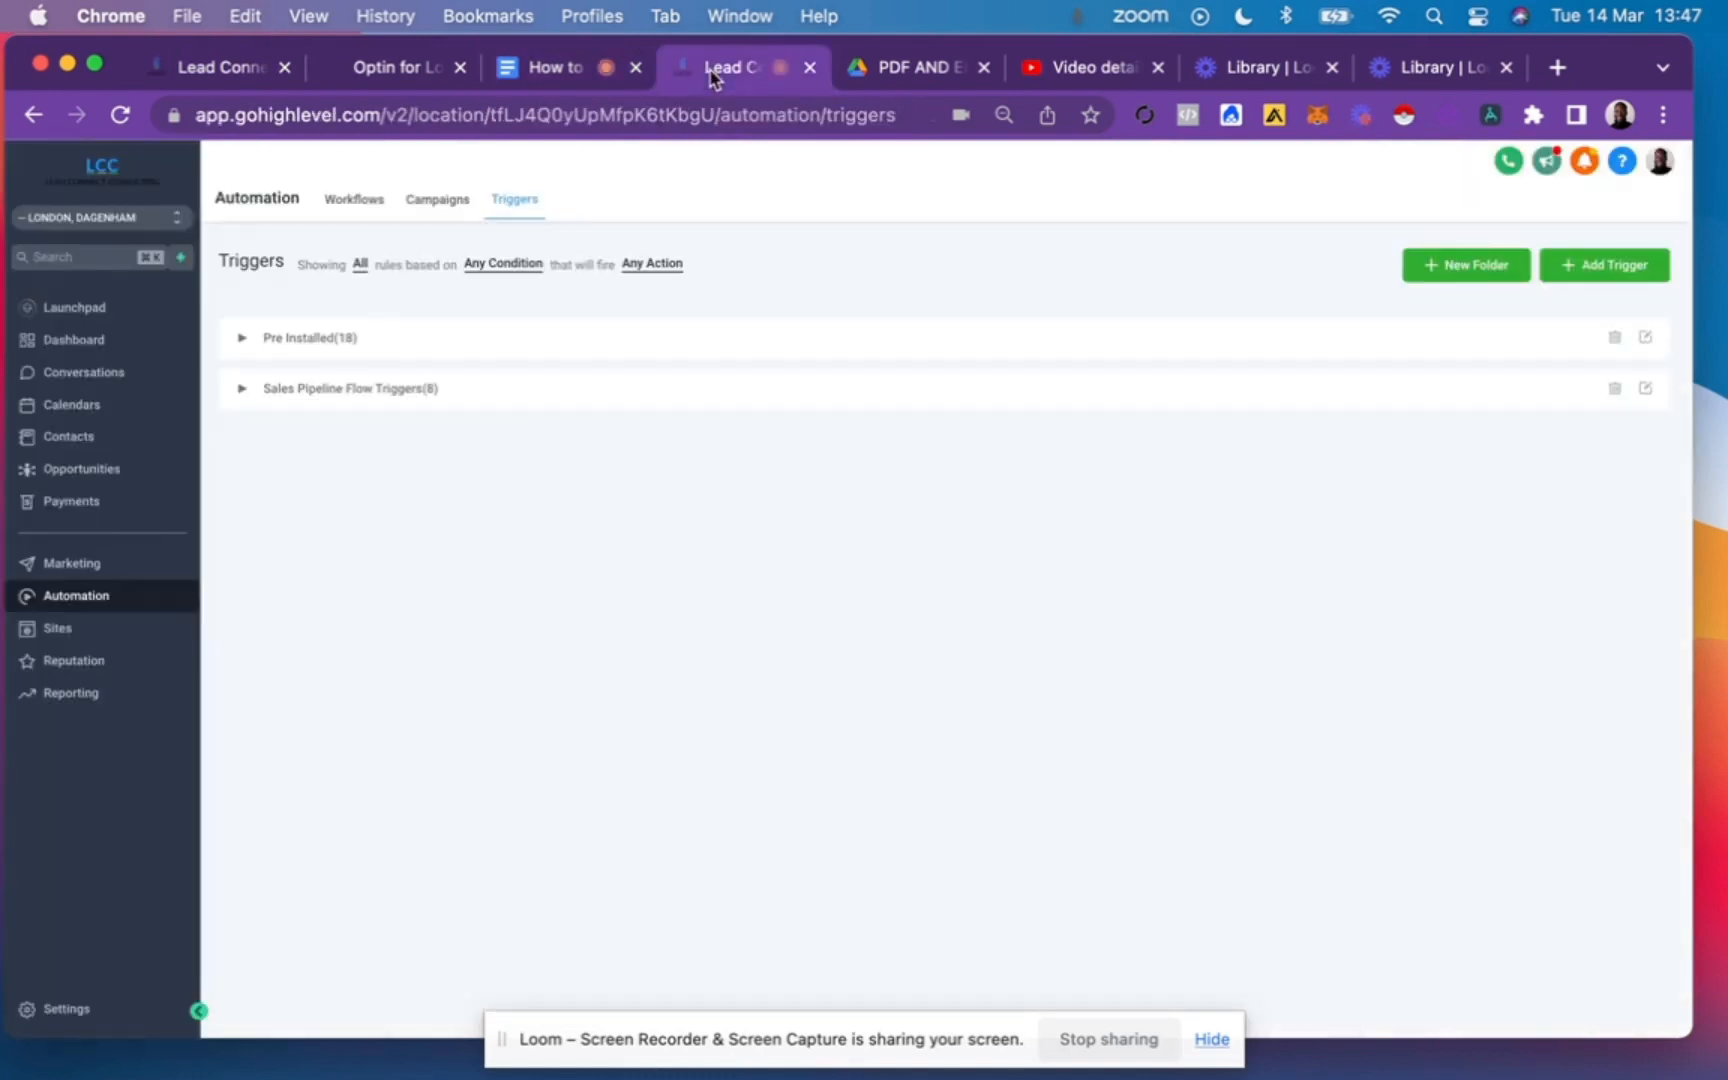
{"action": "left_click", "coordinate": [263, 77]}
{"action": "left_click", "coordinate": [1018, 305]}
{"action": "key", "text": "super+a"}
{"action": "key", "text": "super+v"}
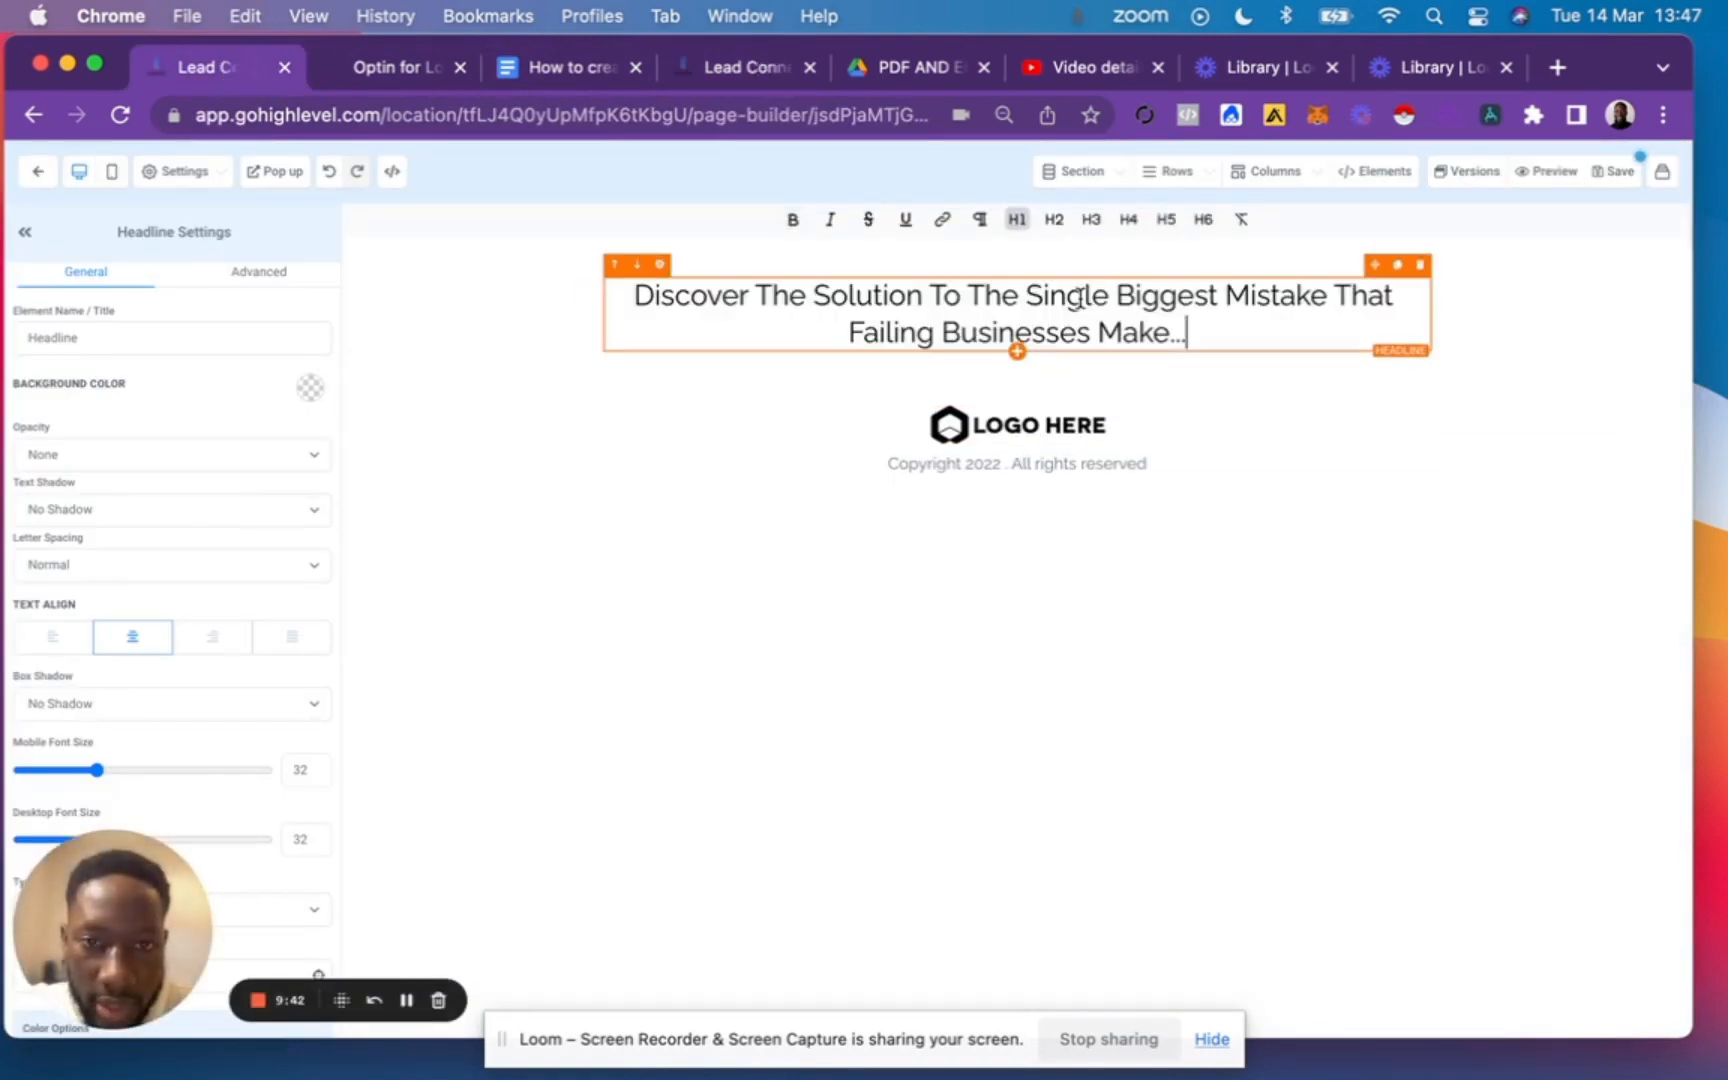
{"action": "triple_click", "coordinate": [835, 297]}
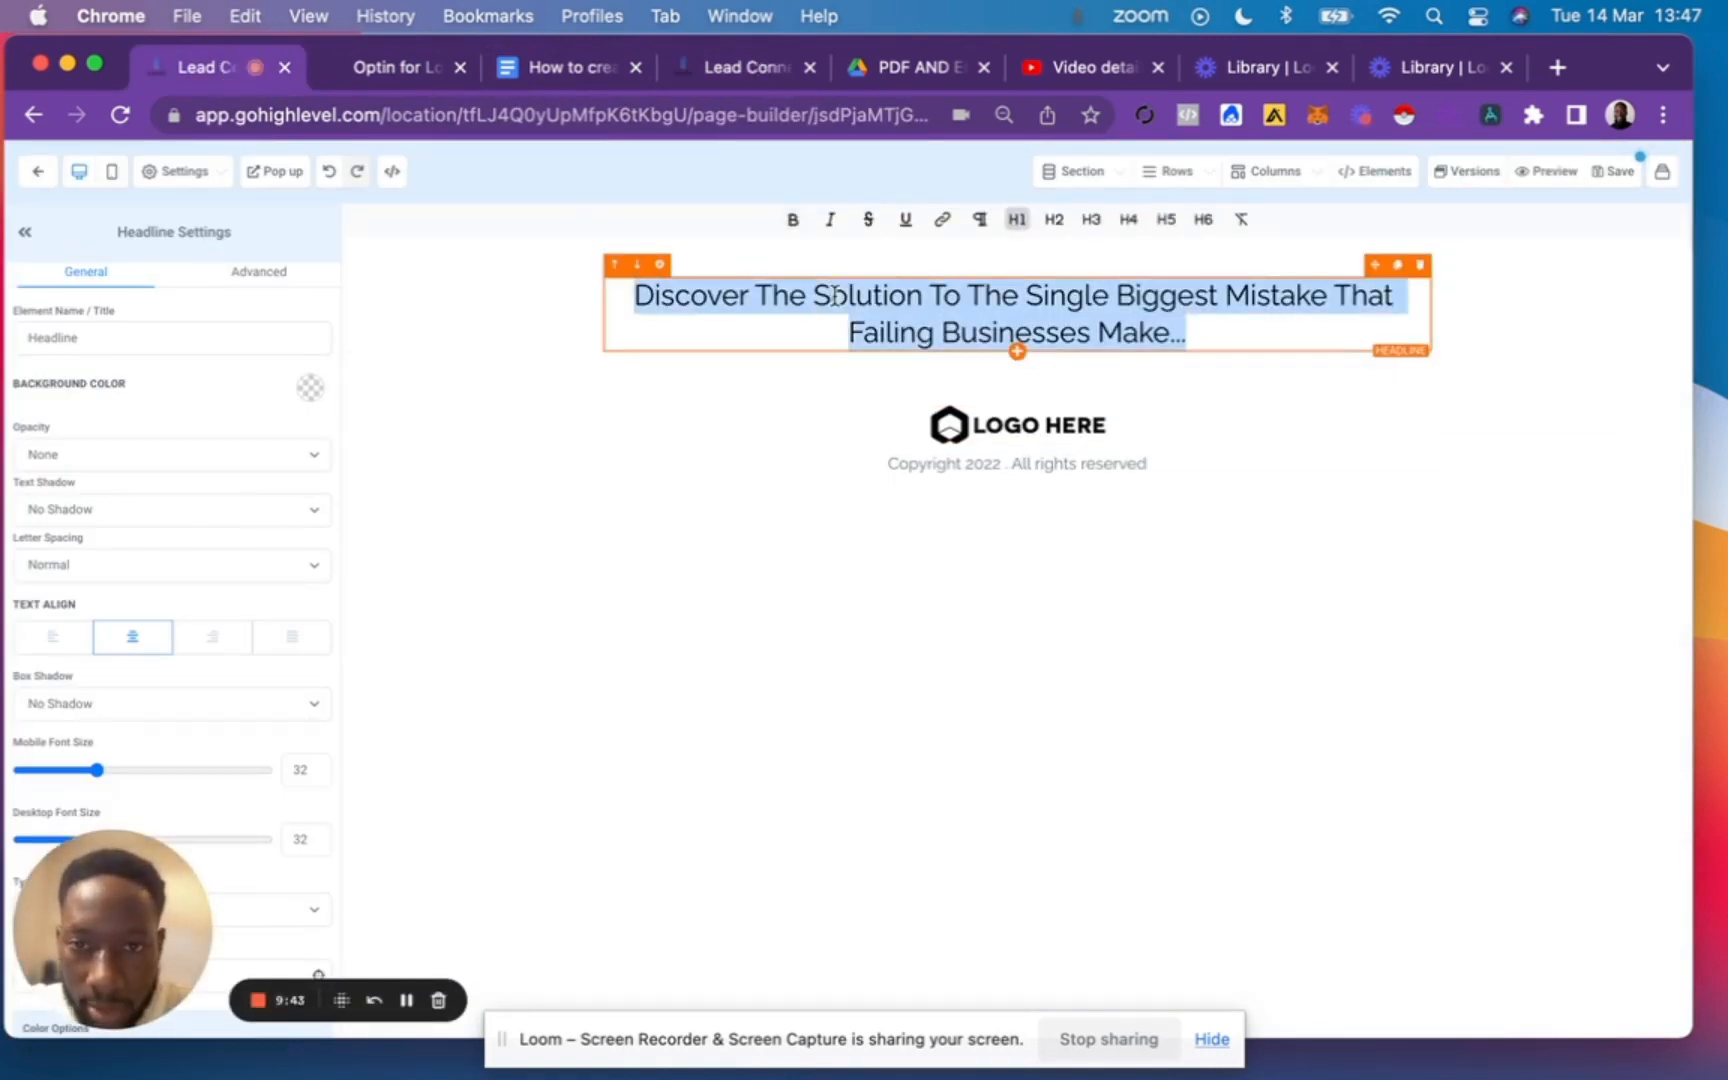
{"action": "left_click", "coordinate": [793, 220]}
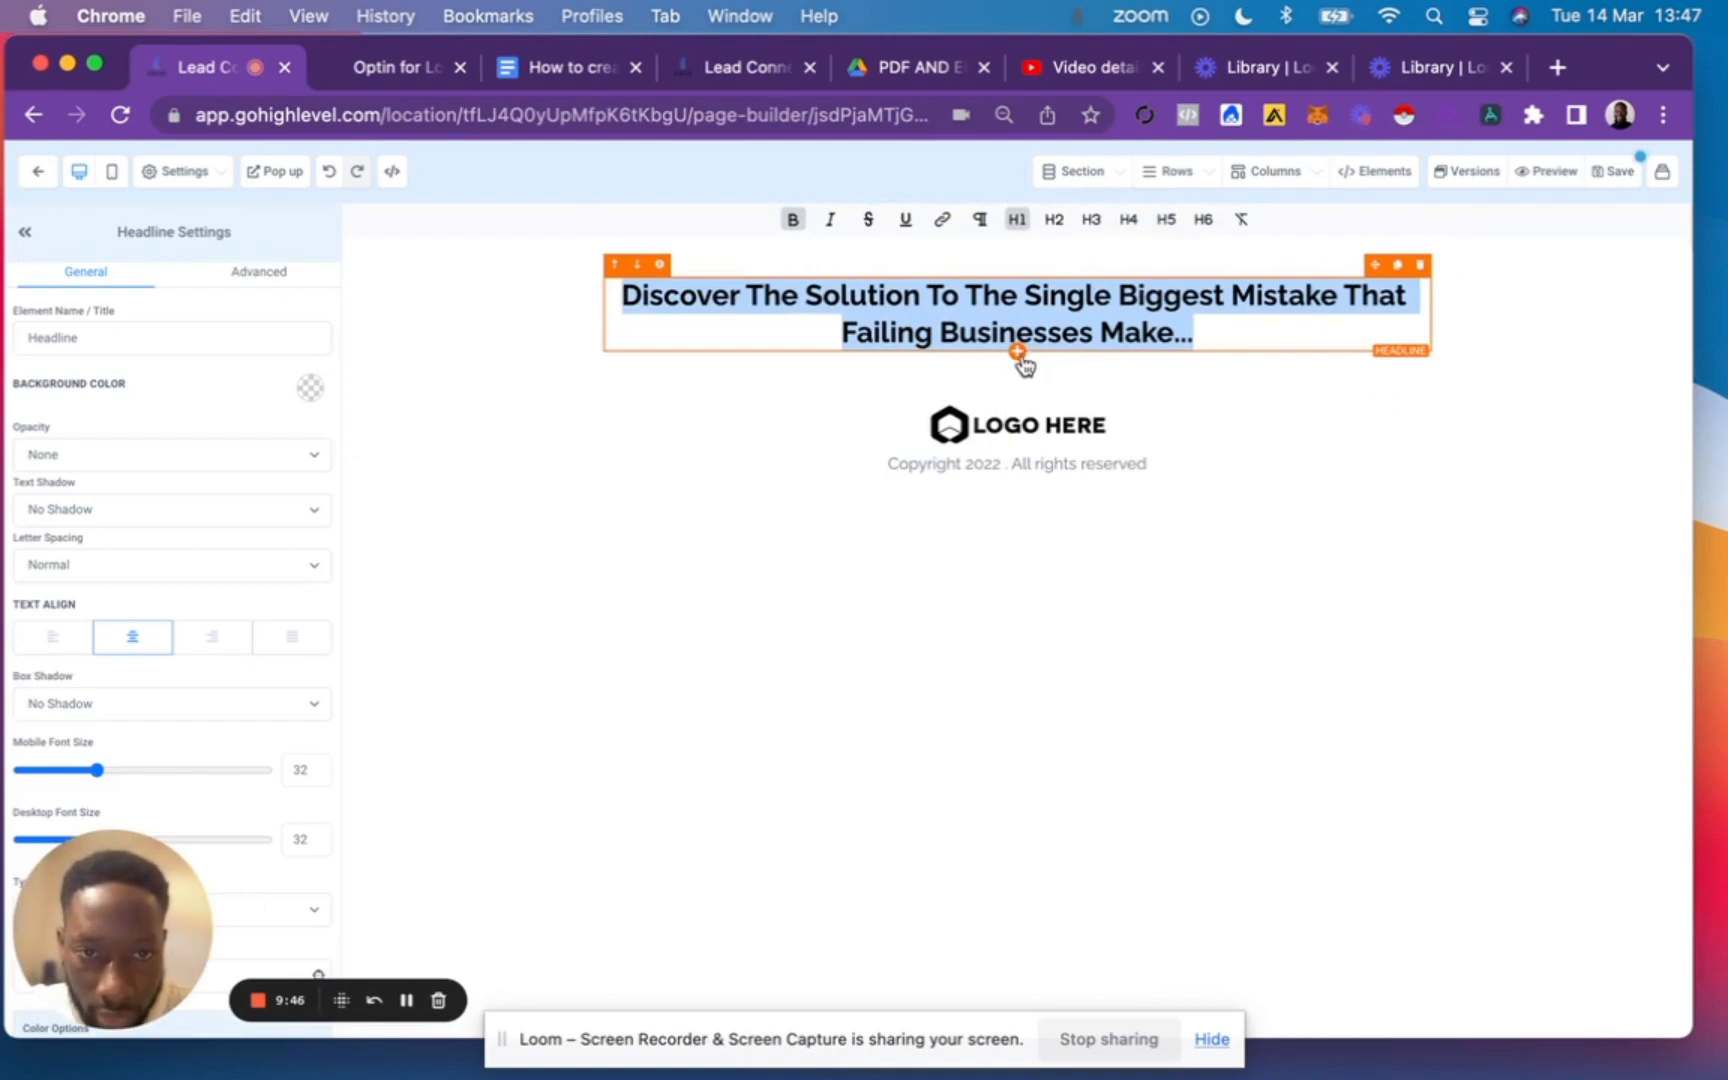
Add a sub-headline under the headline with the outline document's hint text, "HINT: It's Not That They Don't Have Enough Money...".
{"action": "left_click", "coordinate": [1018, 353]}
{"action": "left_click", "coordinate": [1512, 440]}
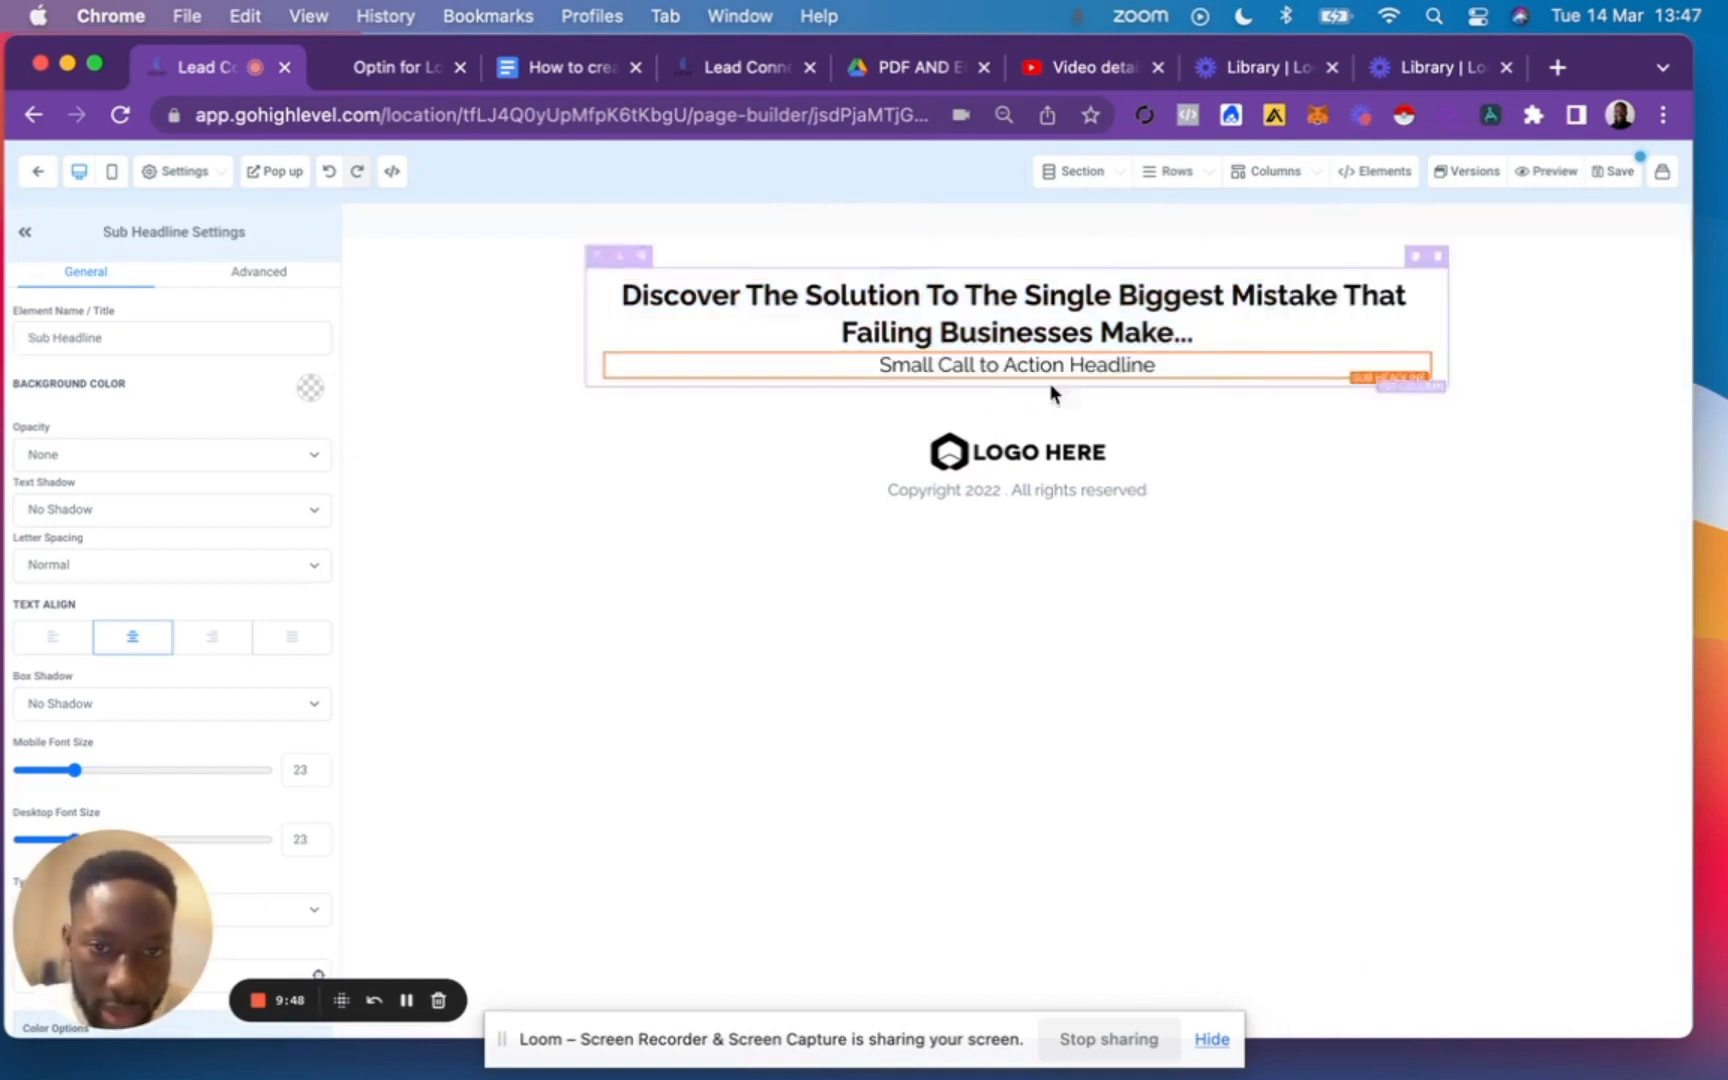
{"action": "left_click", "coordinate": [580, 67]}
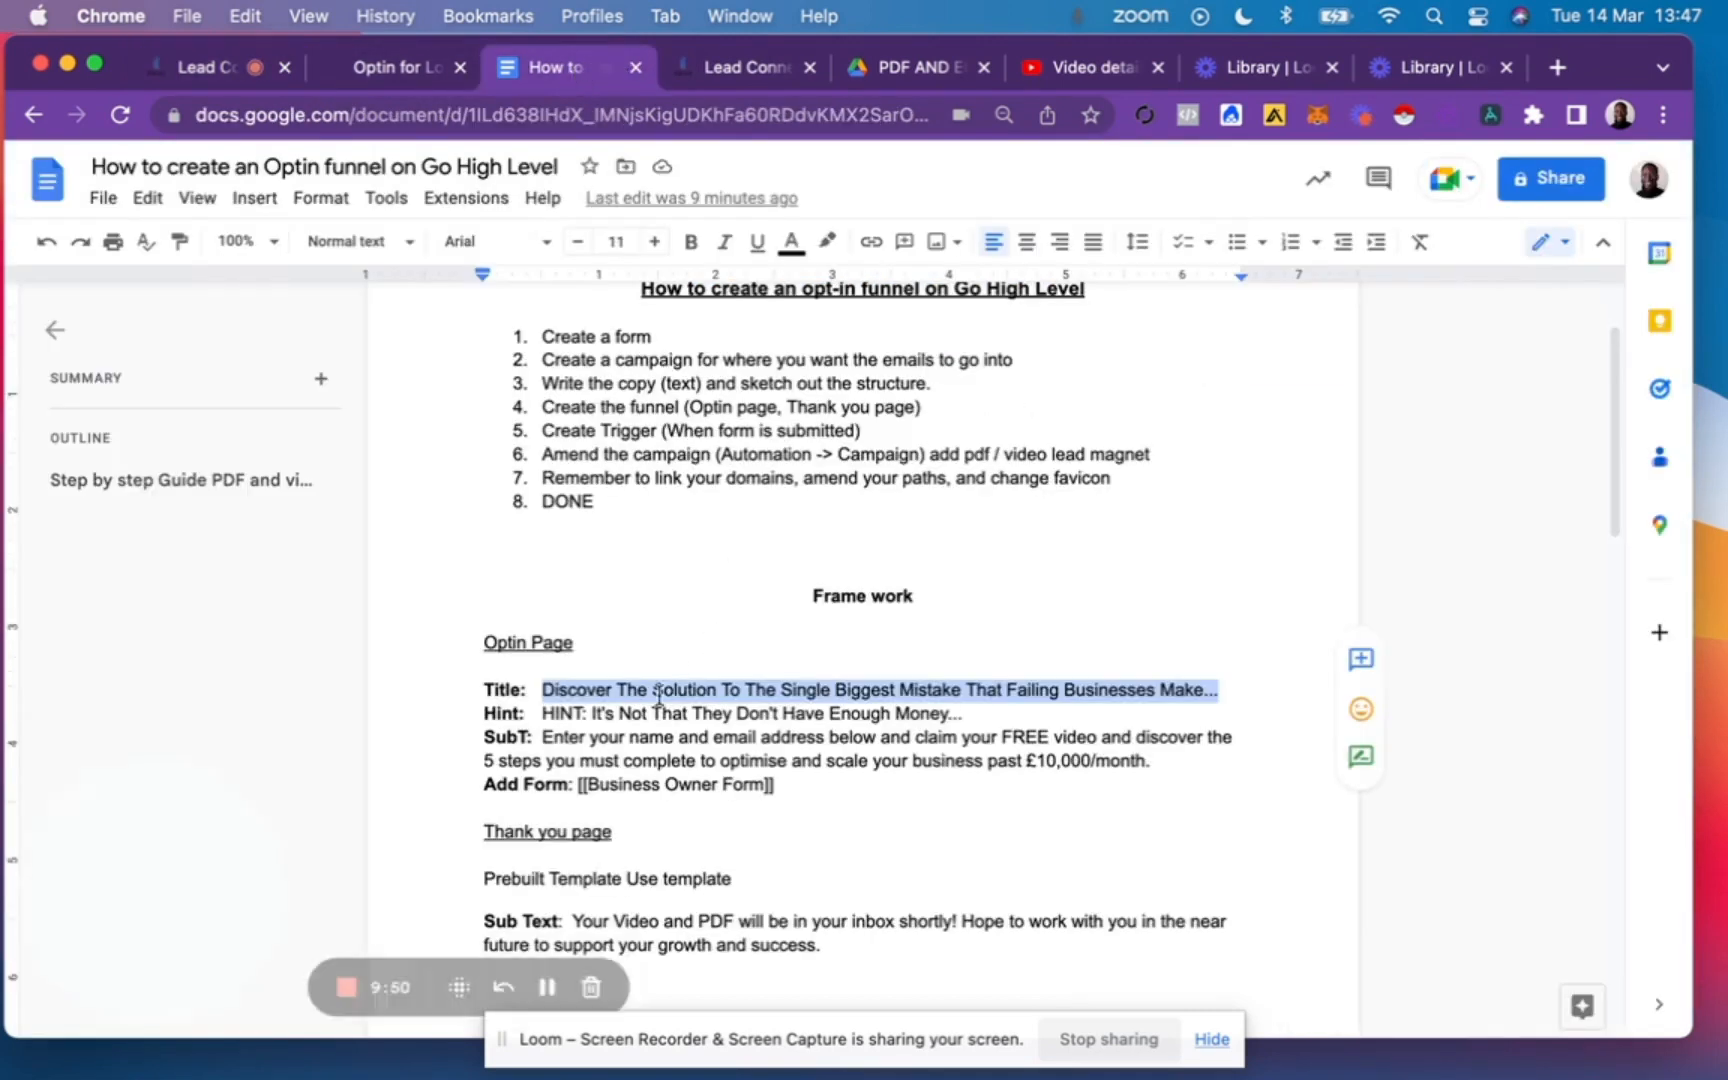
{"action": "left_click_drag", "start_coordinate": [542, 713], "coordinate": [962, 716]}
{"action": "key", "text": "super+c"}
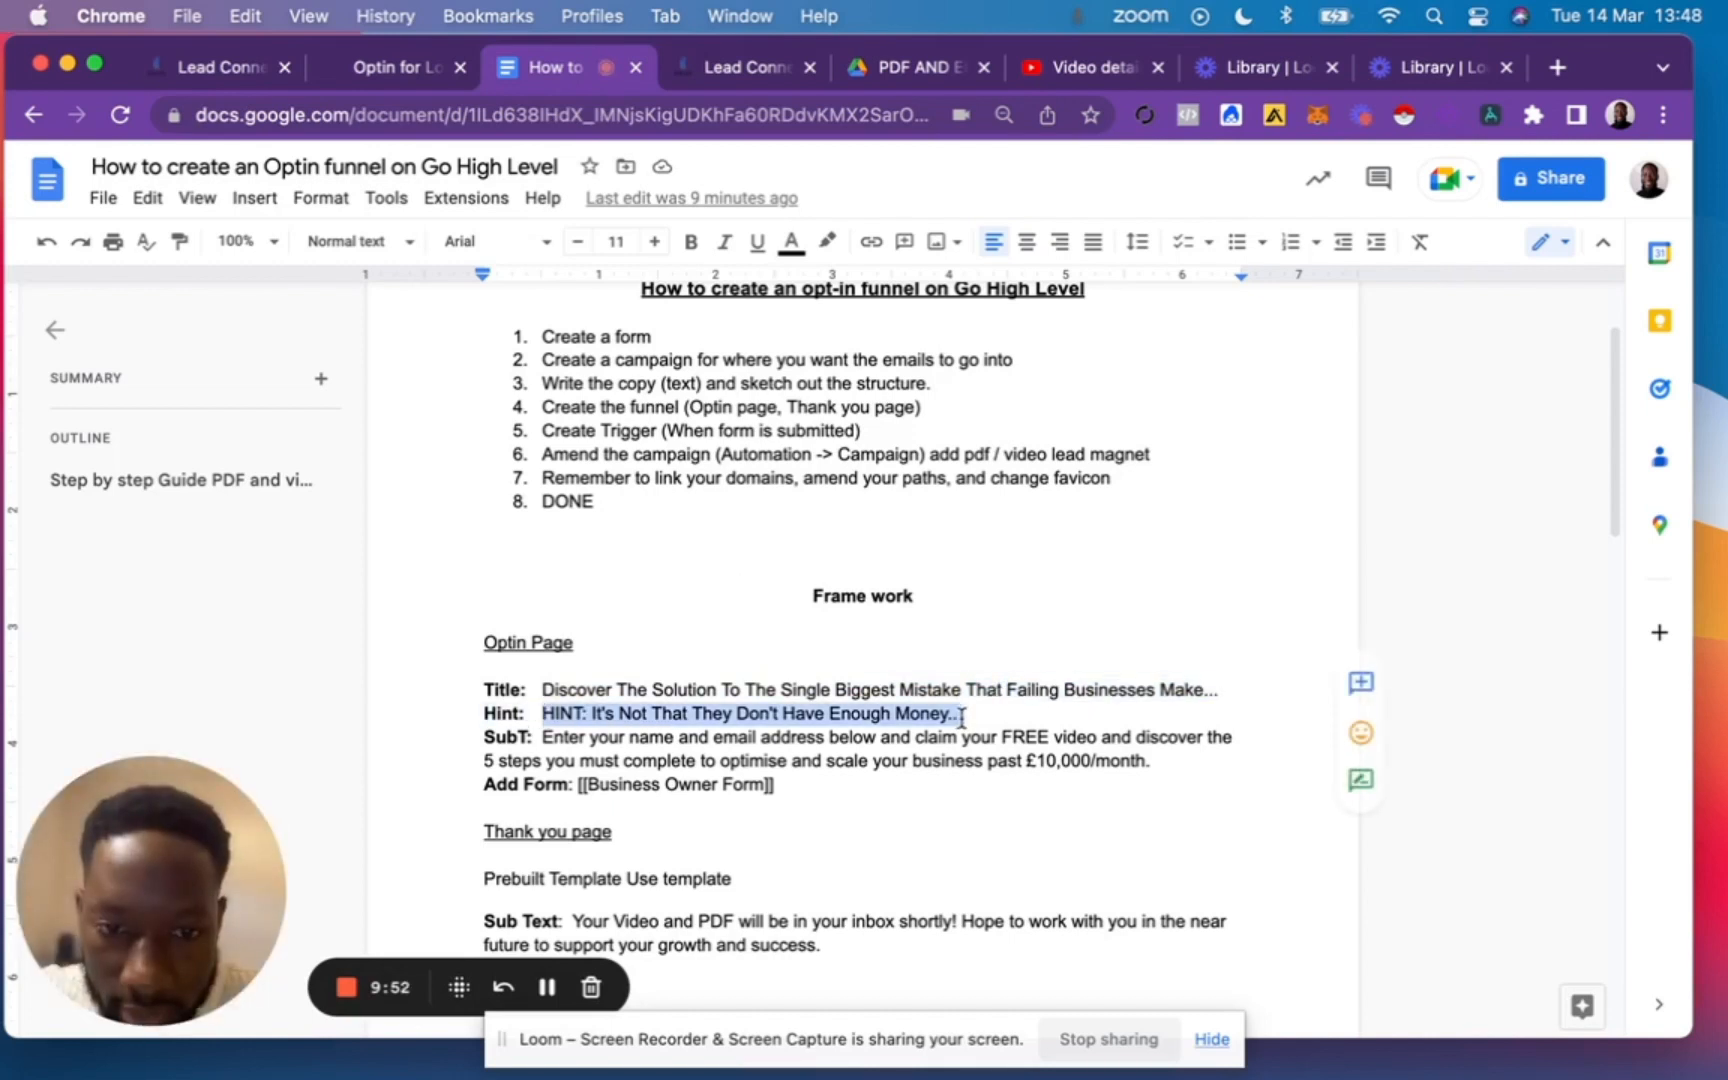
{"action": "left_click", "coordinate": [215, 67]}
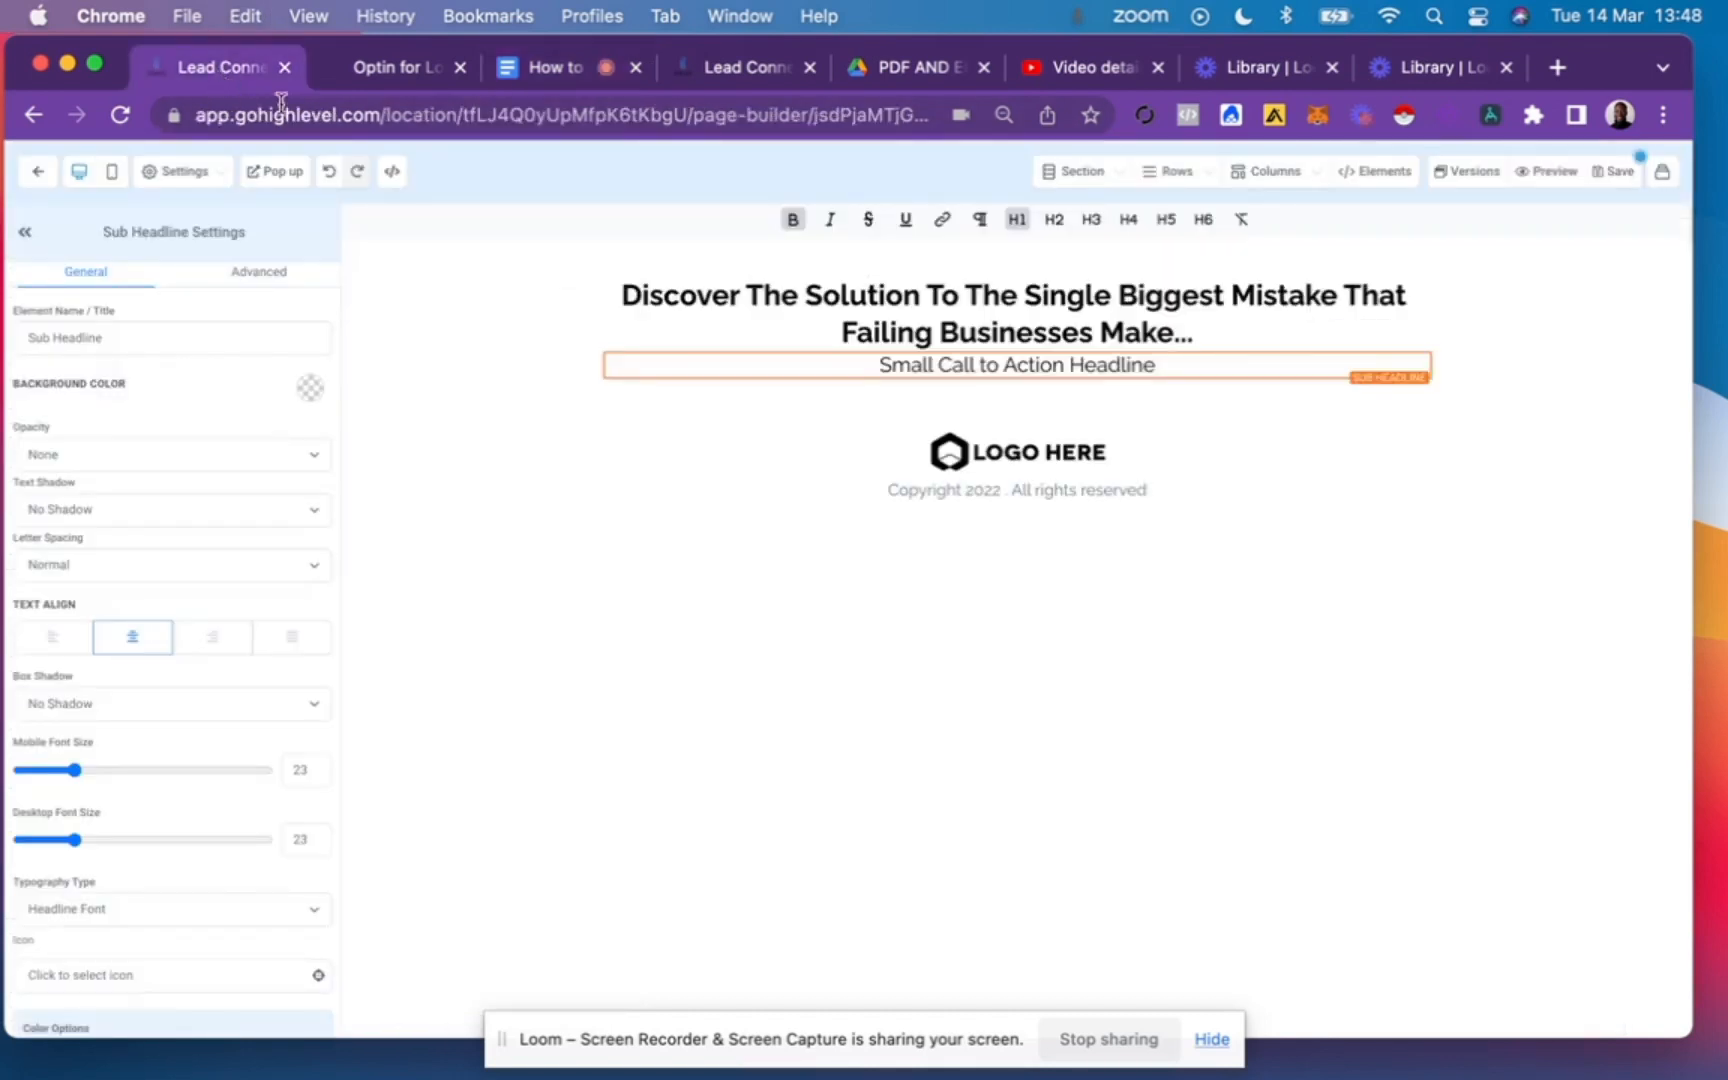
{"action": "left_click", "coordinate": [947, 365]}
{"action": "triple_click", "coordinate": [947, 365]}
{"action": "key", "text": "super+v"}
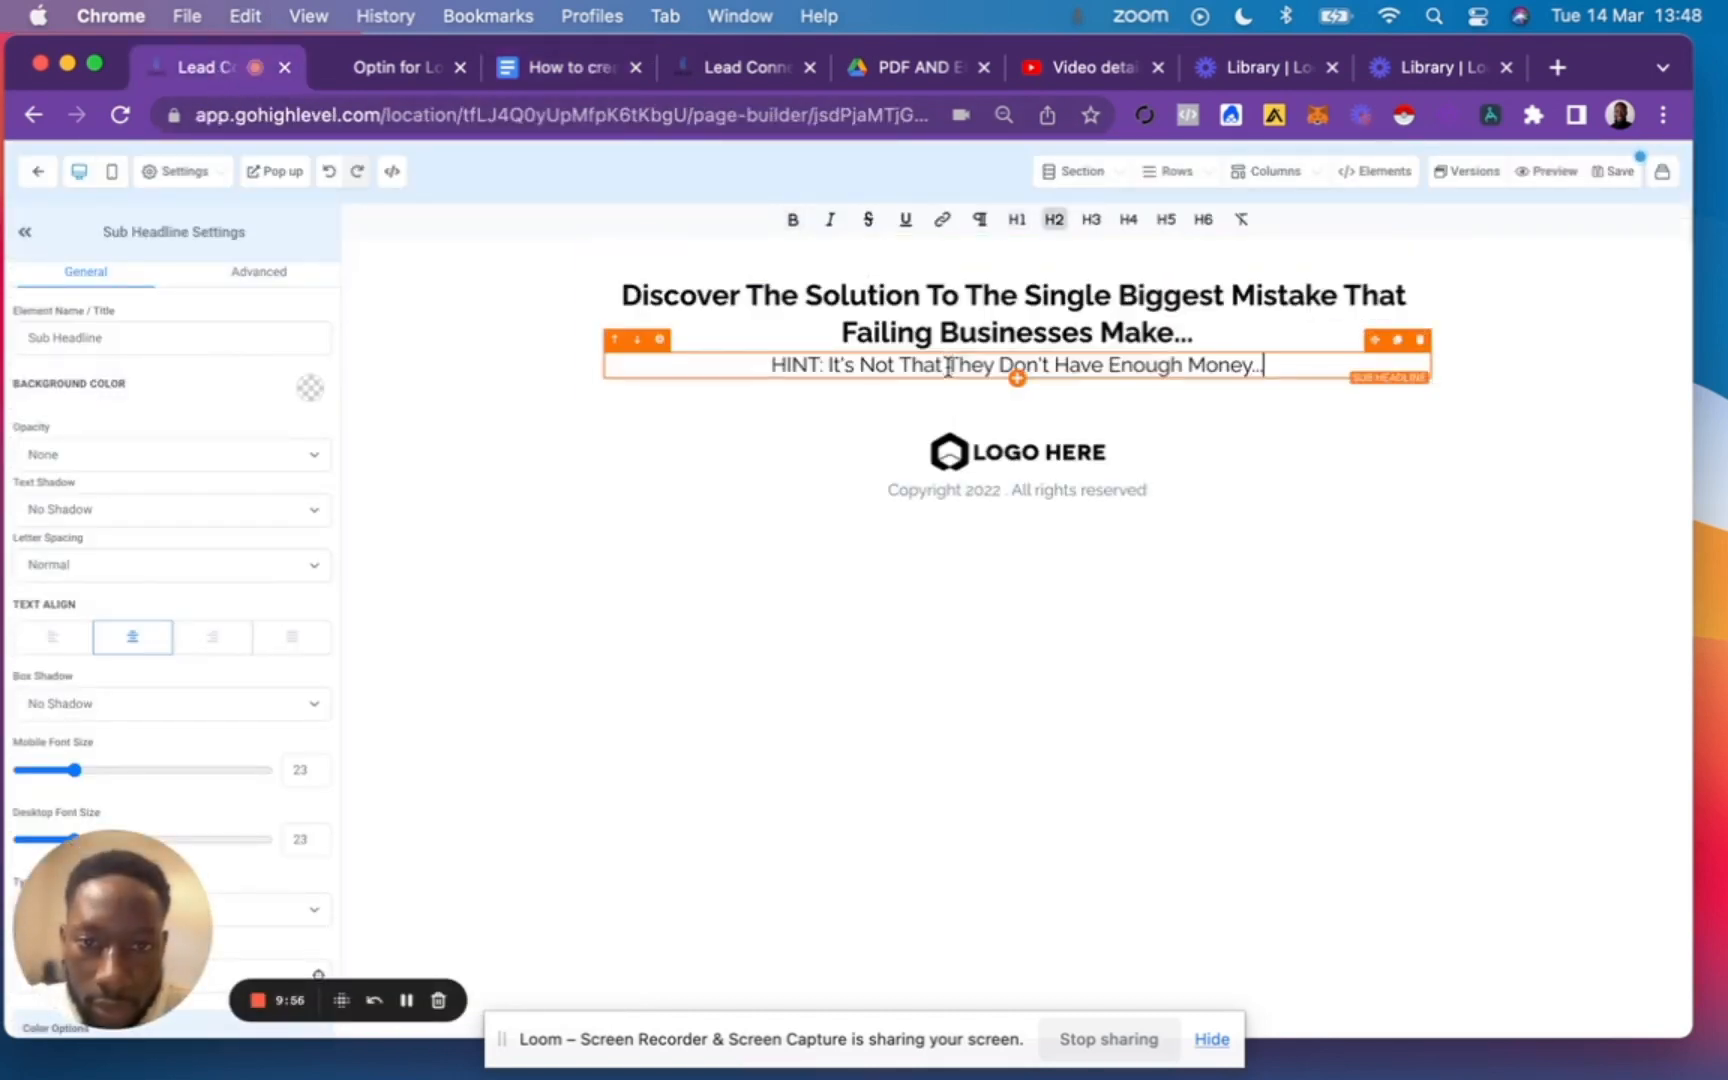
{"action": "left_click", "coordinate": [1017, 379]}
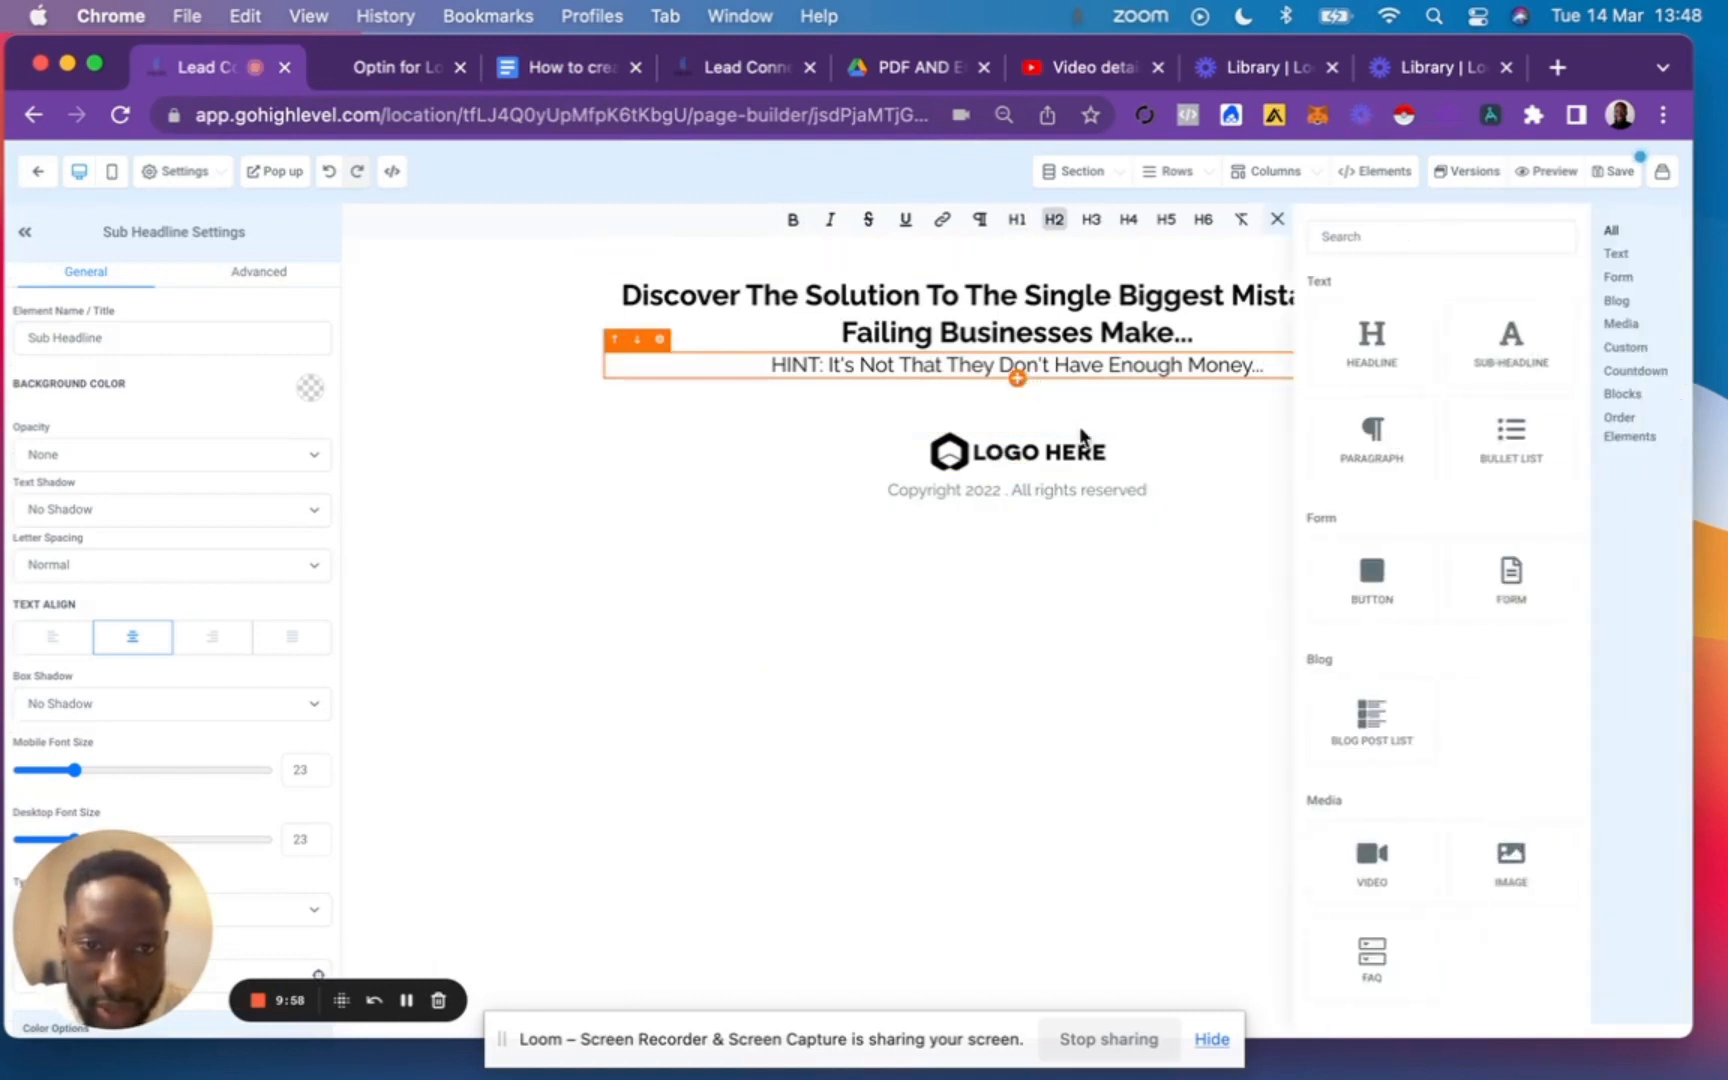
{"action": "left_click", "coordinate": [1367, 458]}
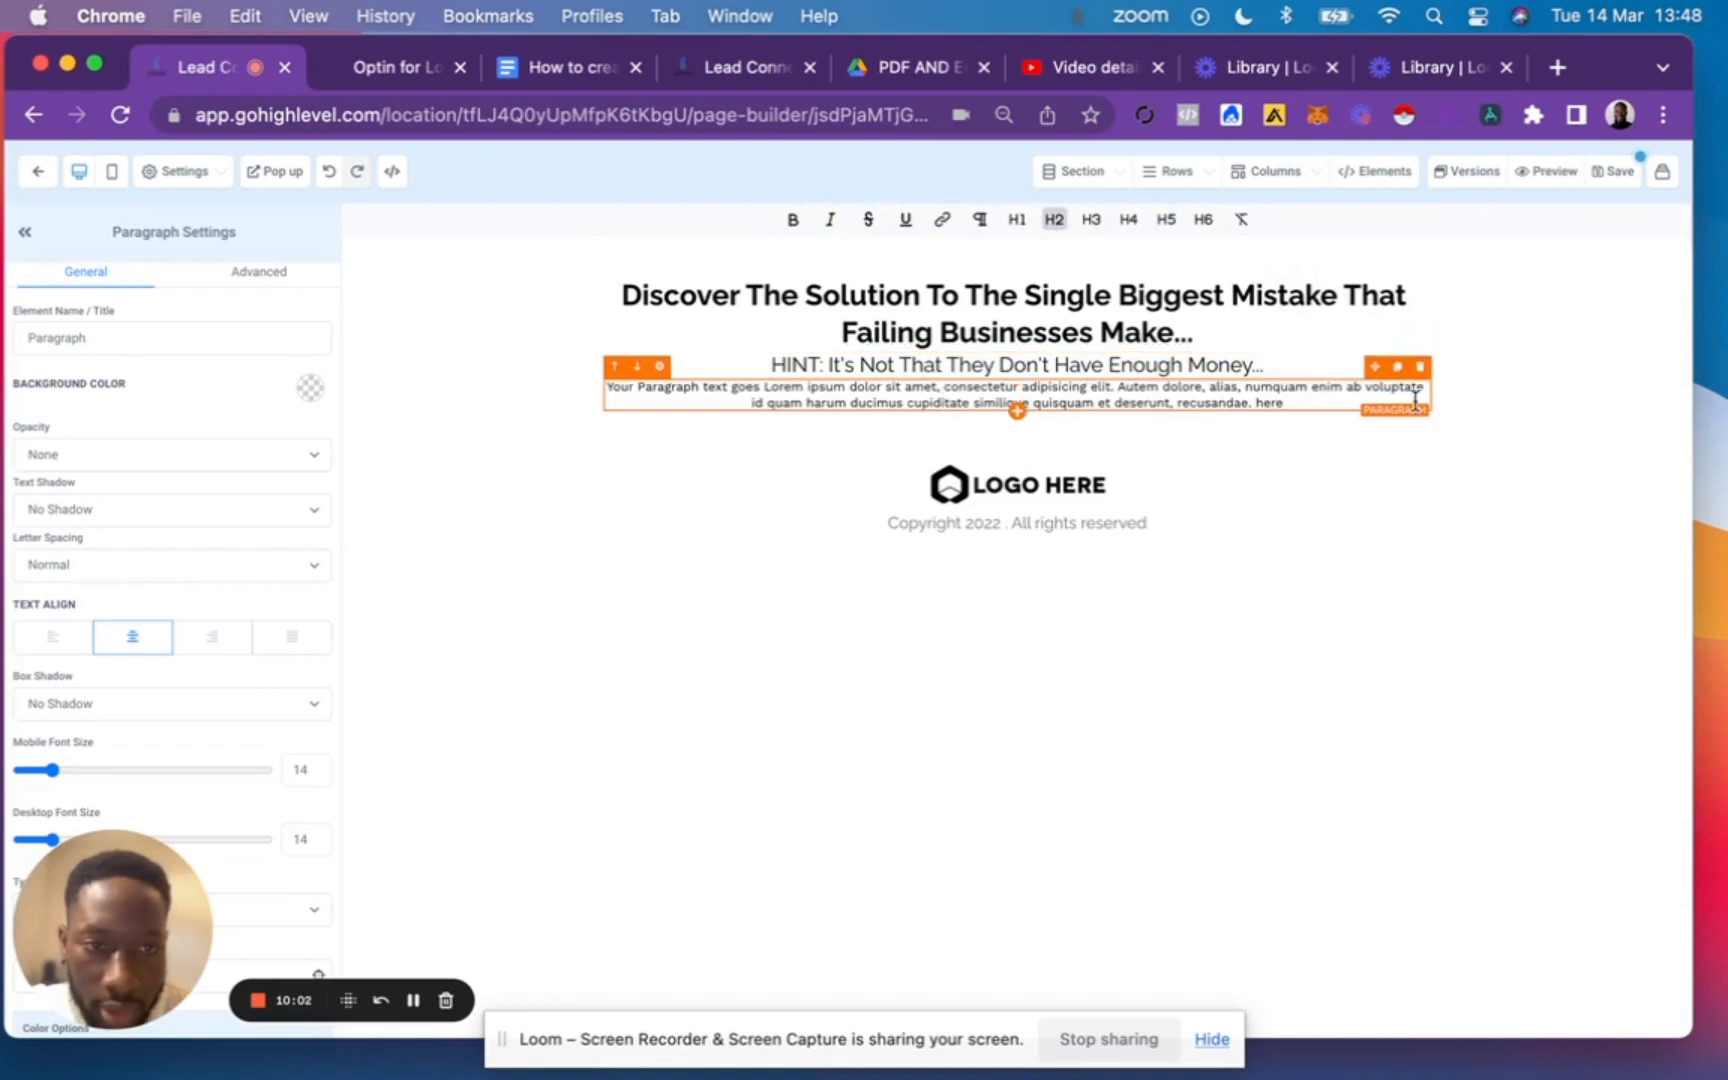
{"action": "left_click", "coordinate": [1420, 368]}
Add another sub-headline below the hint and copy the SubT text from the outline document.
{"action": "left_click", "coordinate": [1017, 378]}
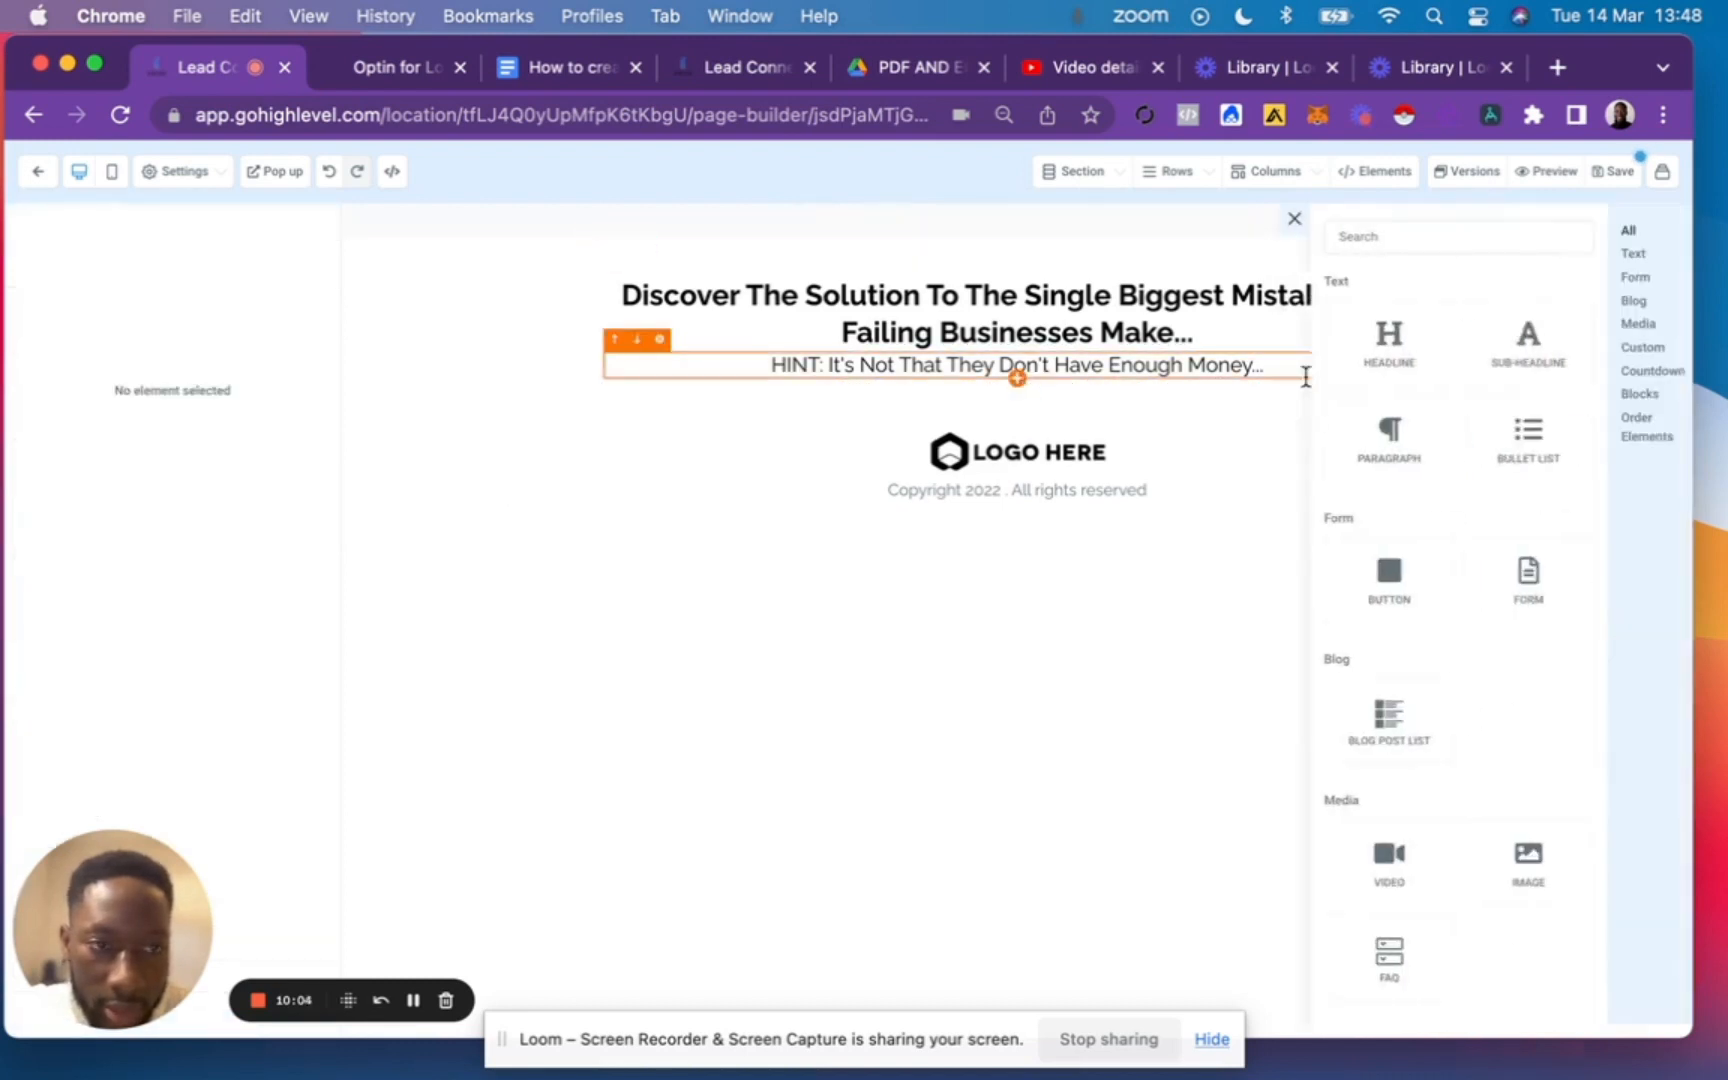
{"action": "left_click", "coordinate": [1524, 357]}
{"action": "left_click", "coordinate": [560, 67]}
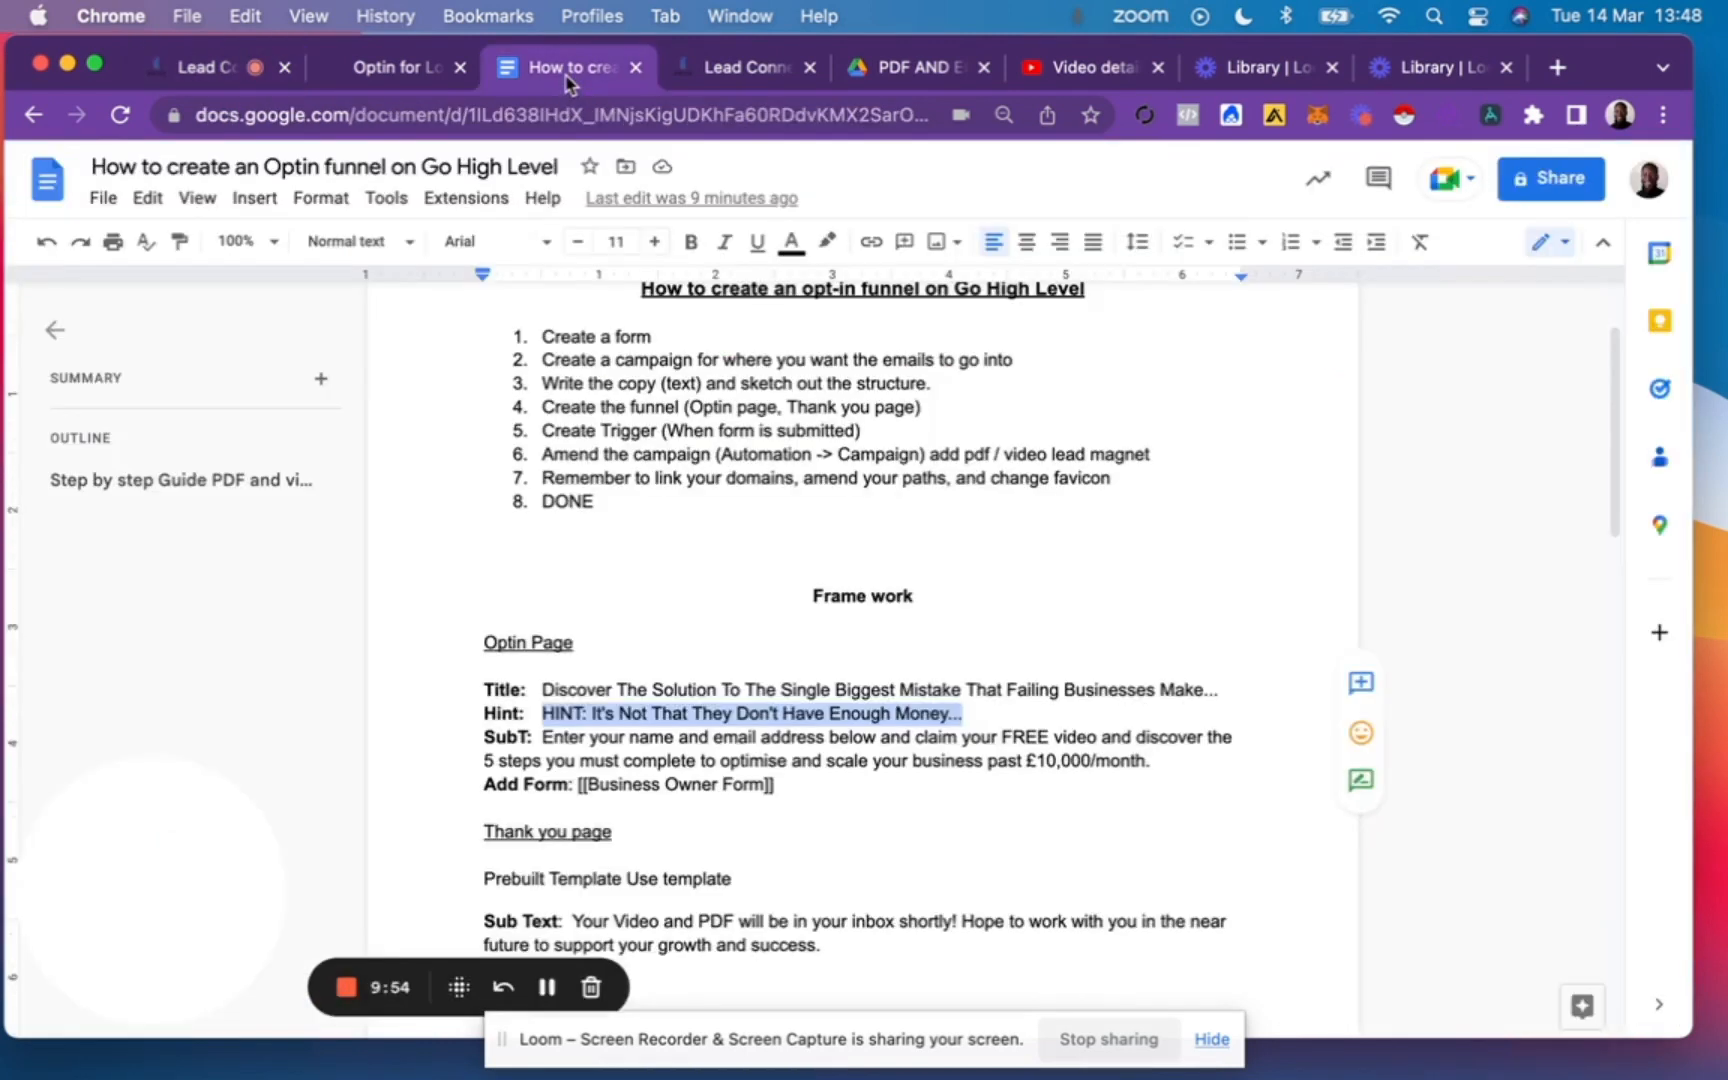
{"action": "left_click_drag", "start_coordinate": [543, 737], "coordinate": [1155, 765]}
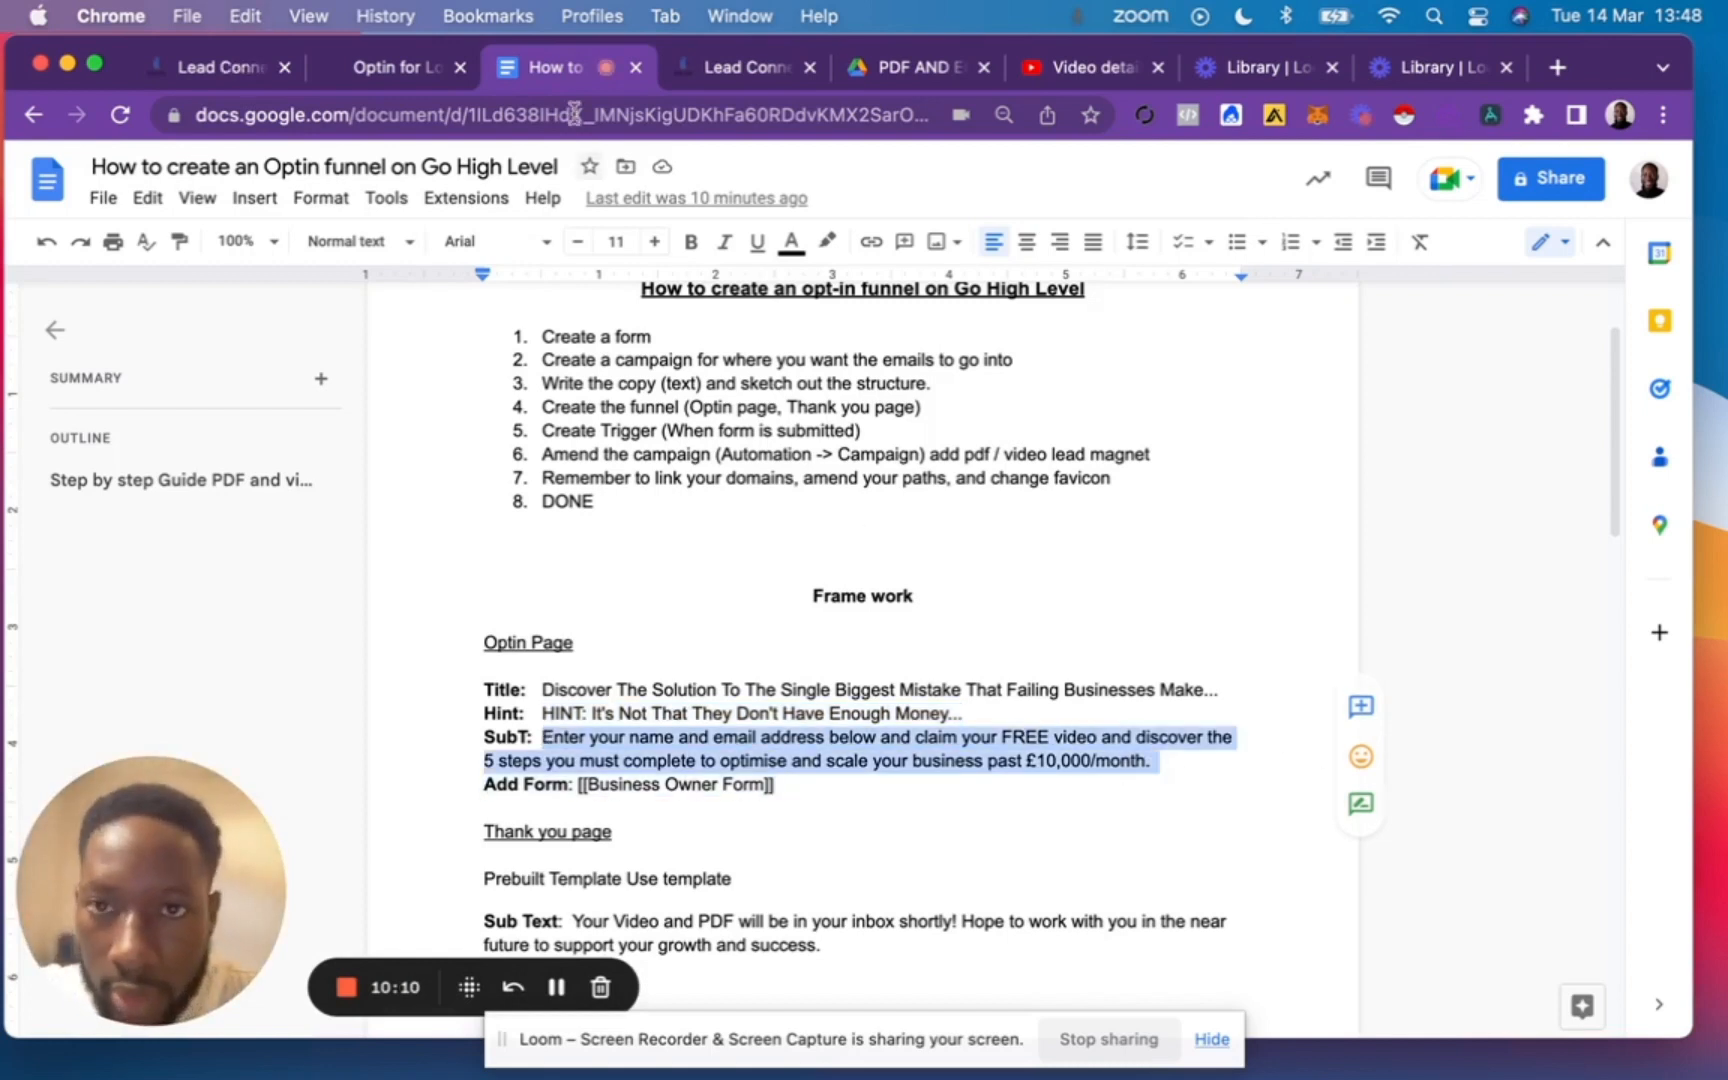
{"action": "left_click", "coordinate": [200, 67]}
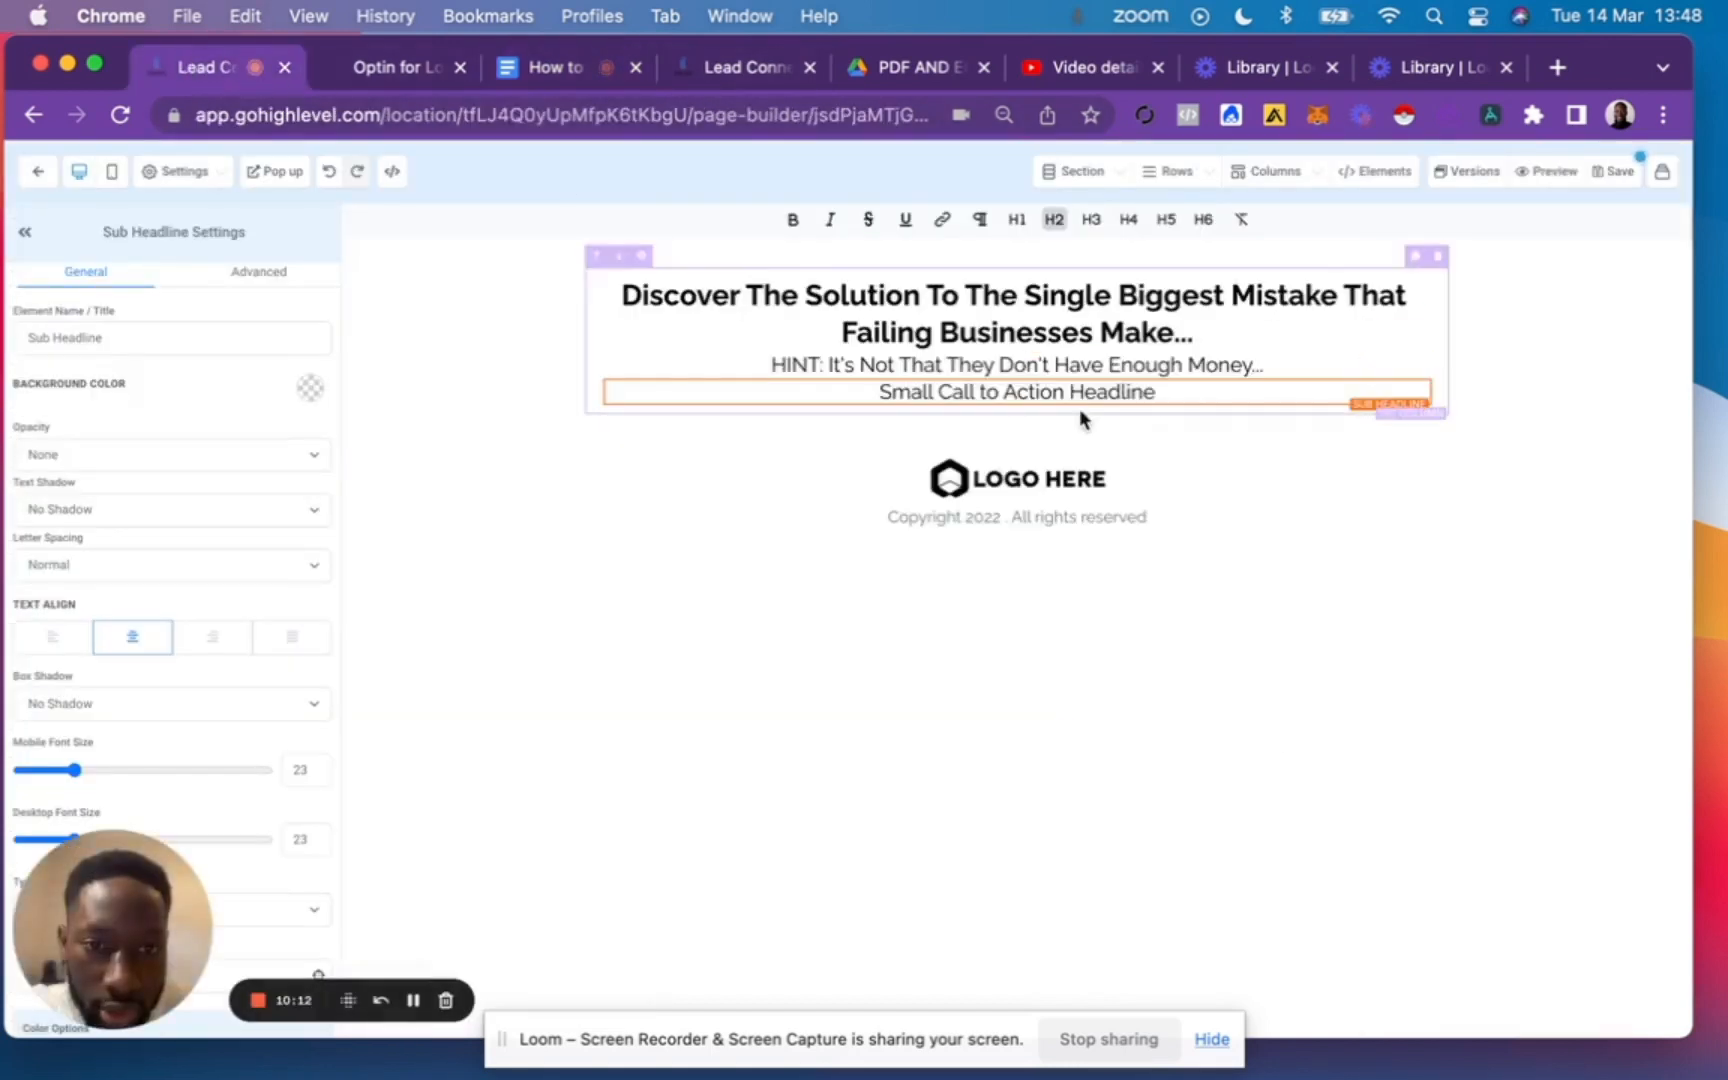
{"action": "left_click", "coordinate": [1017, 406]}
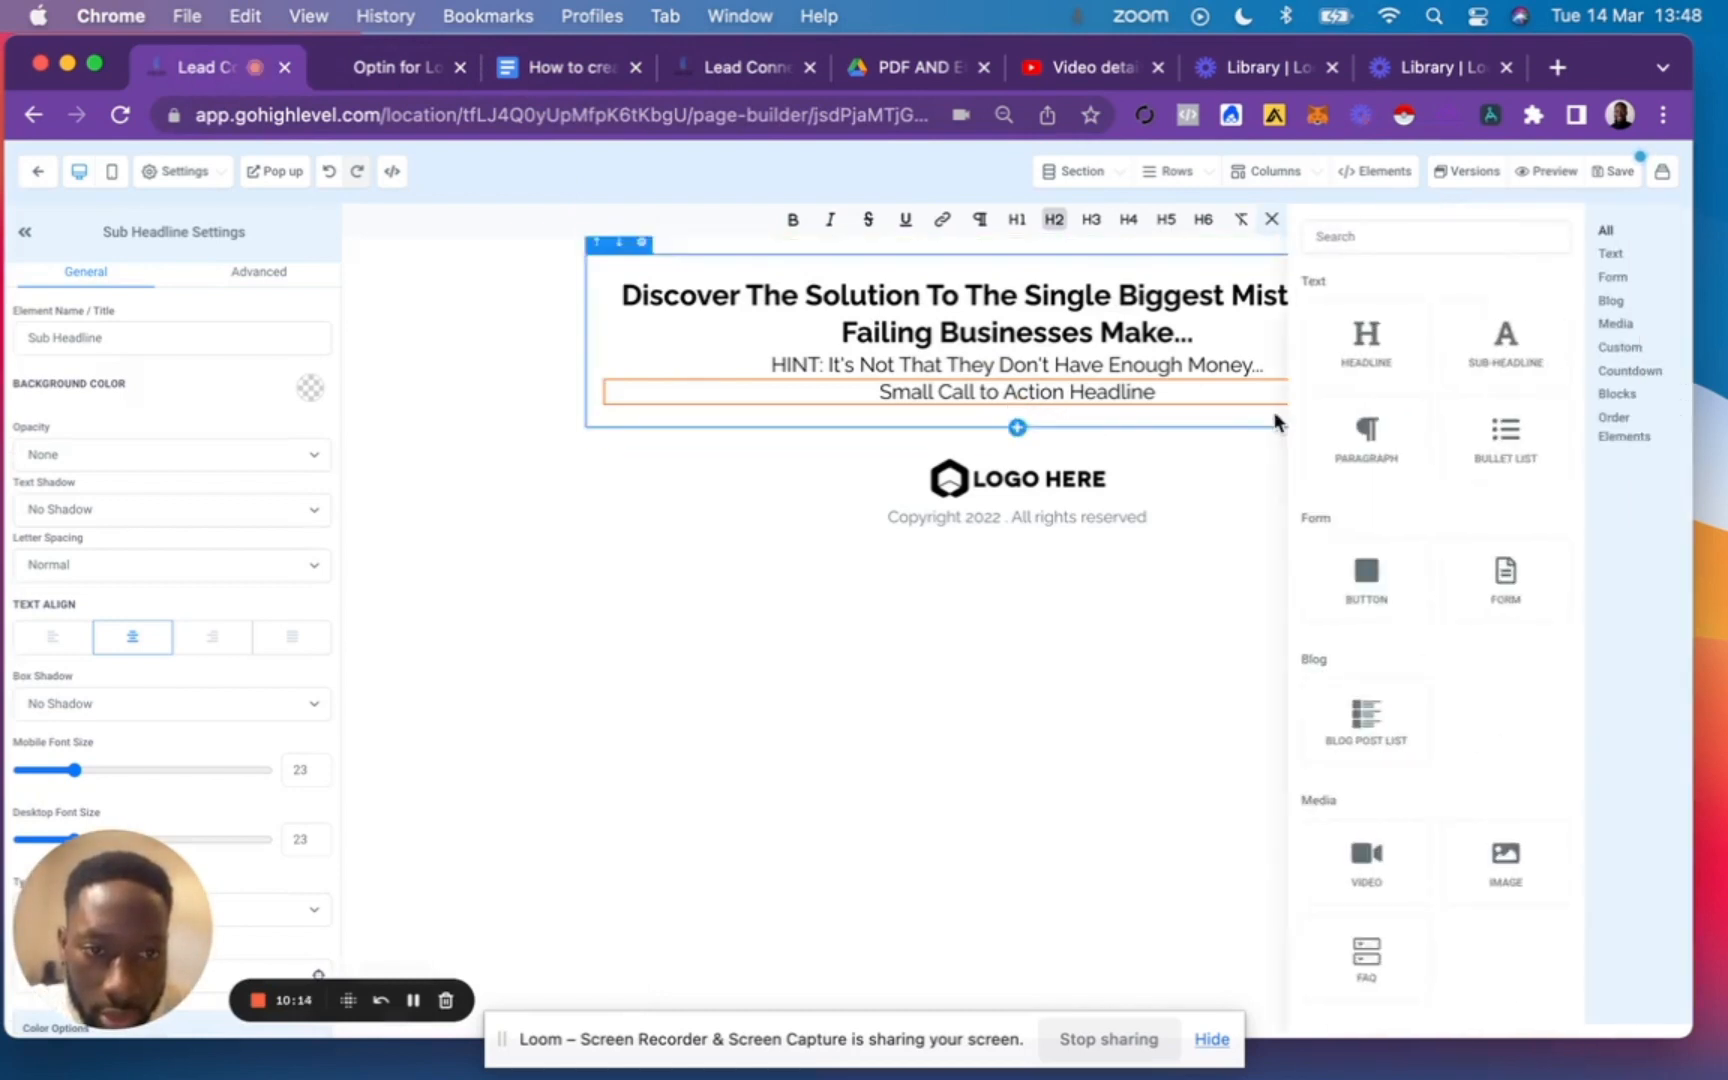
{"action": "left_click", "coordinate": [1489, 366]}
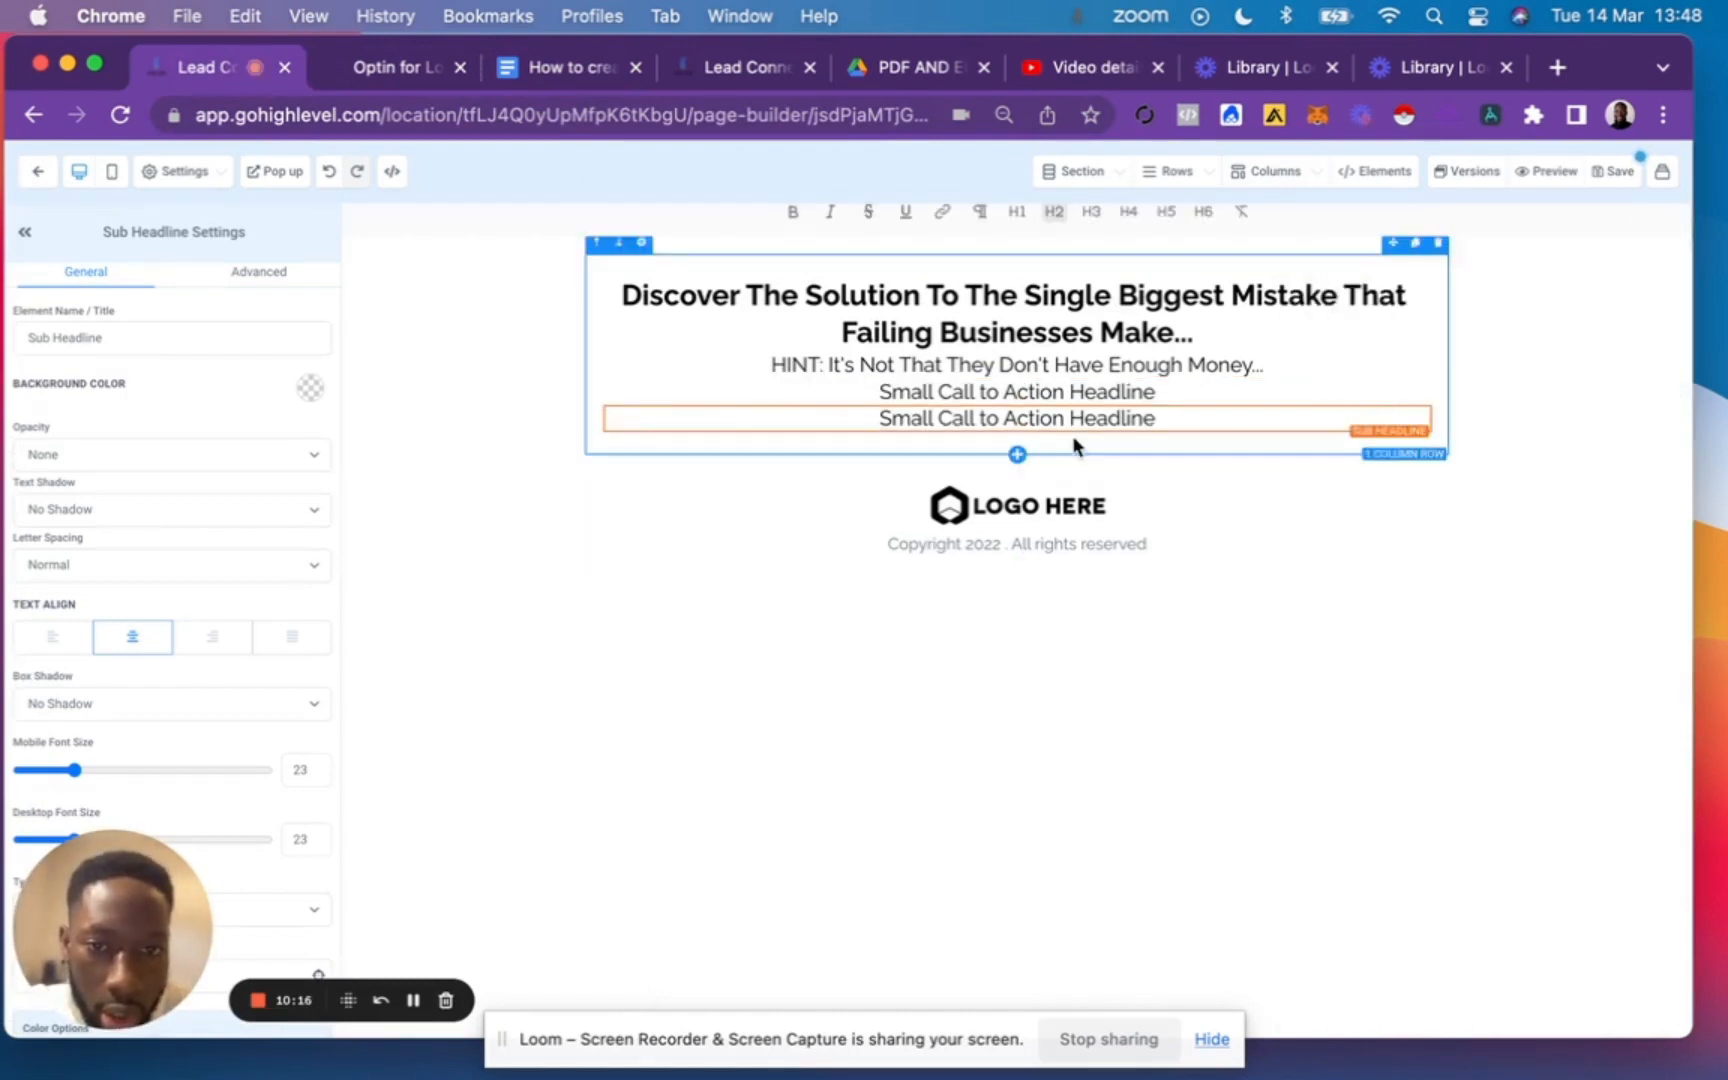
{"action": "left_click", "coordinate": [1420, 393]}
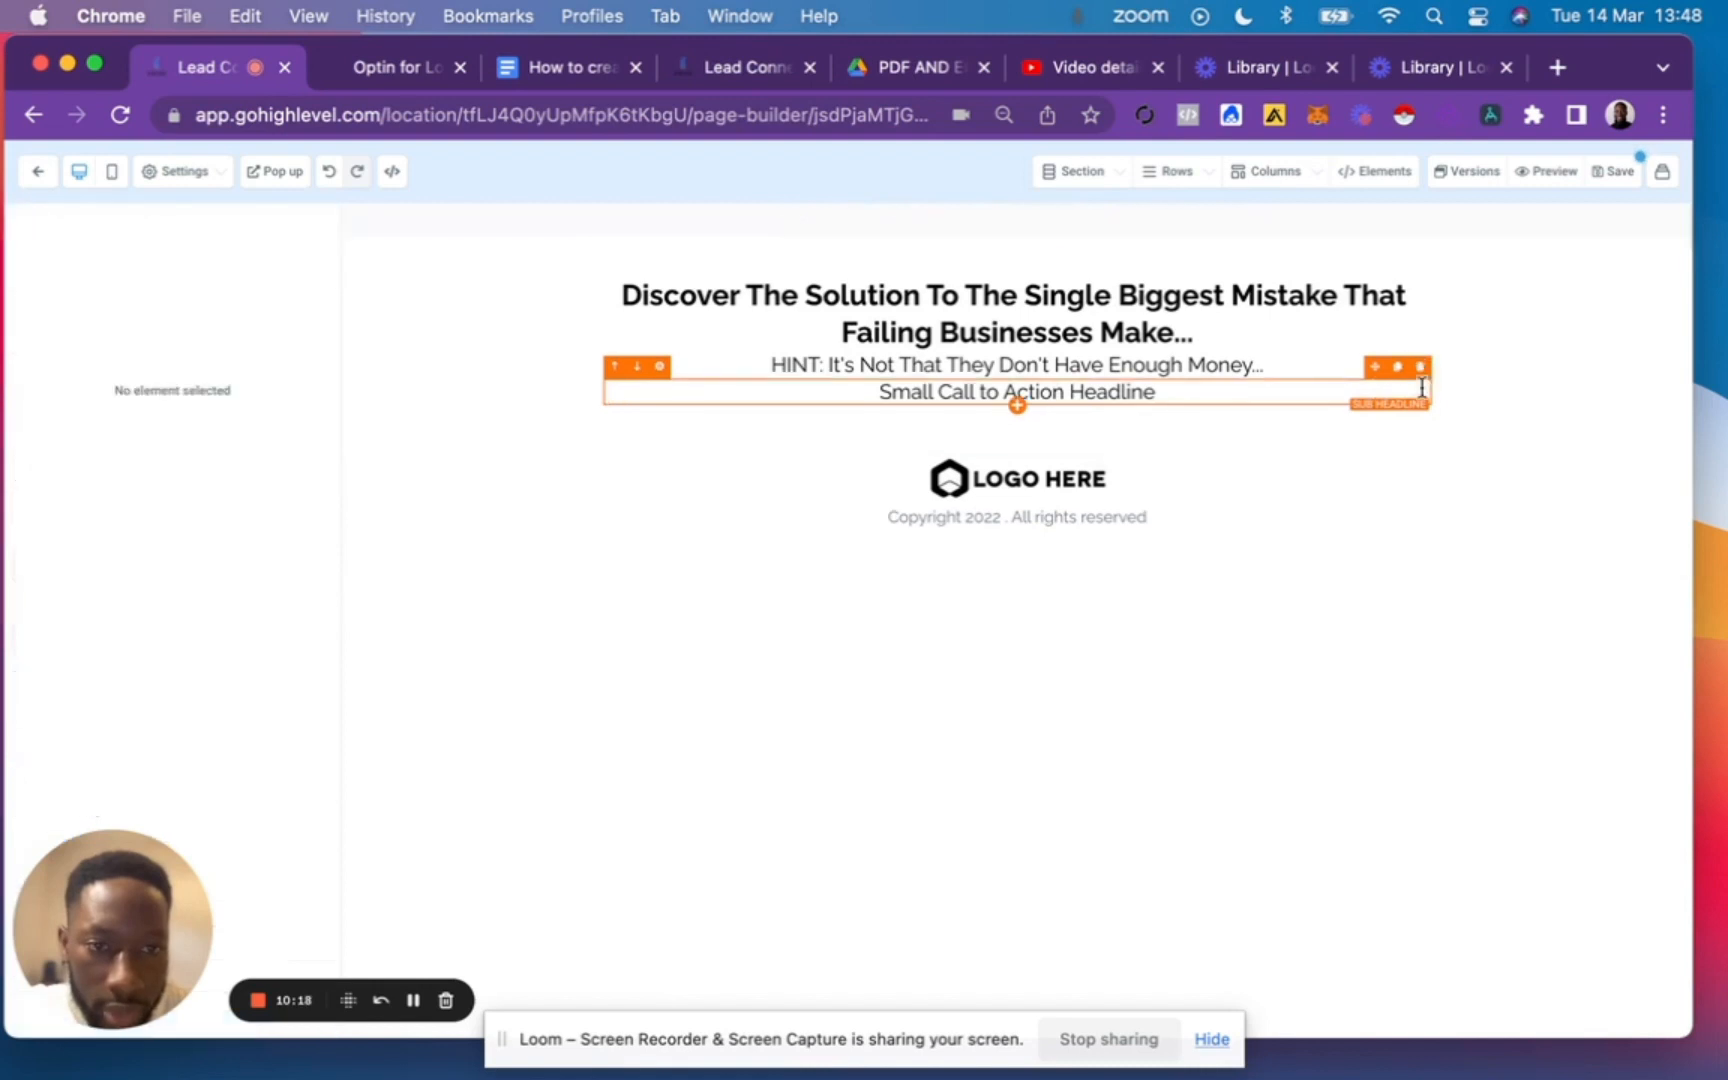
Replace the second sub-headline's placeholder with the copied SubT text, starting "Enter your name and email address below and claim your FREE video".
{"action": "triple_click", "coordinate": [1128, 392]}
{"action": "type", "text": "Enter your name and email address below and claim your FREE video and discover the 5 steps you must complete to optimise and scale your business past £10,000/month."}
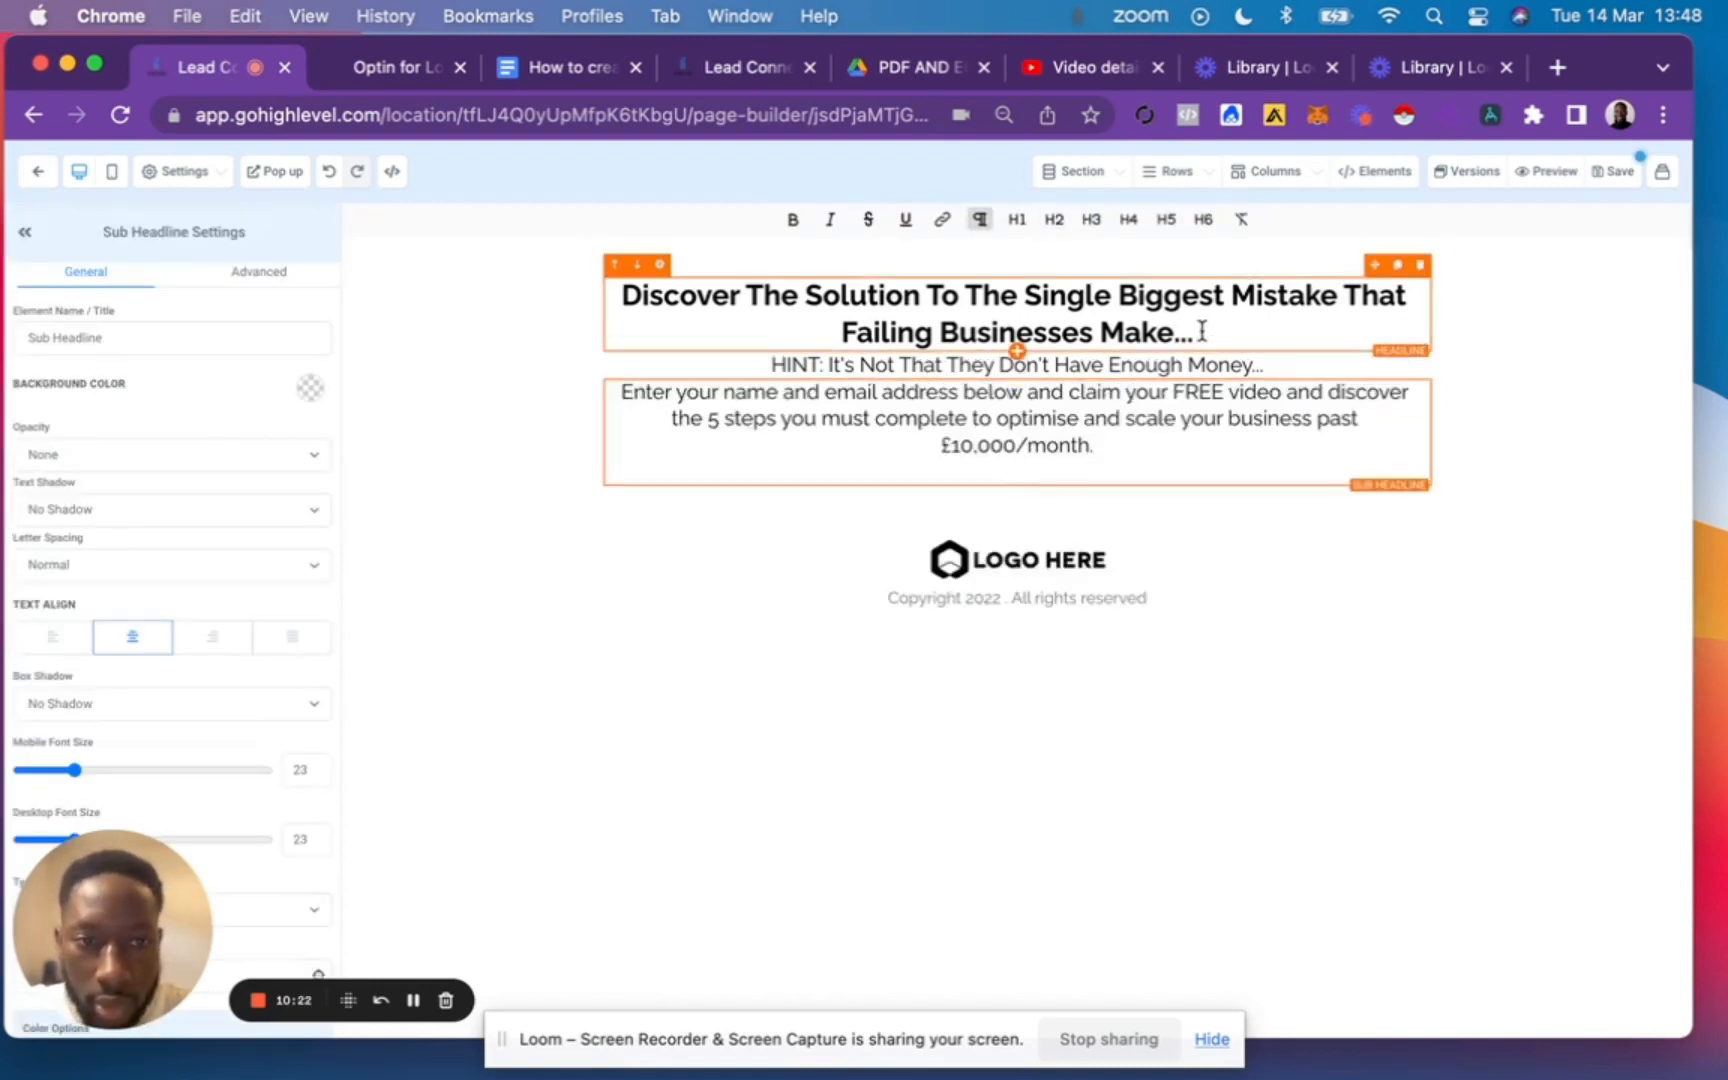
Check the finished example page, add a blank line after the headline and remove the trailing empty line from the second sub-headline.
{"action": "left_click", "coordinate": [385, 76]}
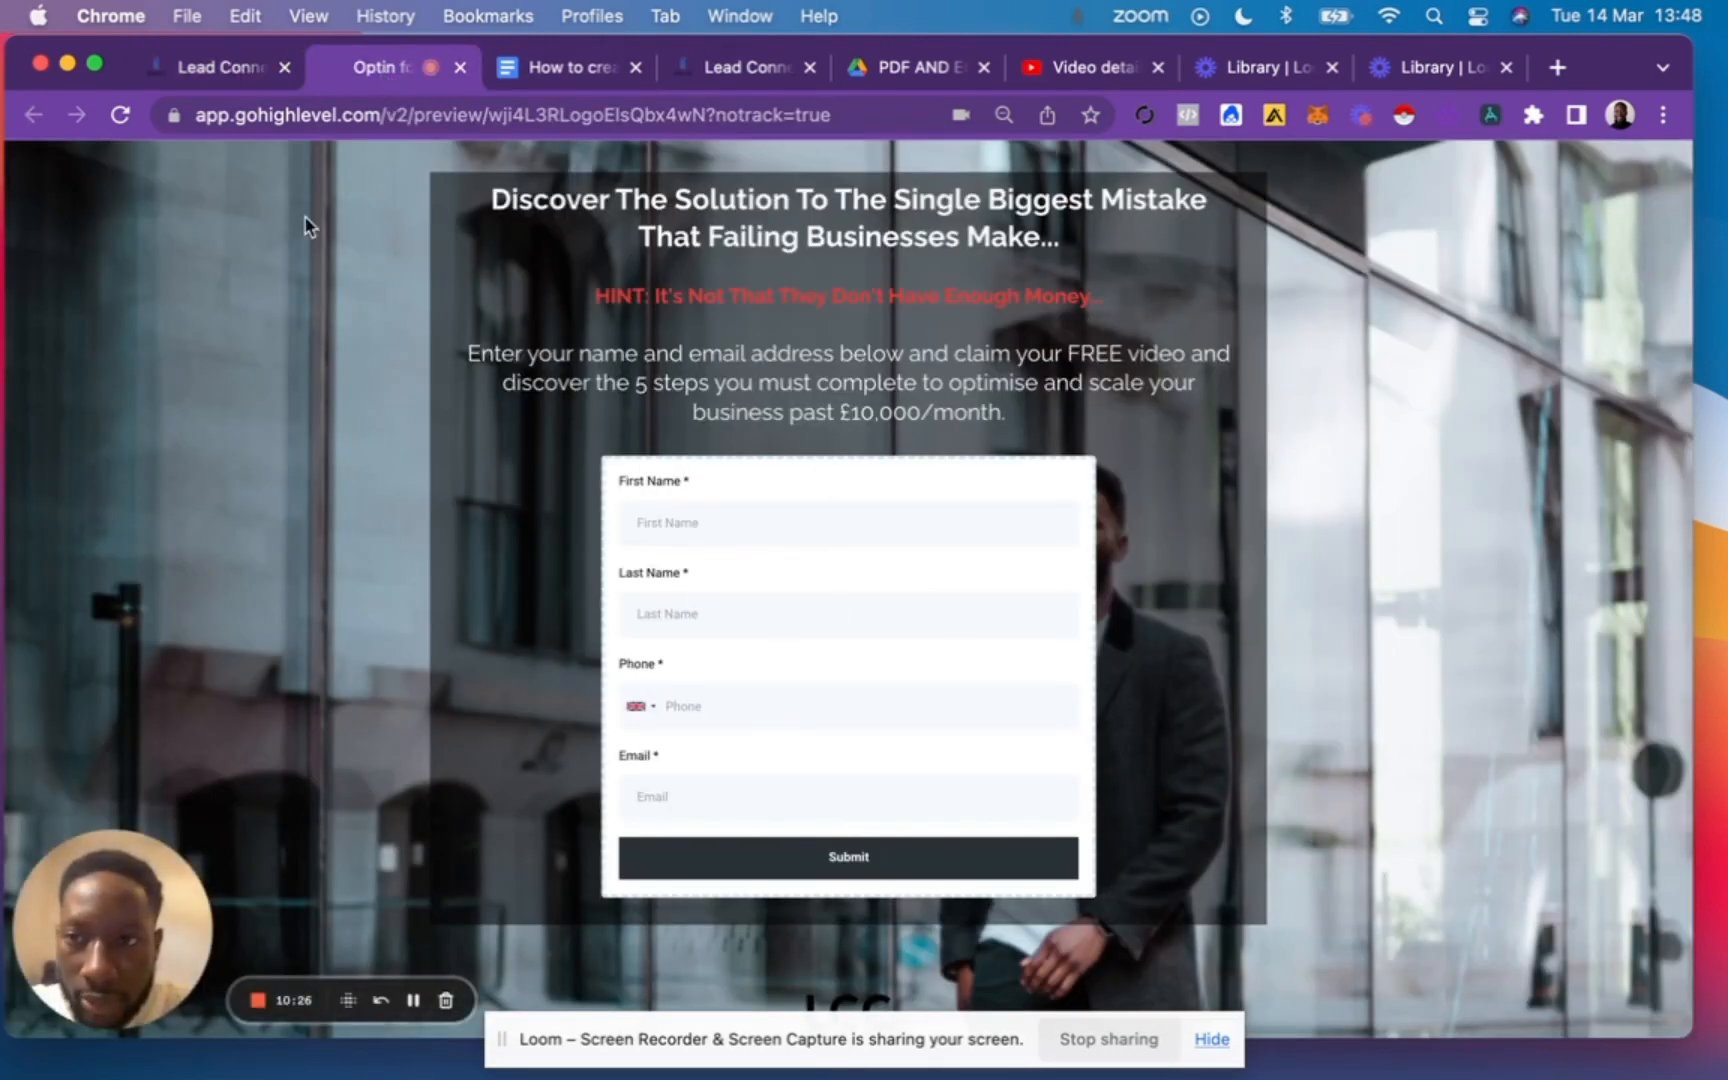
{"action": "left_click", "coordinate": [210, 70]}
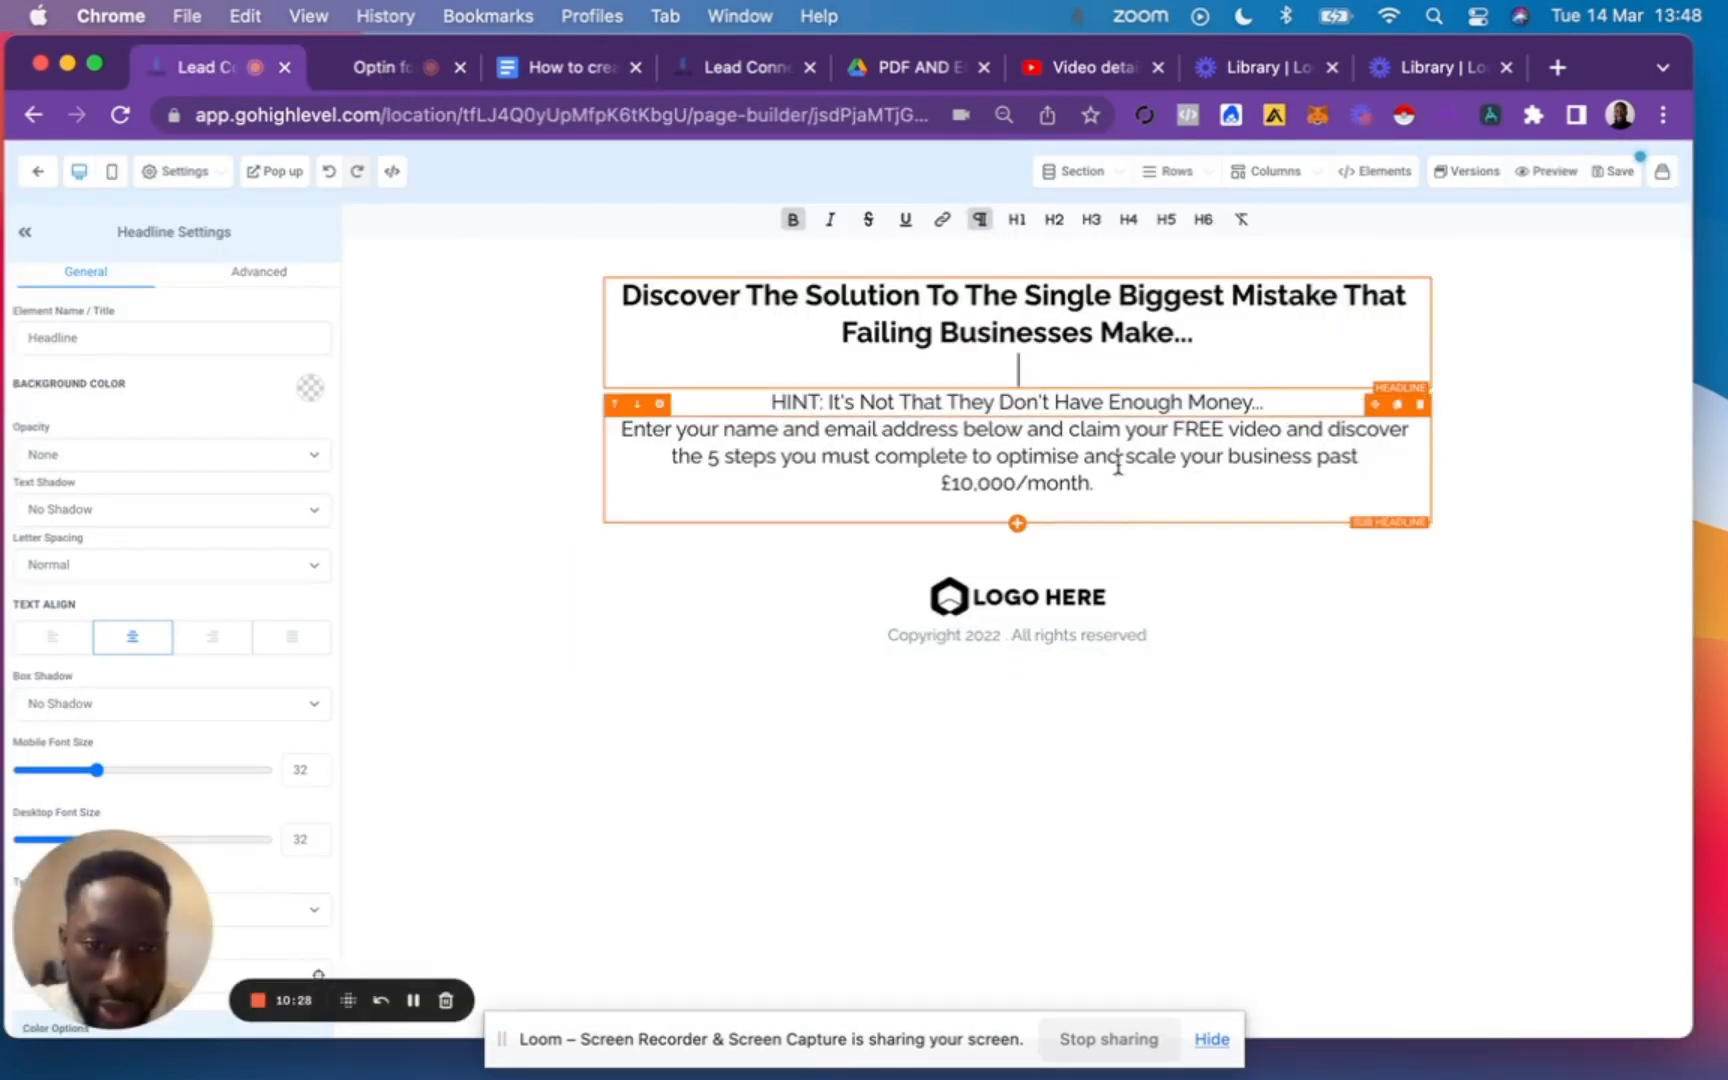
{"action": "left_click", "coordinate": [1108, 494]}
{"action": "left_click", "coordinate": [1009, 502]}
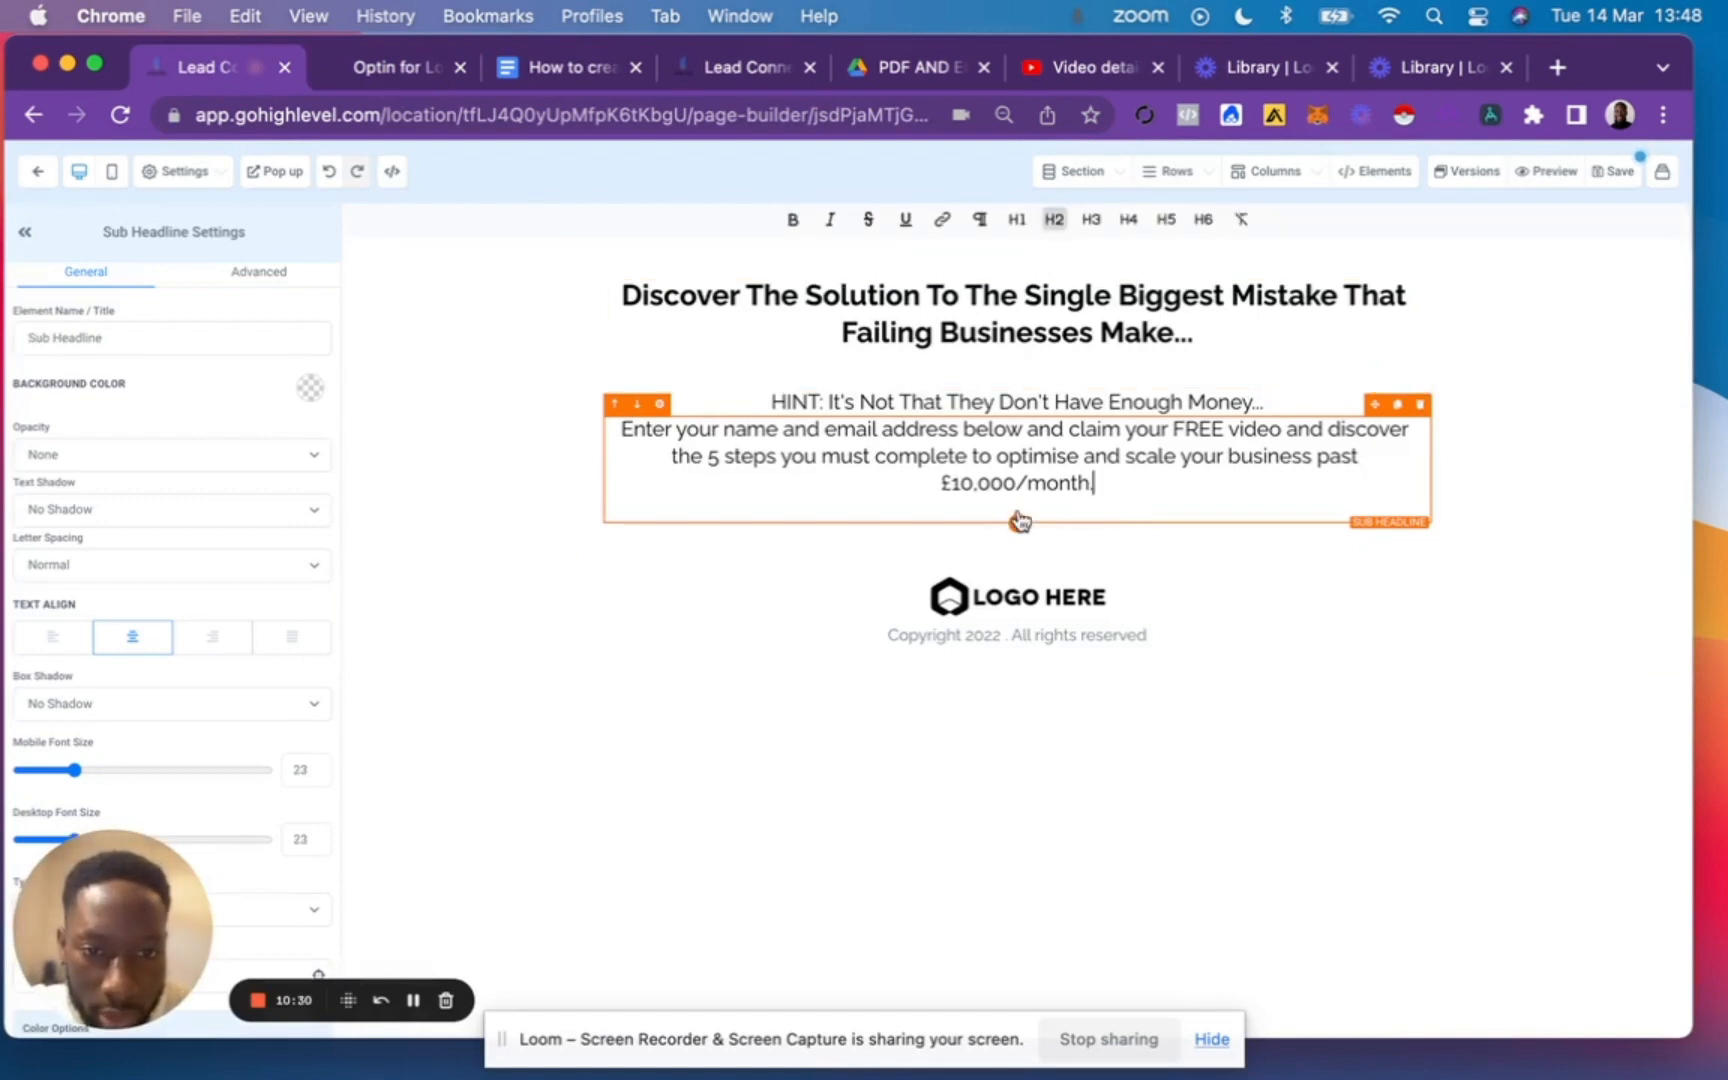
{"action": "left_click_drag", "start_coordinate": [1020, 521], "coordinate": [1014, 492]}
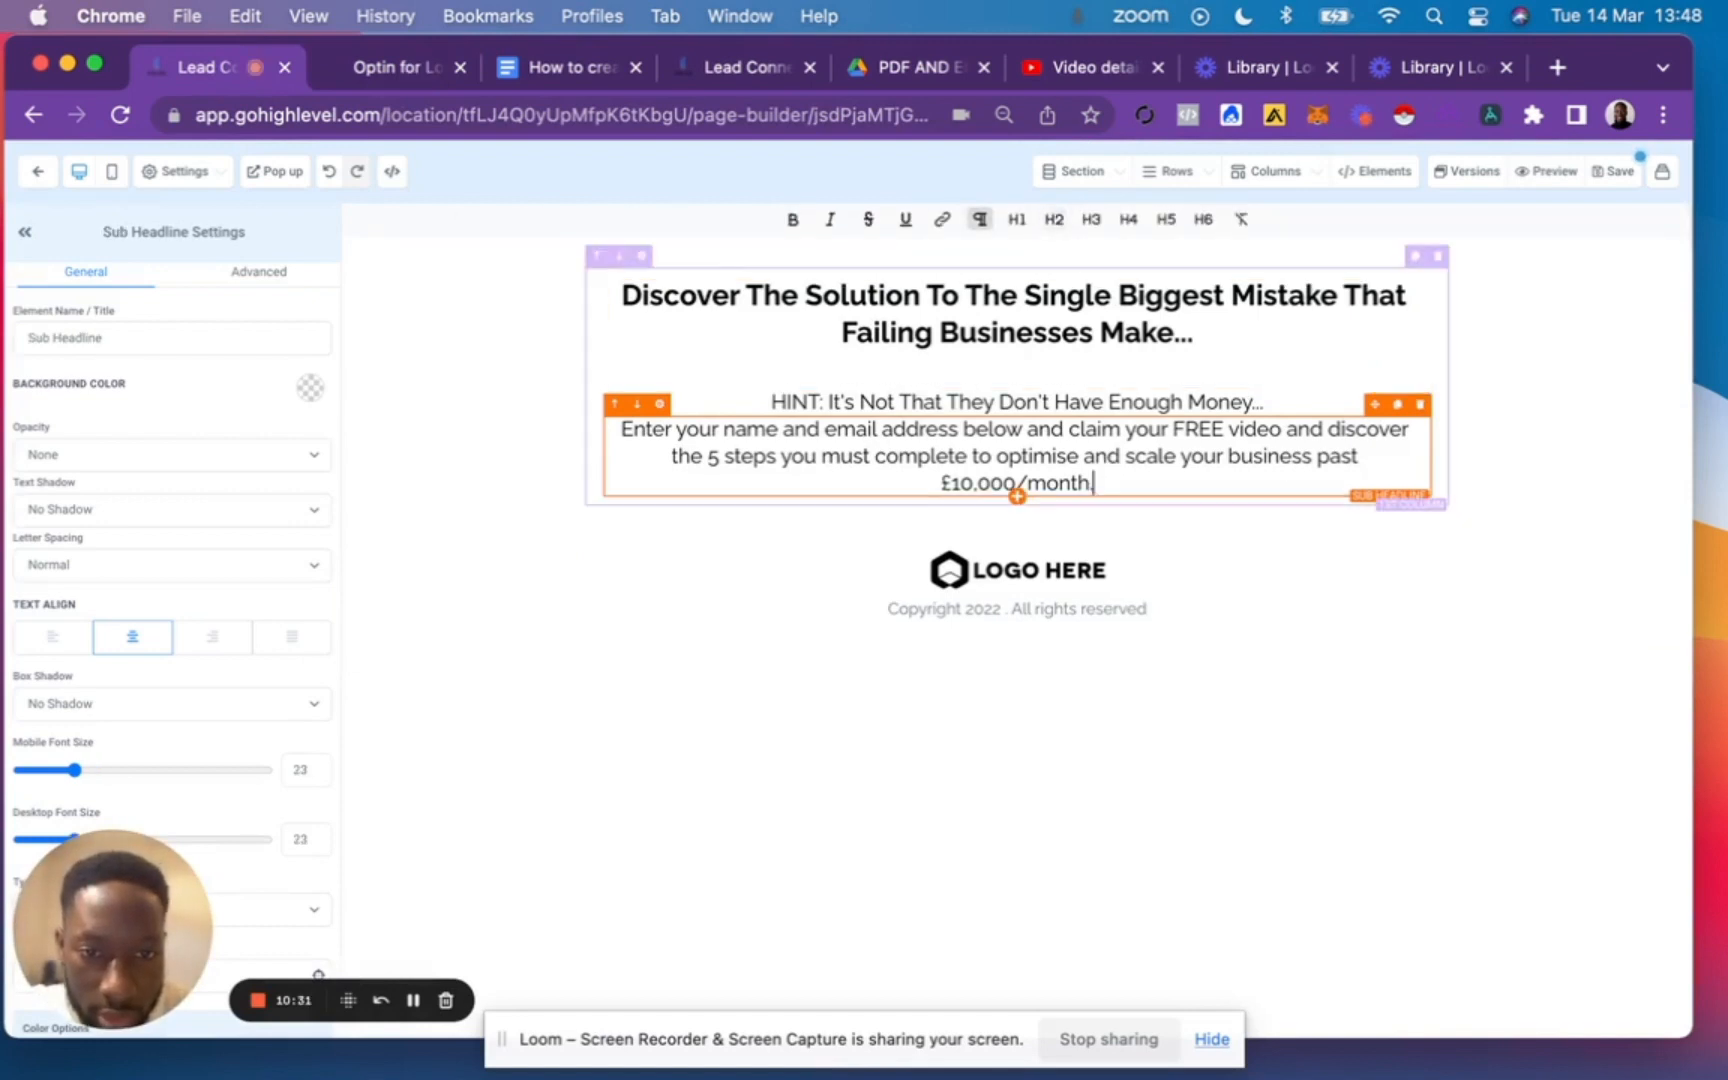
Add a form element below the second sub-headline and assign the "Business Coaches" form to it.
{"action": "left_click", "coordinate": [1017, 497]}
{"action": "left_click", "coordinate": [1506, 578]}
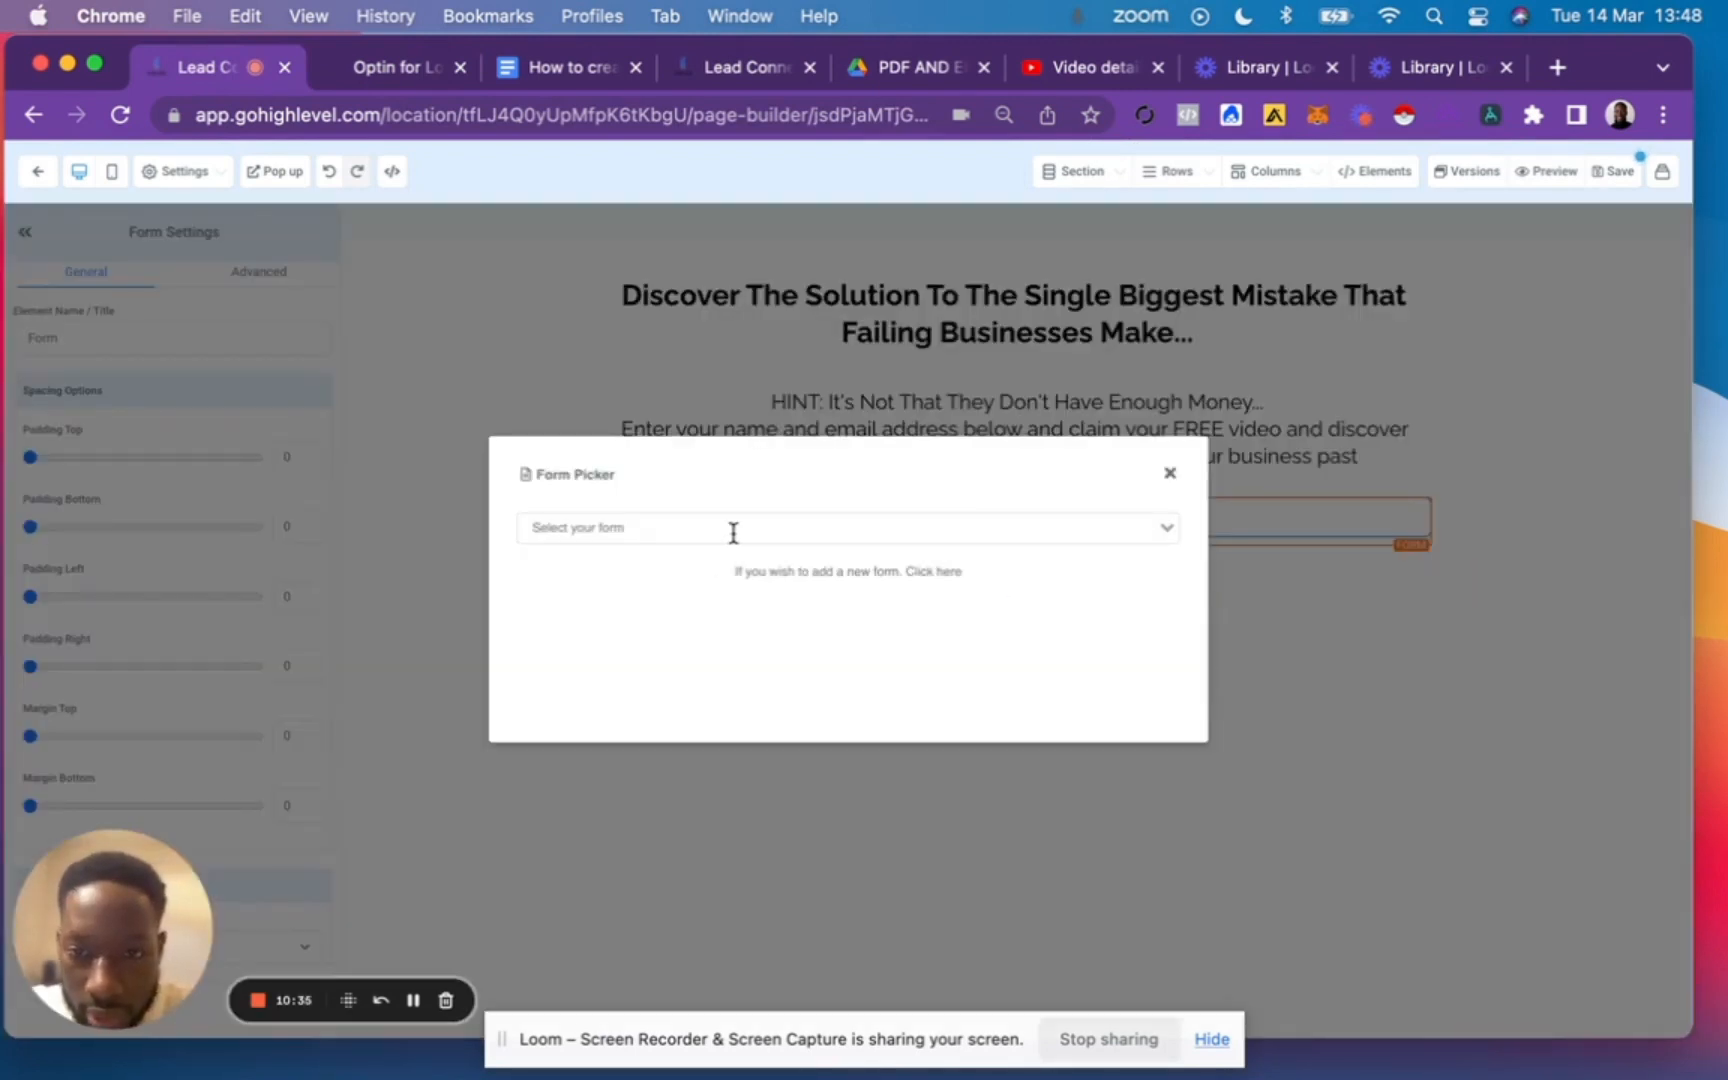
{"action": "left_click", "coordinate": [733, 530]}
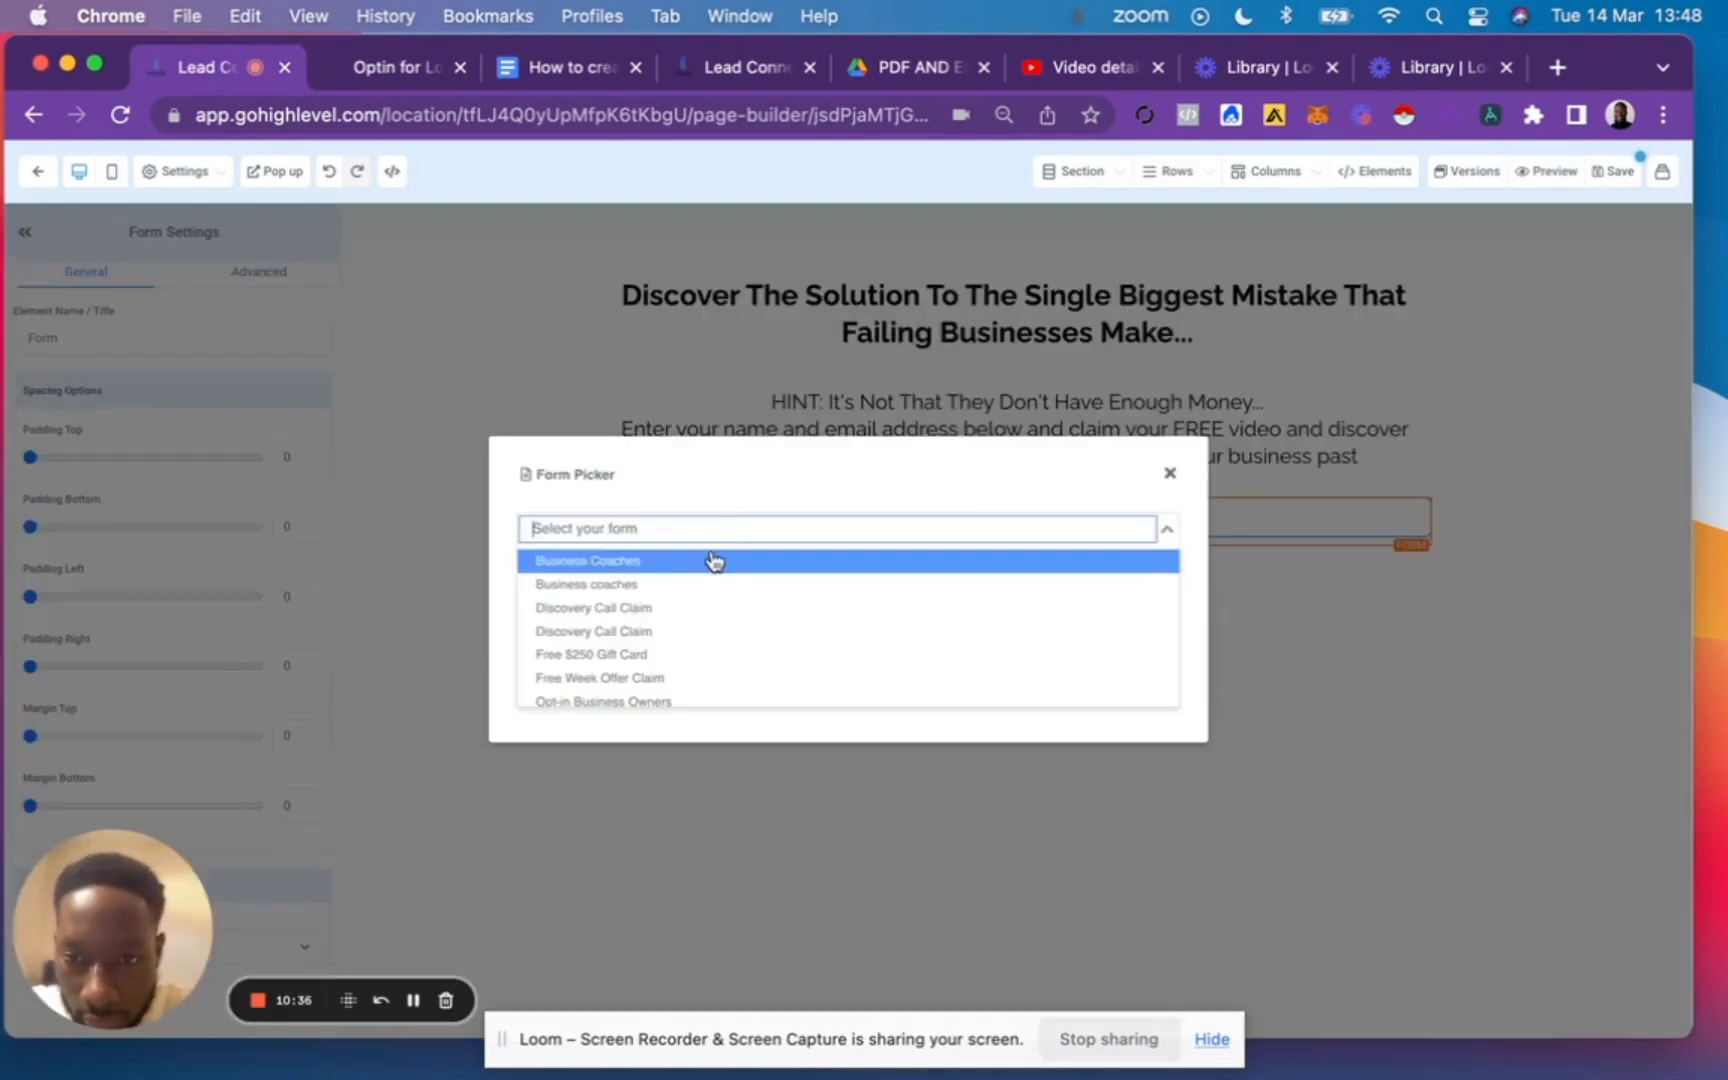
{"action": "left_click", "coordinate": [641, 565]}
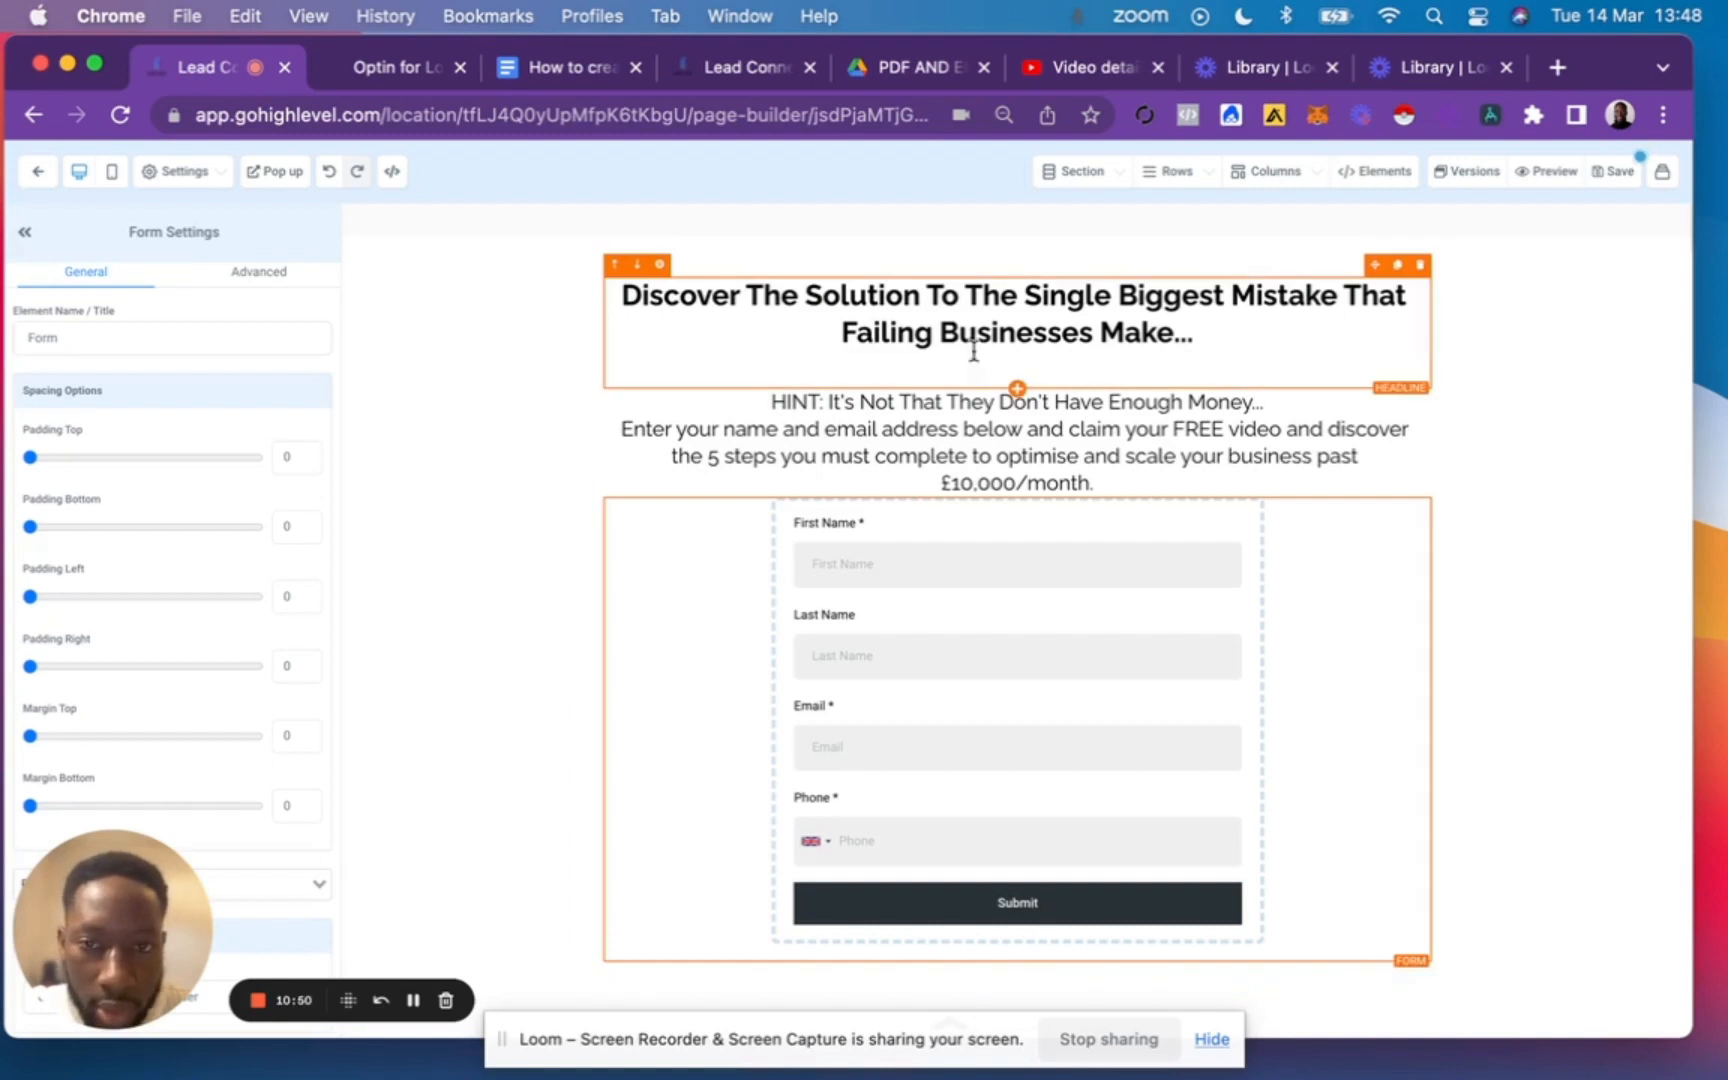
Give the column holding the headline, sub-headlines and form a semi-transparent grey background colour.
{"action": "left_click", "coordinate": [588, 307]}
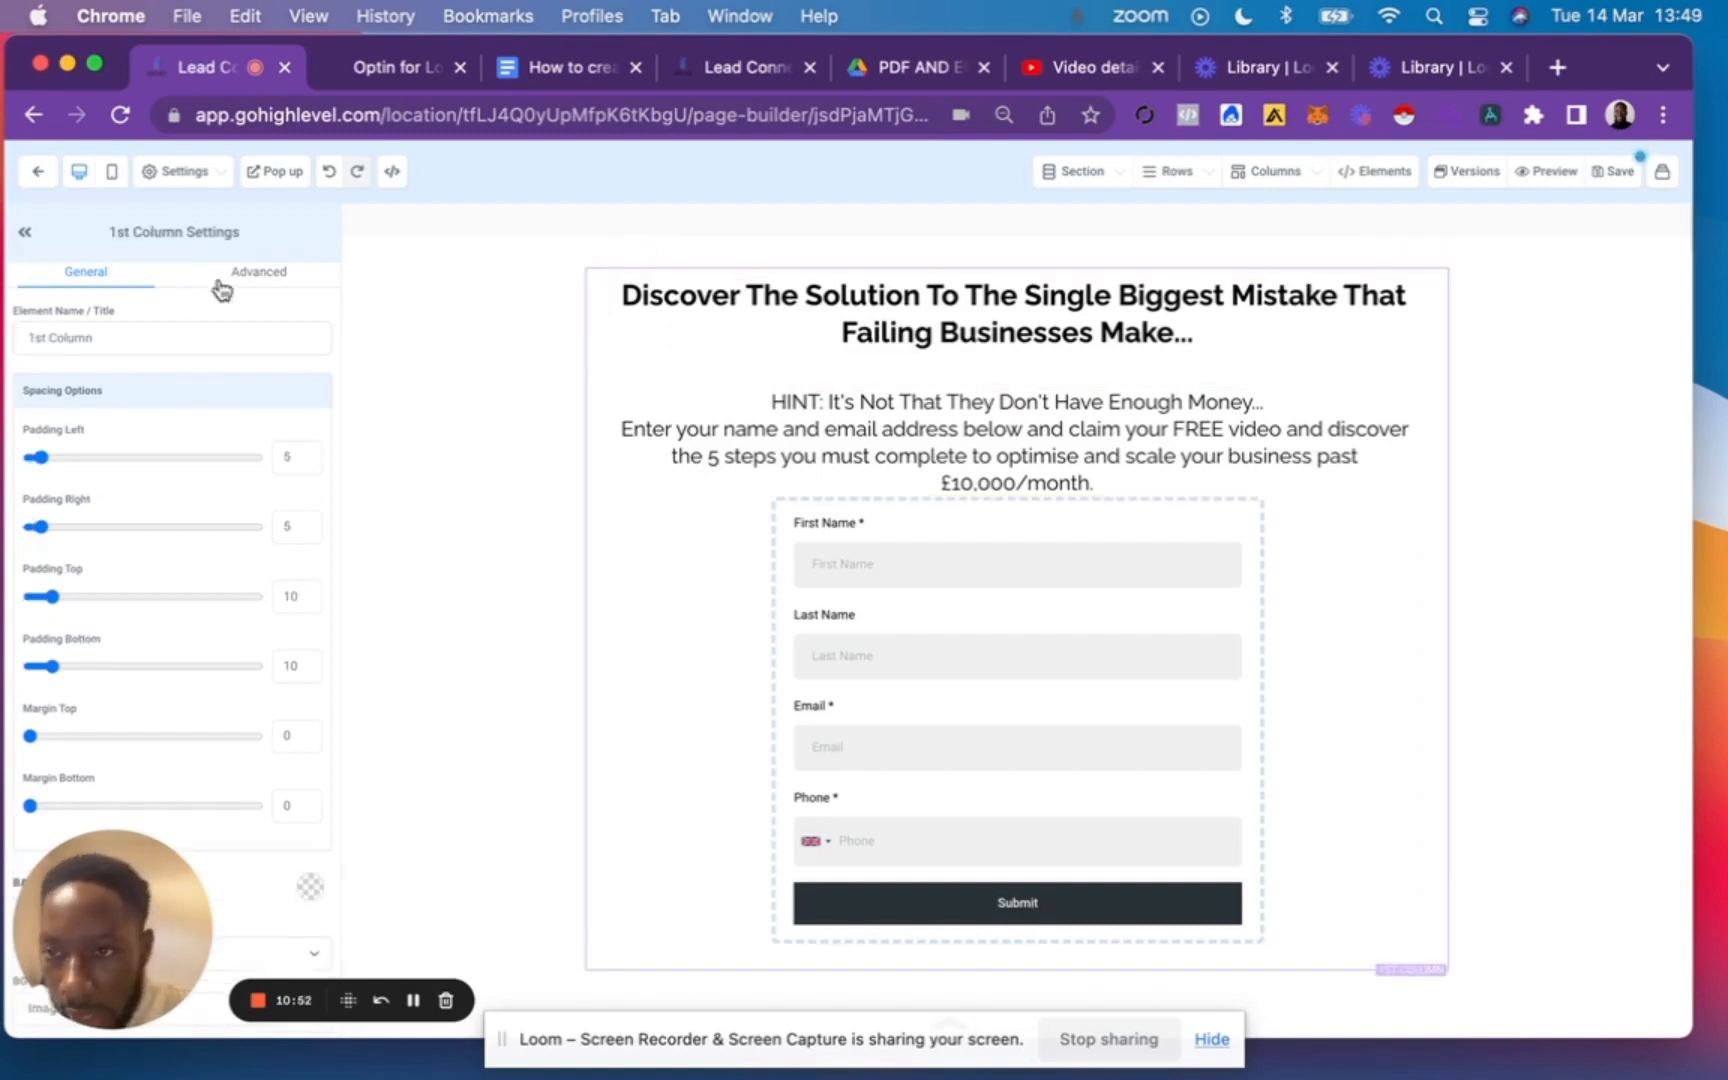
{"action": "left_click", "coordinate": [252, 280]}
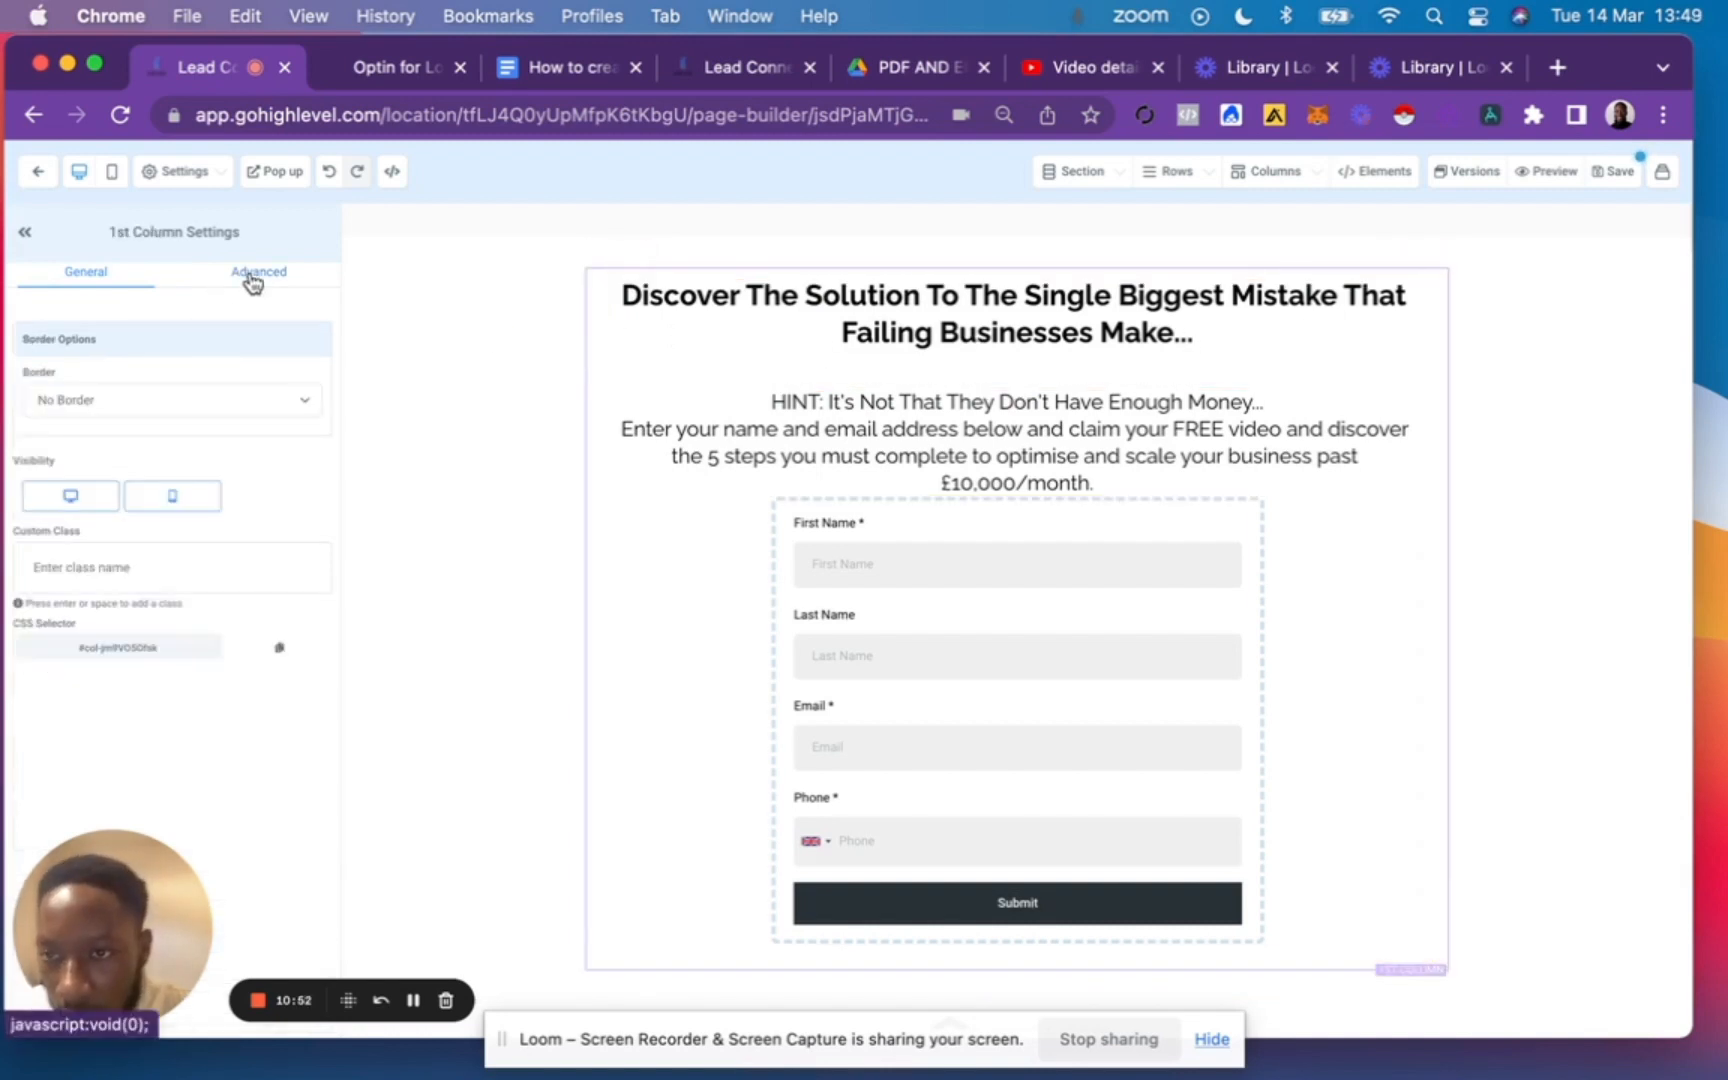
{"action": "left_click", "coordinate": [100, 283]}
{"action": "scroll", "coordinate": [170, 560], "scroll_direction": "down", "scroll_amount": 5}
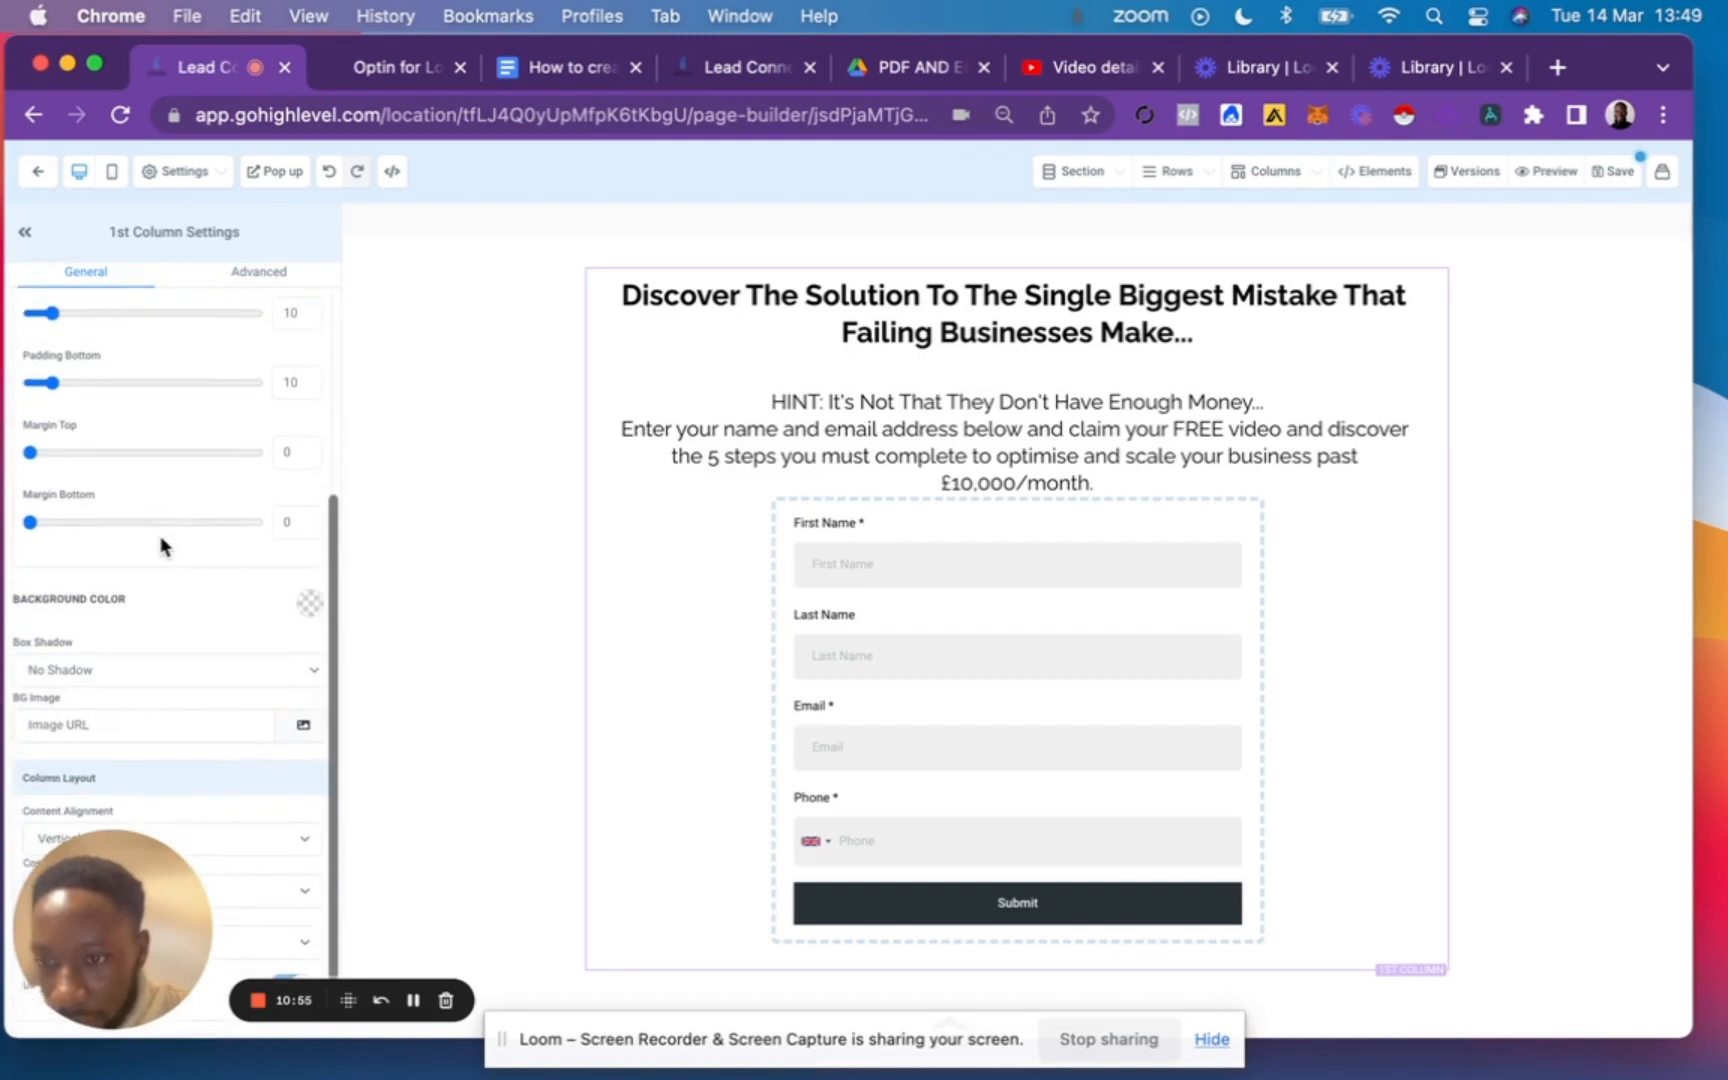
{"action": "left_click", "coordinate": [308, 600]}
{"action": "left_click", "coordinate": [238, 670]}
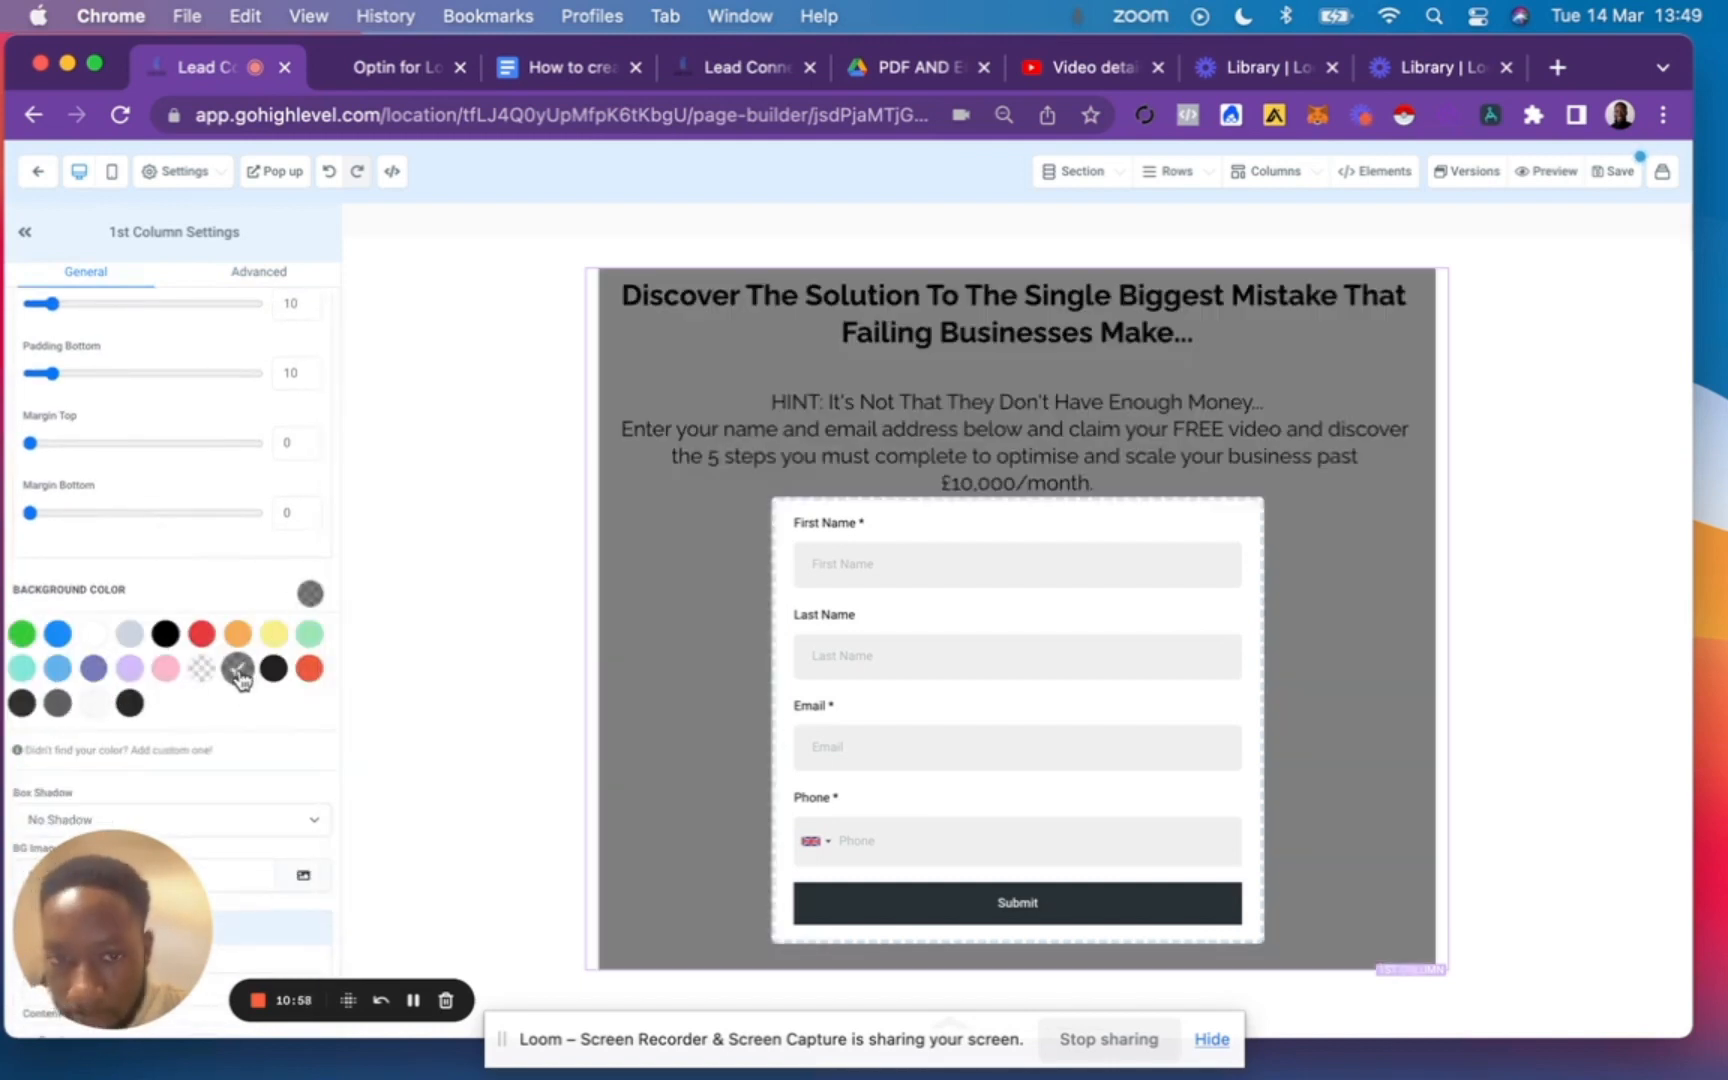
{"action": "scroll", "coordinate": [447, 626], "scroll_direction": "down", "scroll_amount": 2}
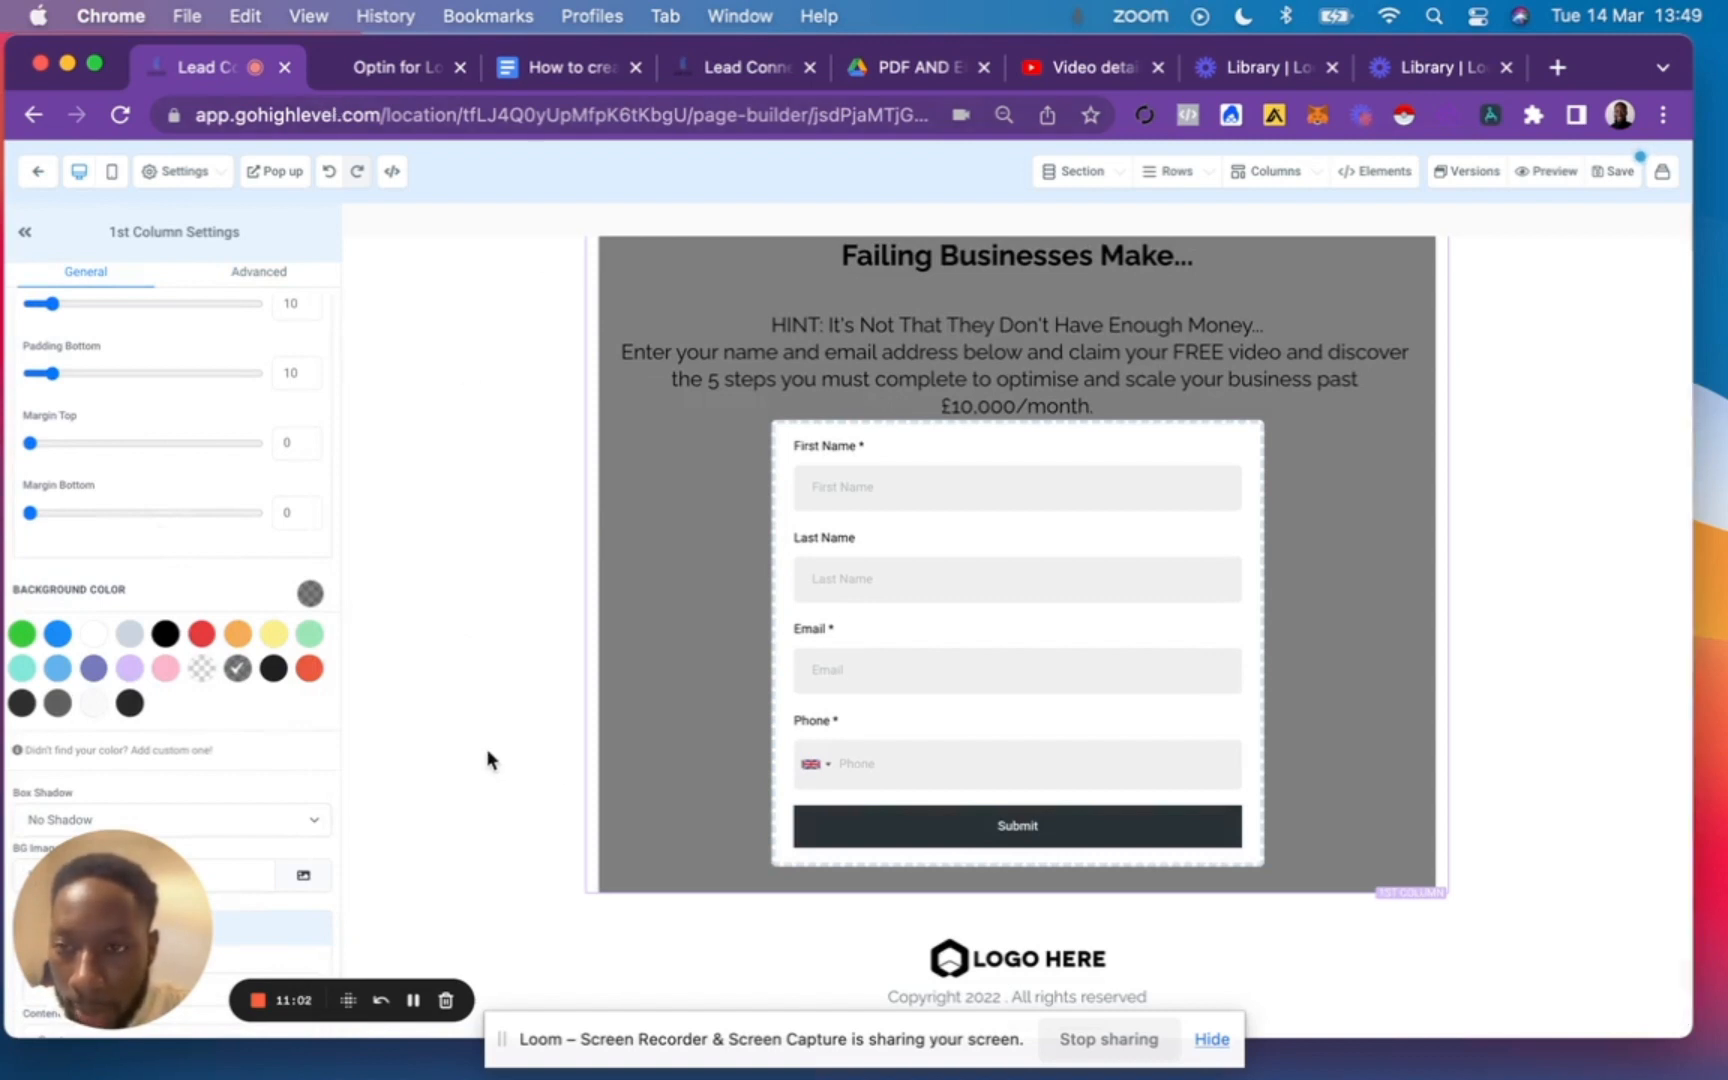
Set the media library's "Screenshot 2023-02-17 at 20.58.27" image as the page background with the Fill 100% Width option.
{"action": "left_click", "coordinate": [24, 238]}
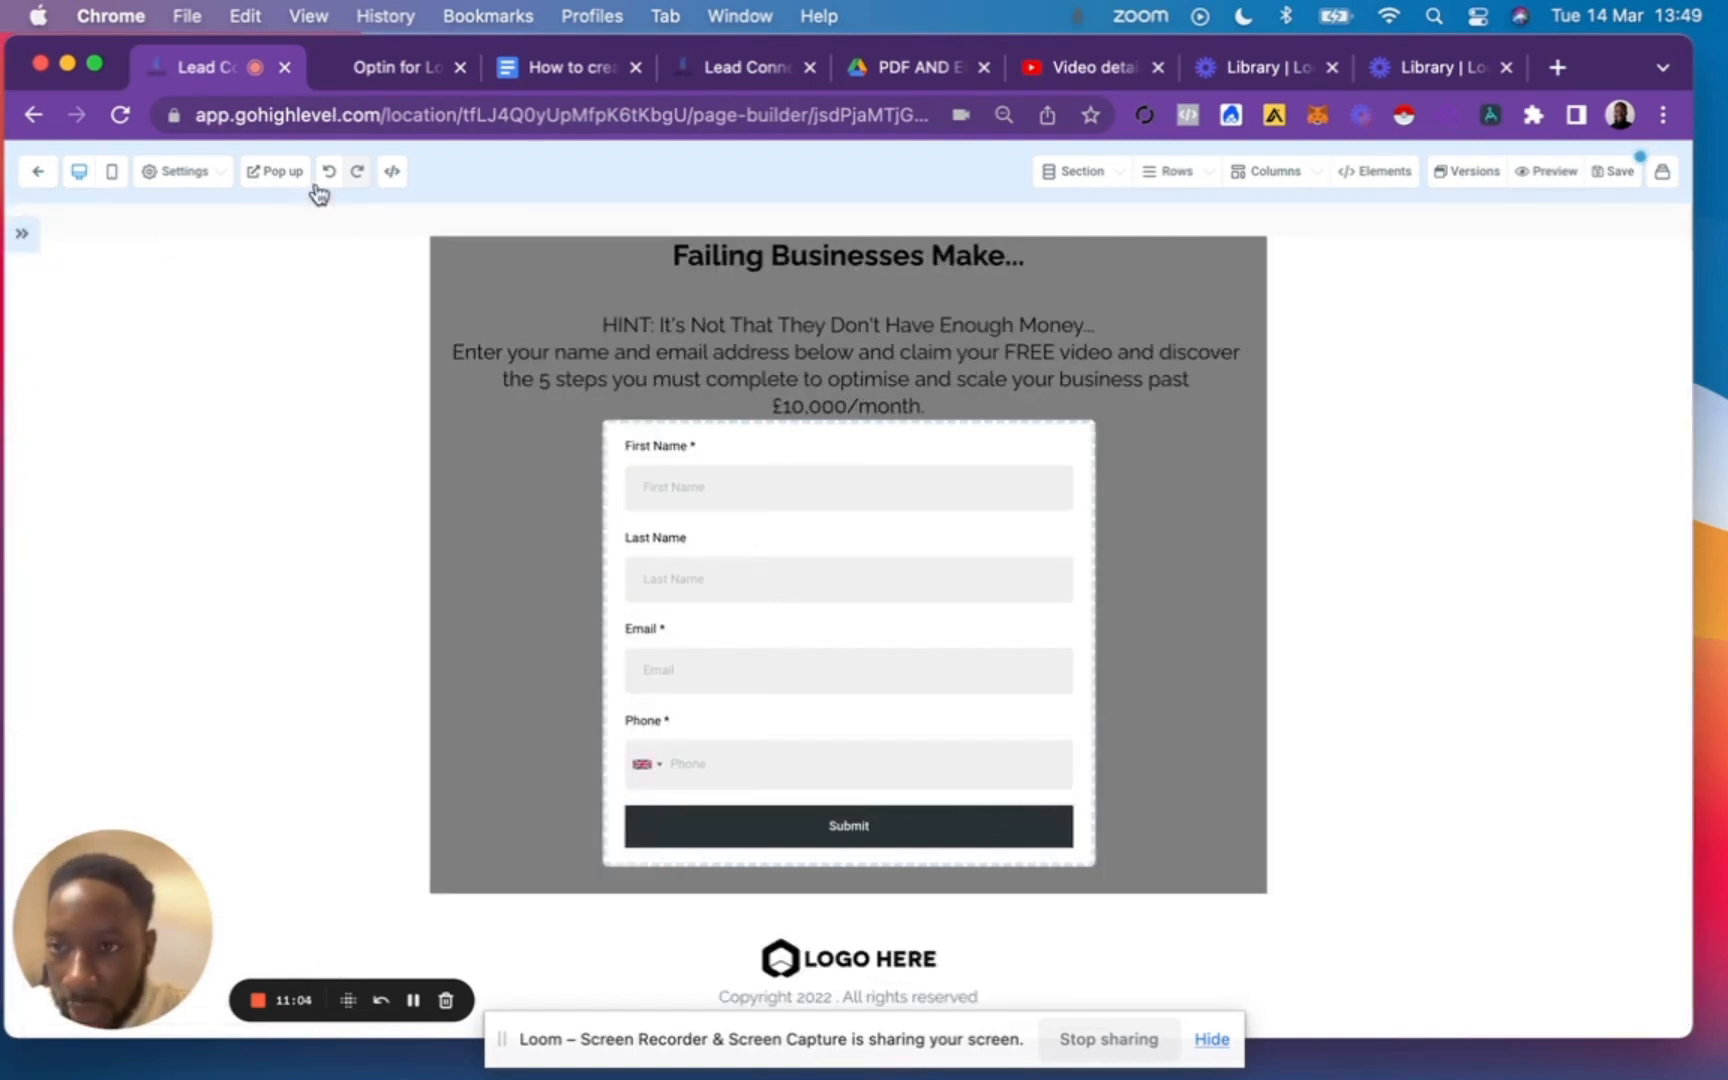
{"action": "left_click", "coordinate": [186, 176]}
{"action": "left_click", "coordinate": [97, 314]}
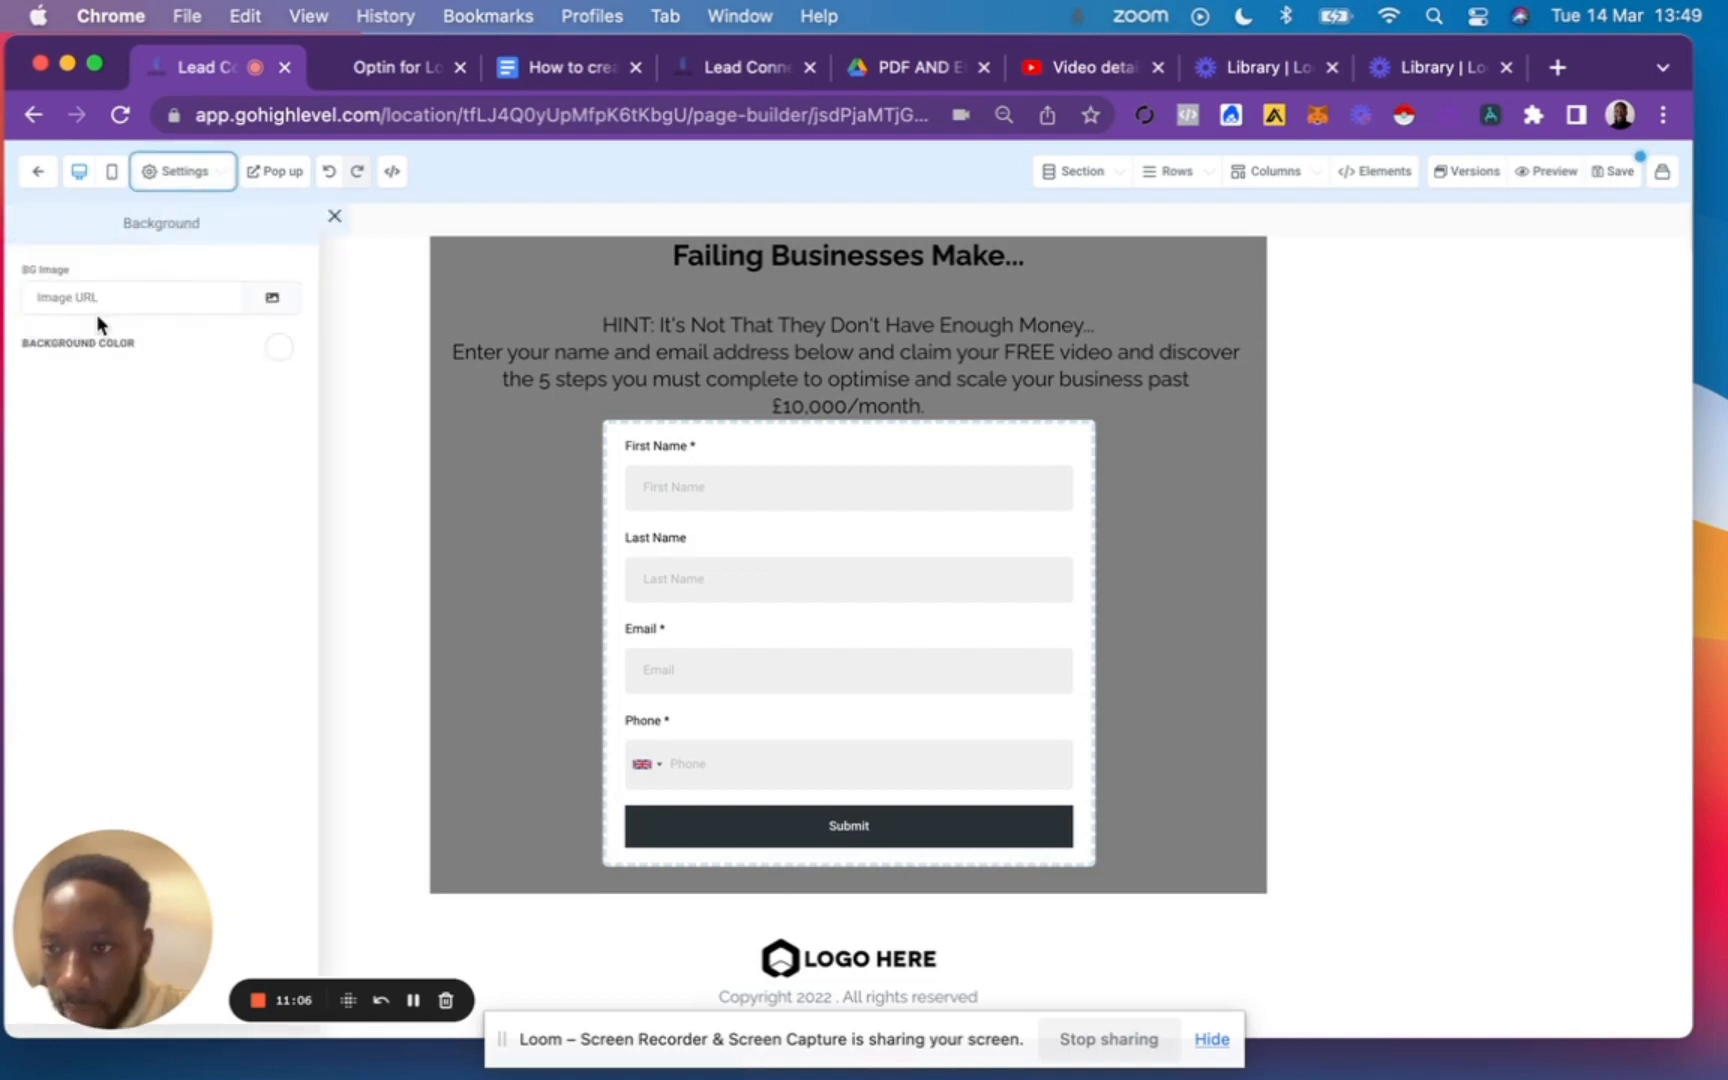
{"action": "left_click", "coordinate": [280, 298]}
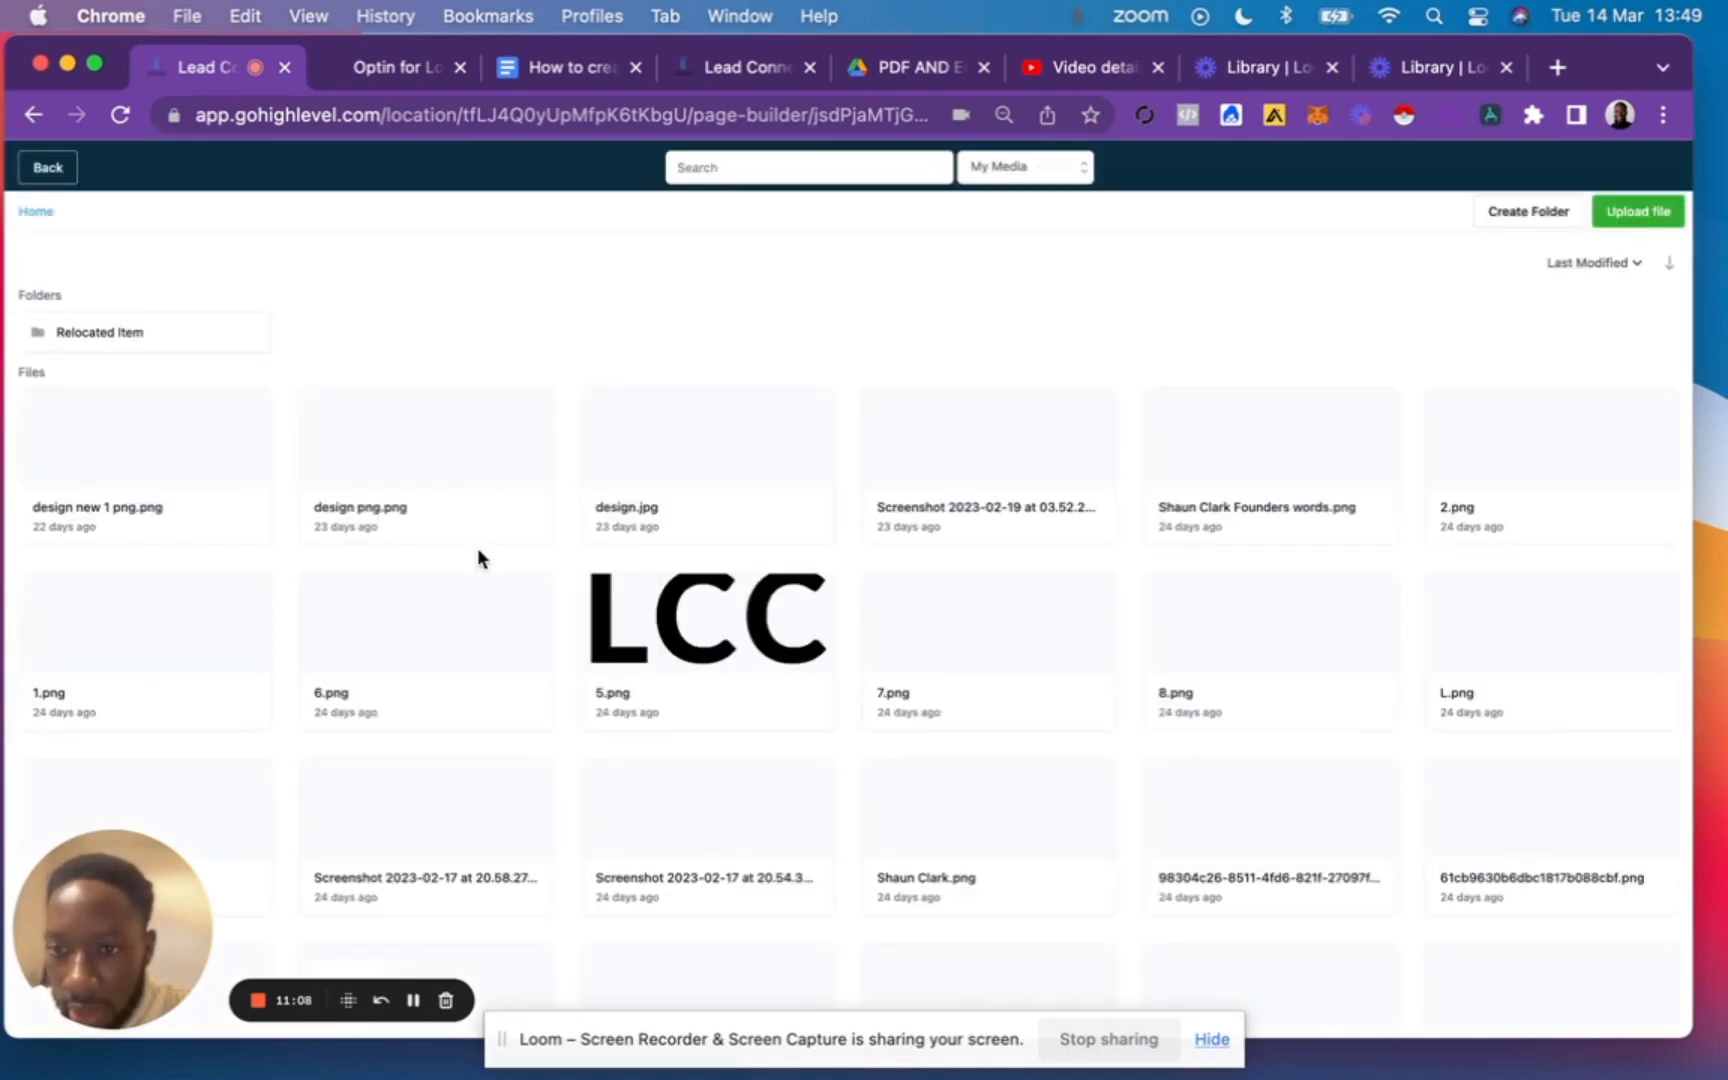
{"action": "left_click", "coordinate": [449, 822]}
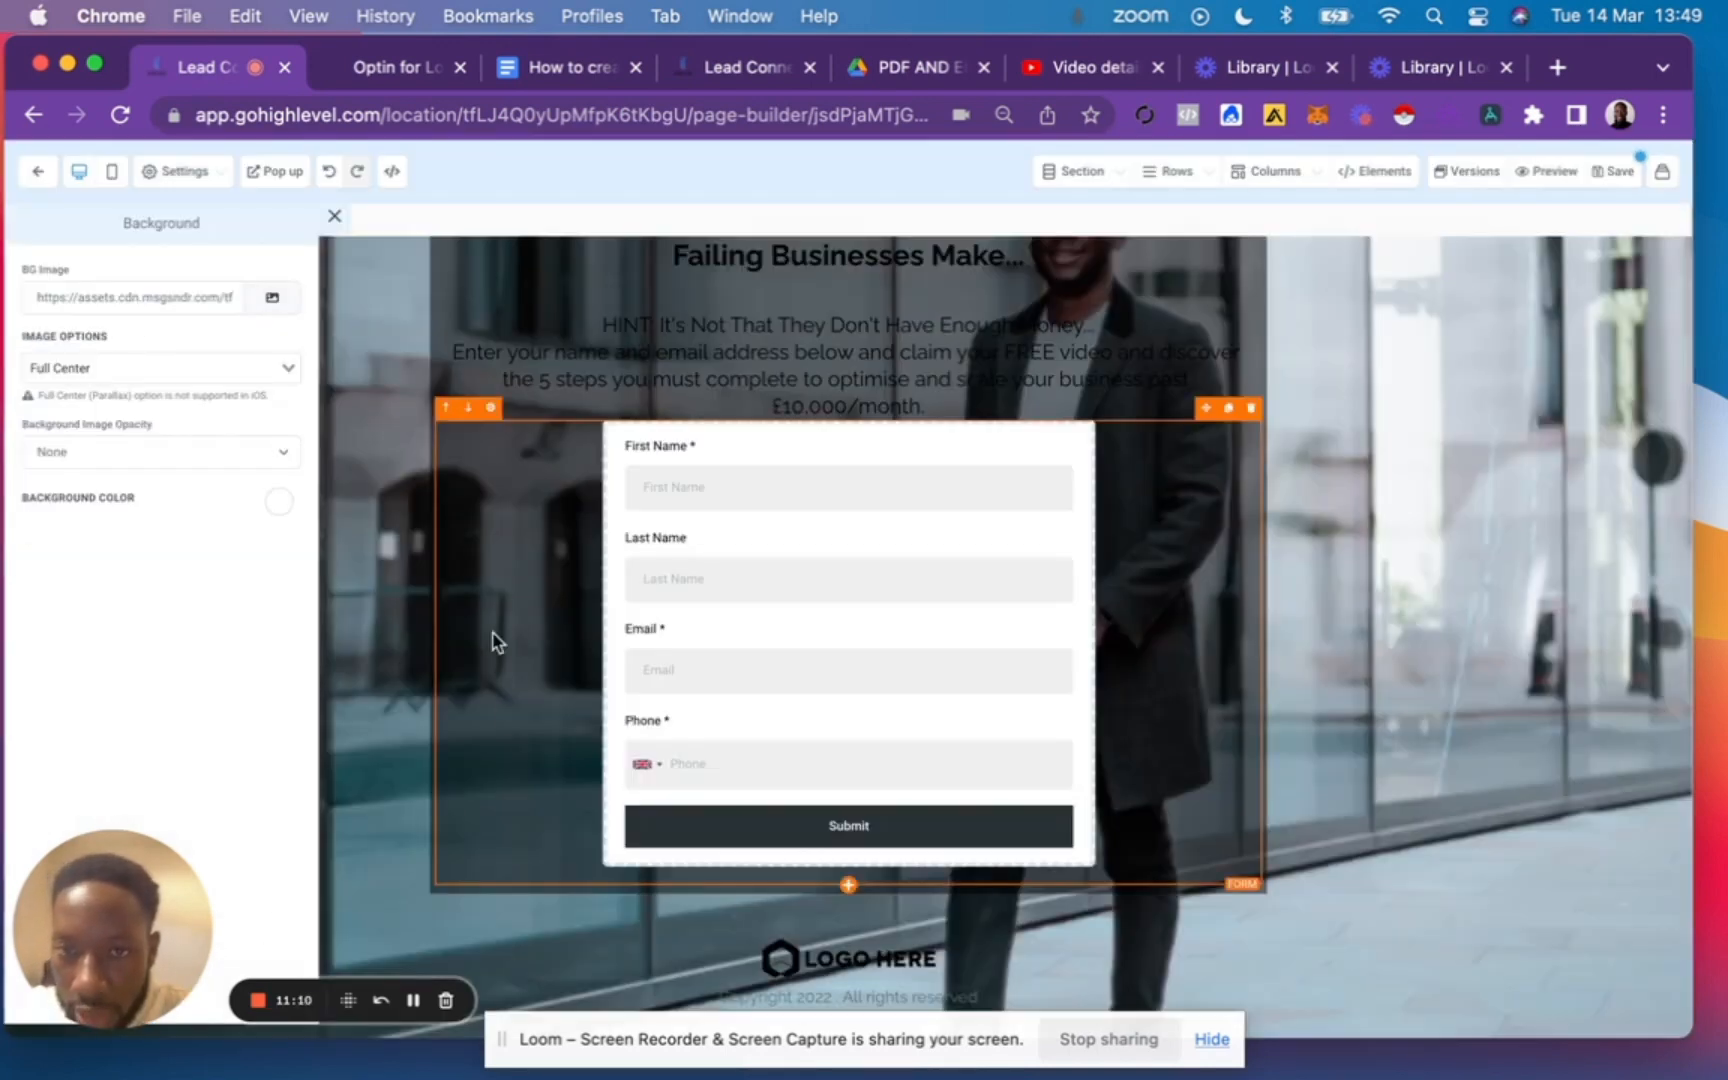
{"action": "left_click", "coordinate": [173, 363]}
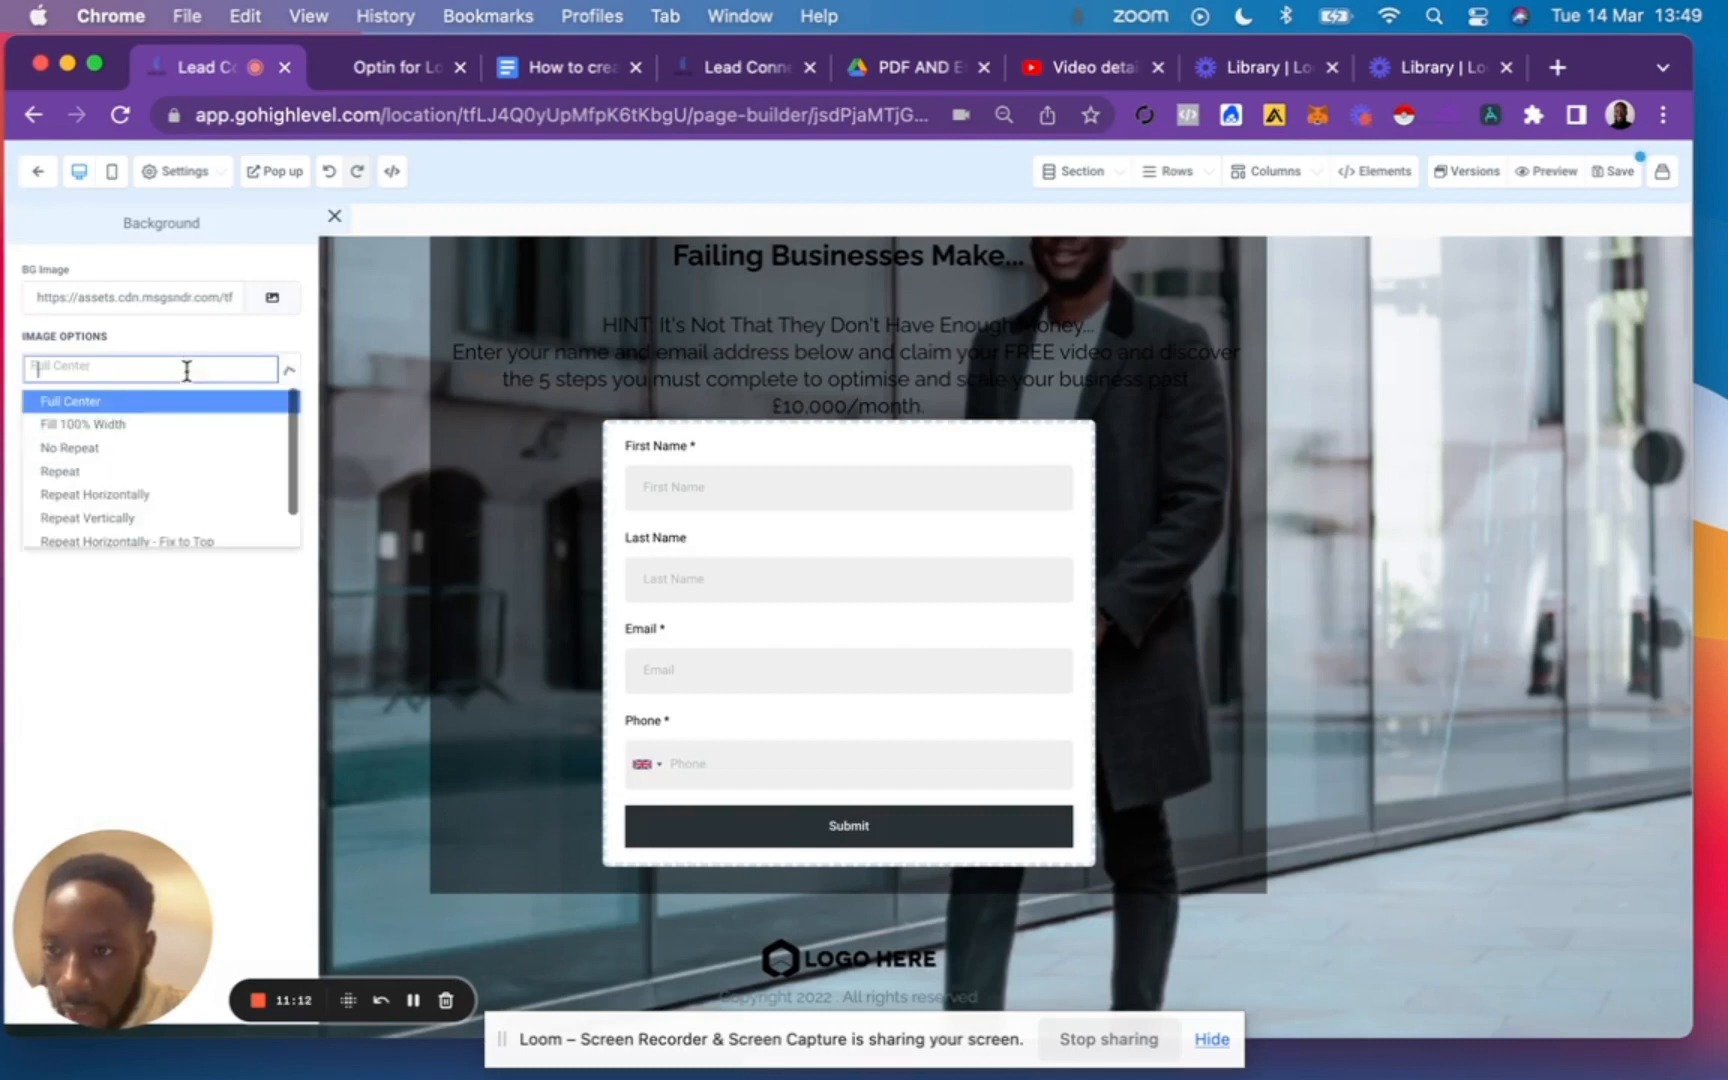
{"action": "left_click", "coordinate": [126, 430]}
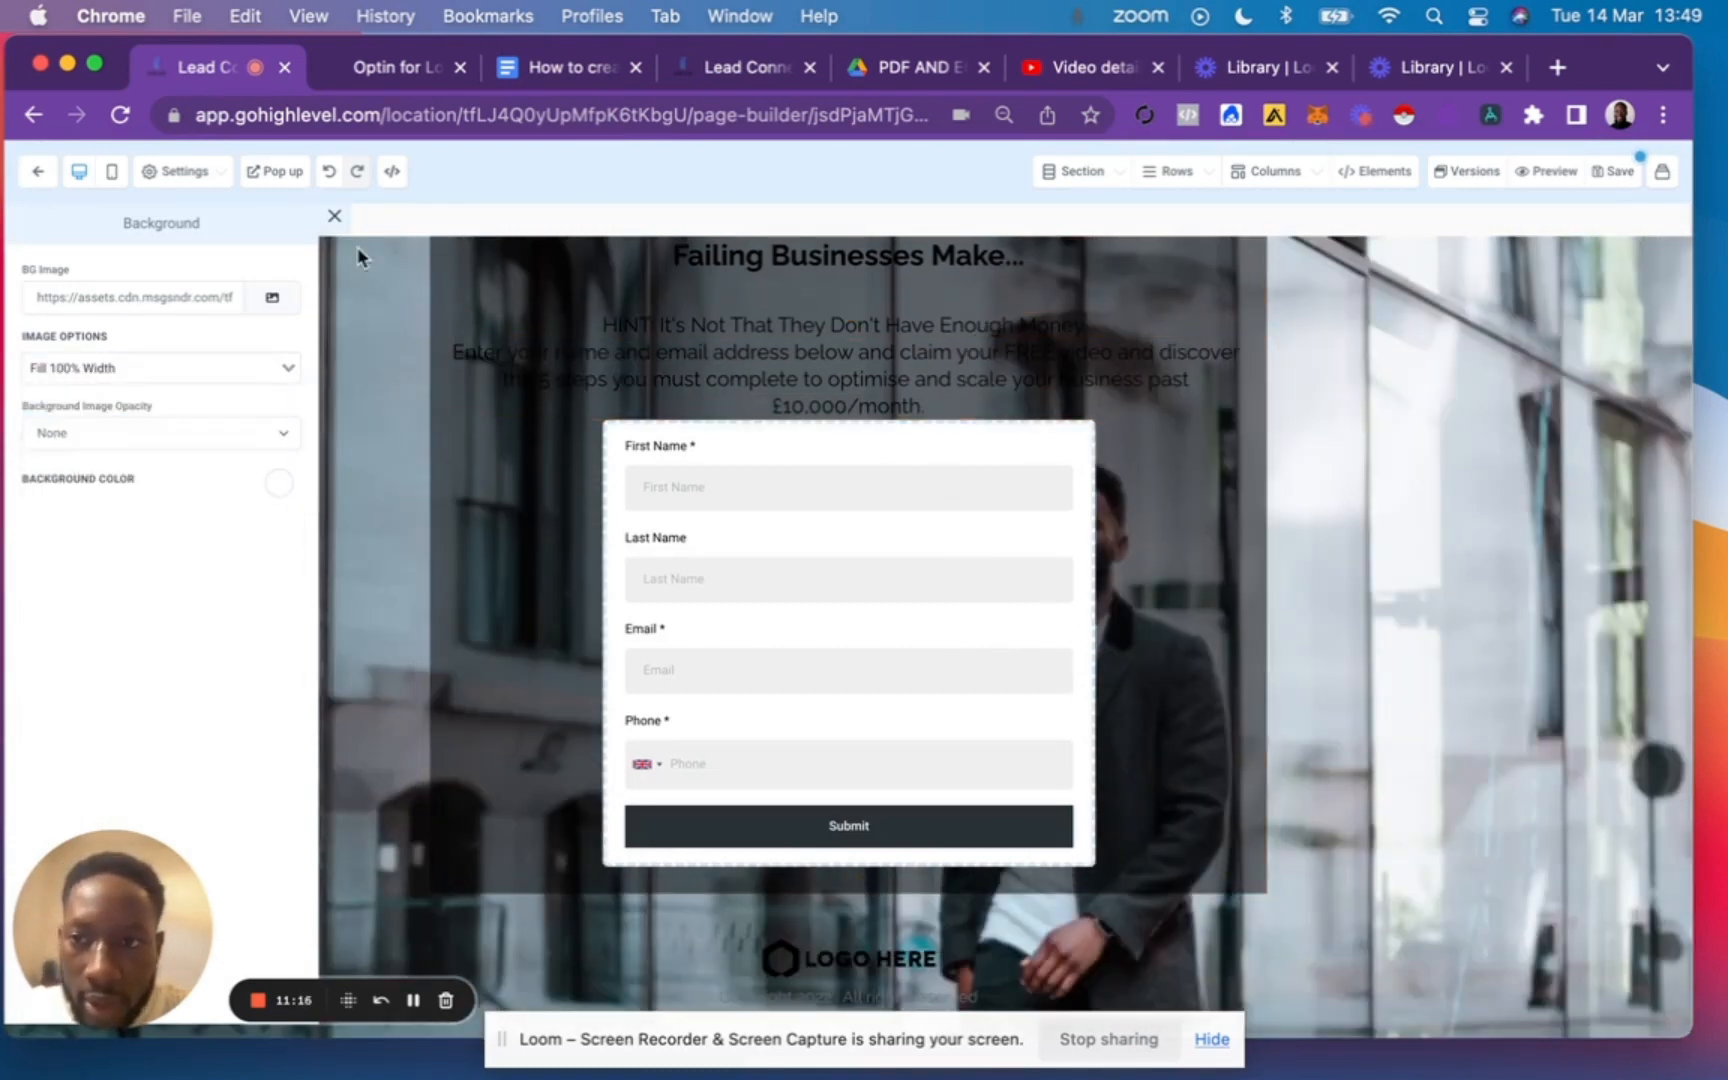
Save the opt-in page and reload the page builder.
{"action": "left_click", "coordinate": [1625, 173]}
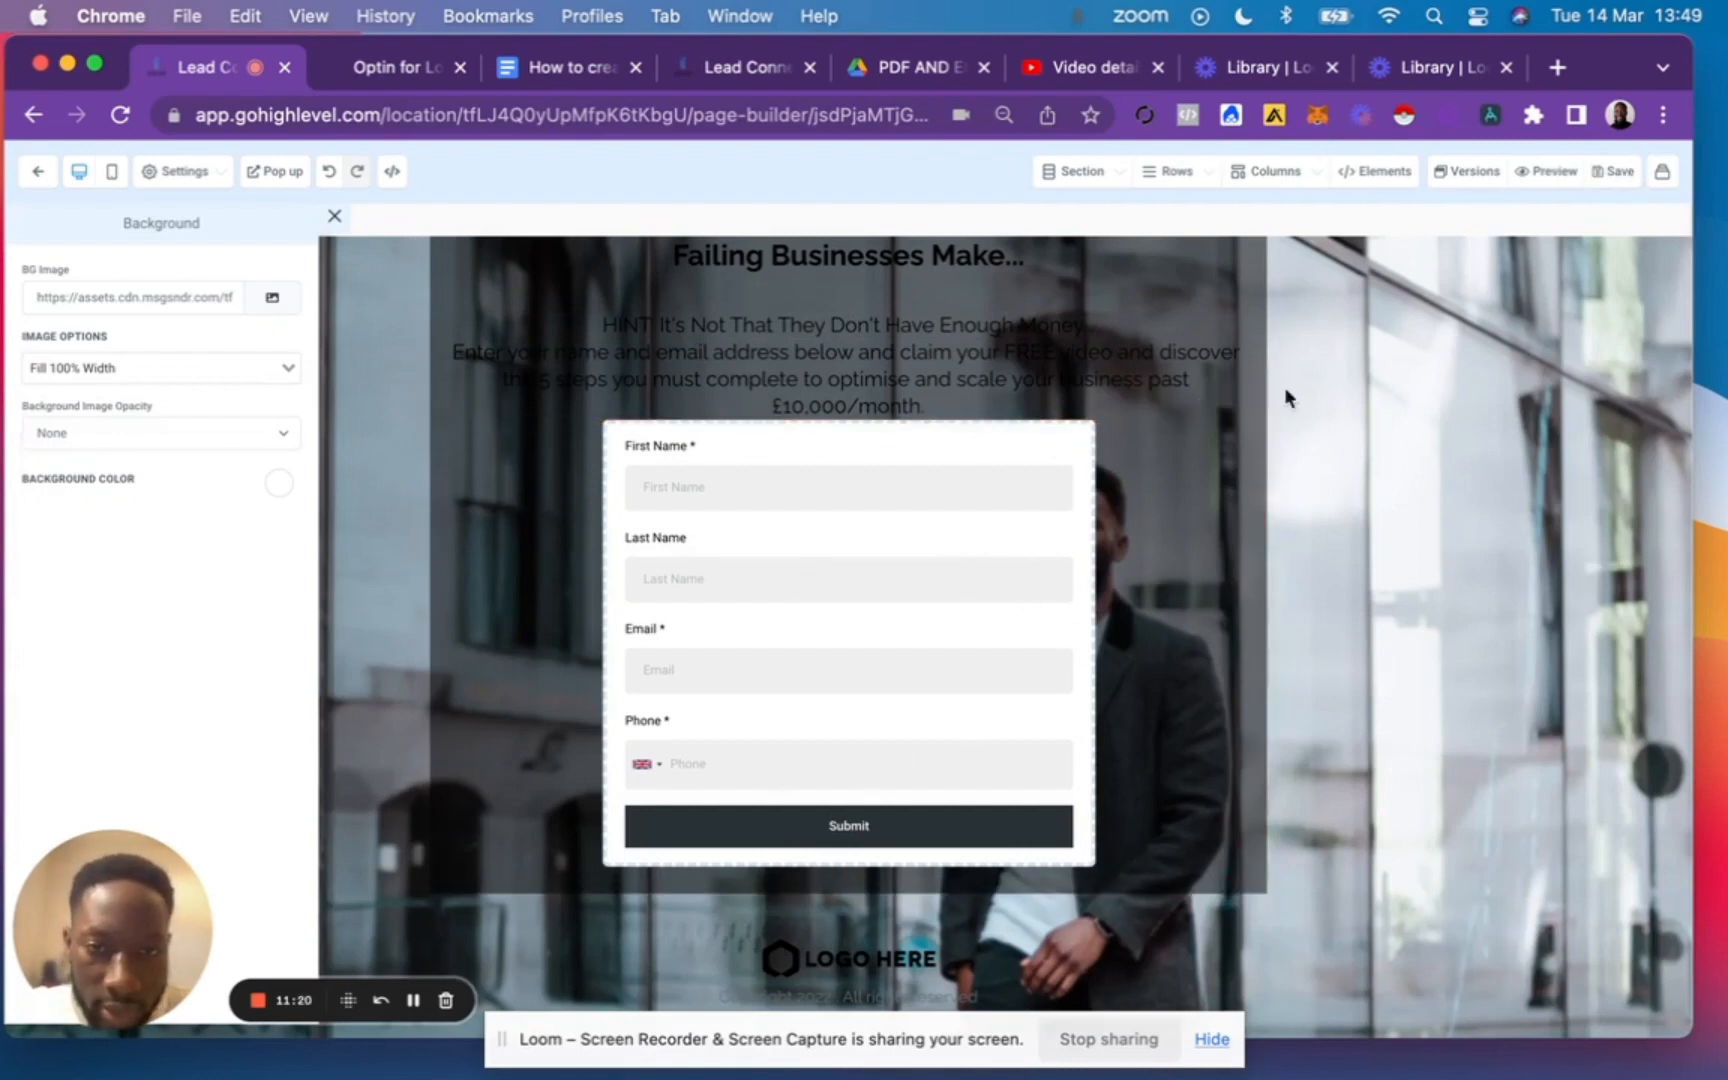
{"action": "left_click", "coordinate": [117, 118]}
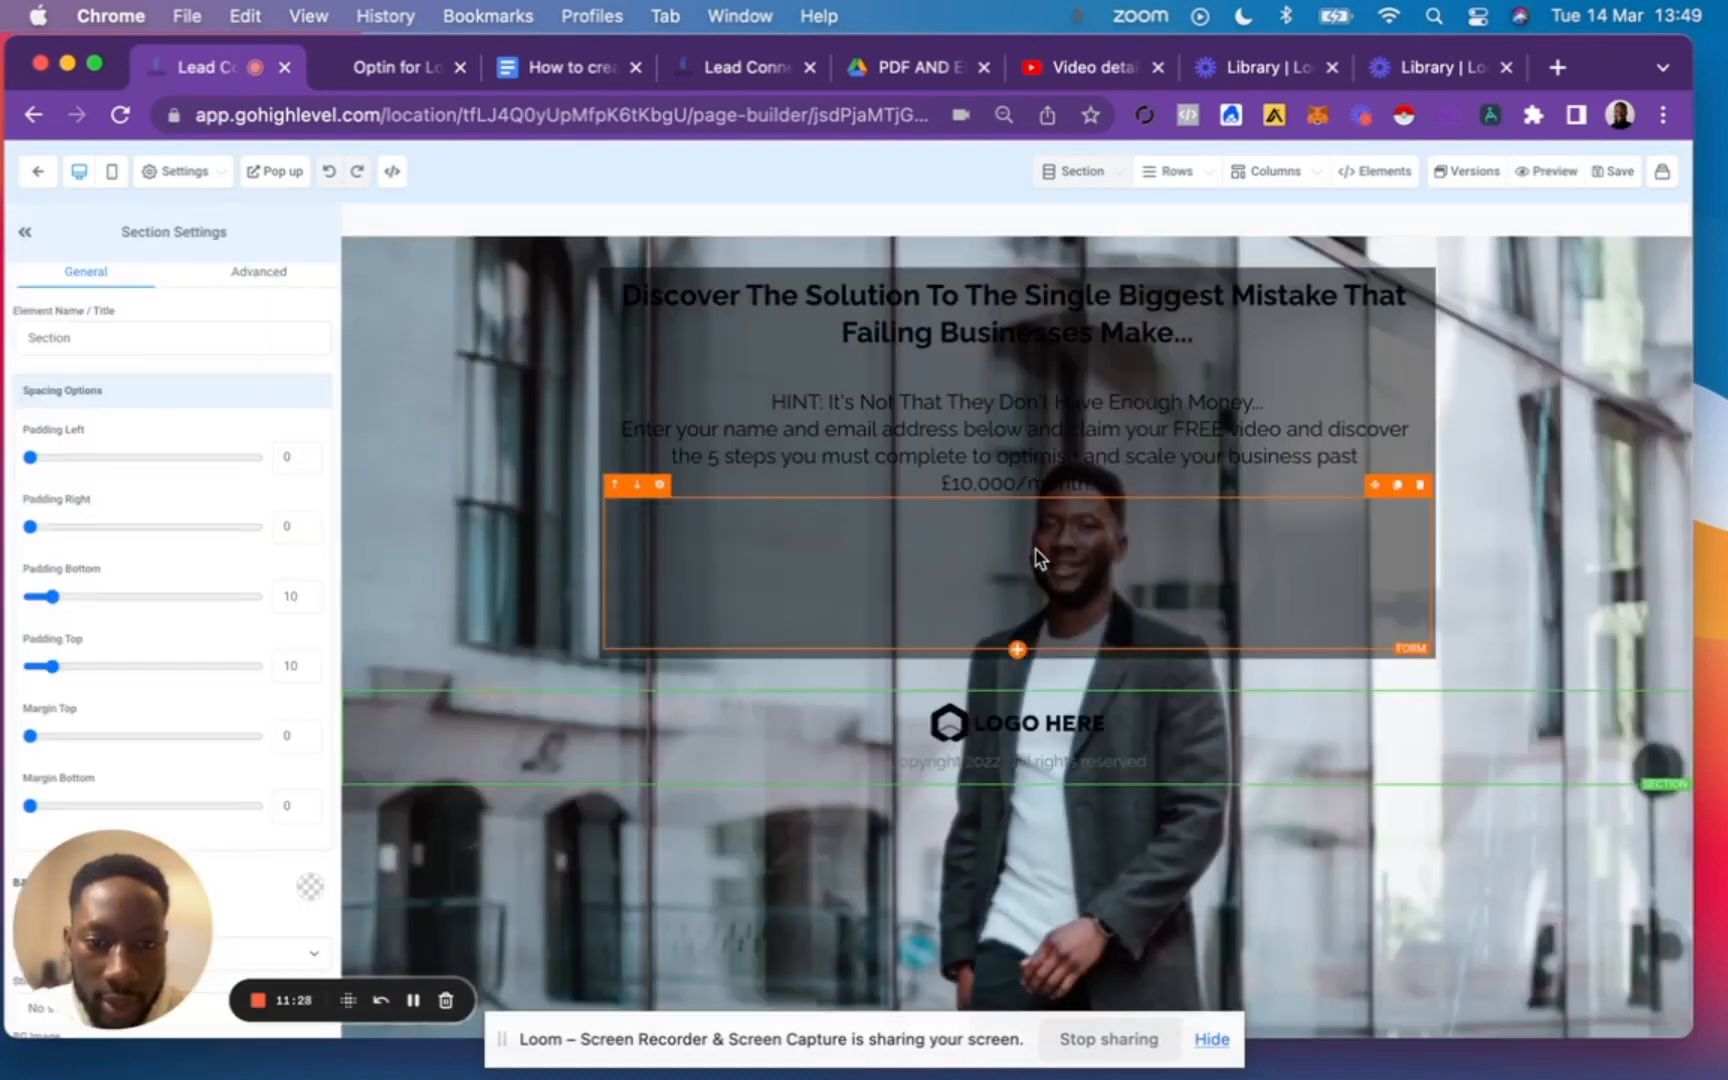
Change the text colour of the sub-headline directly above the form to white.
{"action": "triple_click", "coordinate": [1066, 466]}
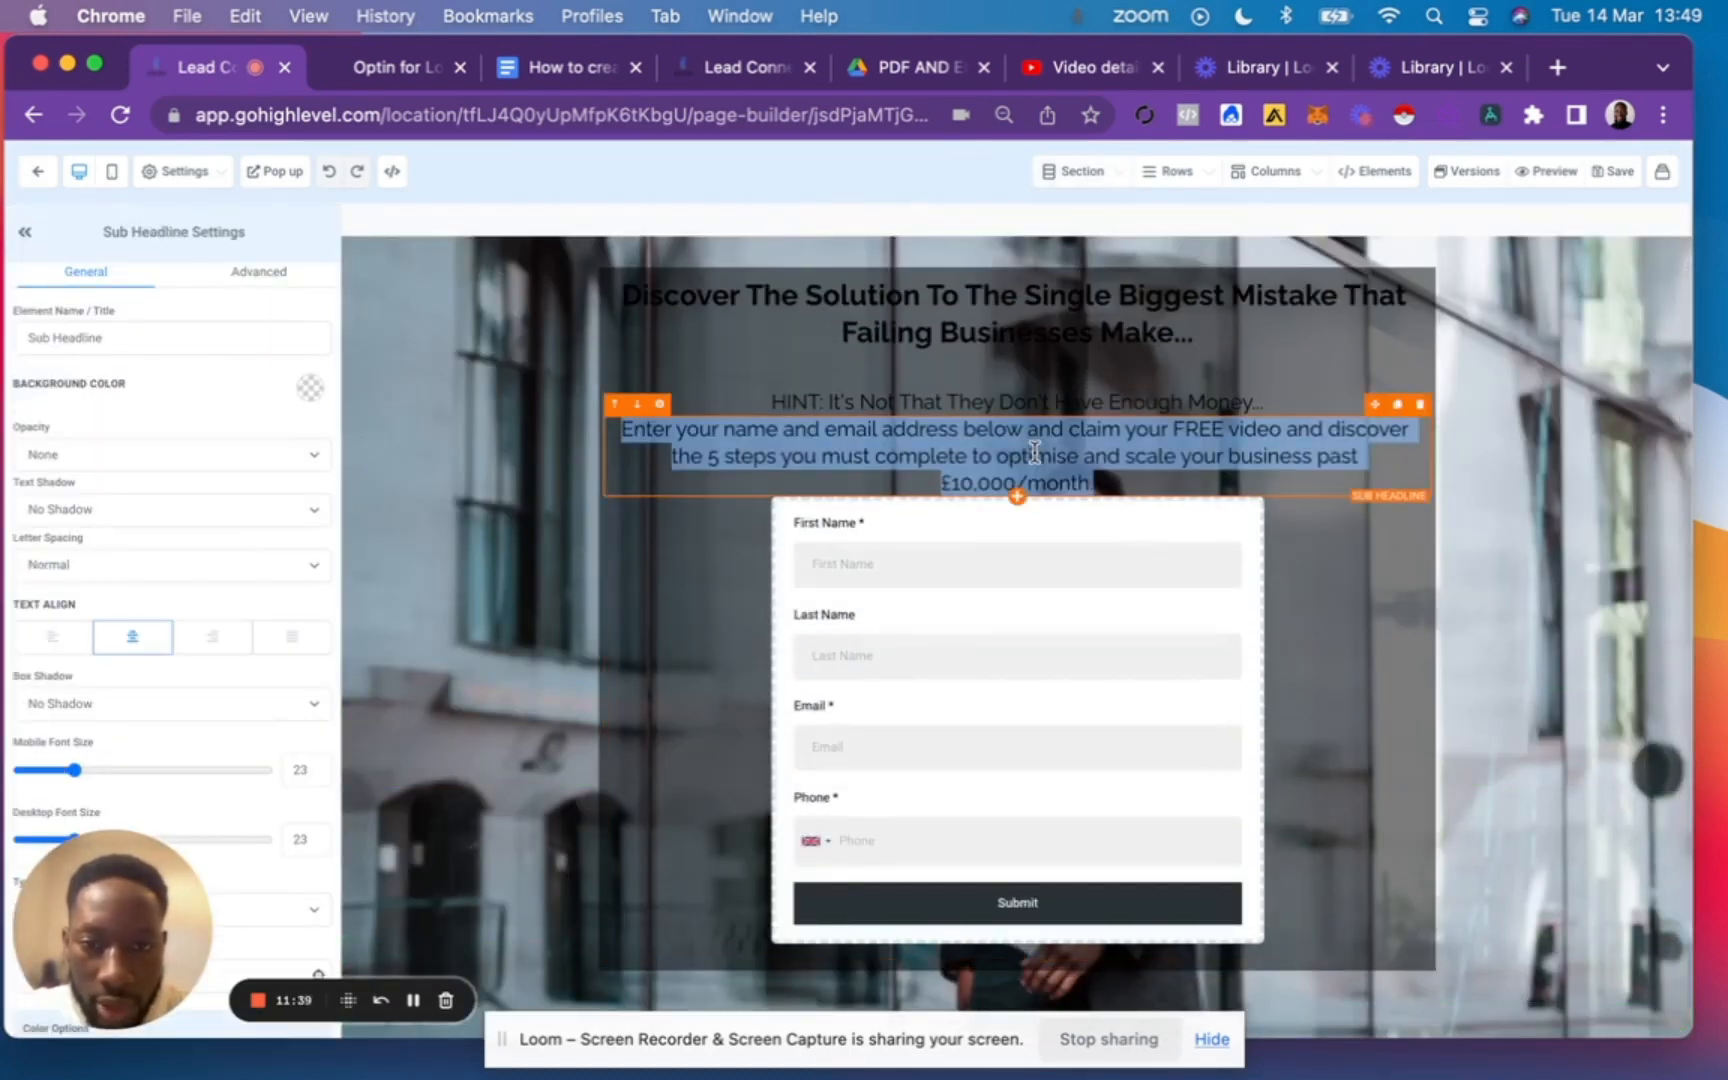
{"action": "scroll", "coordinate": [256, 470], "scroll_direction": "down", "scroll_amount": 10}
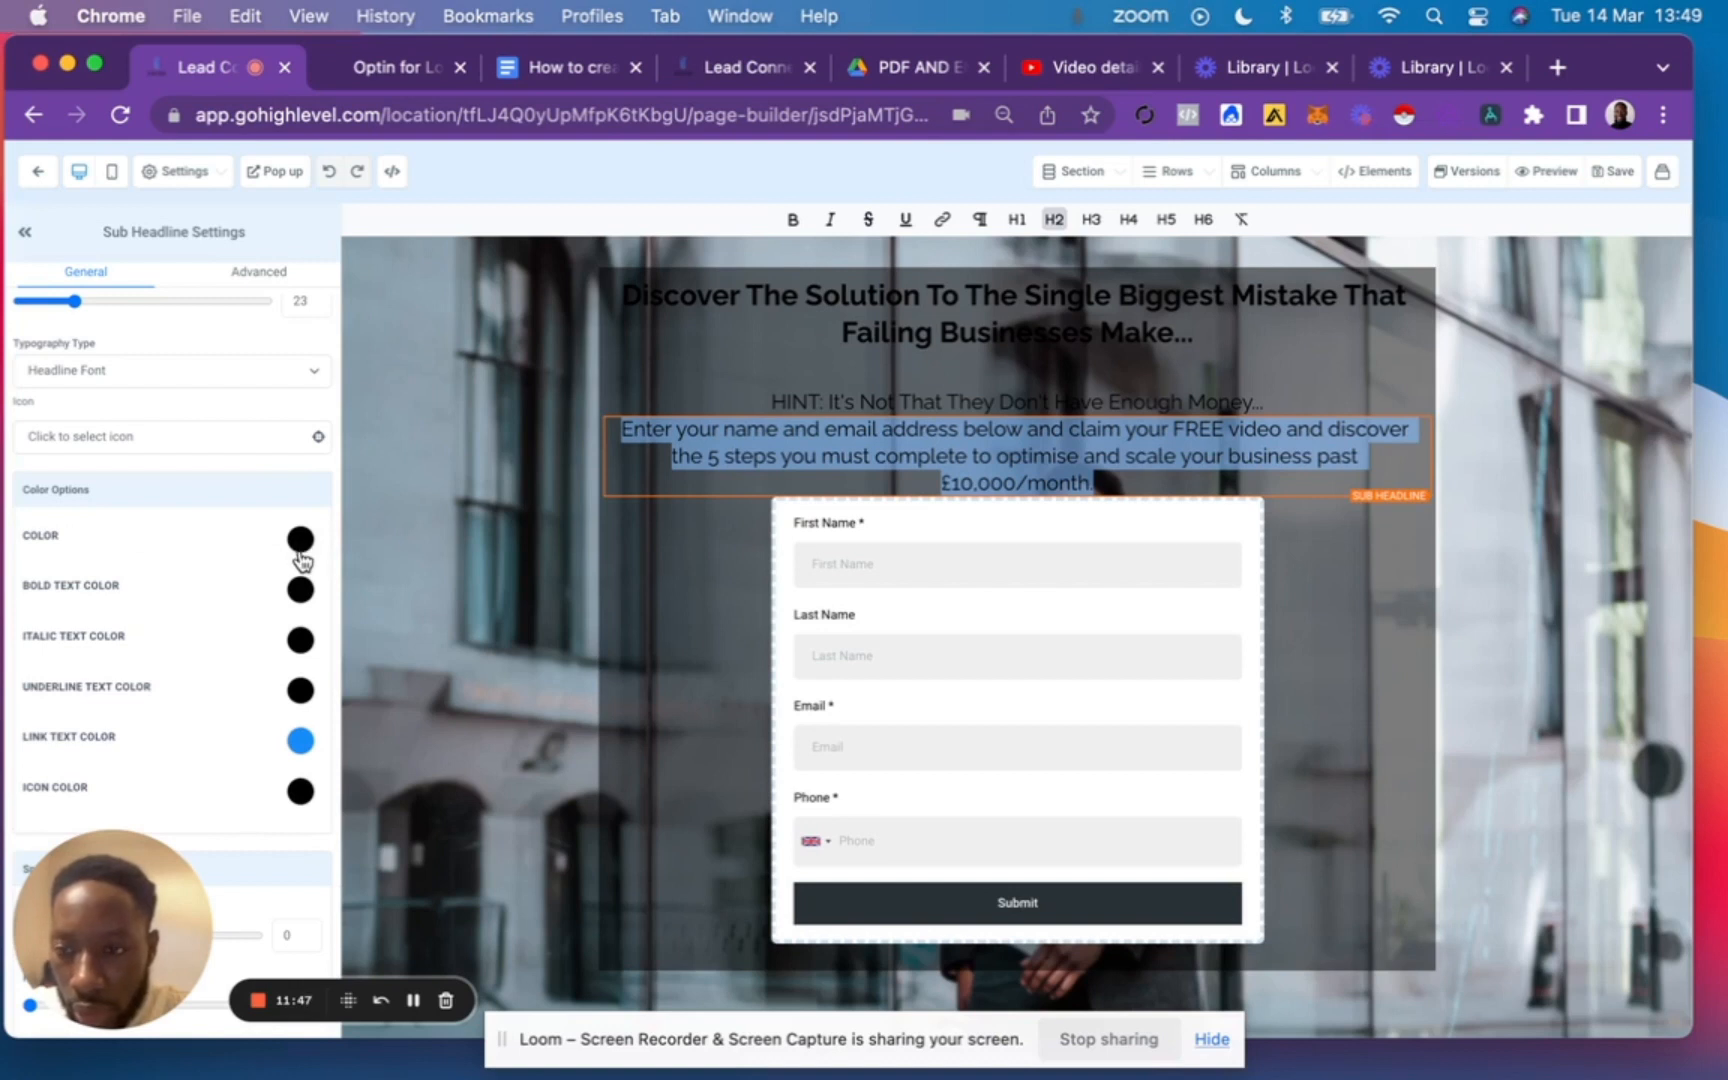
{"action": "left_click", "coordinate": [300, 545]}
{"action": "left_click", "coordinate": [101, 583]}
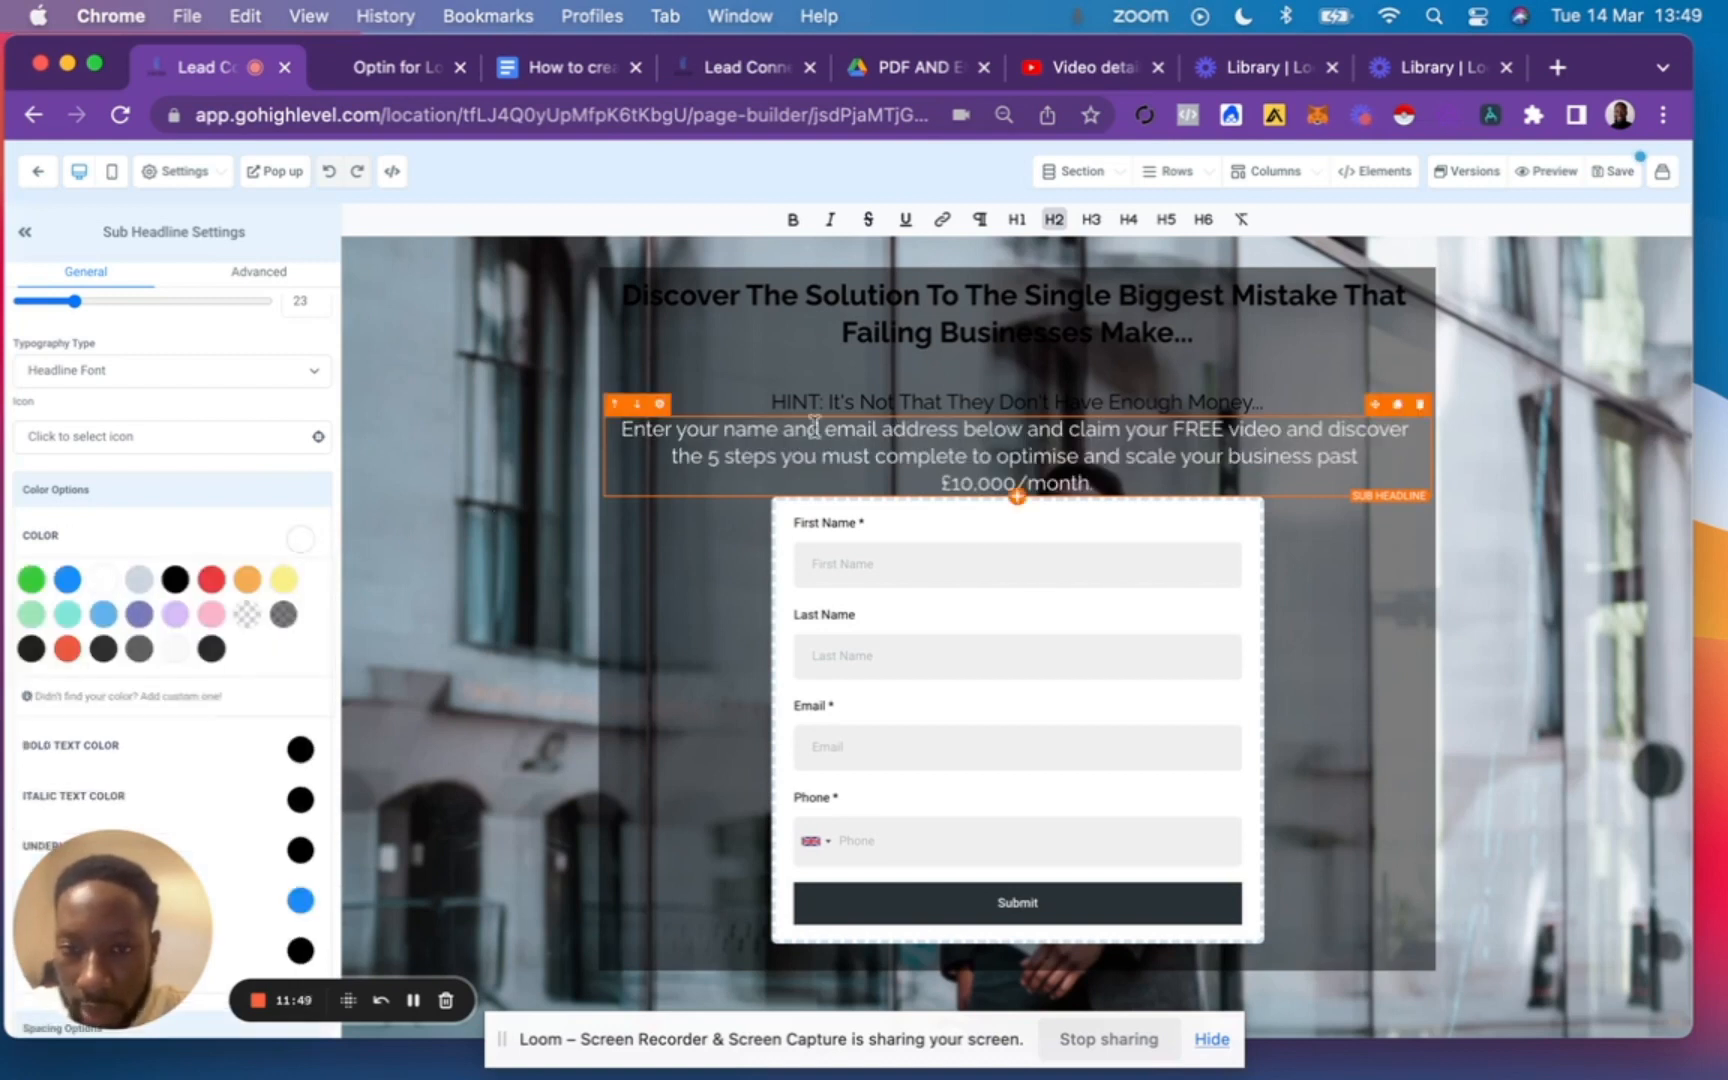
Make the HINT sub-headline bold with a red bold text colour, and set the main headline's bold text colour to white.
{"action": "left_click", "coordinate": [868, 401]}
{"action": "triple_click", "coordinate": [868, 401]}
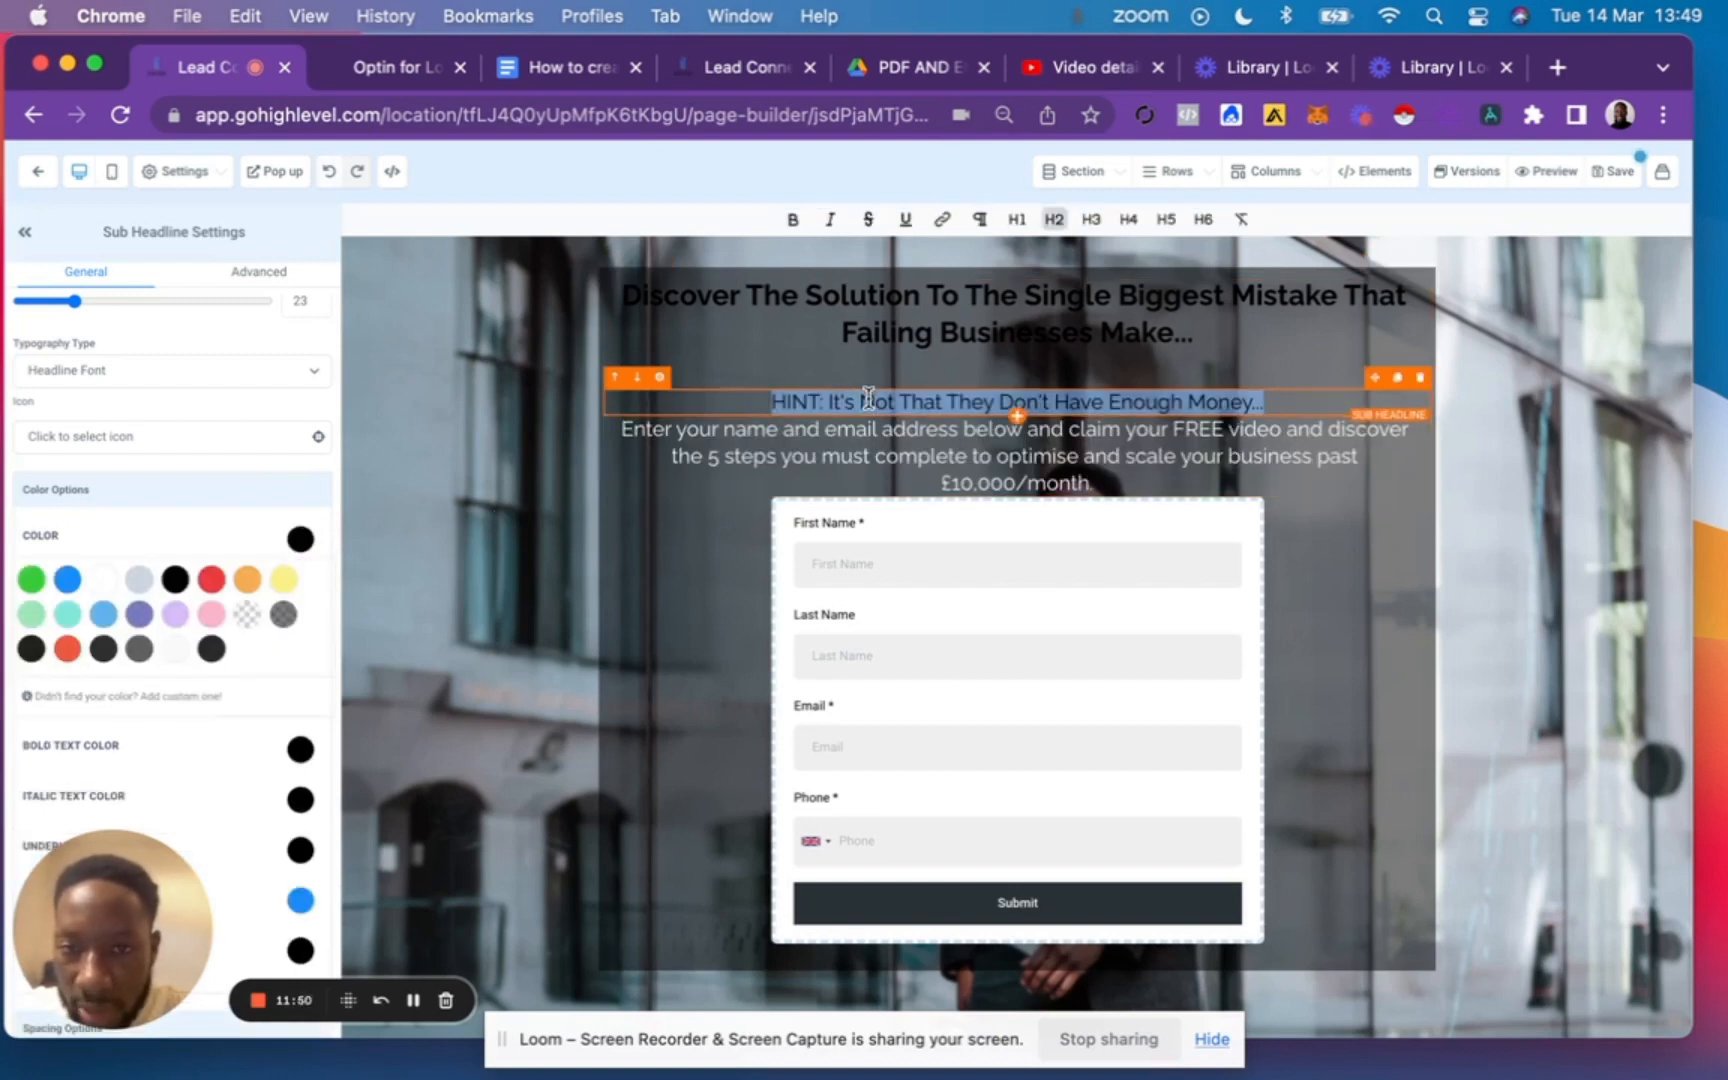
{"action": "left_click", "coordinate": [134, 543]}
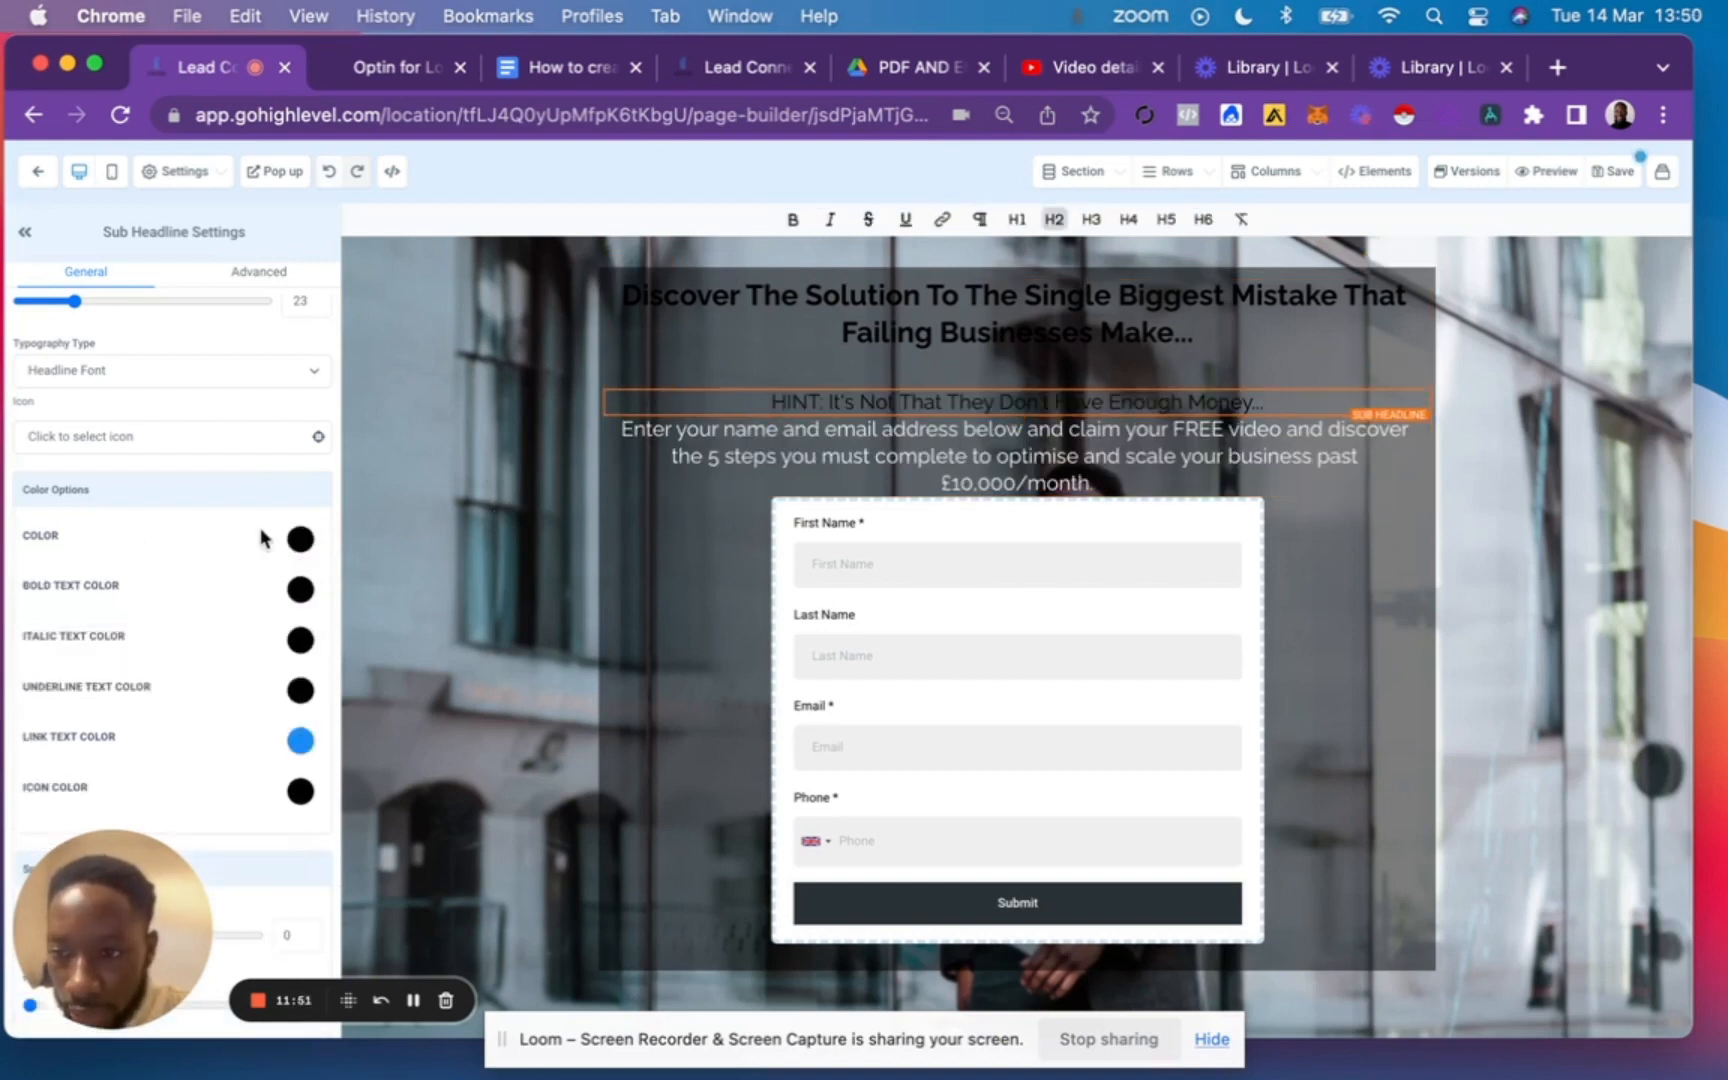
{"action": "left_click", "coordinate": [300, 589]}
{"action": "left_click", "coordinate": [103, 630]}
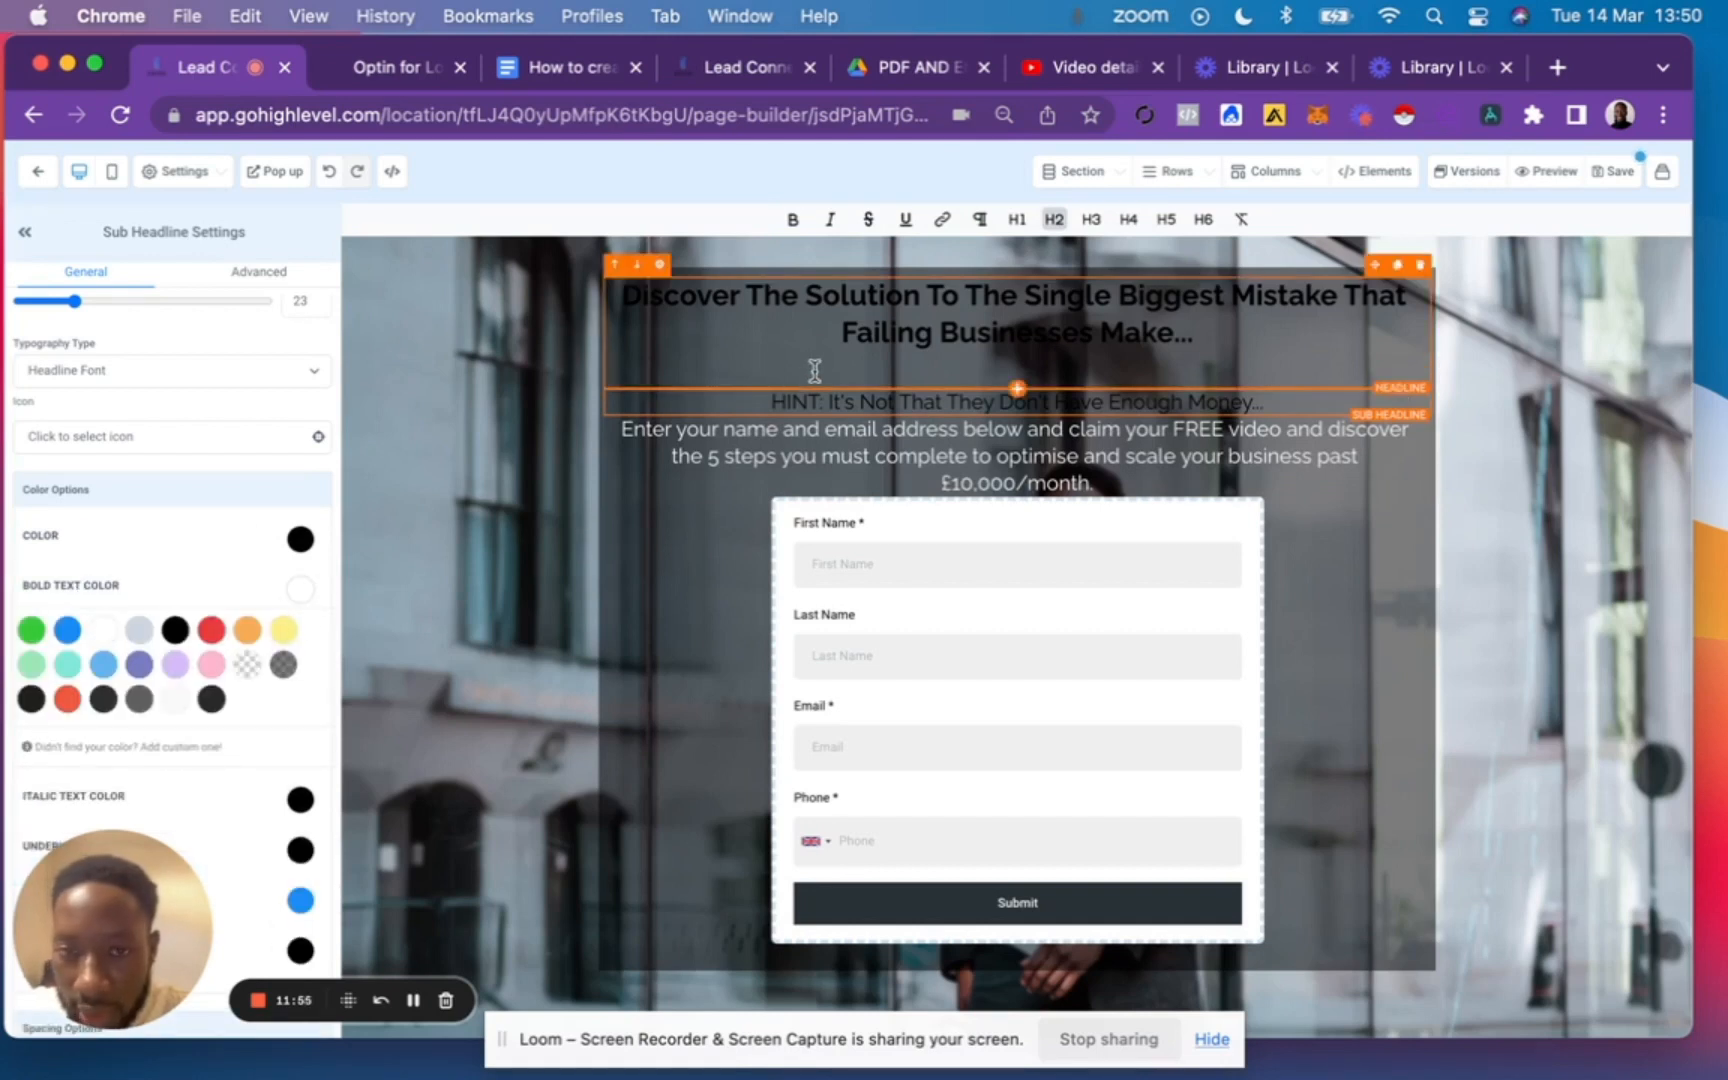
{"action": "left_click", "coordinate": [845, 400]}
{"action": "triple_click", "coordinate": [848, 400]}
{"action": "left_click", "coordinate": [793, 220]}
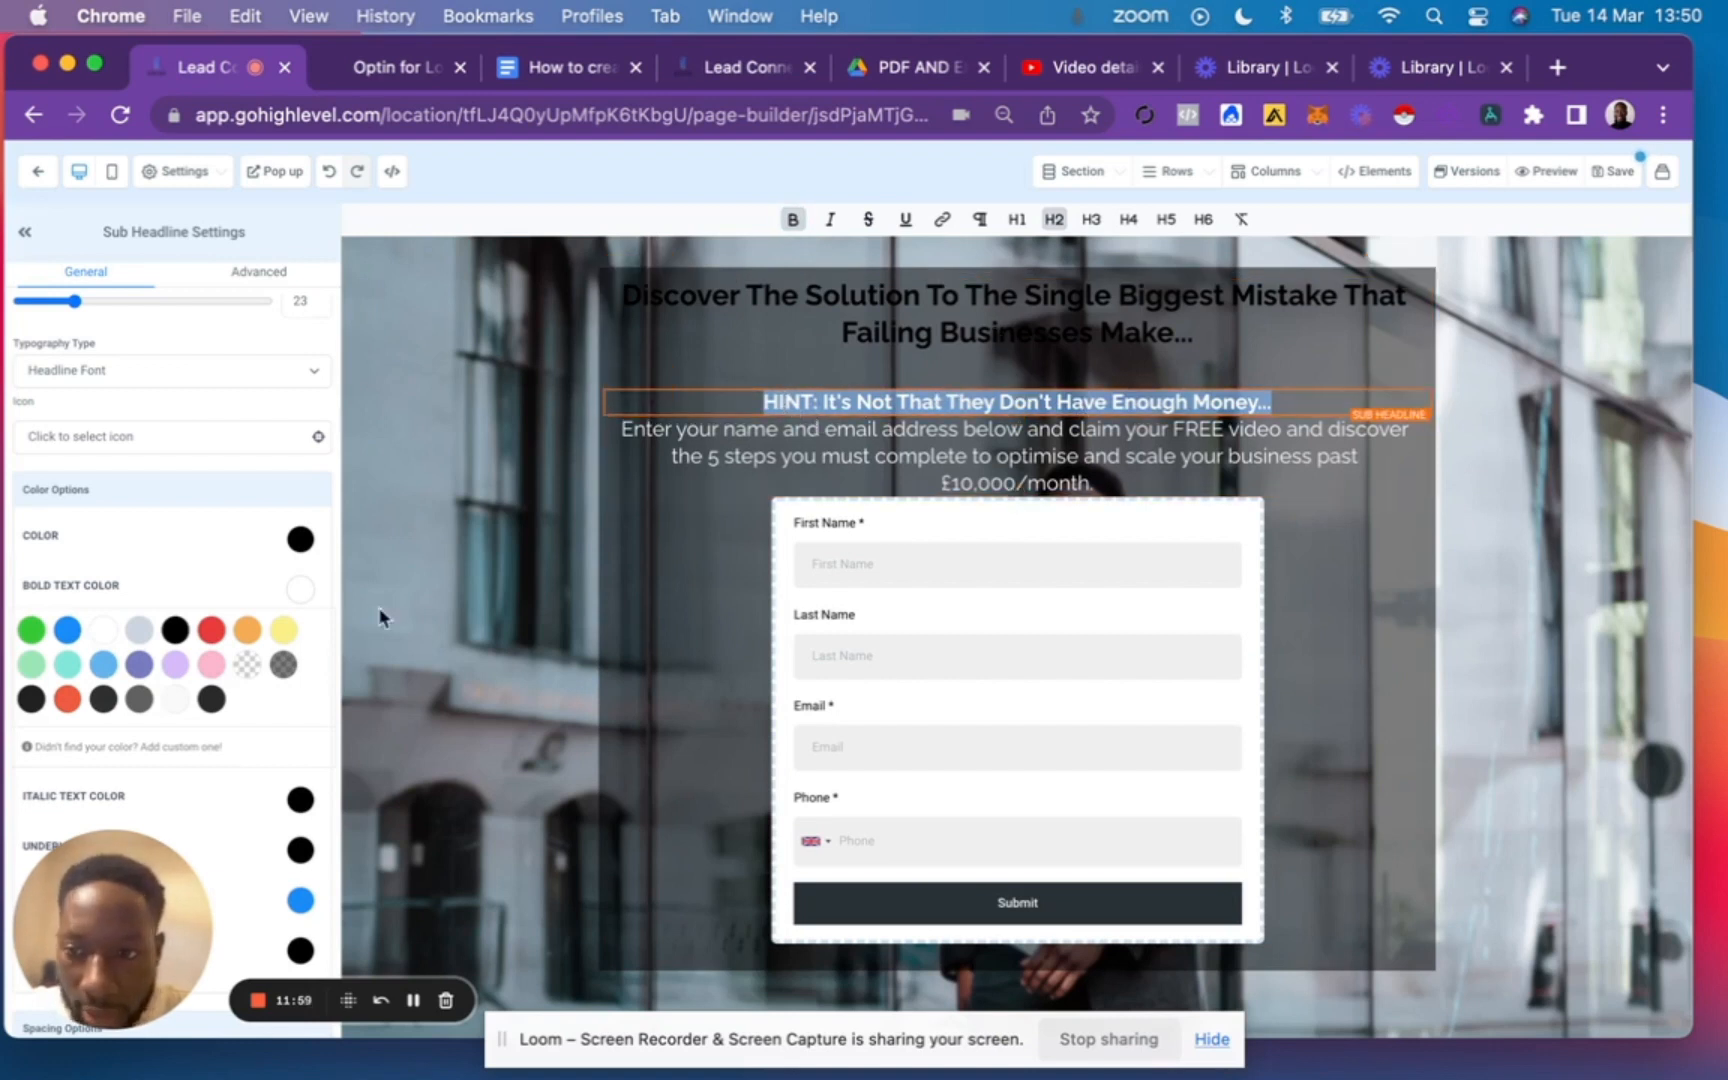
{"action": "left_click", "coordinate": [211, 632]}
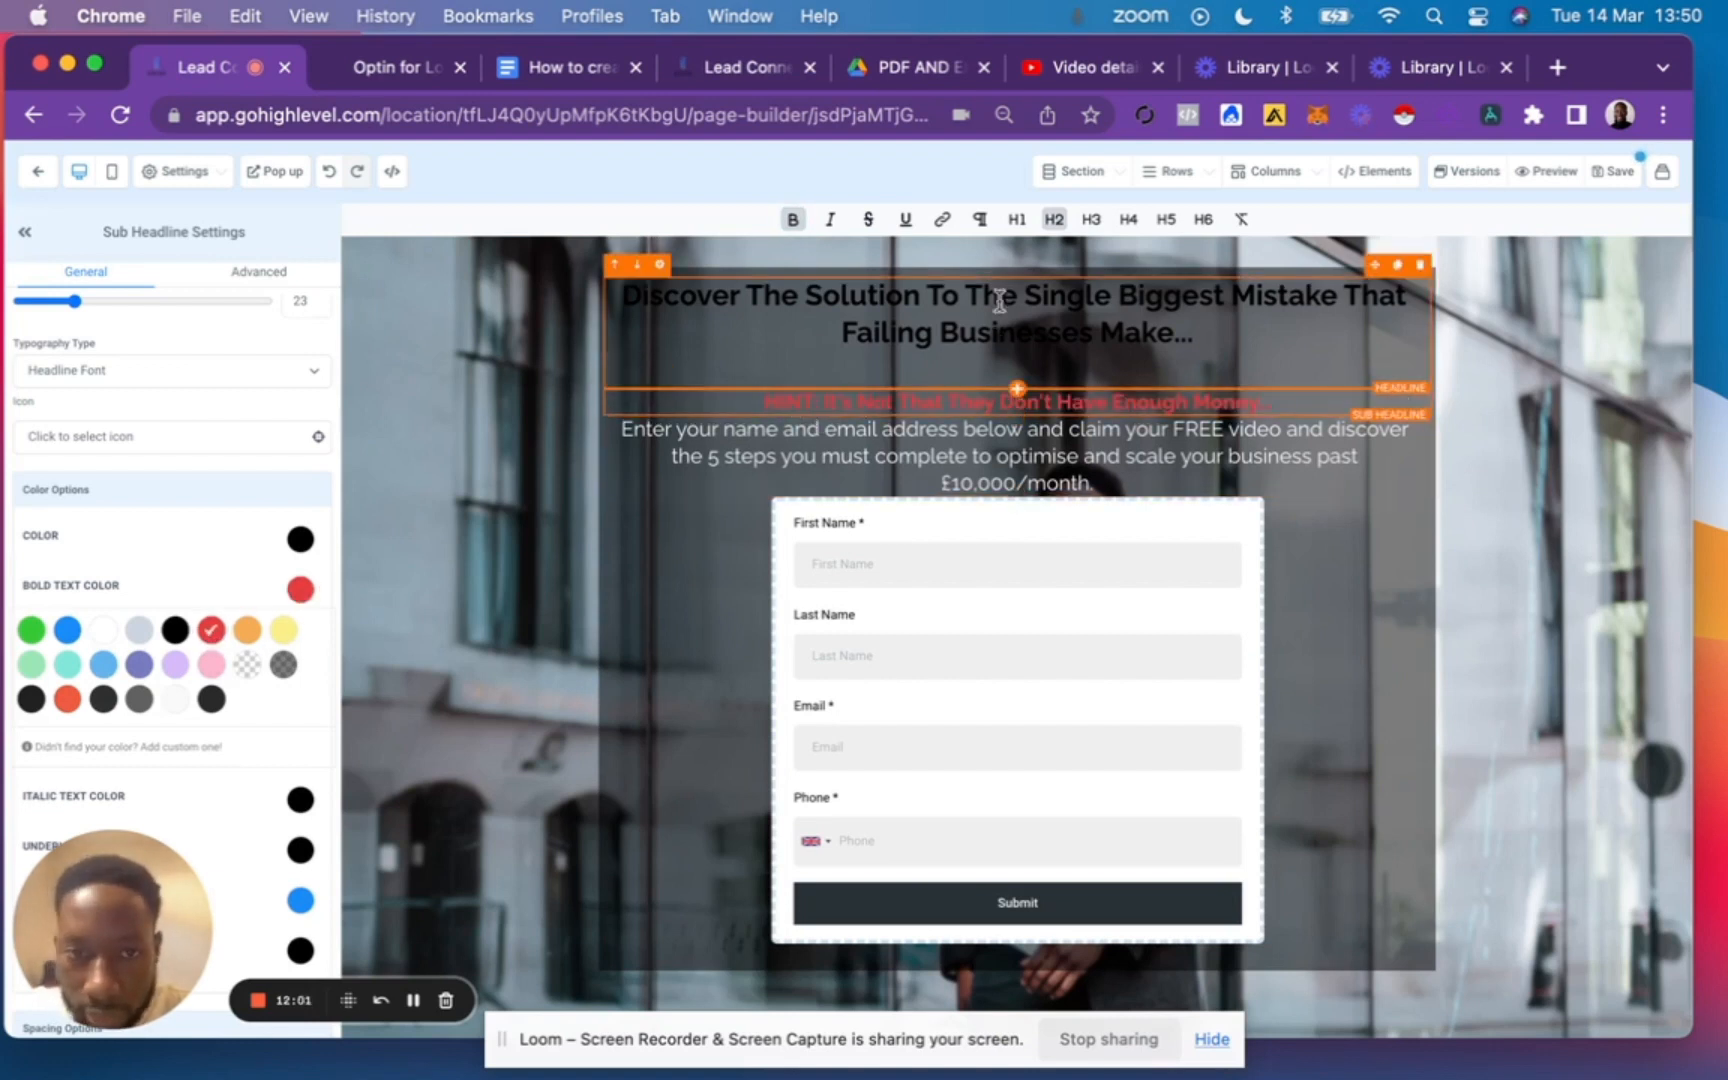
{"action": "triple_click", "coordinate": [1110, 314]}
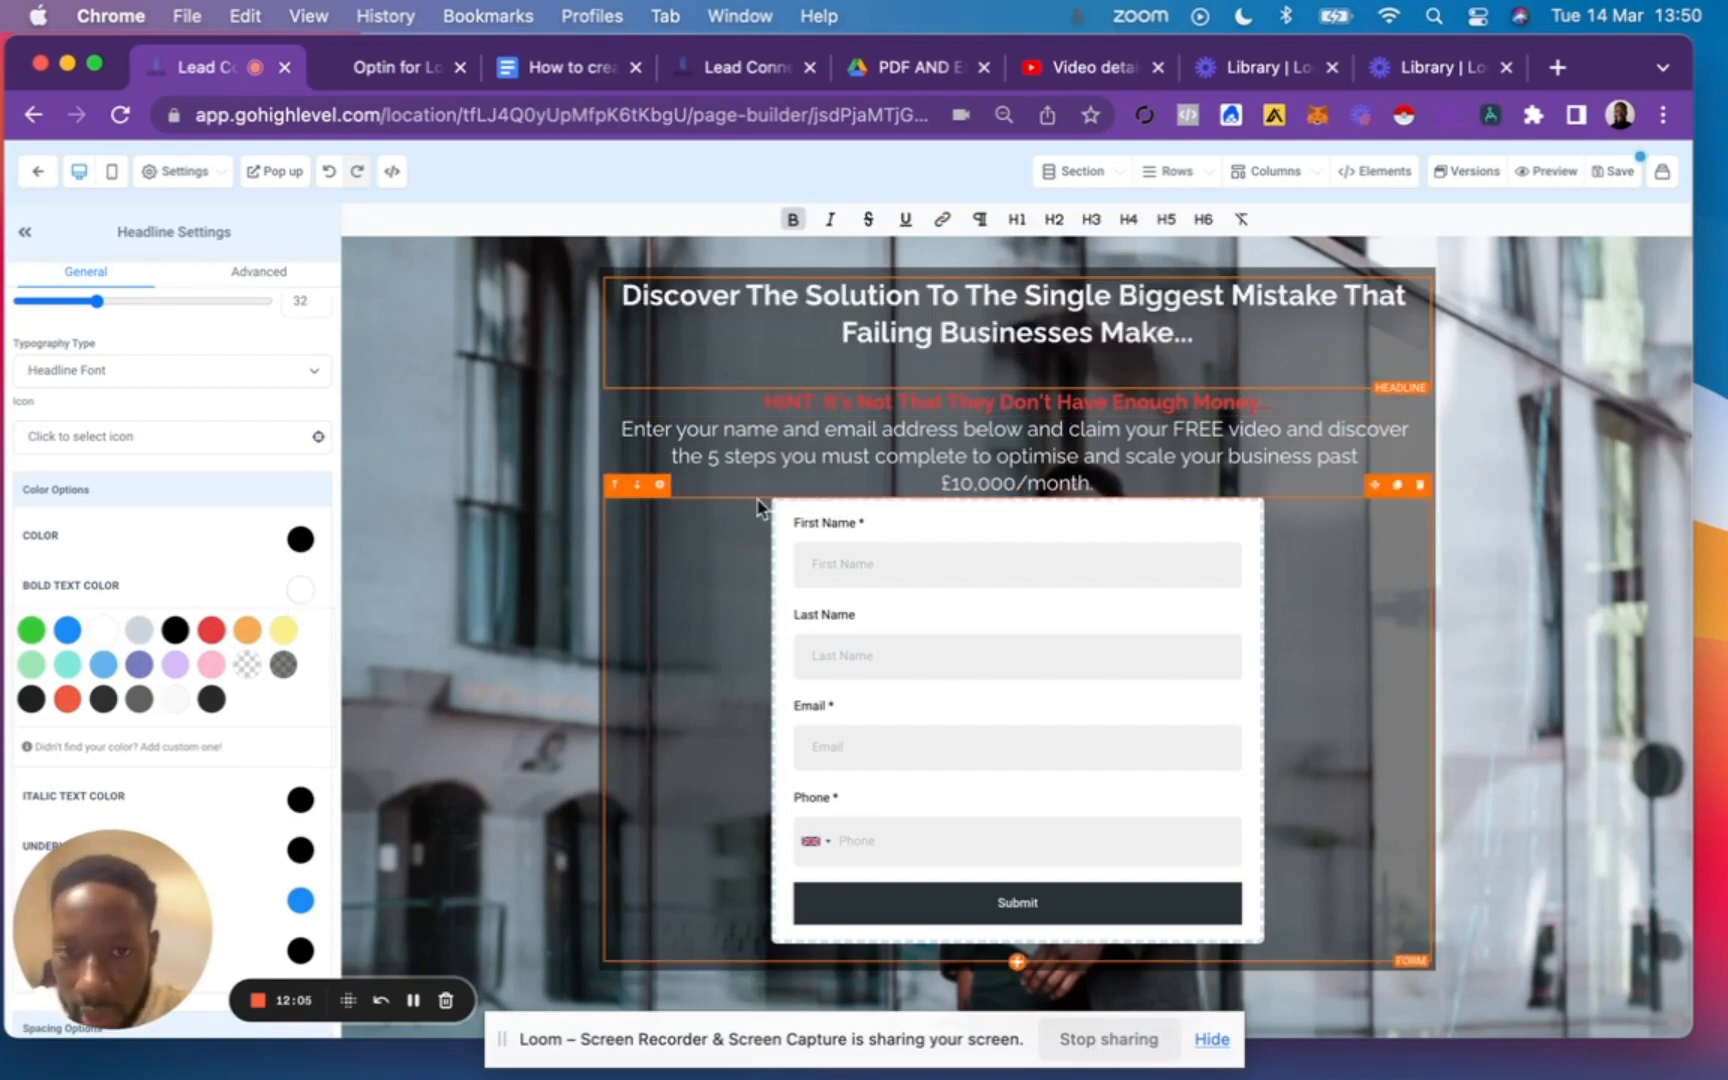
Add a blank line after the sub-headline above the form, comparing the layout with the finished opt-in page preview.
{"action": "triple_click", "coordinate": [952, 455]}
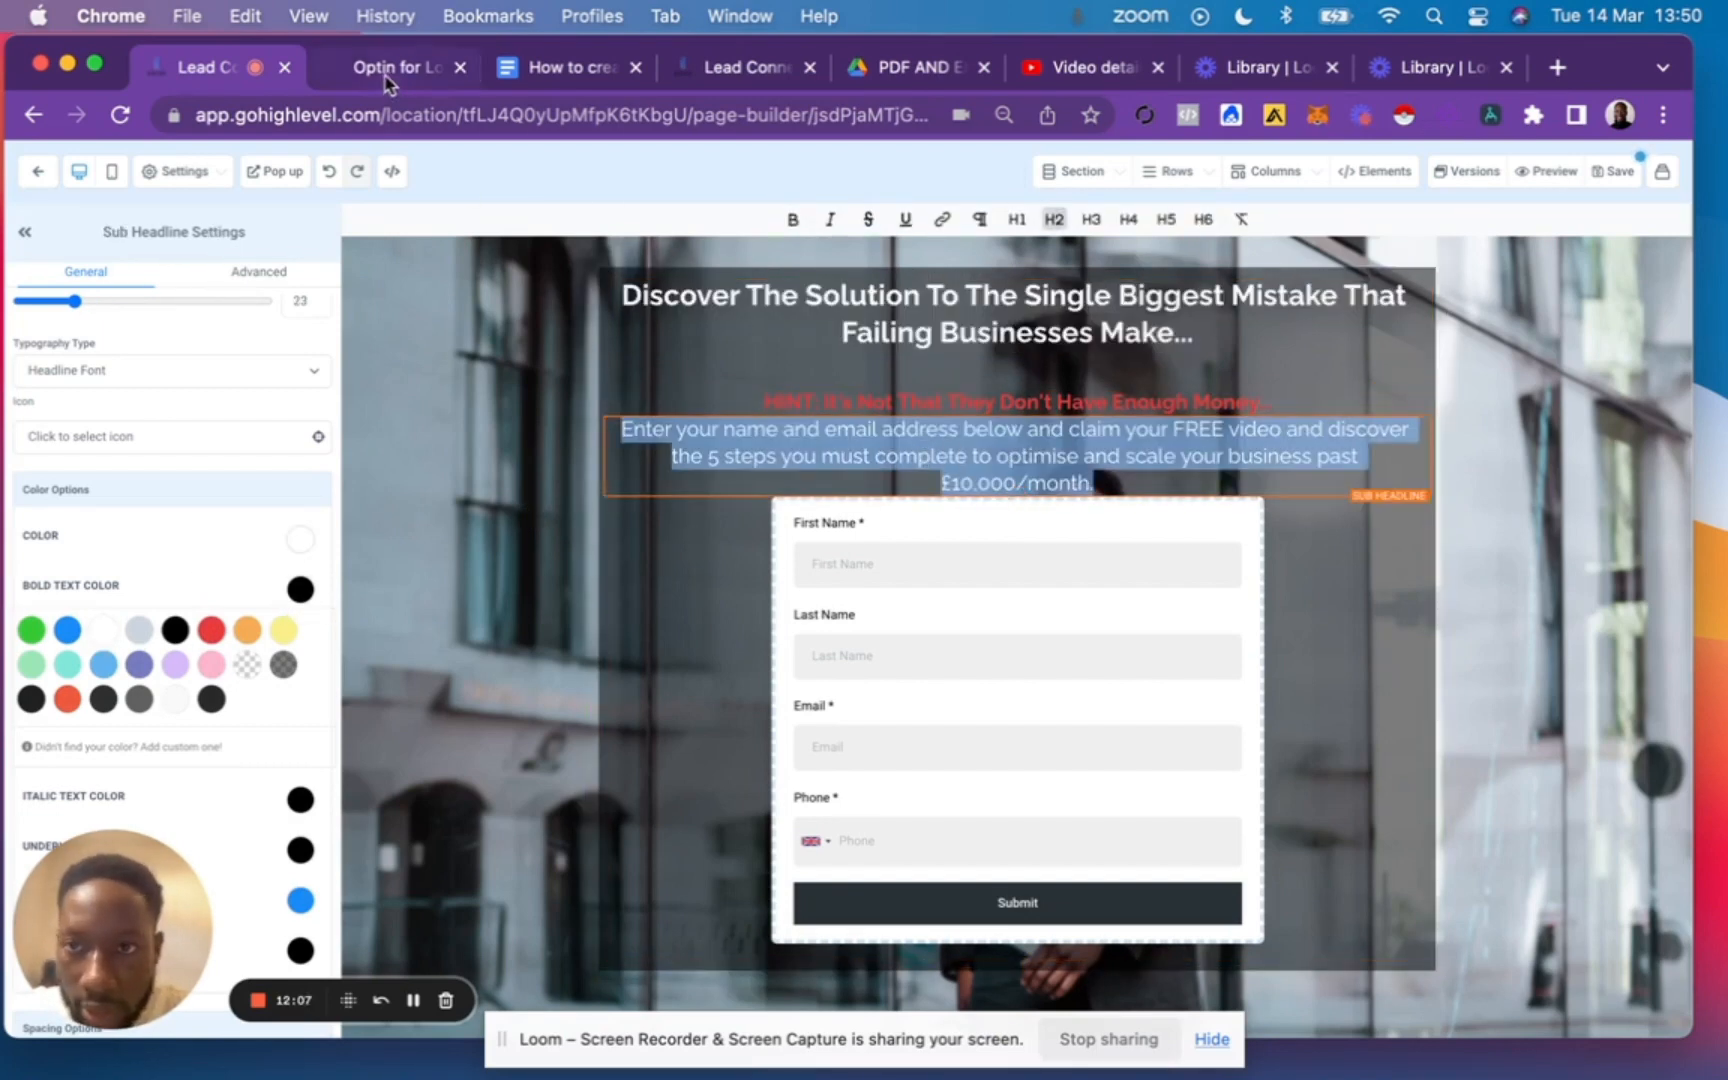
{"action": "left_click", "coordinate": [384, 78]}
{"action": "left_click", "coordinate": [222, 78]}
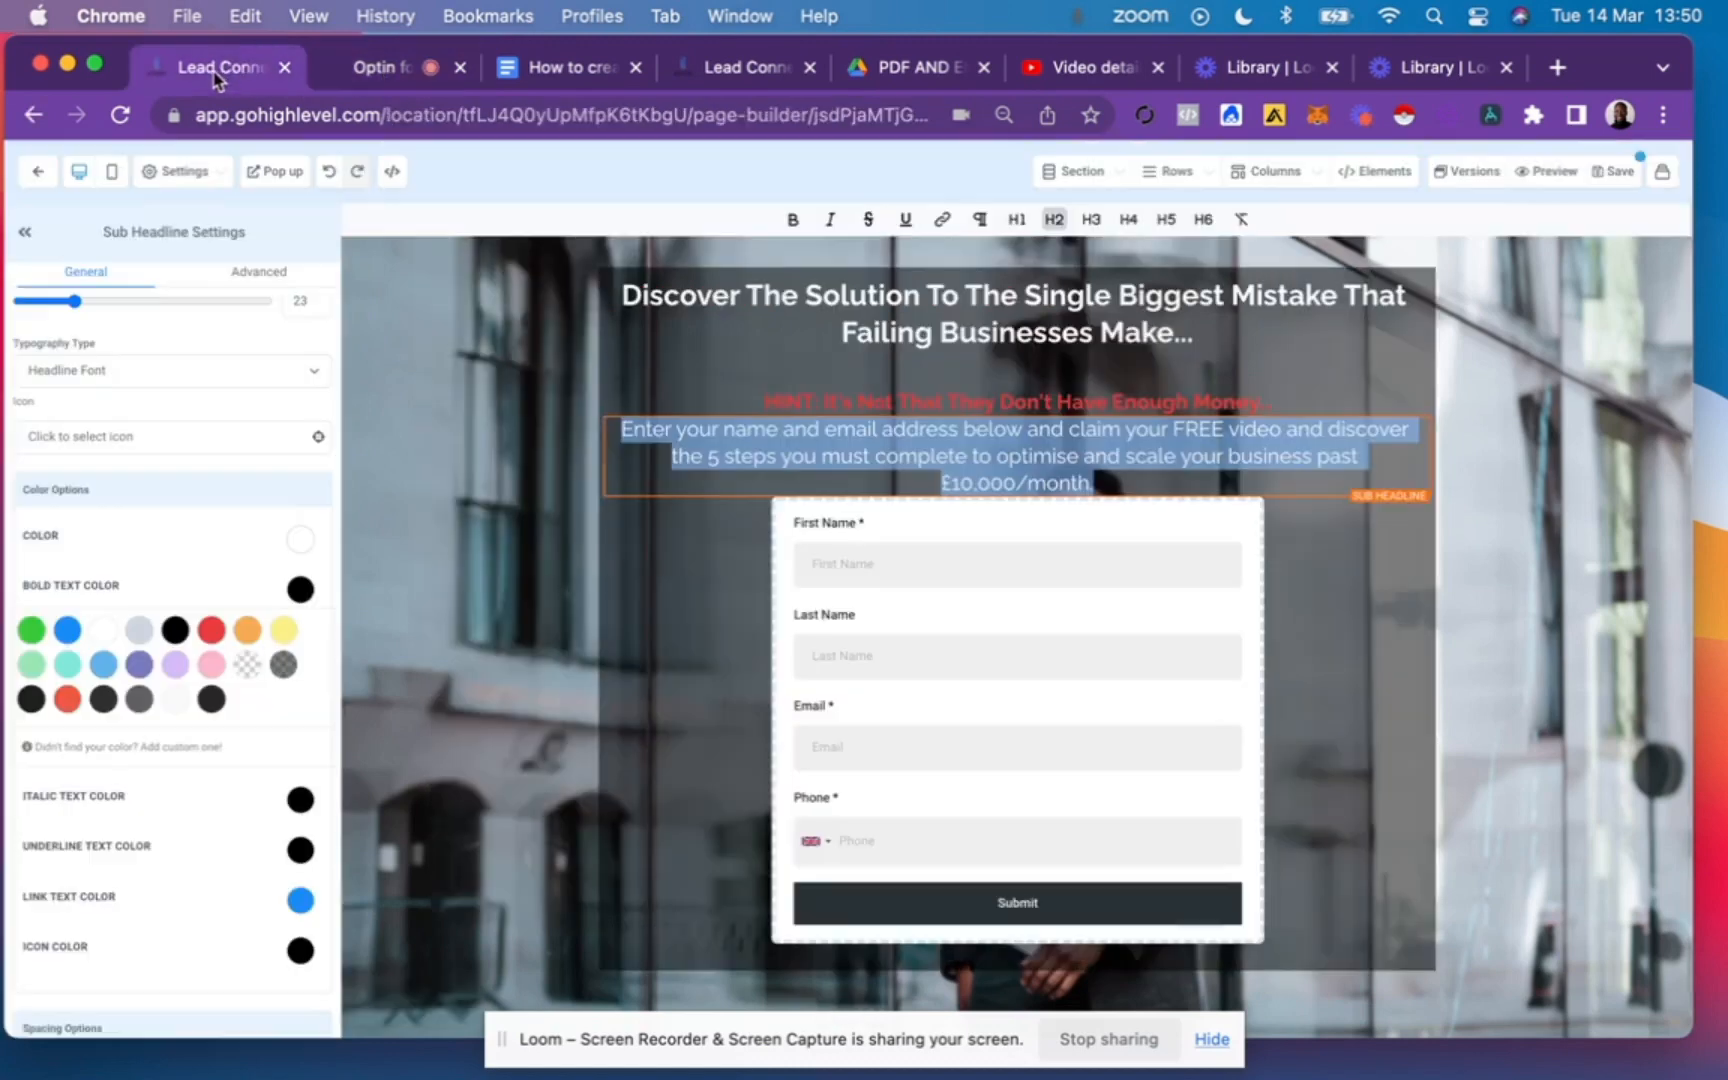
{"action": "left_click", "coordinate": [1130, 478]}
{"action": "key", "text": "Return"}
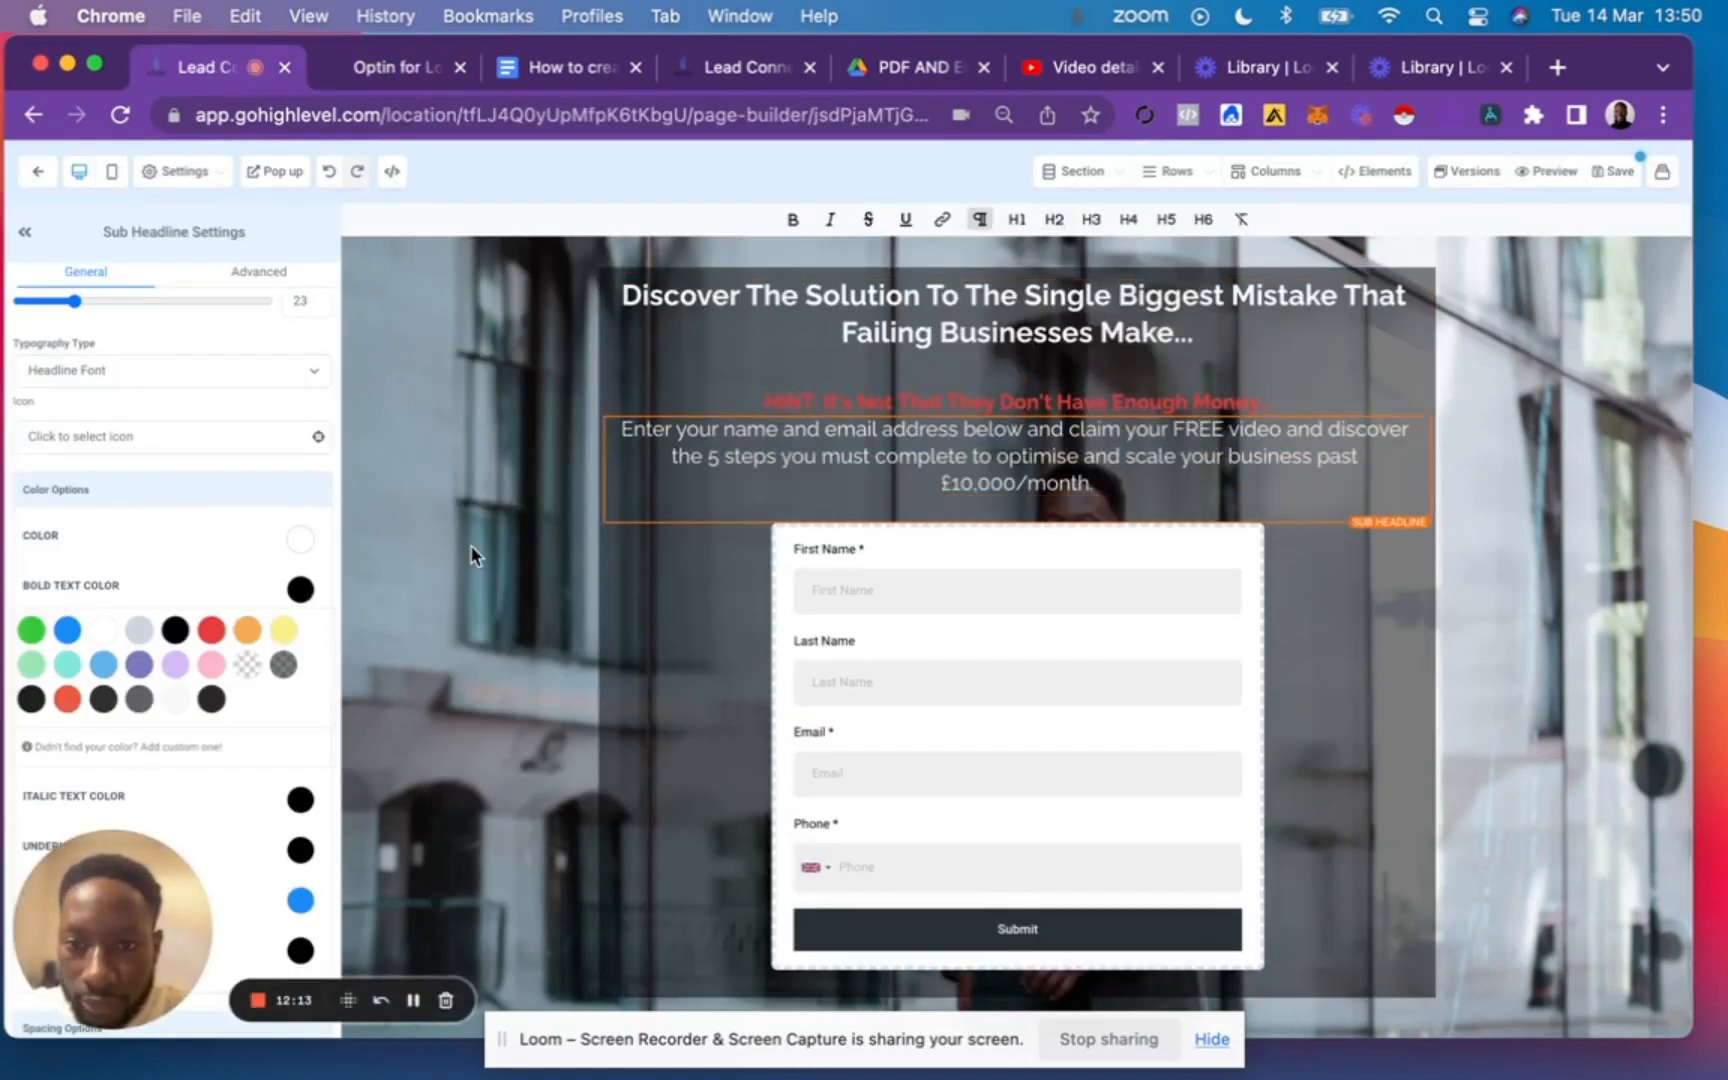
{"action": "left_click", "coordinate": [385, 80]}
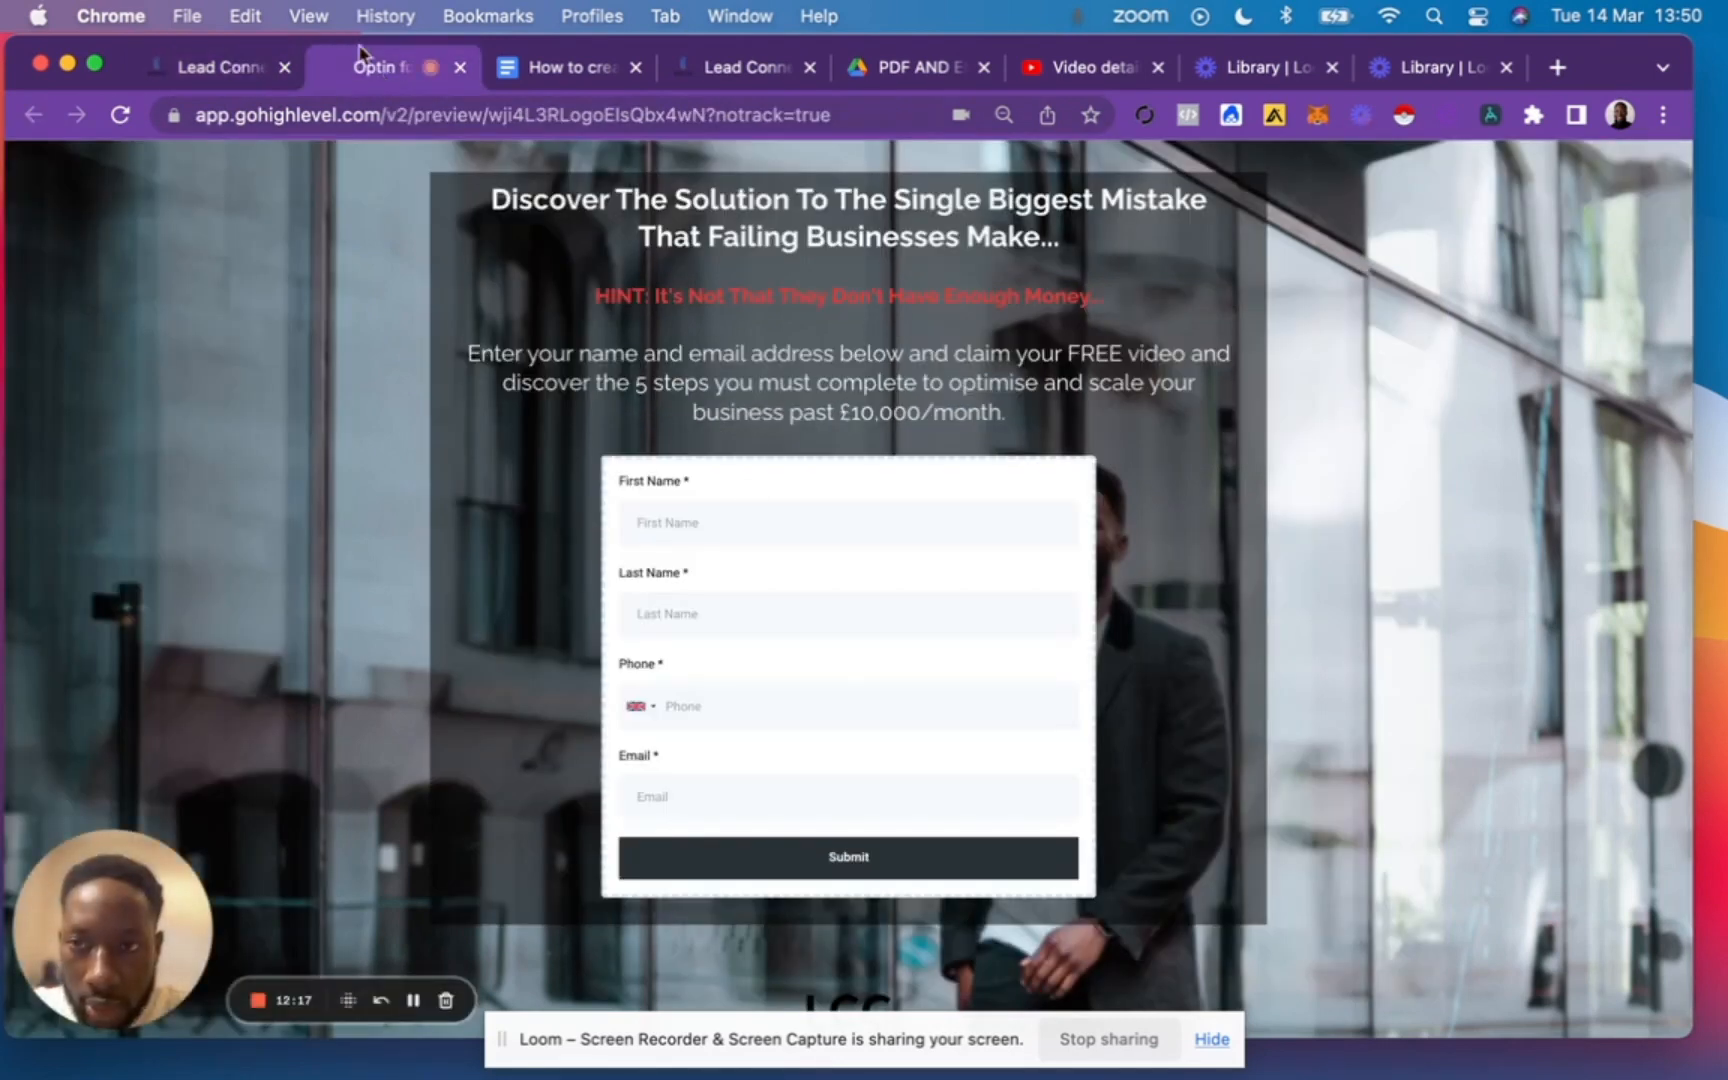
{"action": "left_click", "coordinate": [210, 70]}
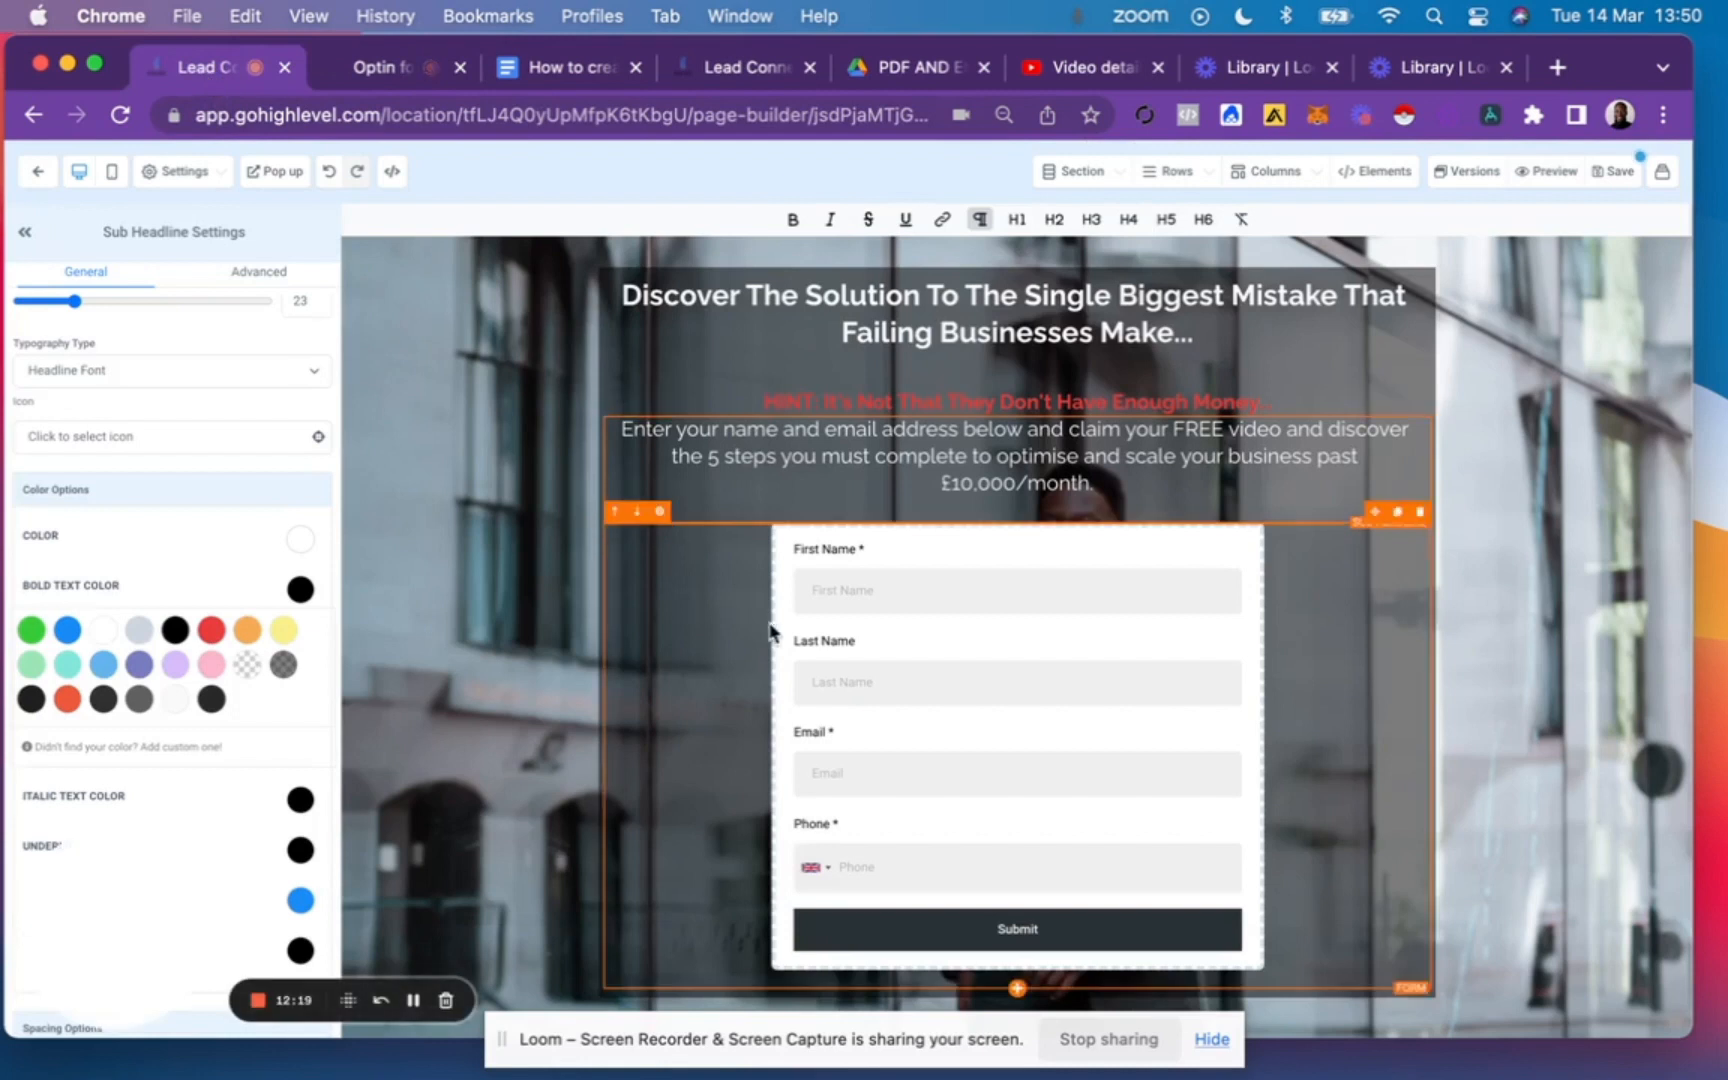
Replace the footer's placeholder logo with the LCC logo from the media library and set its width to 100 px.
{"action": "scroll", "coordinate": [864, 663], "scroll_direction": "down", "scroll_amount": 2}
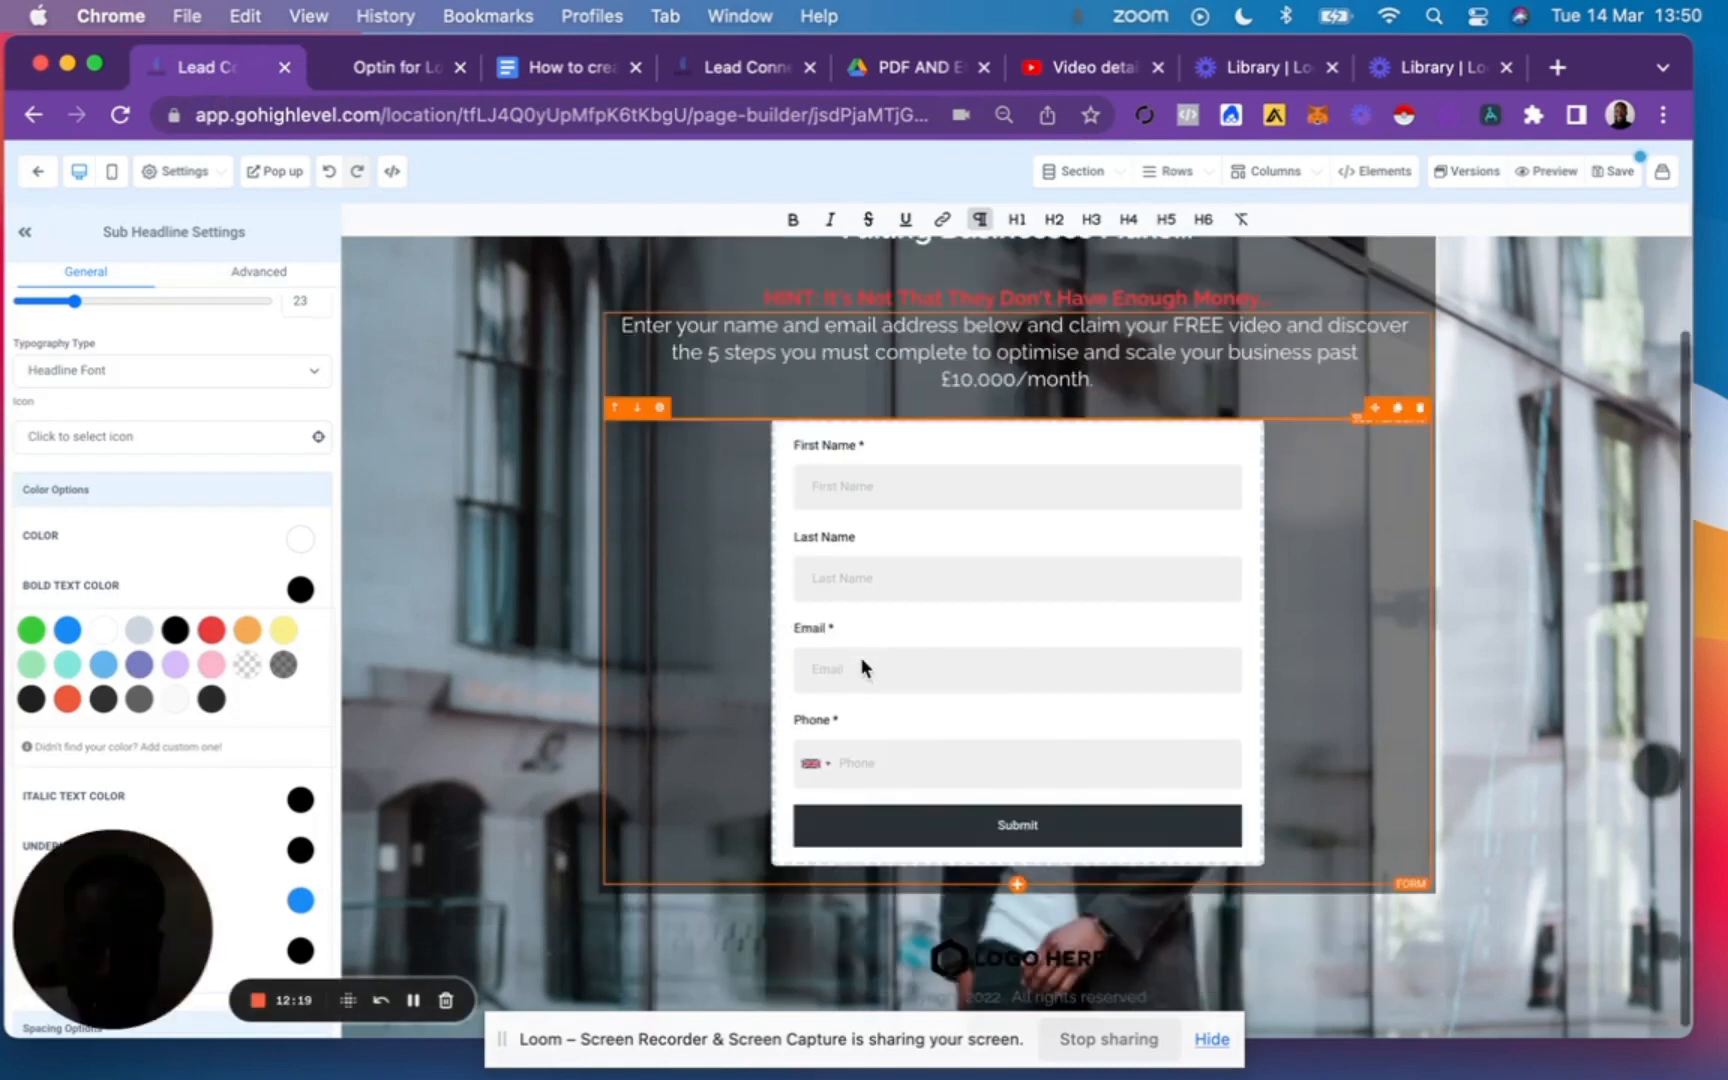
{"action": "left_click", "coordinate": [1030, 975]}
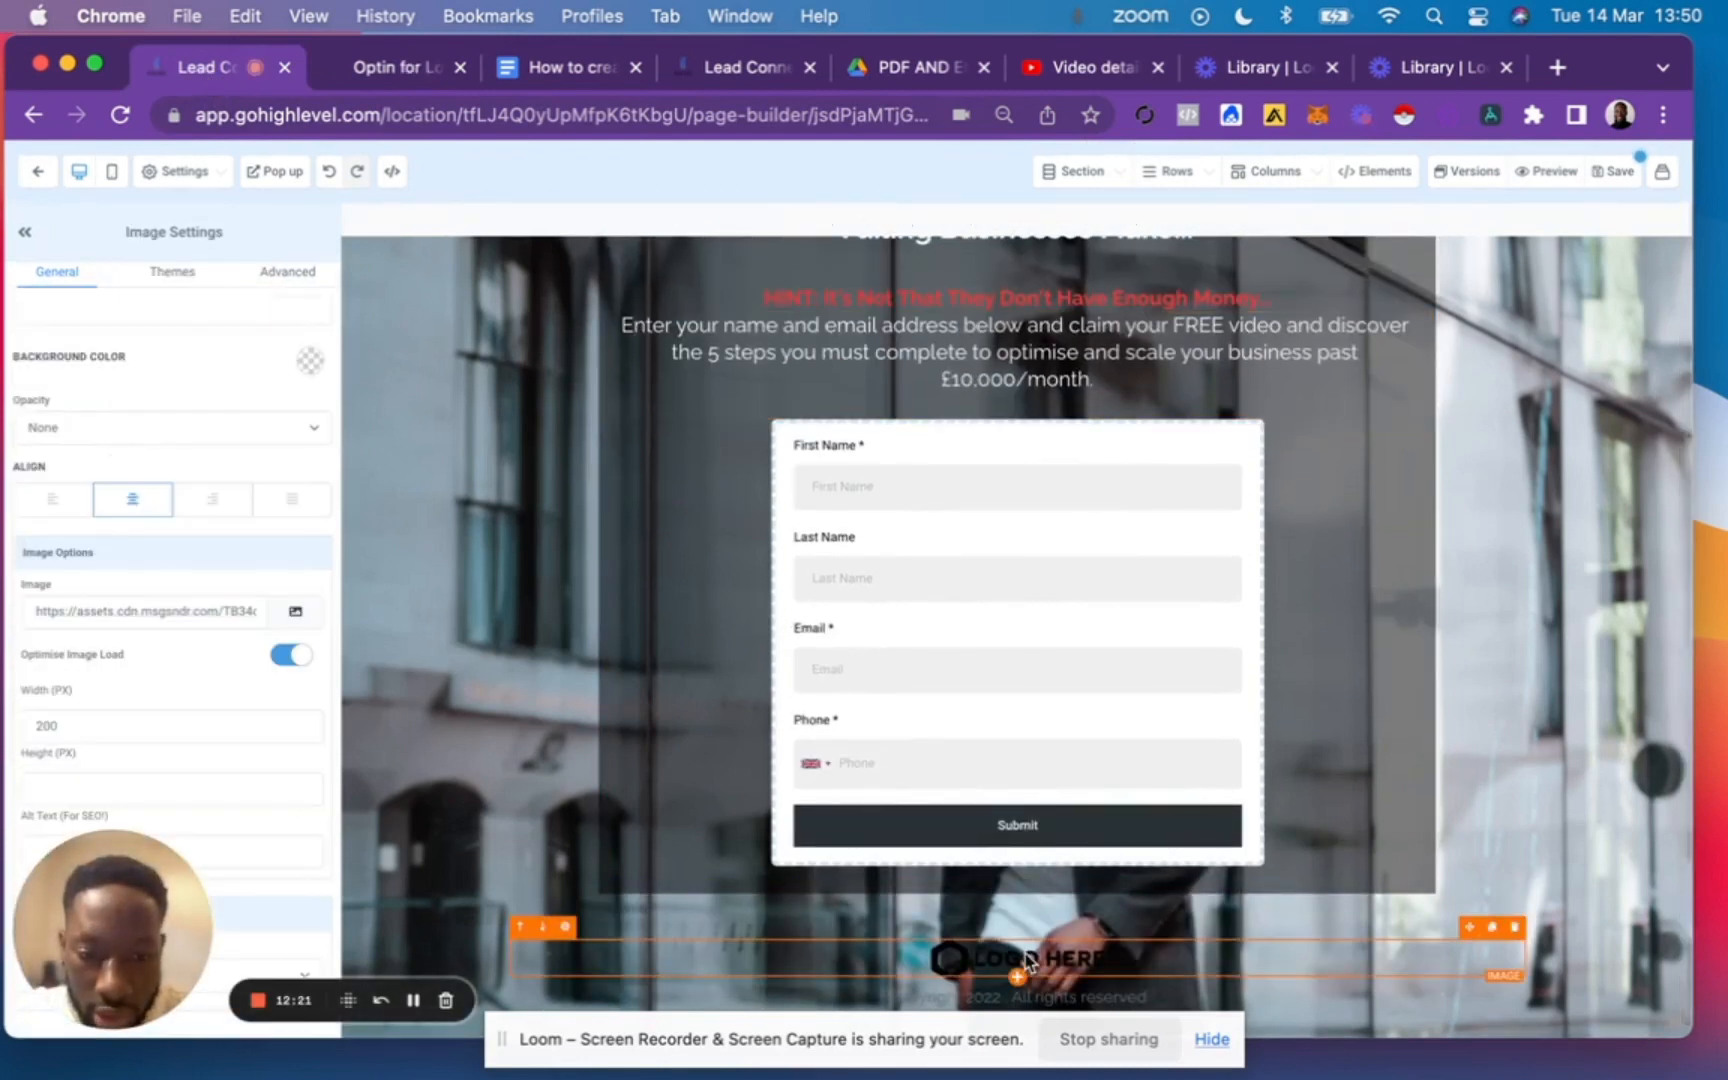
{"action": "left_click", "coordinate": [300, 612]}
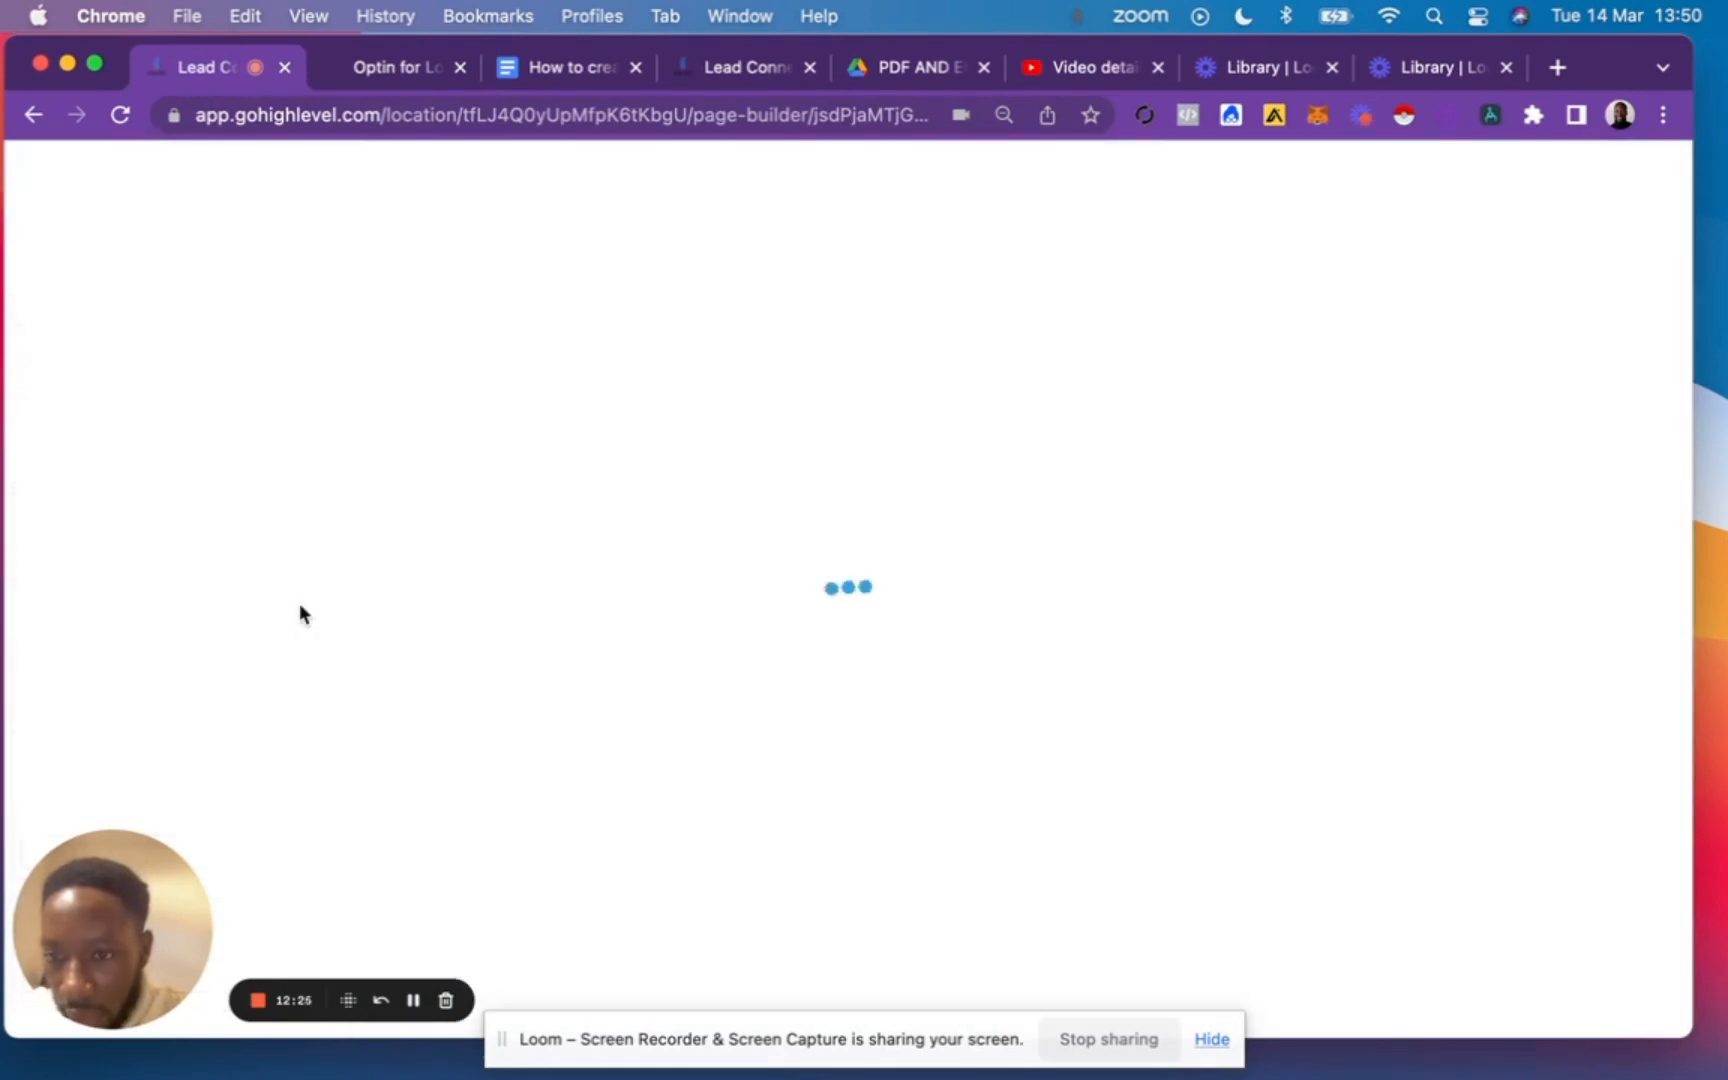
{"action": "left_click", "coordinate": [733, 652]}
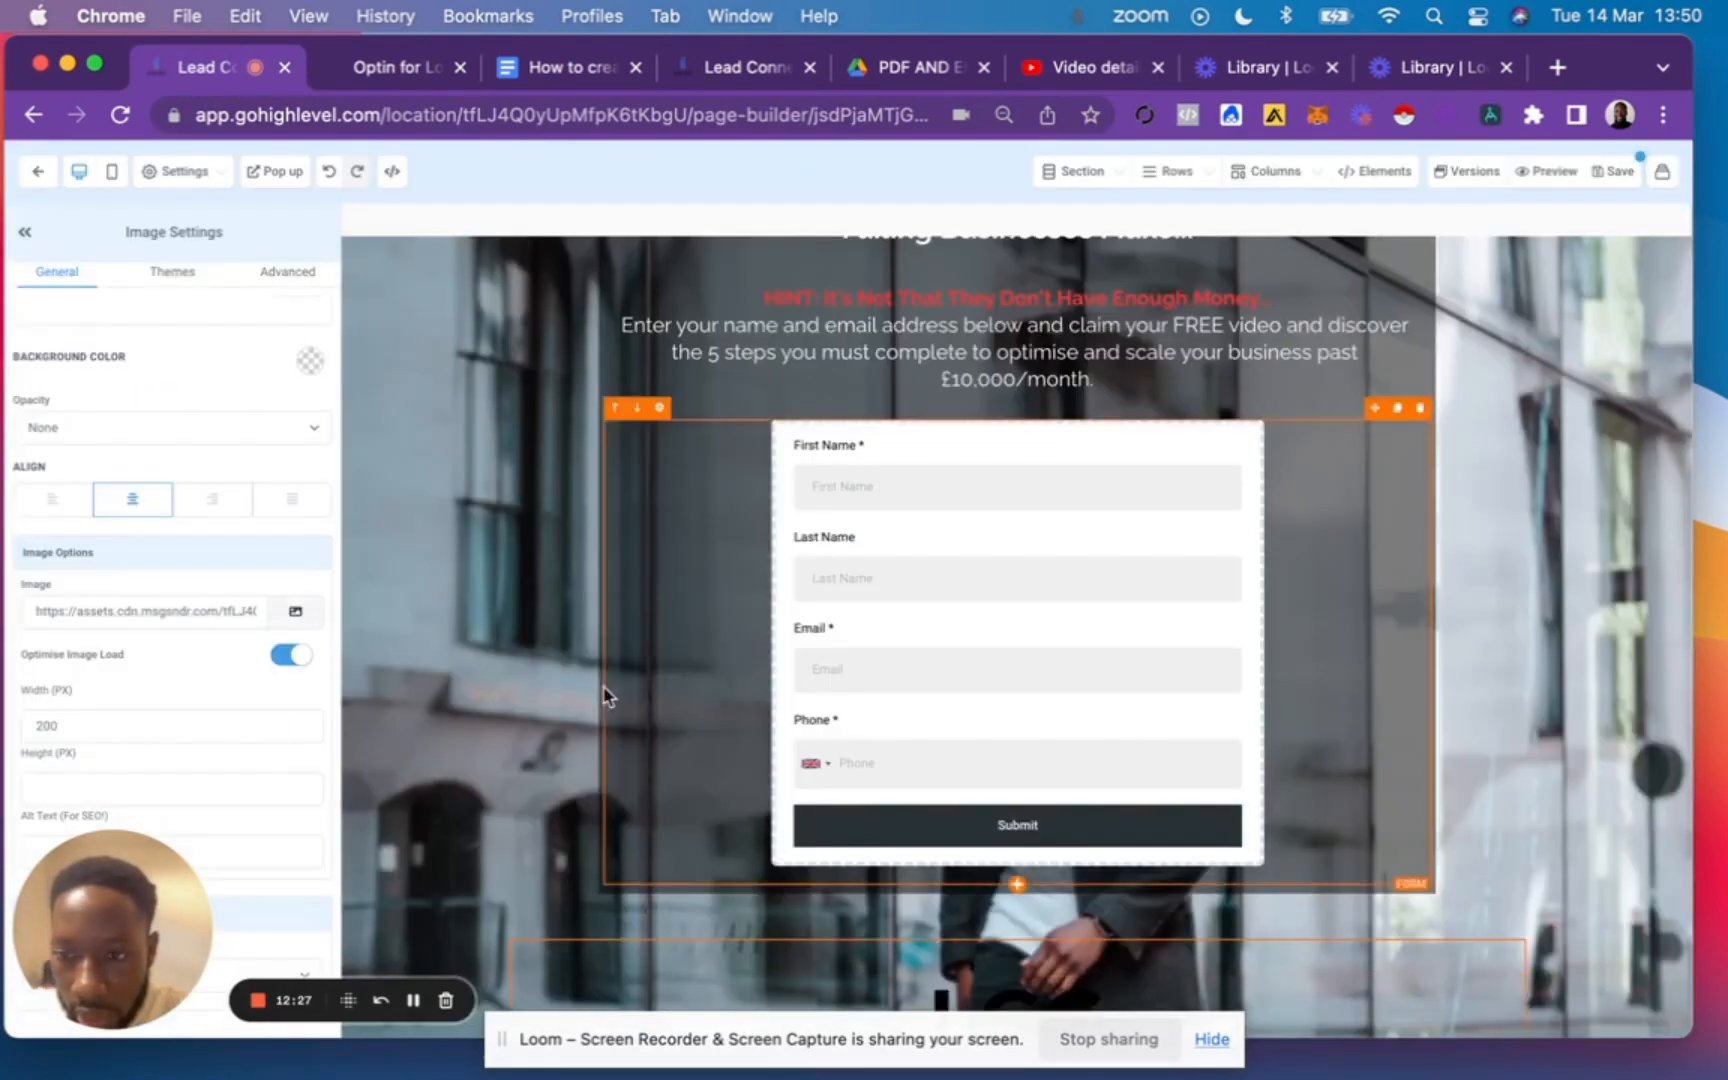
{"action": "left_click", "coordinate": [80, 727]}
{"action": "type", "text": "100"}
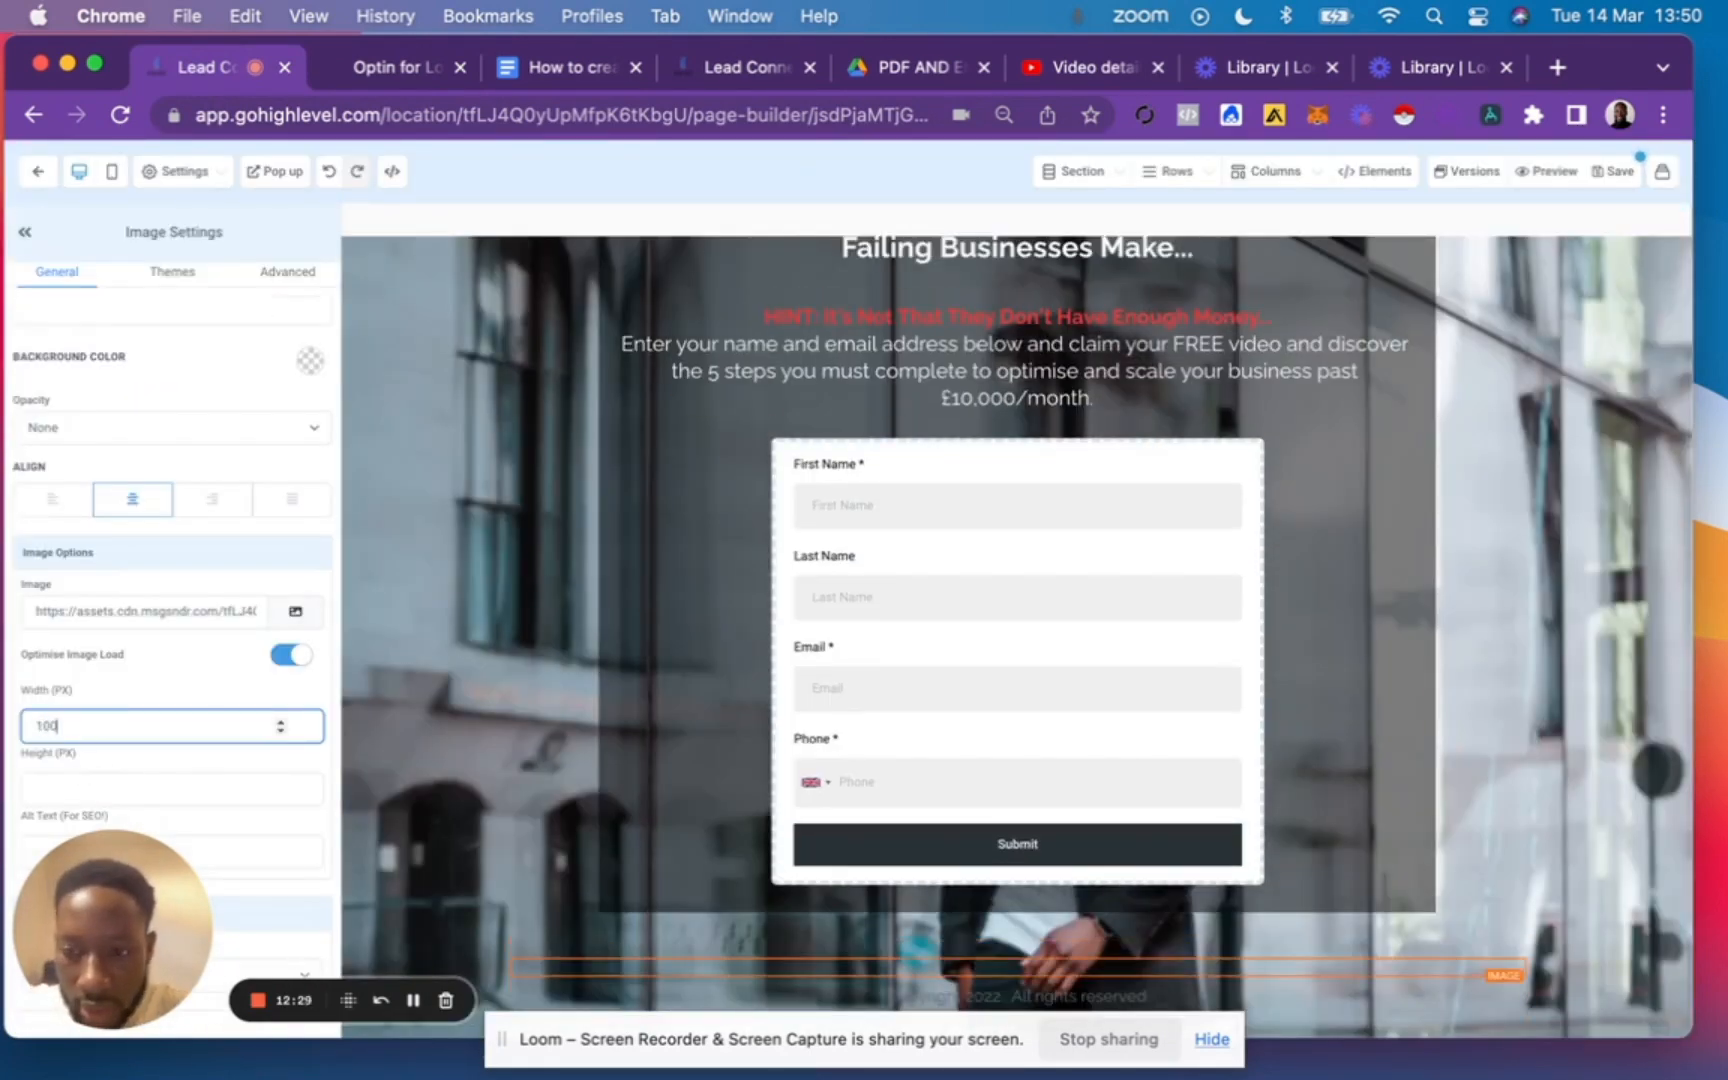
{"action": "scroll", "coordinate": [1021, 884], "scroll_direction": "down", "scroll_amount": 2}
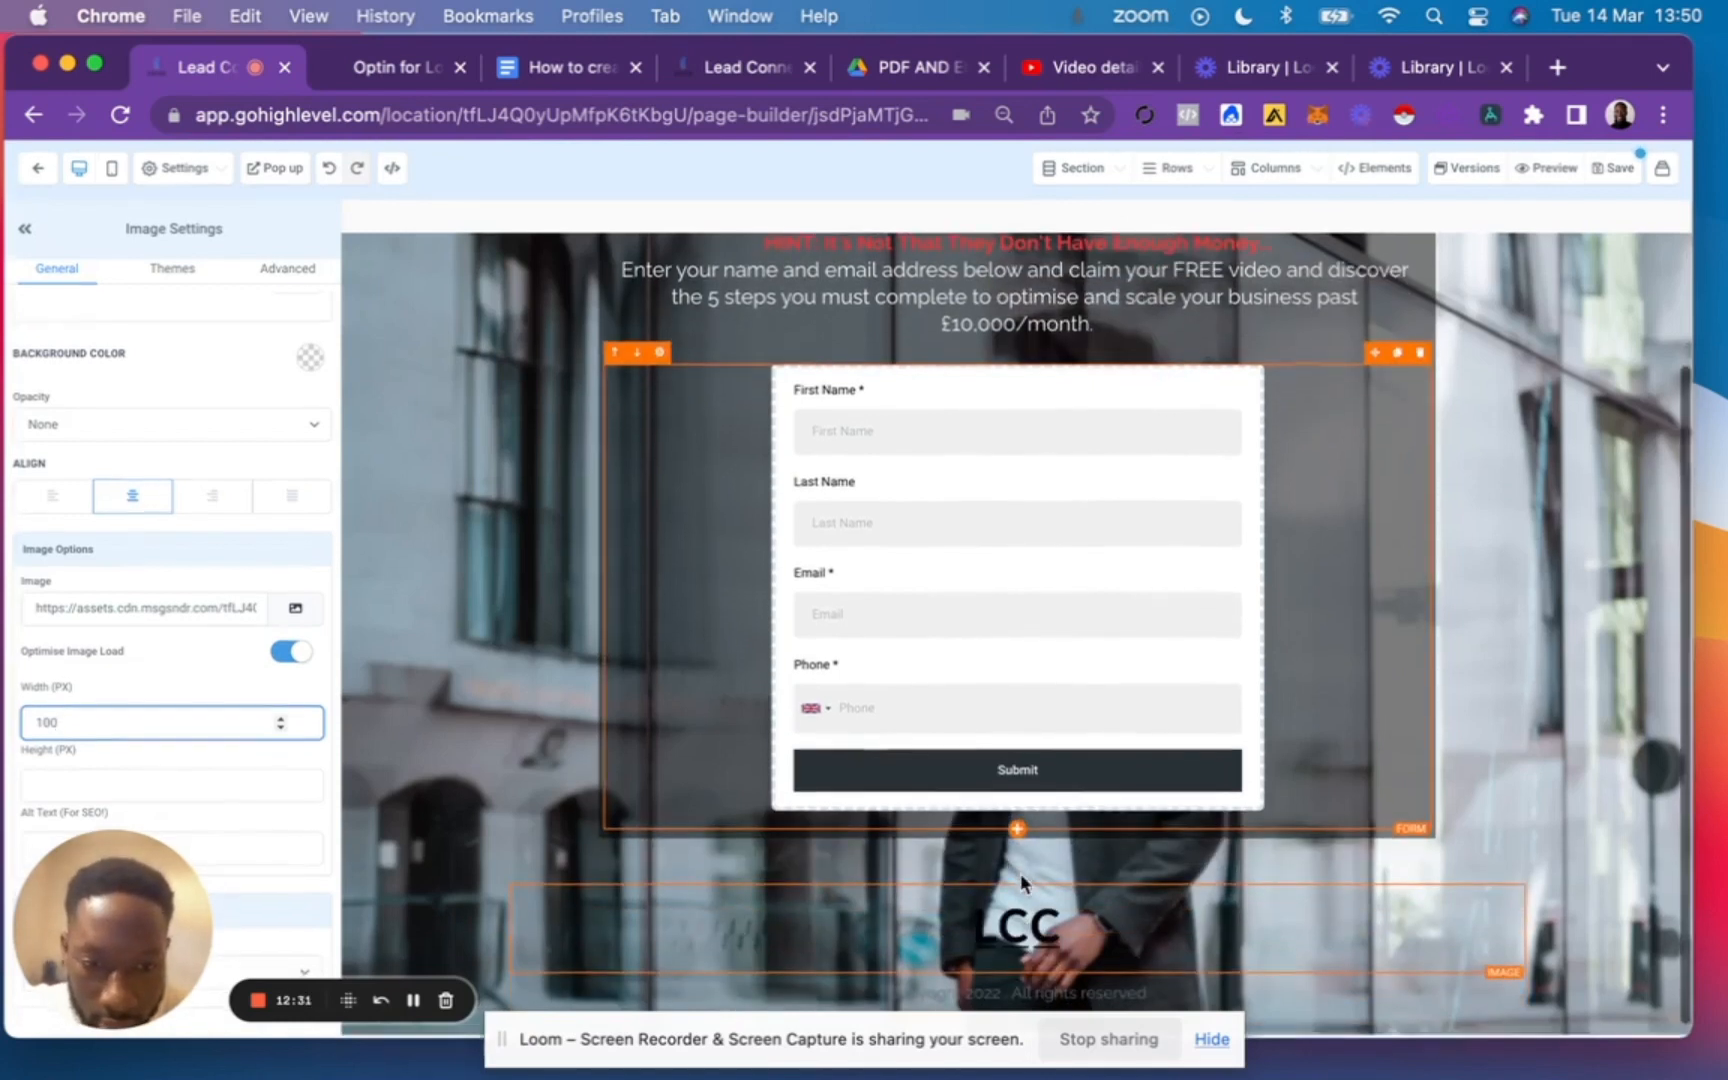
{"action": "left_click", "coordinate": [1195, 951]}
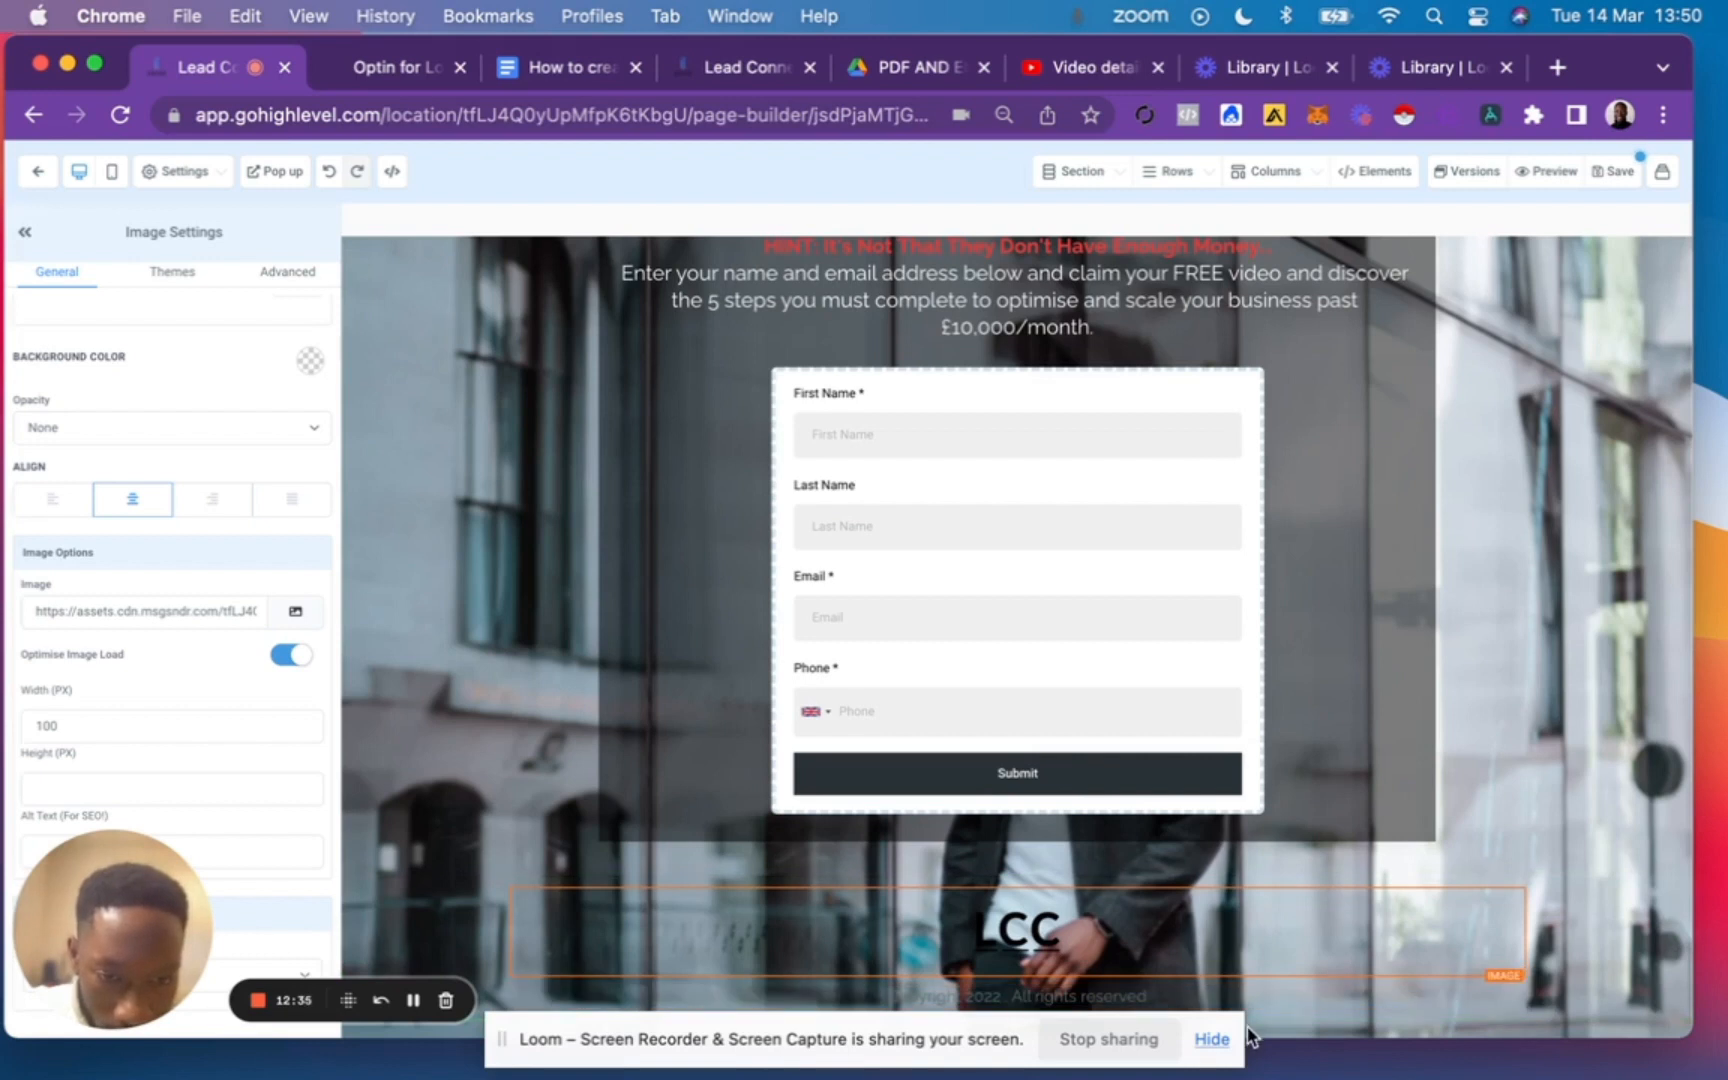
Add a new section with a one-column row below the footer and save the opt-in page.
{"action": "left_click", "coordinate": [1206, 1046]}
{"action": "left_click", "coordinate": [1208, 1044]}
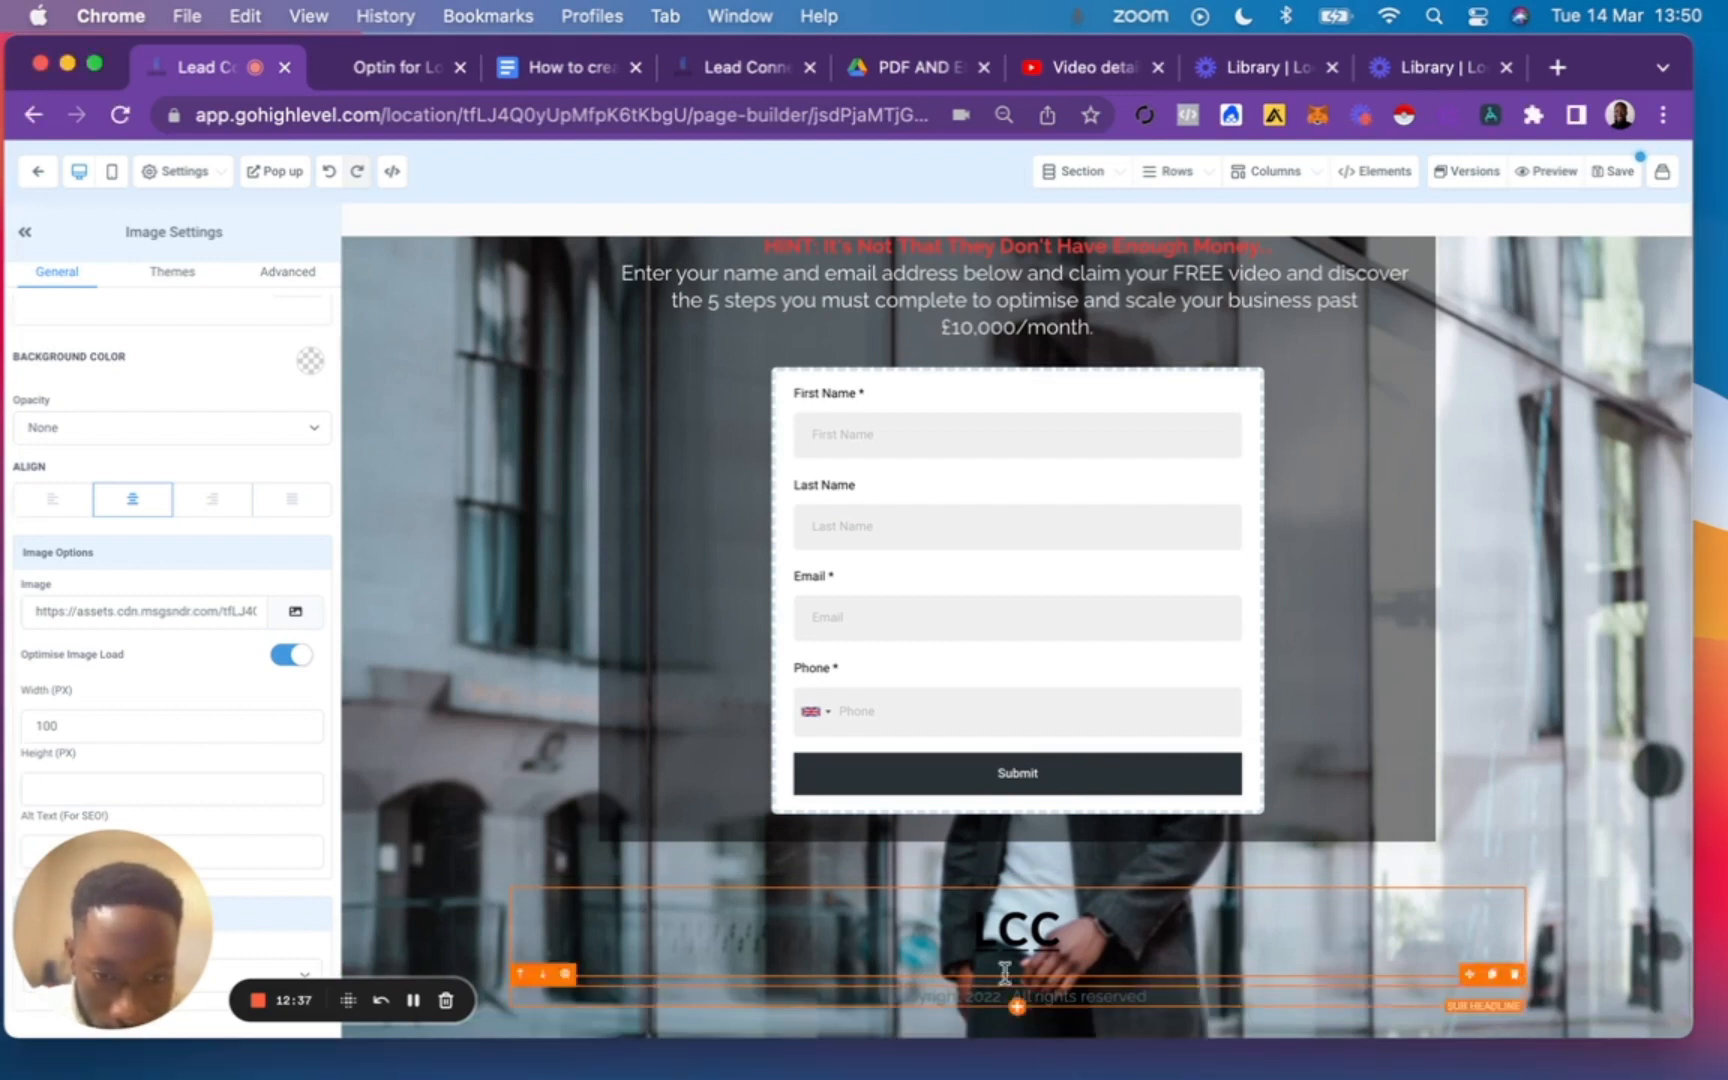
{"action": "left_click", "coordinate": [1017, 1022]}
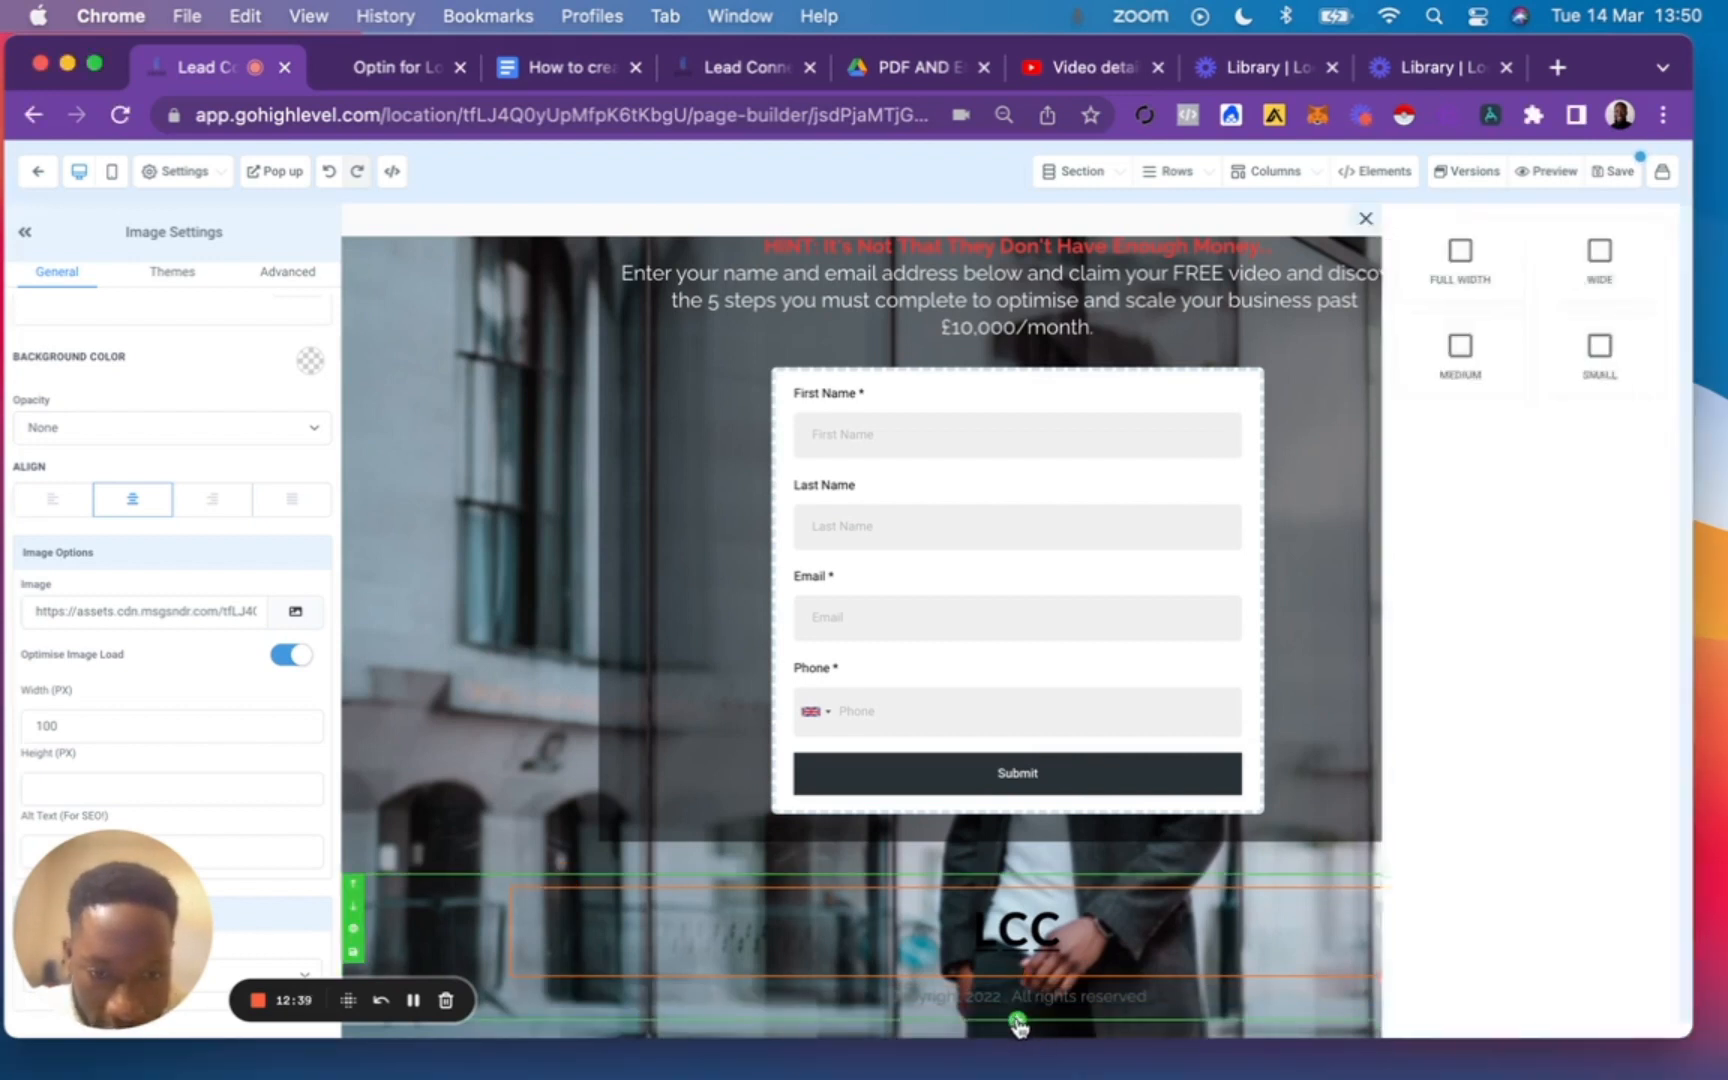
{"action": "left_click", "coordinate": [1367, 262]}
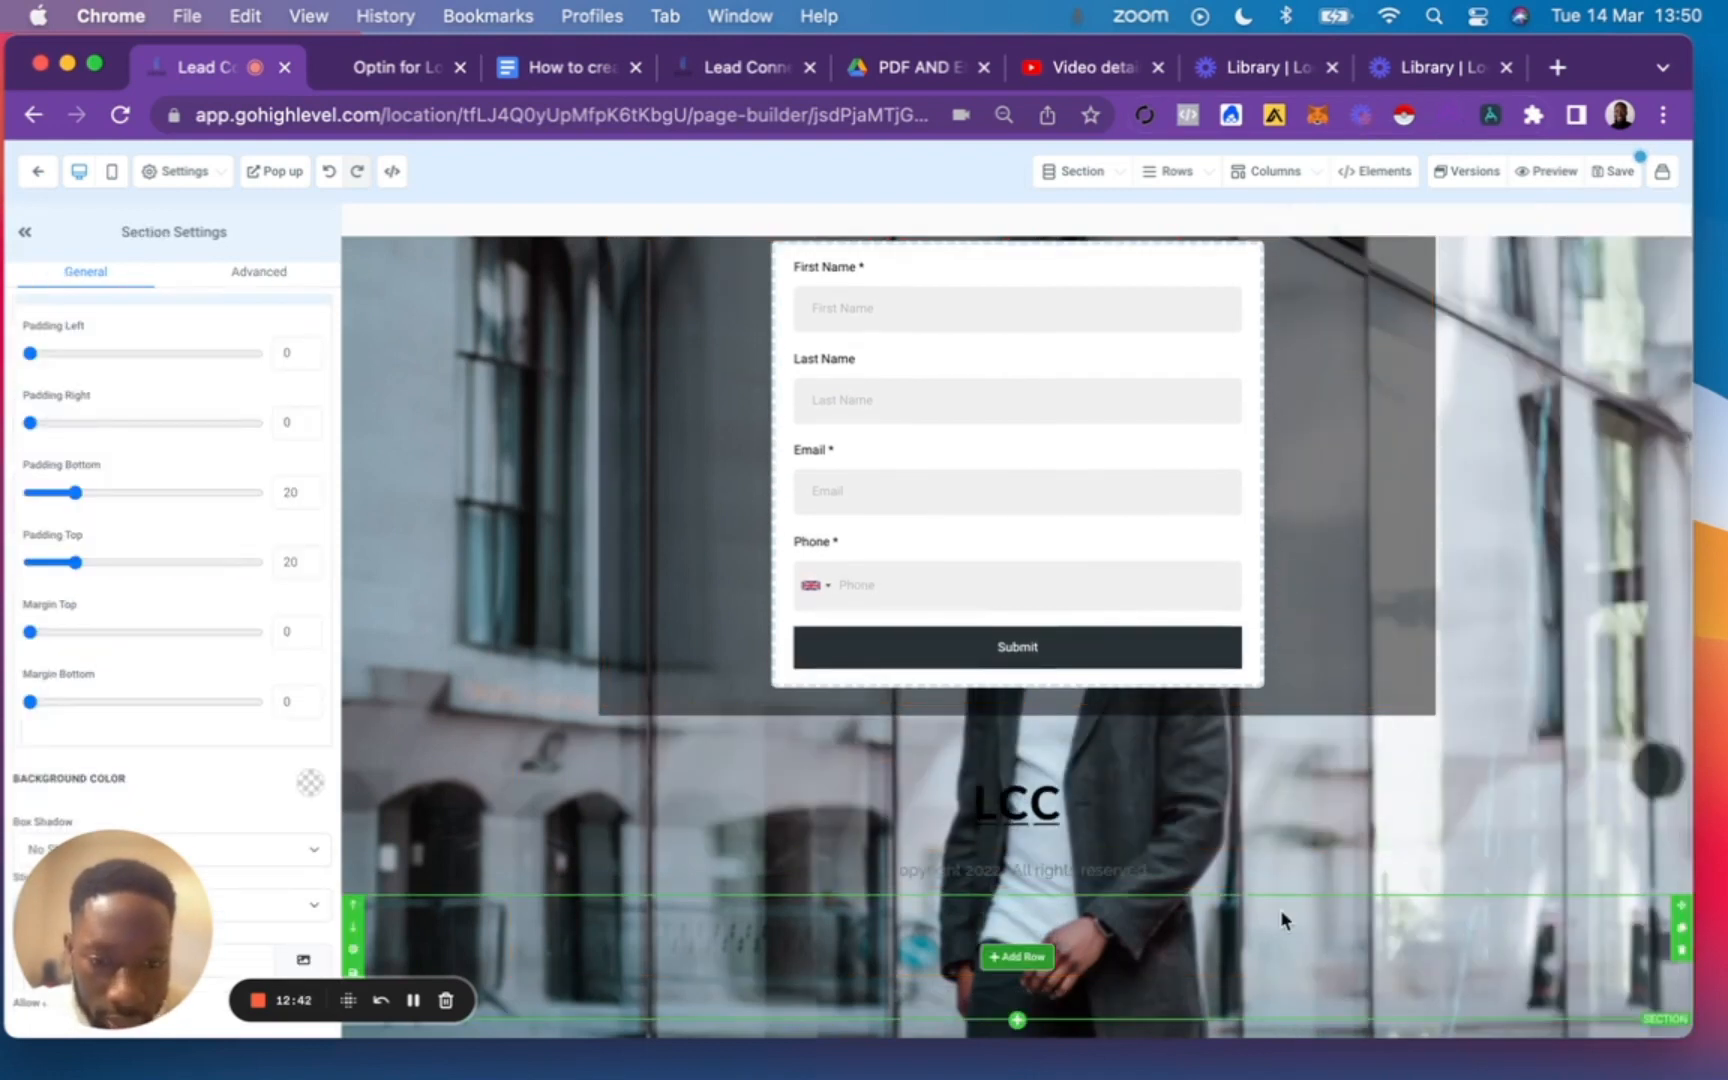
{"action": "left_click", "coordinate": [1017, 957]}
{"action": "left_click", "coordinate": [1459, 305]}
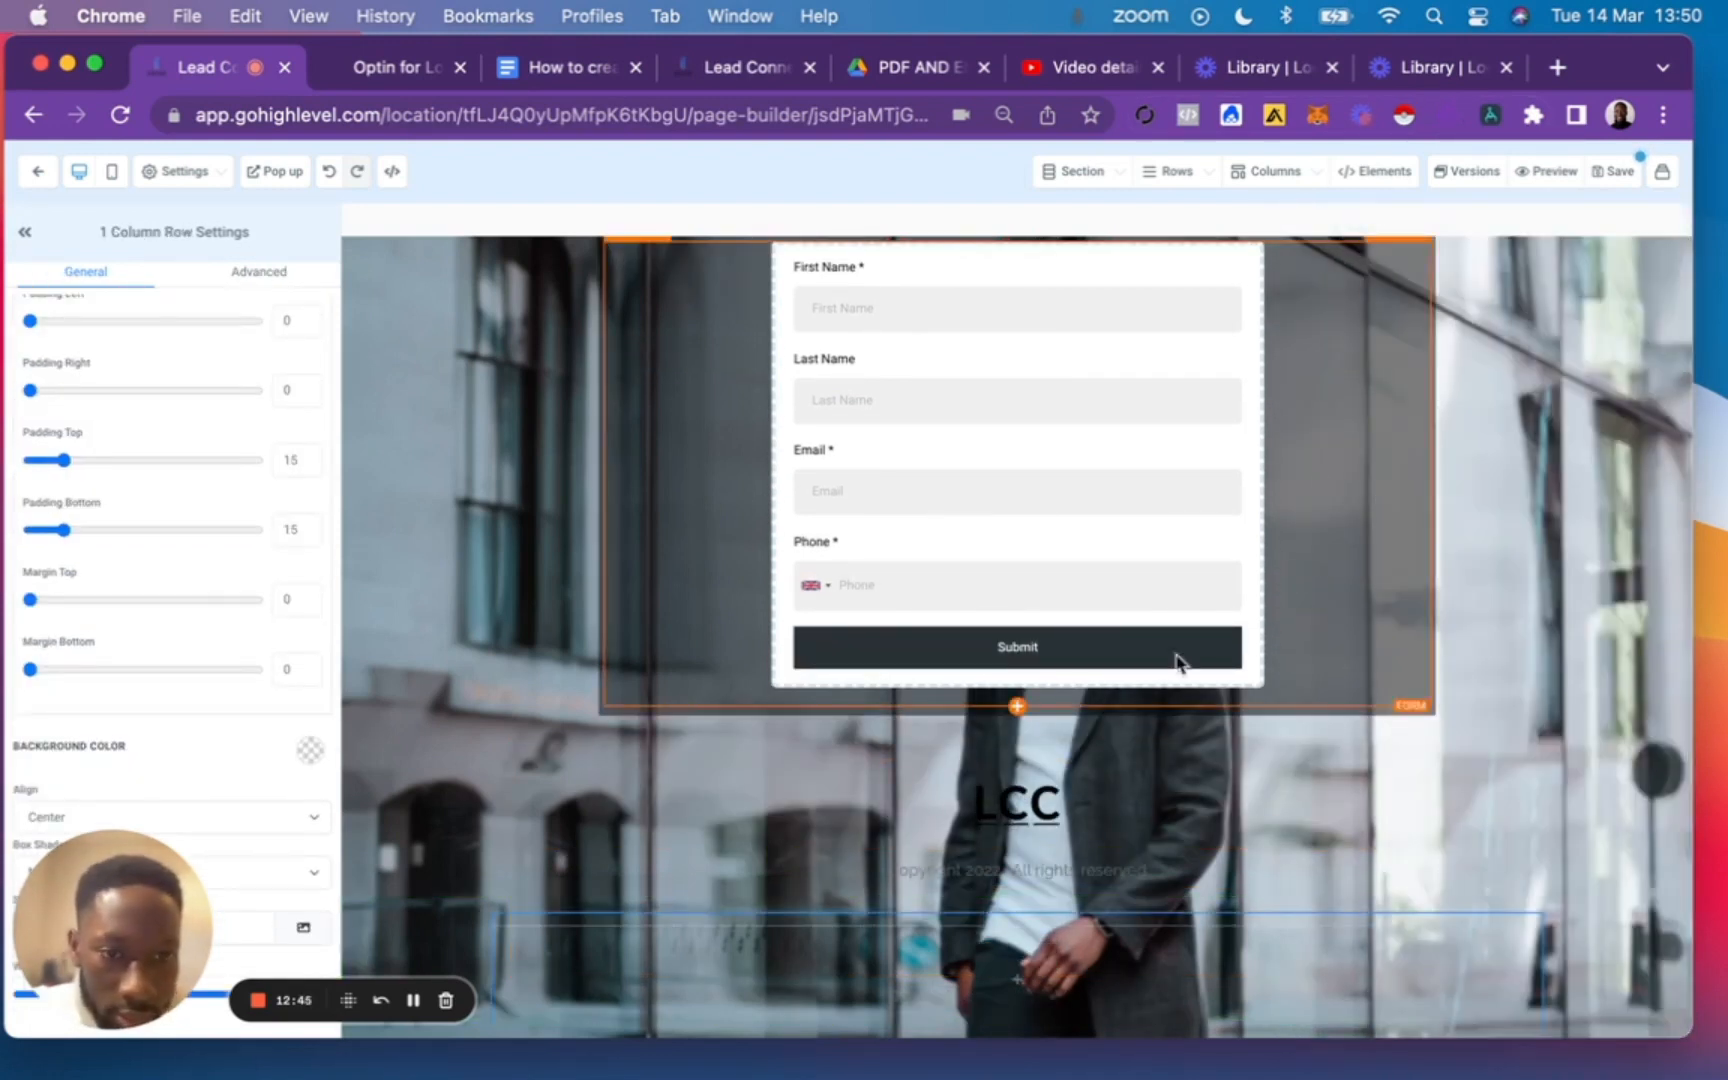
{"action": "left_click", "coordinate": [1598, 178]}
{"action": "scroll", "coordinate": [1311, 667], "scroll_direction": "up", "scroll_amount": 4}
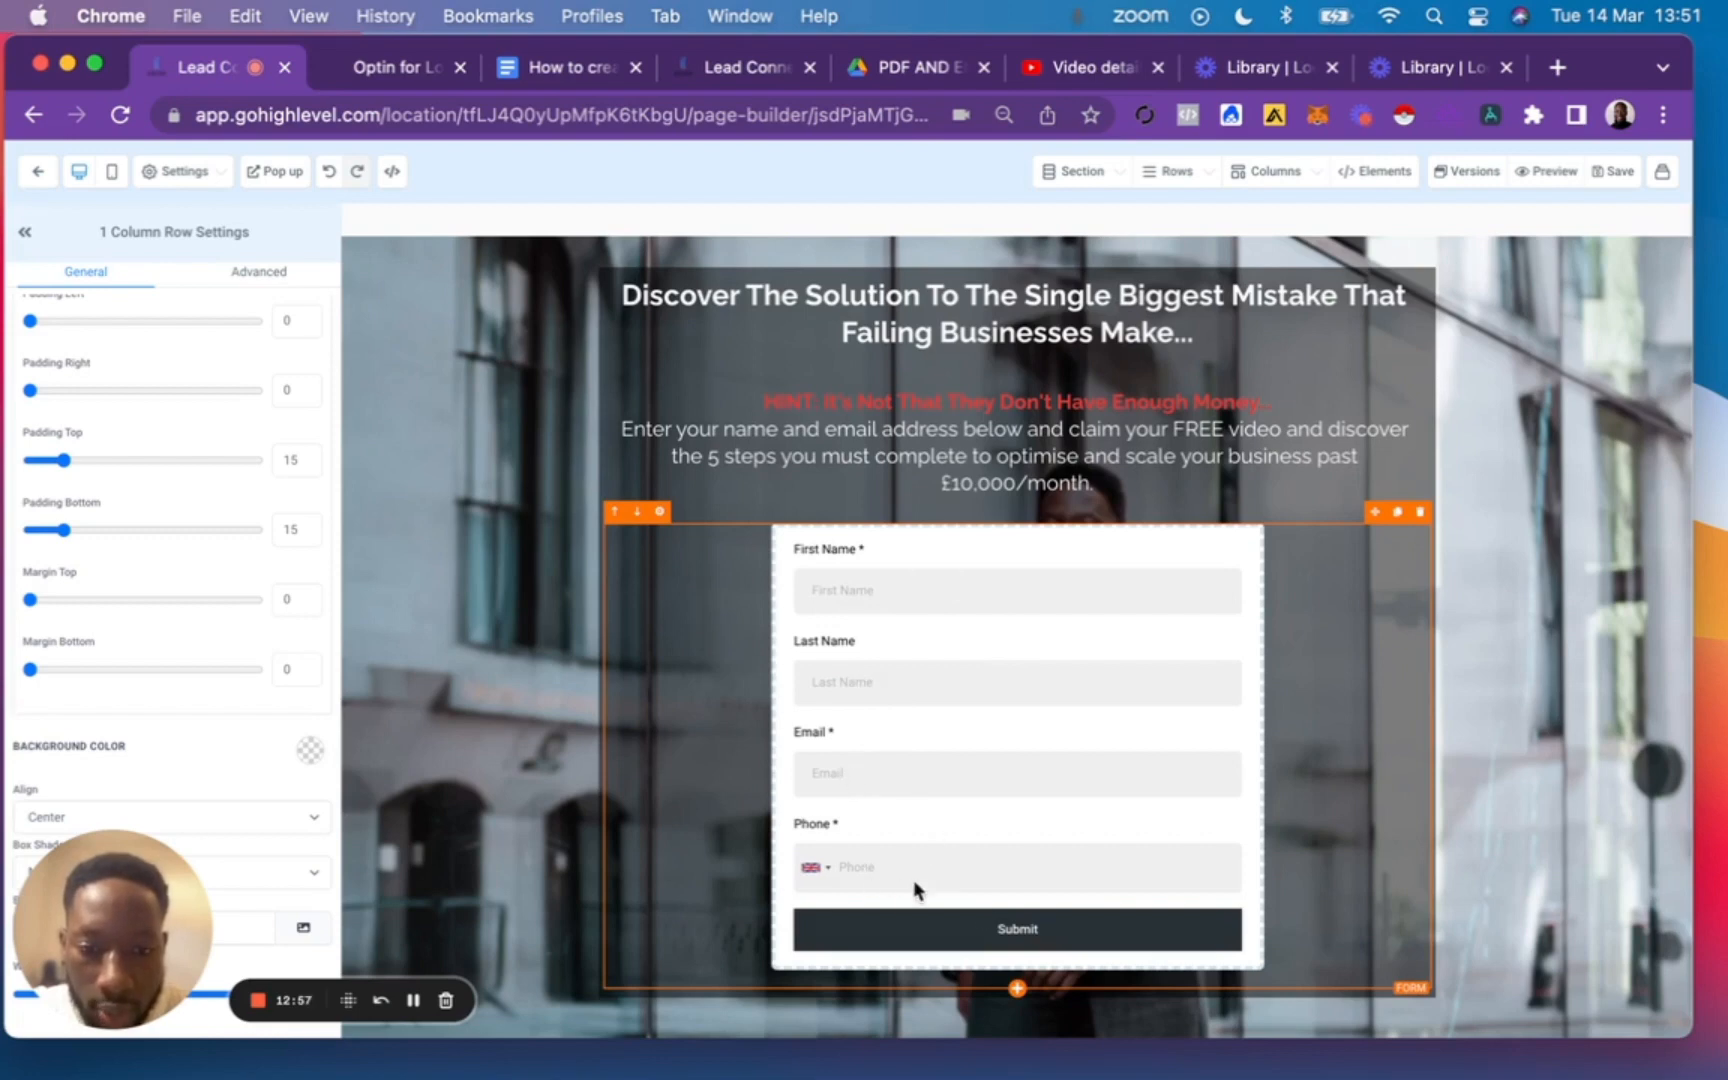
Check the thank-you page copy in the Google Docs outline, and exit the page builder to the Business Coaches funnel steps.
{"action": "left_click", "coordinate": [572, 62]}
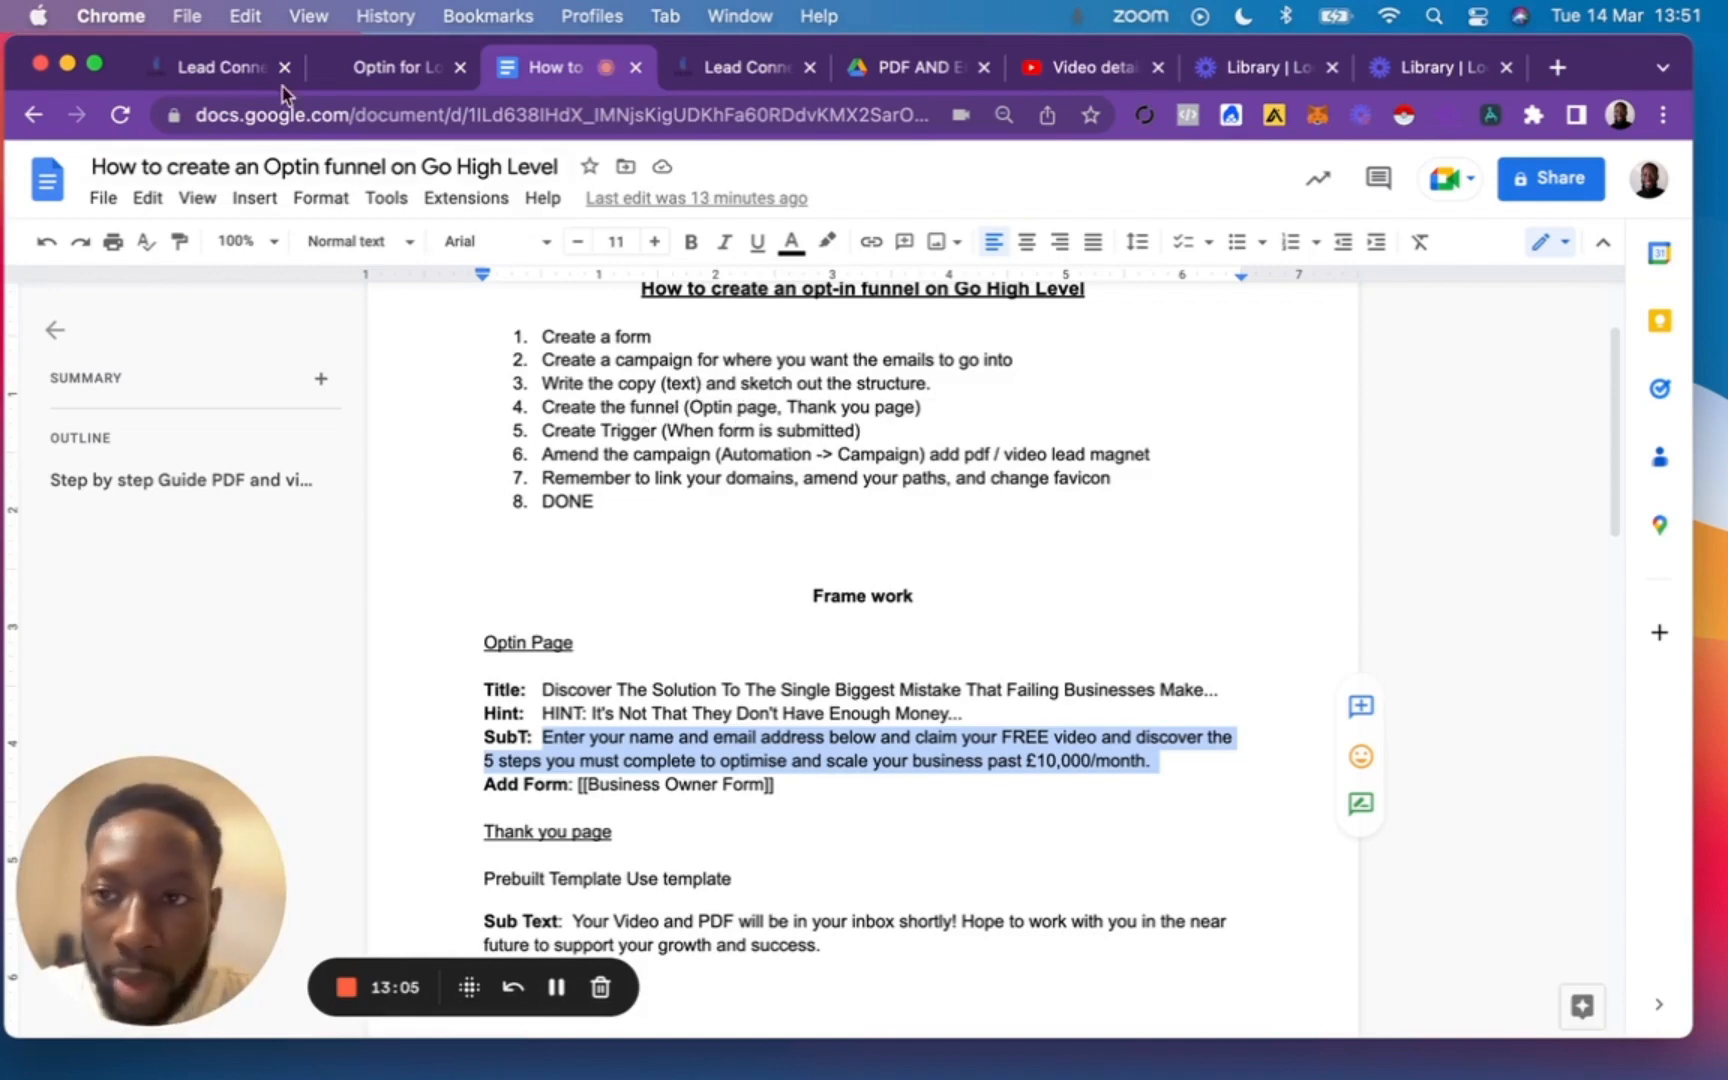
{"action": "left_click", "coordinate": [207, 66]}
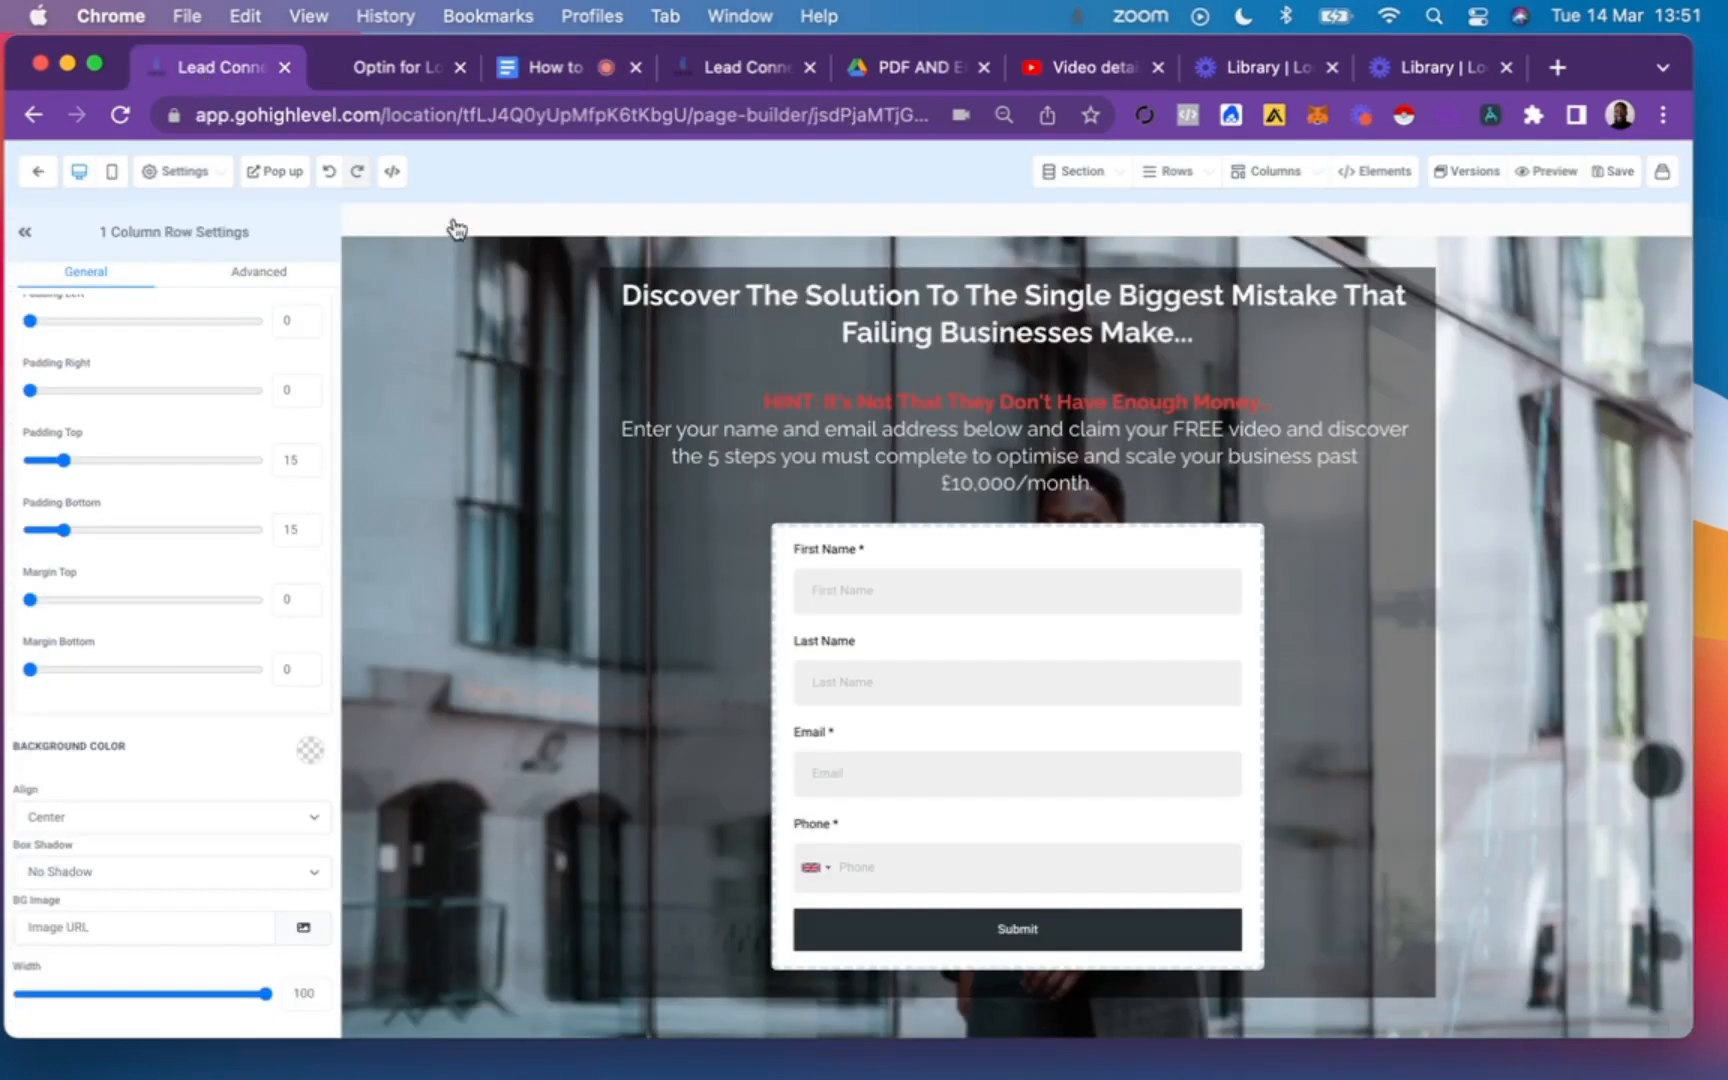
{"action": "left_click", "coordinate": [25, 238]}
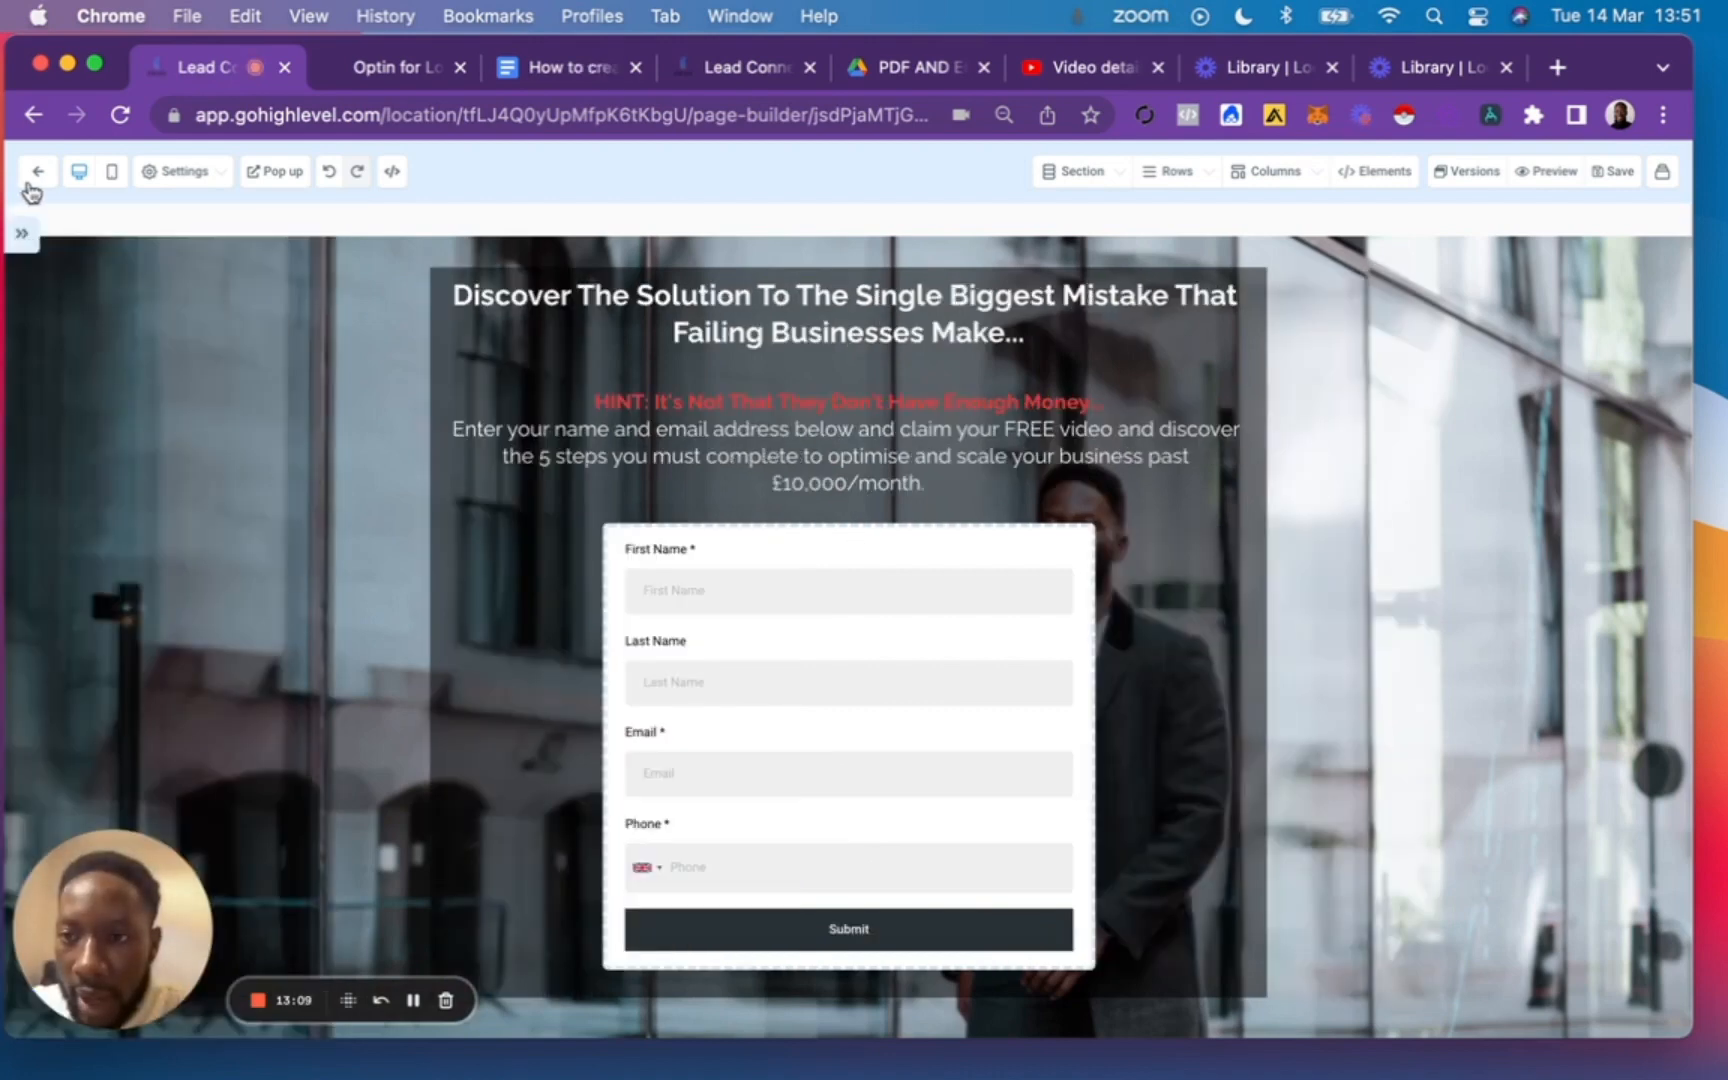
{"action": "left_click", "coordinate": [20, 240]}
{"action": "left_click", "coordinate": [38, 171]}
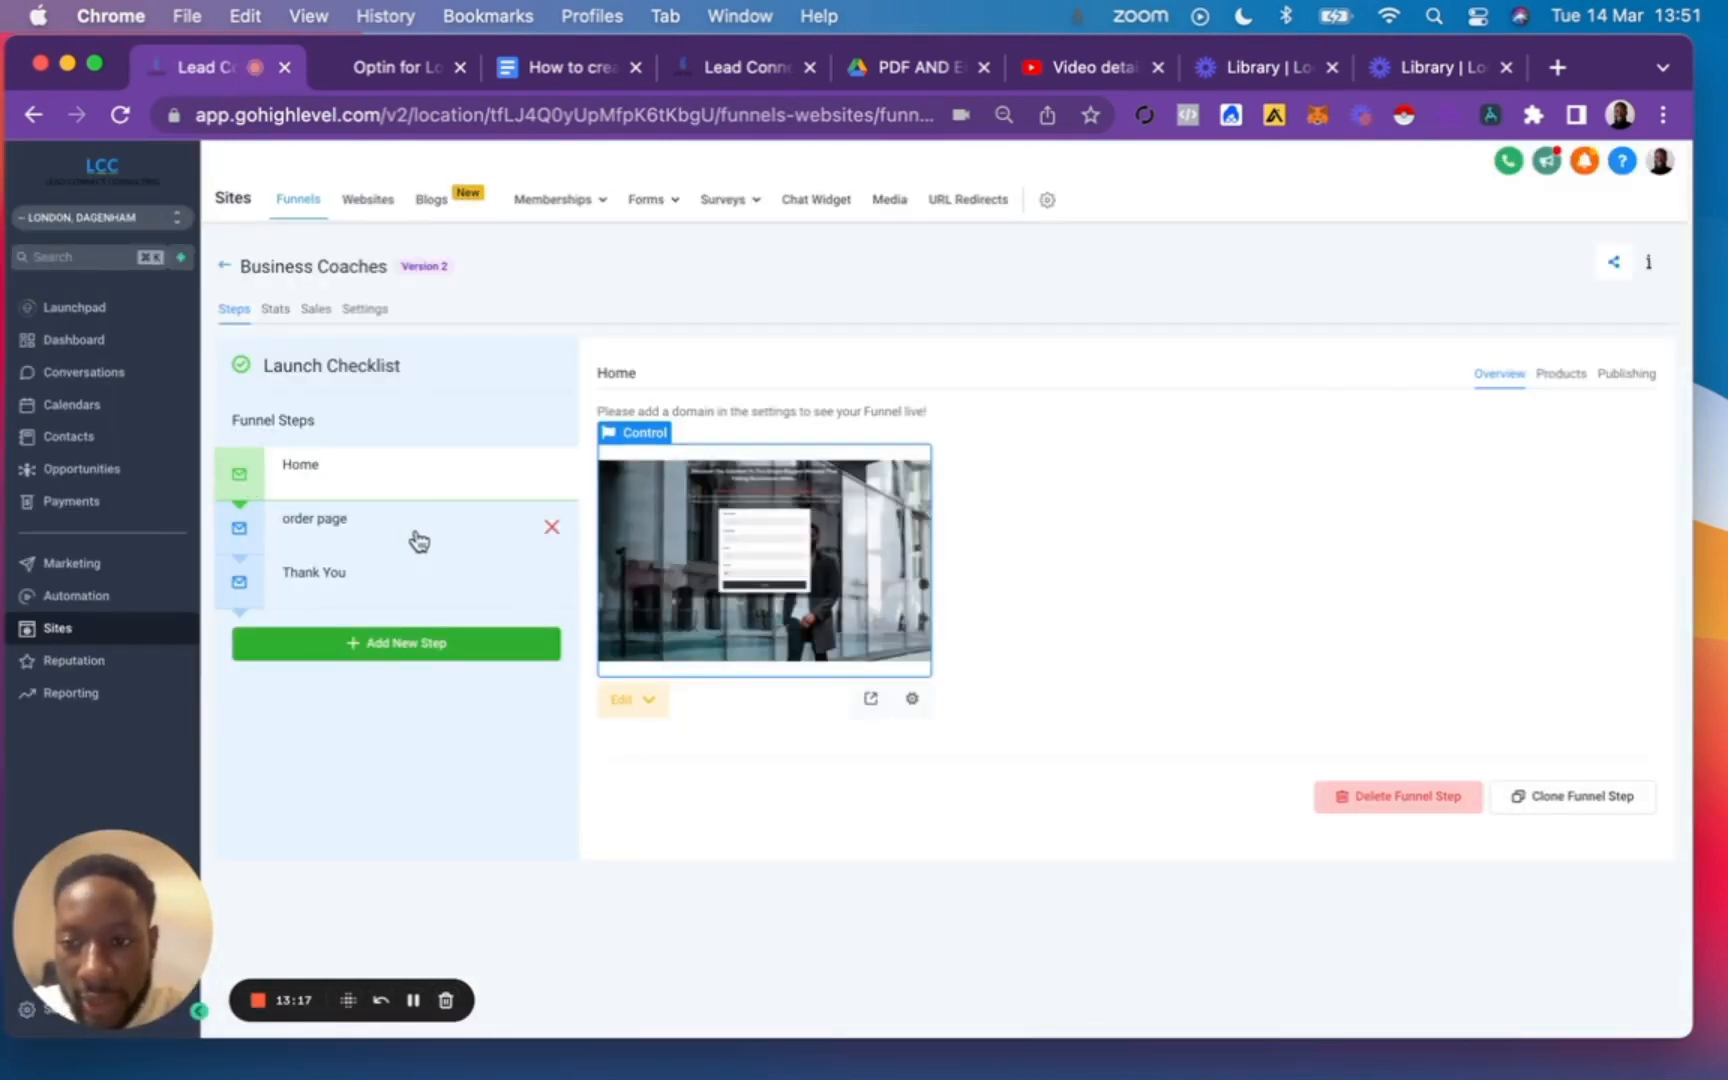
Delete the order page step from the funnel, confirming with DELETE, and open the Thank You step.
{"action": "left_click", "coordinate": [556, 538]}
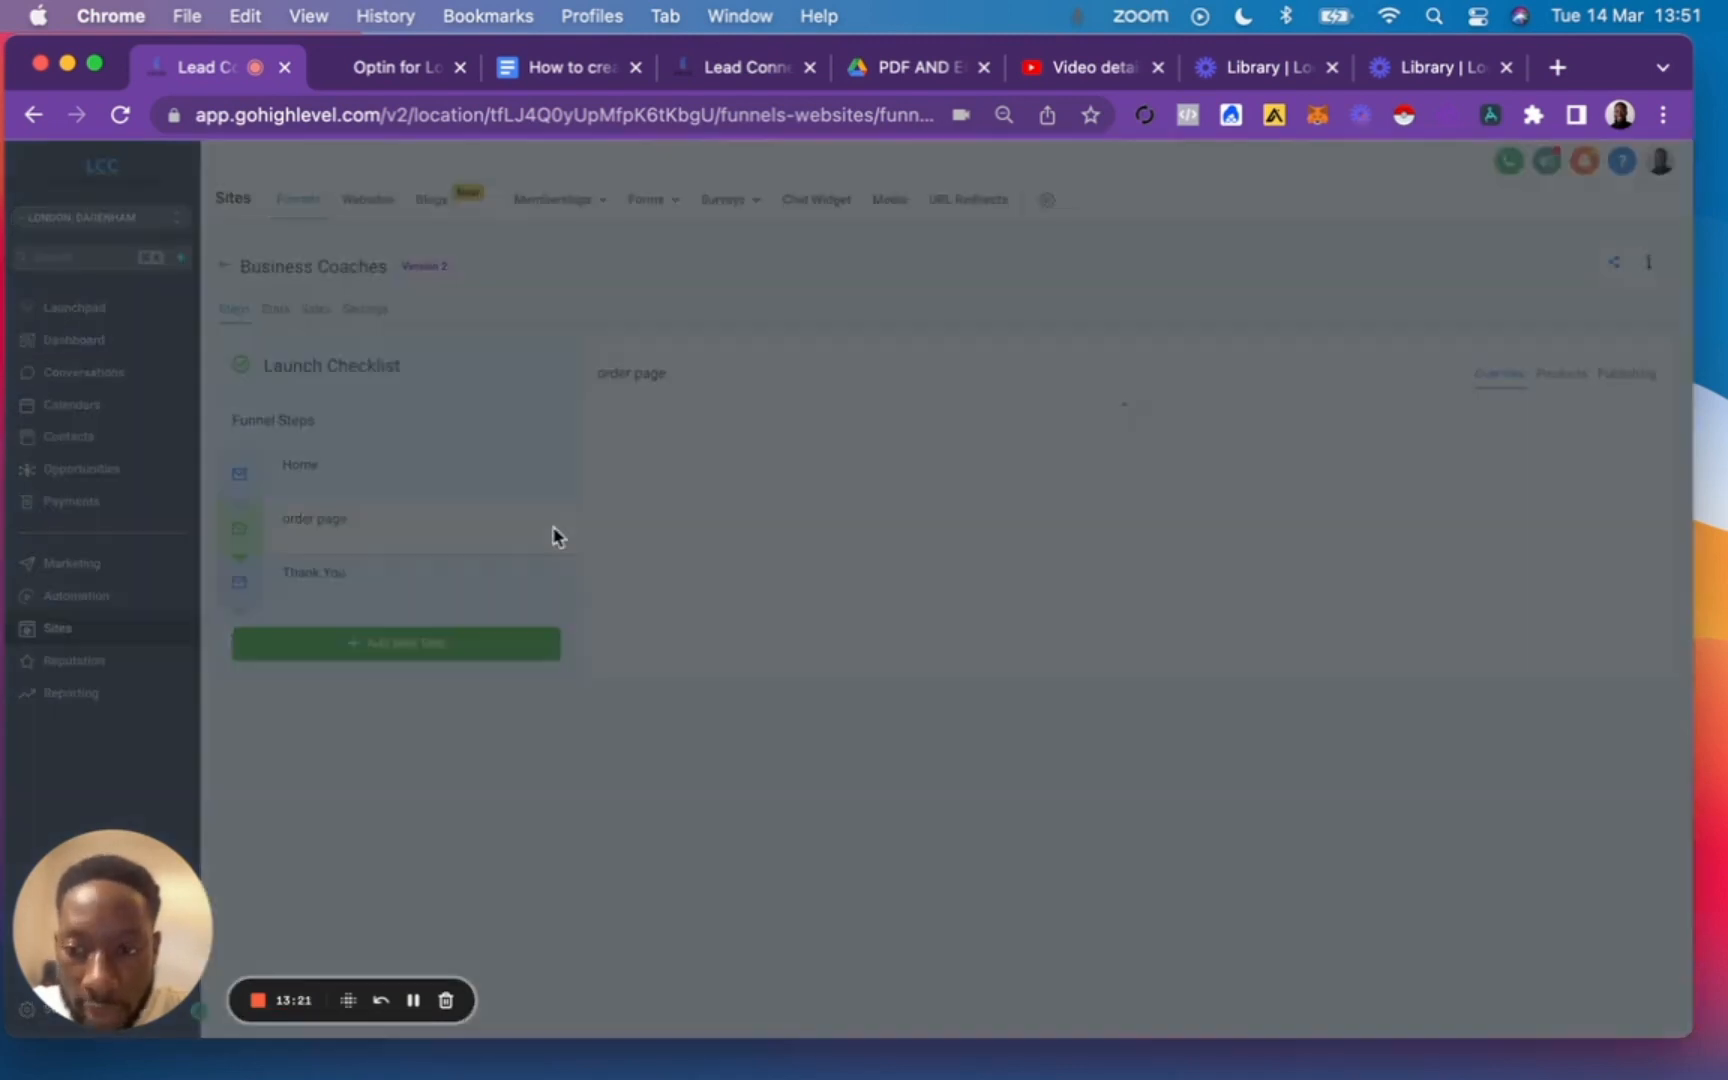
{"action": "left_click", "coordinate": [825, 394]}
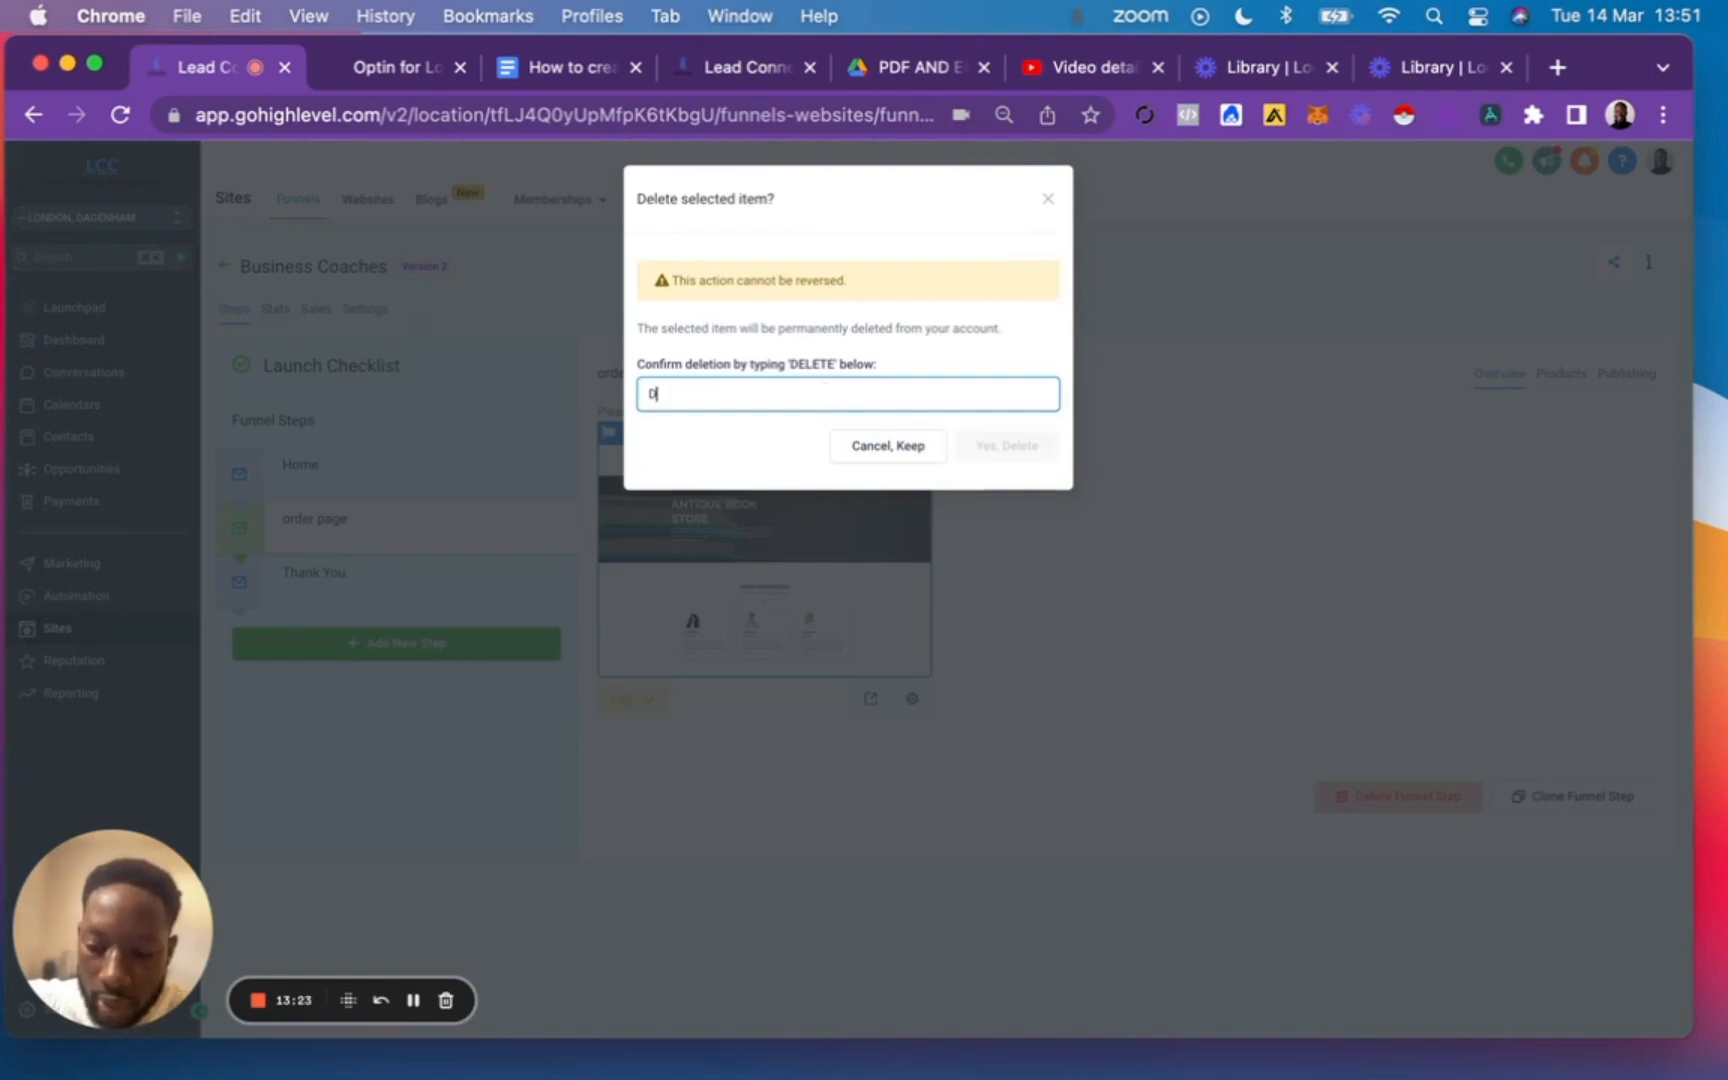
{"action": "type", "text": "DELETE"}
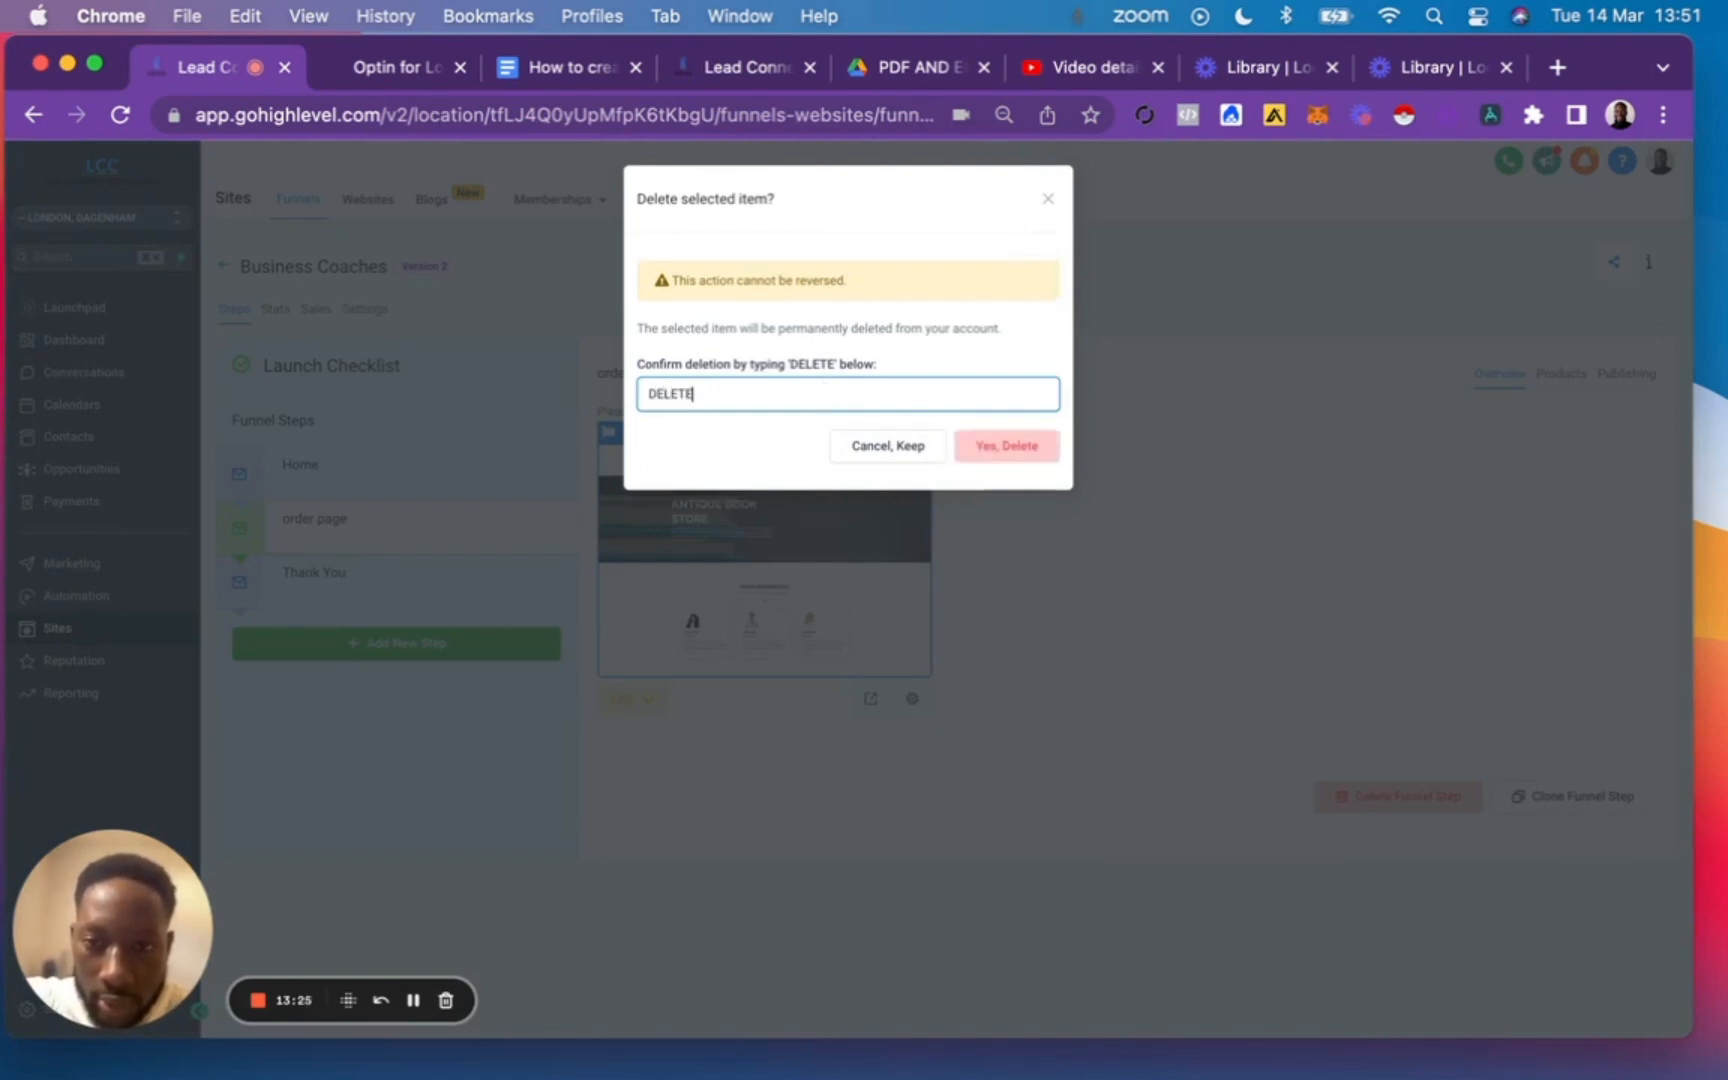
{"action": "left_click", "coordinate": [1033, 453]}
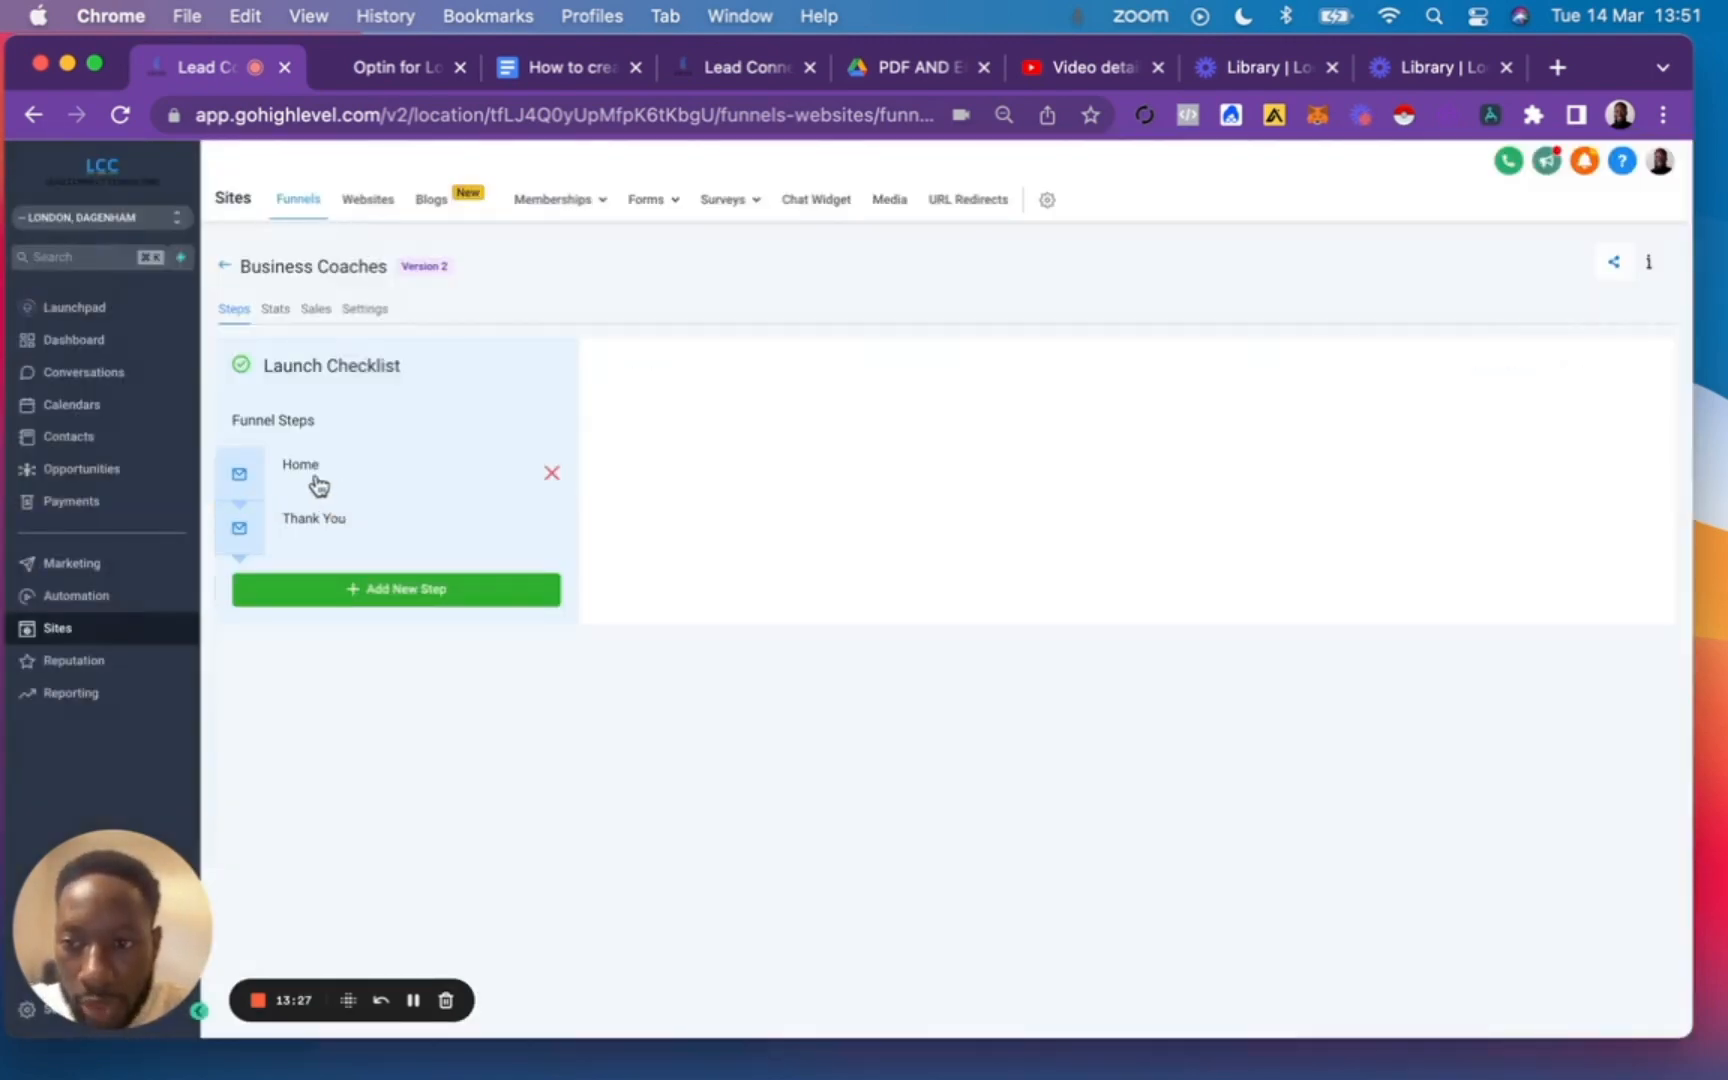
{"action": "left_click", "coordinate": [343, 530]}
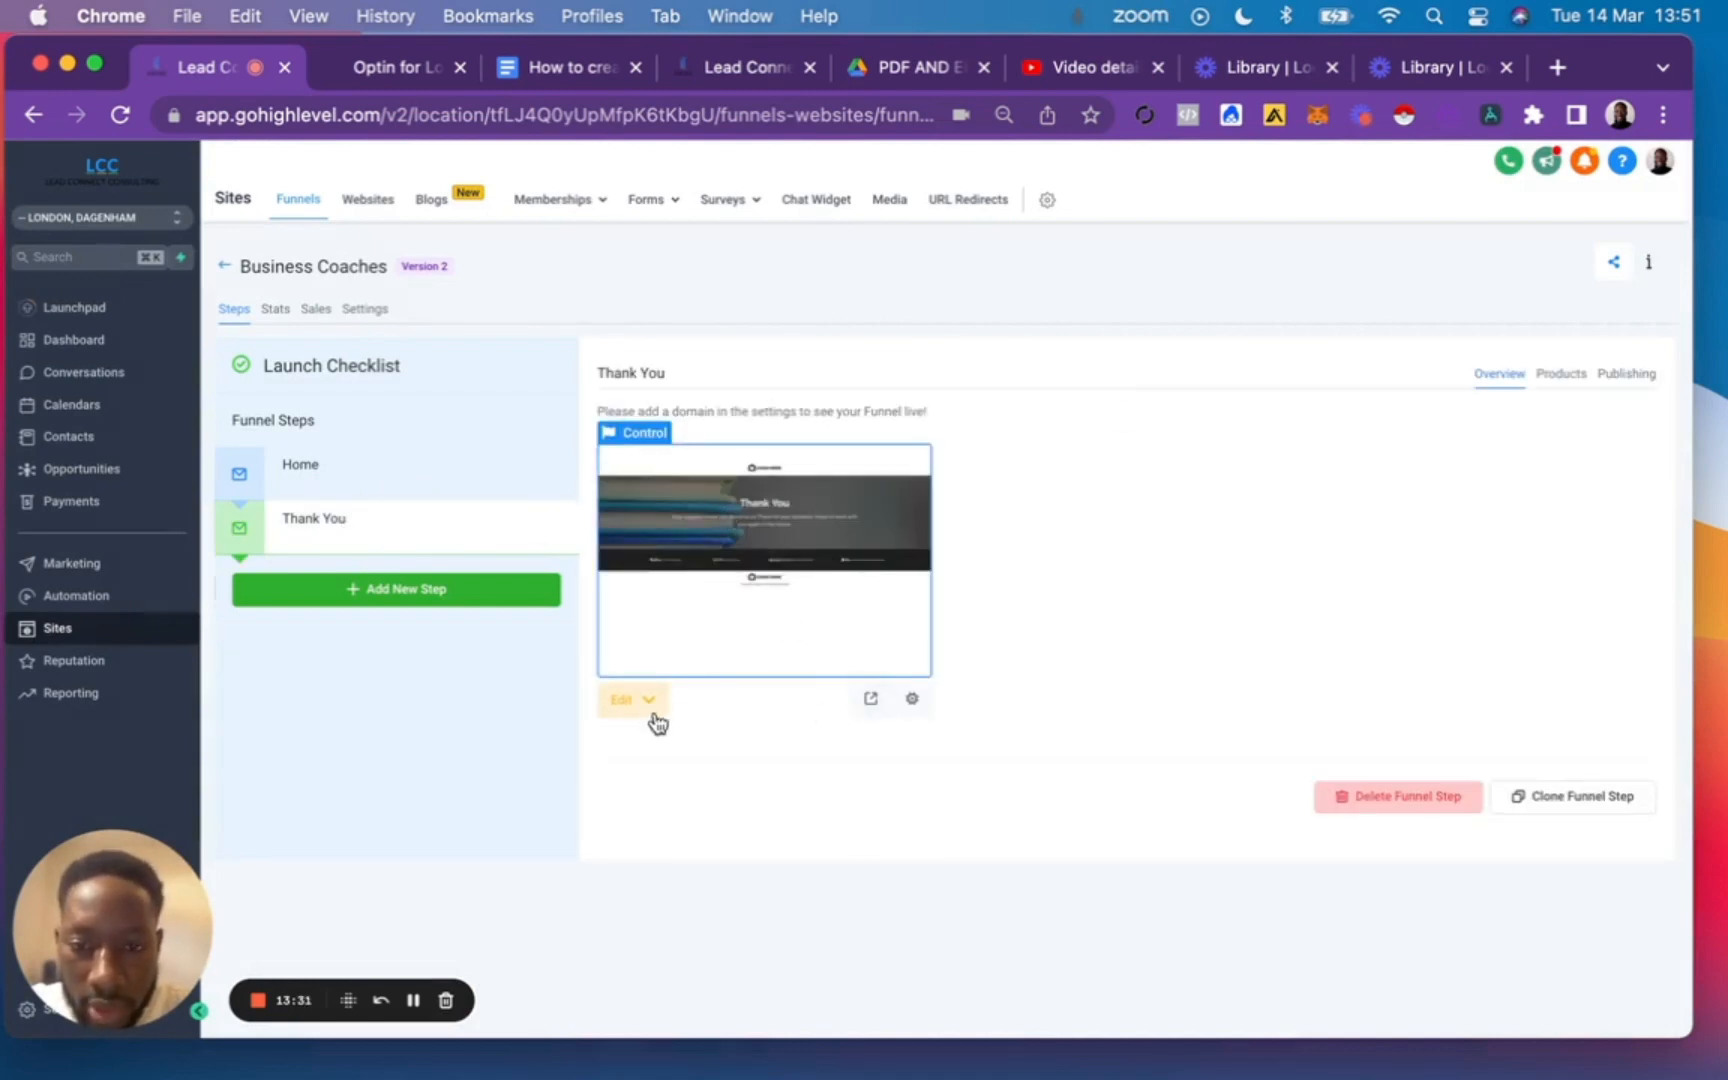
Open the Thank You page in the page builder and delete the placeholder logo section above the headline.
{"action": "left_click", "coordinate": [762, 714]}
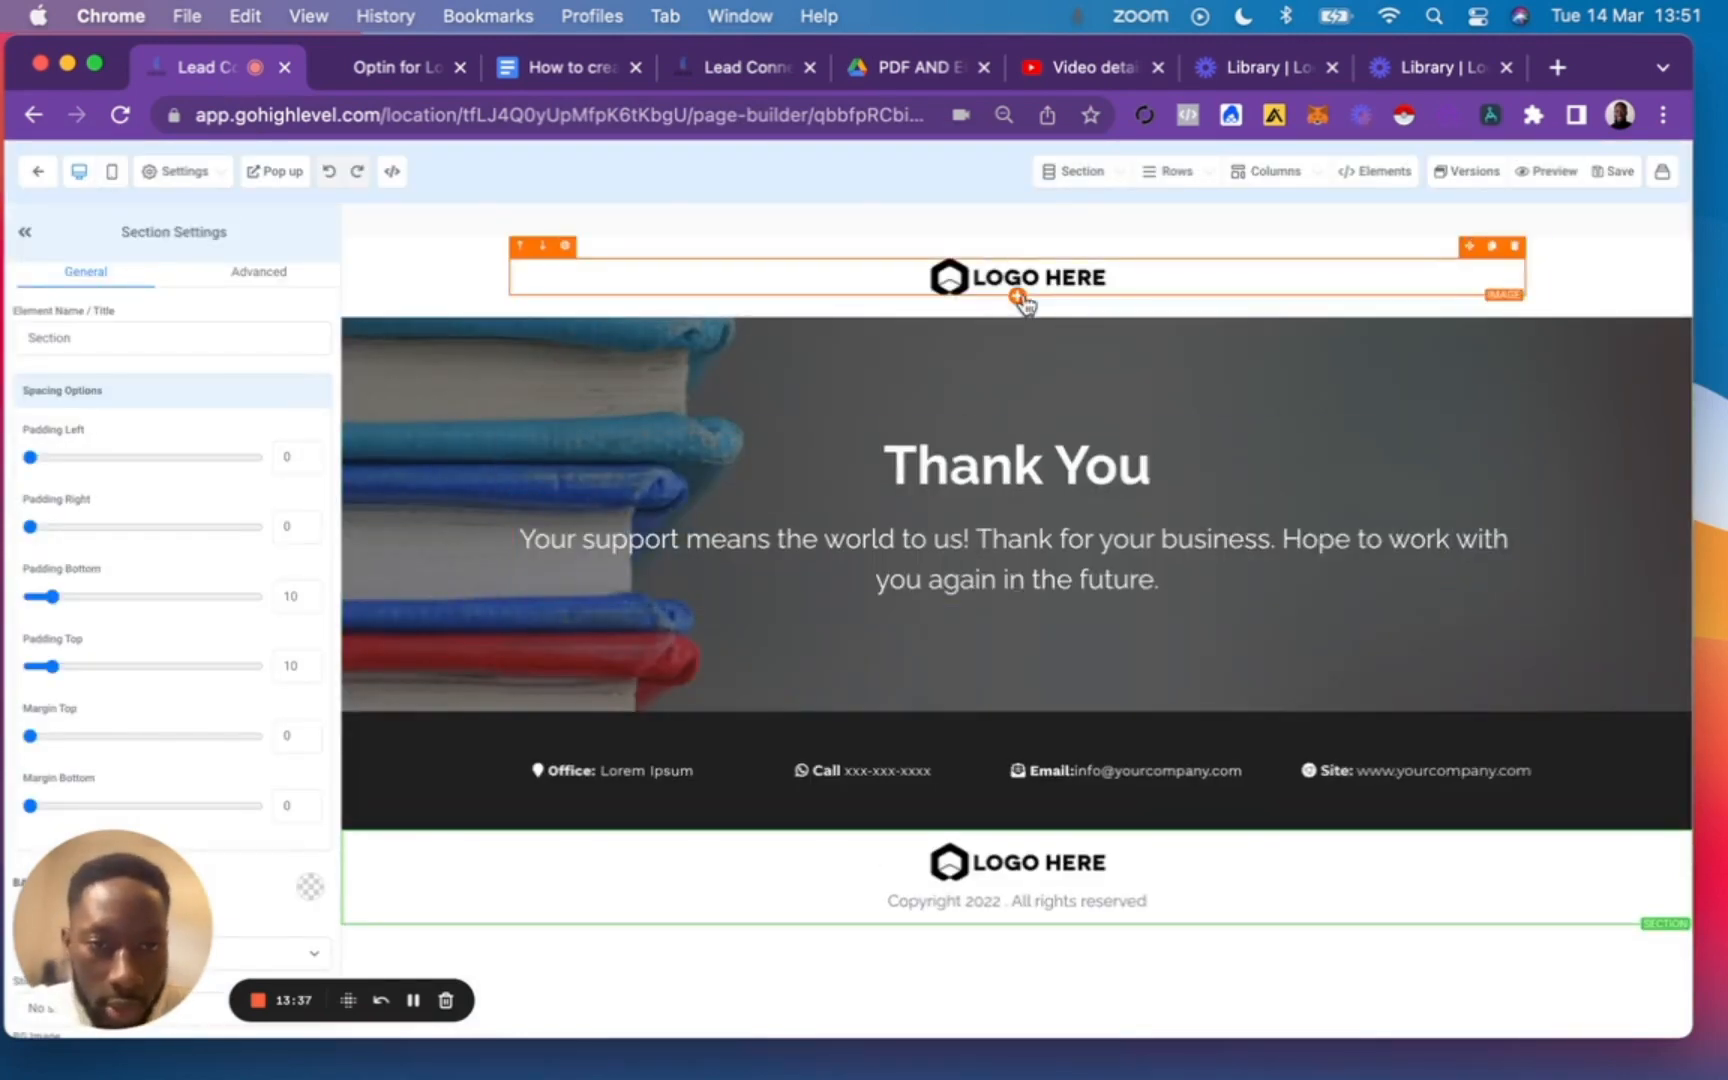
{"action": "left_click", "coordinate": [1097, 288]}
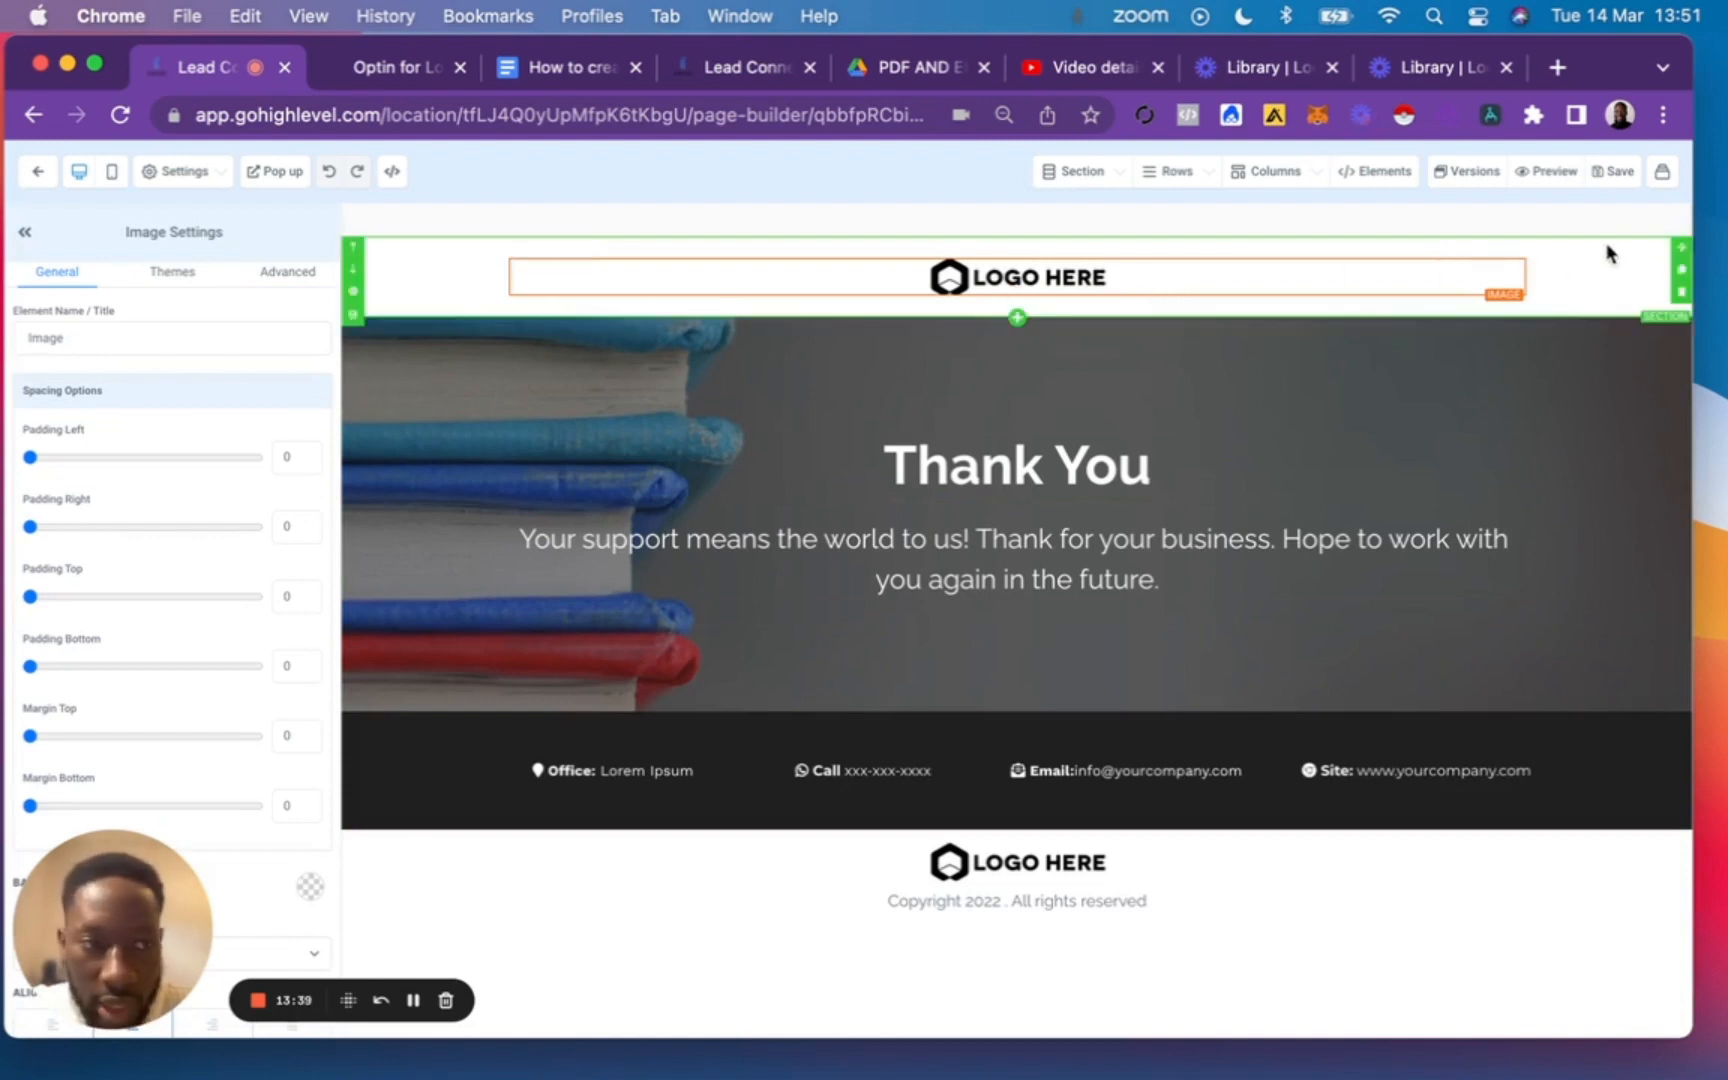
{"action": "left_click", "coordinate": [1684, 276]}
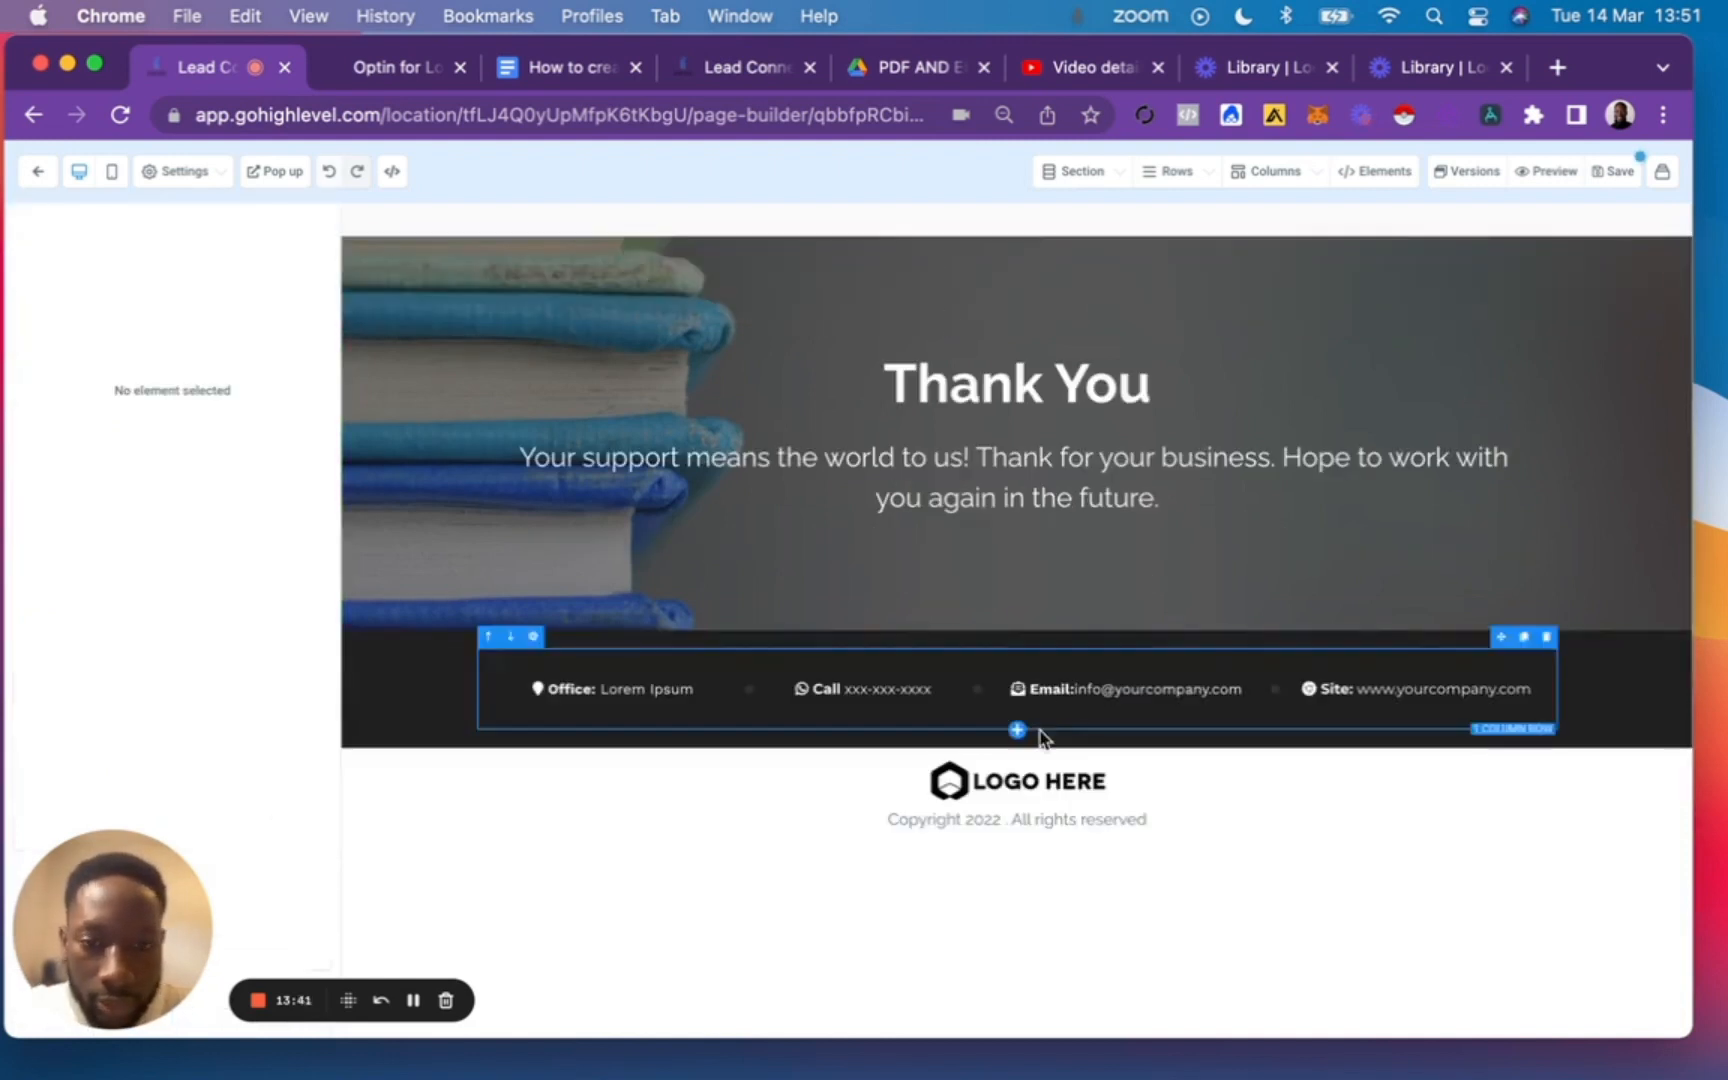
Replace the sub headline under Thank You with the "Your Video and PDF will be in your inbox shortly!" sub text from the Google Docs outline.
{"action": "triple_click", "coordinate": [929, 478]}
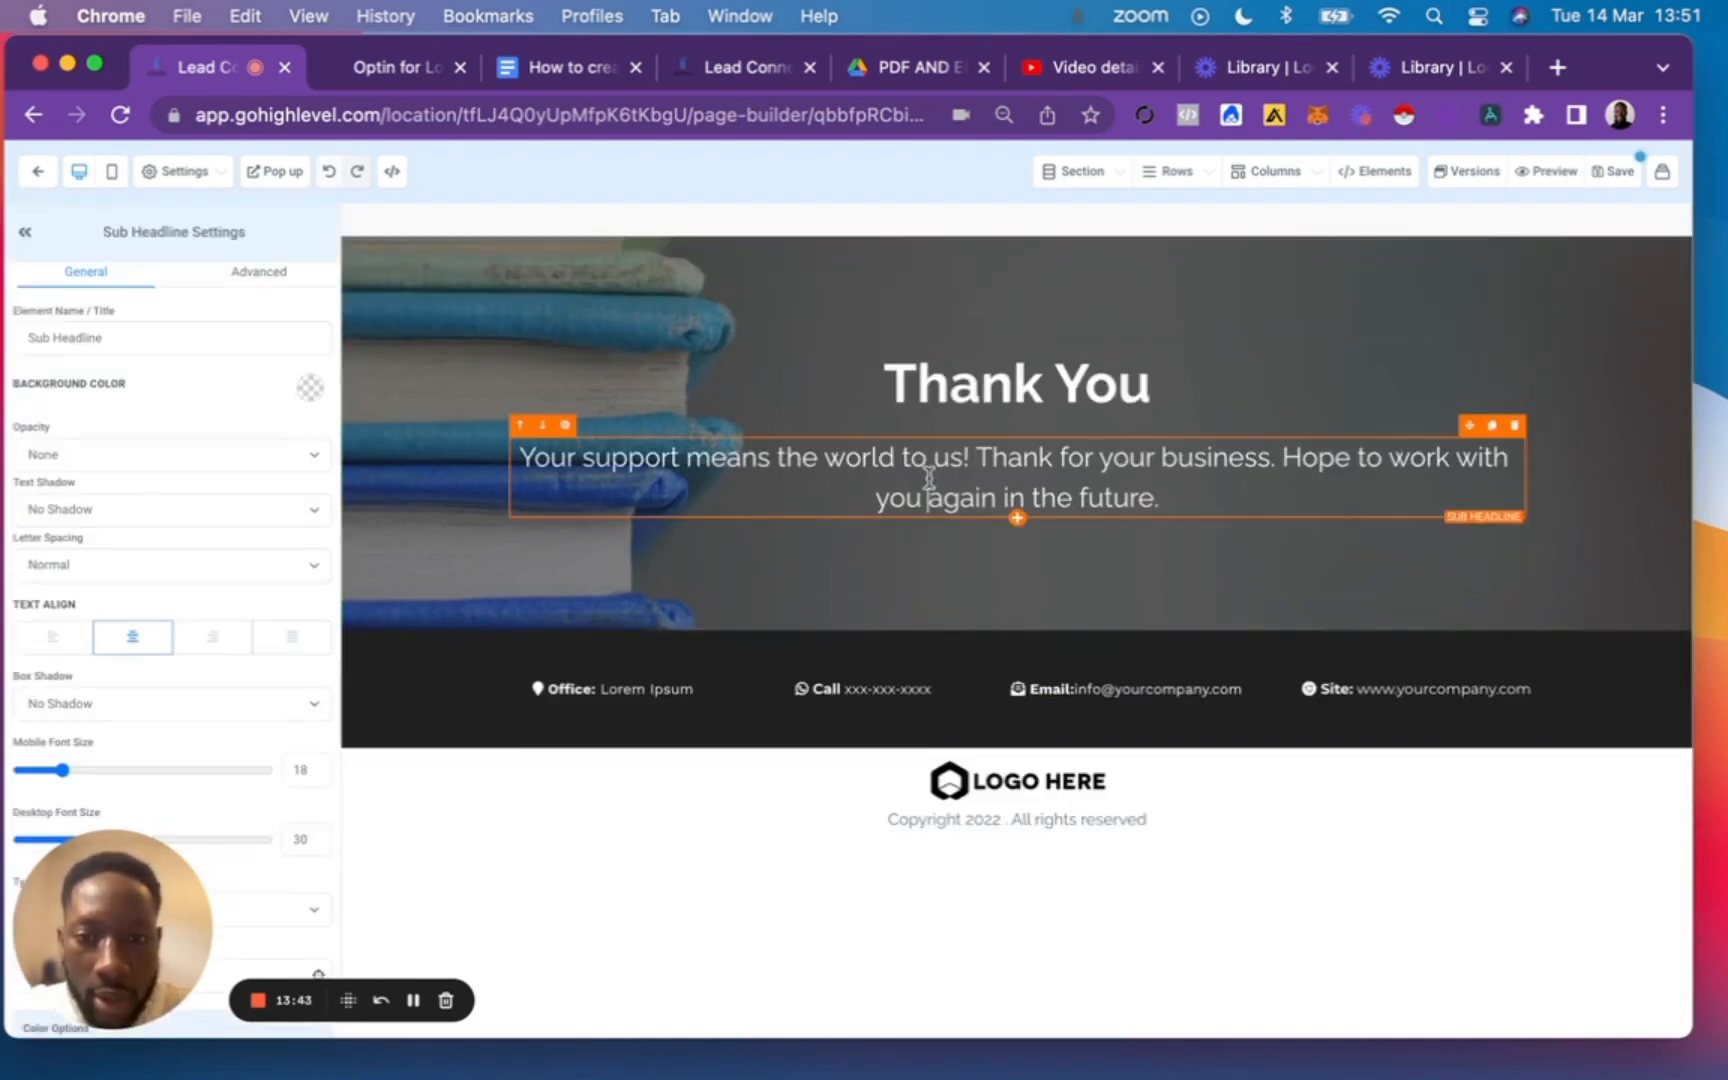
{"action": "key", "text": "BackSpace"}
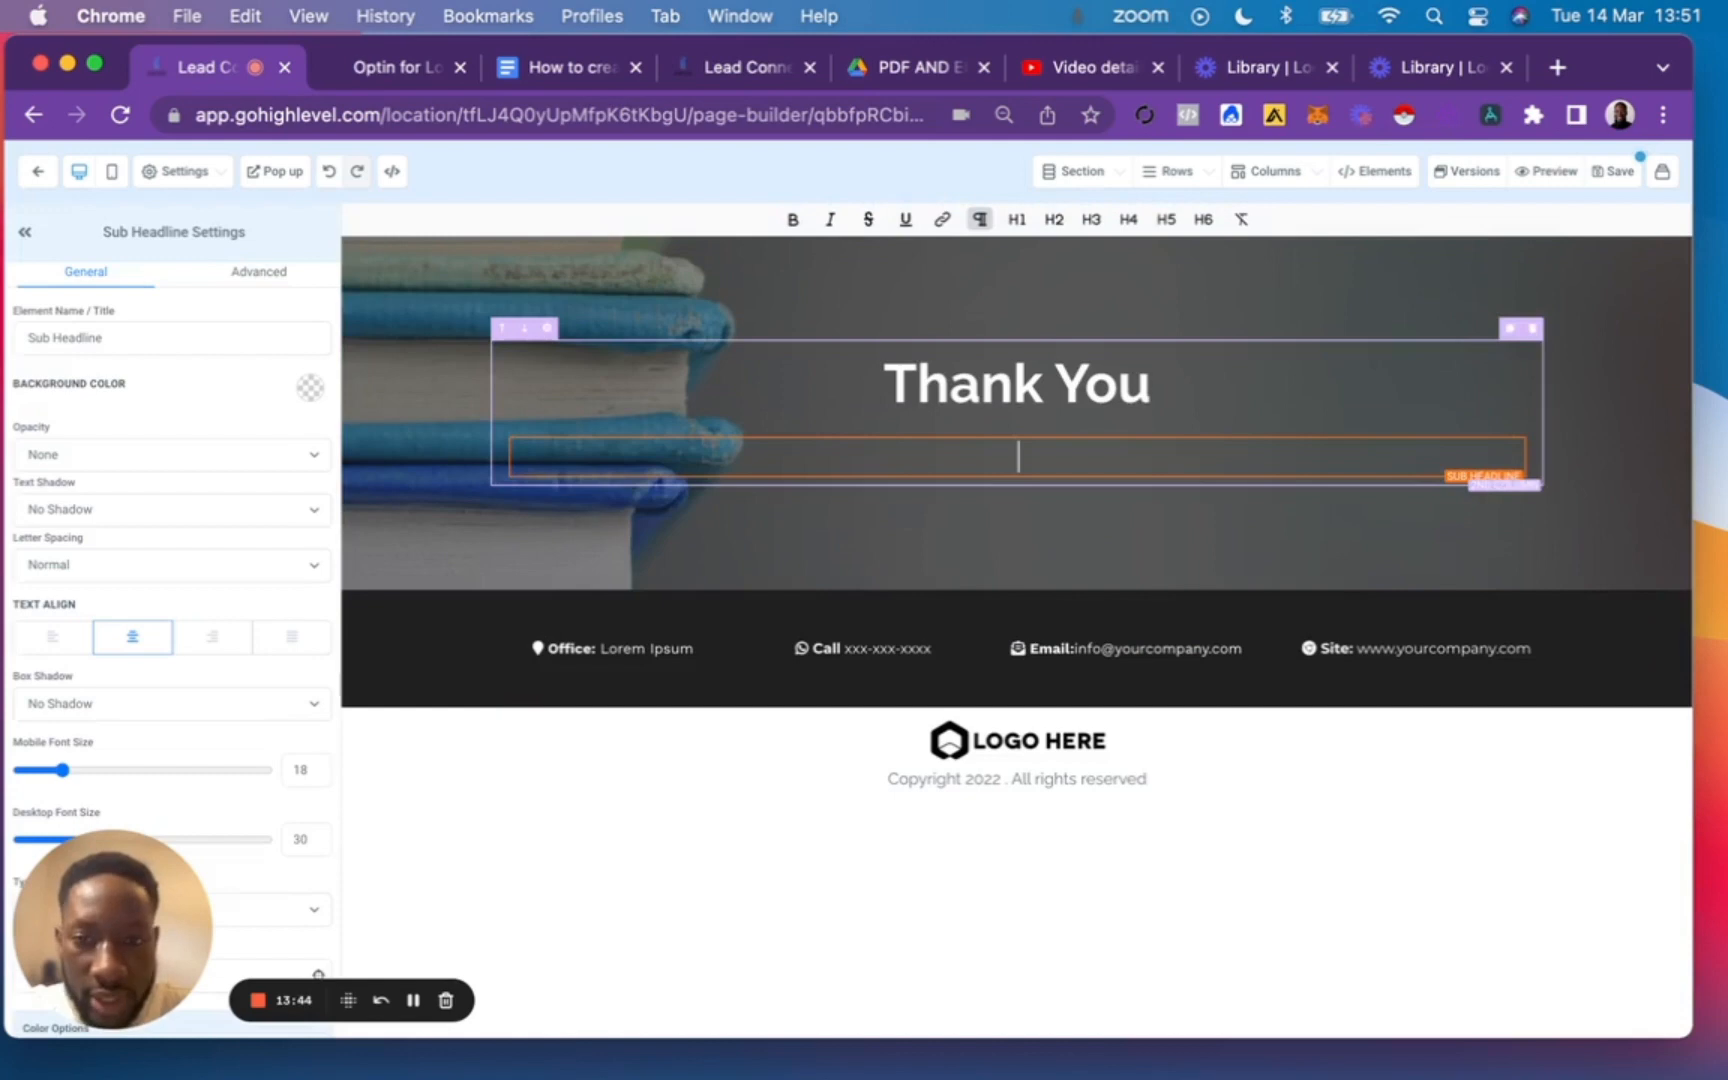
{"action": "left_click", "coordinate": [543, 72]}
{"action": "scroll", "coordinate": [630, 850], "scroll_direction": "down", "scroll_amount": 3}
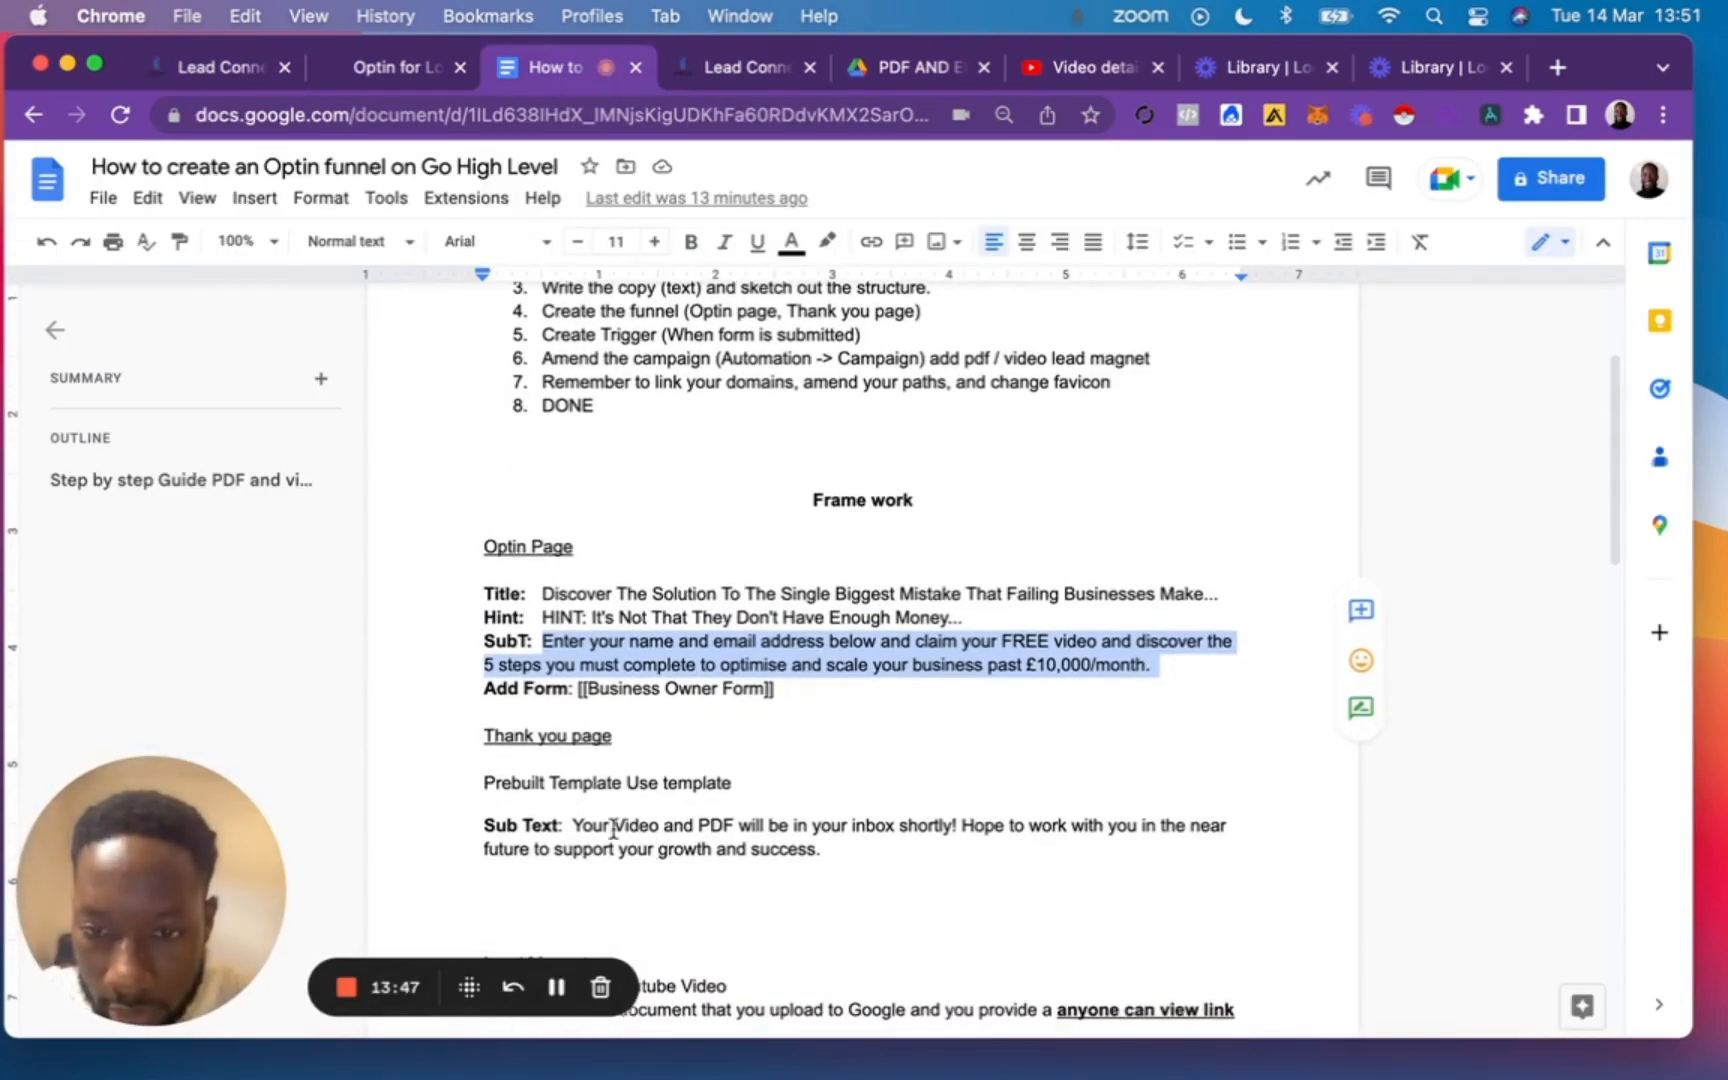
{"action": "left_click_drag", "start_coordinate": [570, 825], "coordinate": [811, 850]}
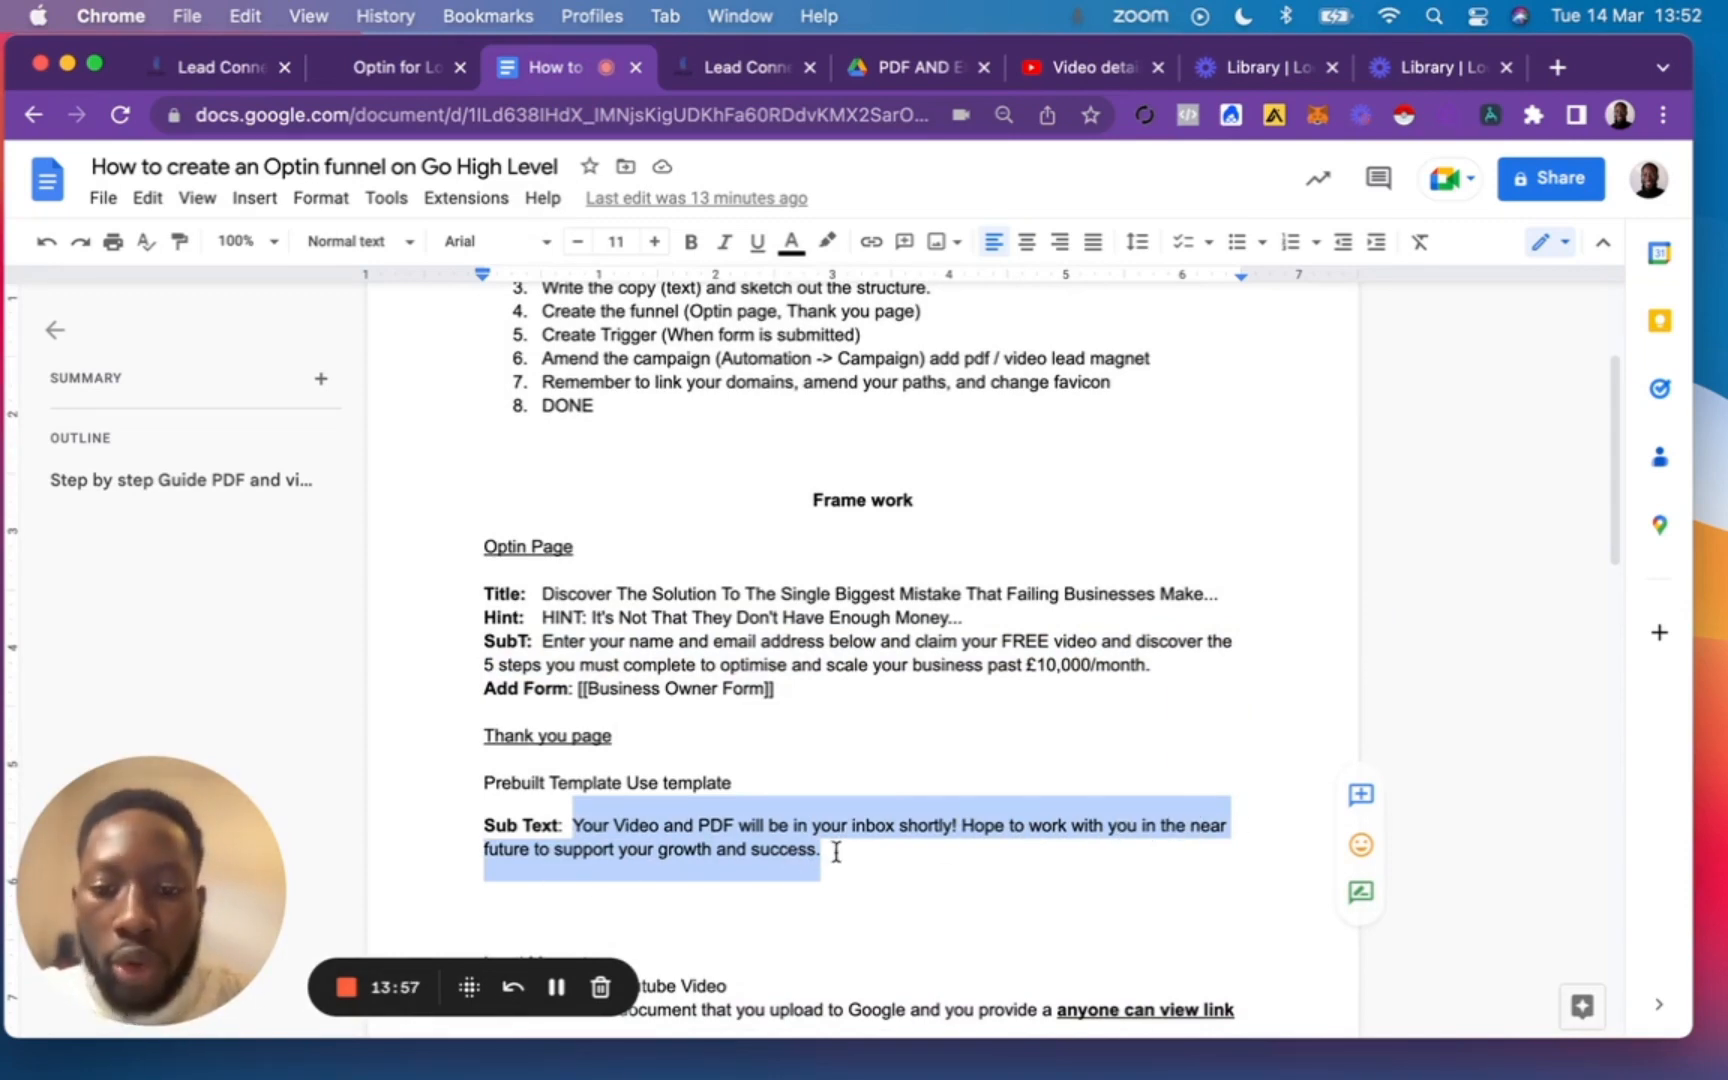
{"action": "left_click", "coordinate": [240, 67]}
{"action": "left_click", "coordinate": [1068, 457]}
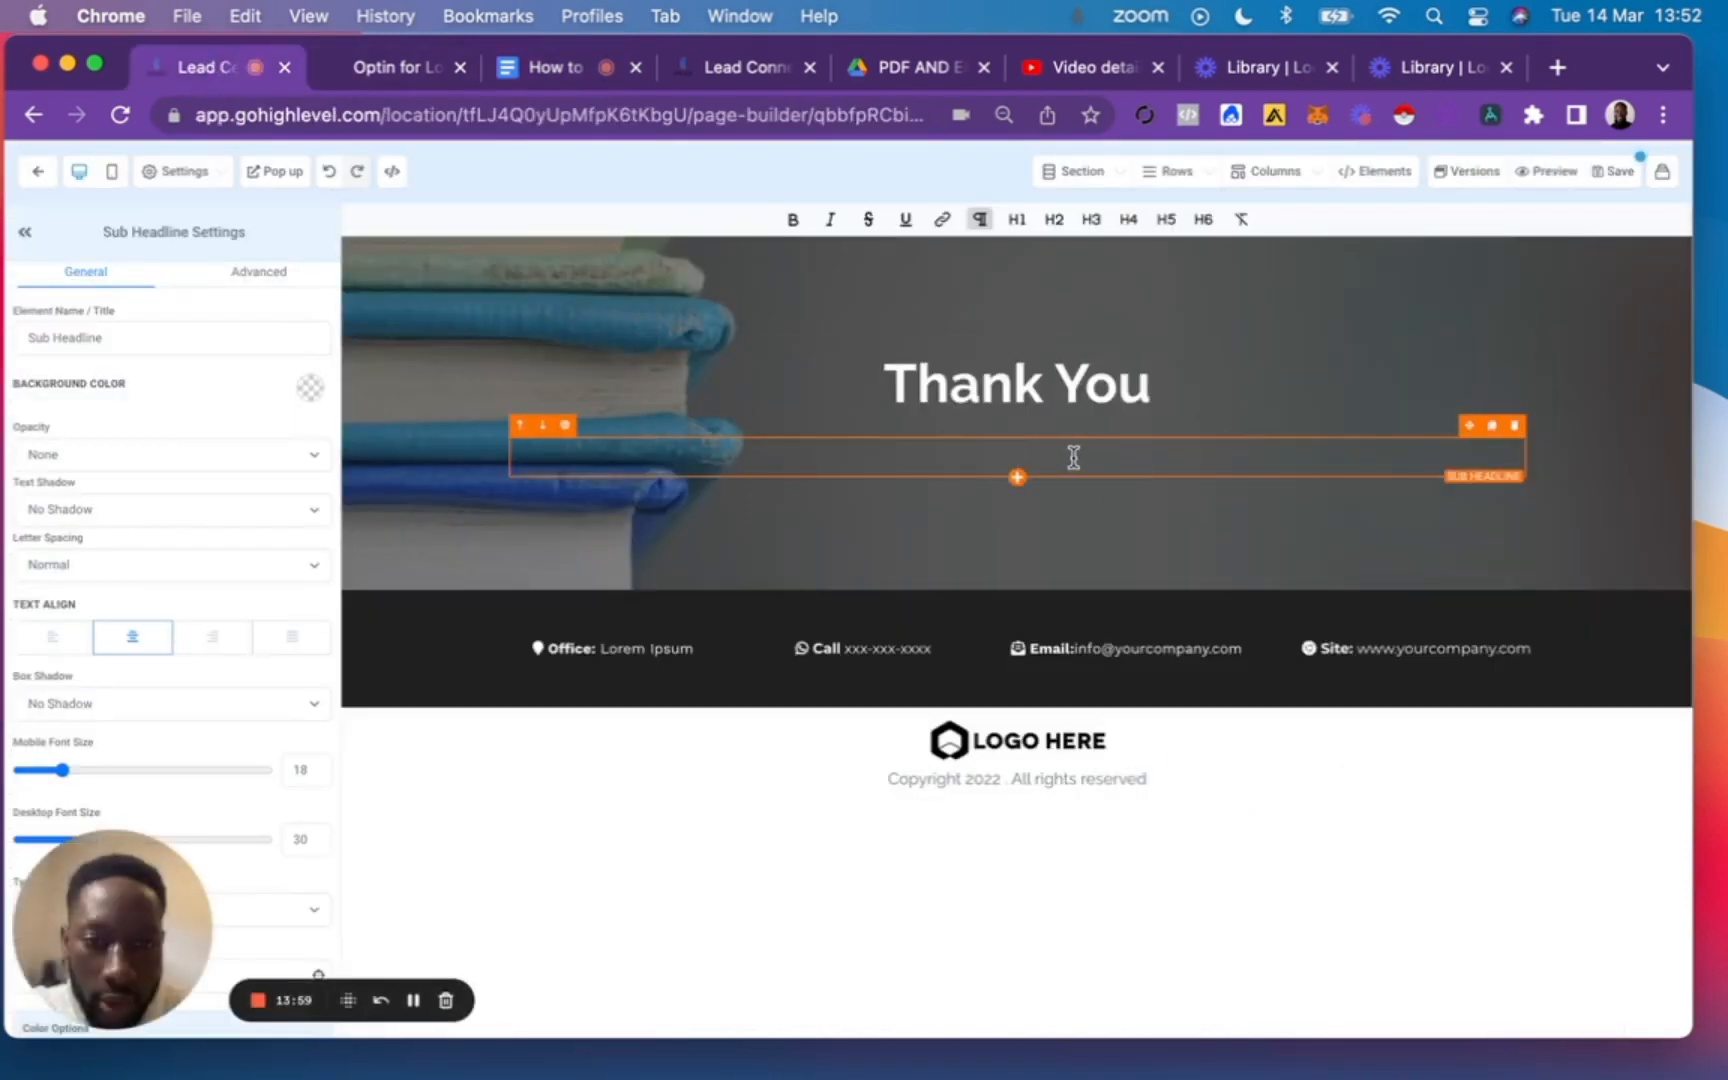
{"action": "type", "text": "Your Video and PDF will be in your inbox shortly! Hope to work with you in the near future to support your growth and success."}
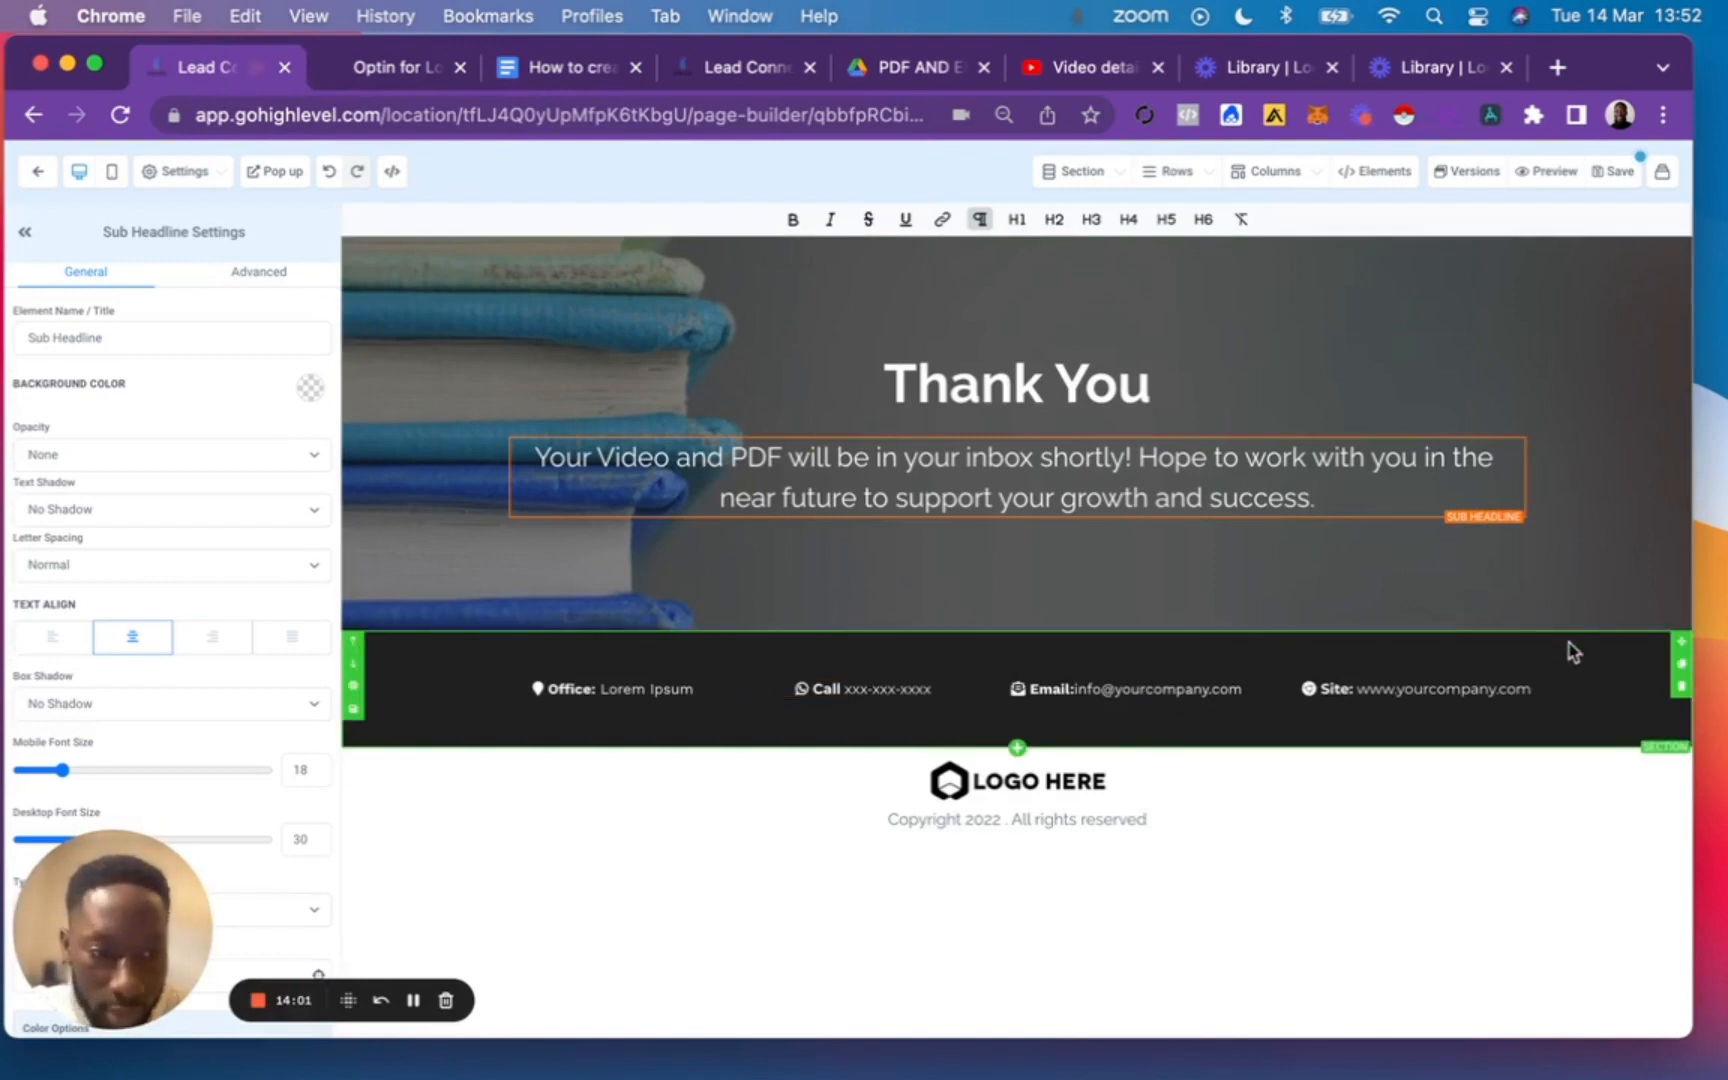
Delete the black contact details section, and replace the footer's placeholder logo with the black LCC logo from the media library.
{"action": "left_click", "coordinate": [1682, 687]}
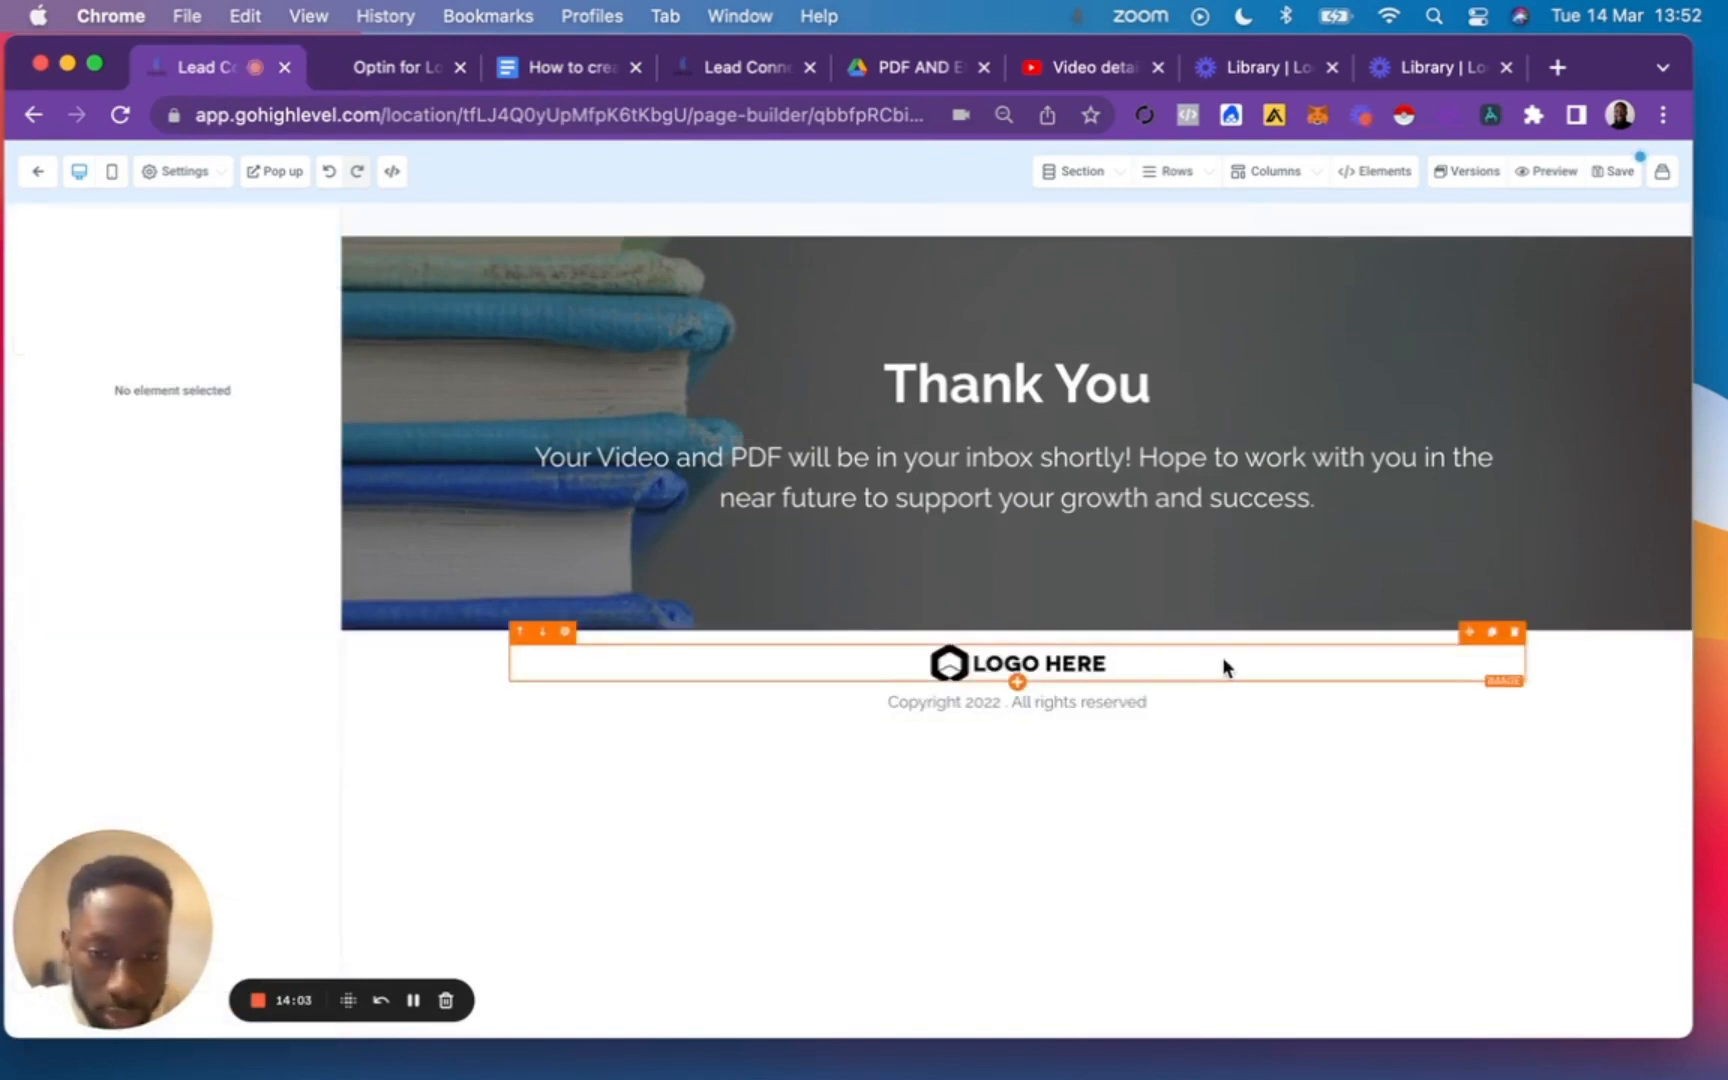
{"action": "left_click", "coordinate": [1005, 665]}
{"action": "scroll", "coordinate": [216, 714], "scroll_direction": "down", "scroll_amount": 10}
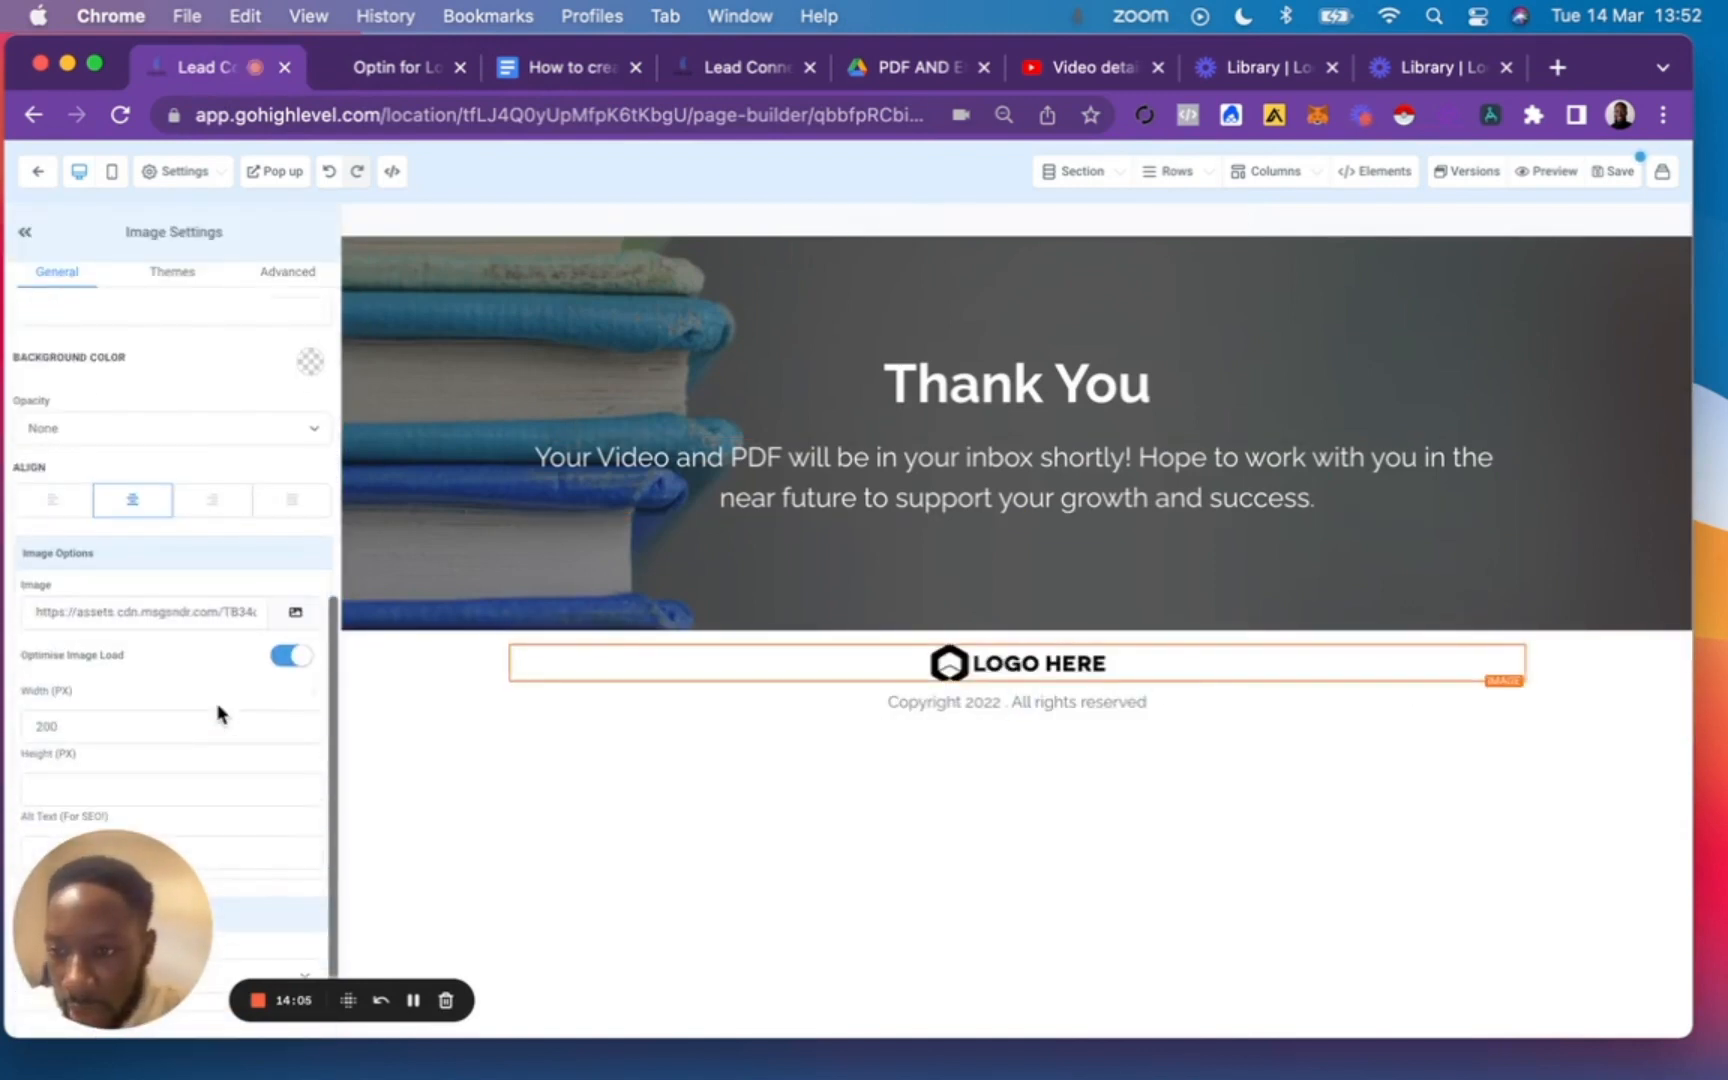
{"action": "left_click", "coordinate": [296, 611]}
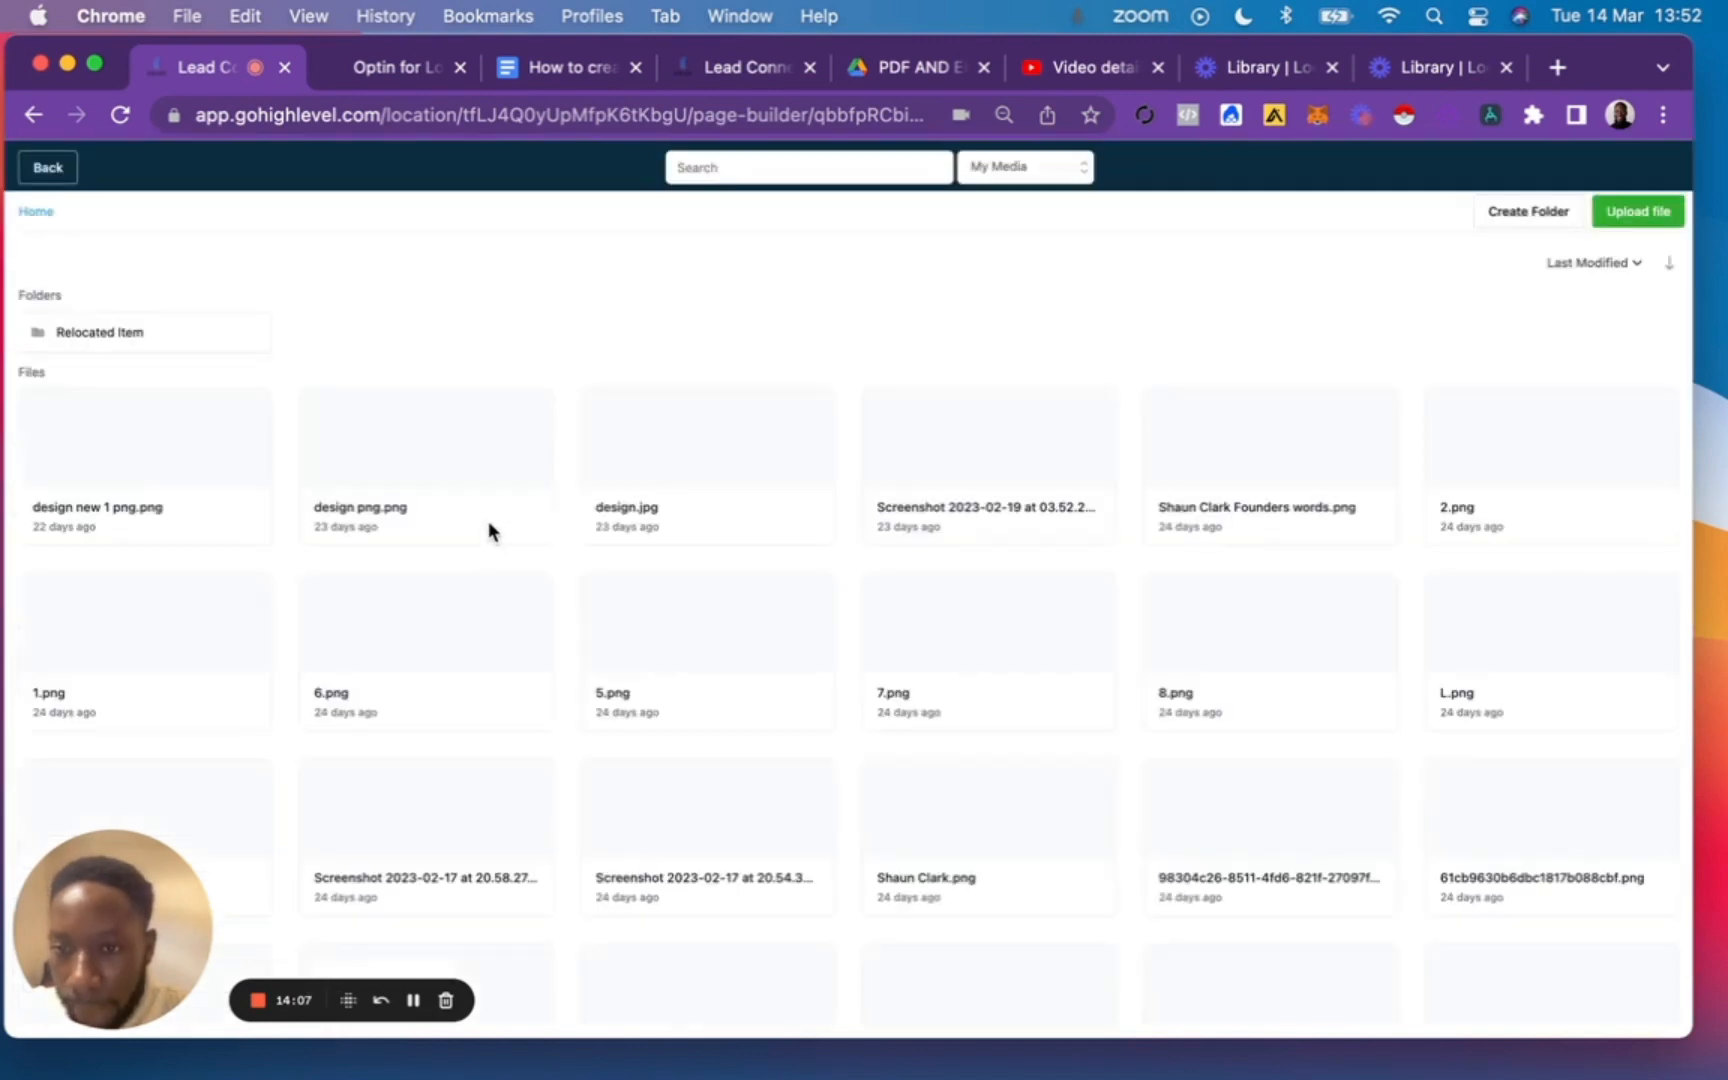
{"action": "left_click", "coordinate": [708, 643]}
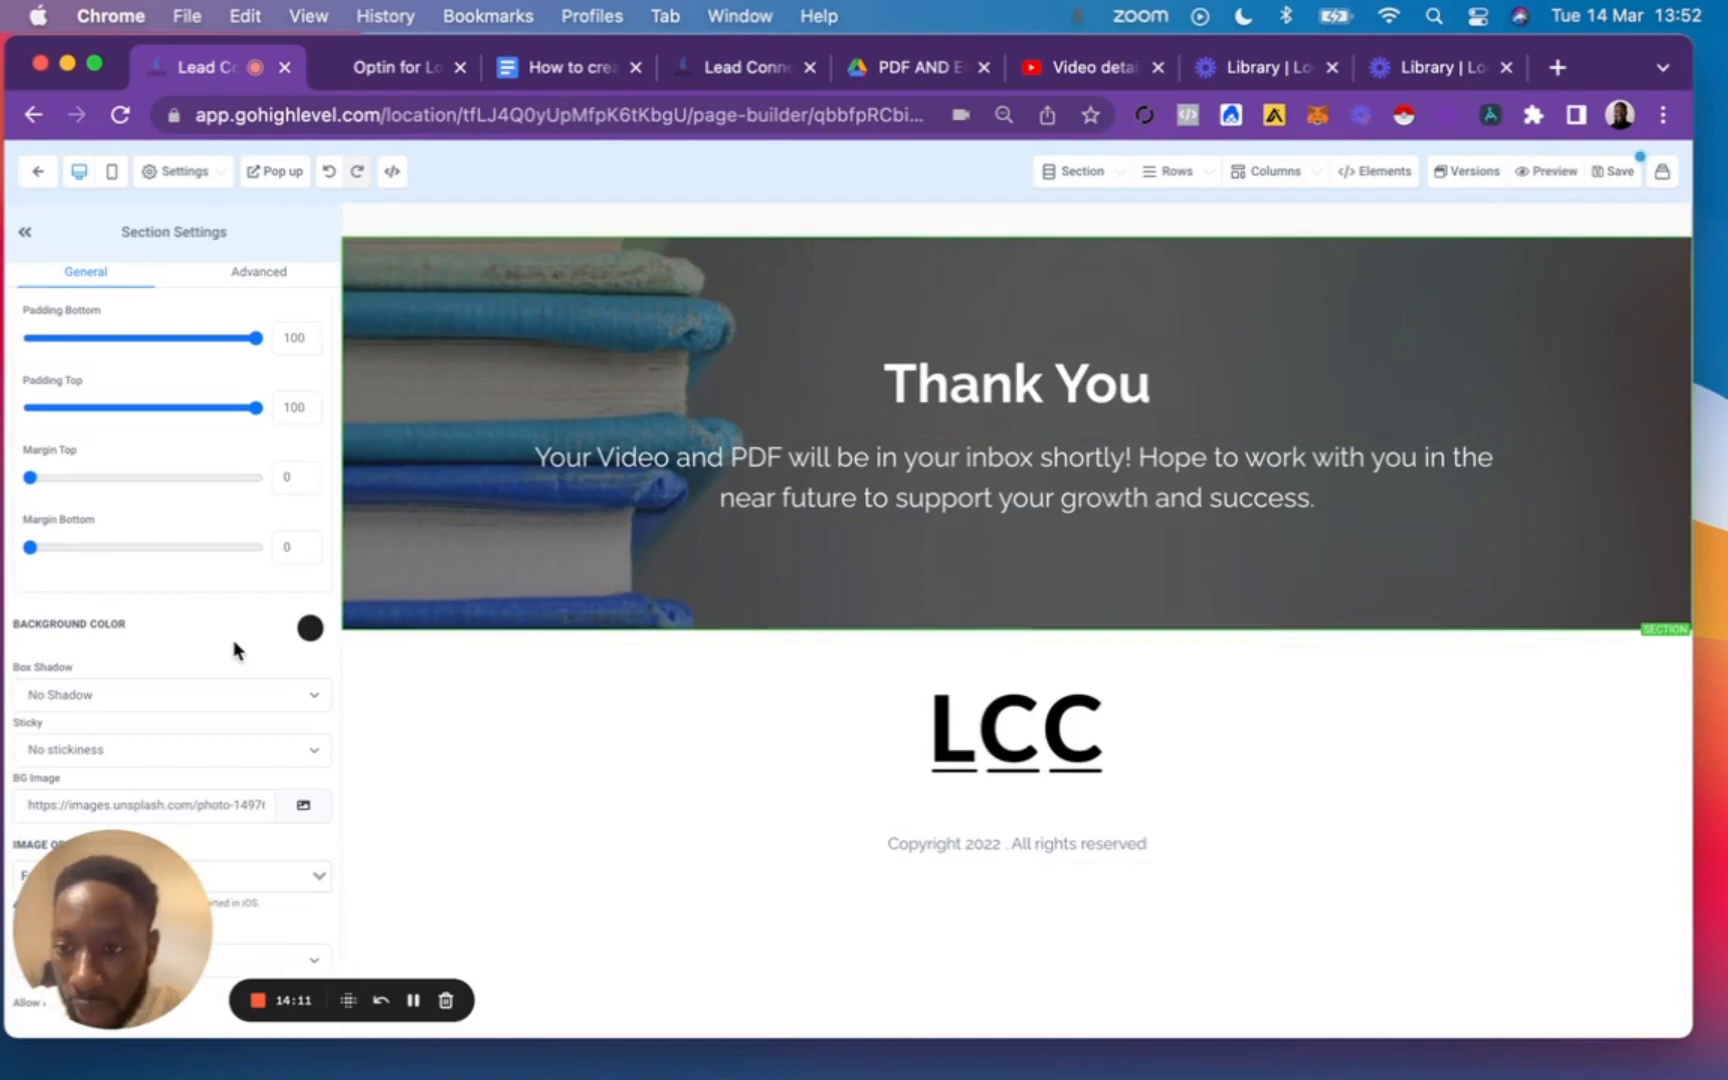
Remove the books background image from the Thank You section and make the section's background colour transparent.
{"action": "left_click", "coordinate": [304, 809]}
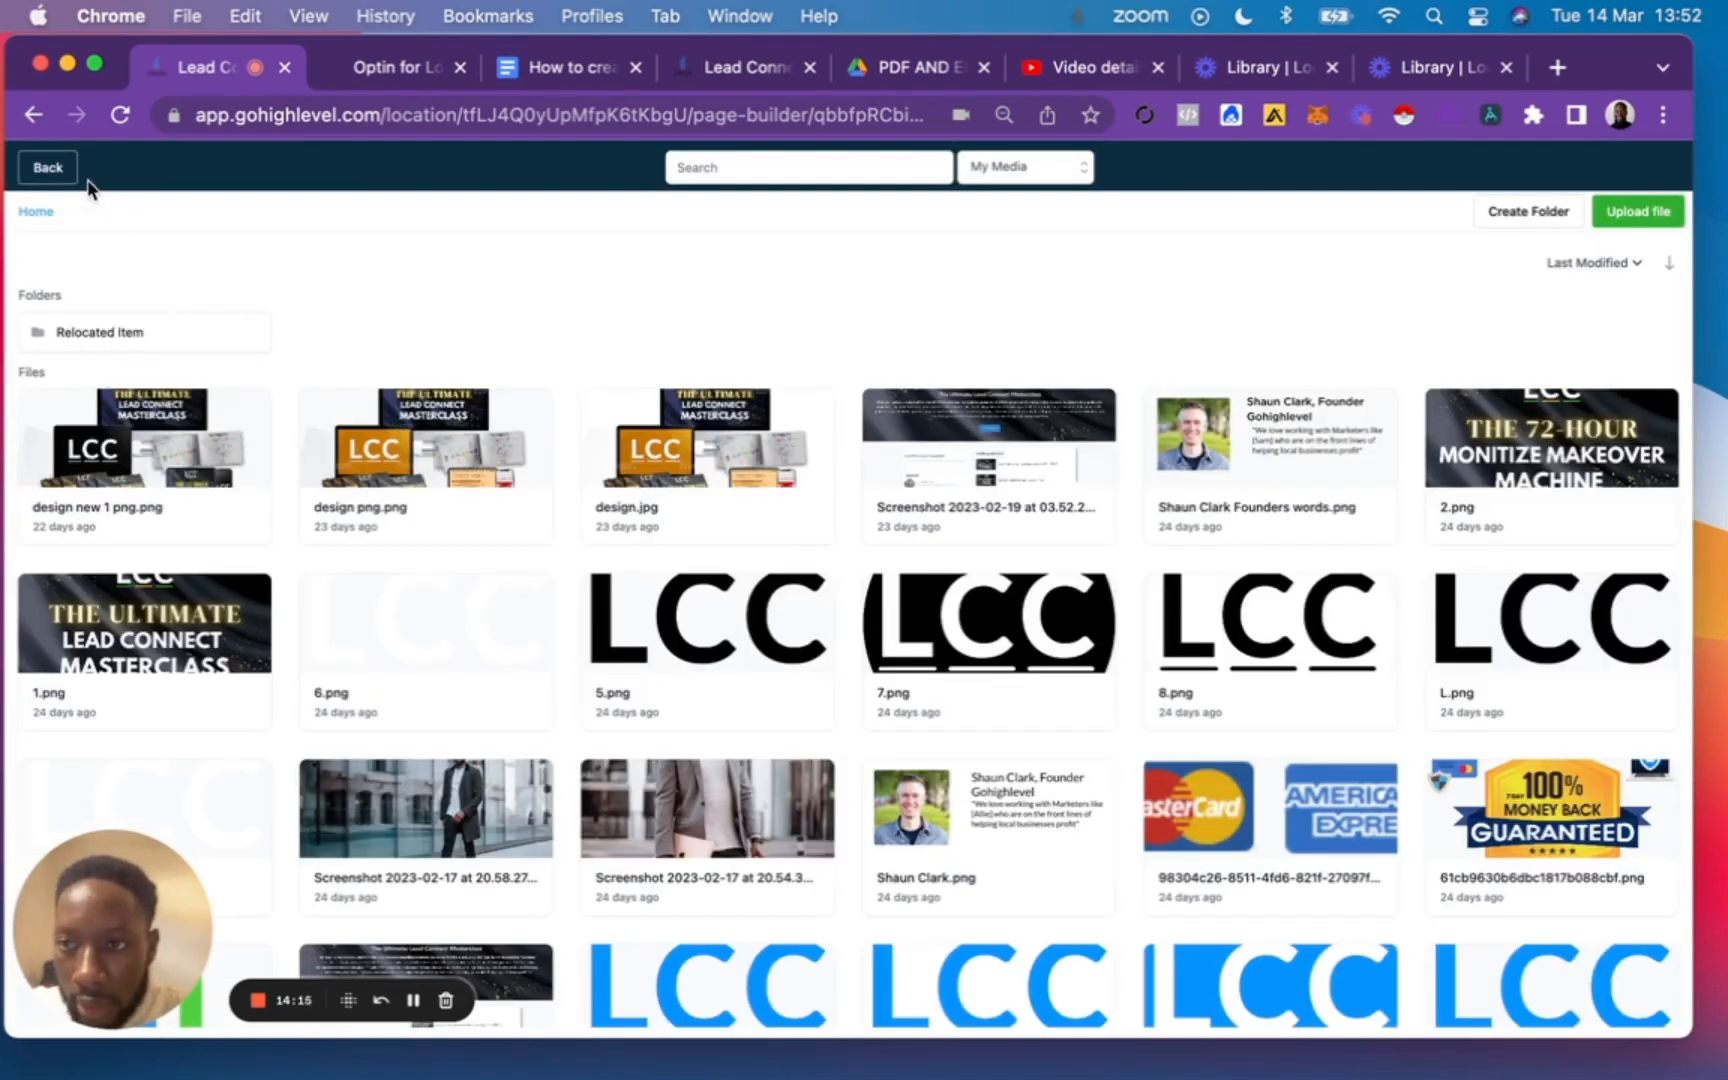
{"action": "left_click", "coordinate": [46, 170]}
{"action": "left_click", "coordinate": [222, 810]}
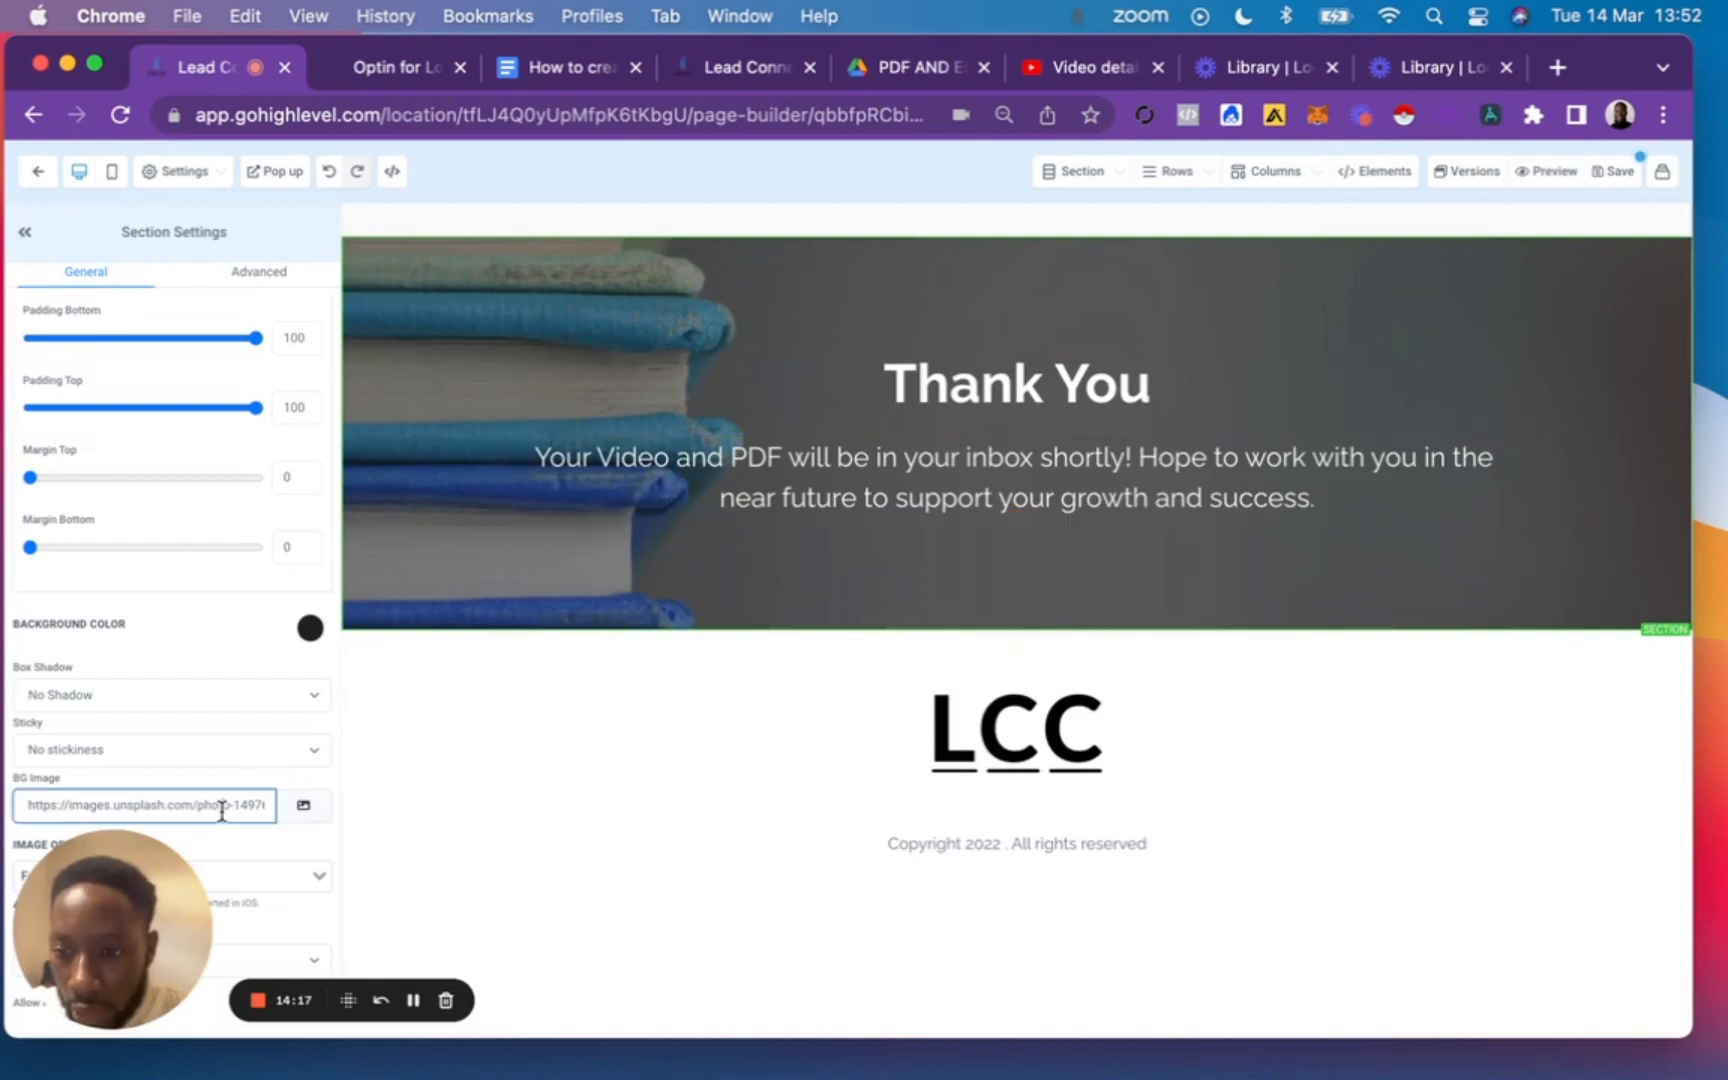
{"action": "key", "text": "super+a"}
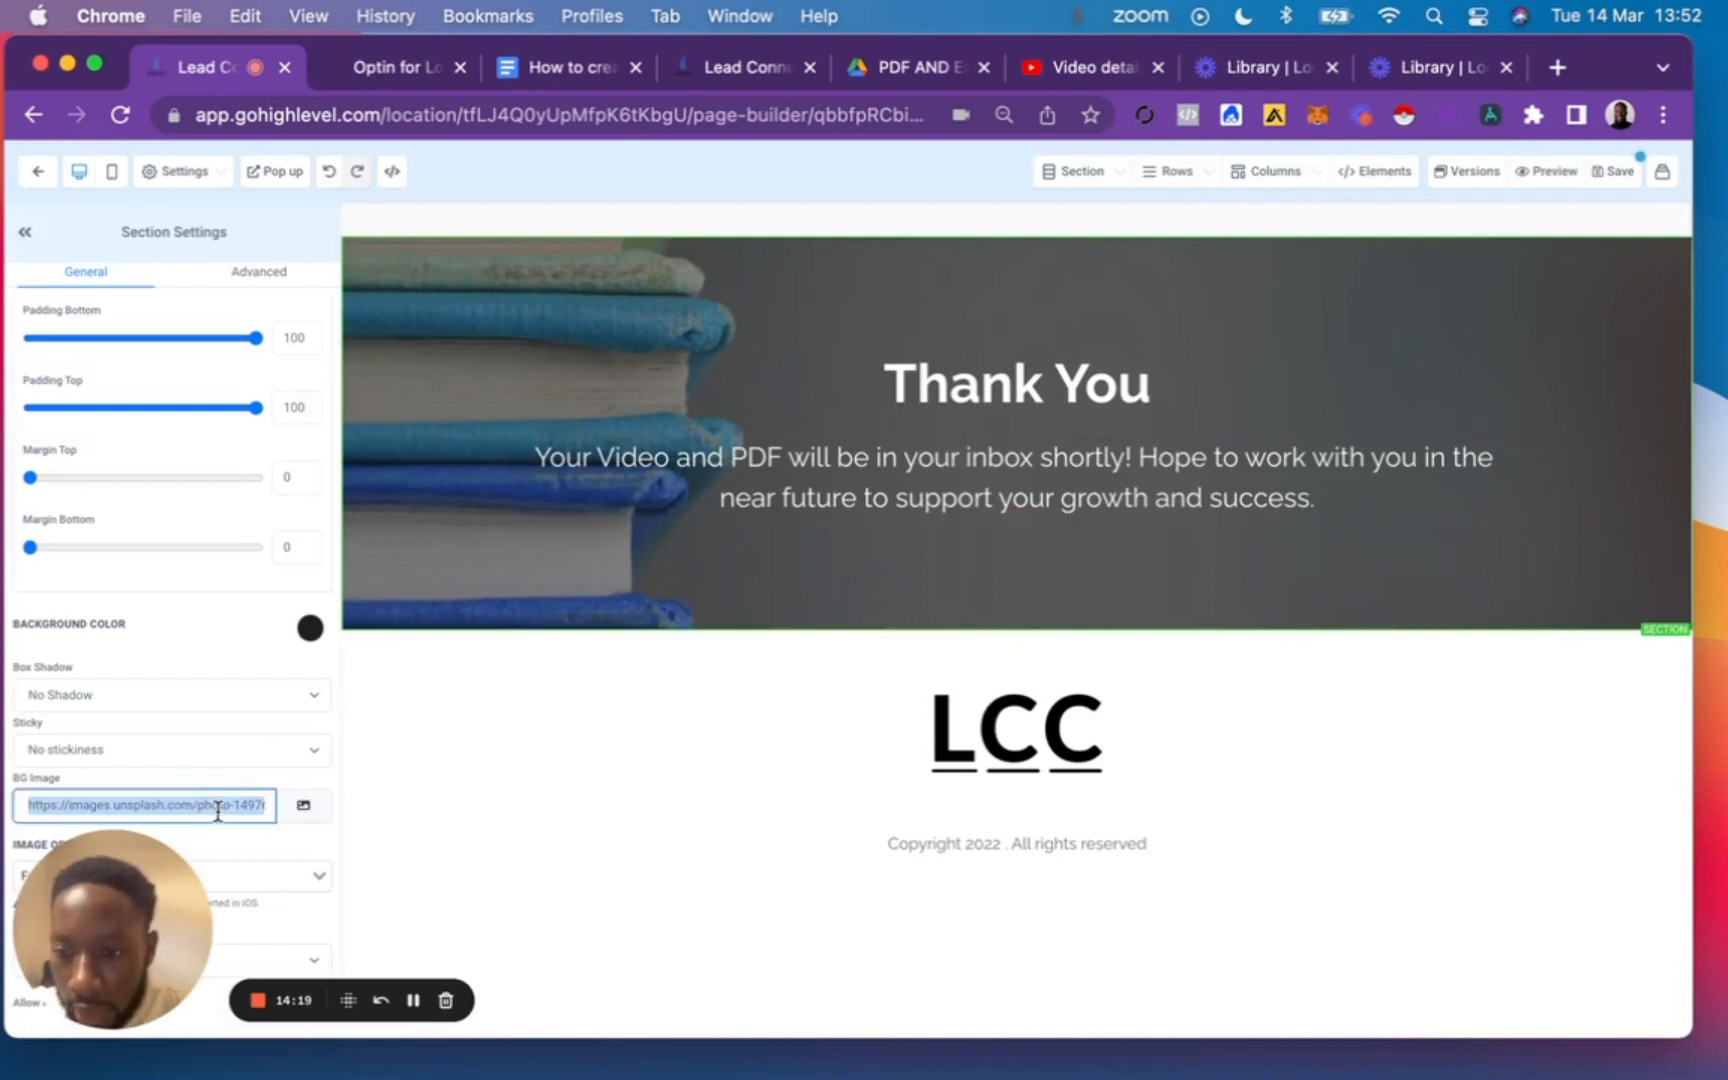
{"action": "key", "text": "BackSpace"}
{"action": "left_click", "coordinate": [311, 785]}
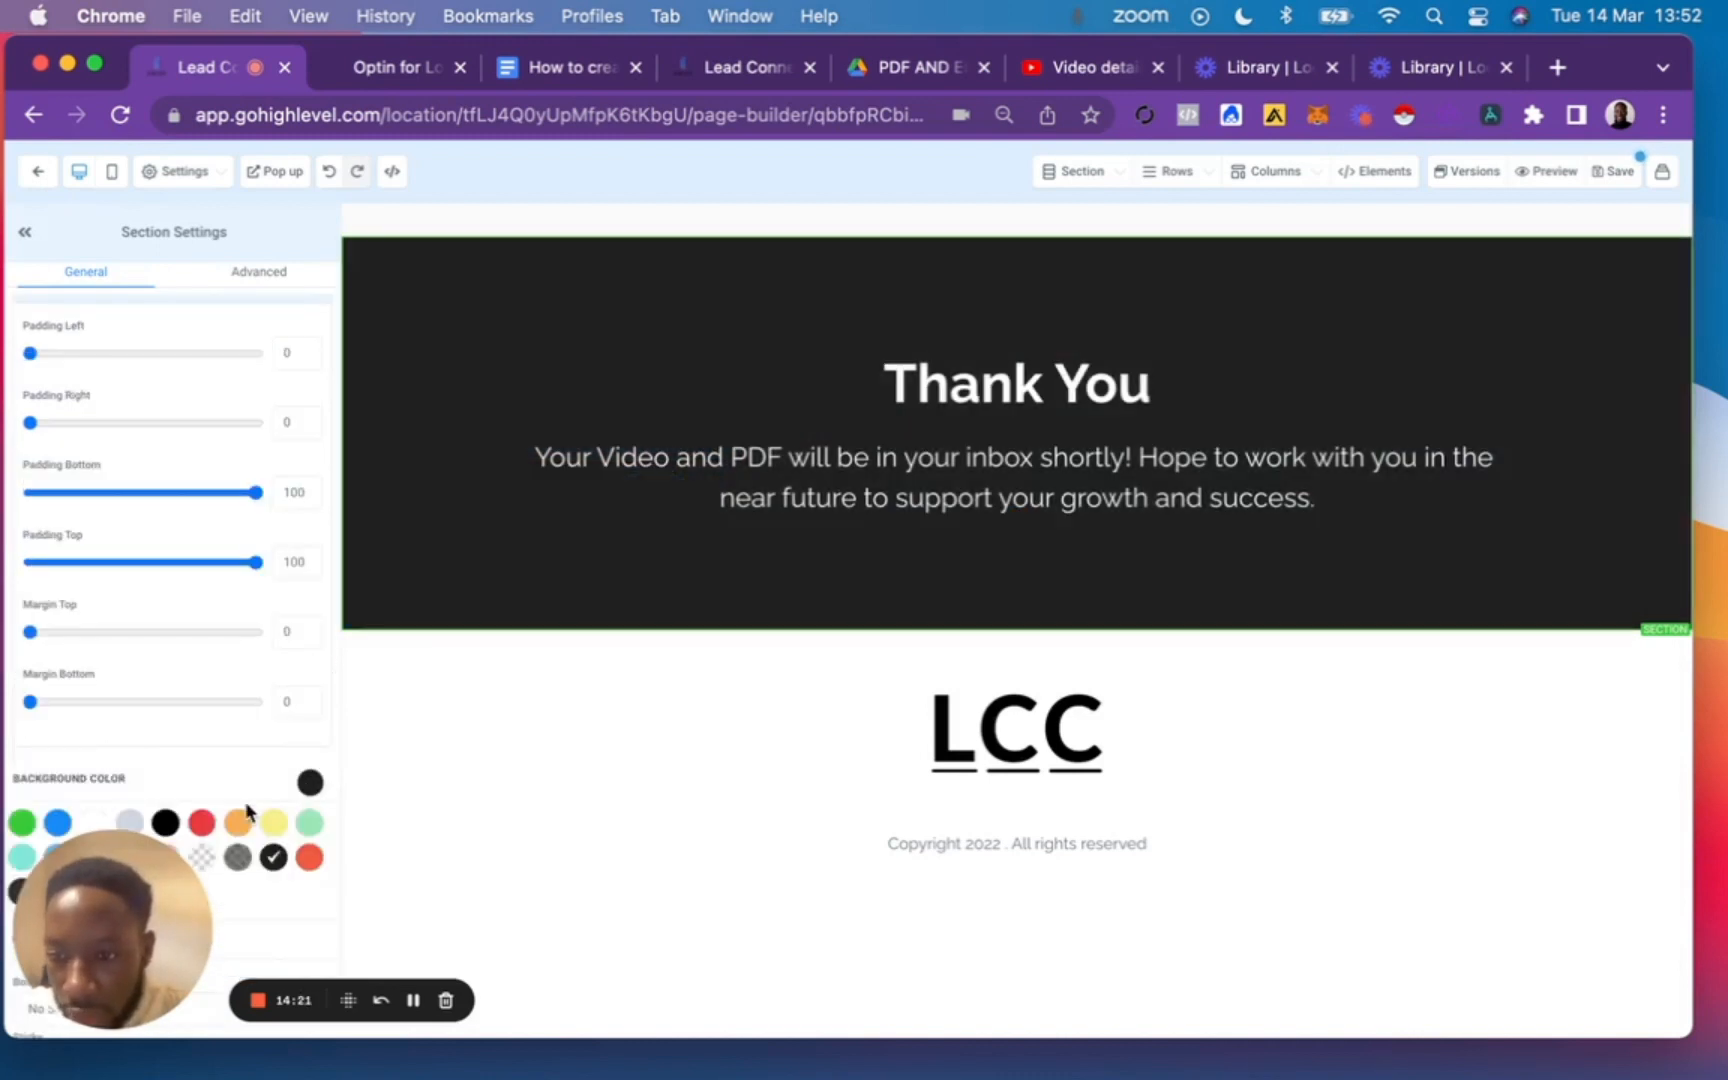
{"action": "scroll", "coordinate": [250, 790], "scroll_direction": "down", "scroll_amount": 2}
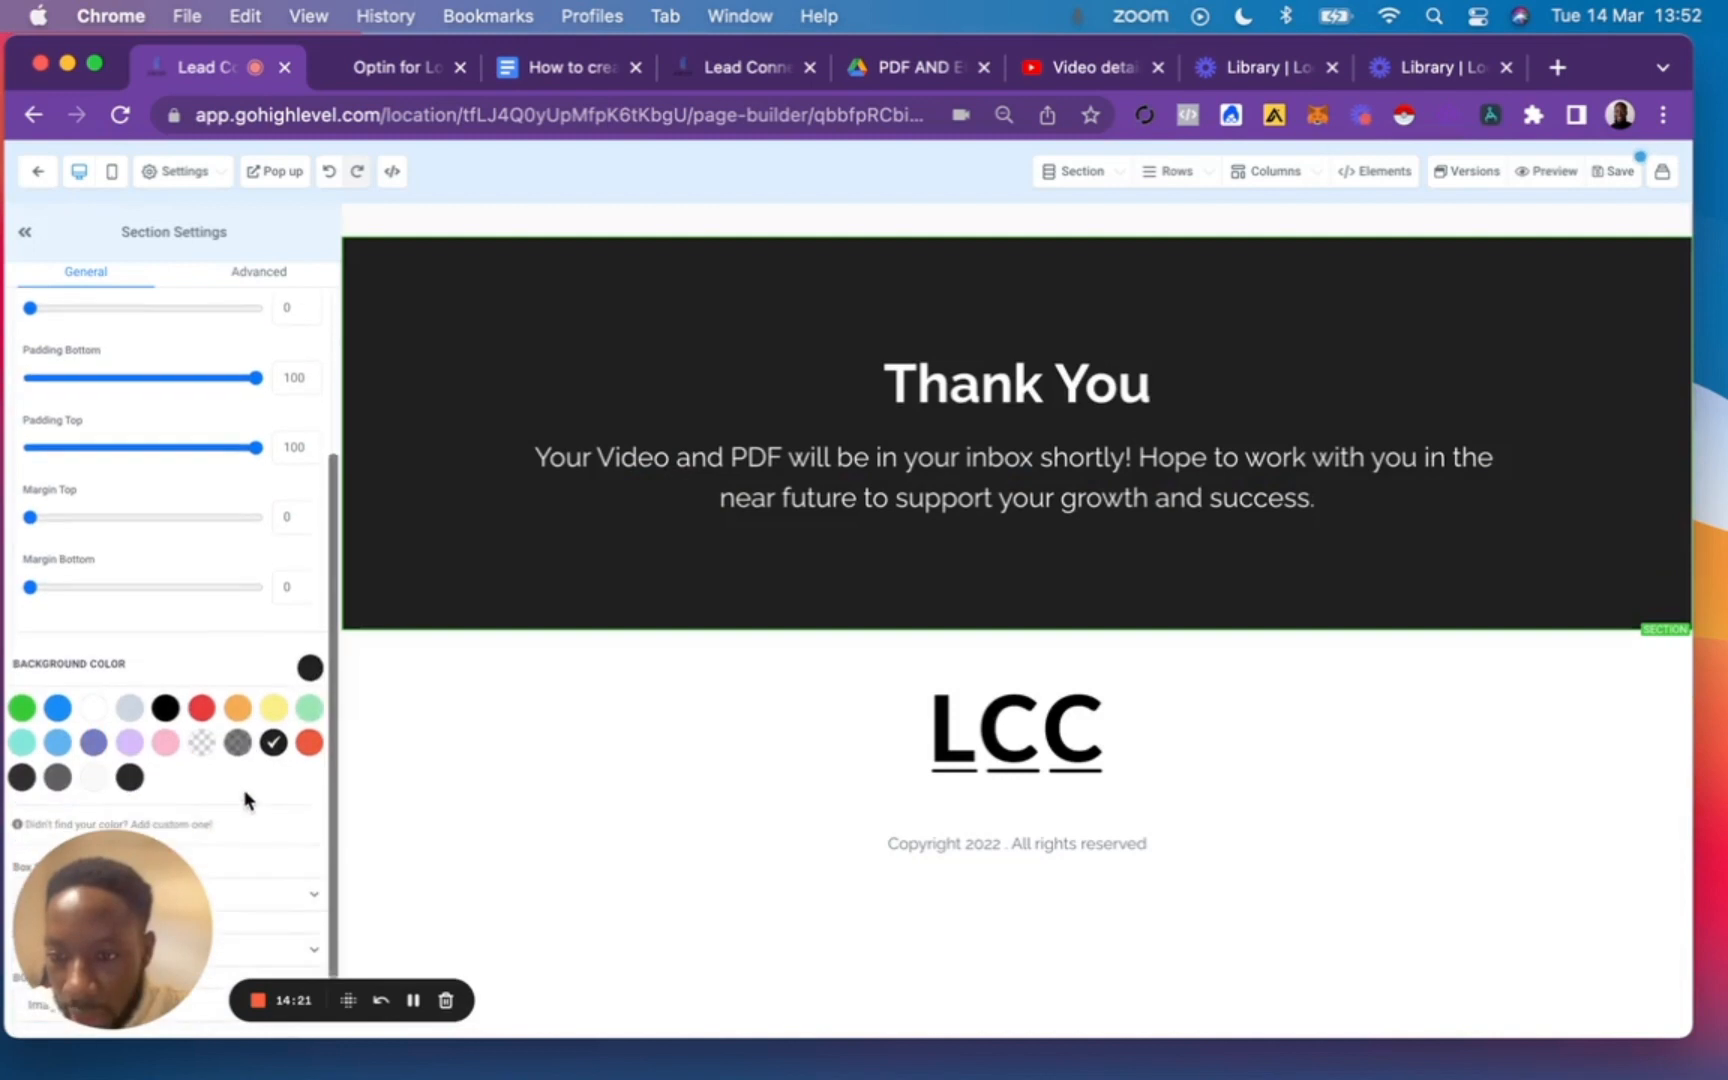
{"action": "left_click", "coordinate": [201, 744]}
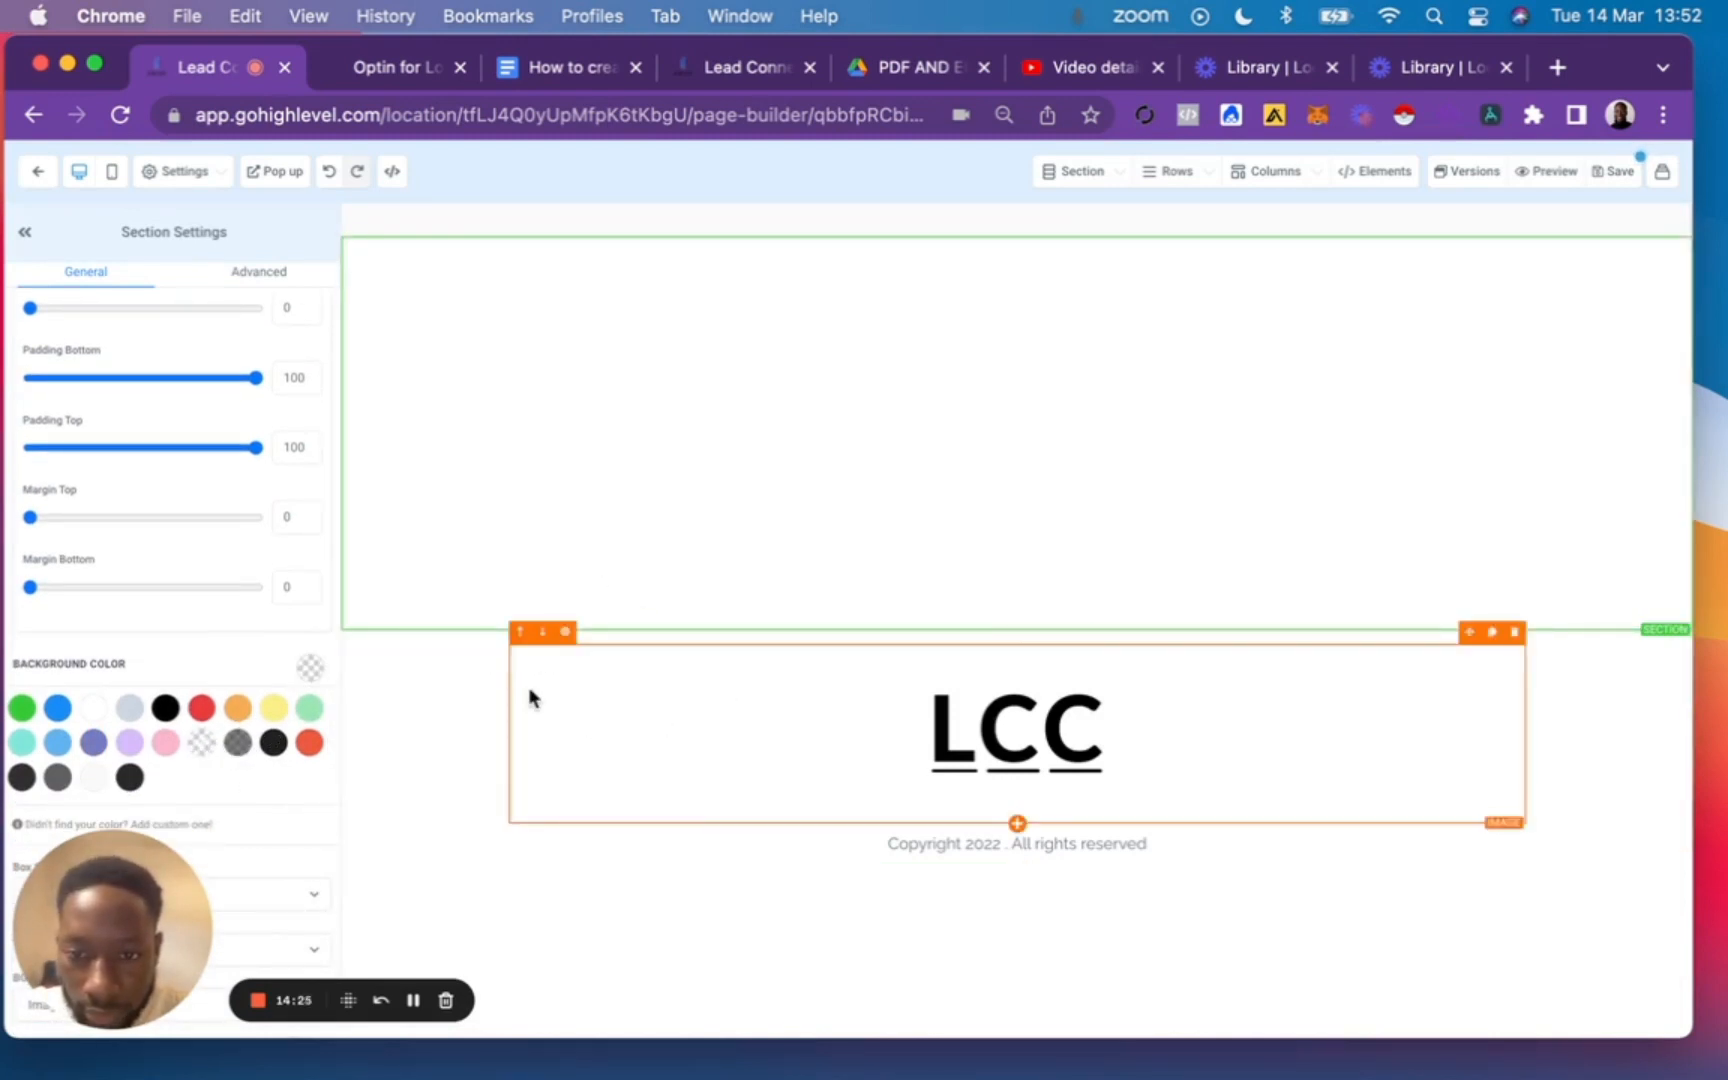
Set the page background to the media library photo of the man in a dark coat, with the image option Fill 100% Width.
{"action": "left_click", "coordinate": [181, 173]}
{"action": "left_click", "coordinate": [73, 312]}
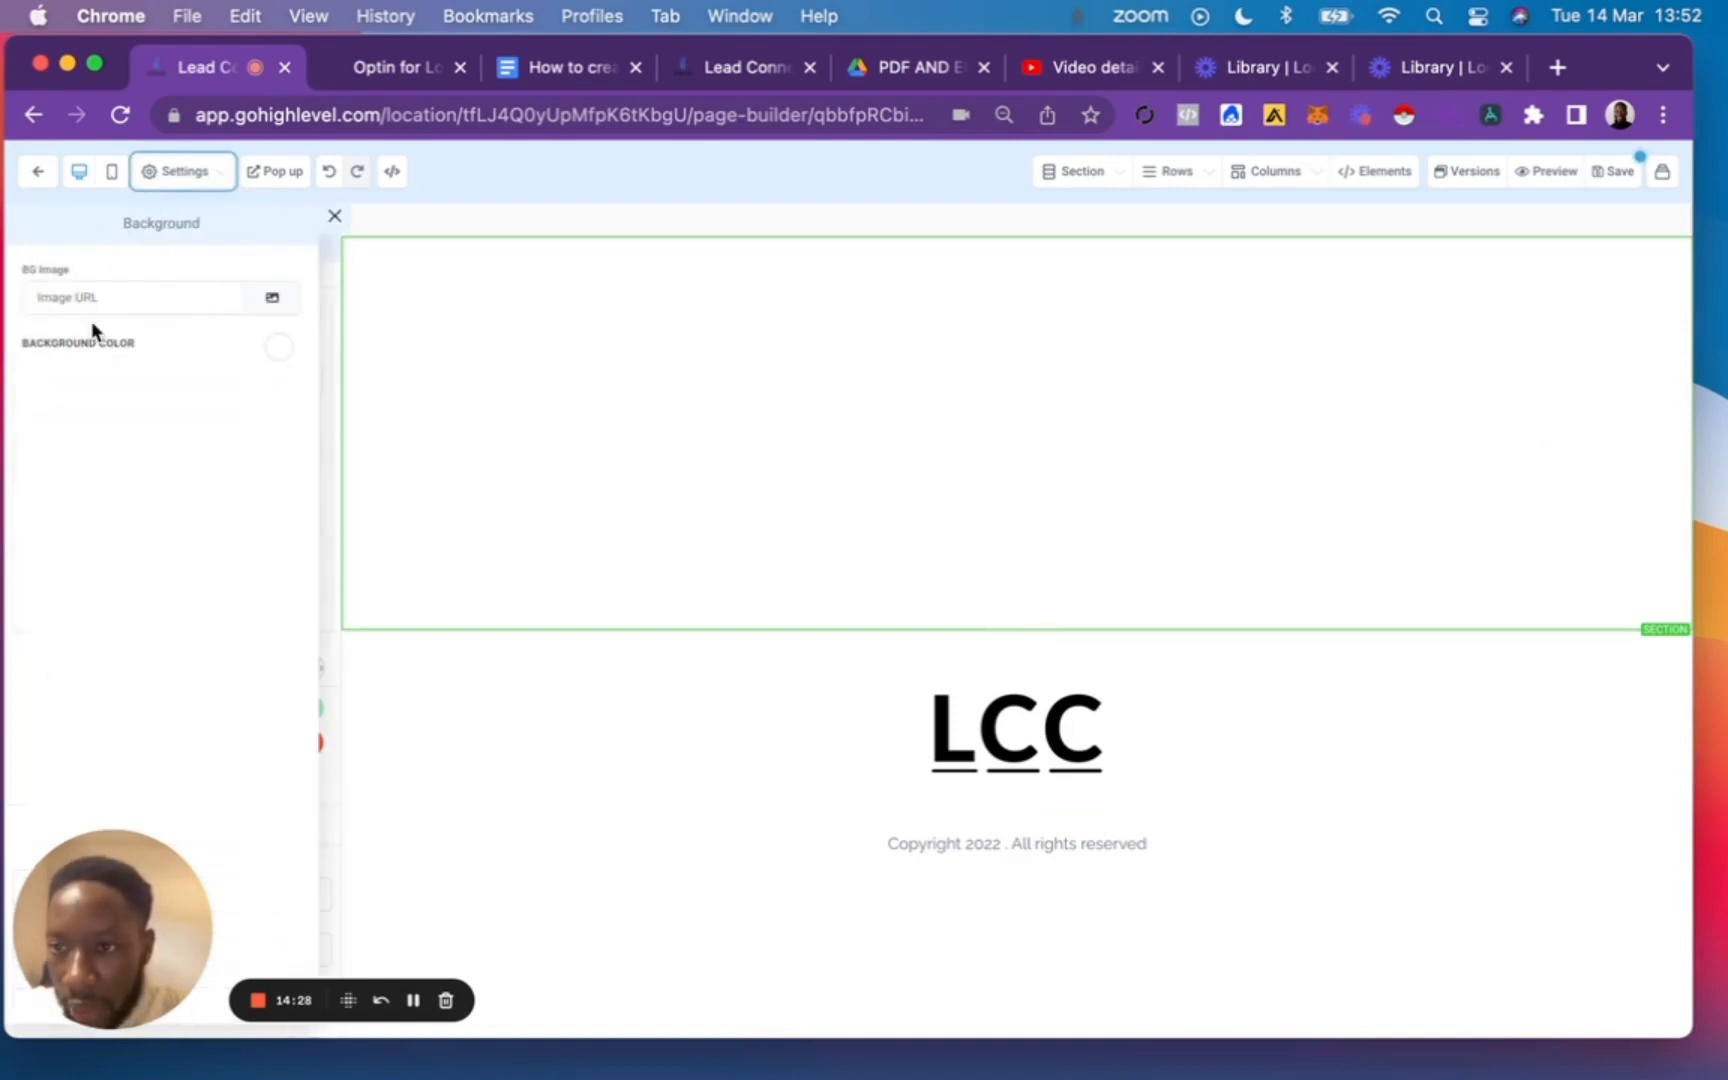
{"action": "left_click", "coordinate": [153, 305]}
{"action": "left_click", "coordinate": [272, 297]}
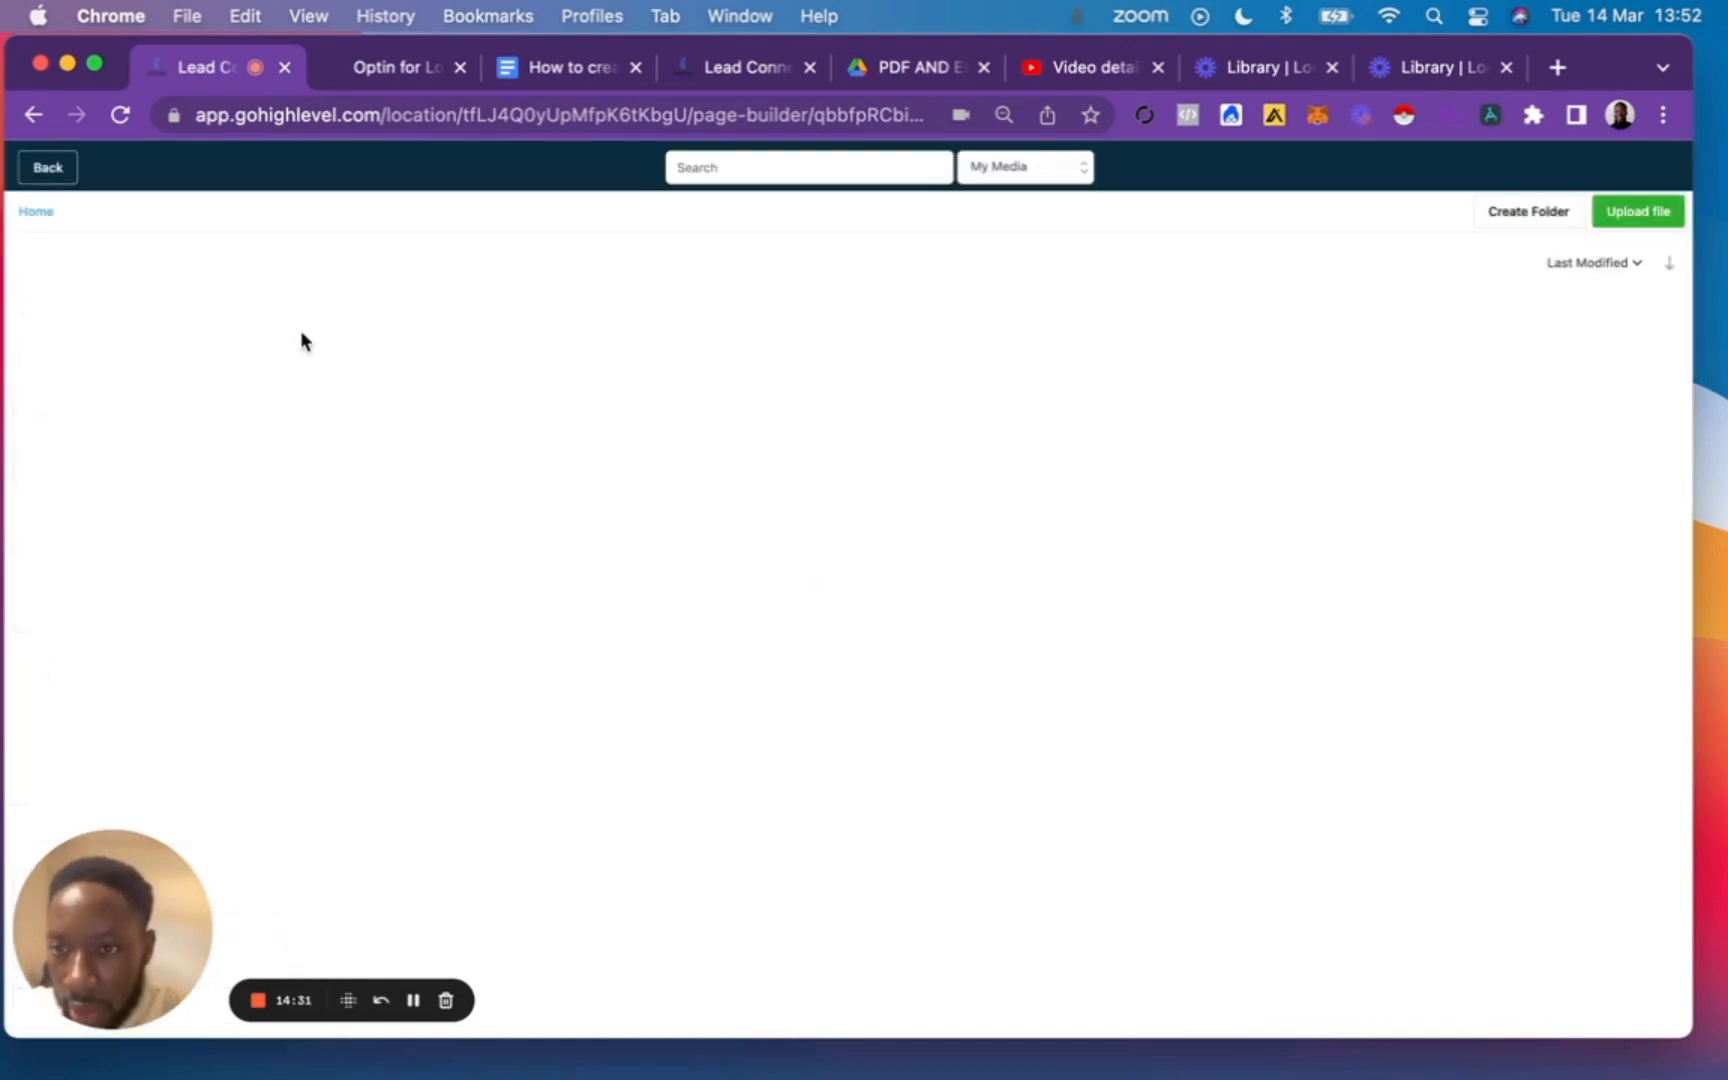
{"action": "left_click", "coordinate": [452, 815]}
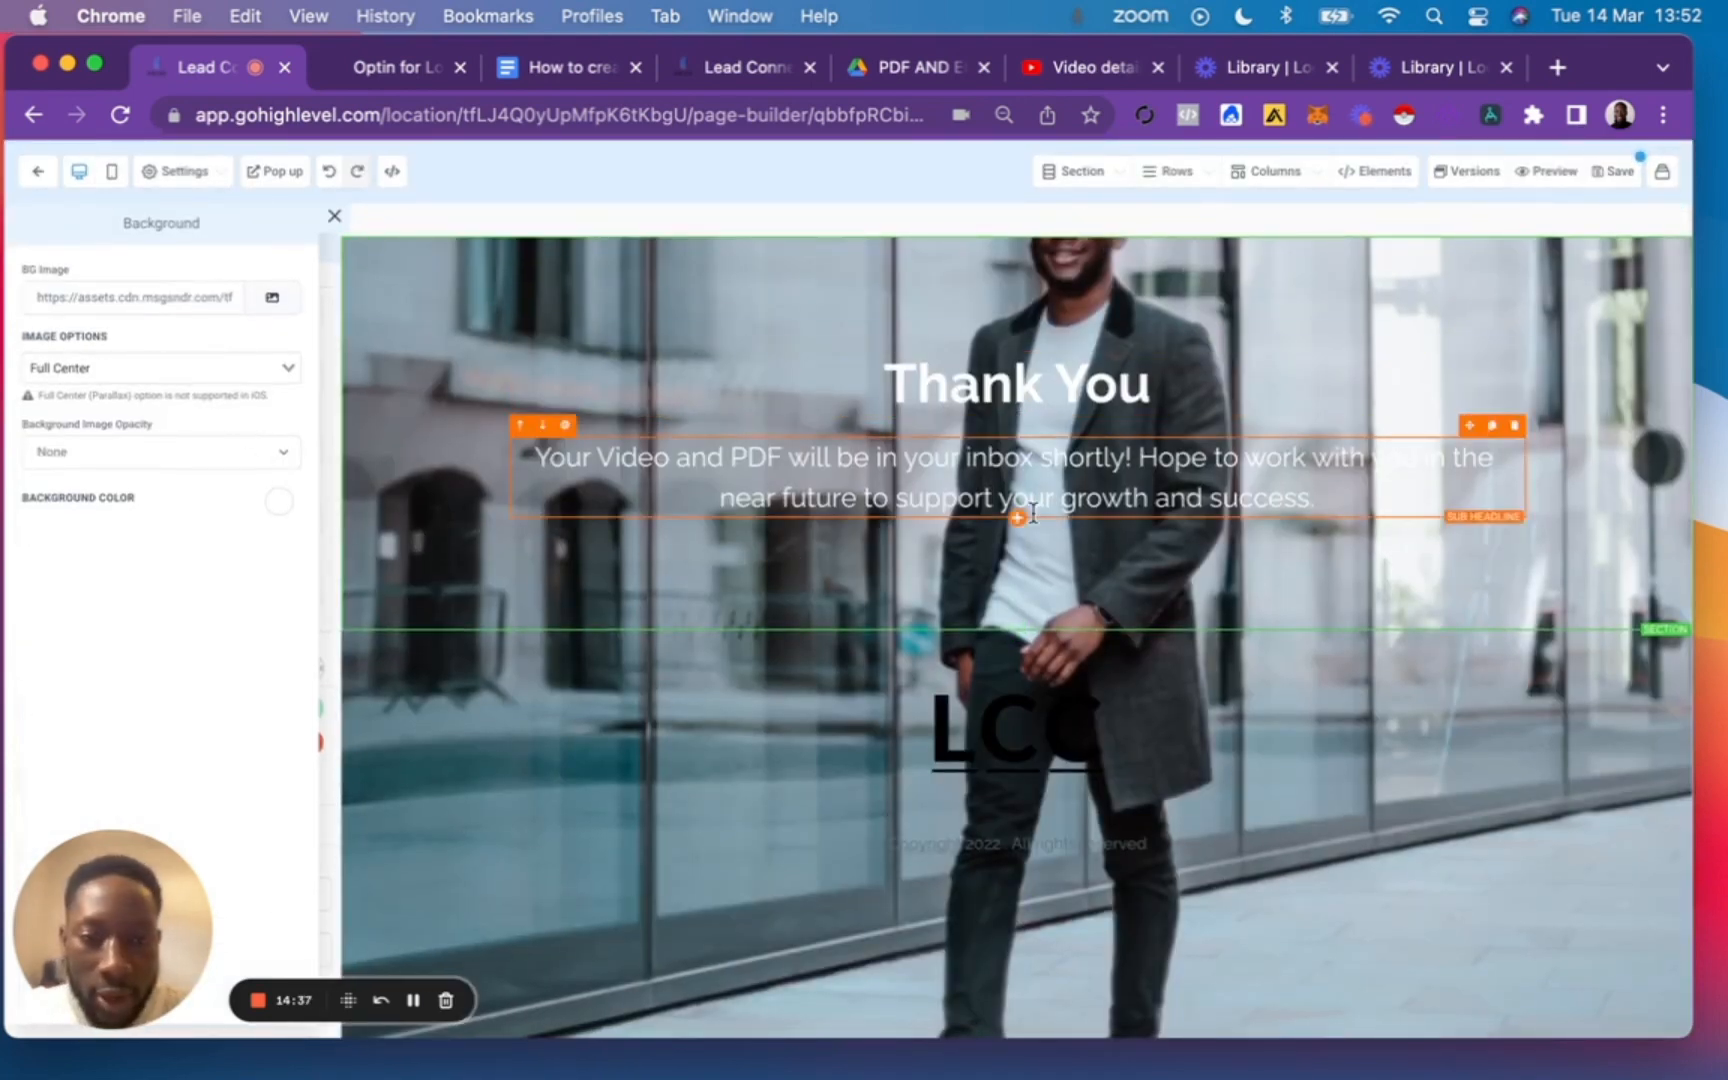
{"action": "left_click", "coordinate": [115, 368]}
{"action": "left_click", "coordinate": [110, 426]}
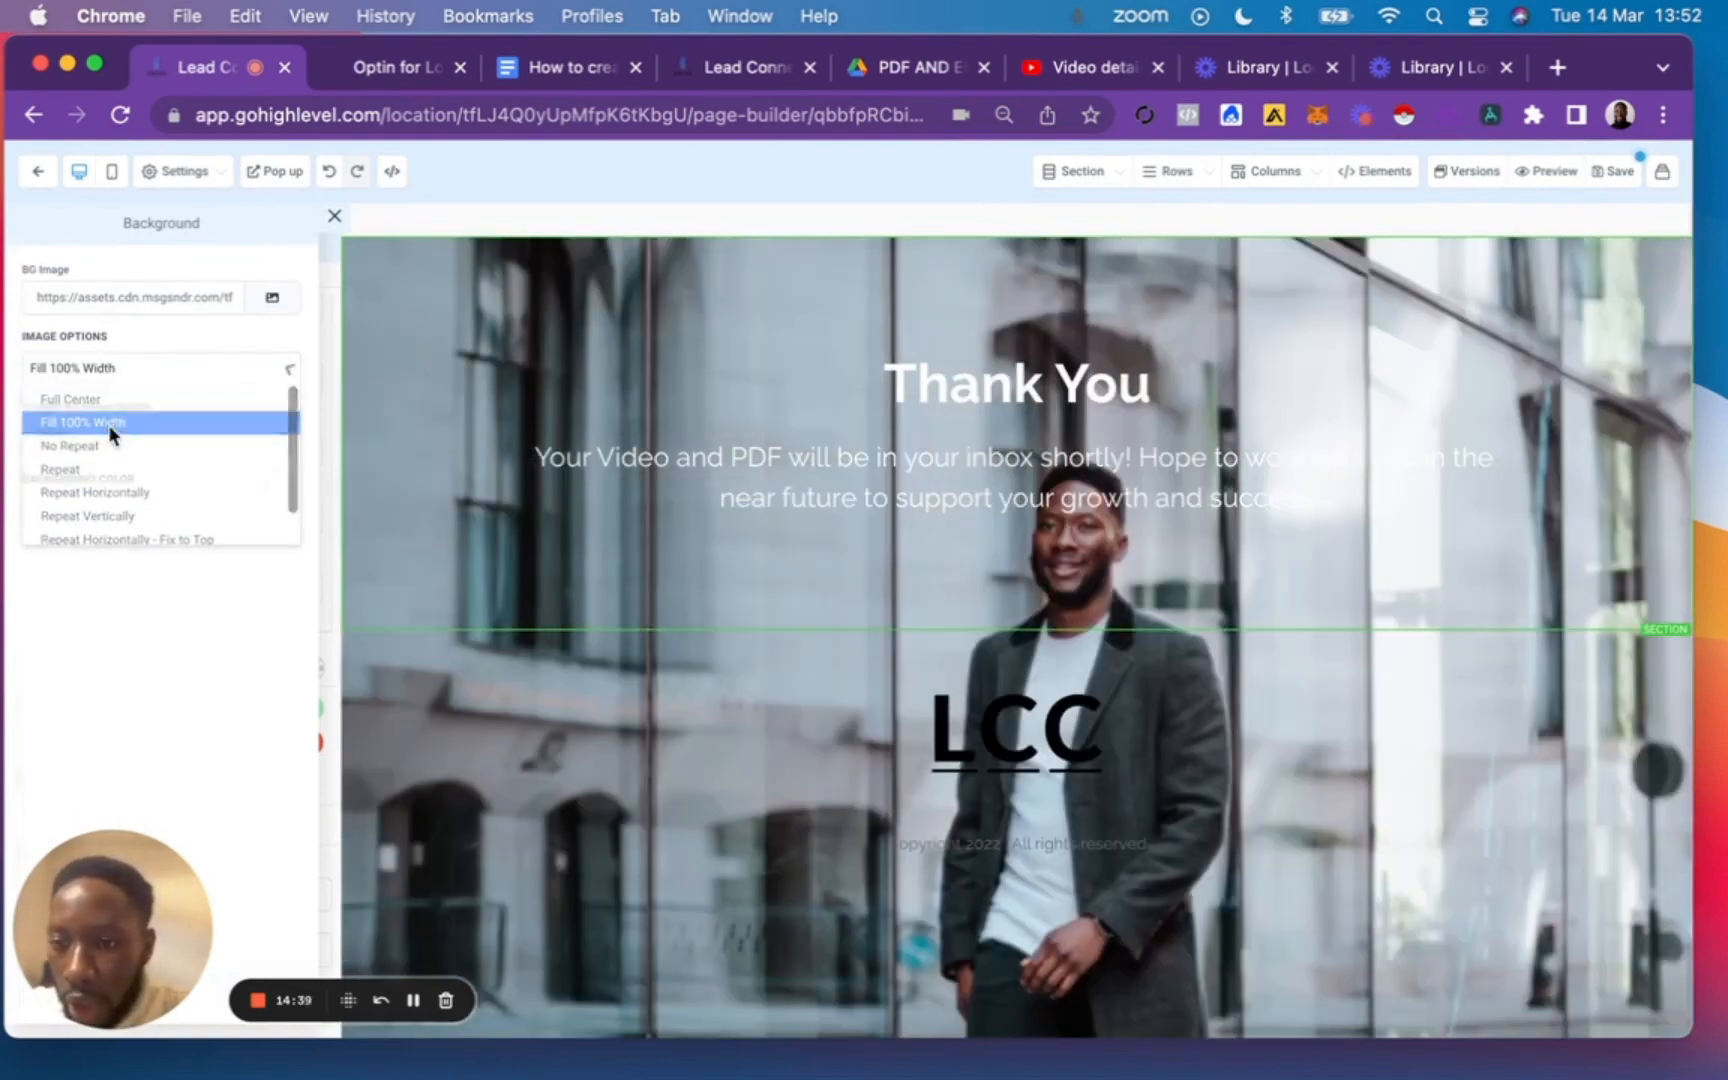
{"action": "left_click", "coordinate": [110, 425]}
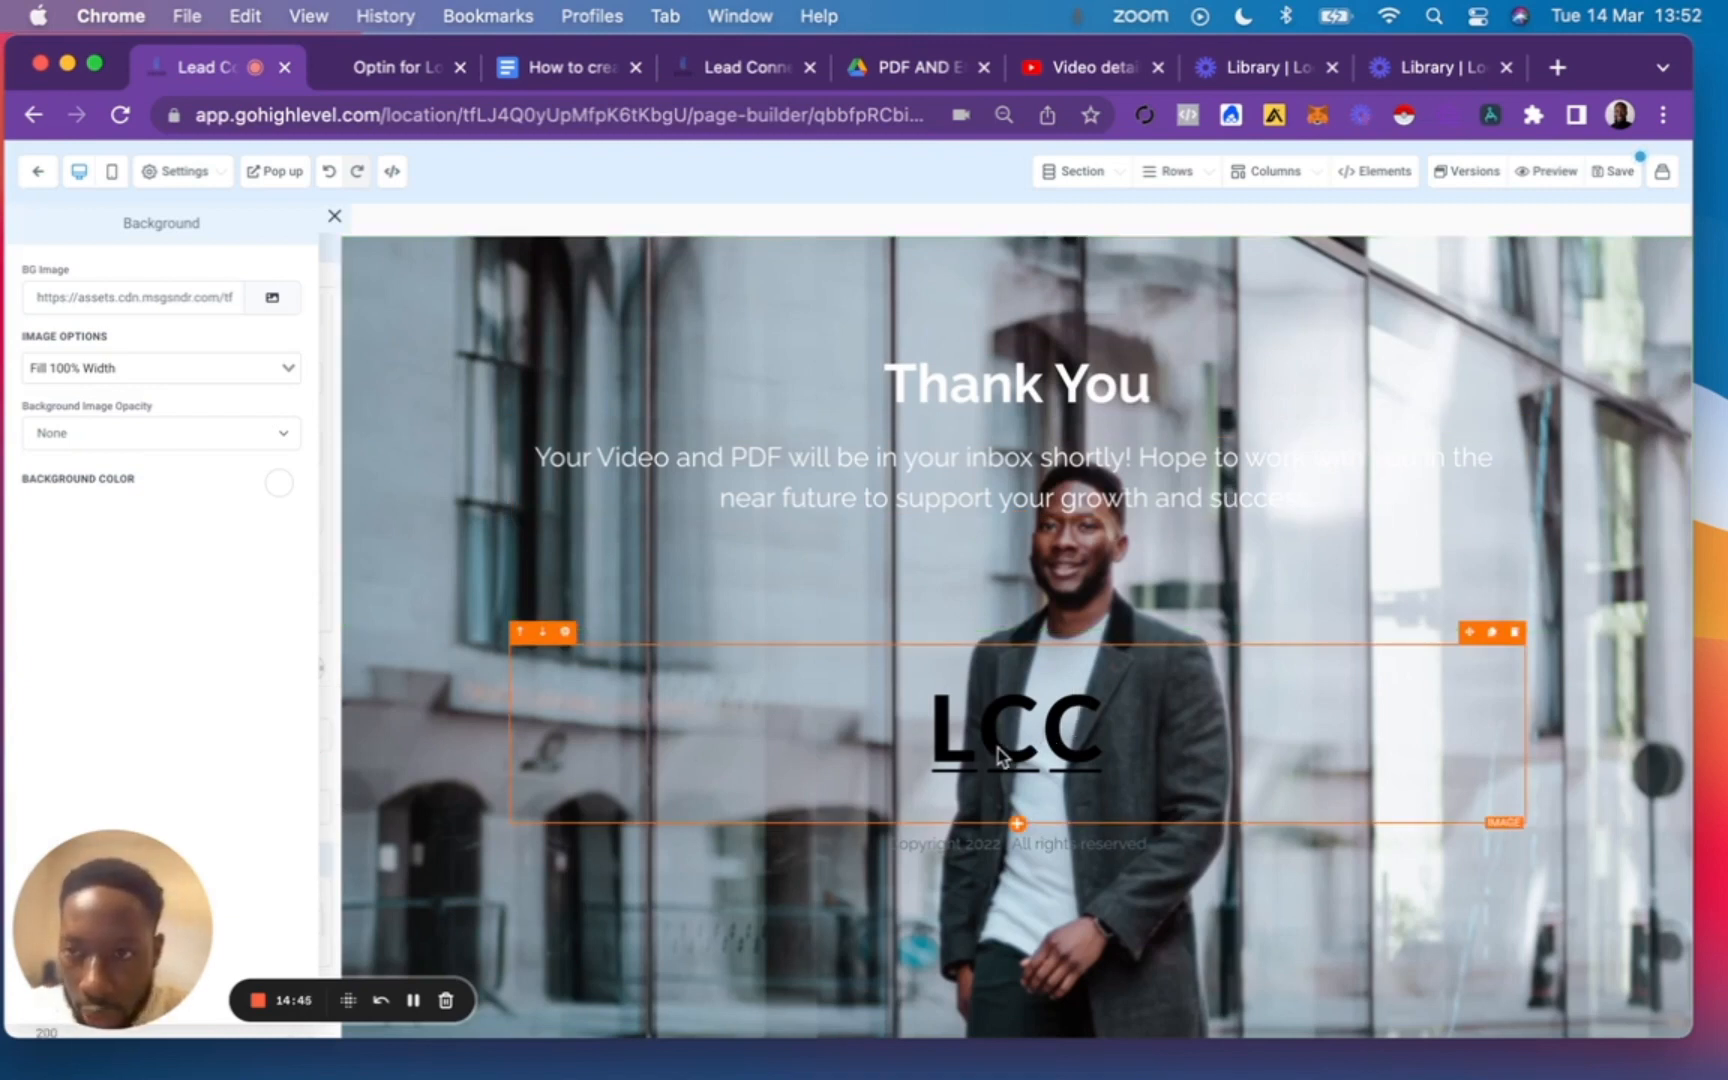
{"action": "left_click", "coordinate": [335, 220]}
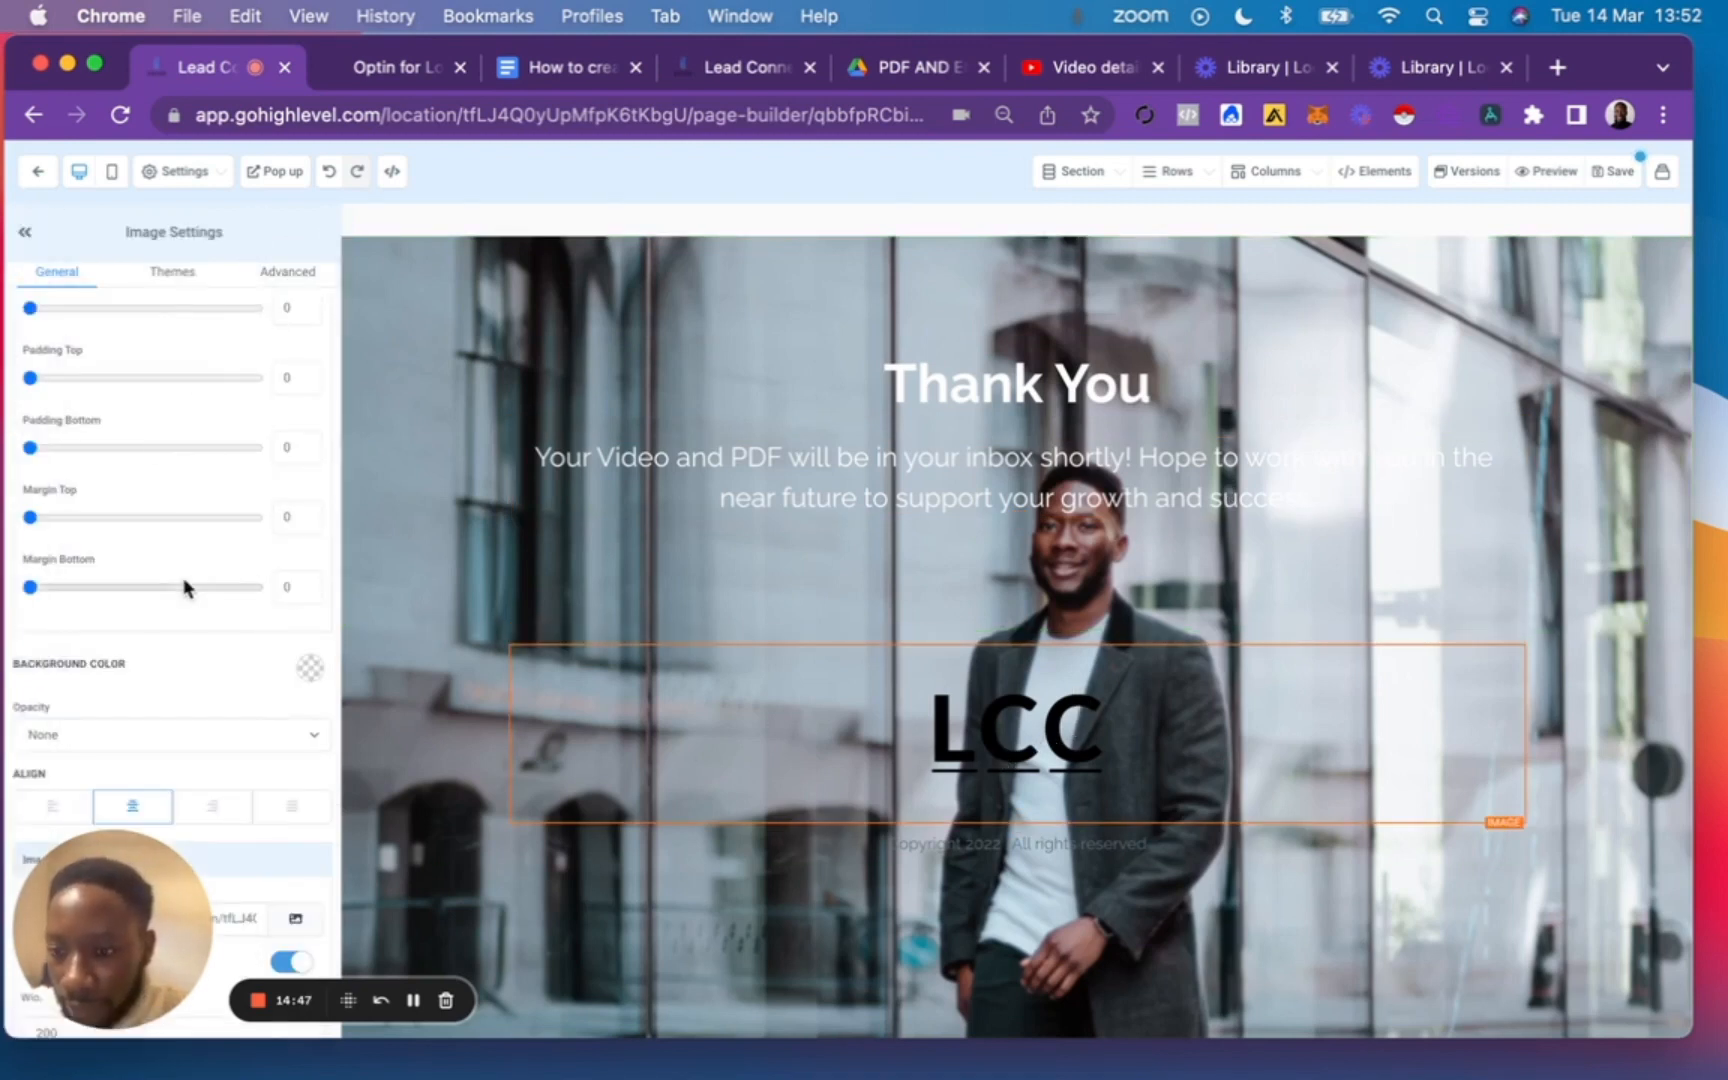
Set the width of the LCC footer logo to 100 px.
{"action": "scroll", "coordinate": [181, 586], "scroll_direction": "down", "scroll_amount": 5}
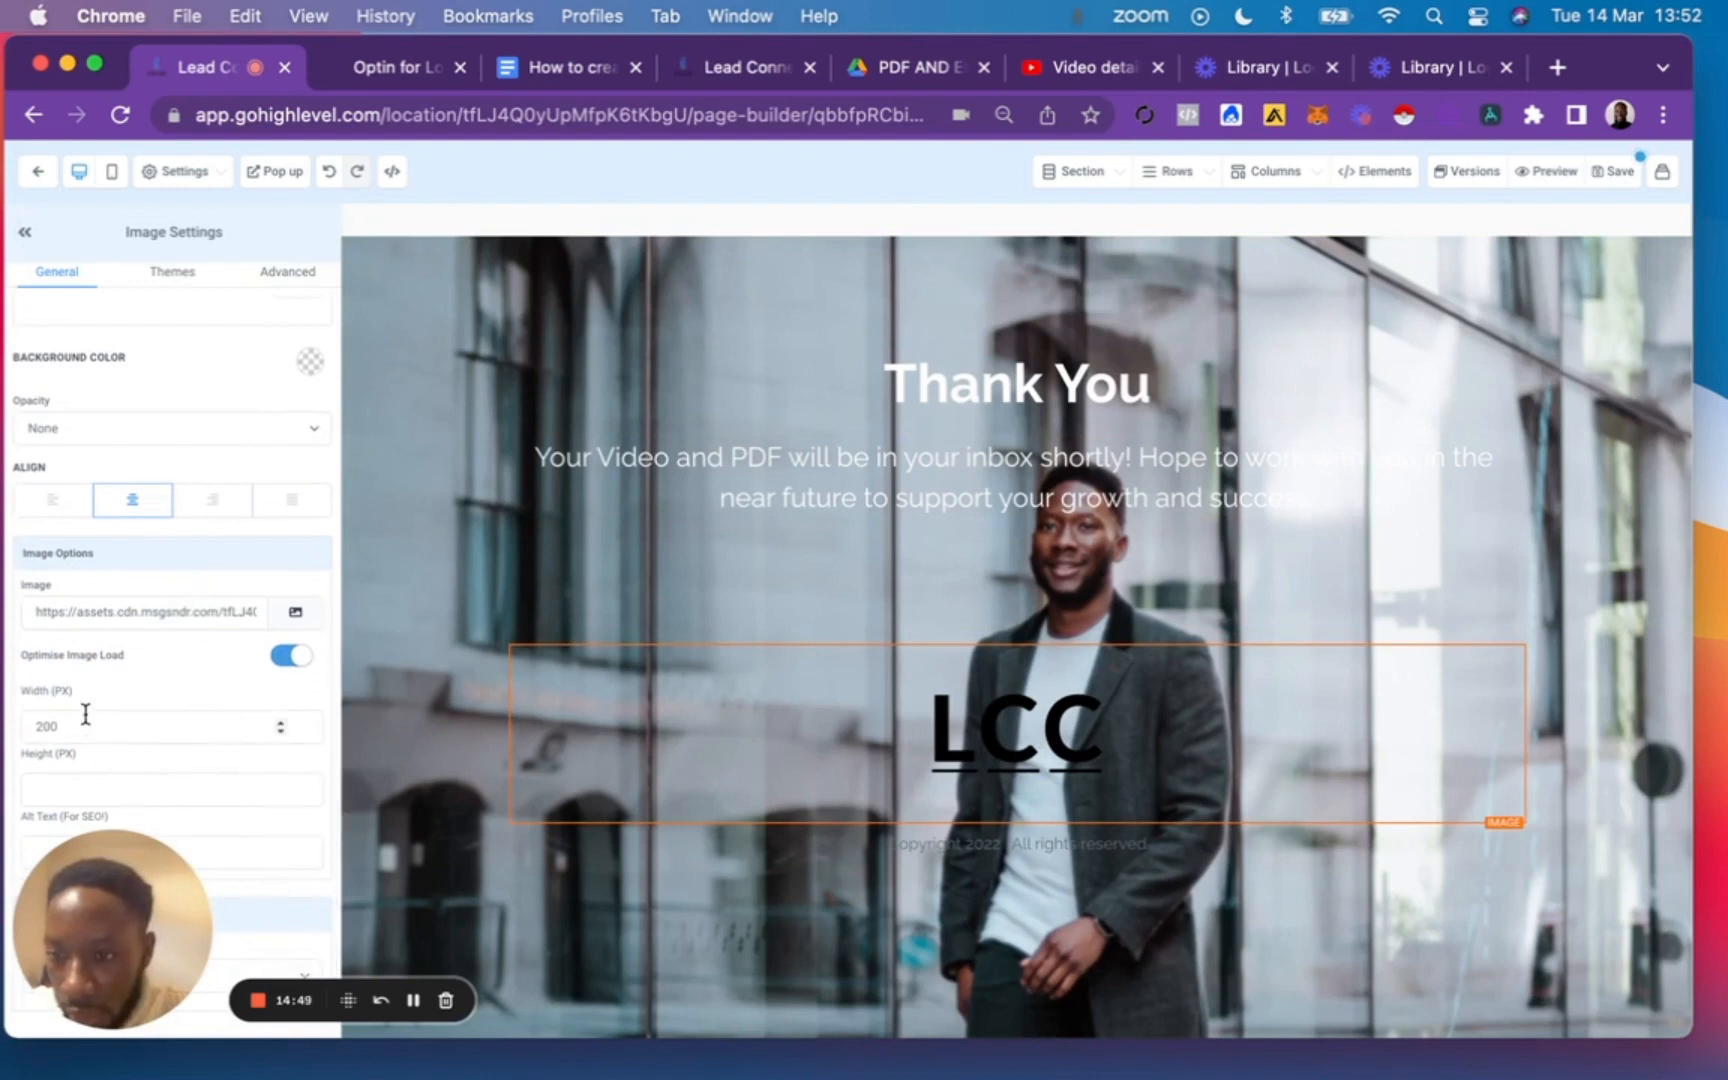
{"action": "double_click", "coordinate": [85, 713]}
{"action": "type", "text": "100"}
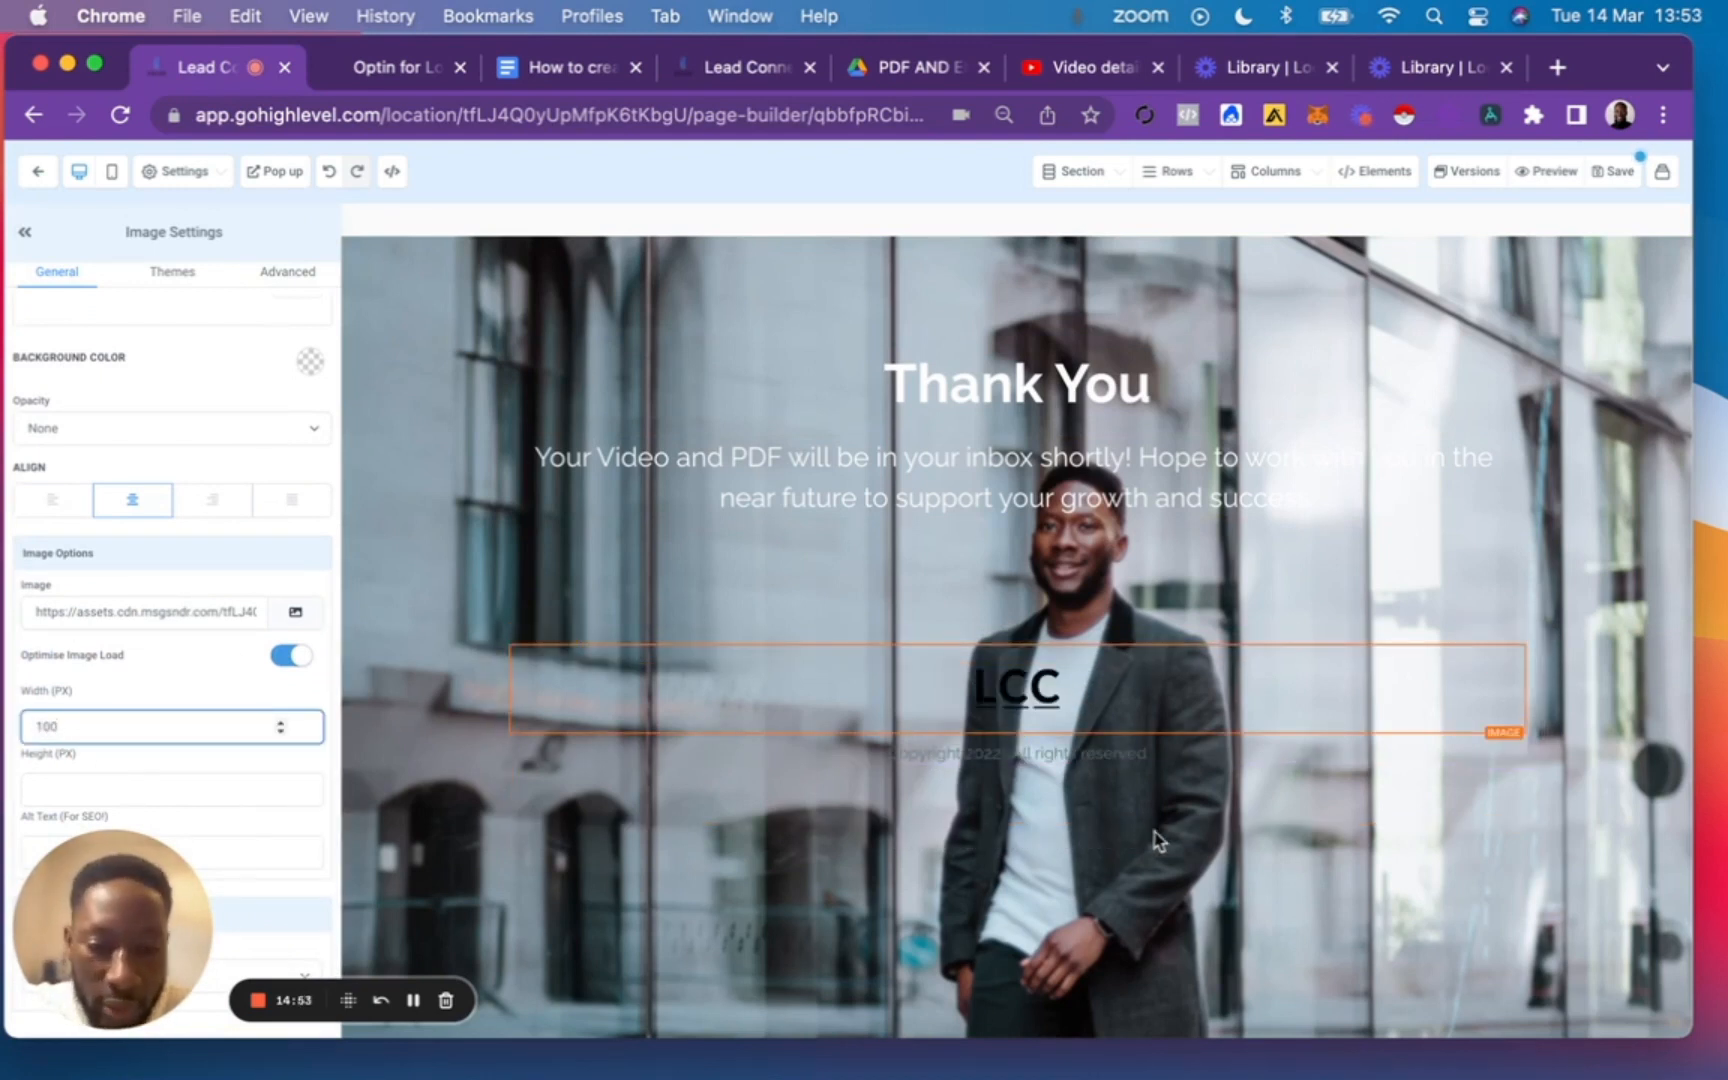
Change the text colour of the footer's copyright line to white.
{"action": "double_click", "coordinate": [1030, 755]}
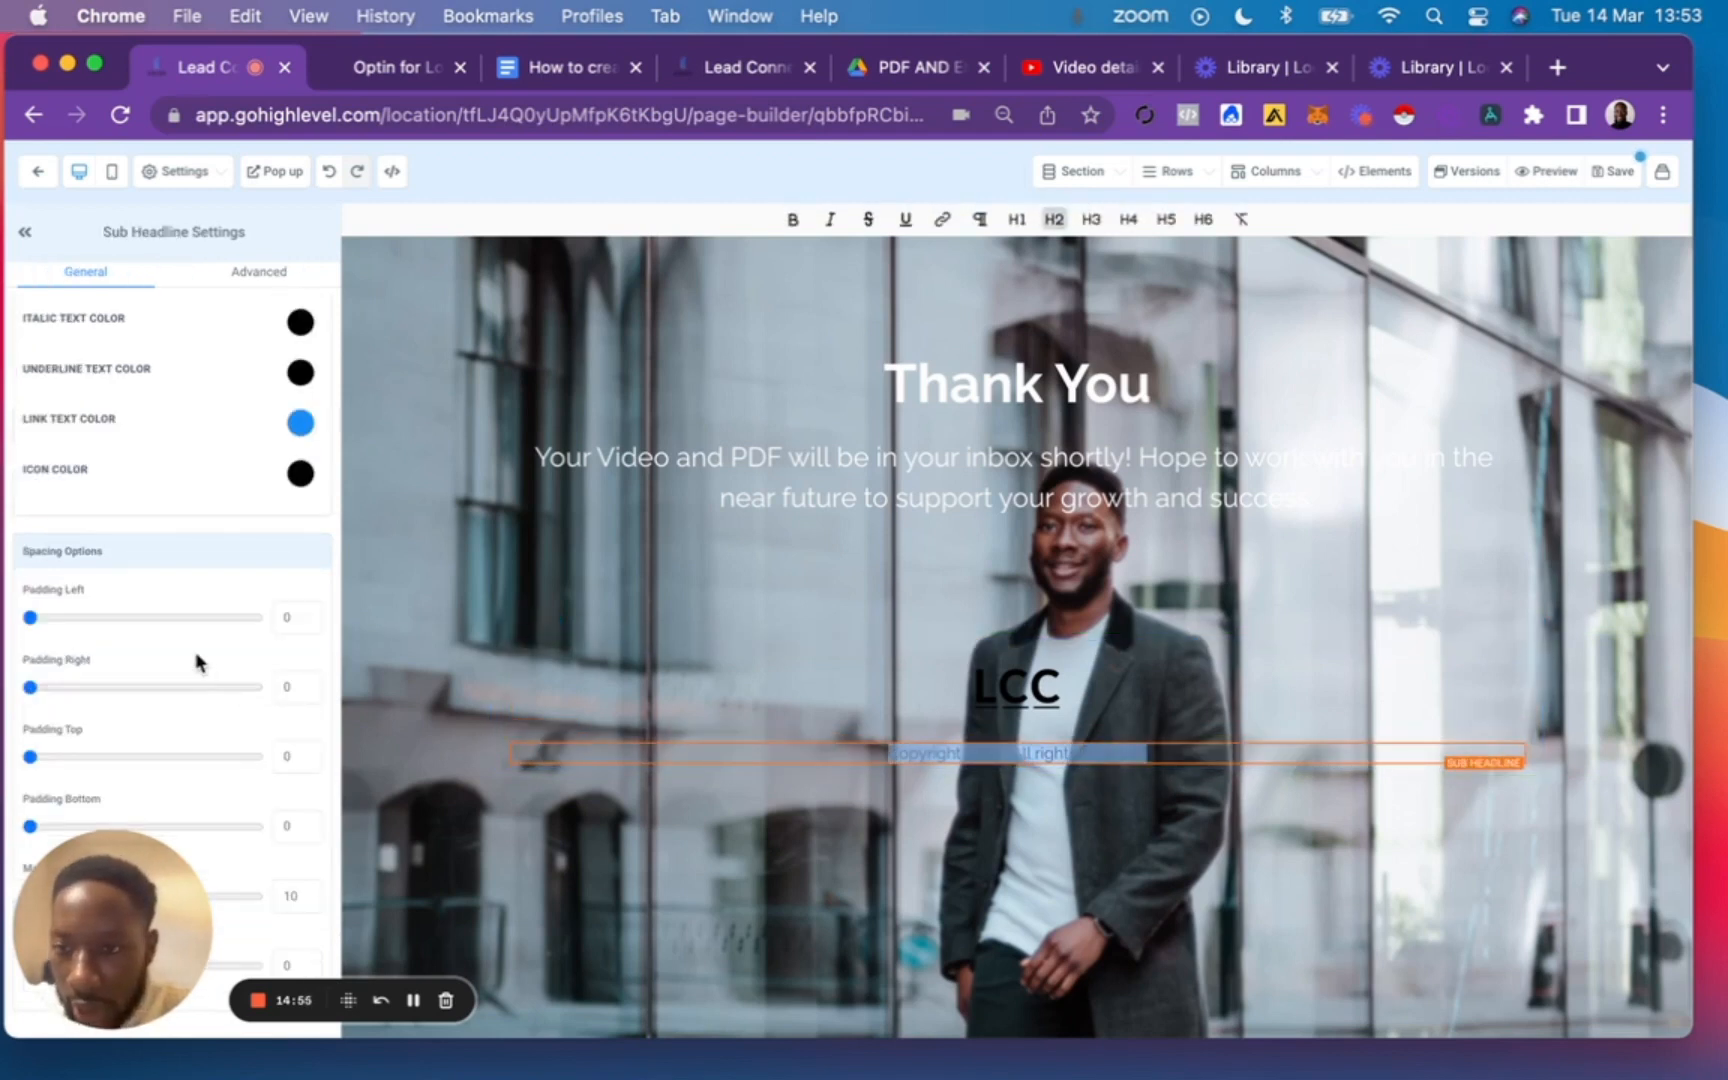
{"action": "scroll", "coordinate": [197, 662], "scroll_direction": "up", "scroll_amount": 5}
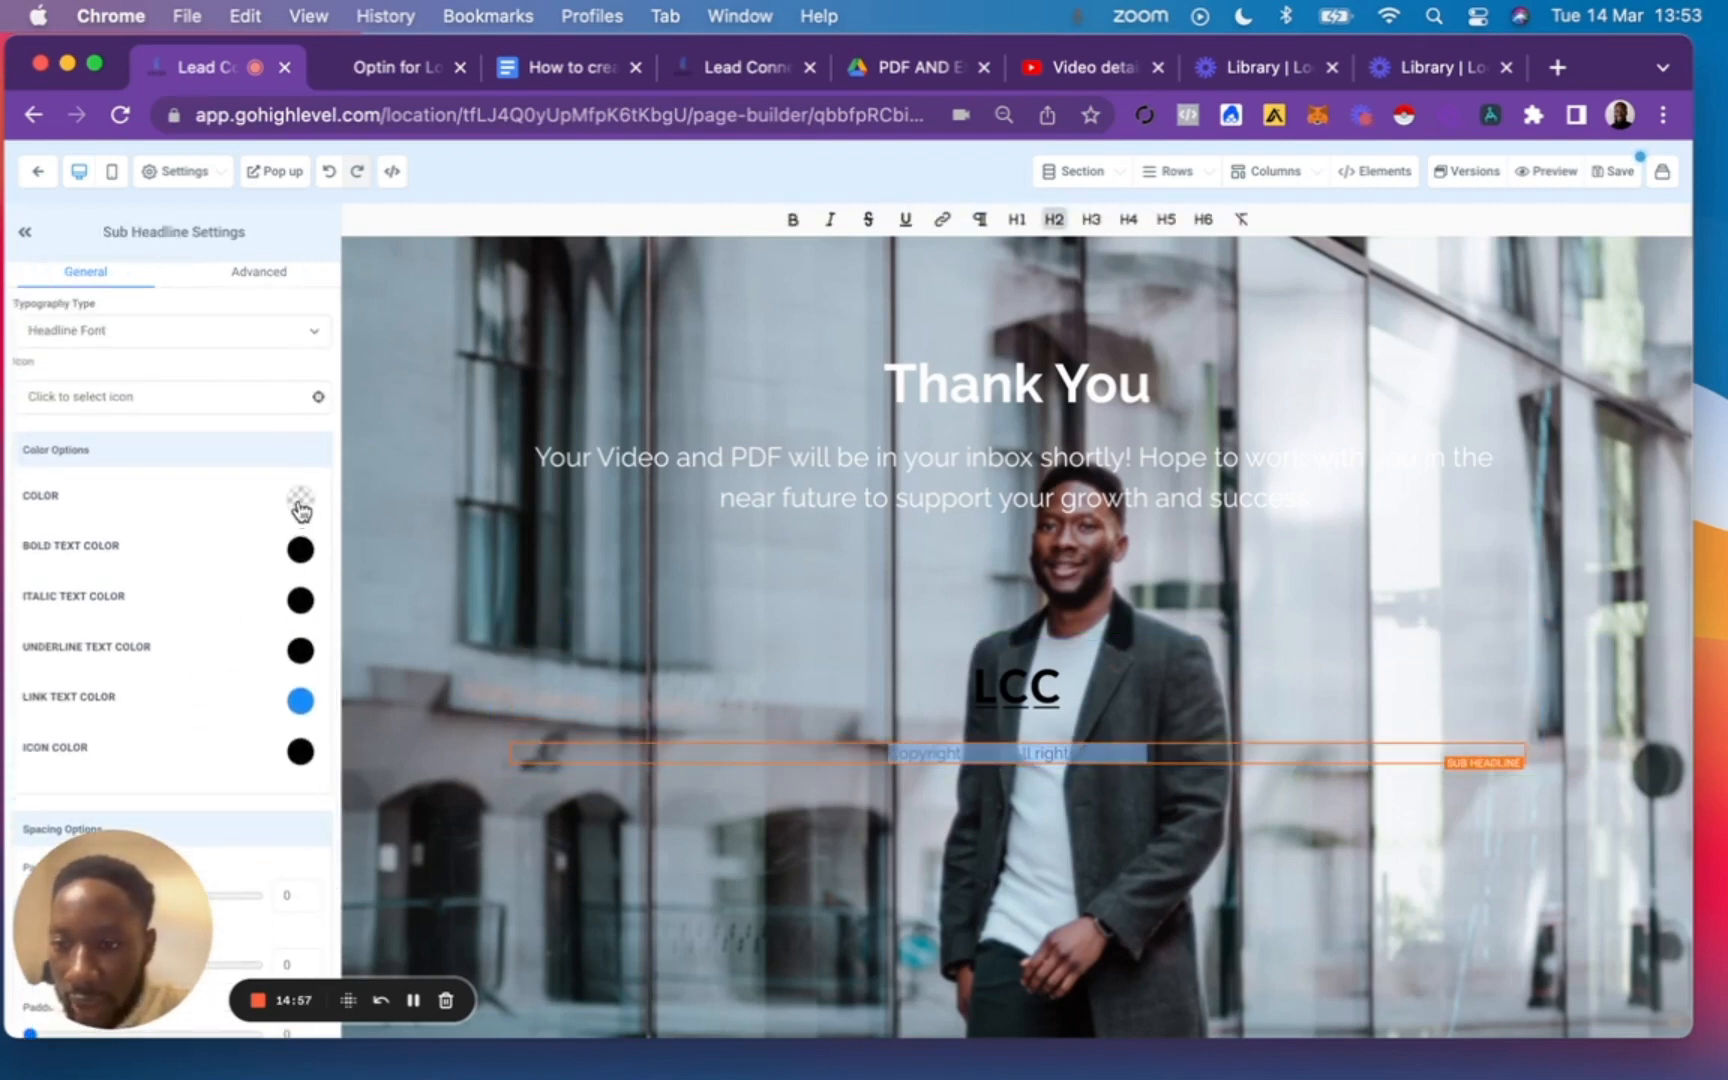
{"action": "left_click", "coordinate": [300, 510]}
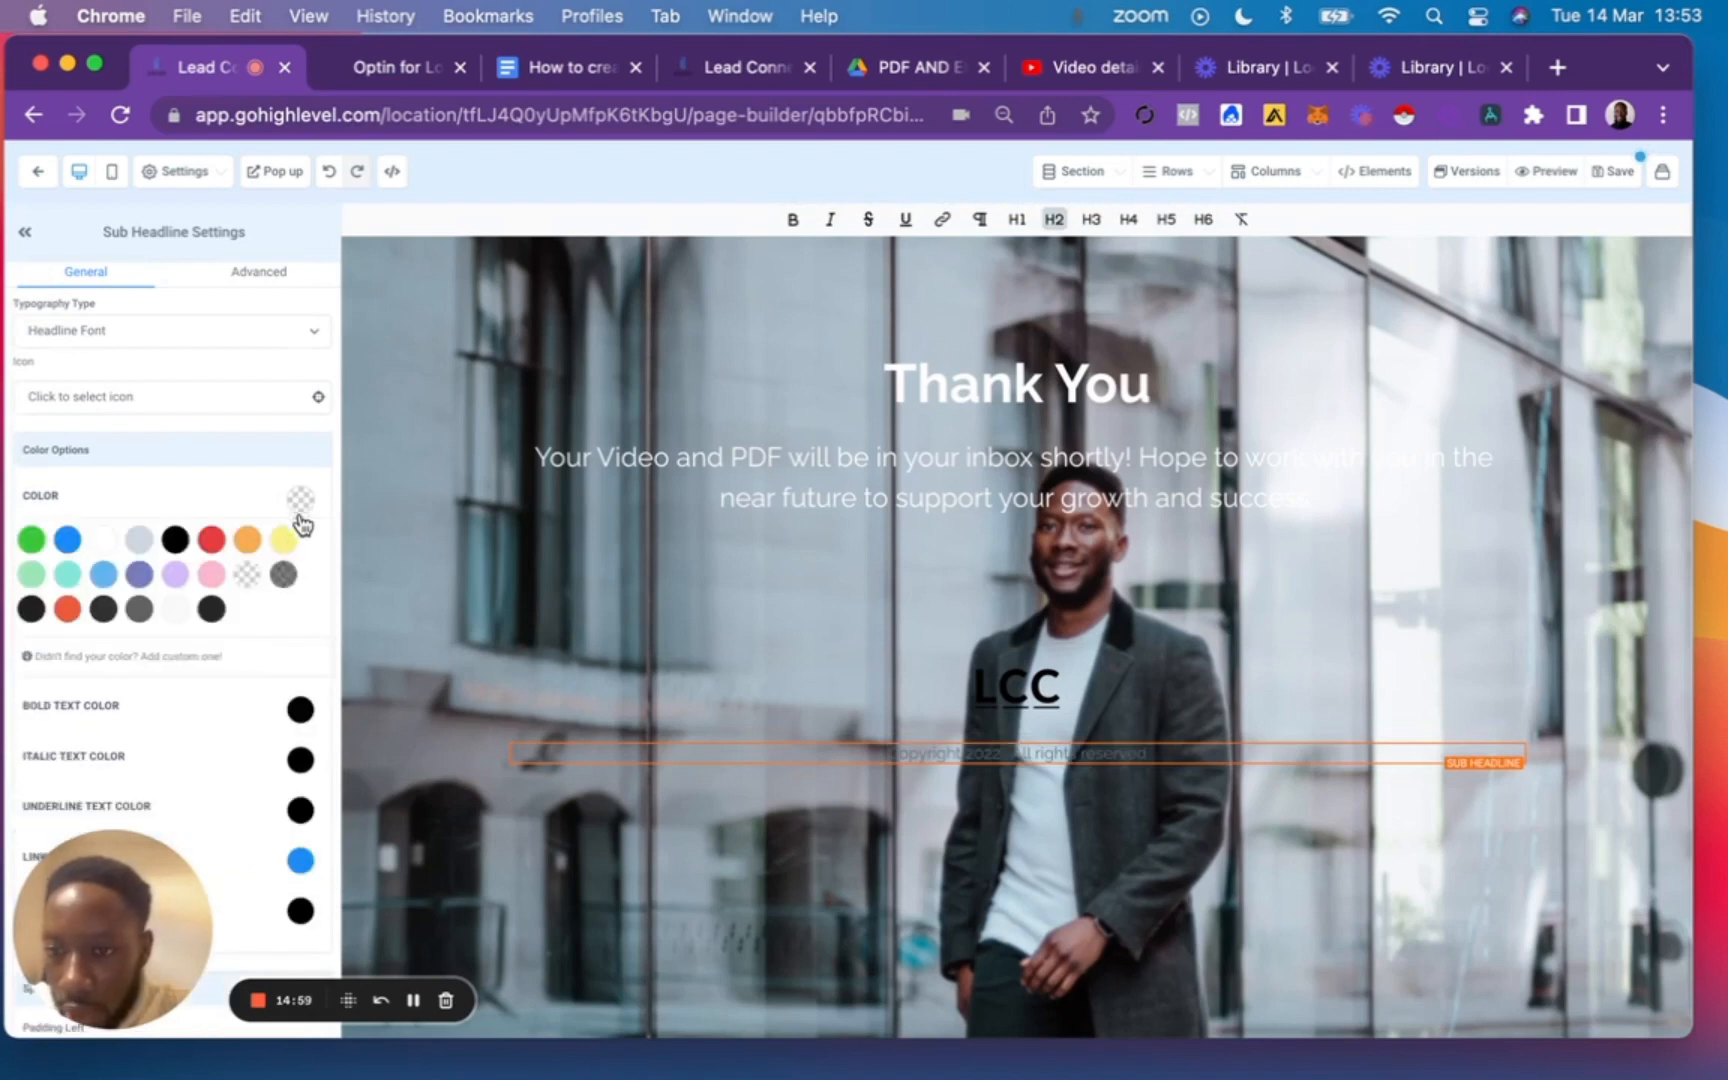
{"action": "left_click", "coordinate": [104, 540]}
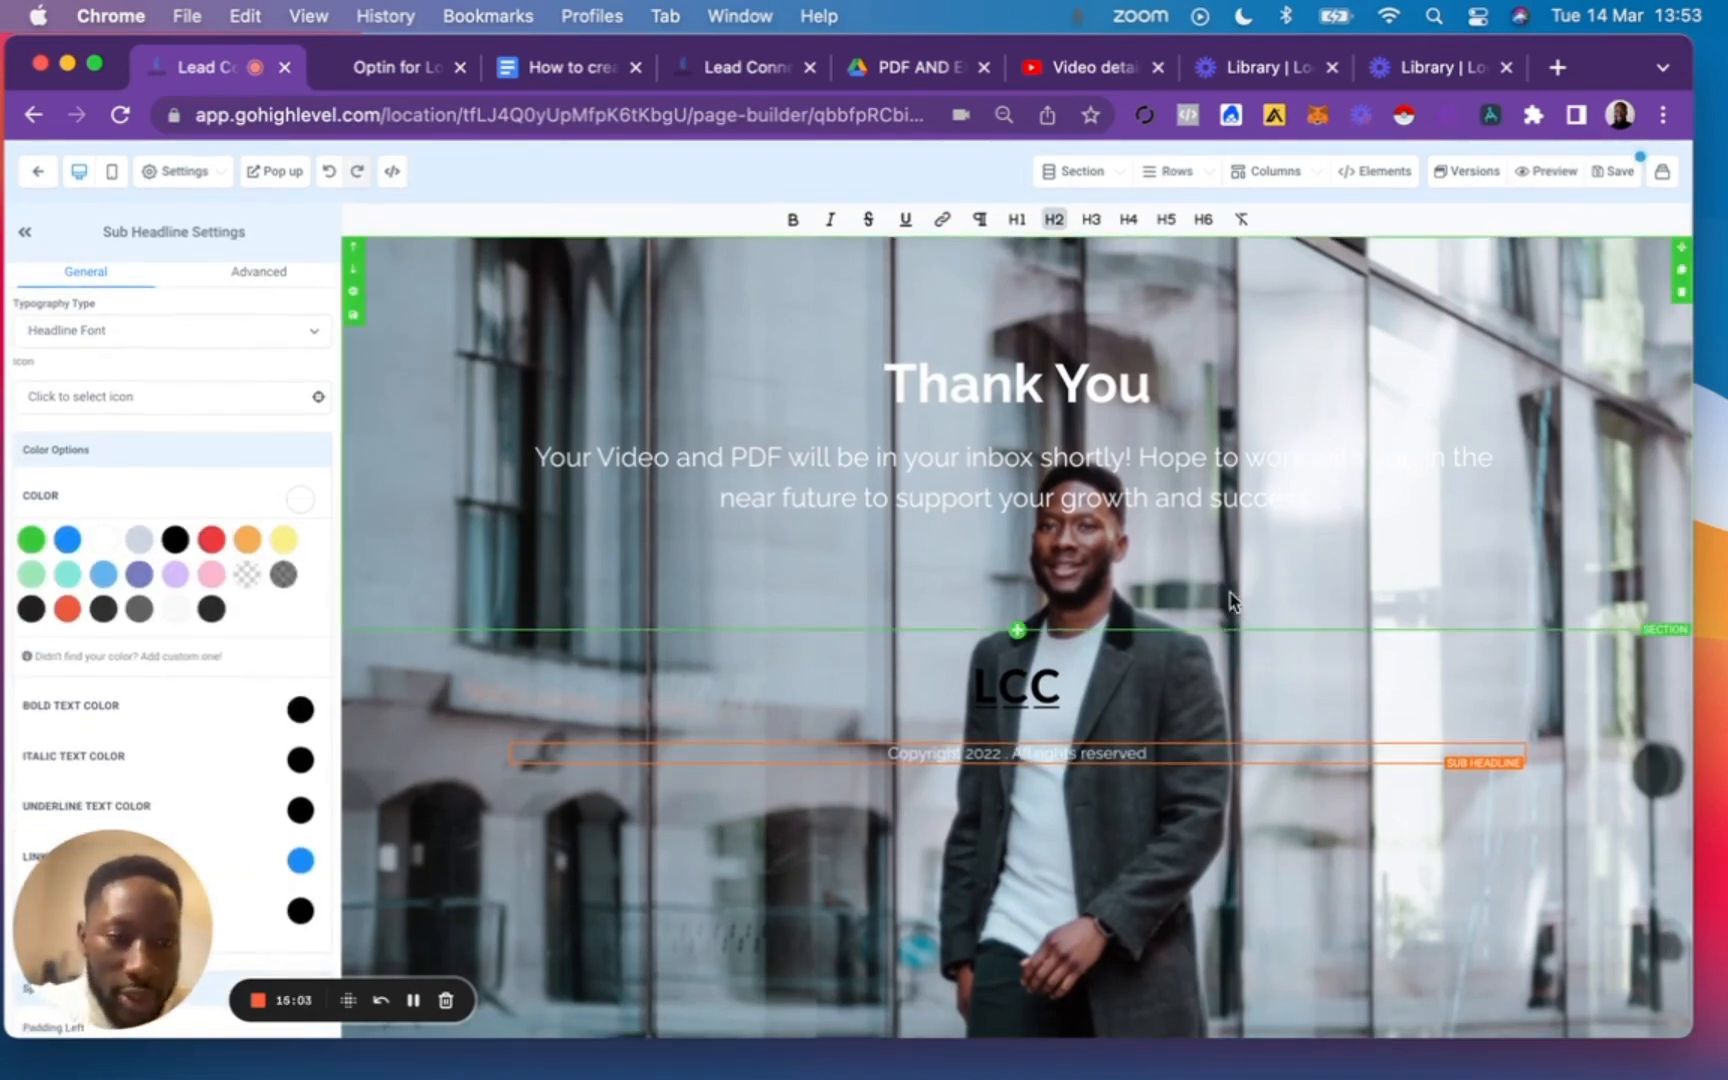
Save the page and update its SEO meta data with "Thank you page" as both title and description.
{"action": "left_click", "coordinate": [1616, 171]}
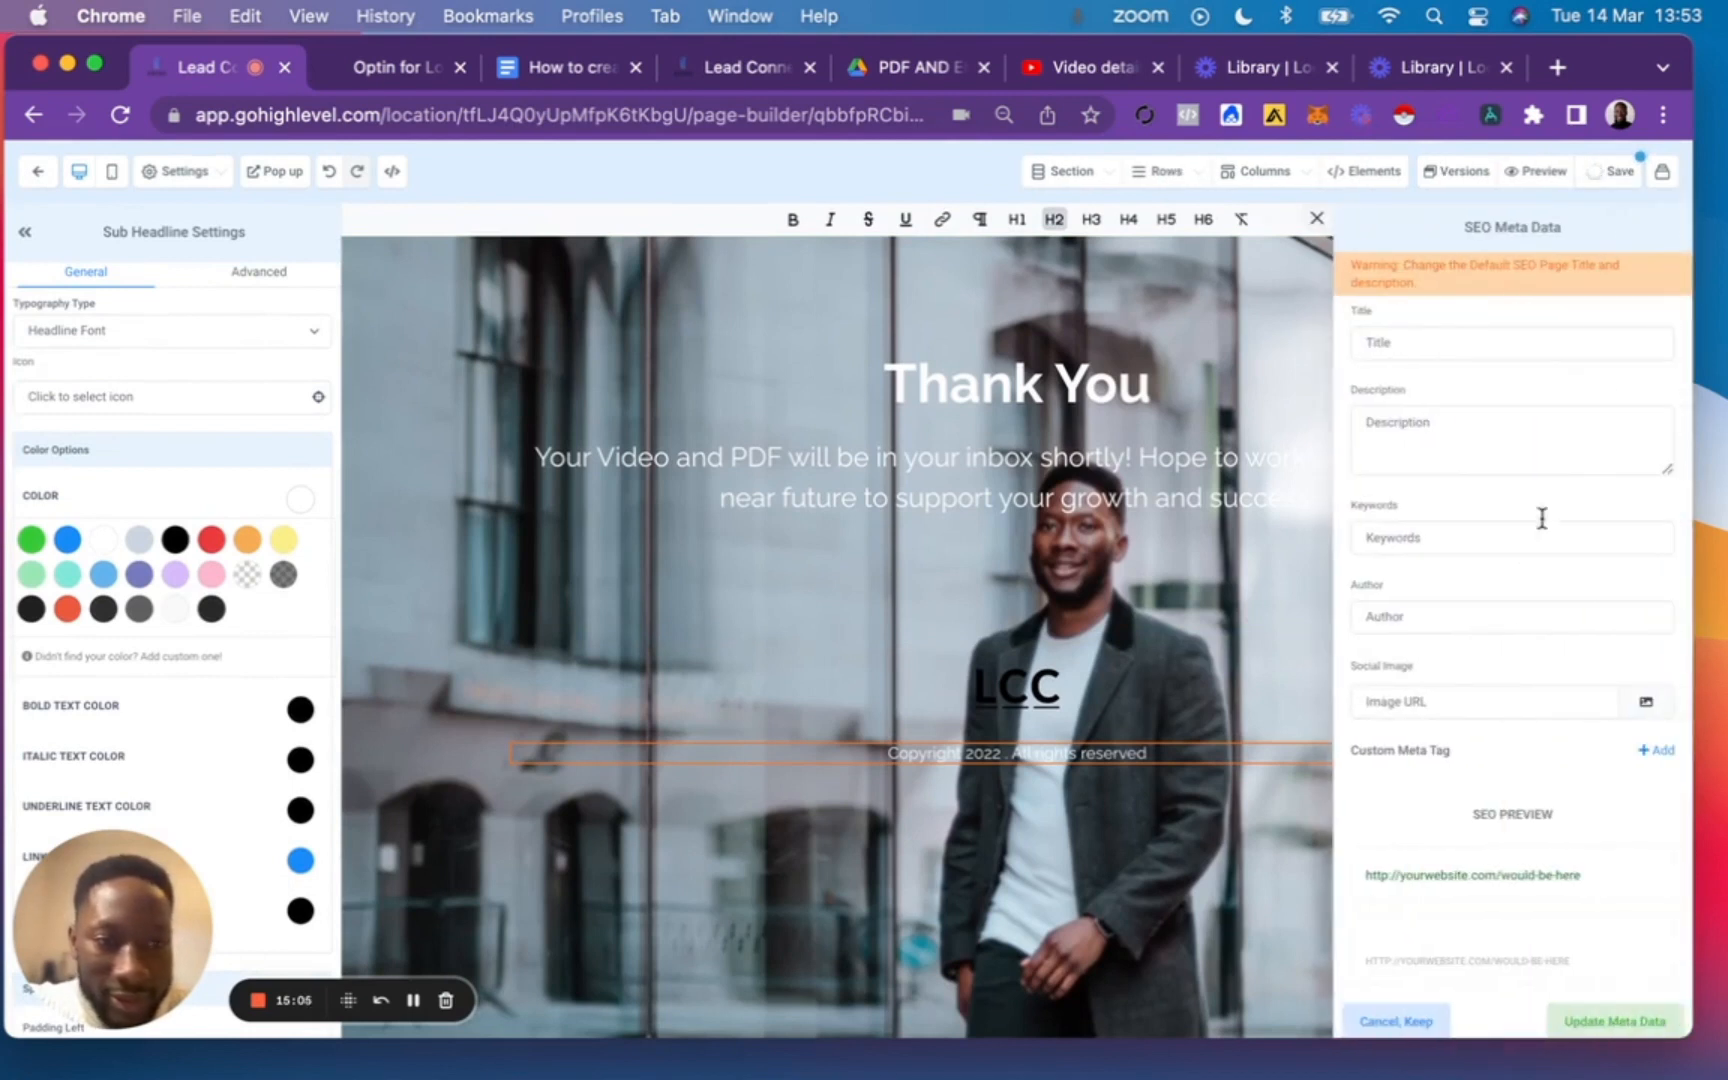
{"action": "left_click", "coordinate": [1417, 346]}
{"action": "type", "text": "tHAN"}
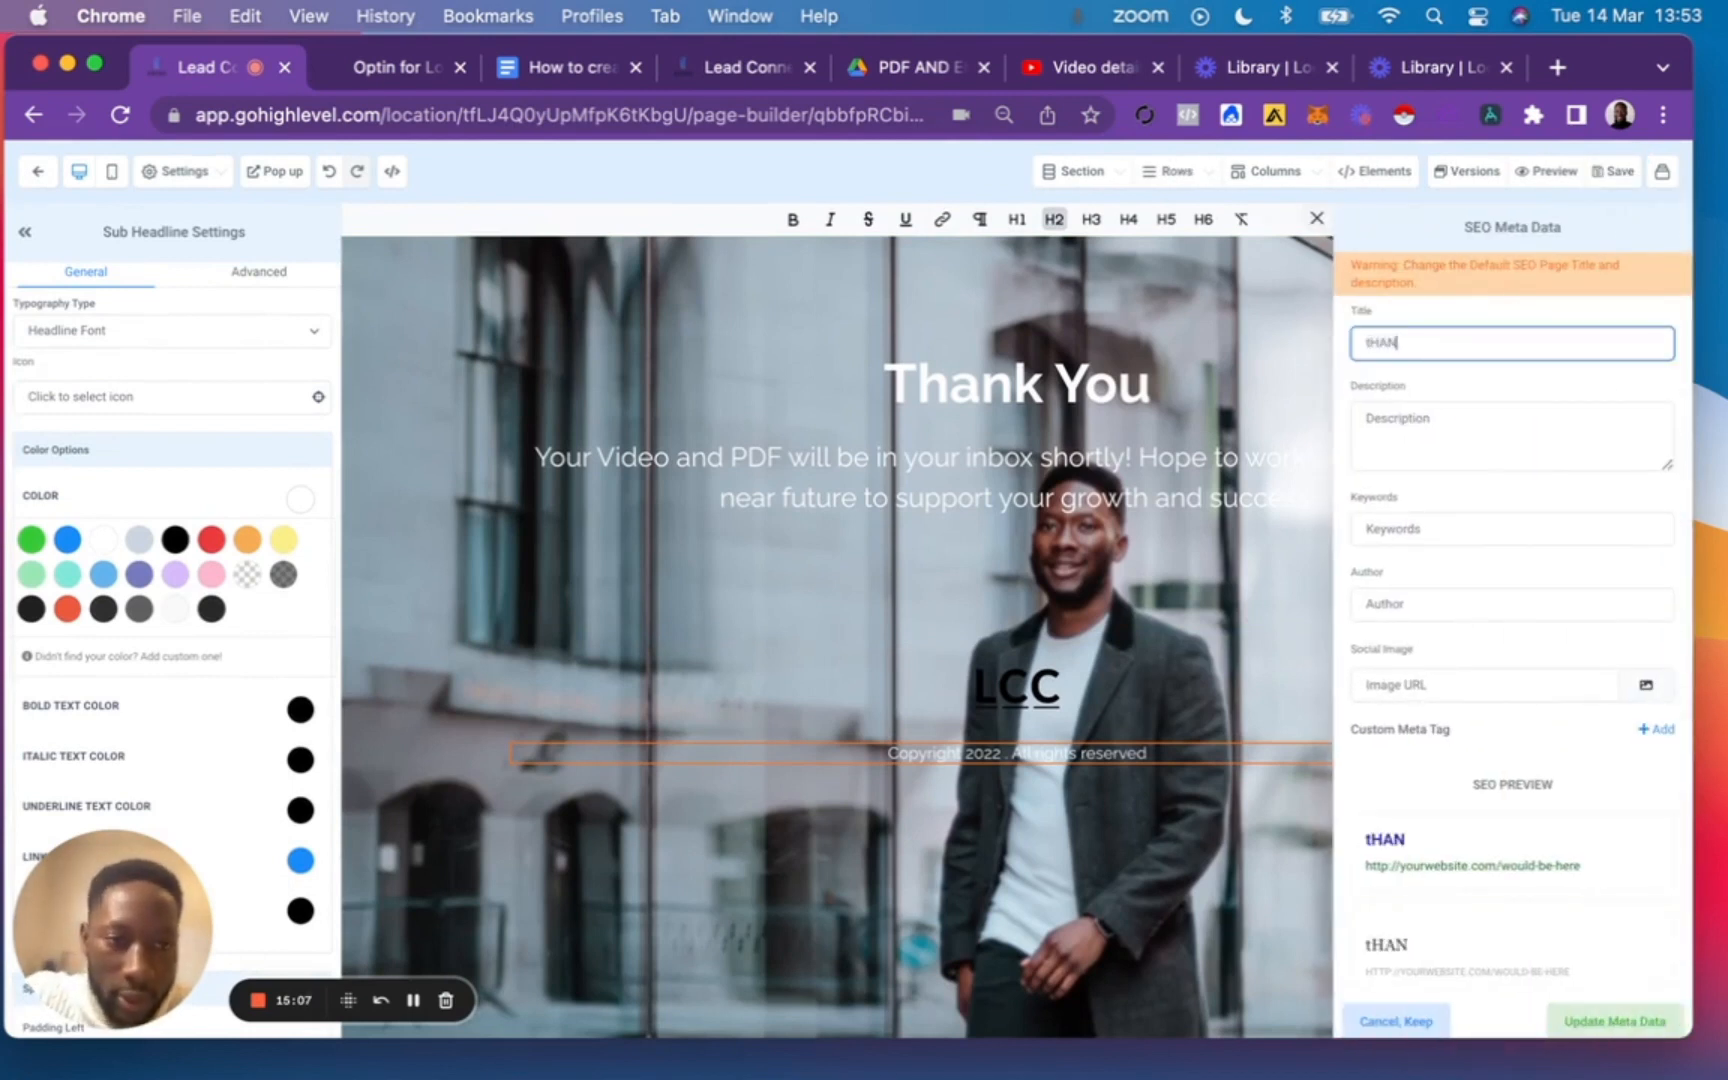
{"action": "key", "text": "BackSpace"}
{"action": "key", "text": "BackSpace"}
{"action": "type", "text": "Thank you page"}
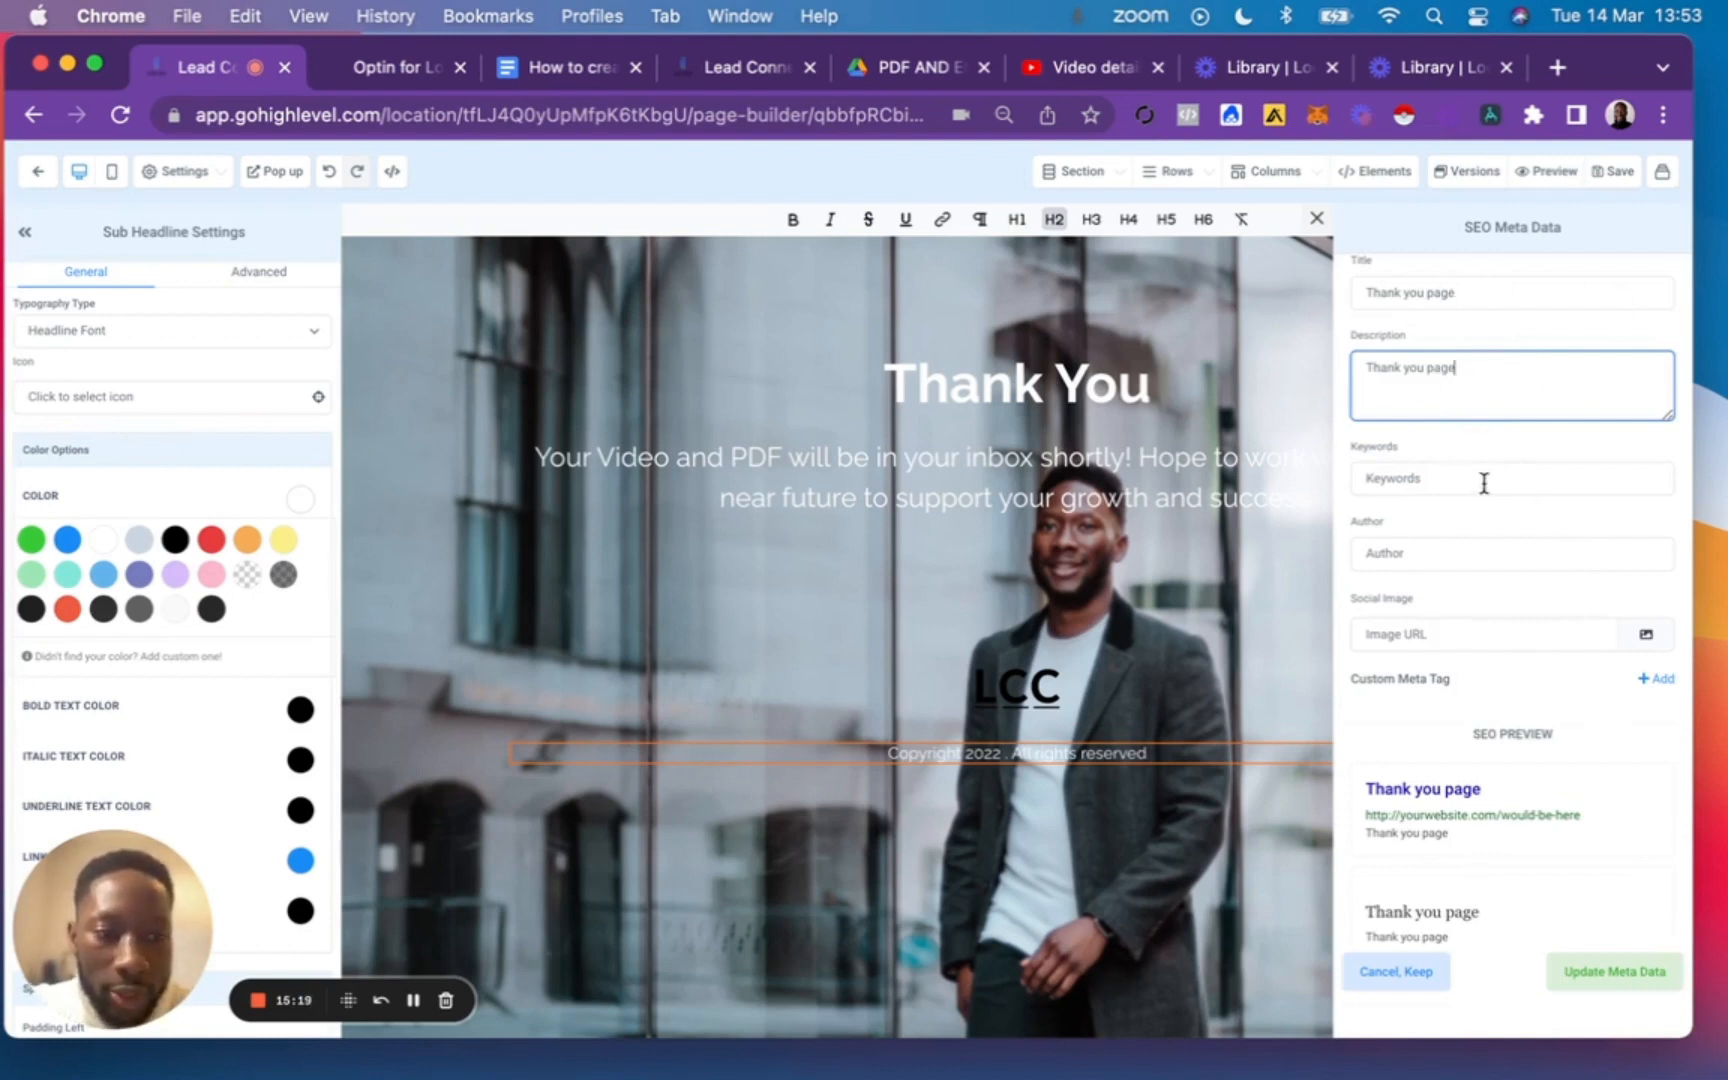
{"action": "left_click", "coordinate": [1595, 978]}
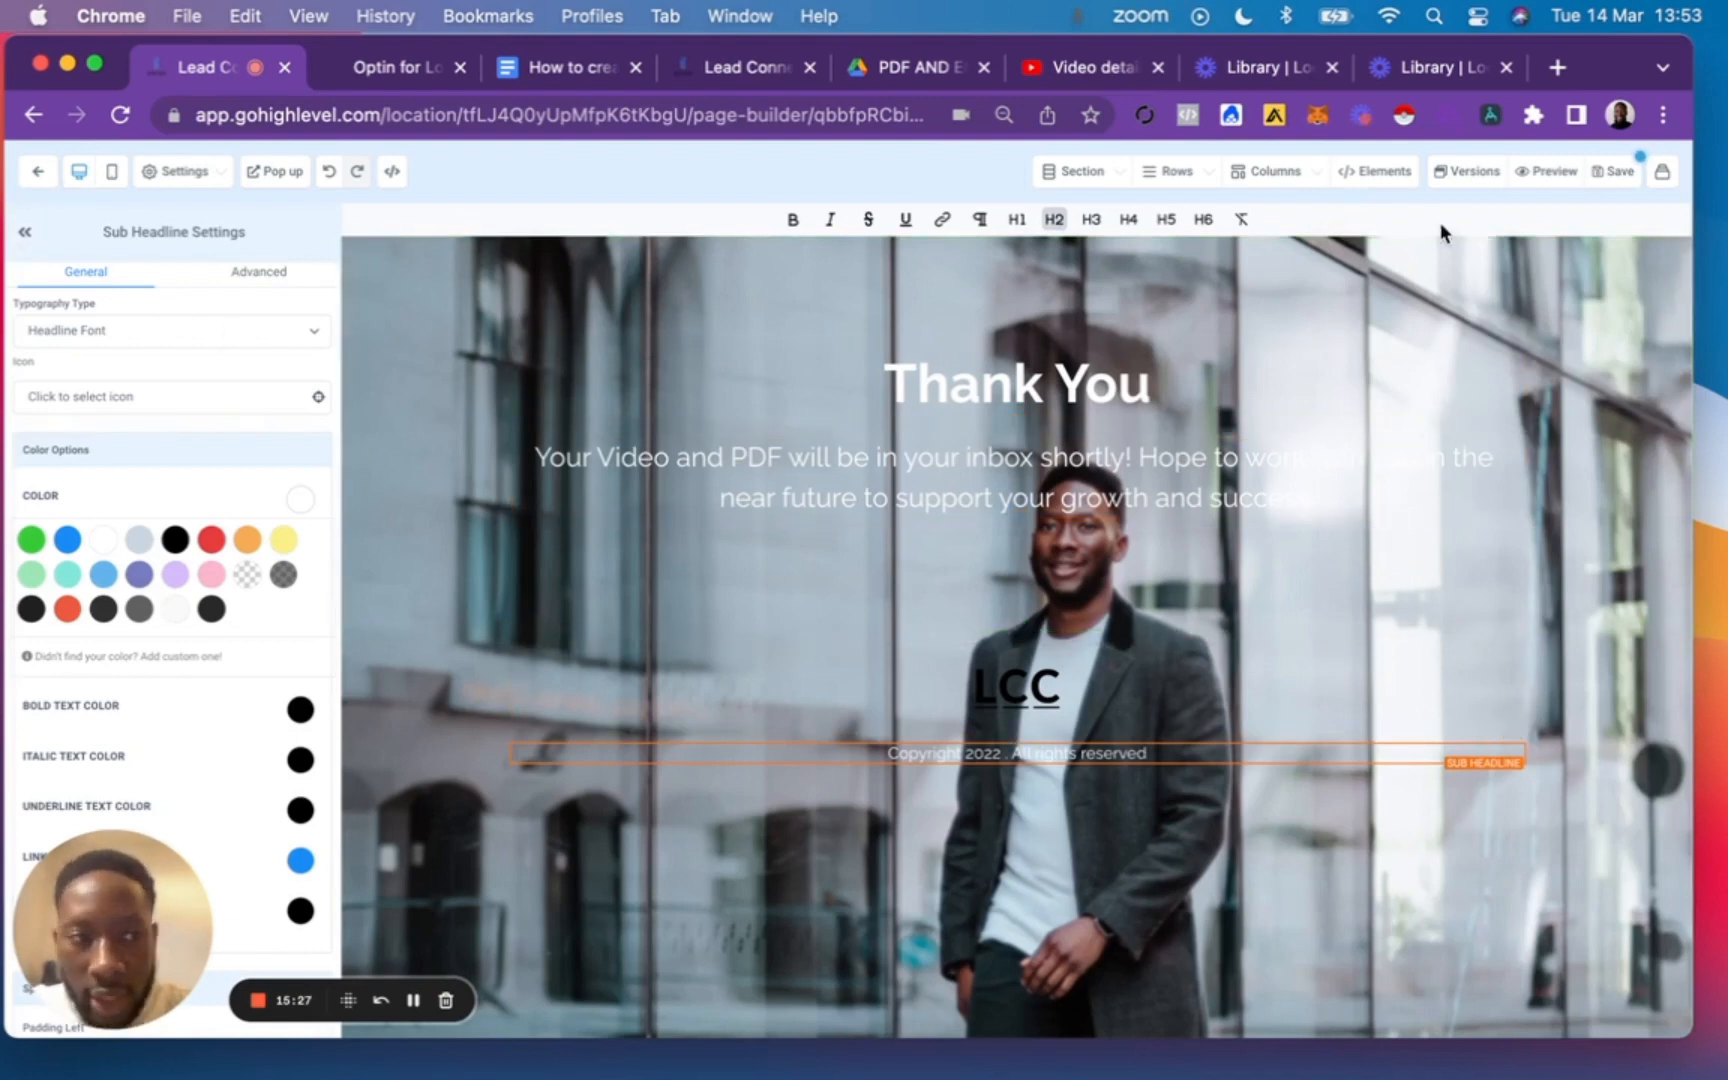
Give the sub-headline under "Thank You" a semi-transparent dark grey background and save the page.
{"action": "left_click", "coordinate": [1613, 171]}
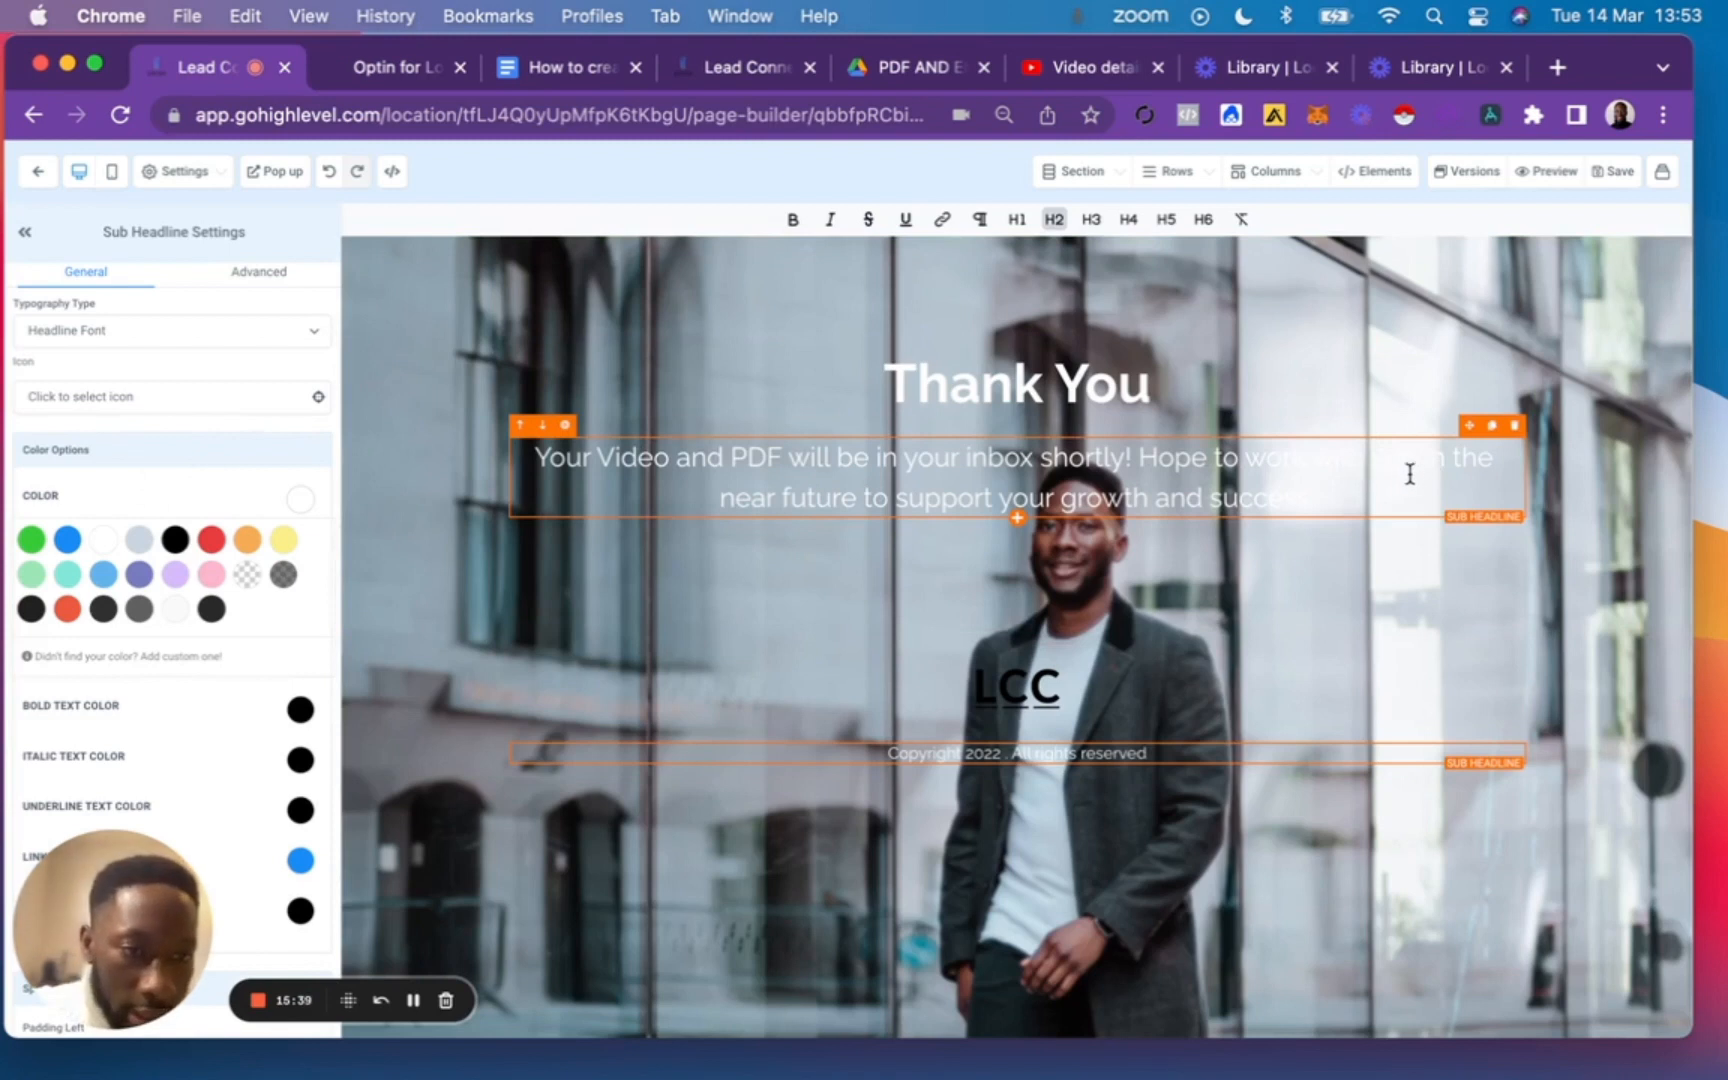
{"action": "triple_click", "coordinate": [1276, 476]}
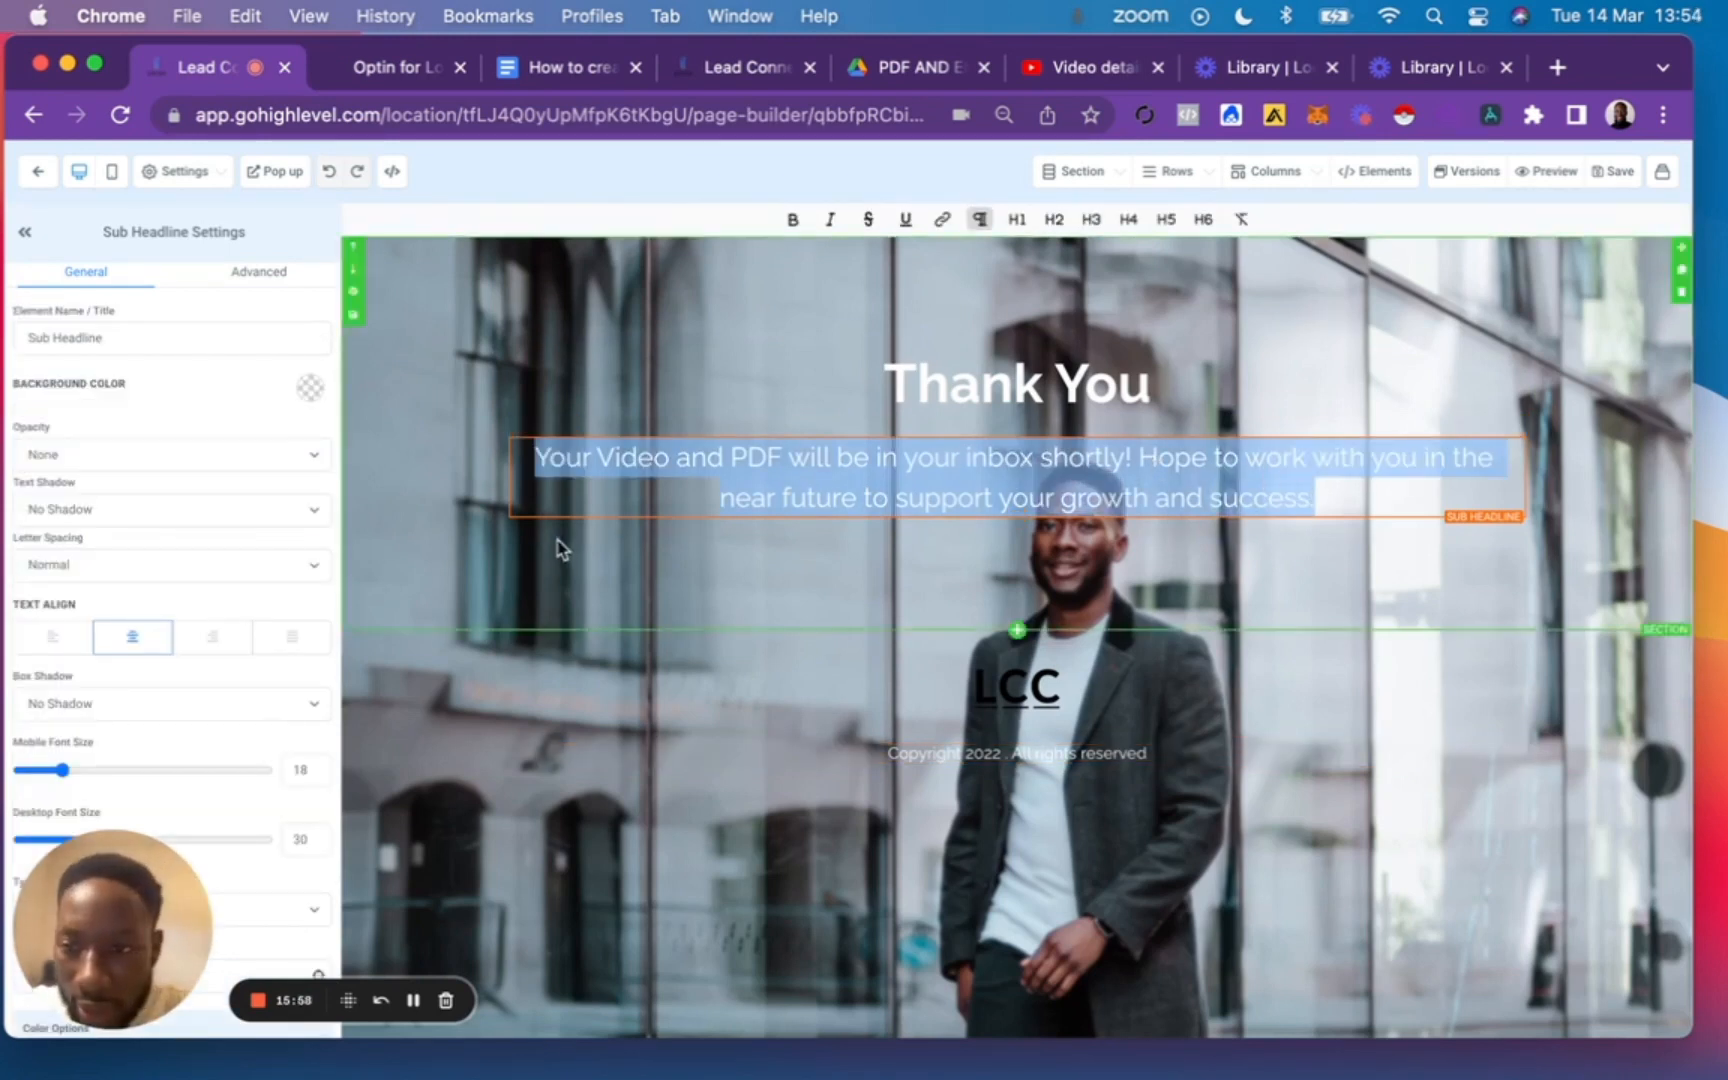
{"action": "left_click", "coordinate": [311, 390]}
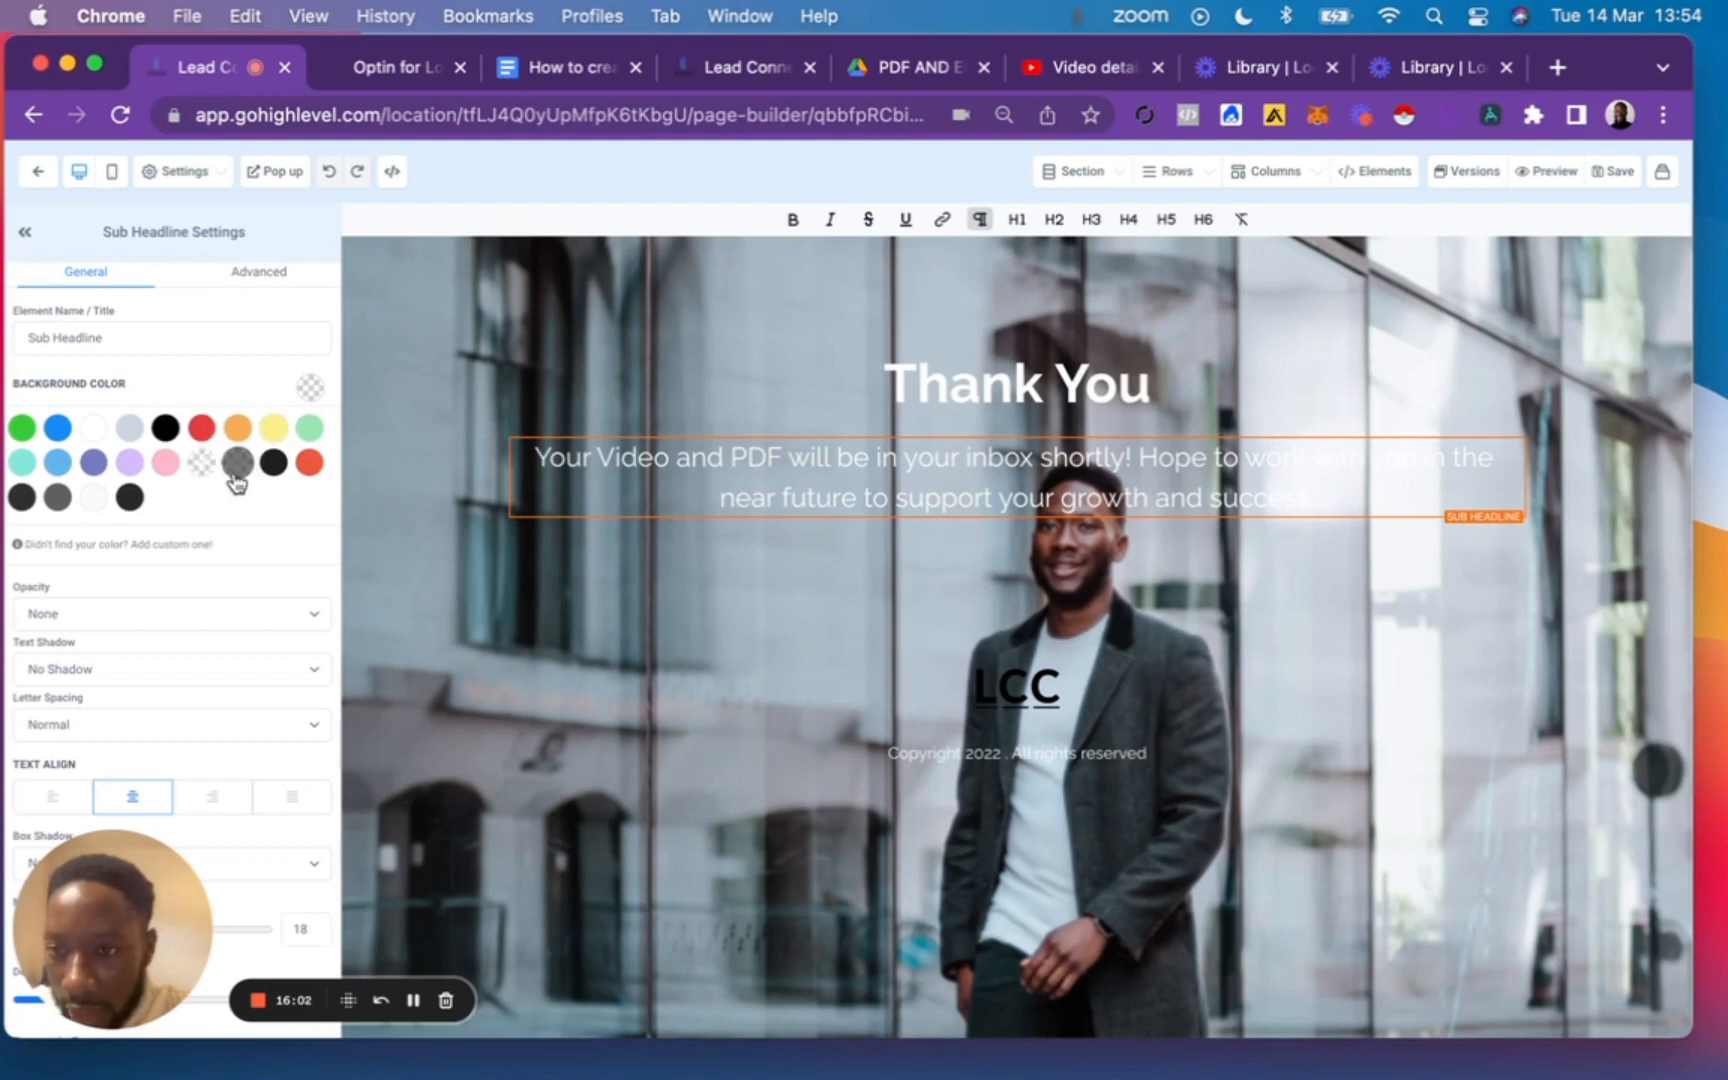
{"action": "left_click", "coordinate": [237, 470]}
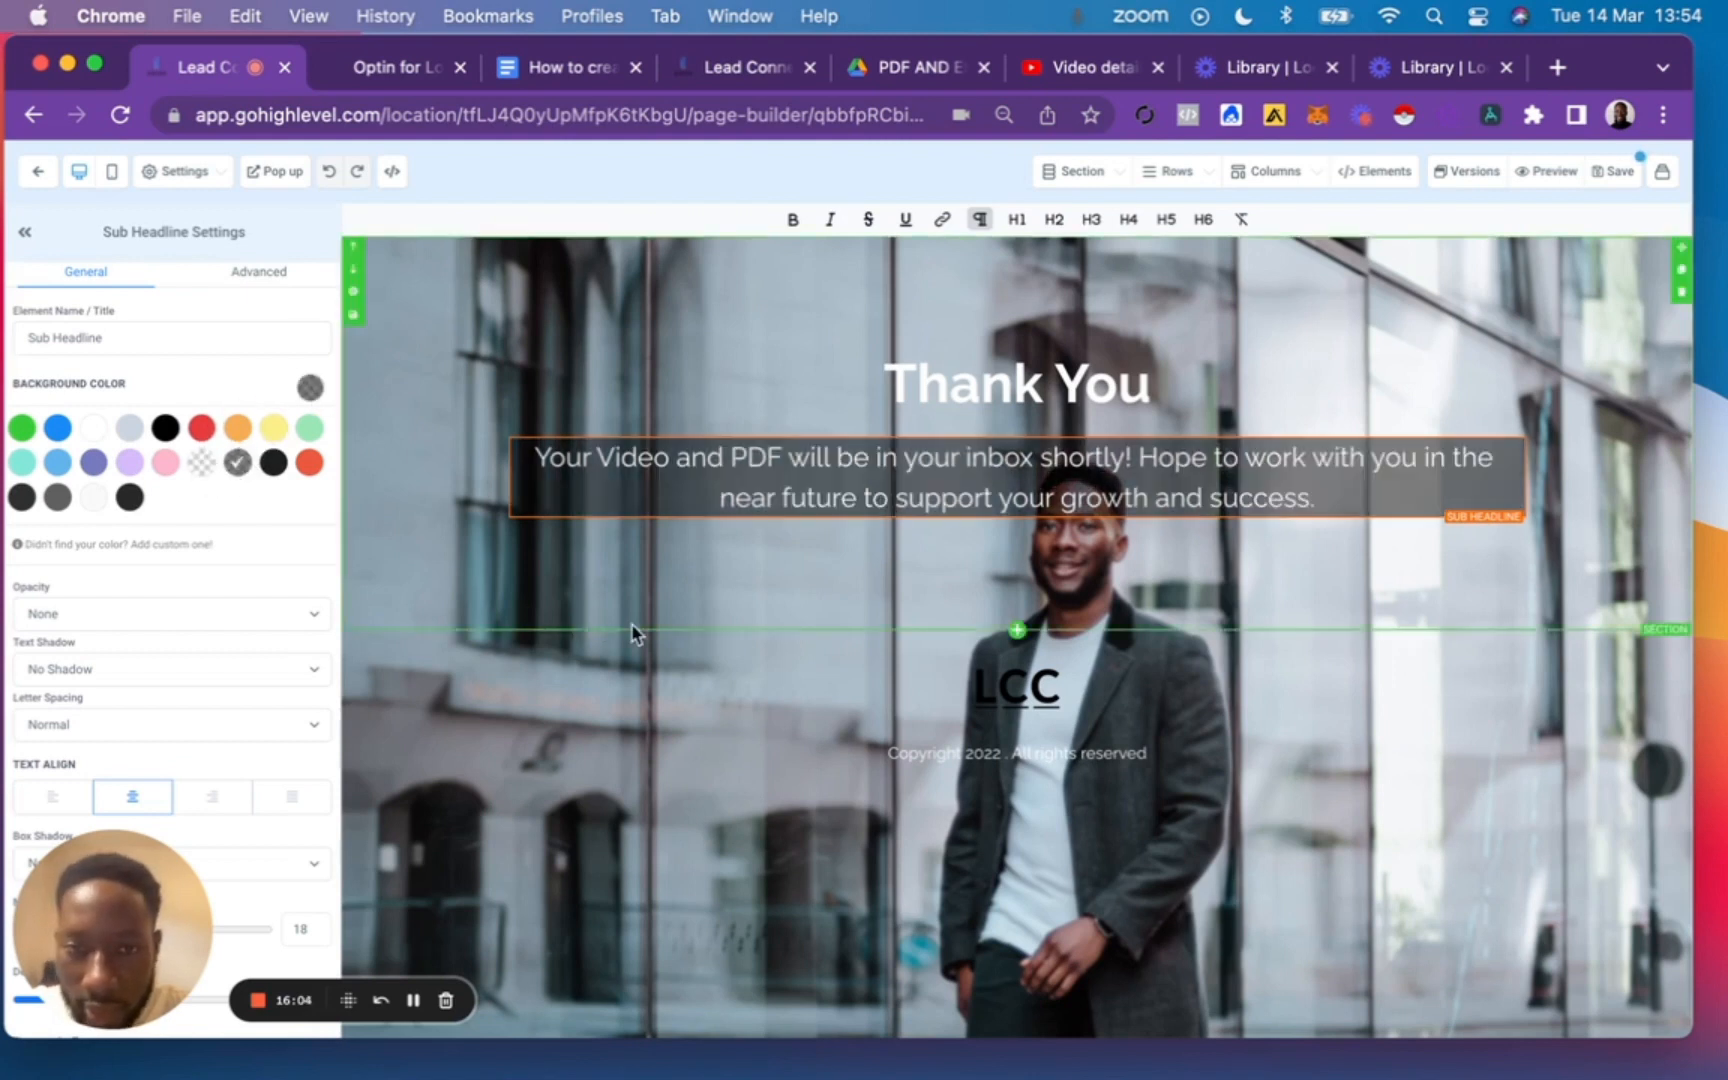
{"action": "left_click", "coordinate": [640, 640]}
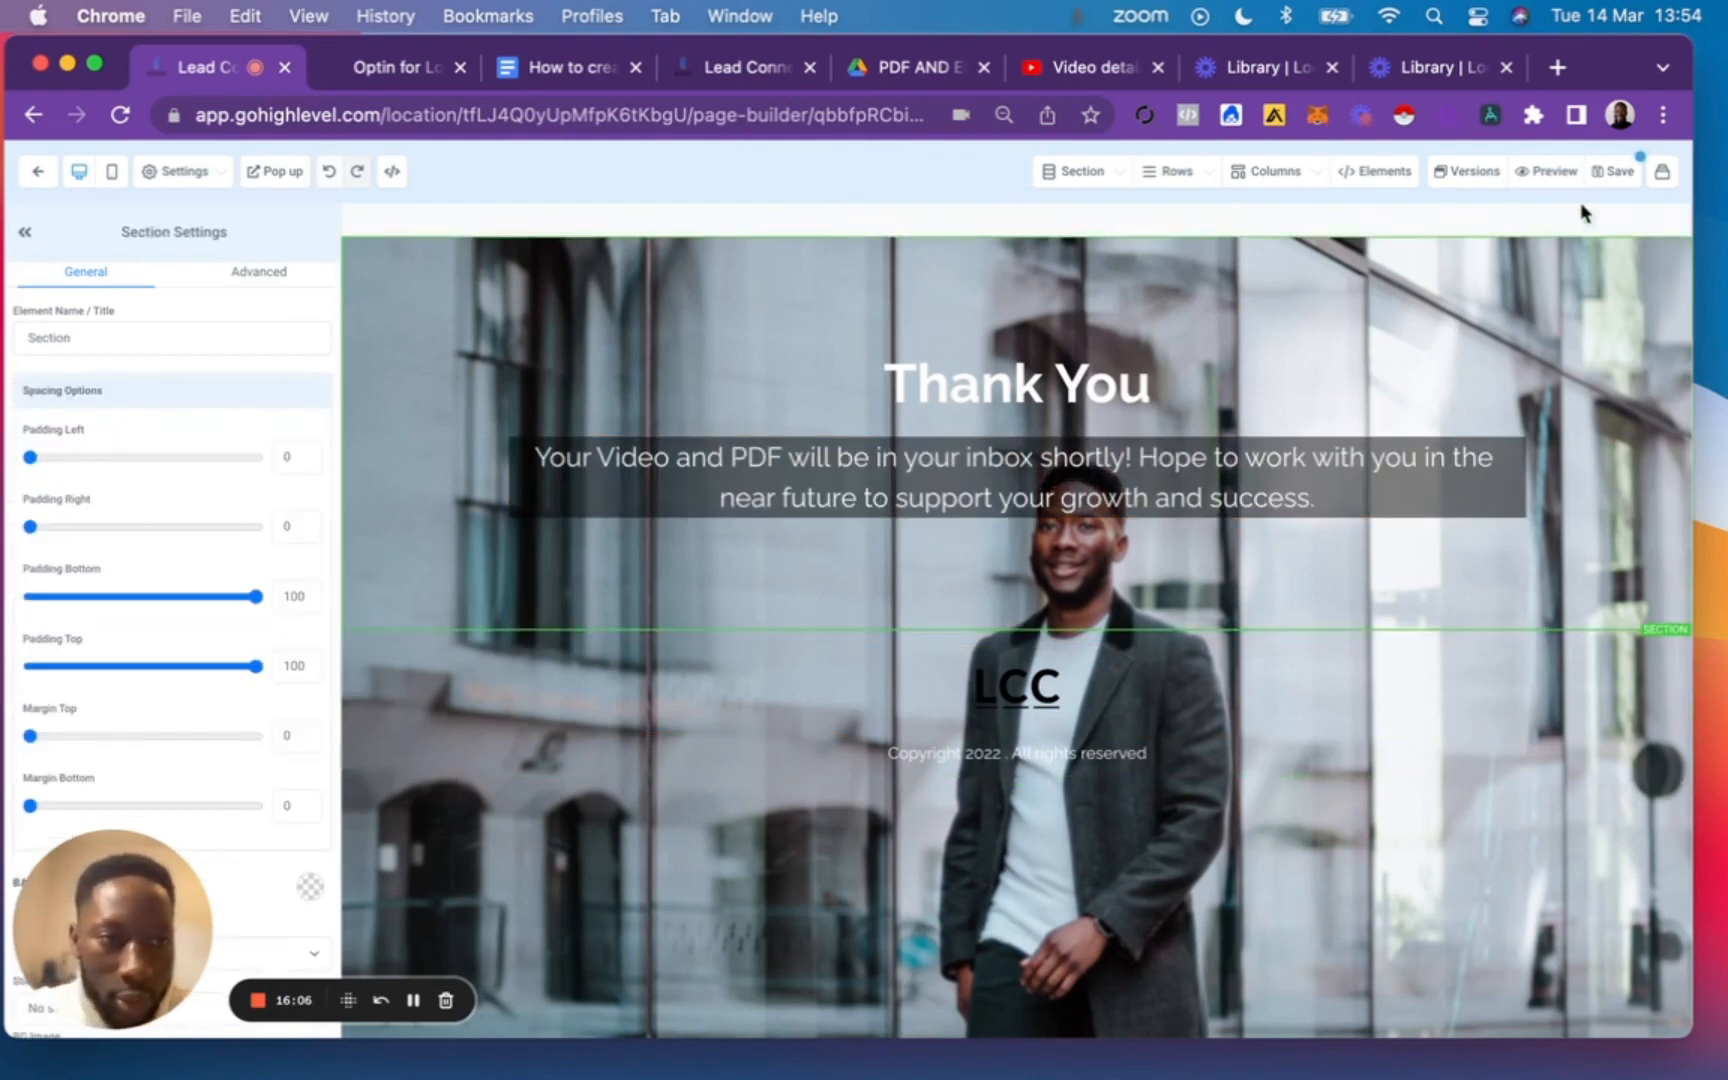
{"action": "left_click", "coordinate": [1613, 171]}
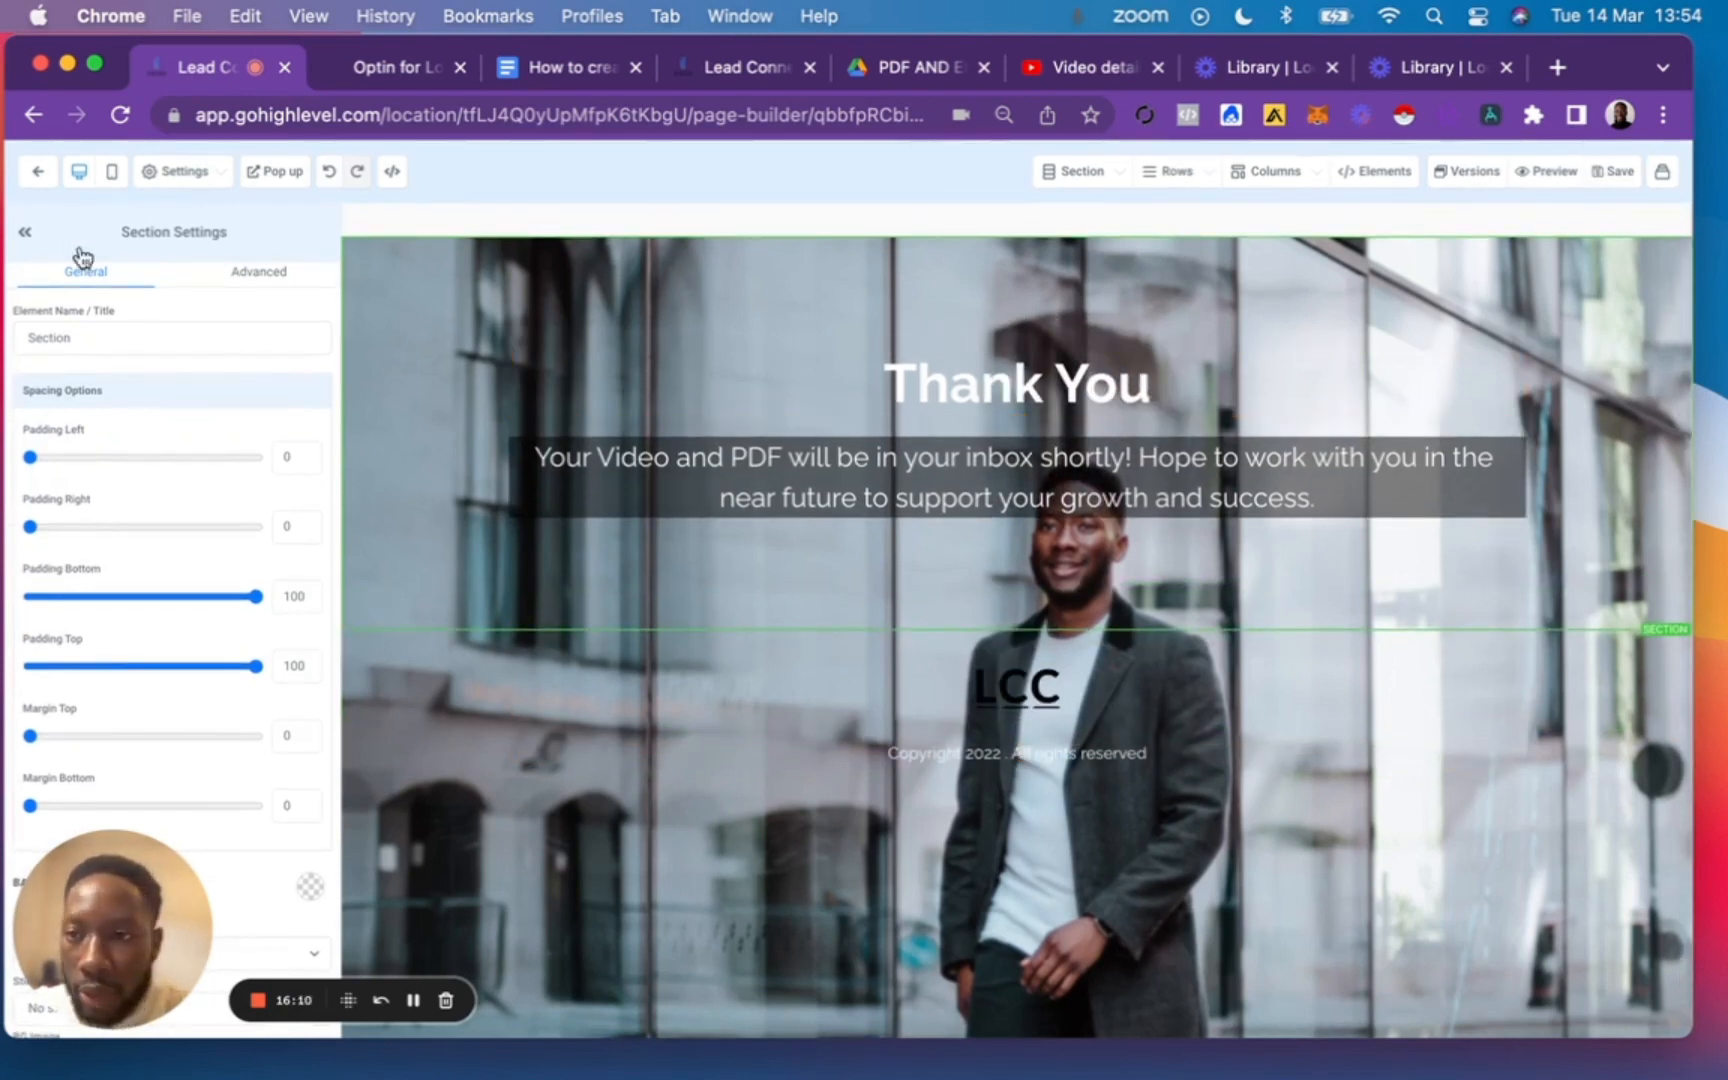
Exit the page builder and switch to the Google Docs opt-in funnel guide to review its numbered step list.
{"action": "left_click", "coordinate": [36, 176]}
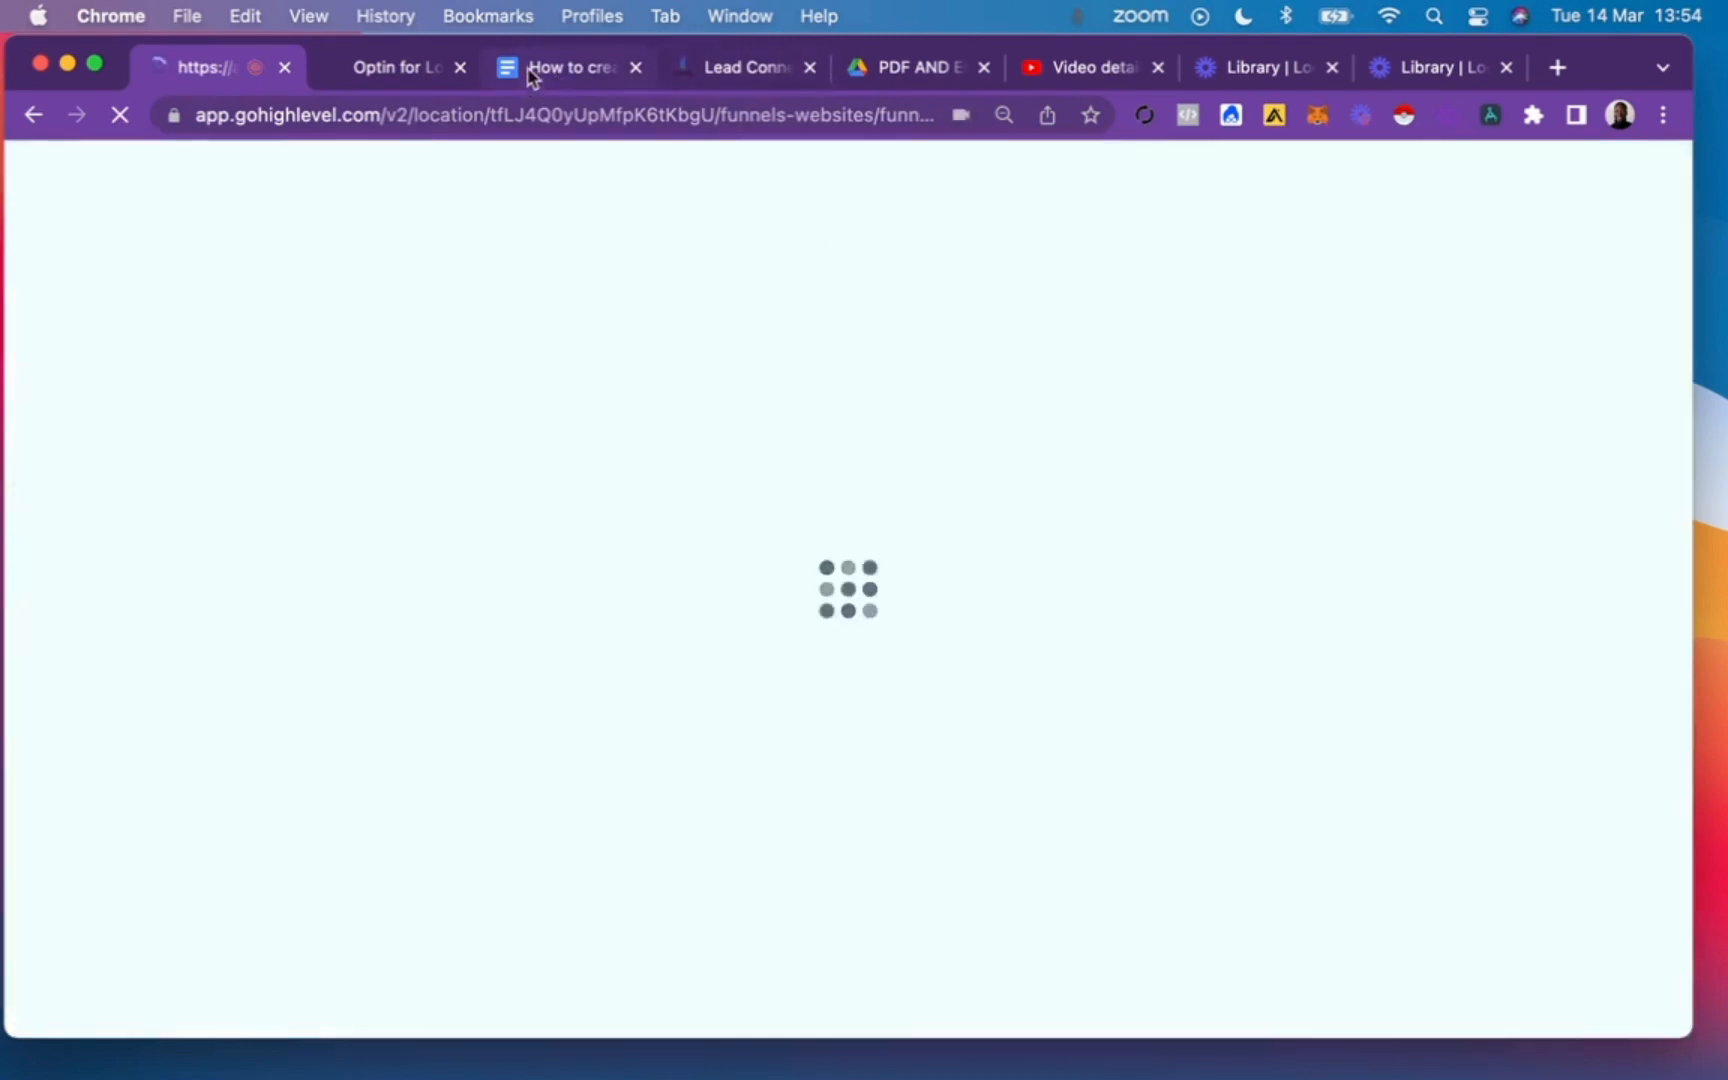
{"action": "left_click", "coordinate": [535, 70]}
{"action": "scroll", "coordinate": [714, 440], "scroll_direction": "up", "scroll_amount": 3}
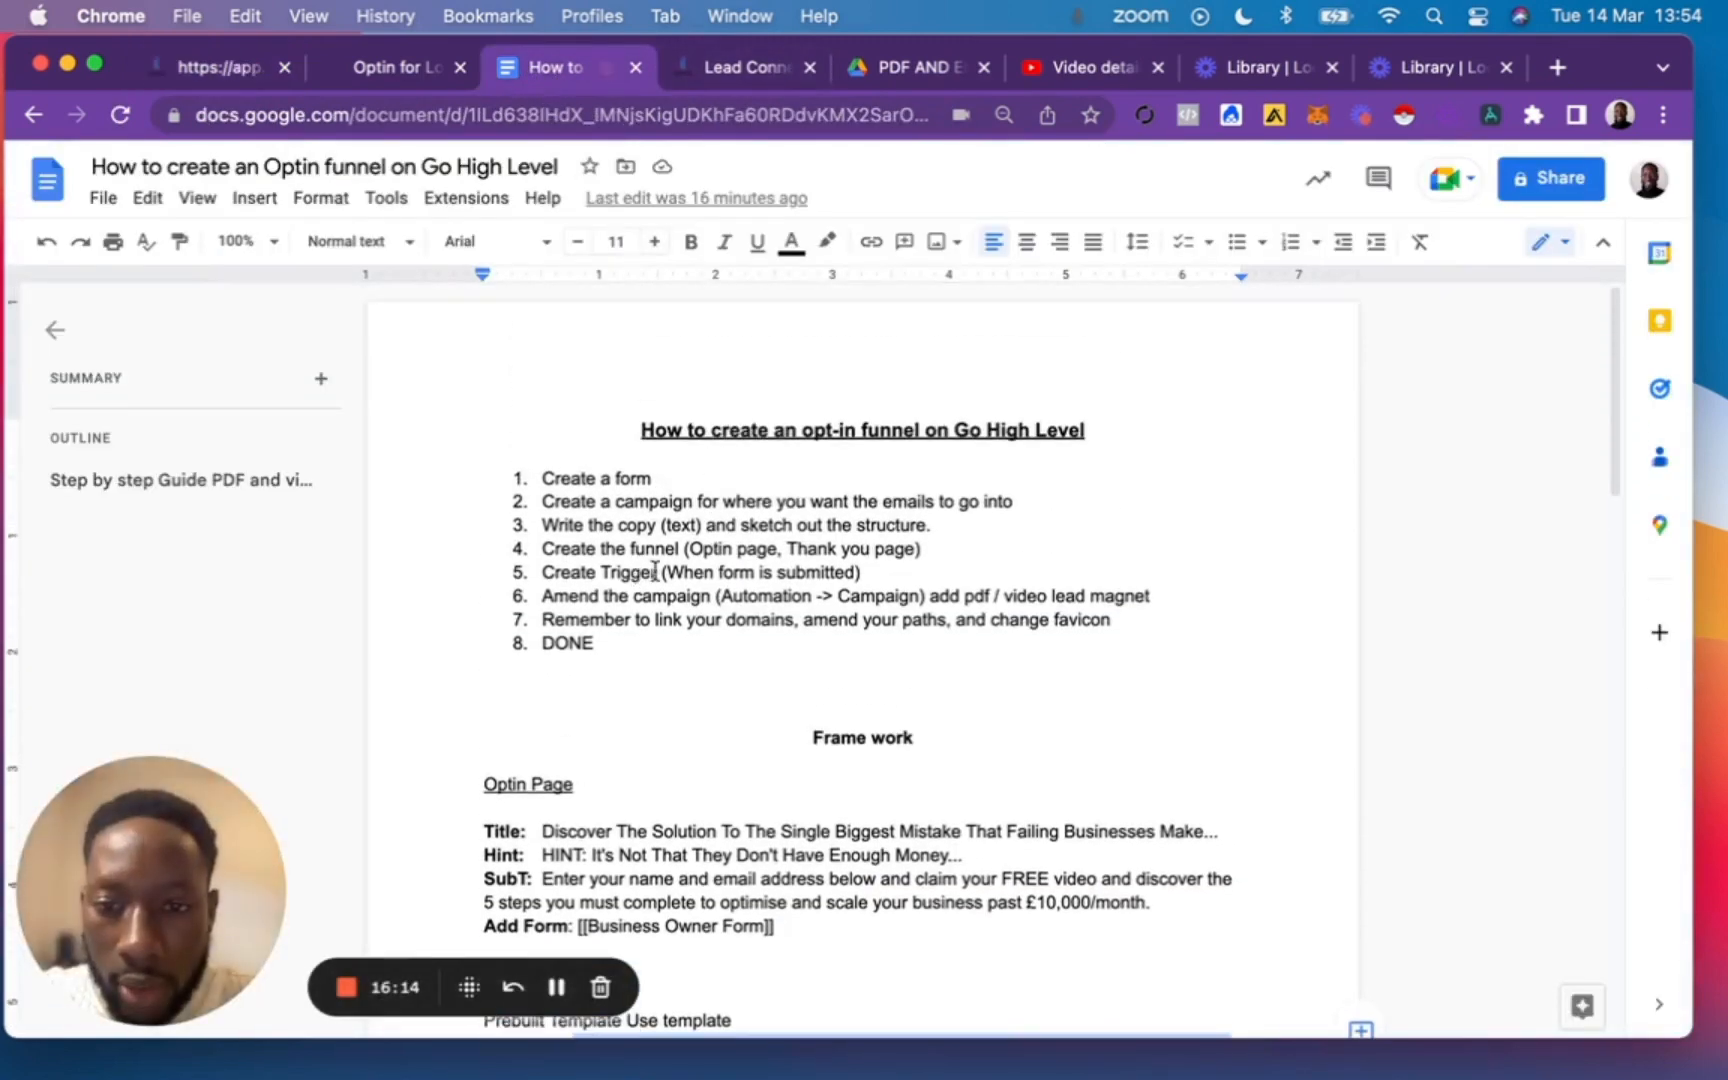
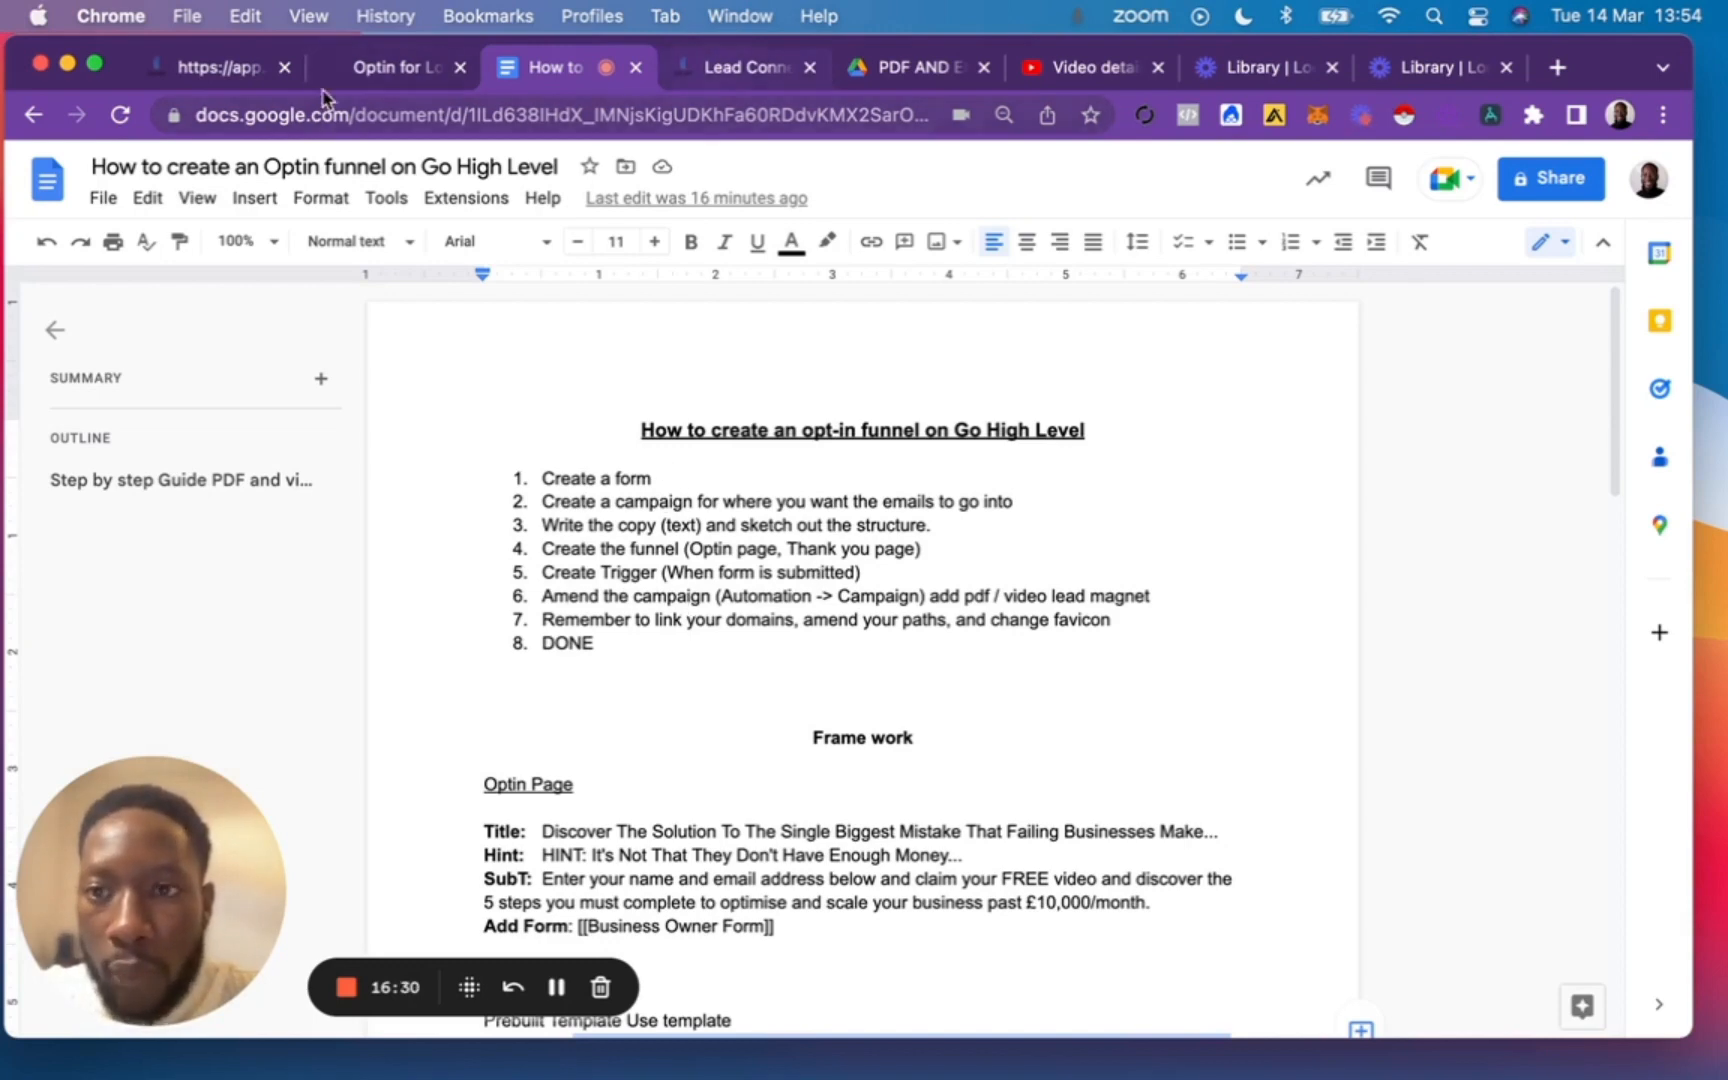
Switch to GoHighLevel and create a new automation trigger named "Business Coaches Trigger".
{"action": "left_click", "coordinate": [215, 67]}
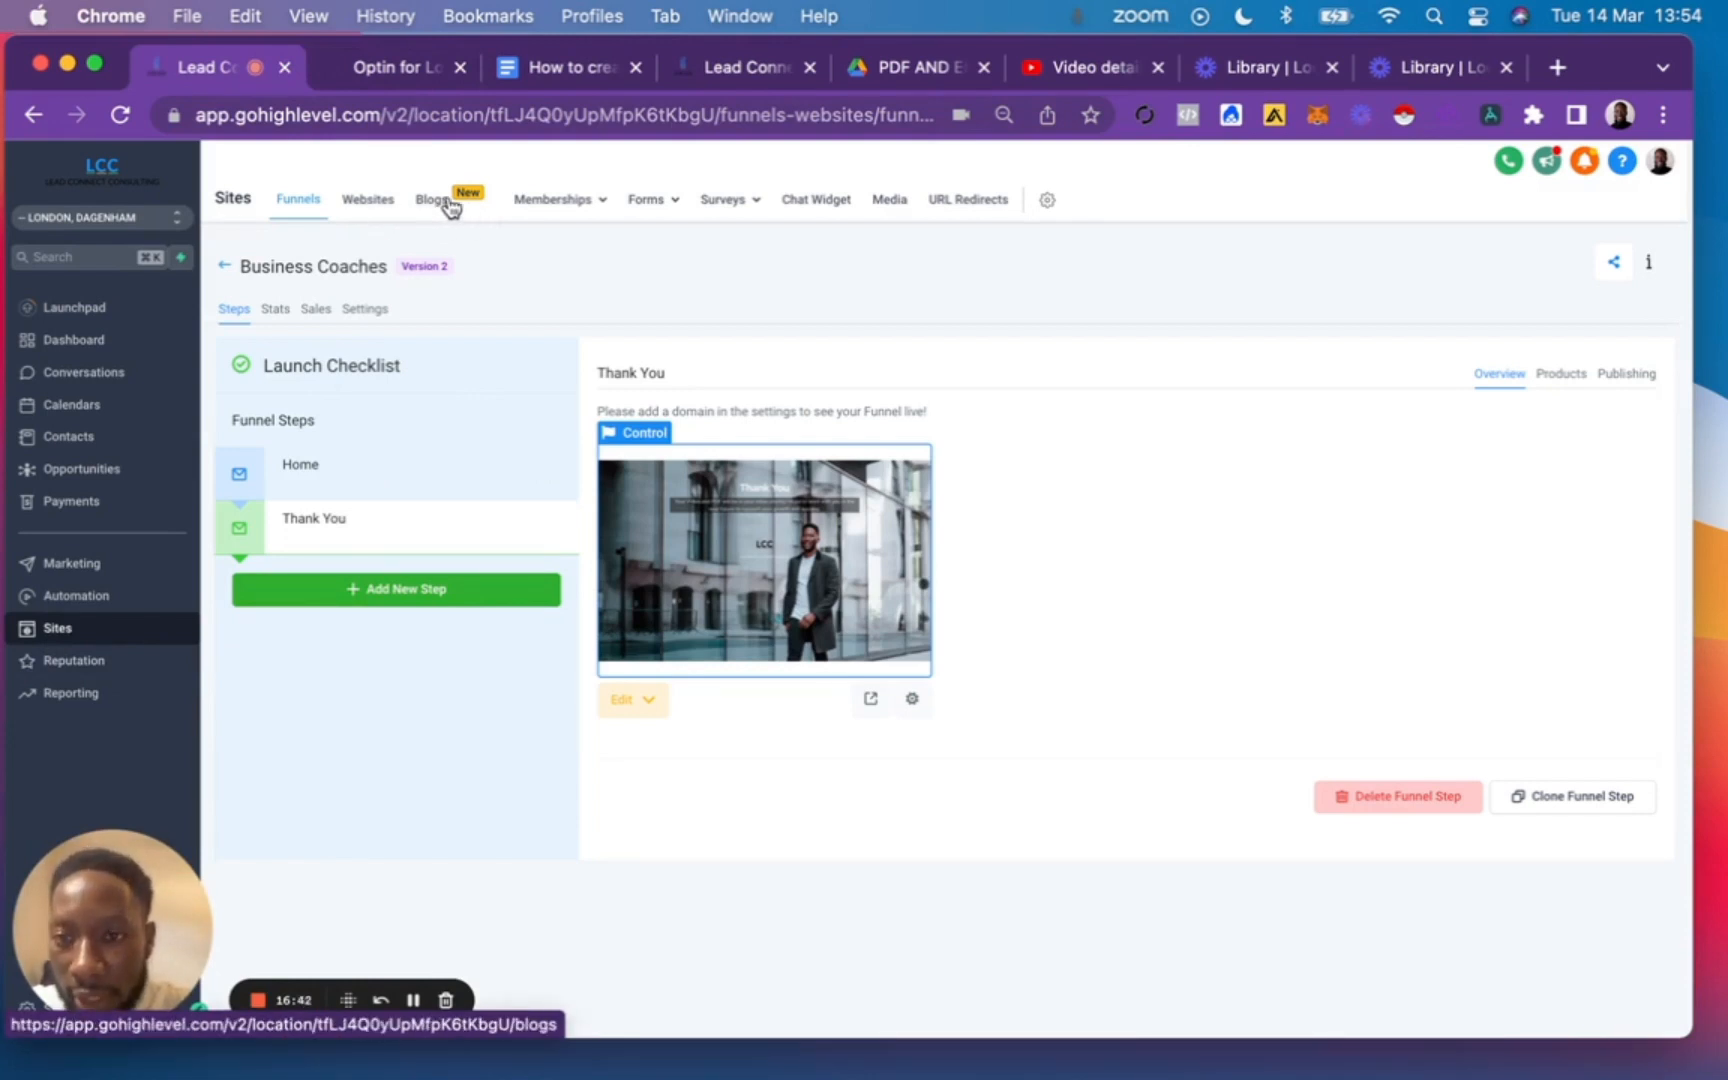
{"action": "mouse_move", "coordinate": [579, 204]}
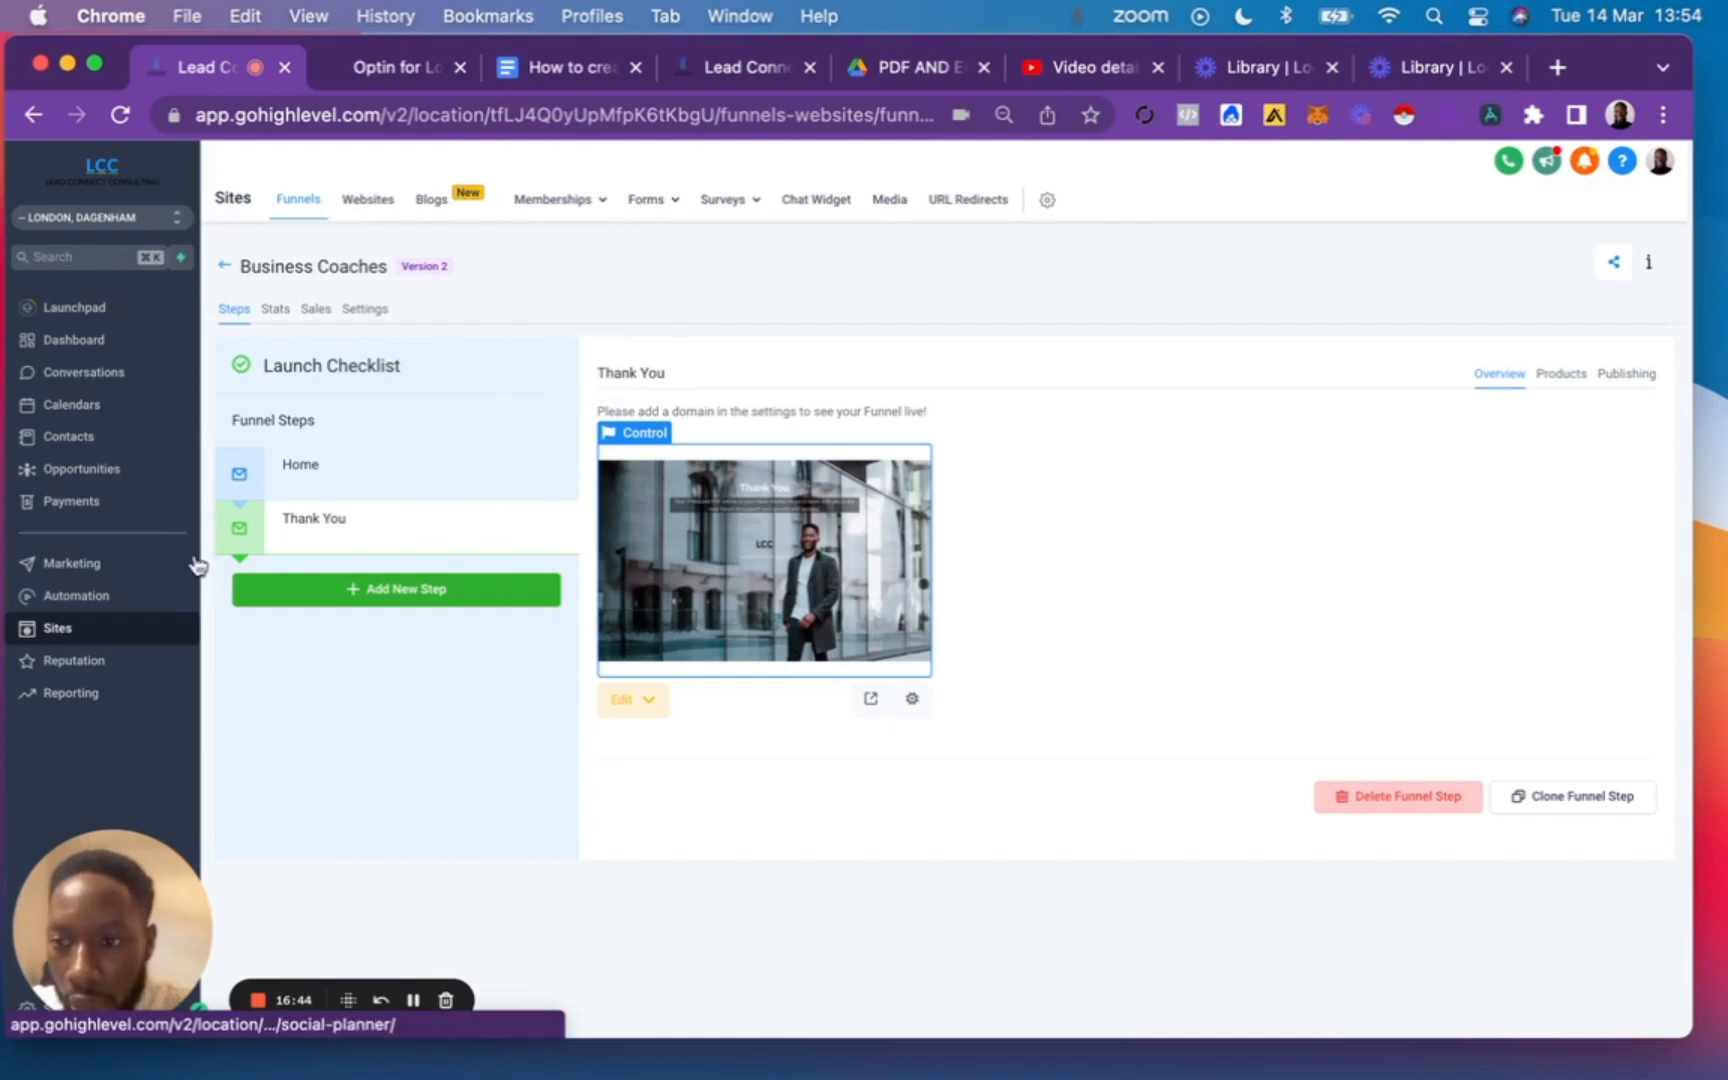
{"action": "left_click", "coordinate": [62, 598]}
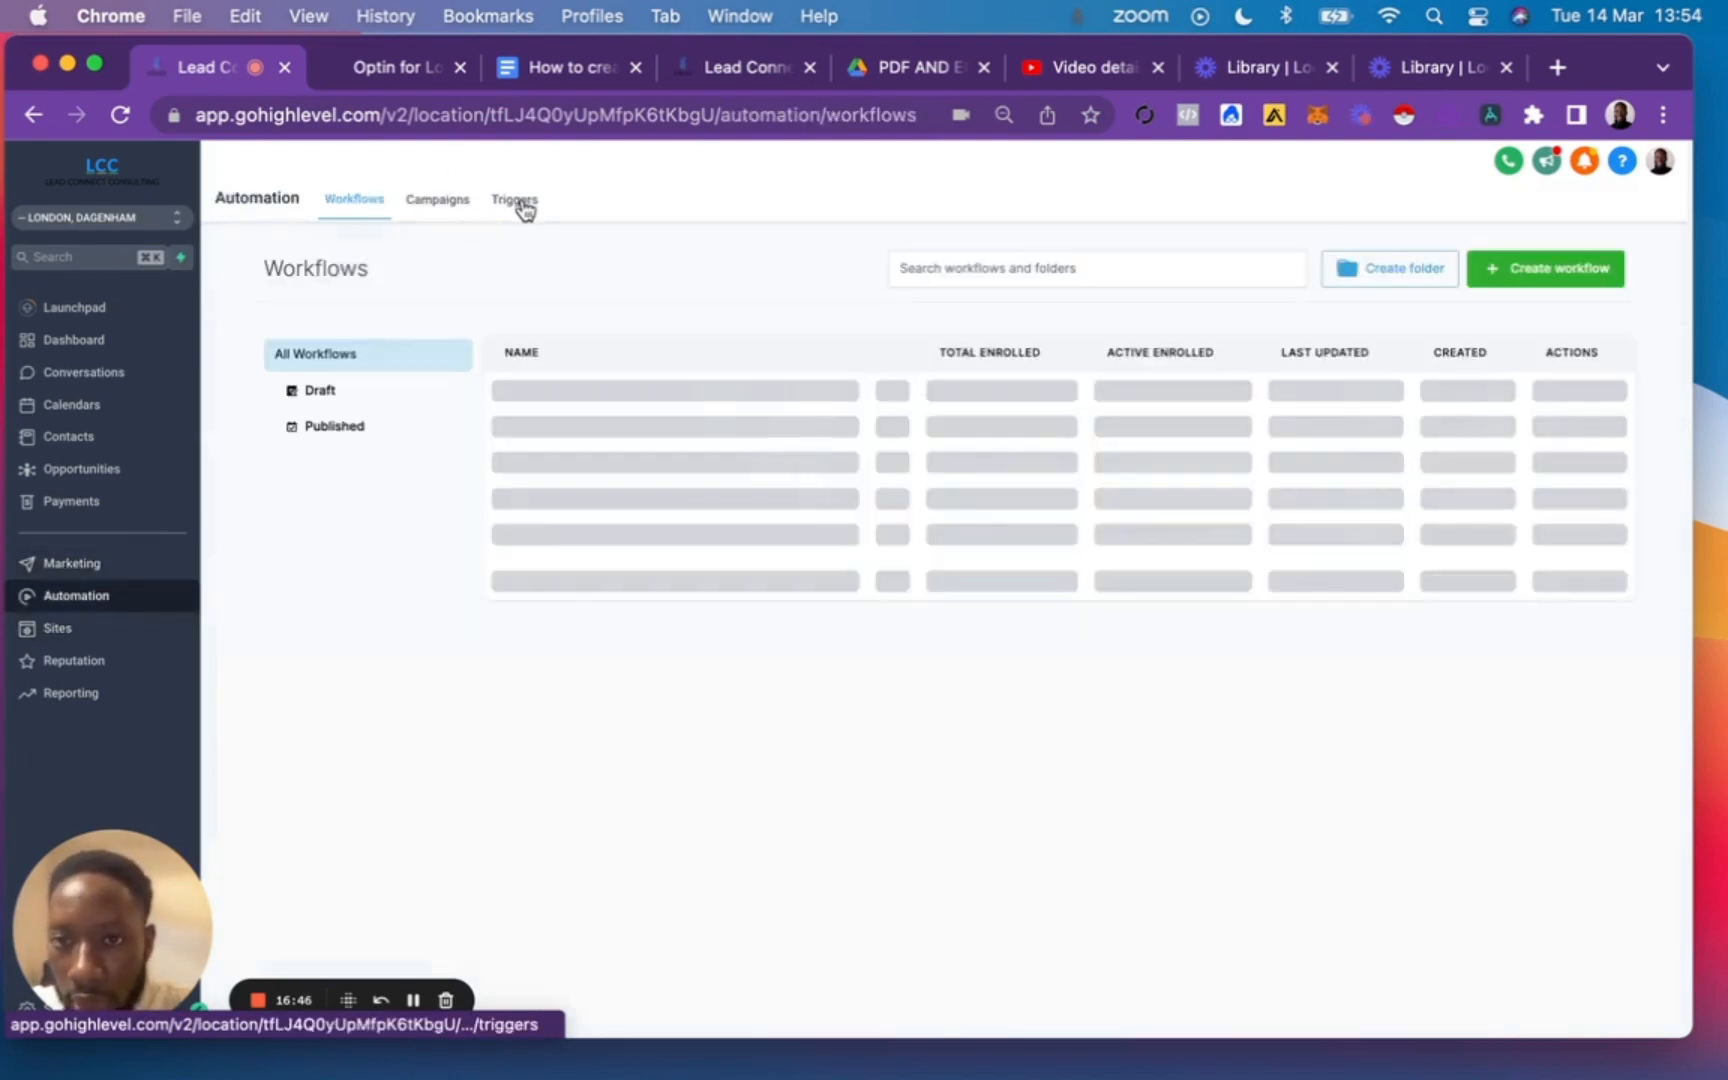
{"action": "left_click", "coordinate": [514, 202]}
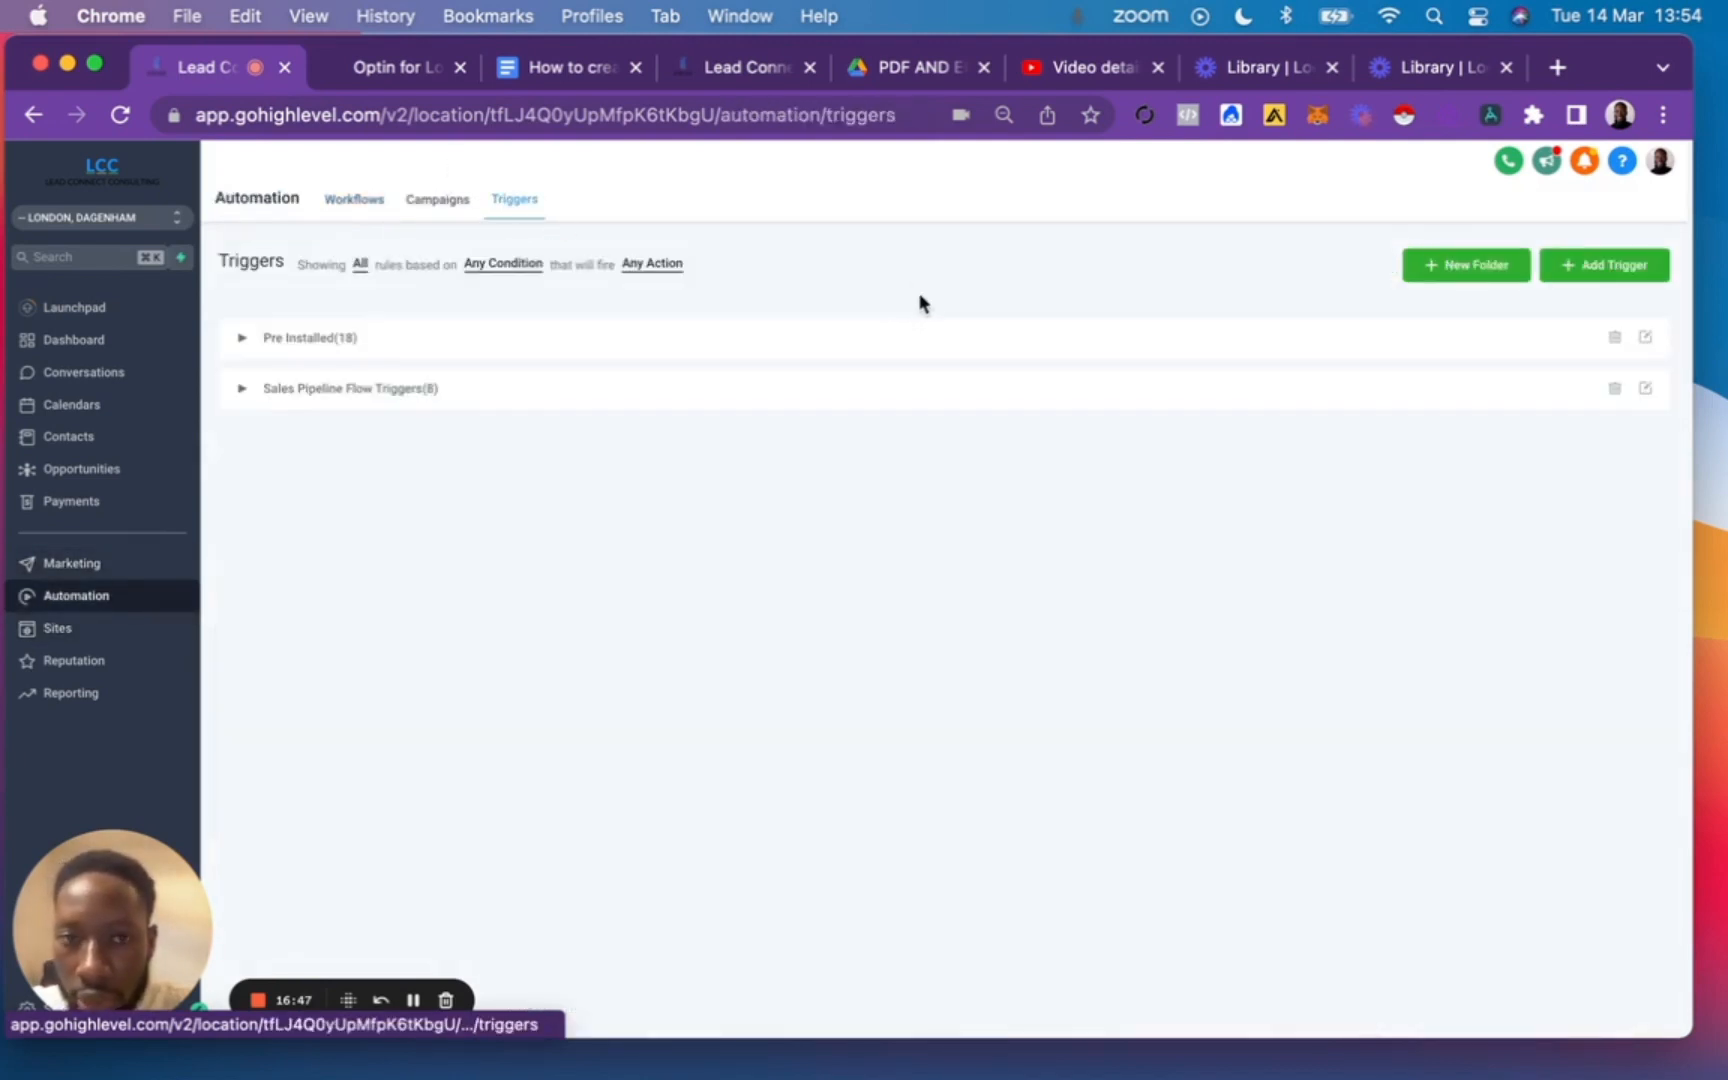
{"action": "left_click", "coordinate": [1622, 275]}
{"action": "left_click", "coordinate": [708, 301]}
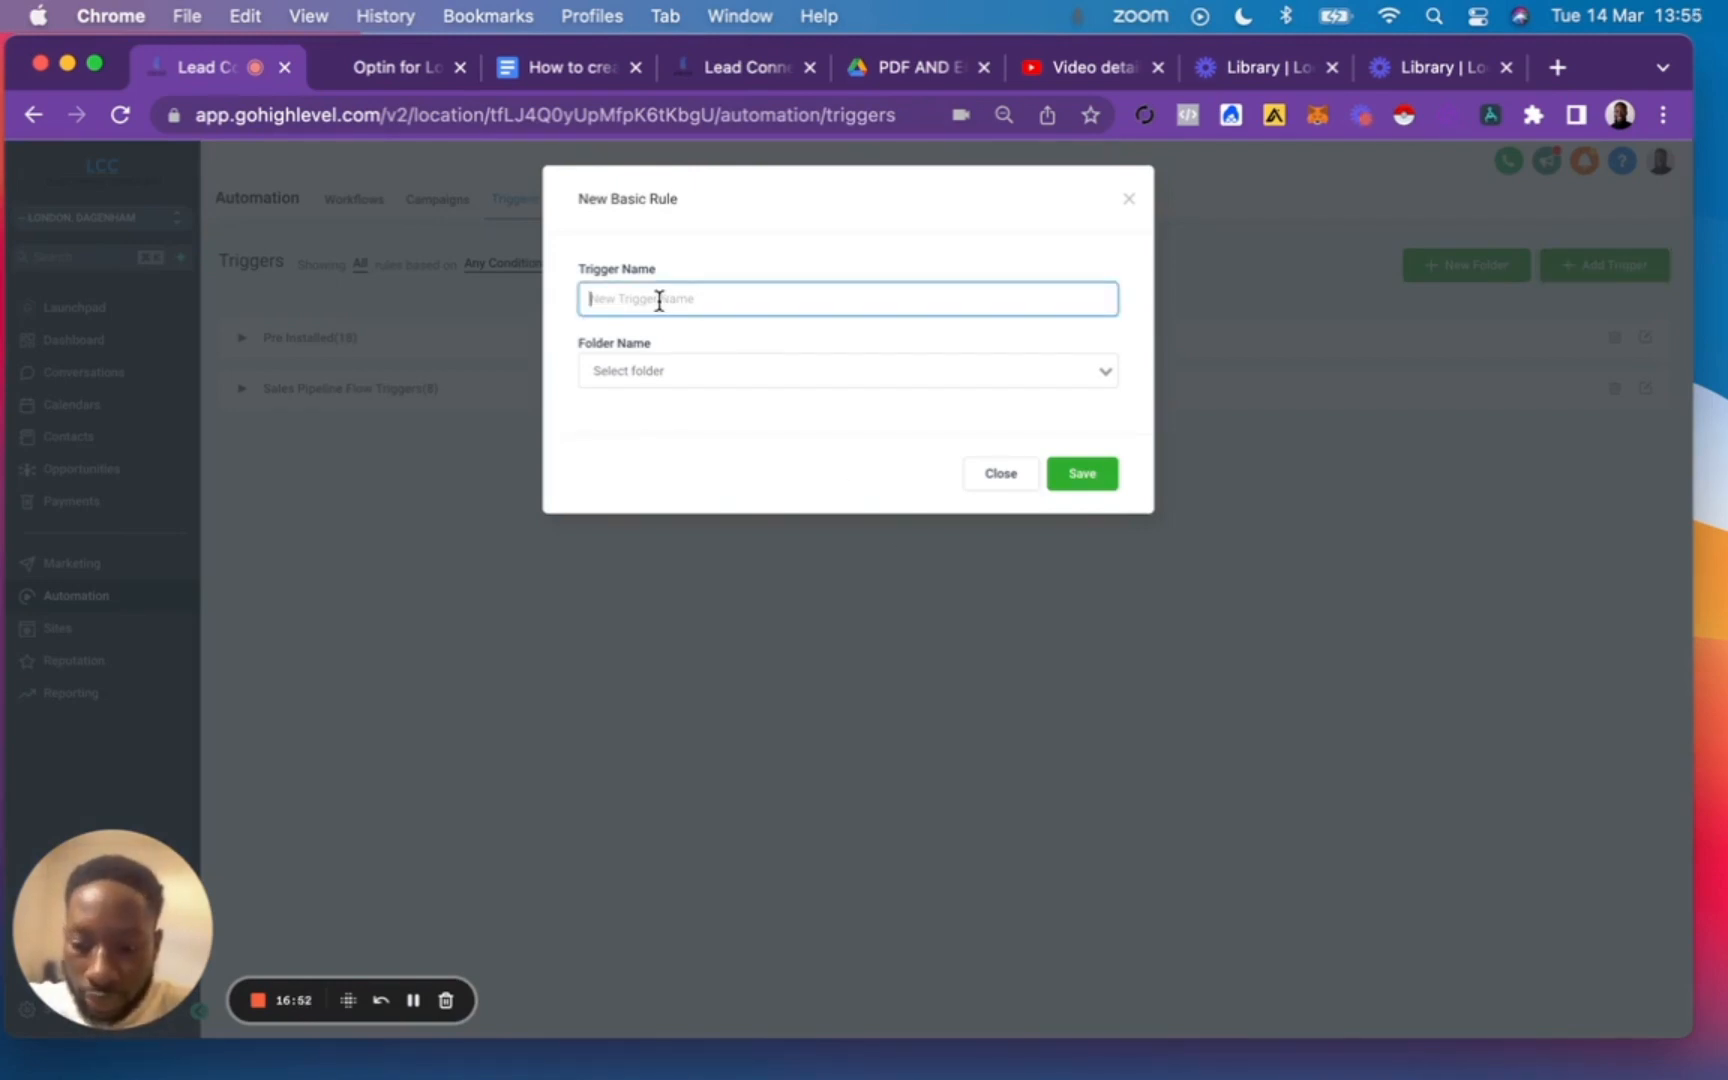
{"action": "type", "text": "Business Coaches Trigger"}
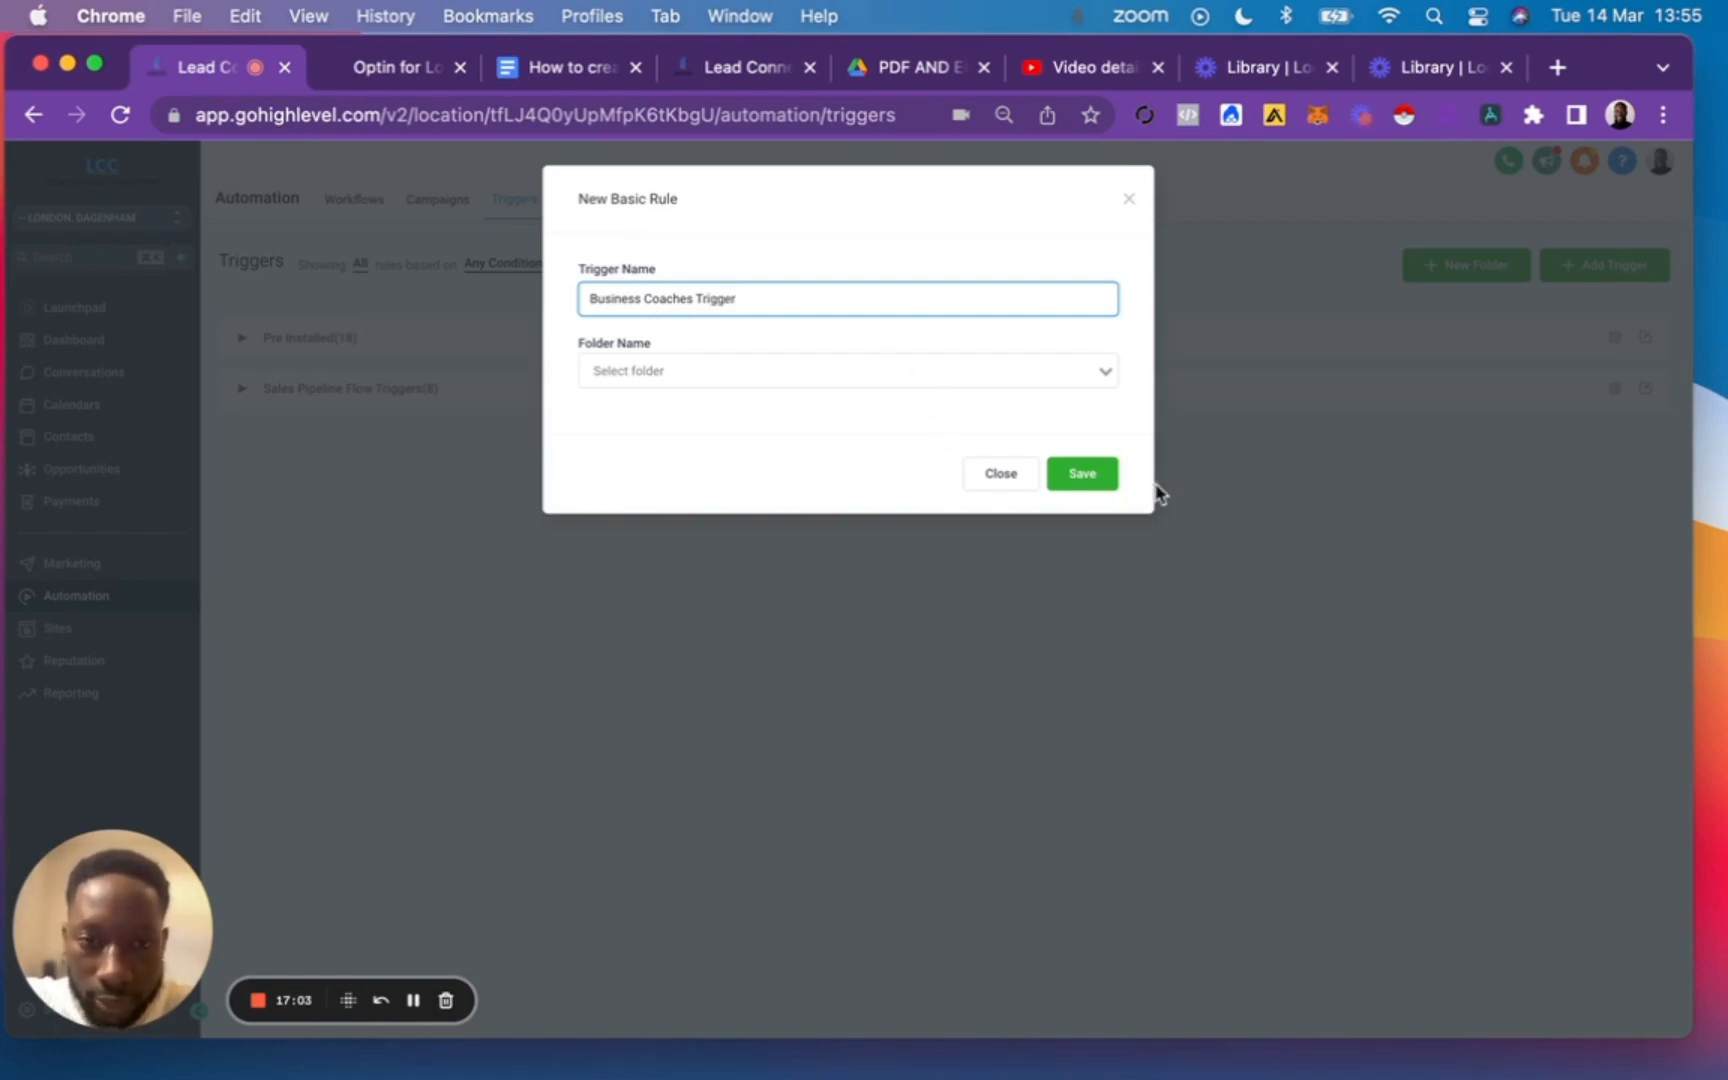
{"action": "left_click", "coordinate": [1090, 476]}
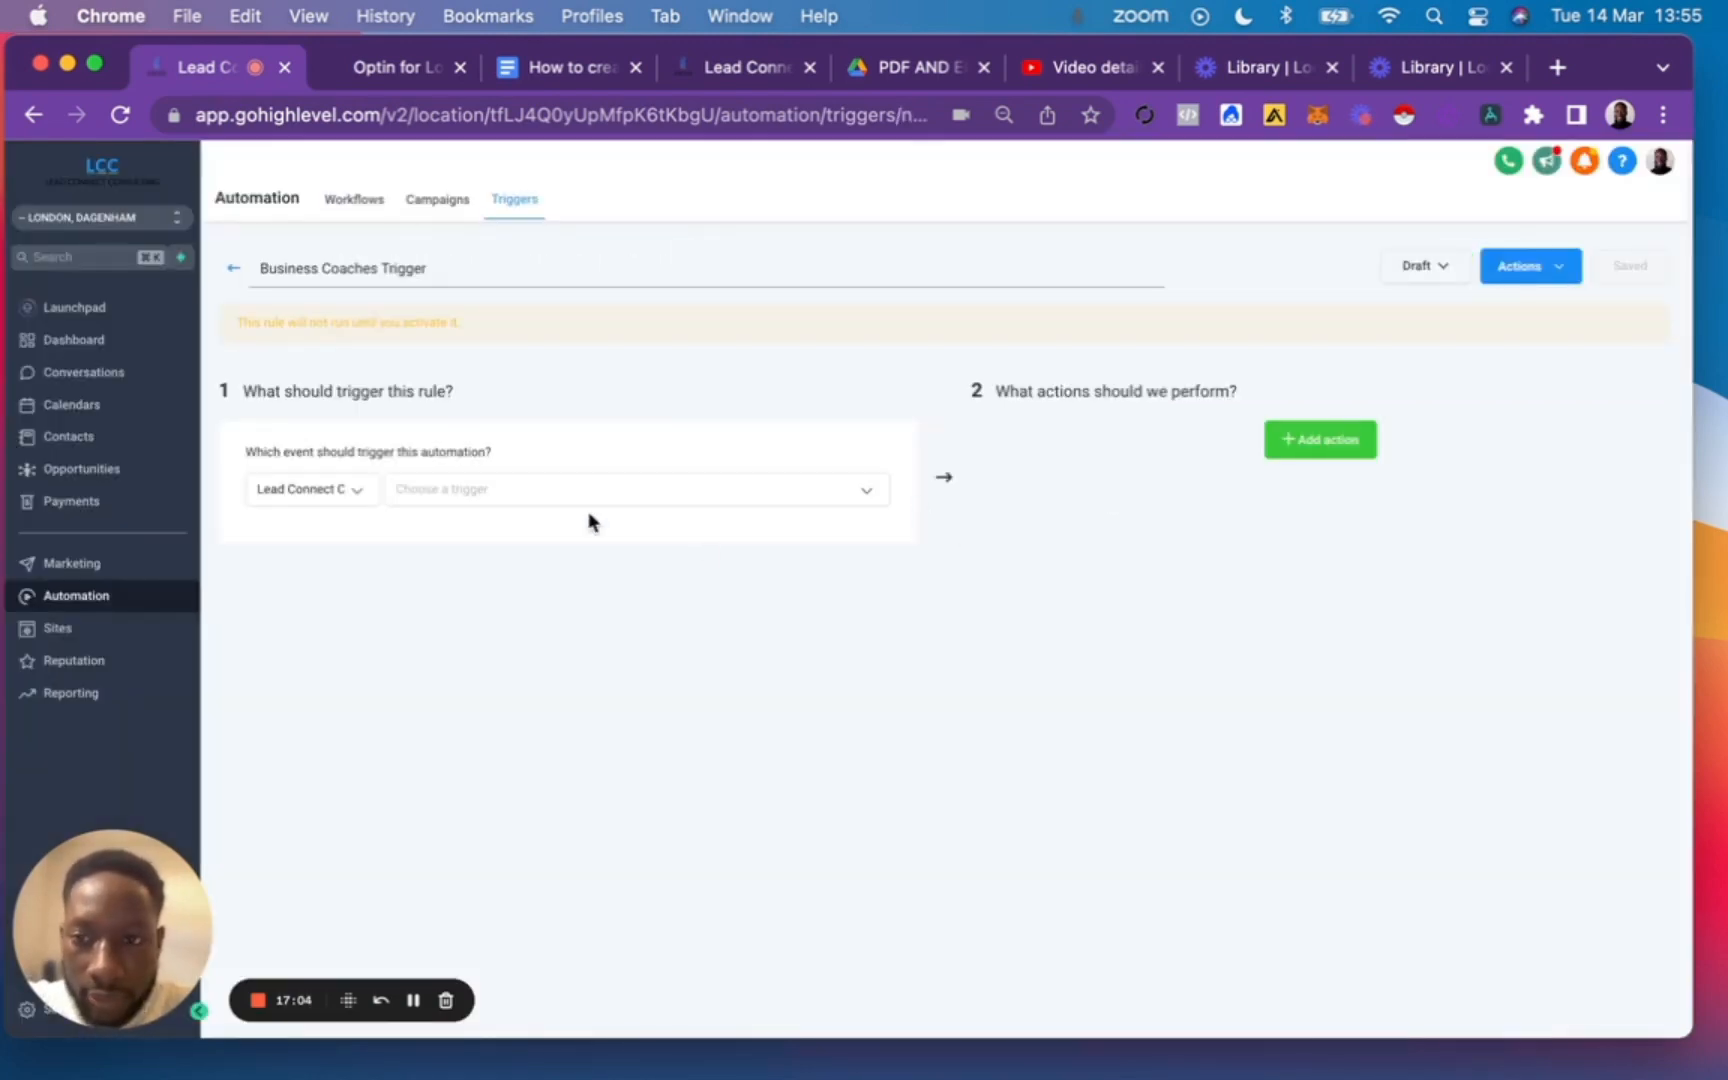
Set the trigger's event to Form submitted.
{"action": "left_click", "coordinate": [478, 490]}
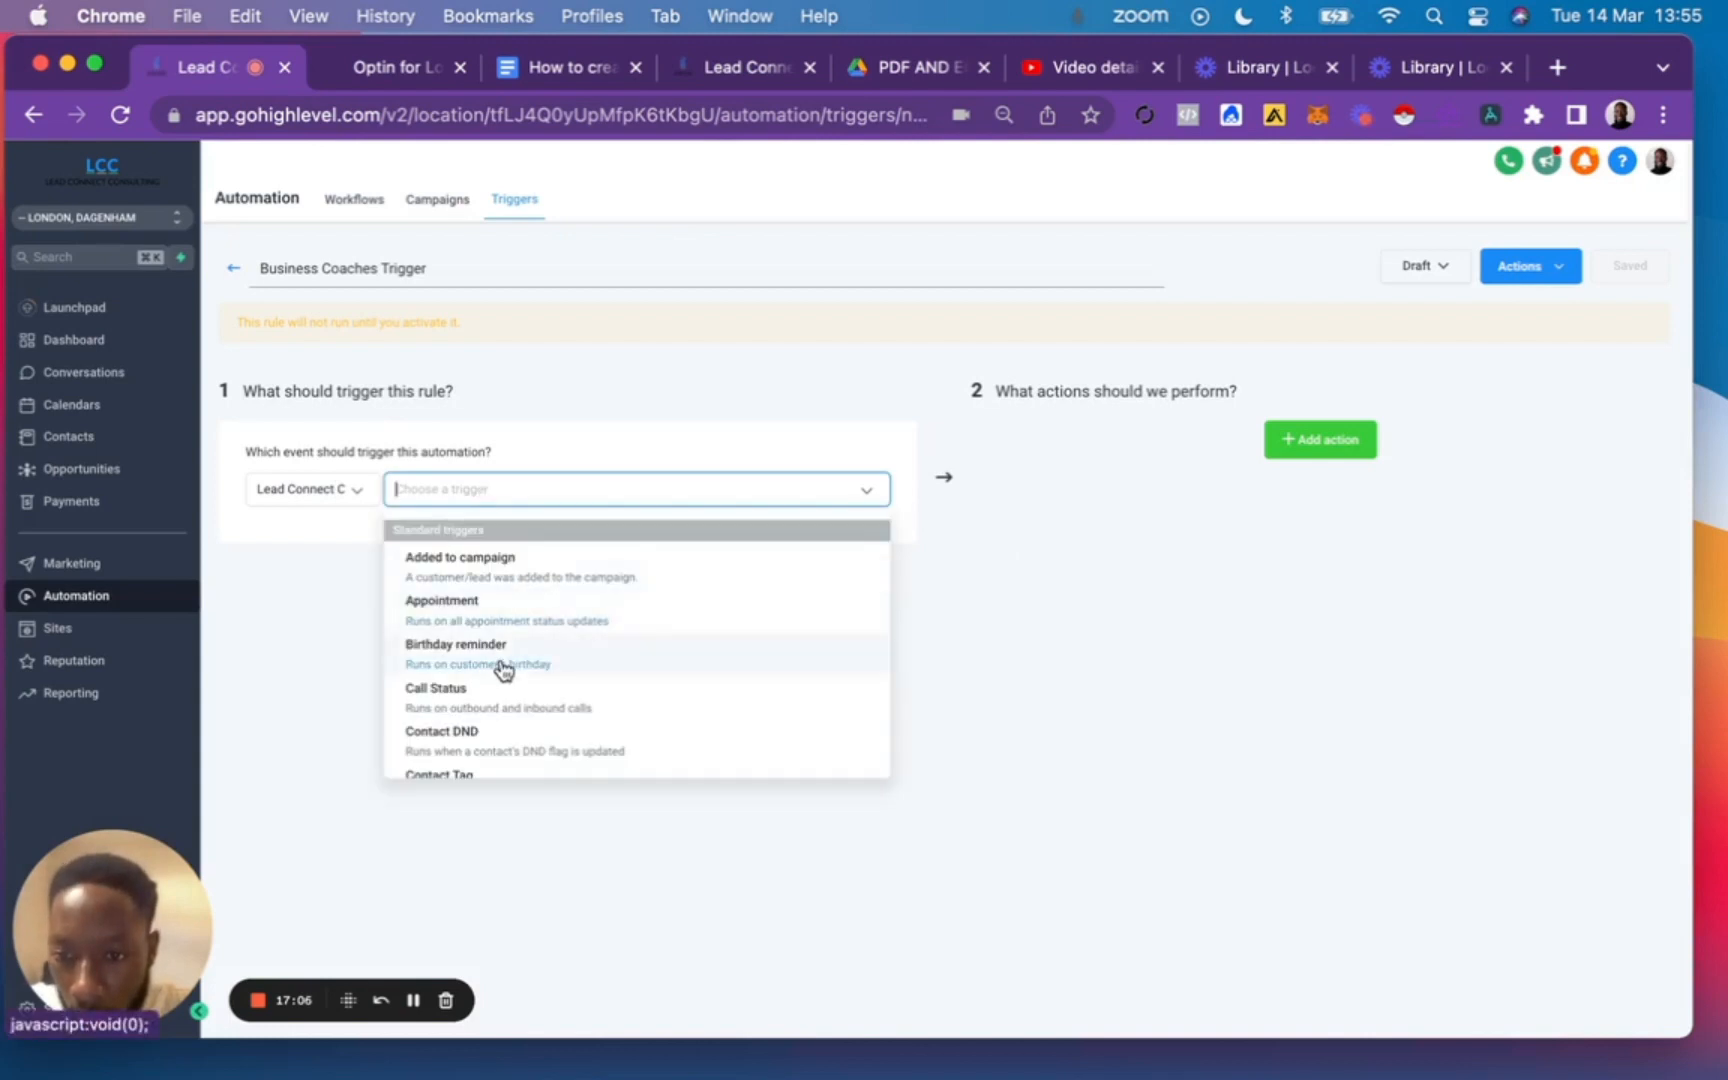
{"action": "scroll", "coordinate": [503, 668], "scroll_direction": "down", "scroll_amount": 2}
{"action": "scroll", "coordinate": [503, 668], "scroll_direction": "down", "scroll_amount": 6}
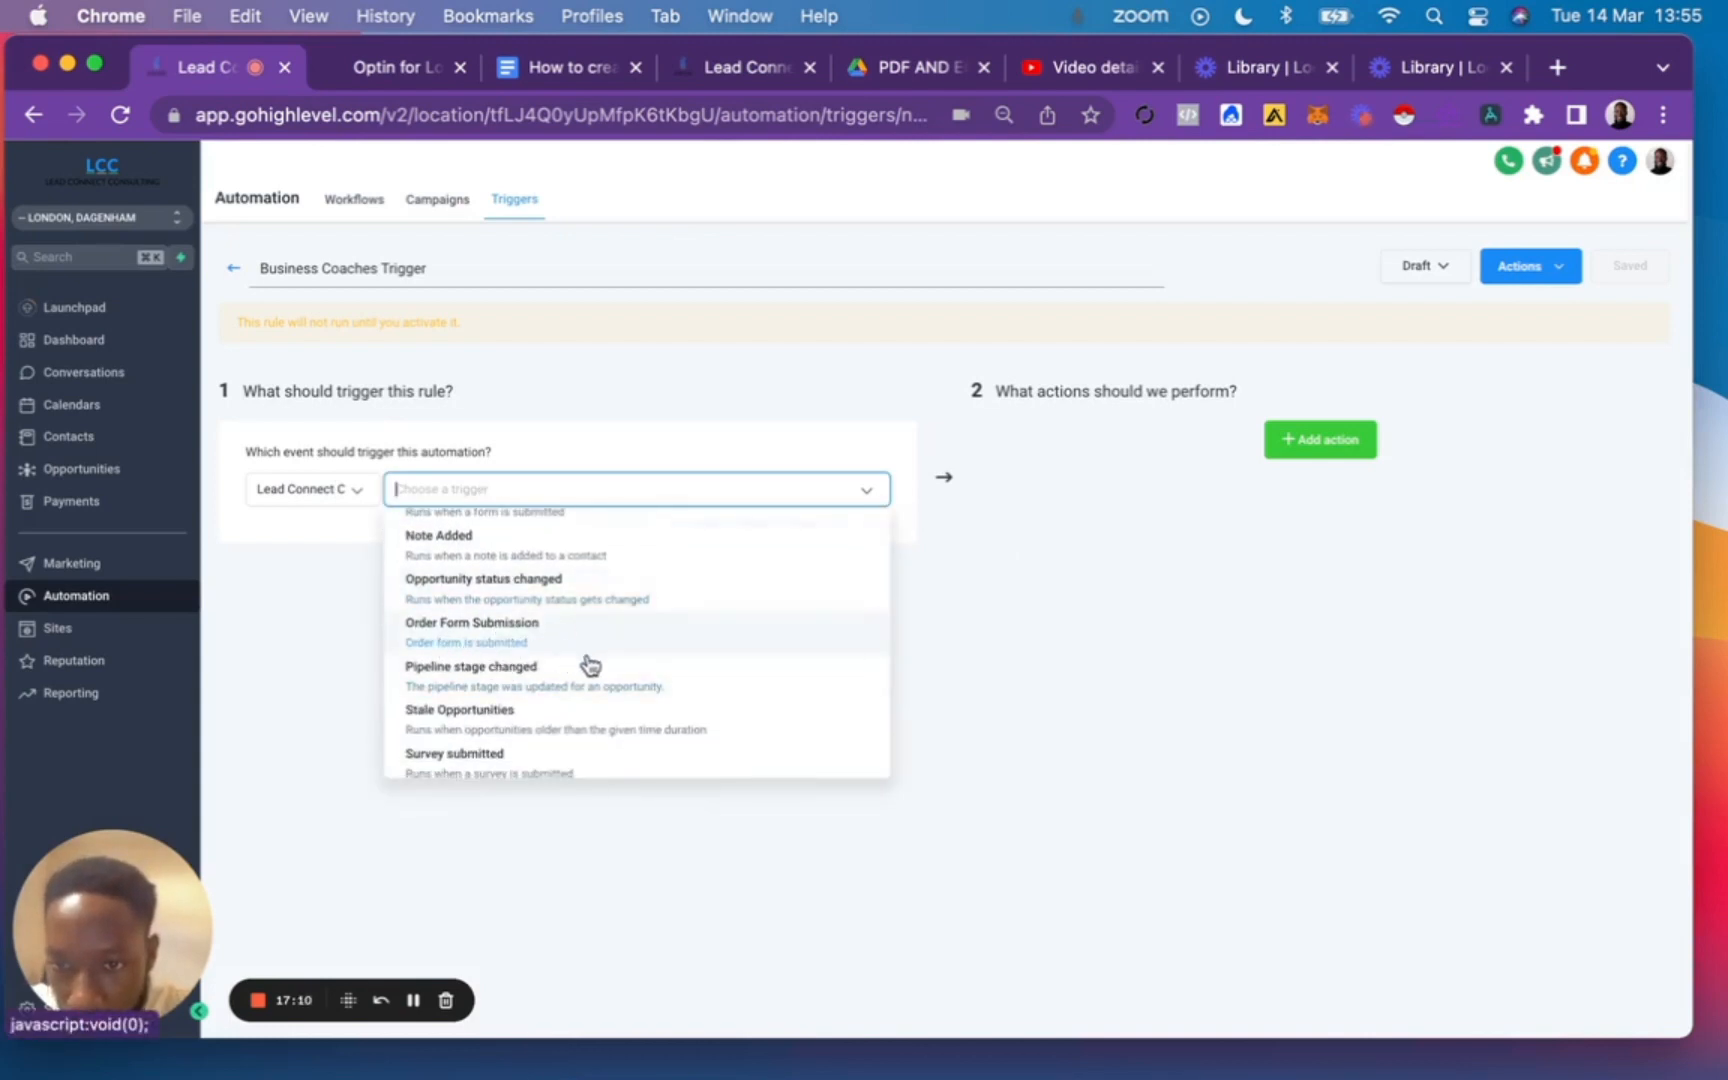
{"action": "scroll", "coordinate": [582, 643], "scroll_direction": "down", "scroll_amount": 6}
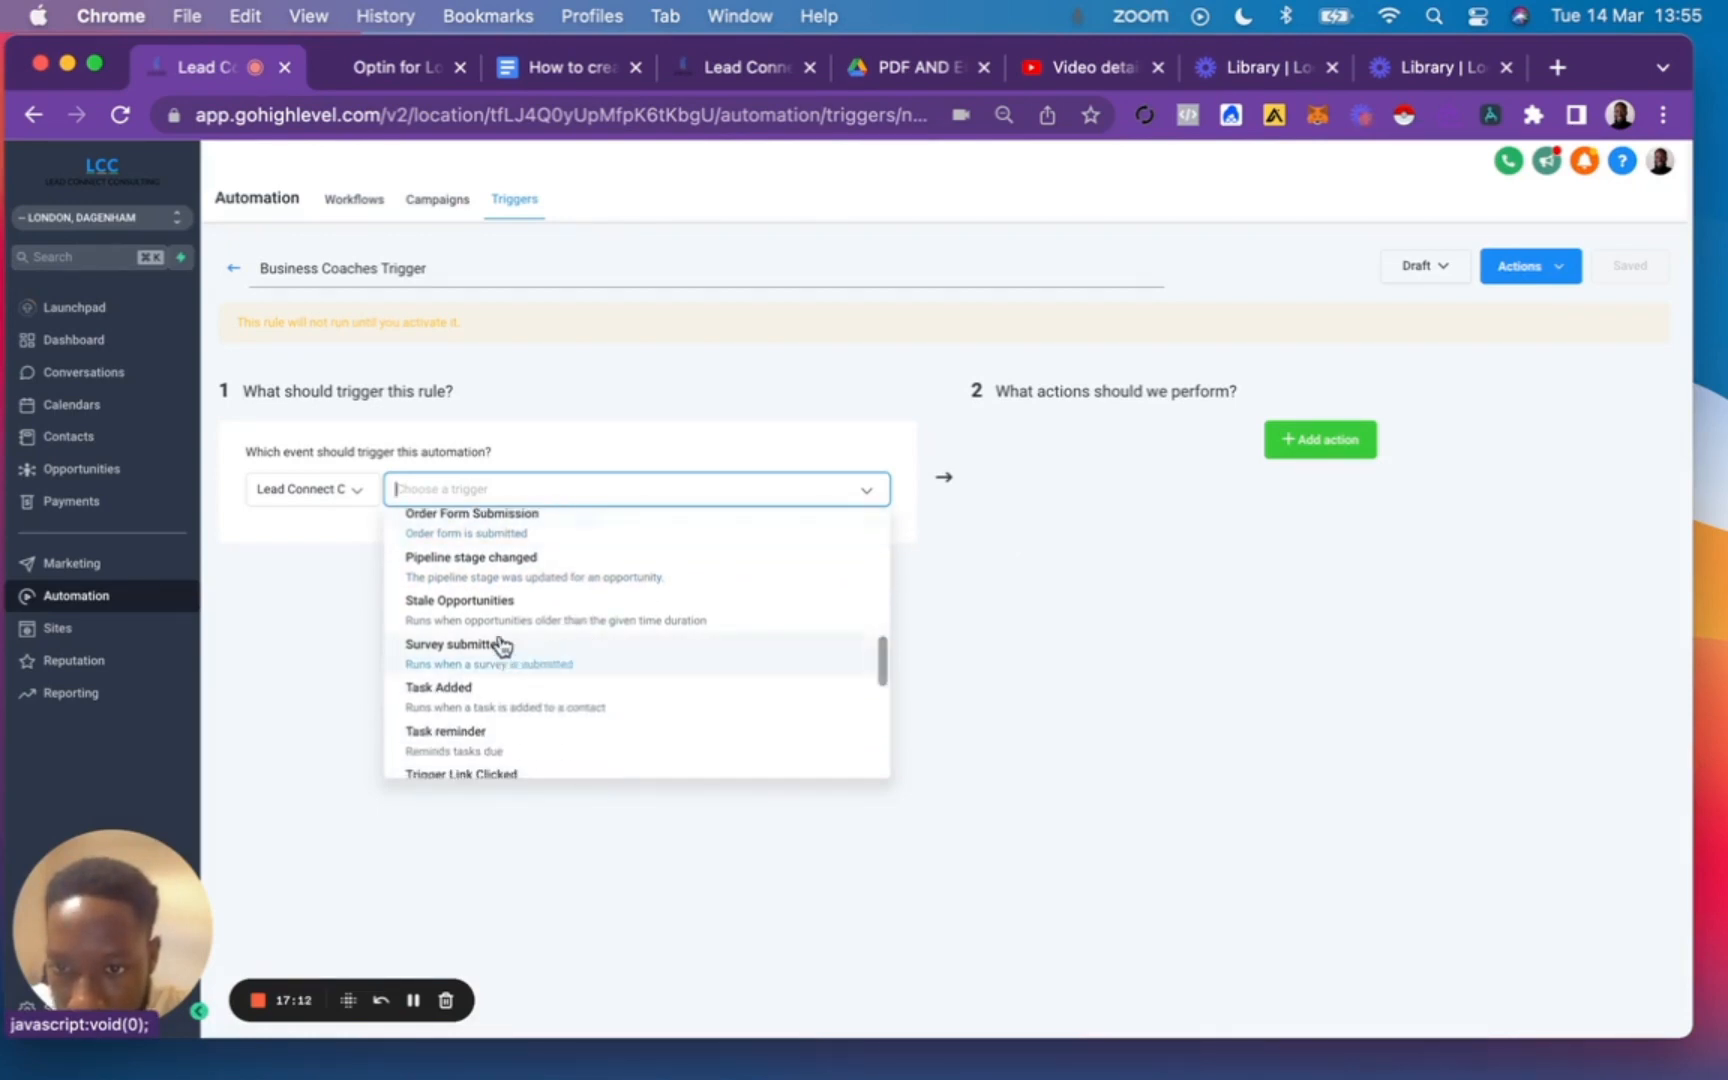
{"action": "scroll", "coordinate": [515, 636], "scroll_direction": "up", "scroll_amount": 8}
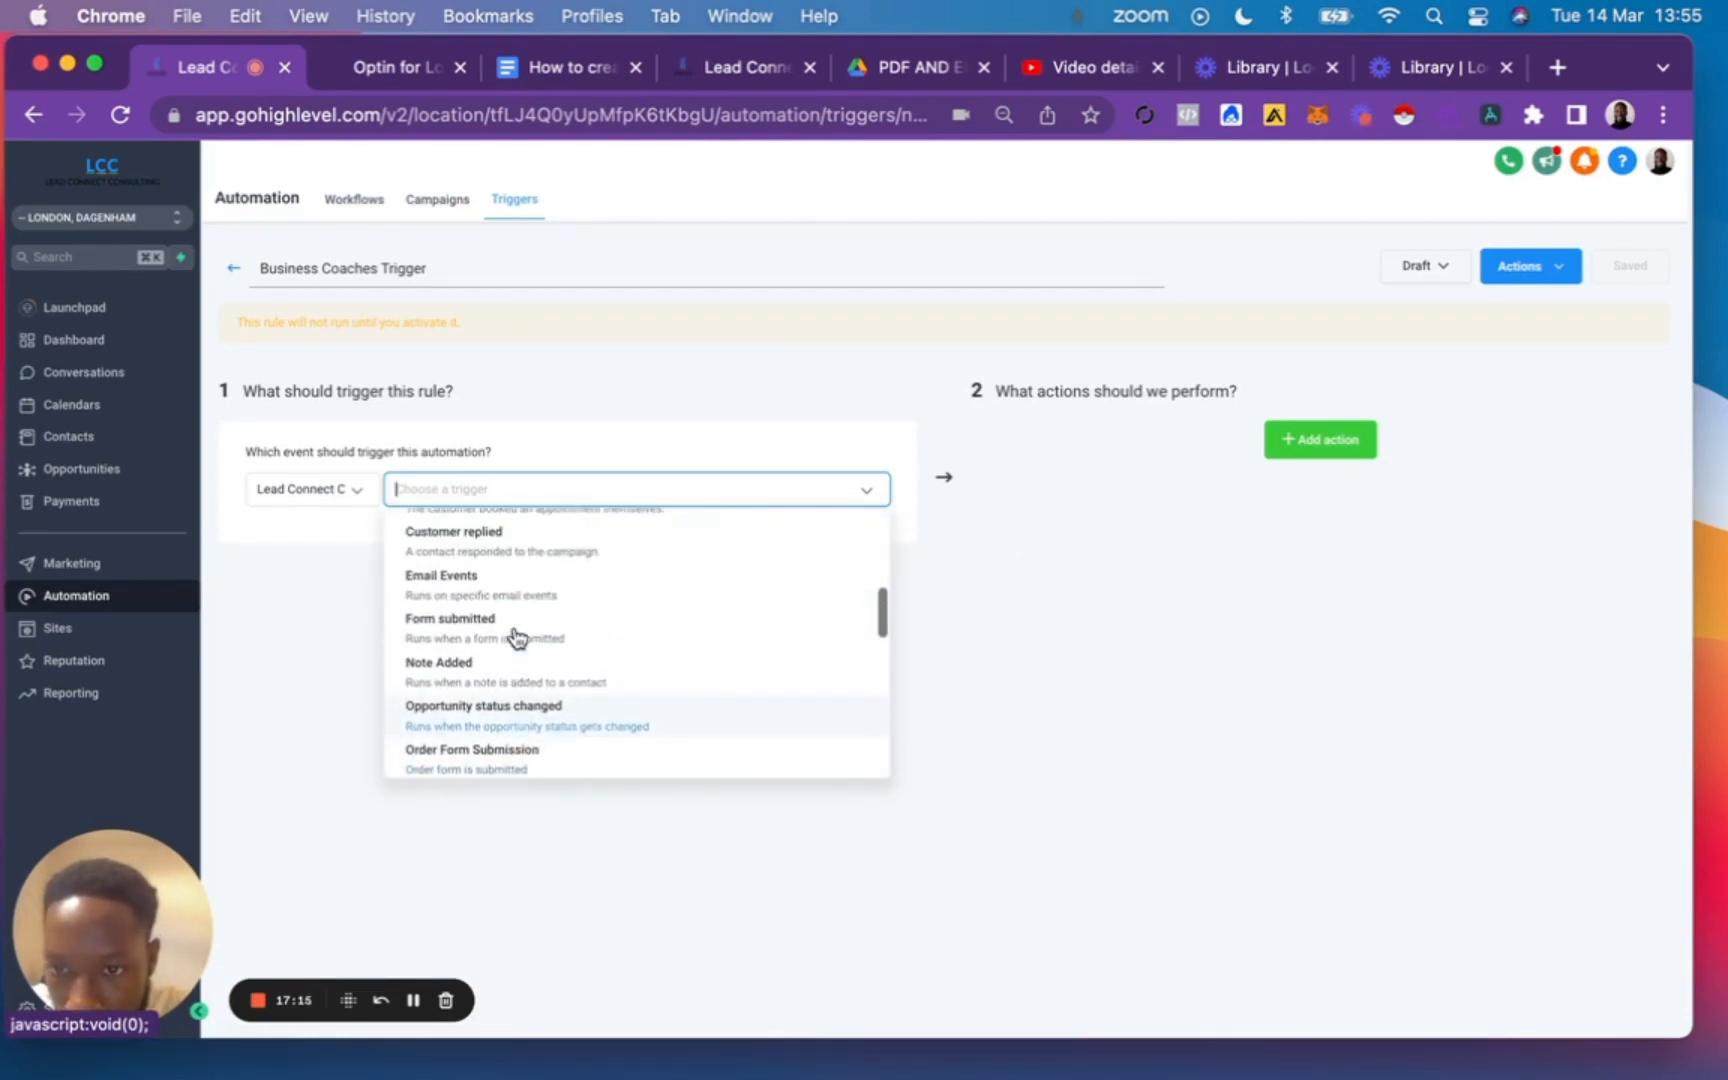
{"action": "left_click", "coordinate": [621, 643]}
Filter the trigger so that it fires only when the submitted form is "Business coaches".
{"action": "left_click", "coordinate": [260, 533]}
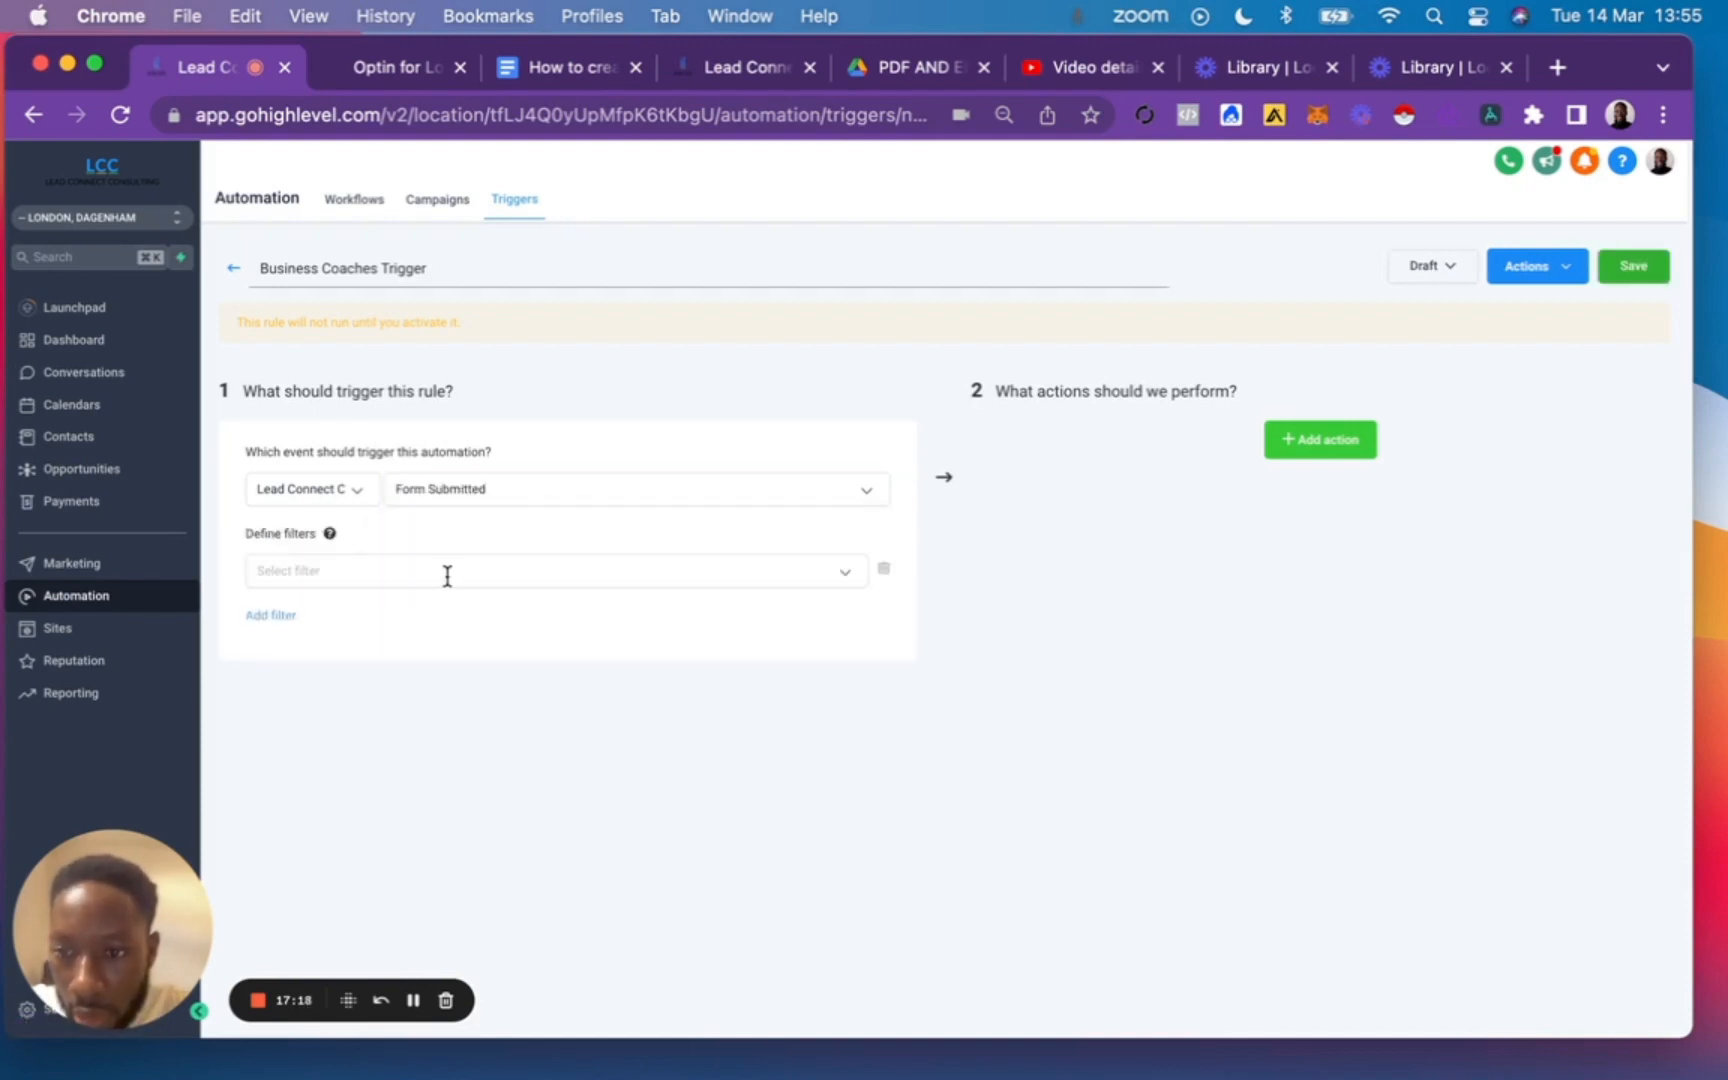
{"action": "left_click", "coordinate": [438, 573]}
{"action": "left_click", "coordinate": [354, 643]}
{"action": "left_click", "coordinate": [631, 567]}
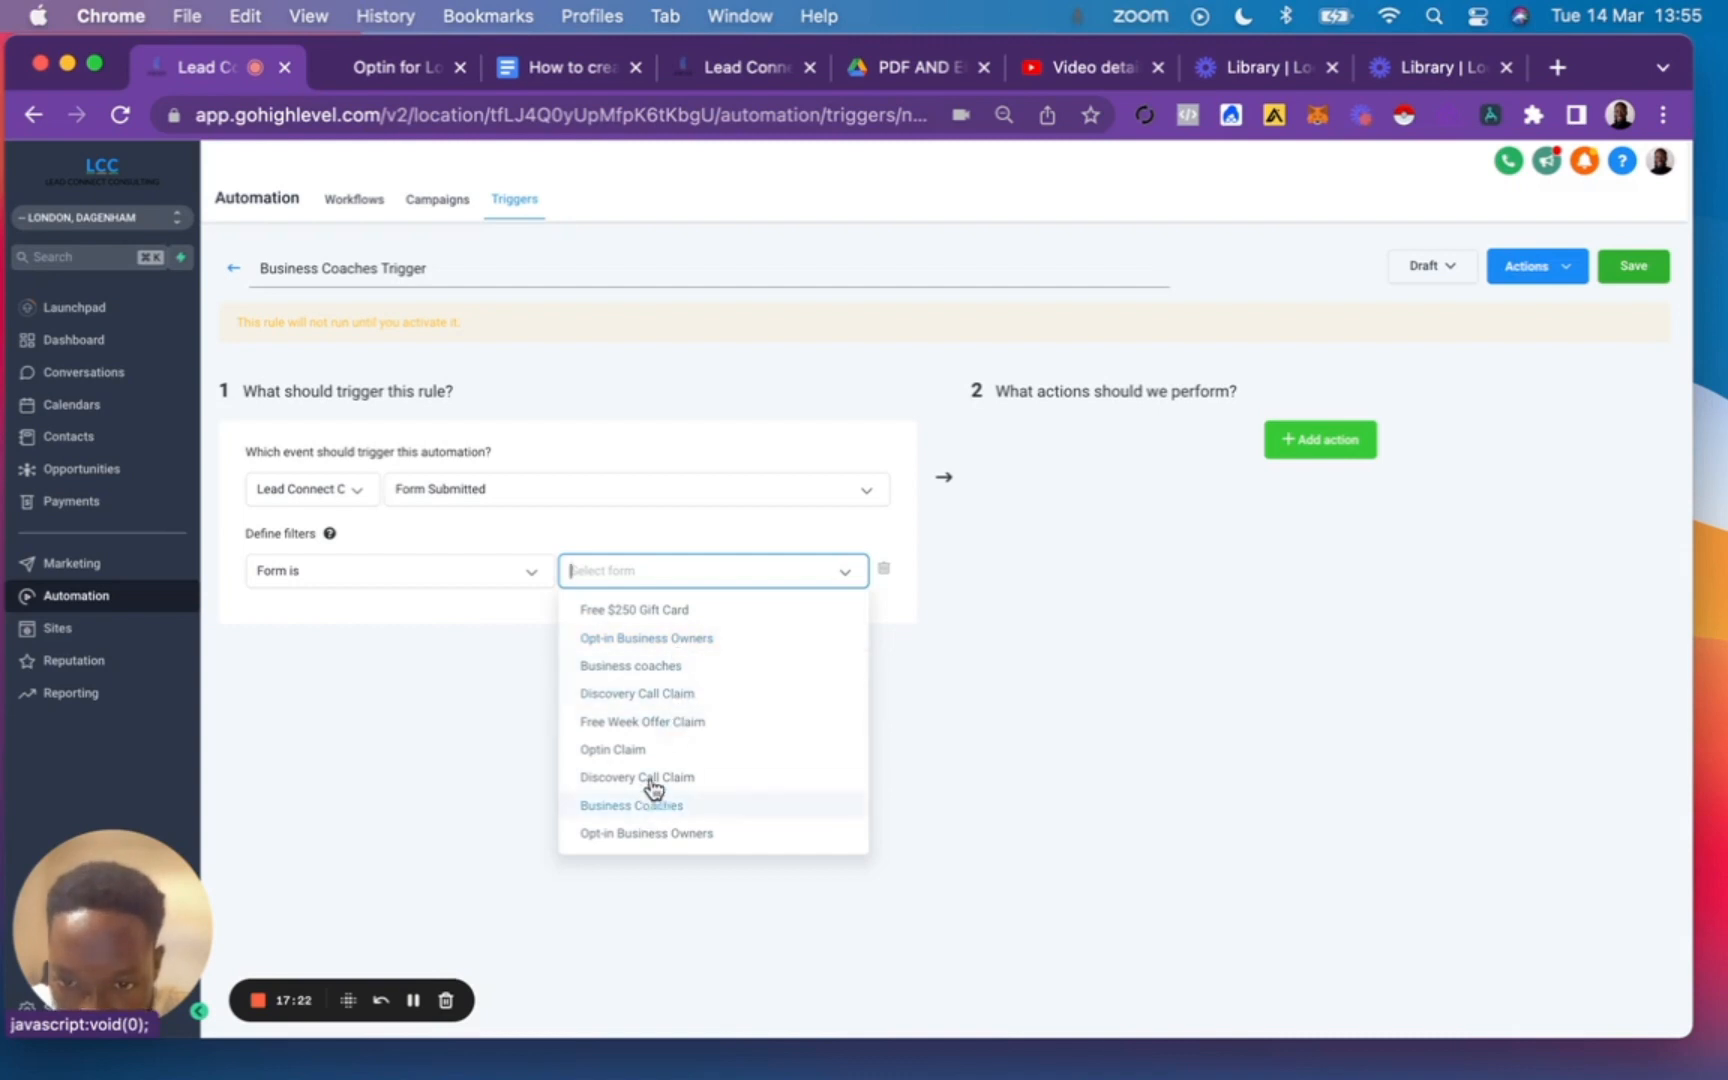
{"action": "left_click", "coordinate": [683, 668]}
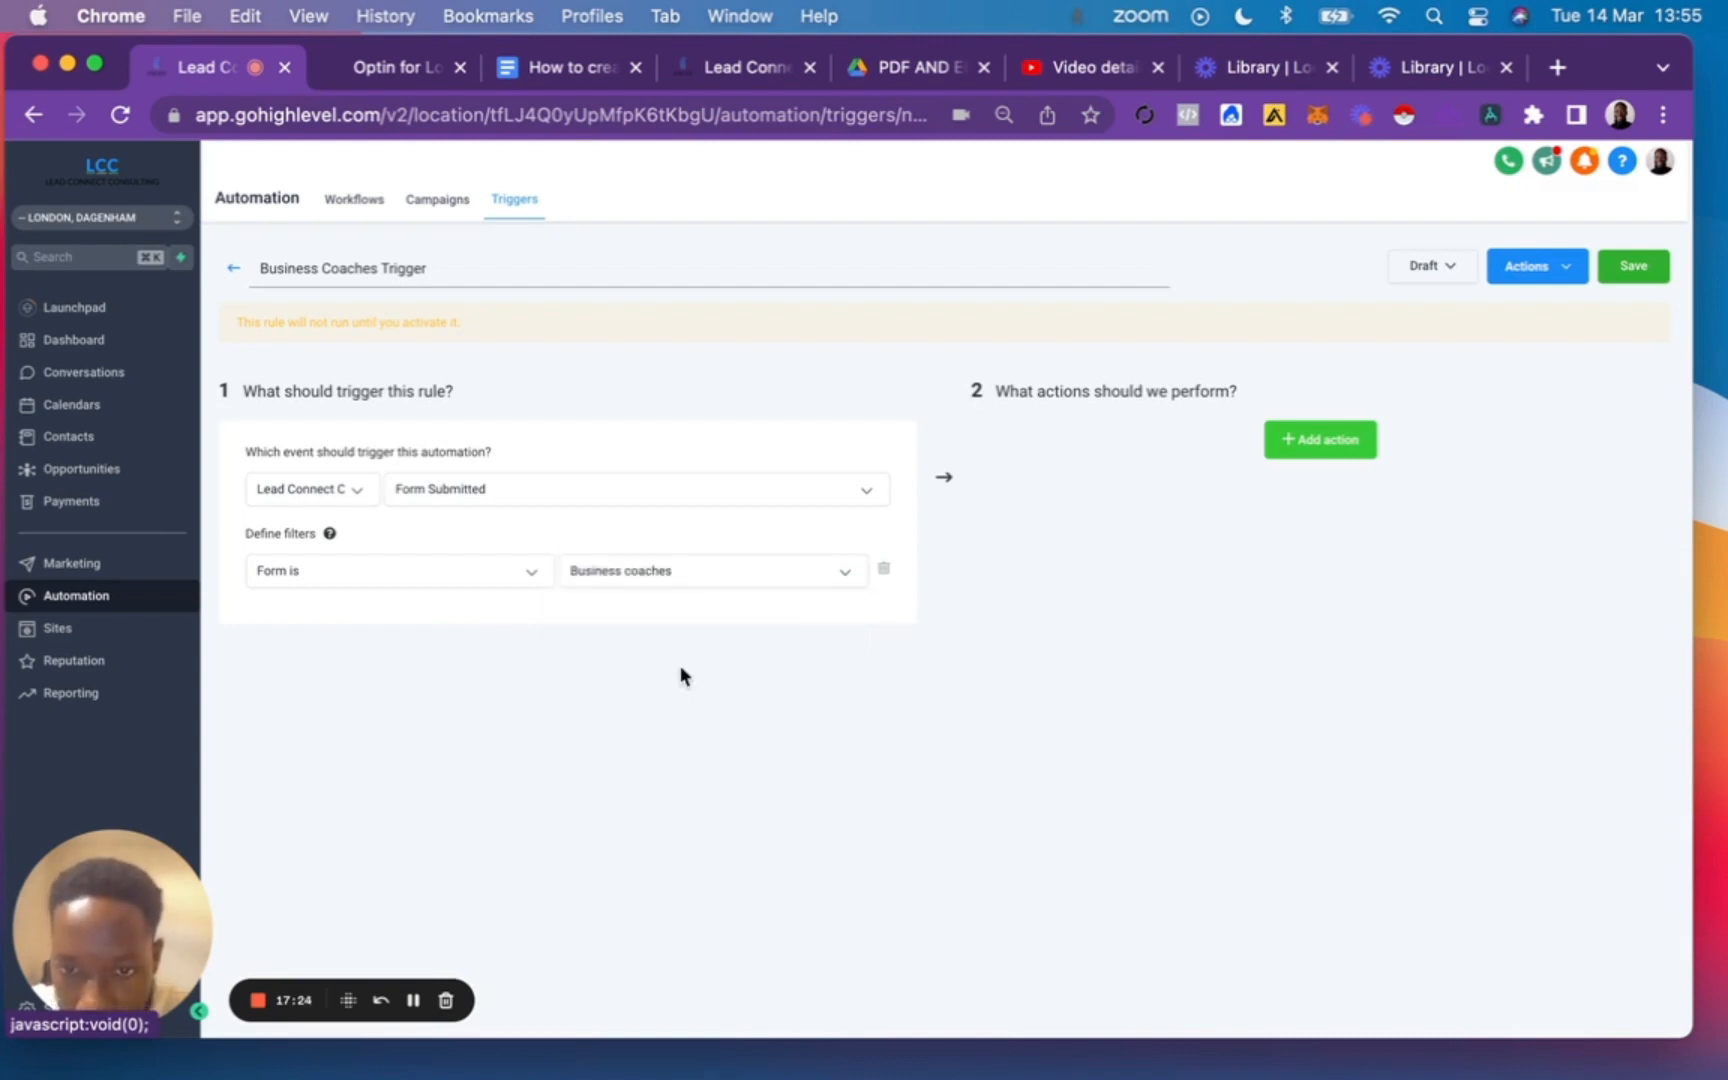
Add an Add Contact Tag action to the trigger with the tag "business coaches optin".
{"action": "left_click", "coordinate": [1322, 445]}
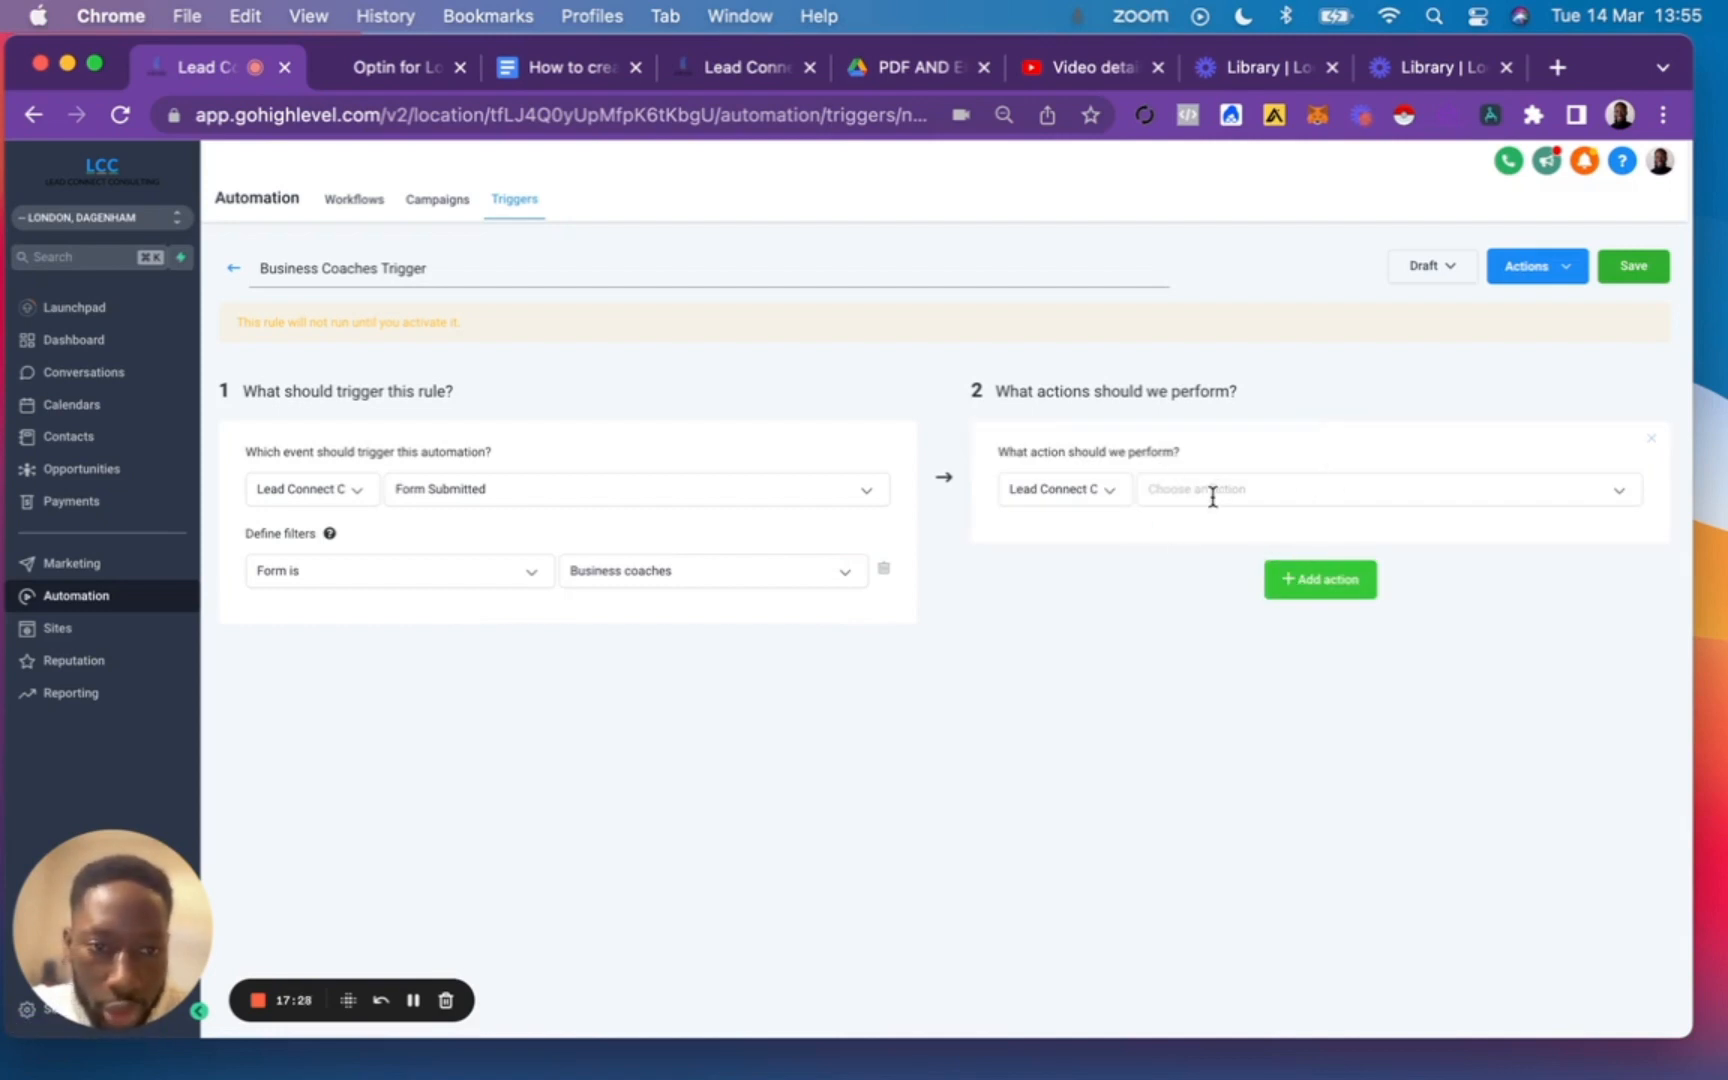
{"action": "left_click", "coordinate": [1213, 497]}
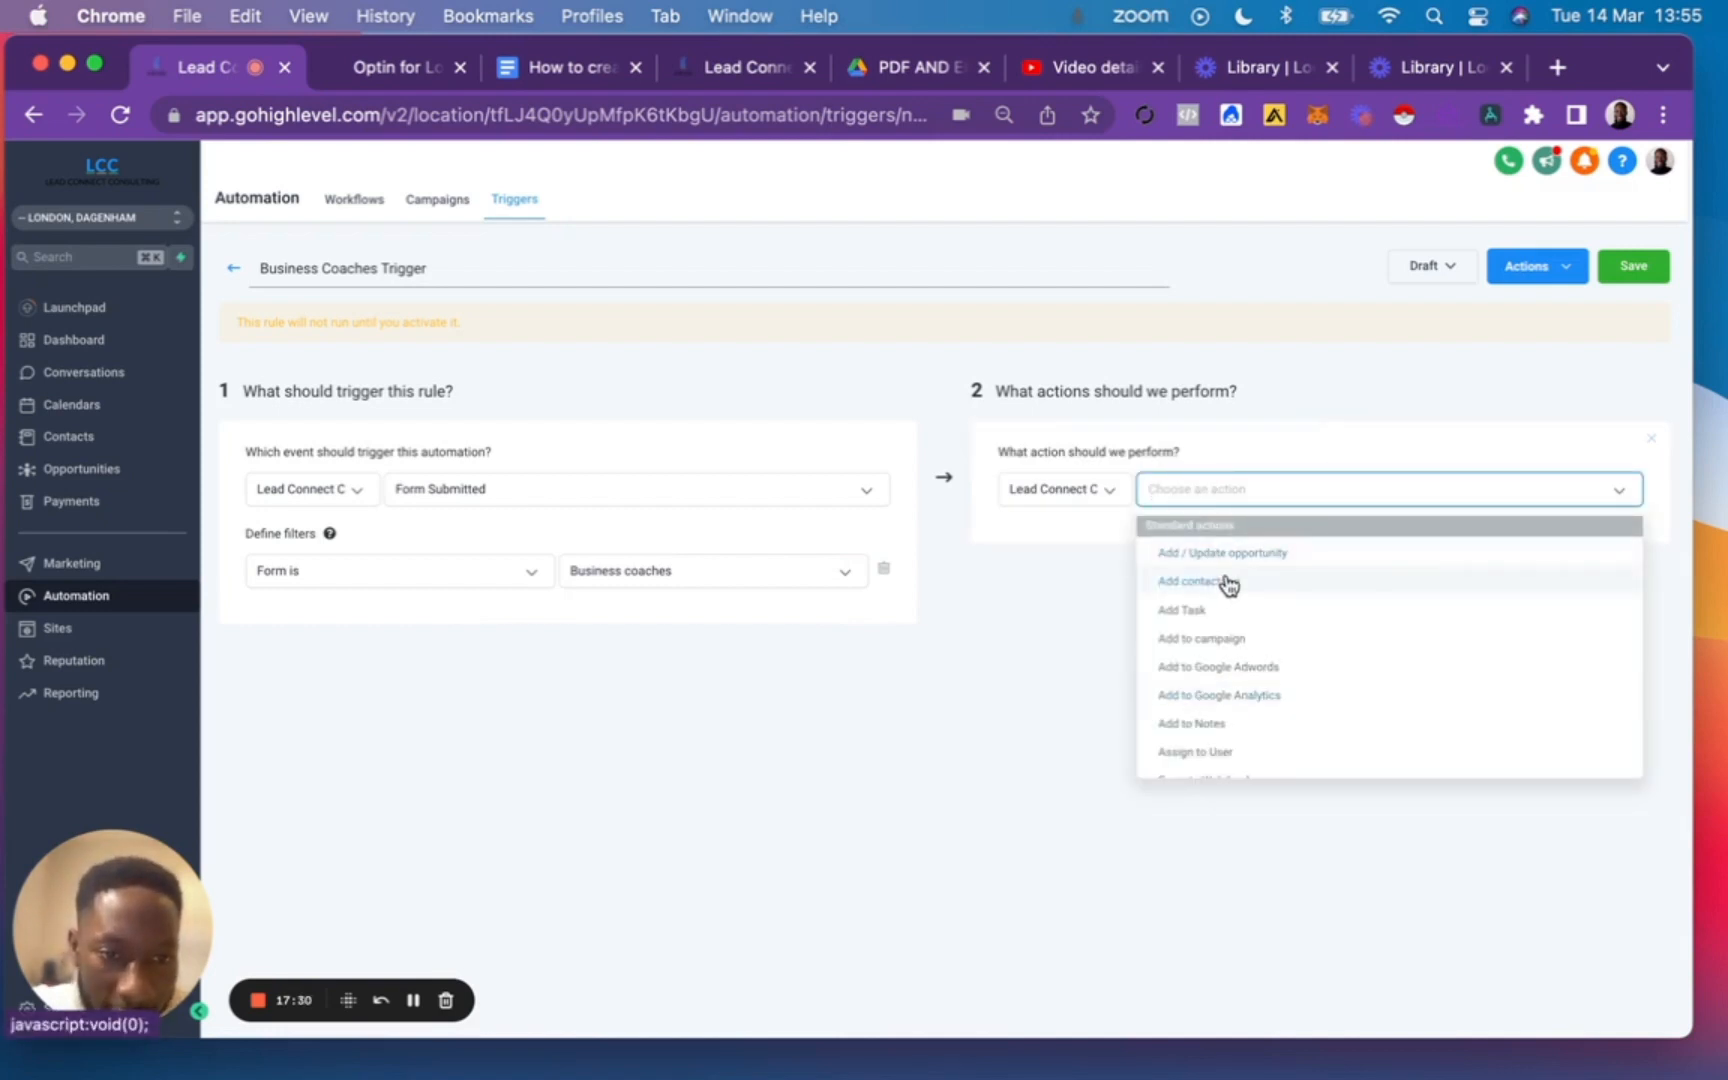
{"action": "left_click", "coordinate": [1203, 582]}
{"action": "left_click", "coordinate": [1119, 571]}
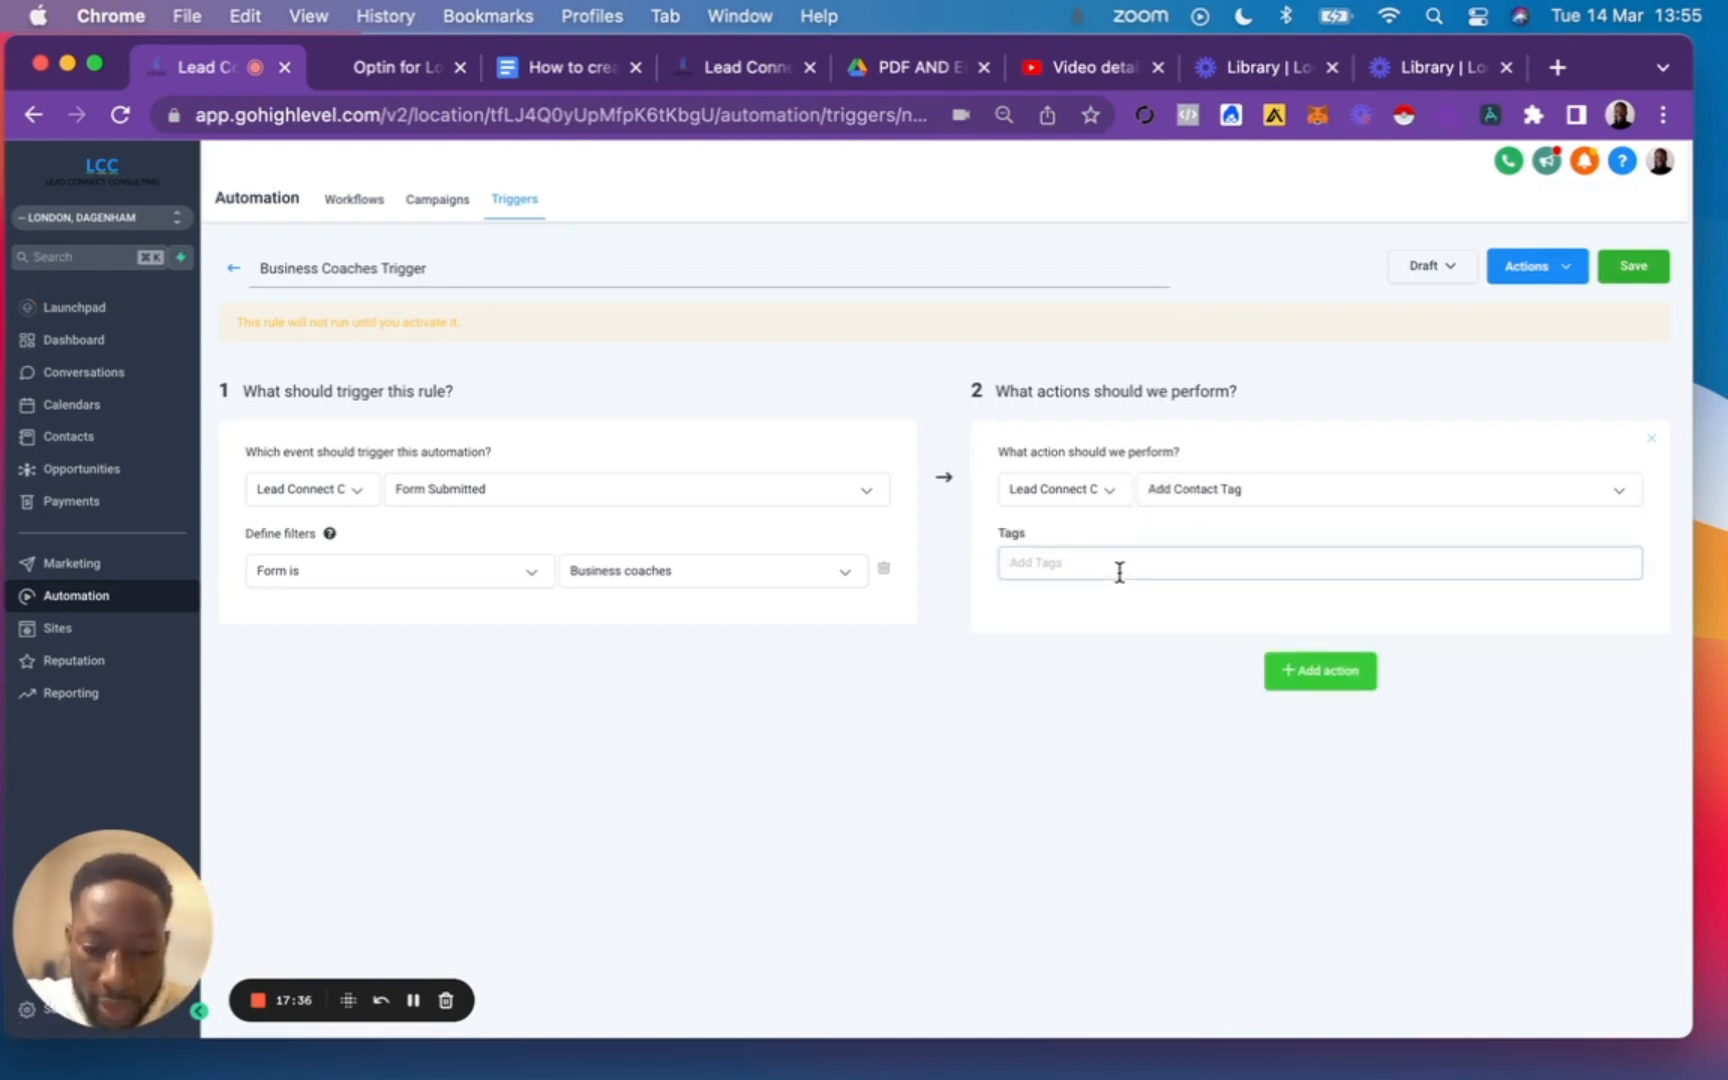
{"action": "type", "text": "business"}
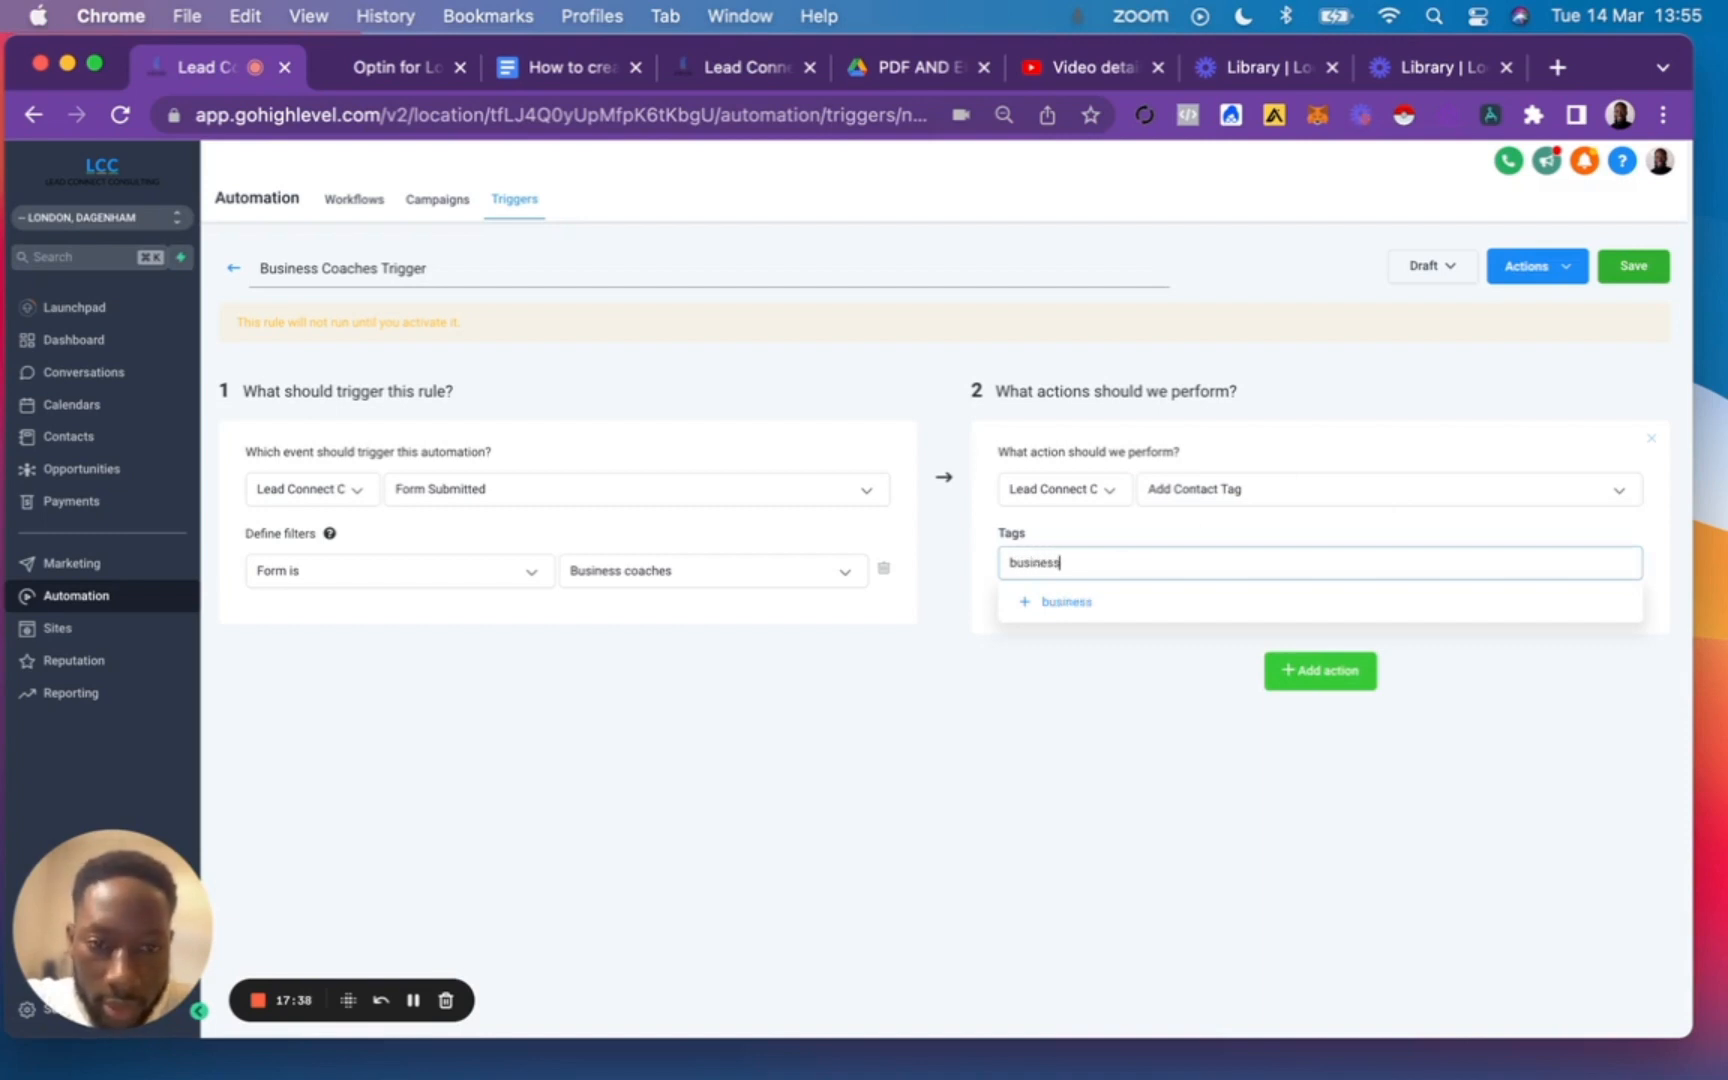
{"action": "type", "text": " coaches"}
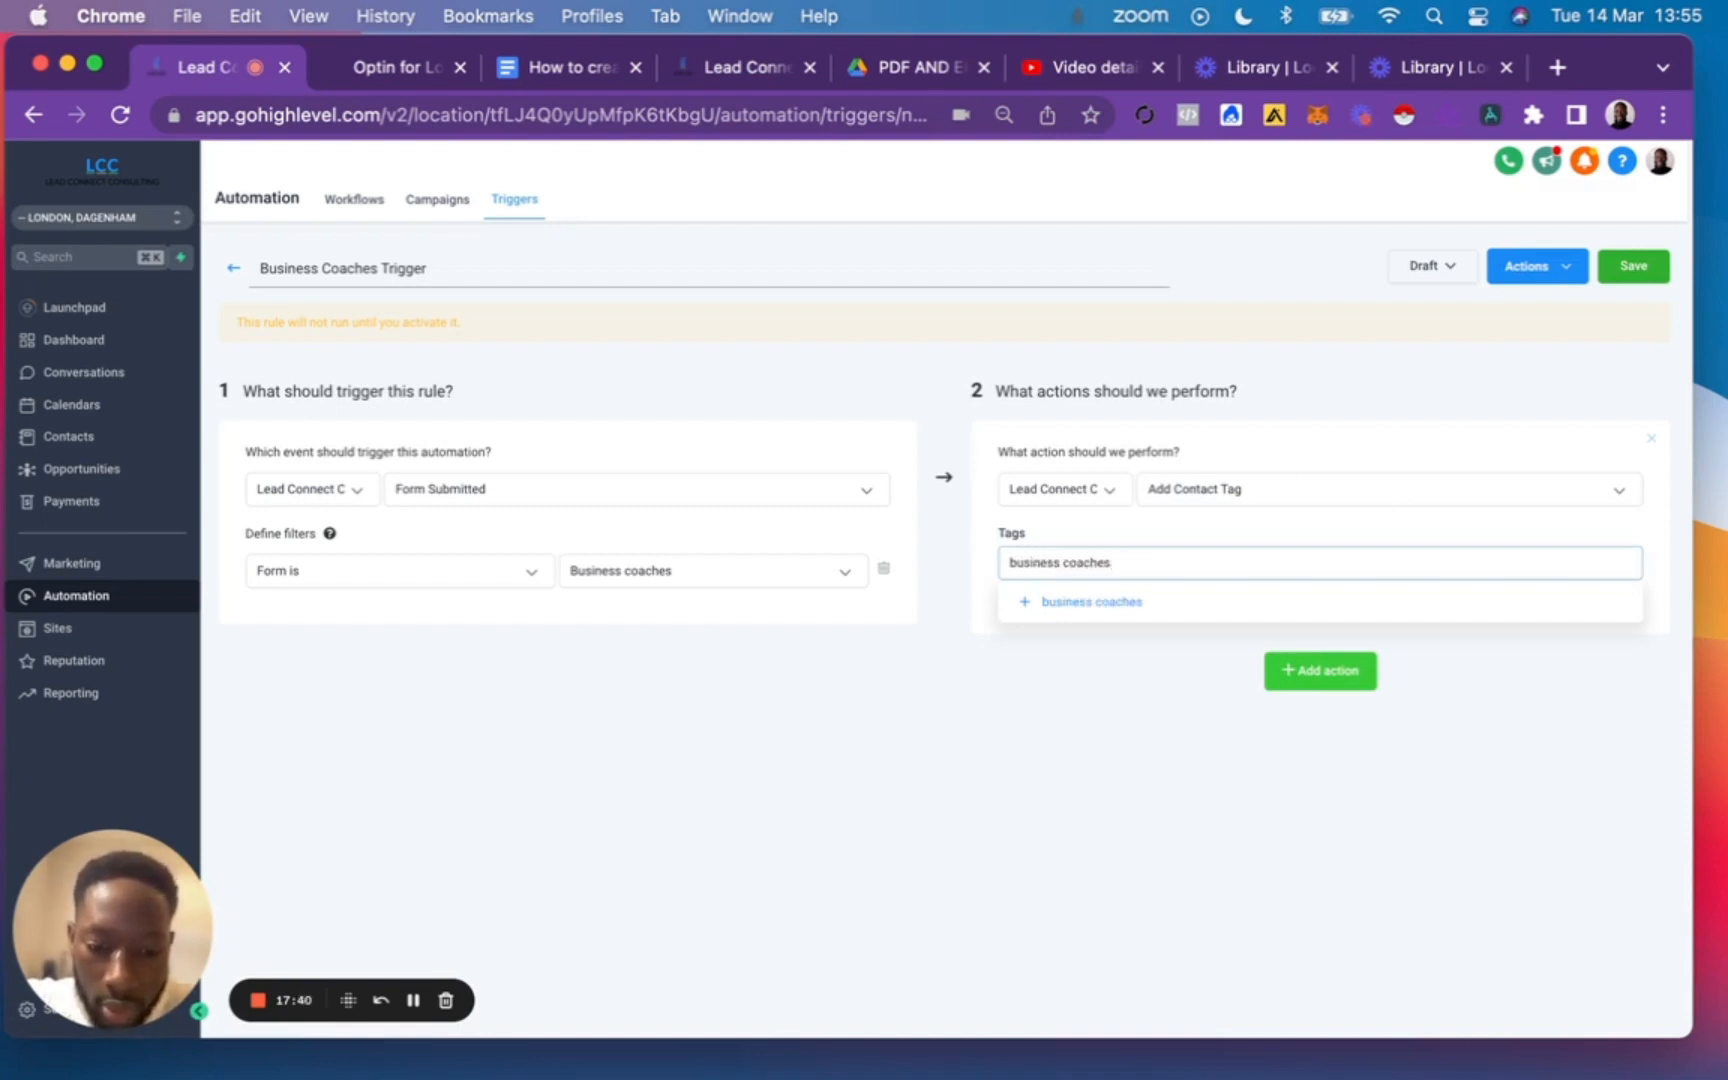
{"action": "type", "text": " optin"}
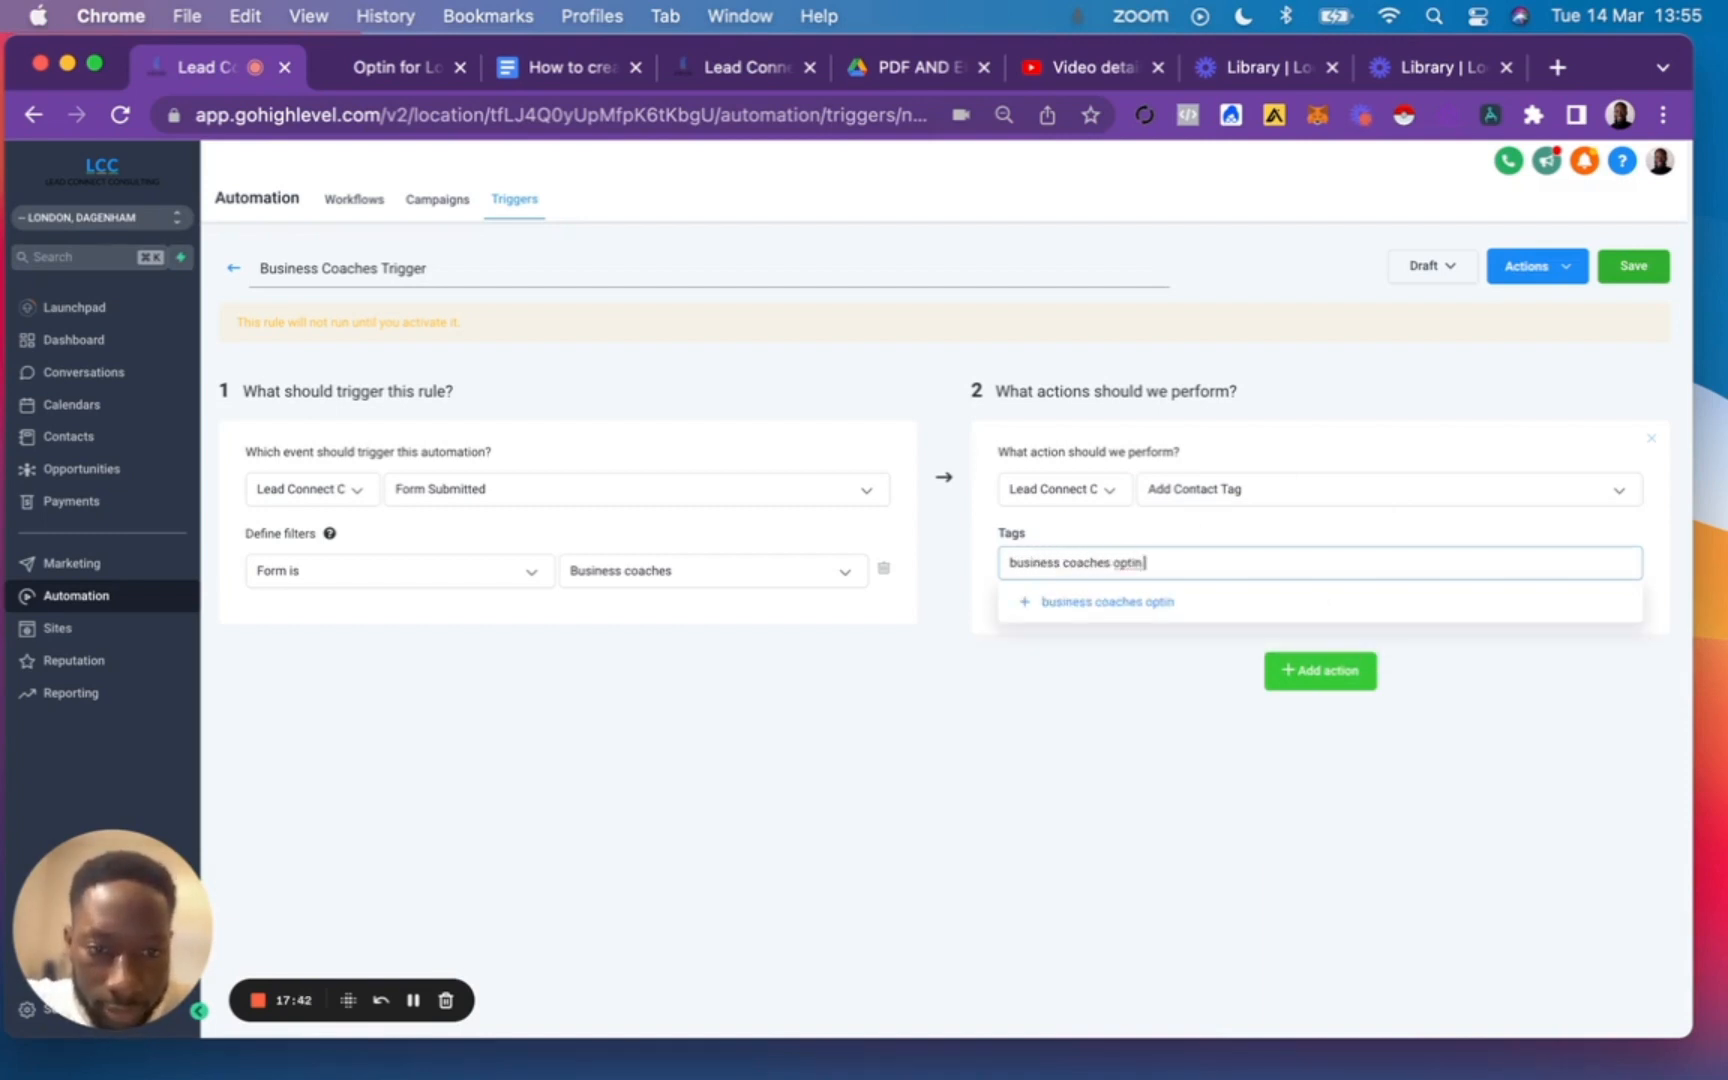
{"action": "left_click", "coordinate": [1122, 612]}
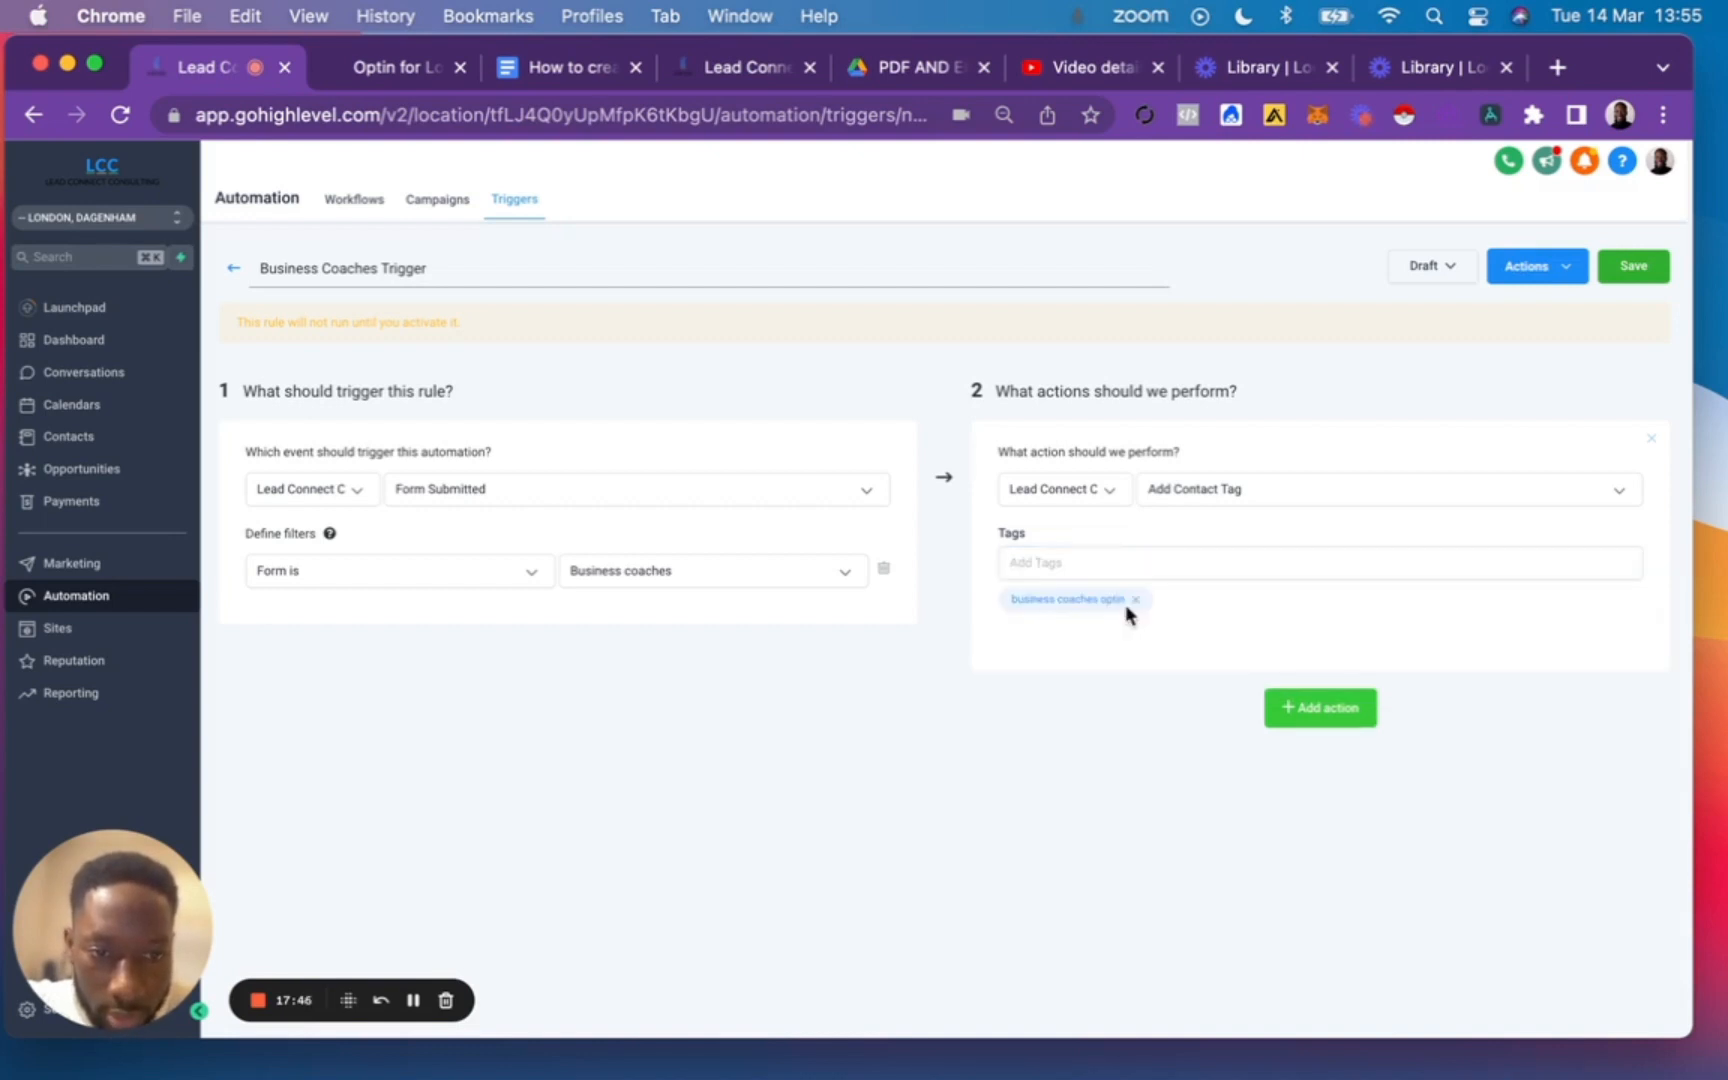
Add a second trigger action, Add To Campaign, with the campaign "Business Coaches Opt-in".
{"action": "left_click", "coordinate": [1335, 727]}
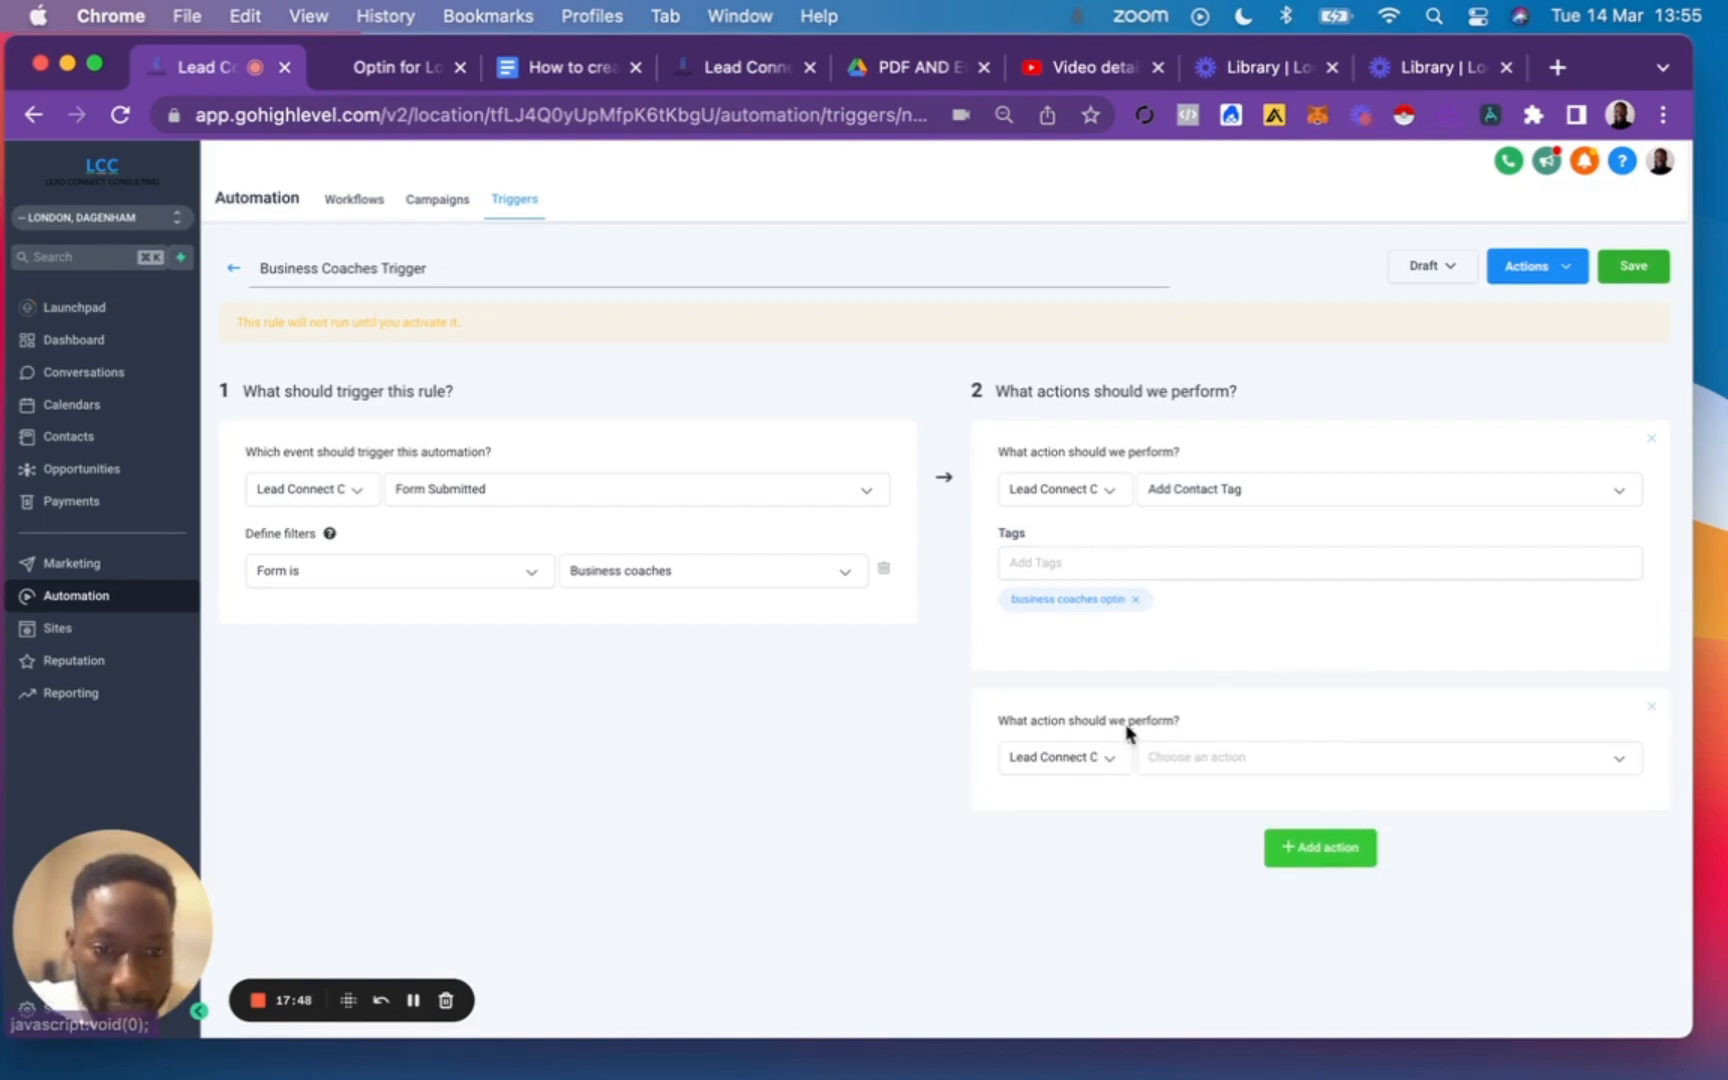
{"action": "left_click", "coordinate": [1208, 752]}
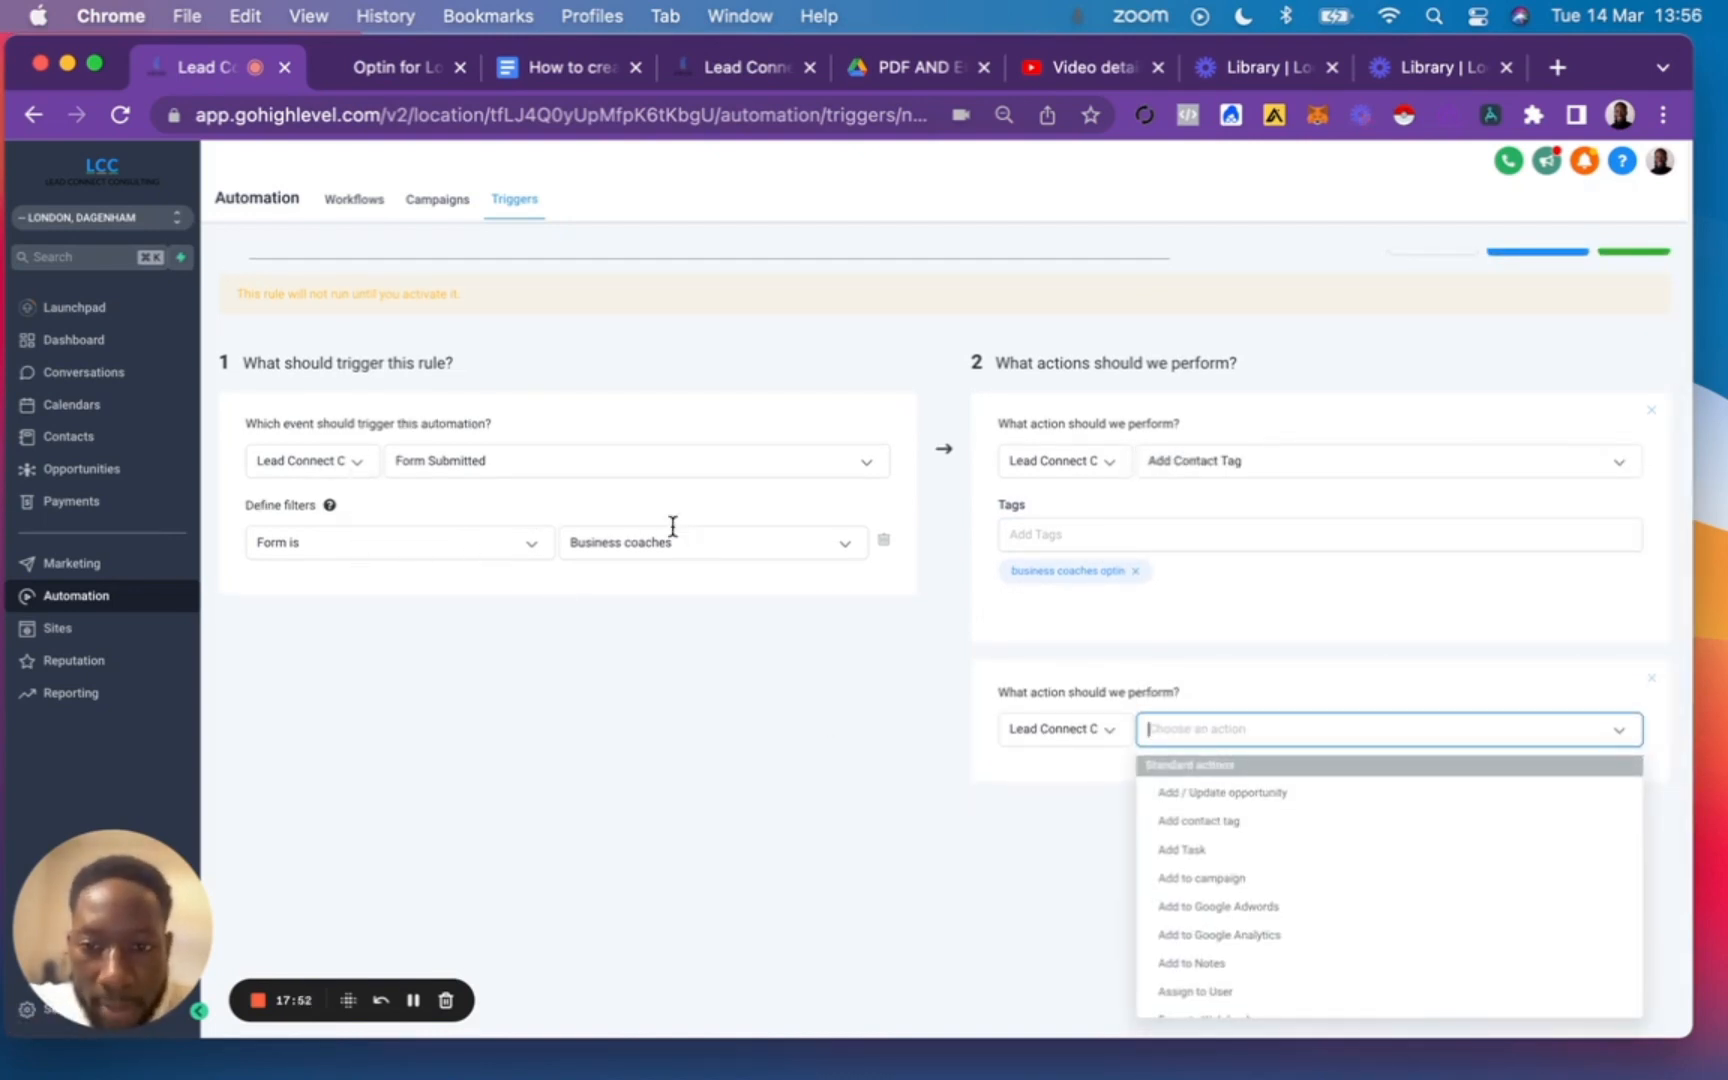
{"action": "scroll", "coordinate": [1197, 727], "scroll_direction": "down", "scroll_amount": 2}
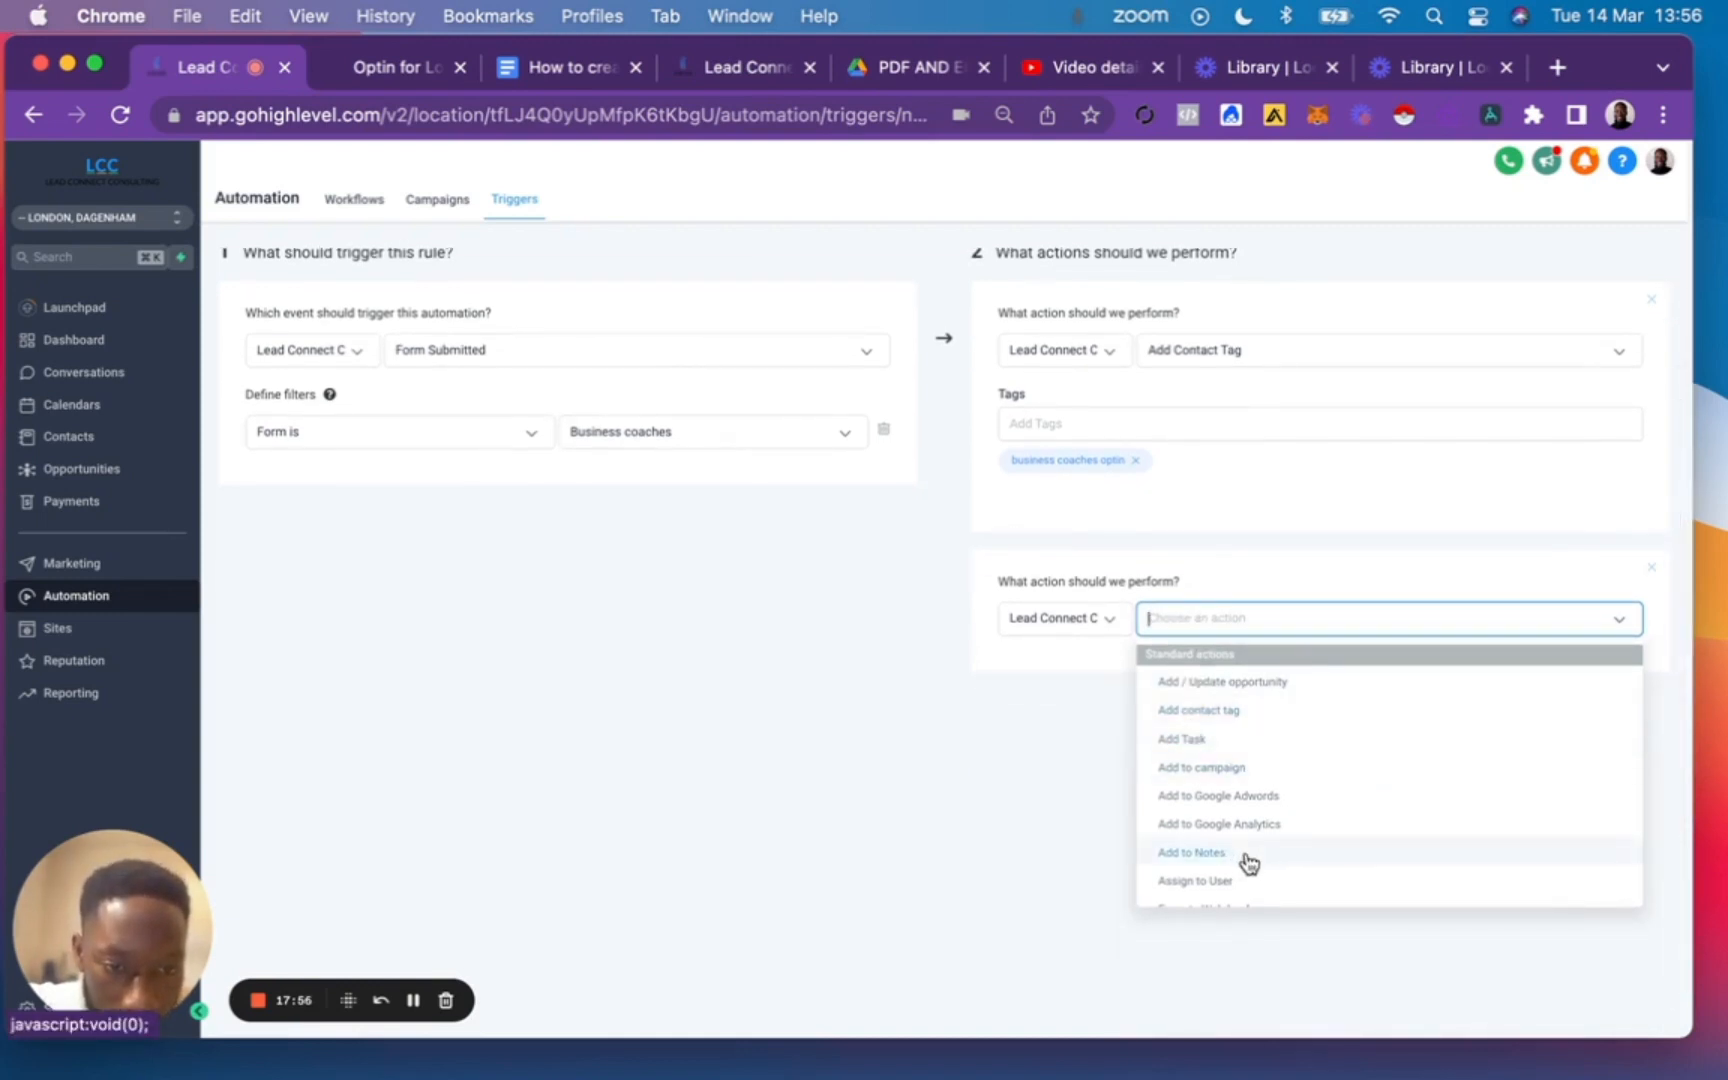
{"action": "scroll", "coordinate": [1246, 860], "scroll_direction": "down", "scroll_amount": 3}
{"action": "scroll", "coordinate": [1253, 752], "scroll_direction": "up", "scroll_amount": 4}
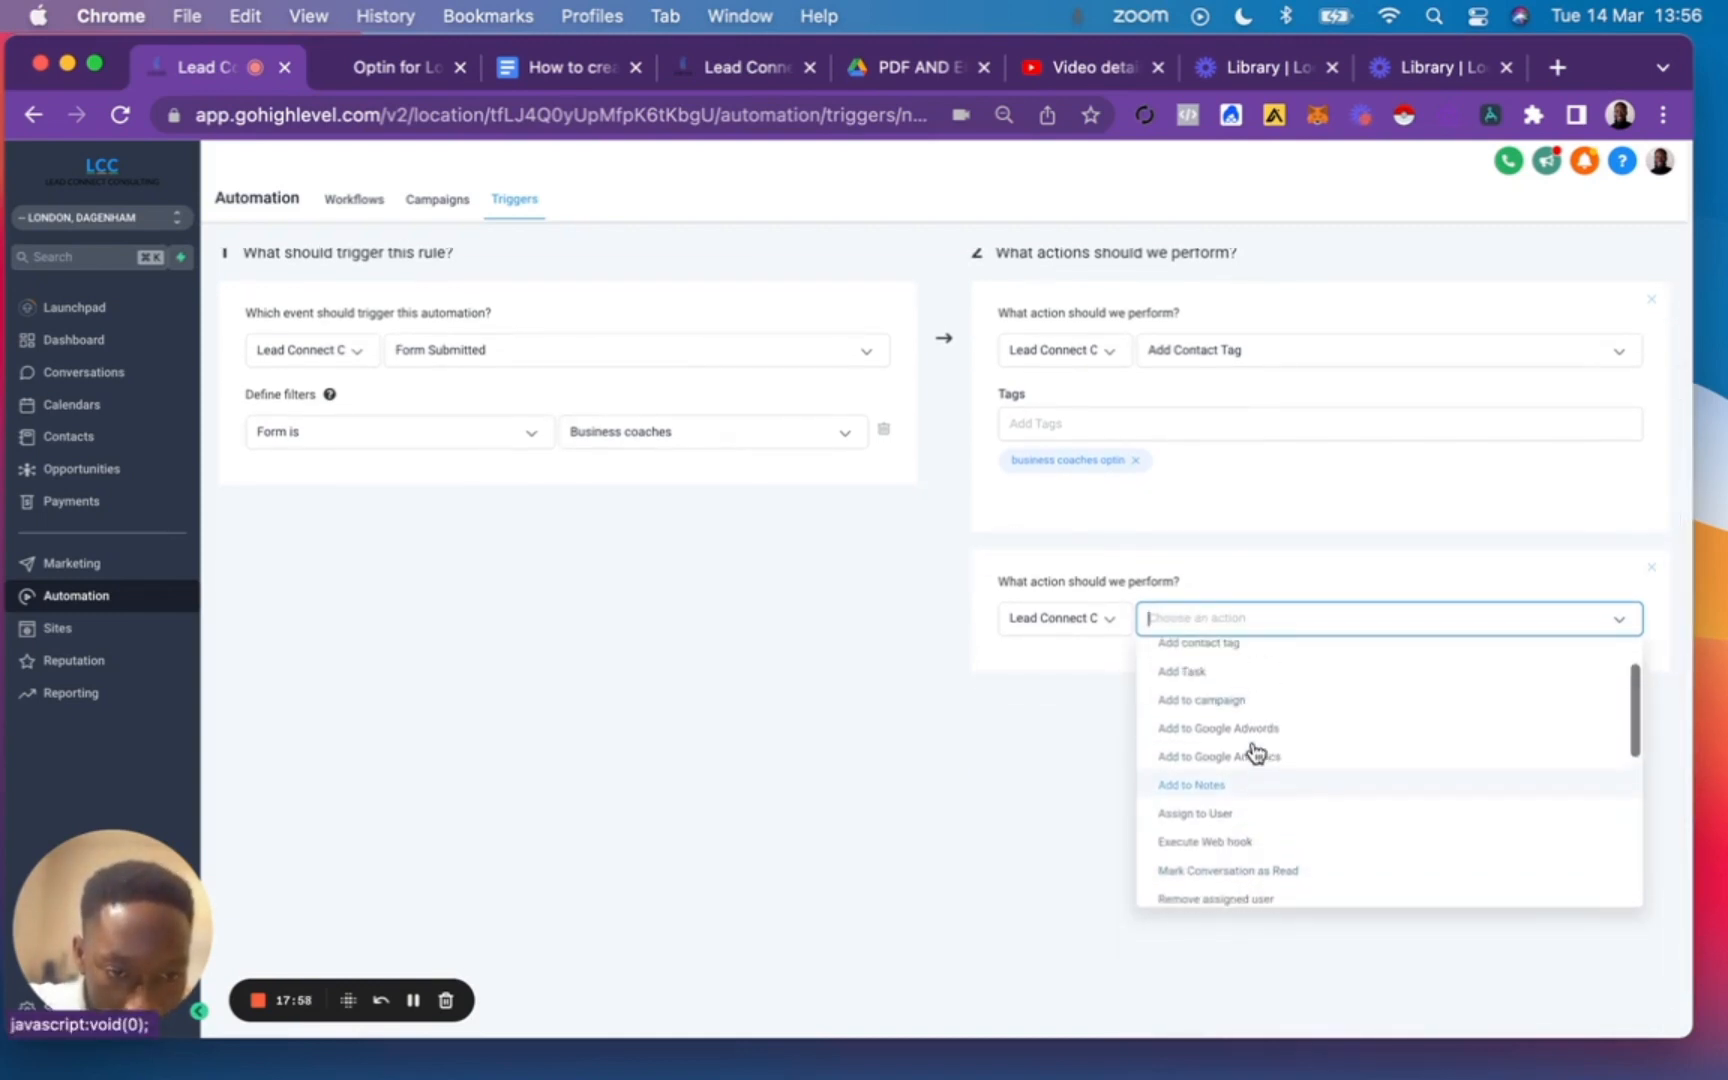
{"action": "left_click", "coordinate": [1217, 750]}
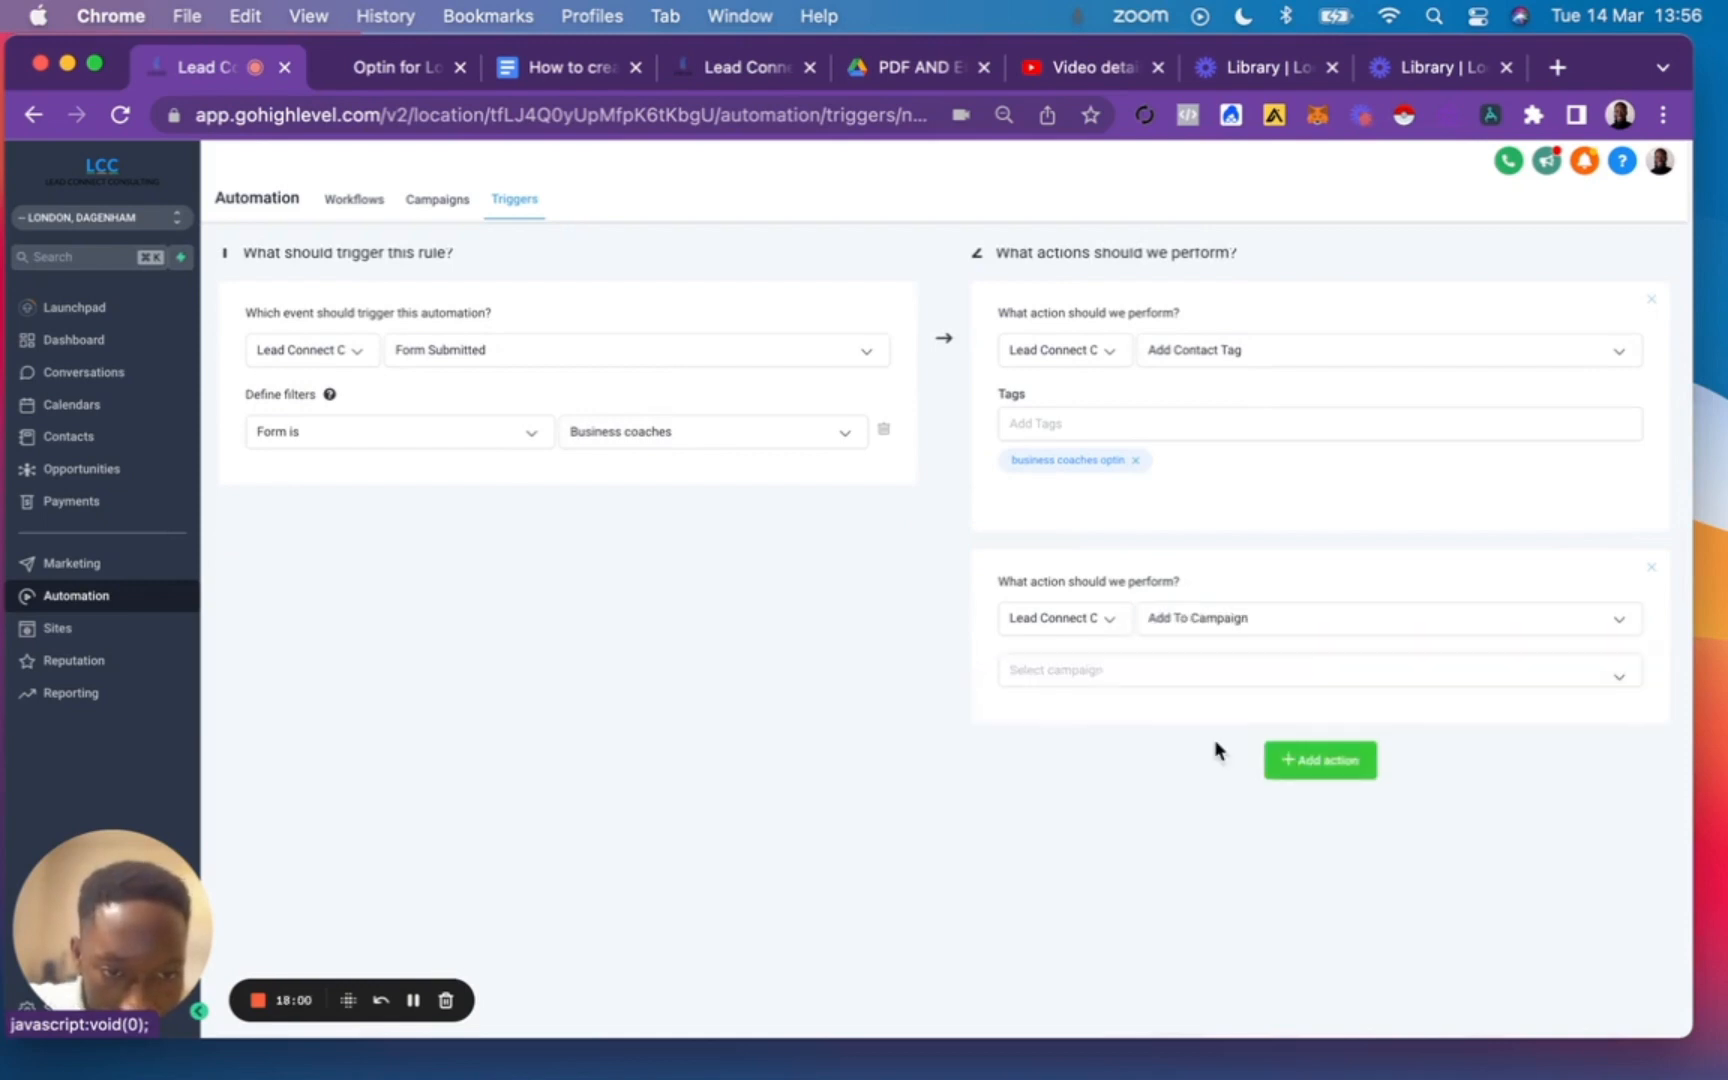
{"action": "left_click", "coordinate": [1152, 668]}
{"action": "scroll", "coordinate": [1180, 748], "scroll_direction": "down", "scroll_amount": 1}
{"action": "scroll", "coordinate": [1180, 748], "scroll_direction": "down", "scroll_amount": 10}
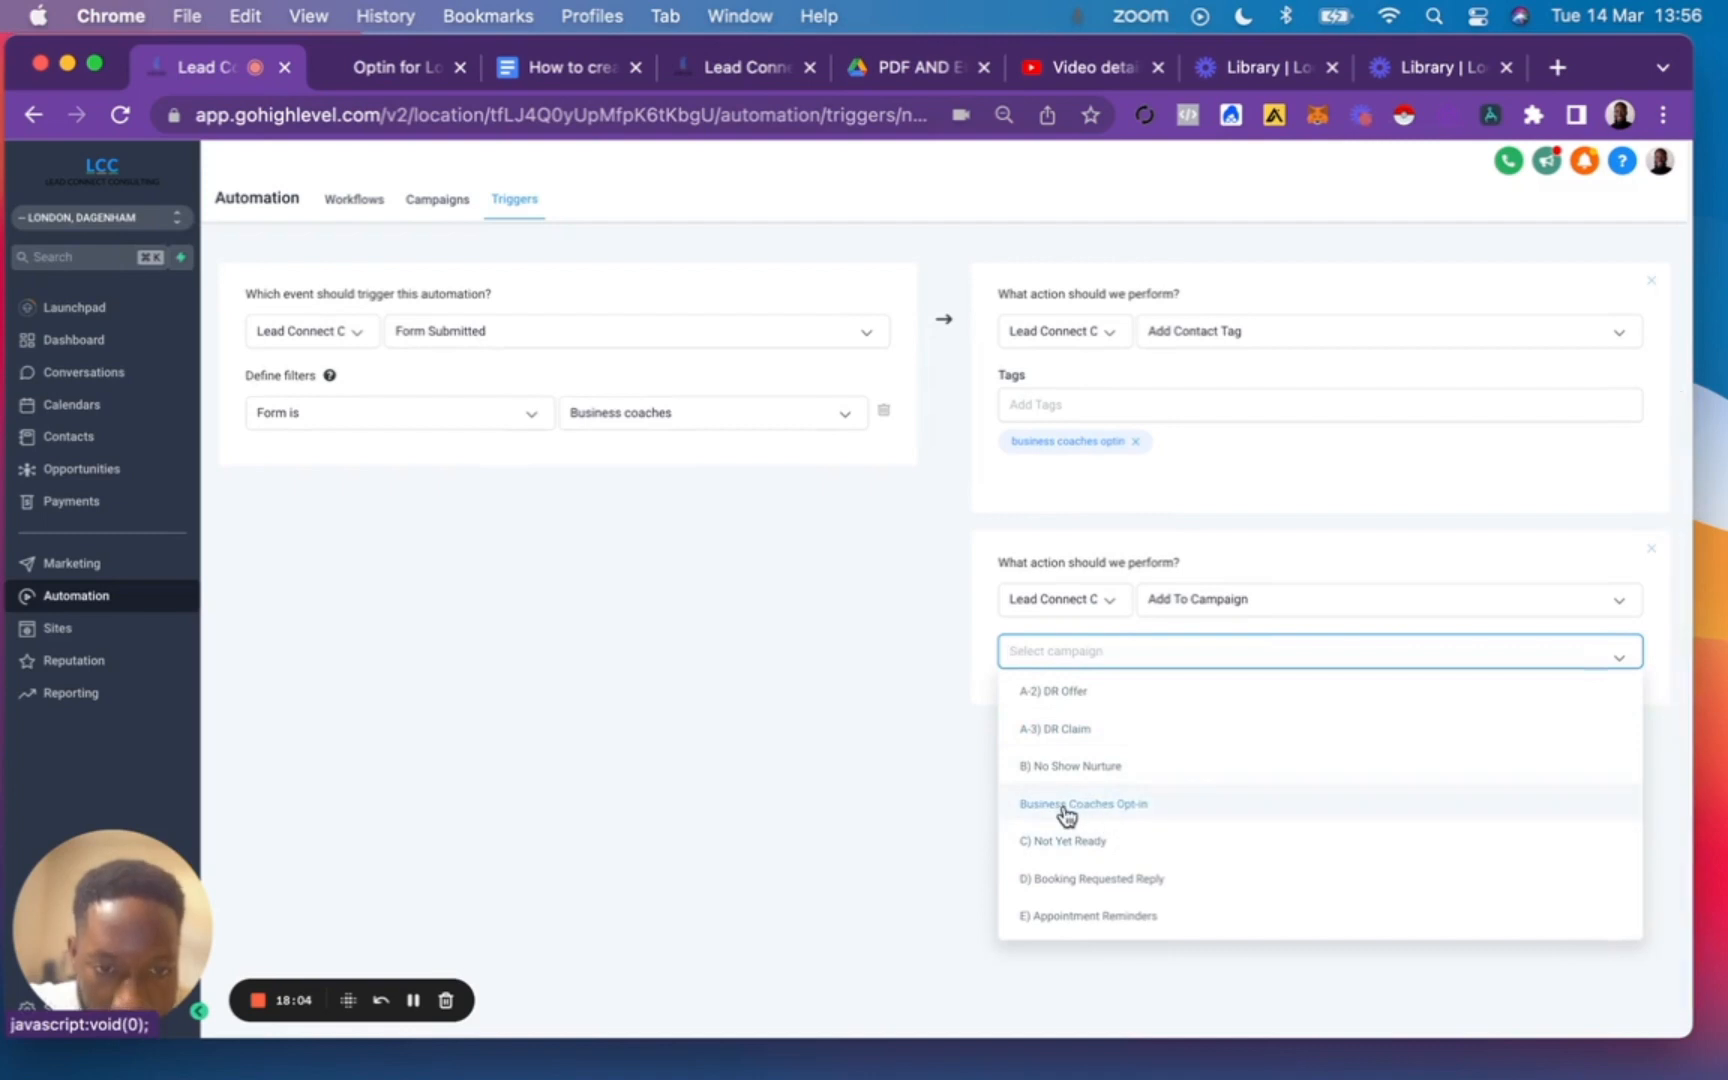
{"action": "left_click", "coordinate": [1136, 812]}
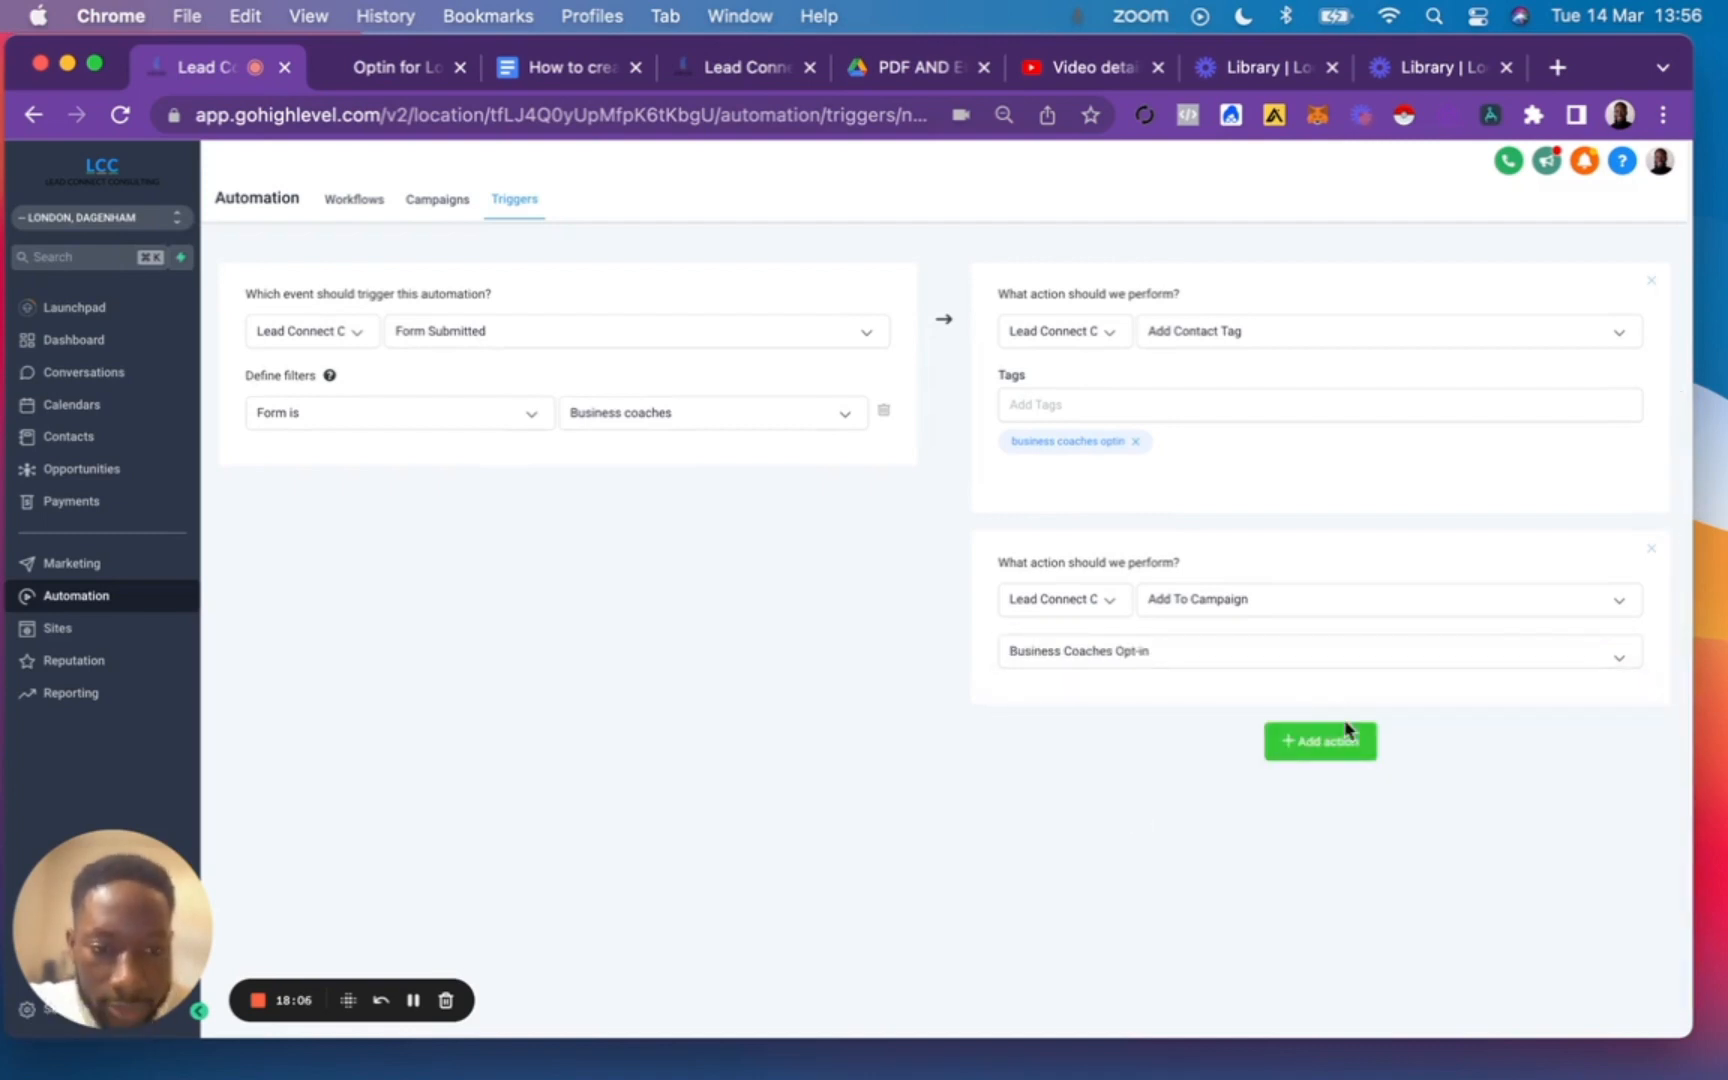
Save the Business Coaches trigger and change its status from draft to active.
{"action": "scroll", "coordinate": [1360, 535], "scroll_direction": "up", "scroll_amount": 3}
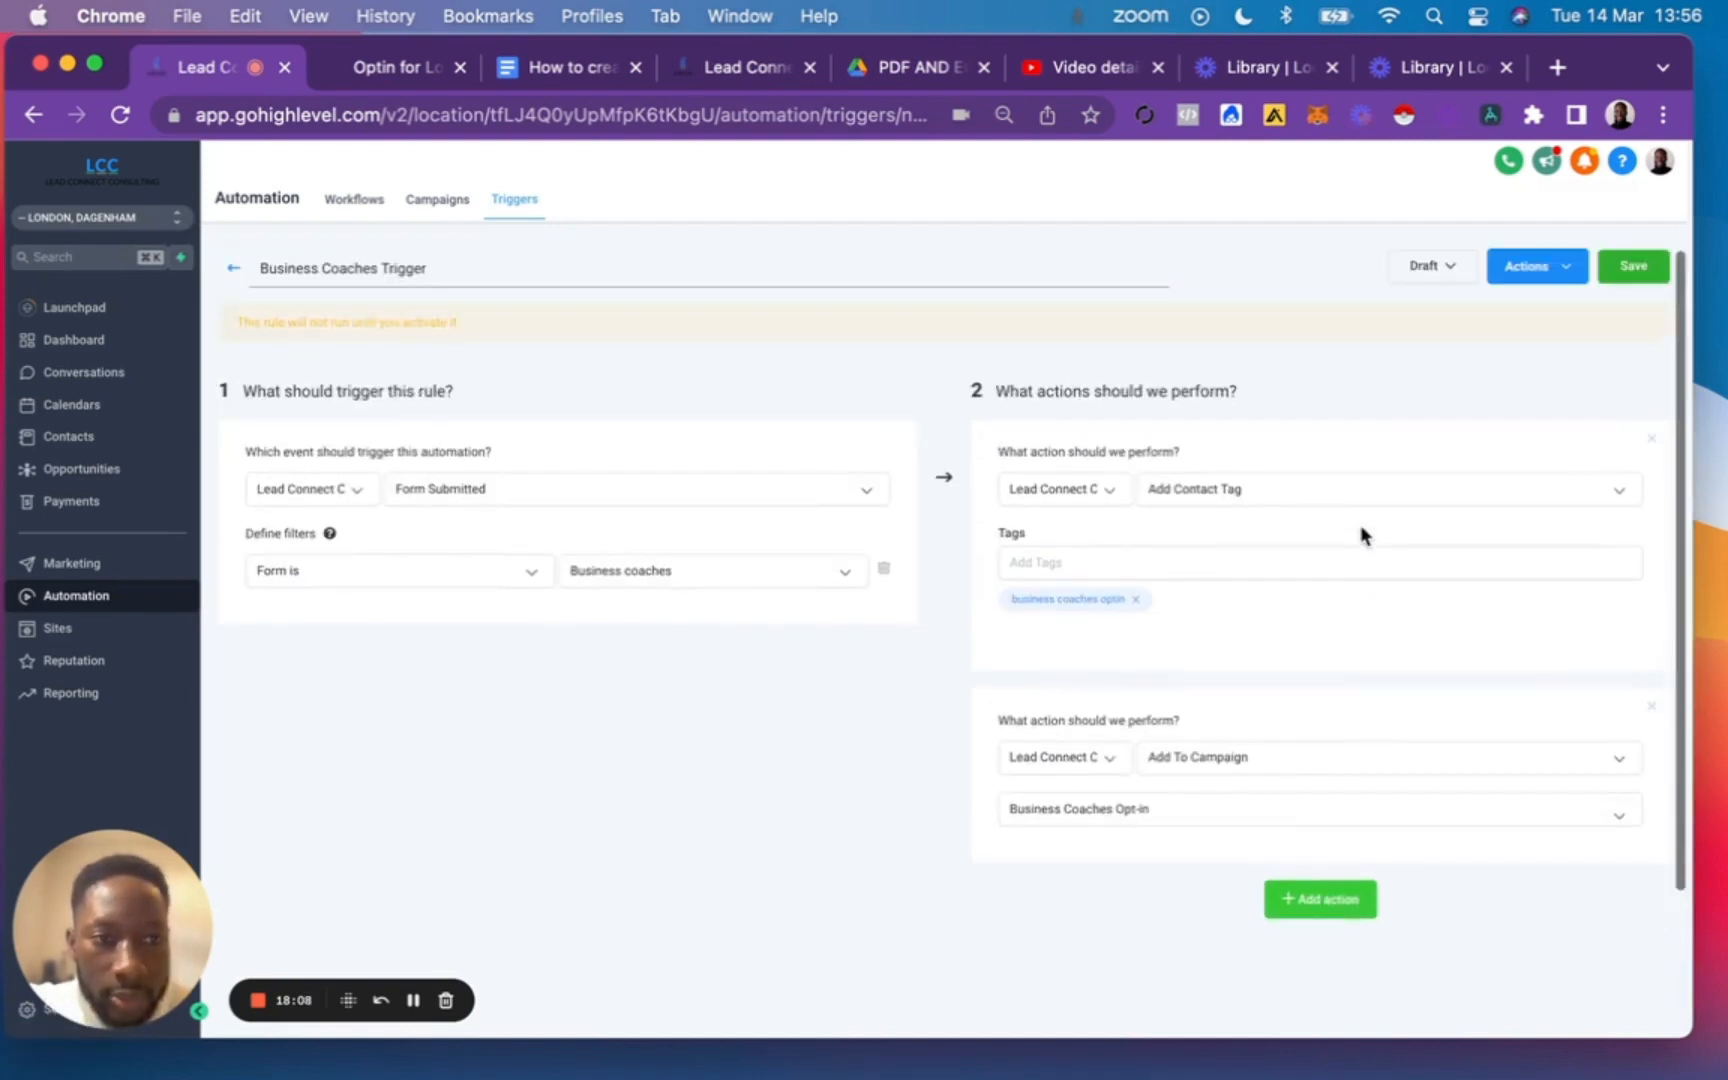
{"action": "left_click", "coordinate": [1628, 268]}
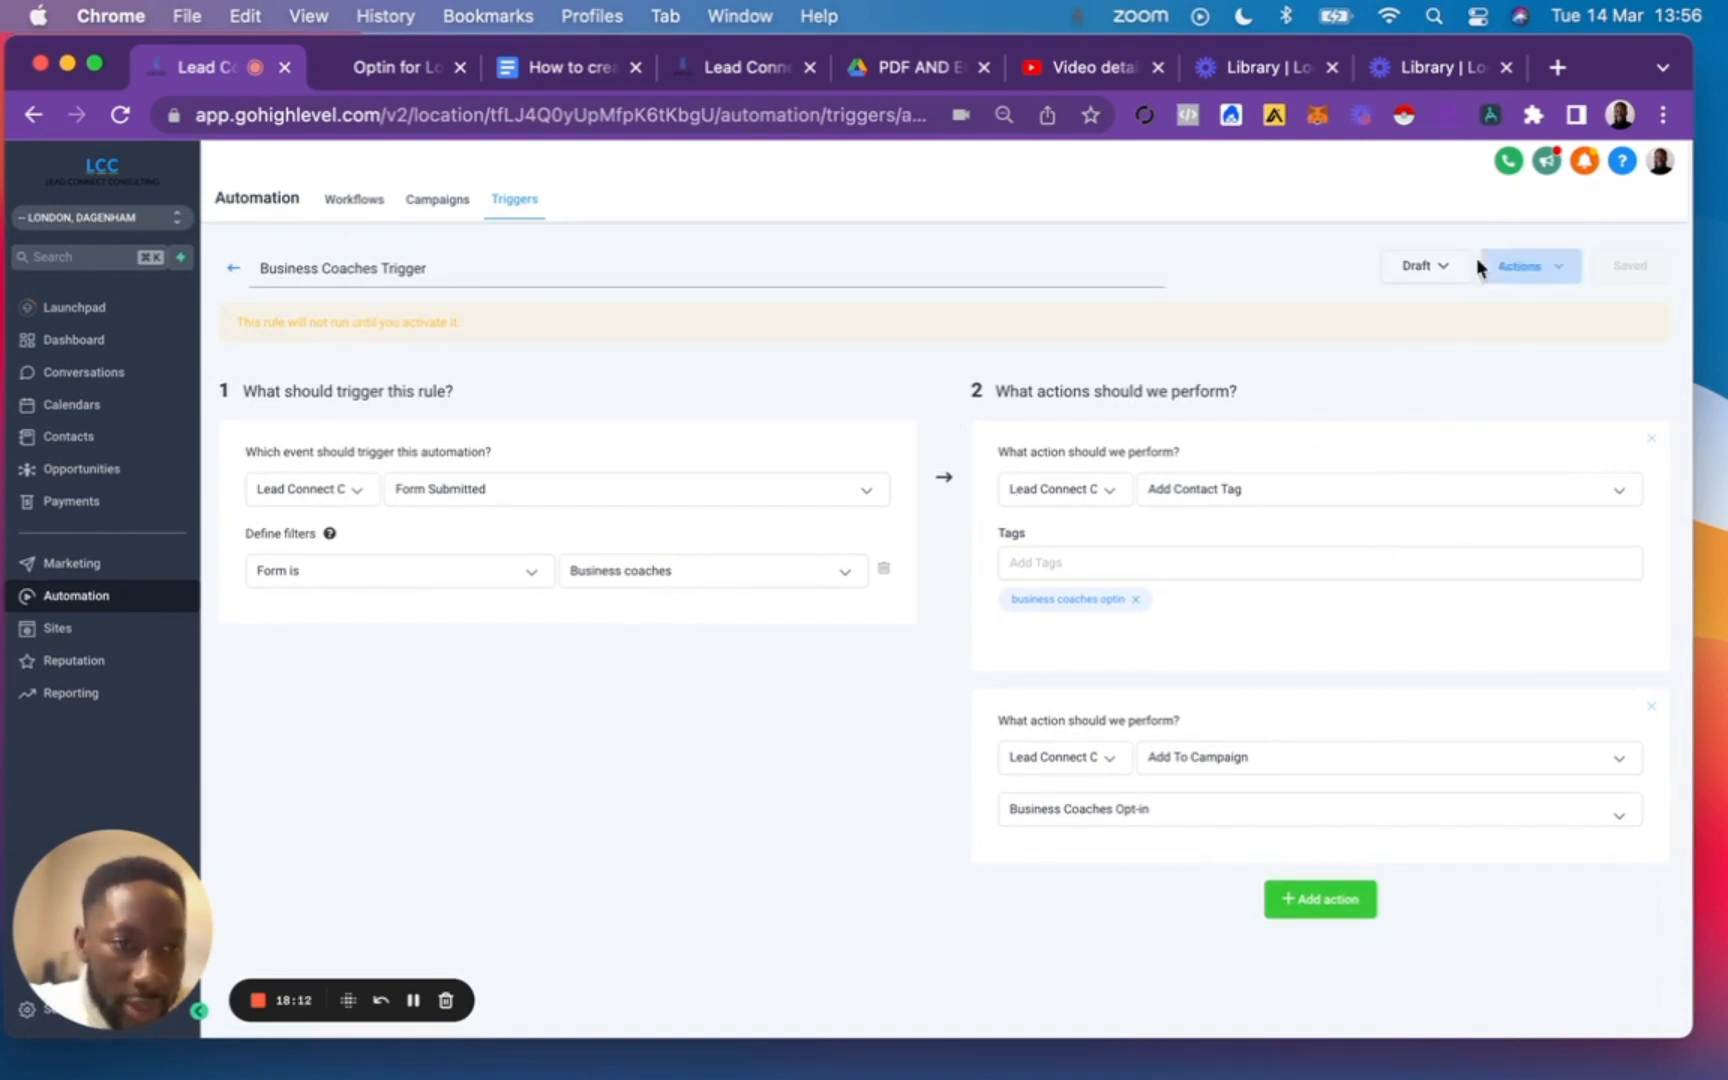
{"action": "left_click", "coordinate": [1550, 267]}
{"action": "left_click", "coordinate": [1424, 266]}
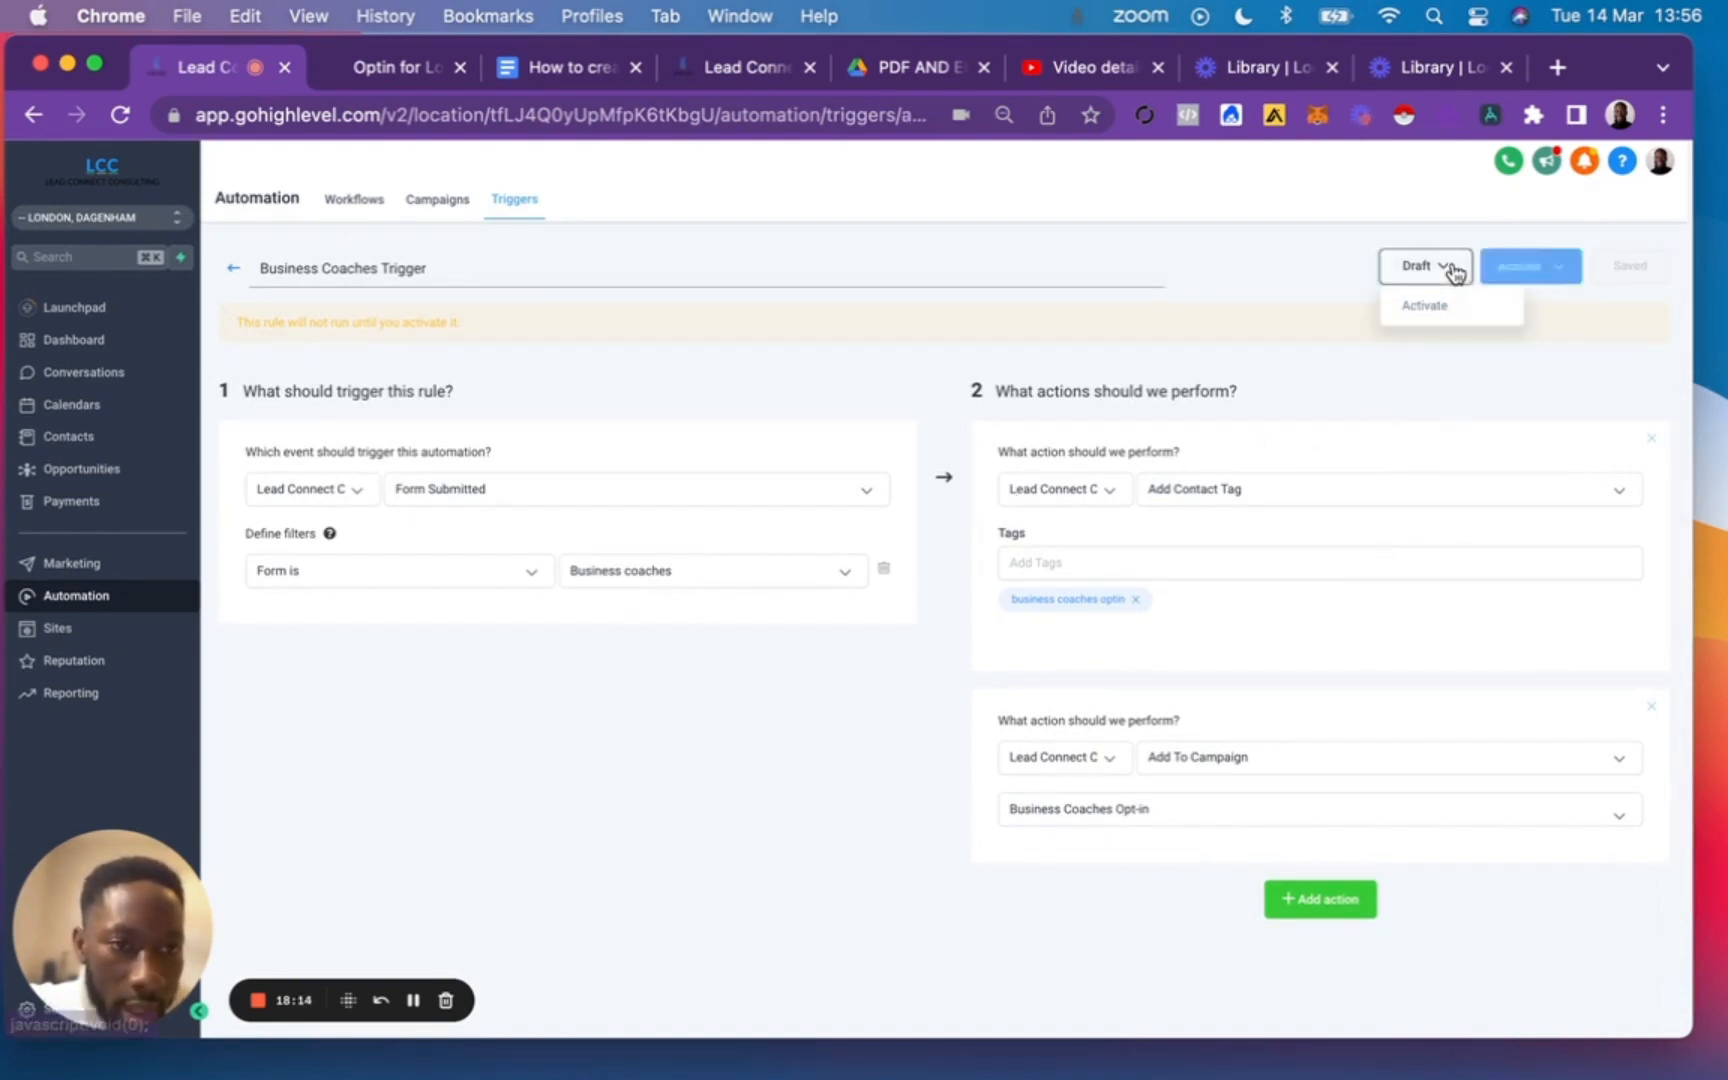
{"action": "left_click", "coordinate": [1437, 302]}
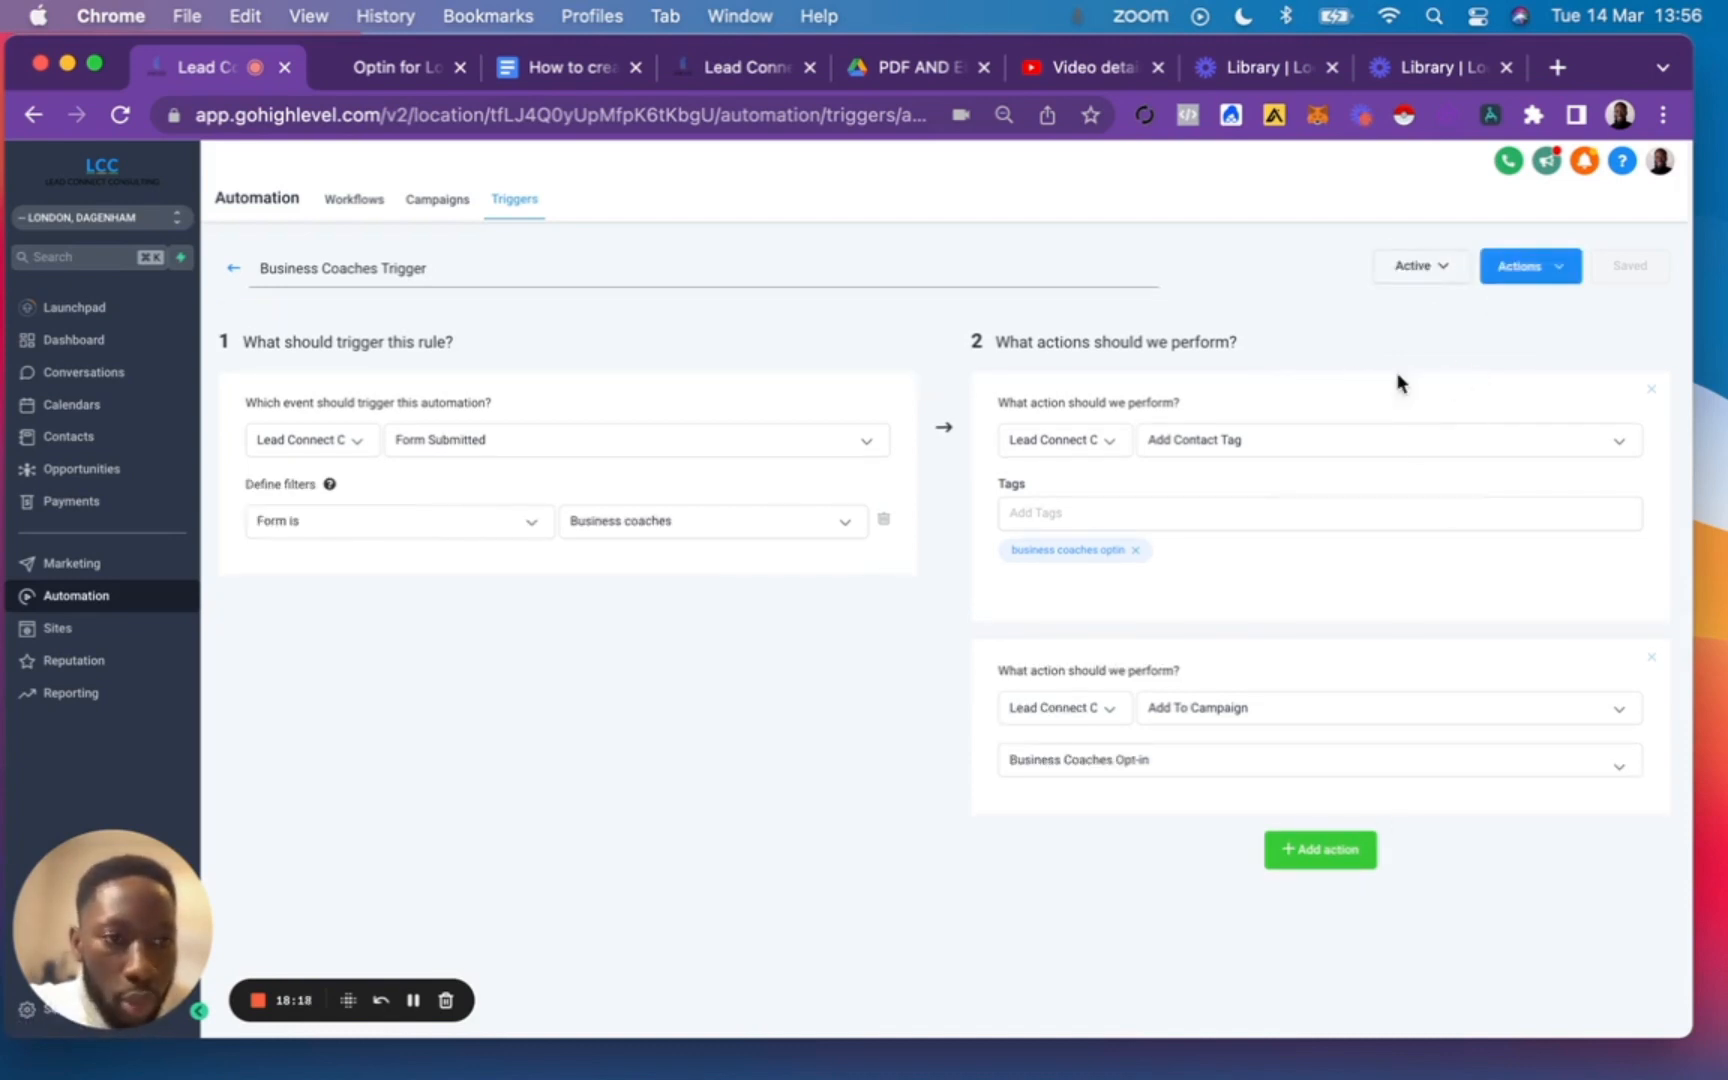
Switch to the Google Docs opt-in funnel guide and review the trigger and campaign steps in its numbered list.
{"action": "left_click", "coordinate": [575, 70]}
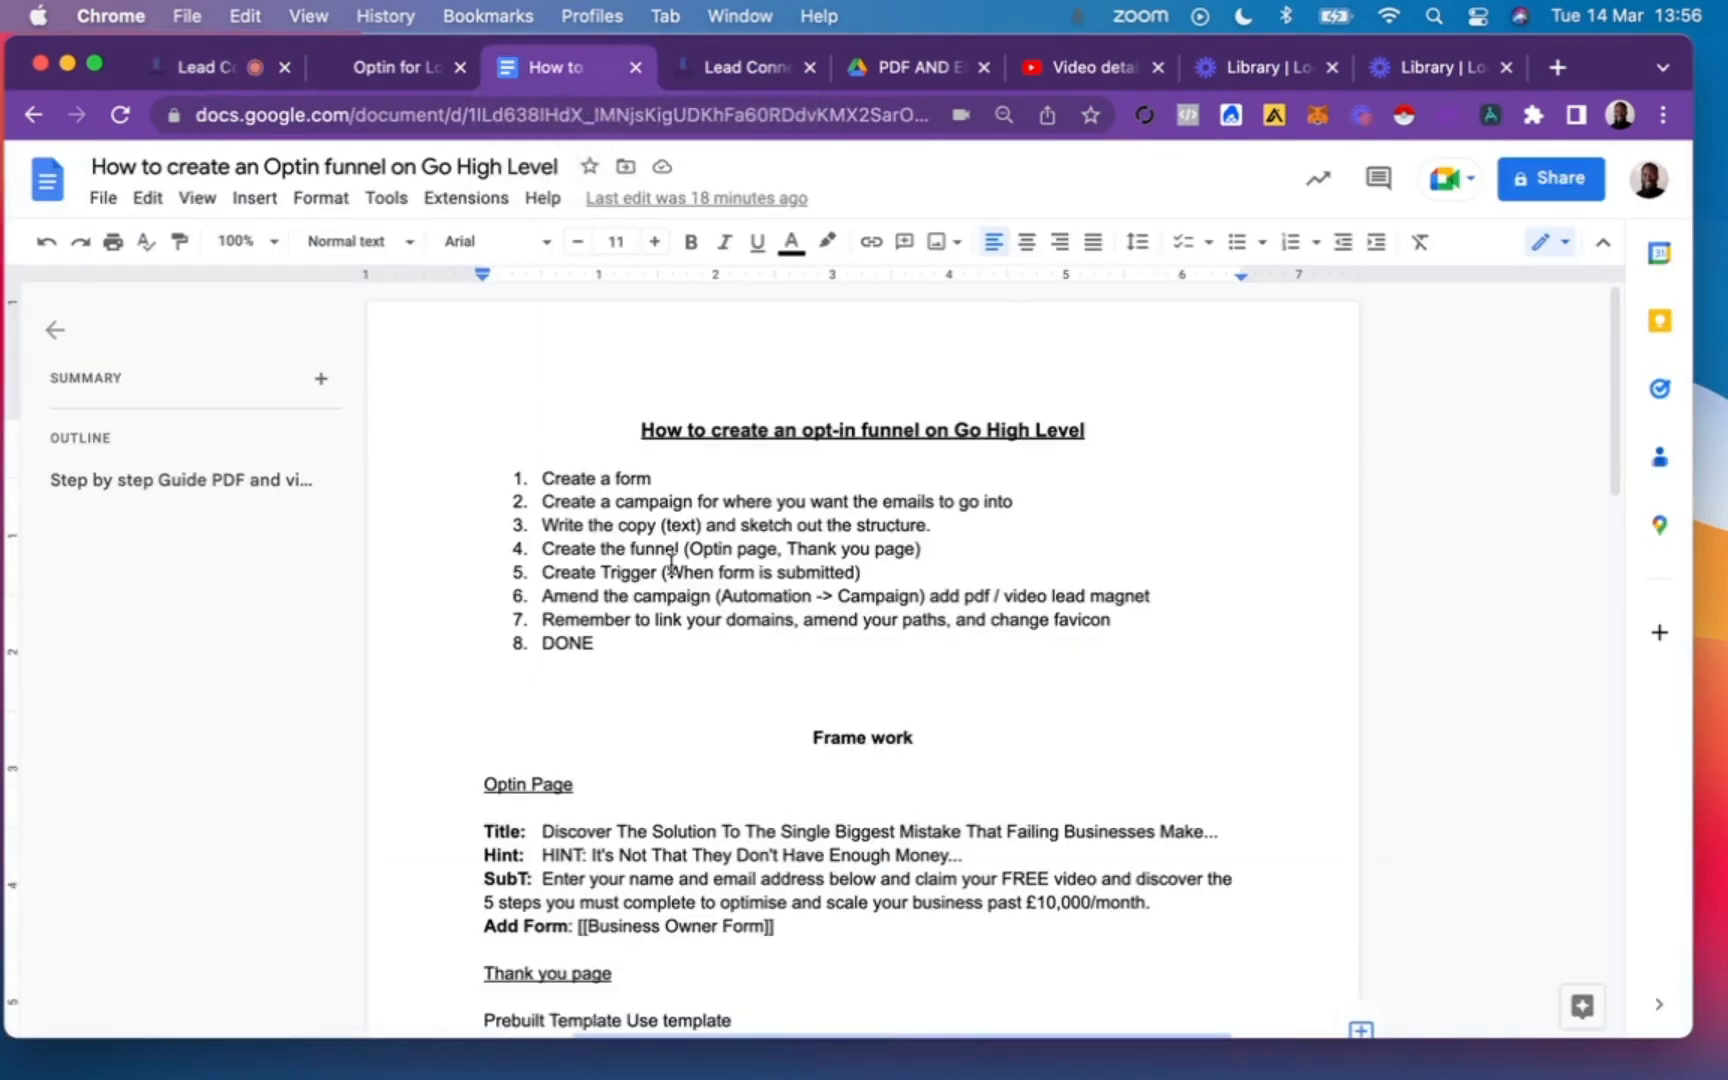
{"action": "left_click", "coordinate": [872, 573]}
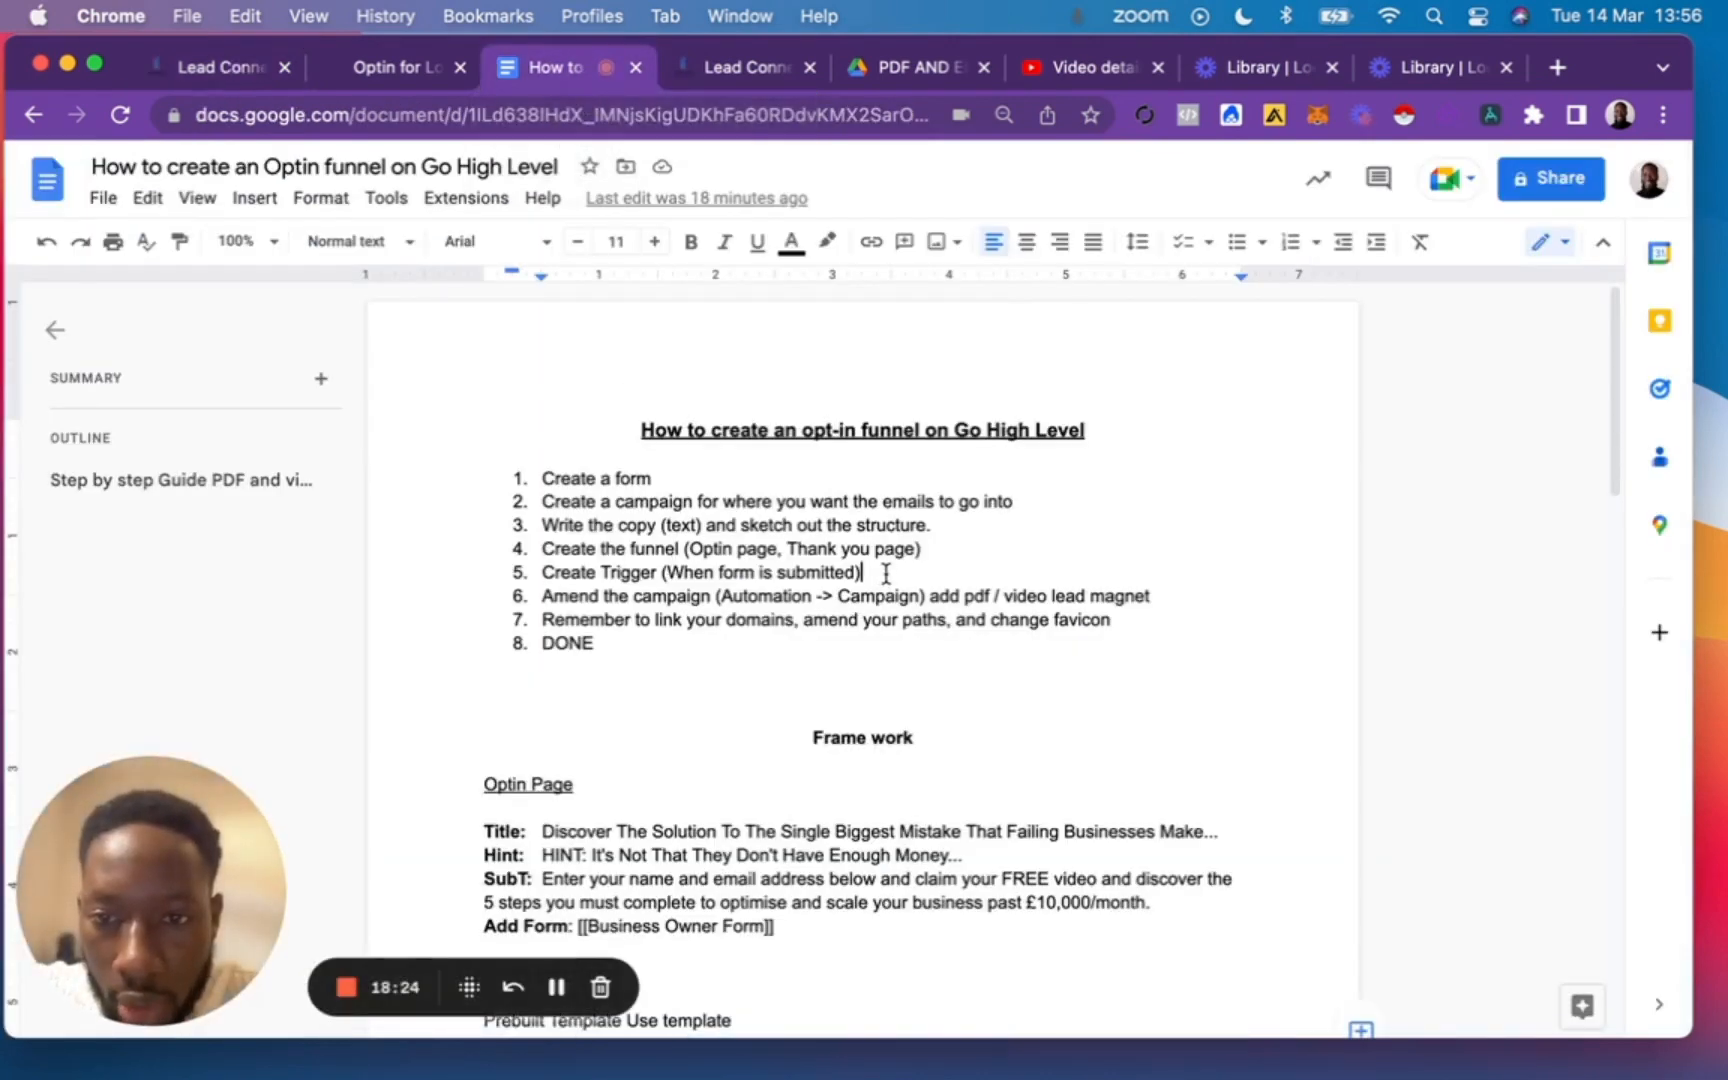
{"action": "left_click", "coordinate": [715, 597]}
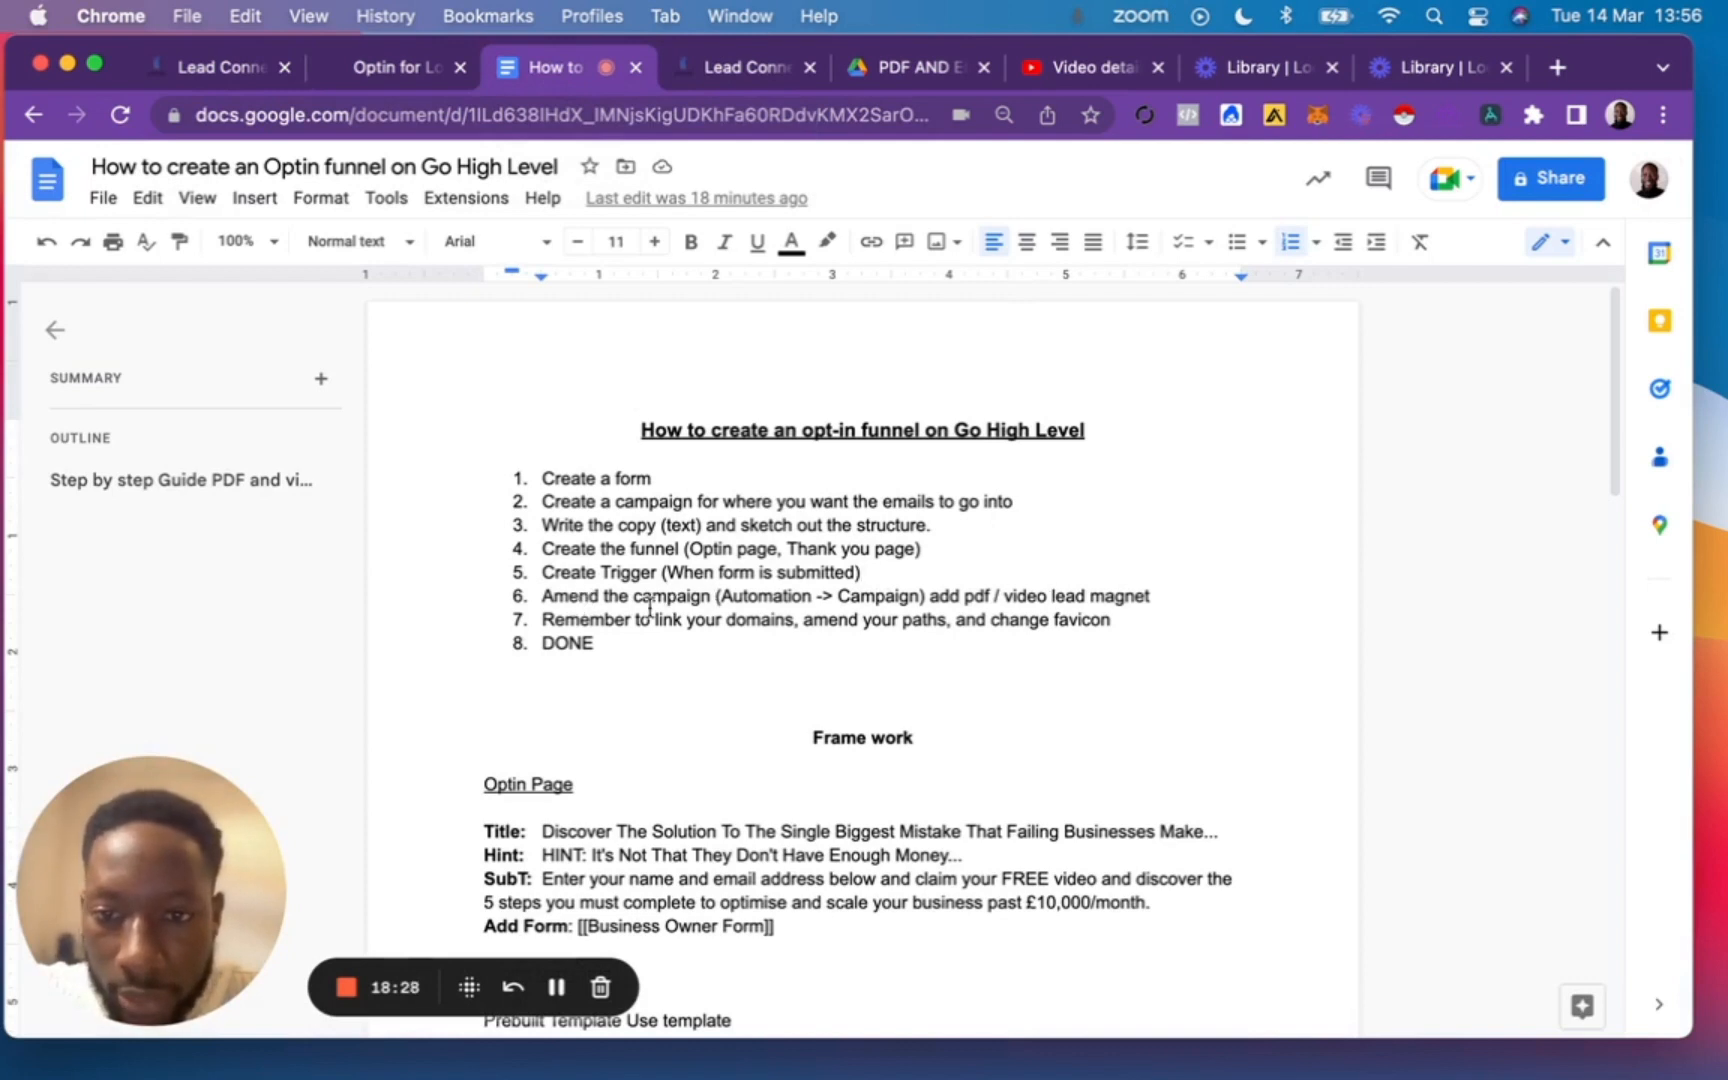
Switch back to GoHighLevel and open Email 1 of the Business Coaches Opt-in campaign for editing.
{"action": "left_click", "coordinate": [362, 70]}
{"action": "left_click", "coordinate": [224, 70]}
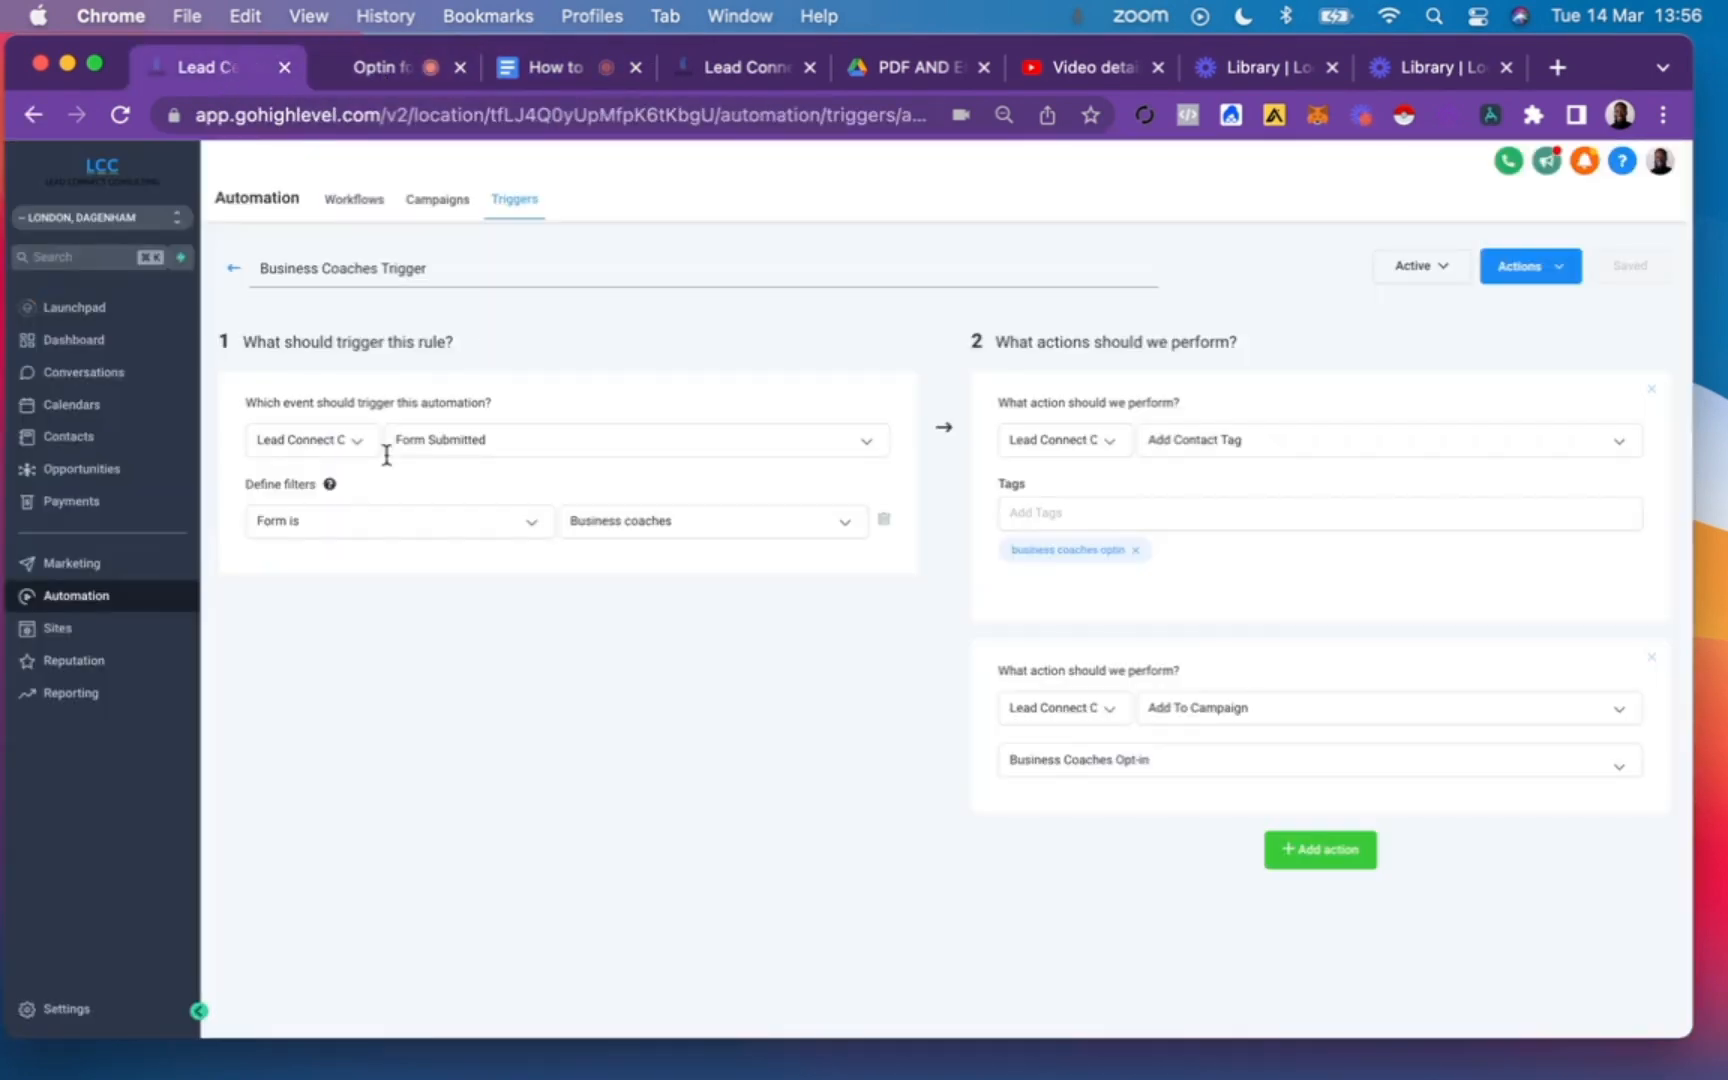
{"action": "left_click", "coordinate": [77, 630]}
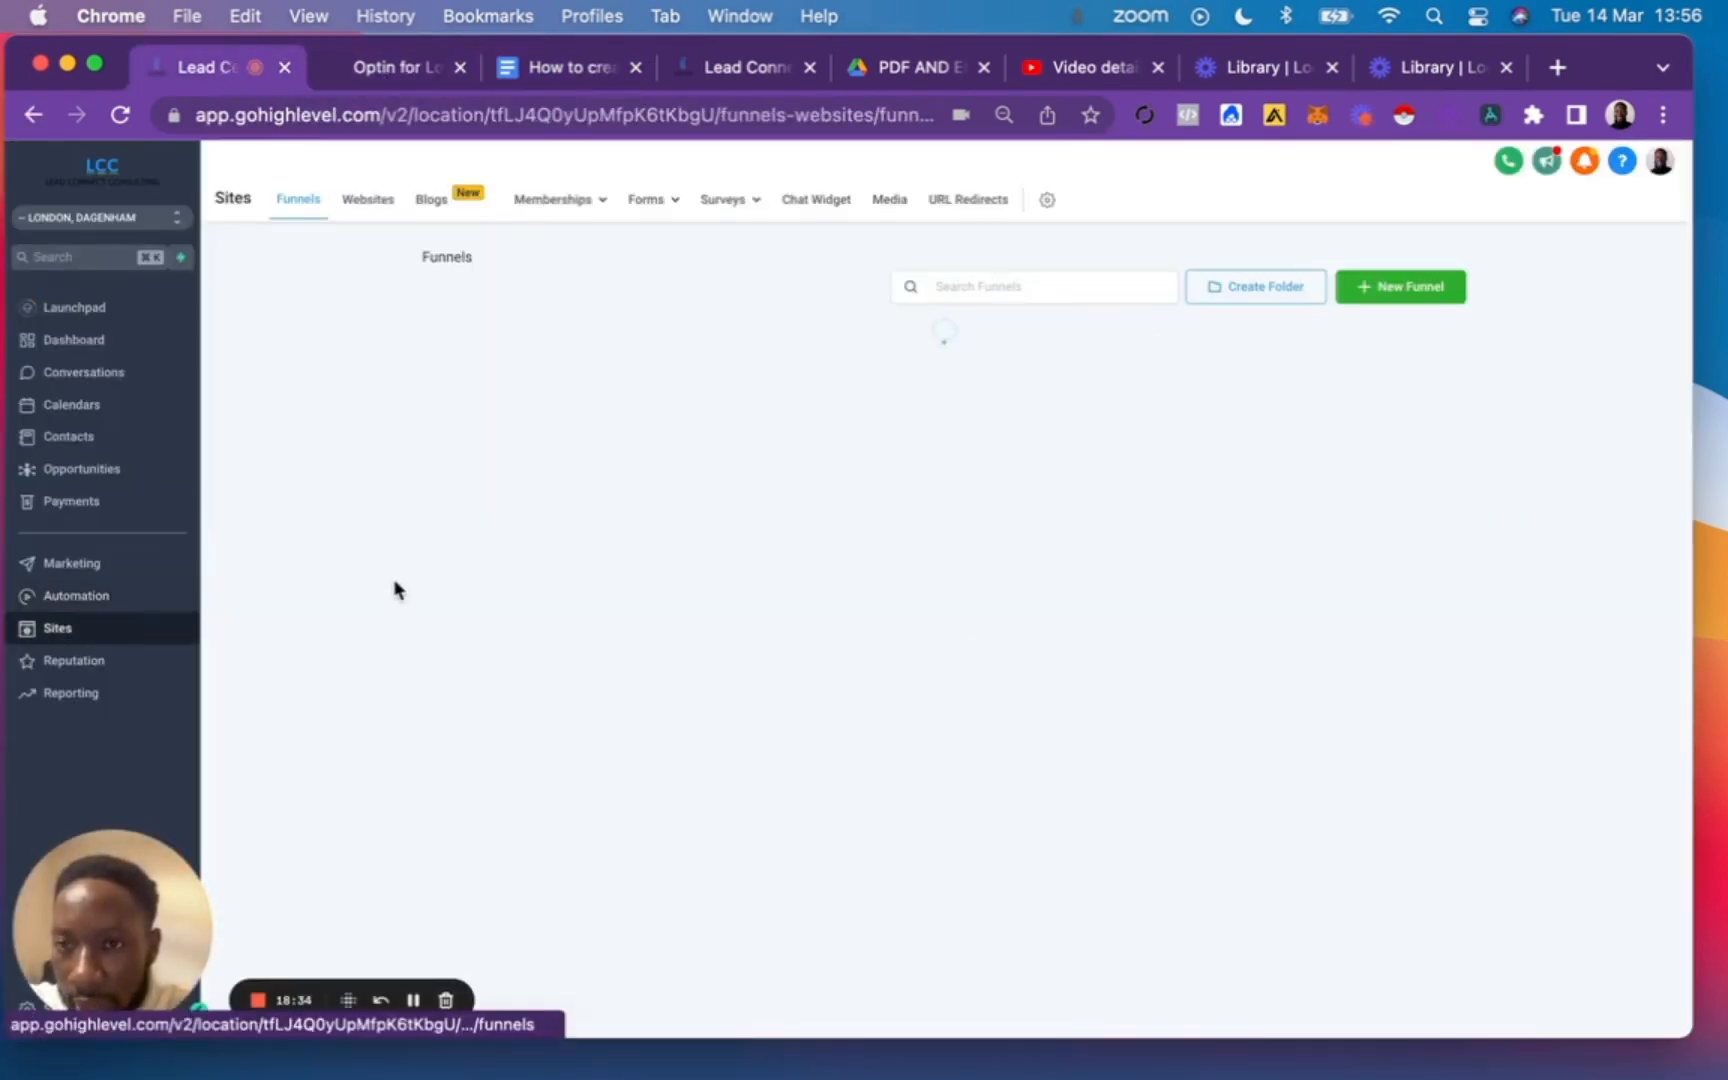
{"action": "left_click", "coordinate": [77, 596]}
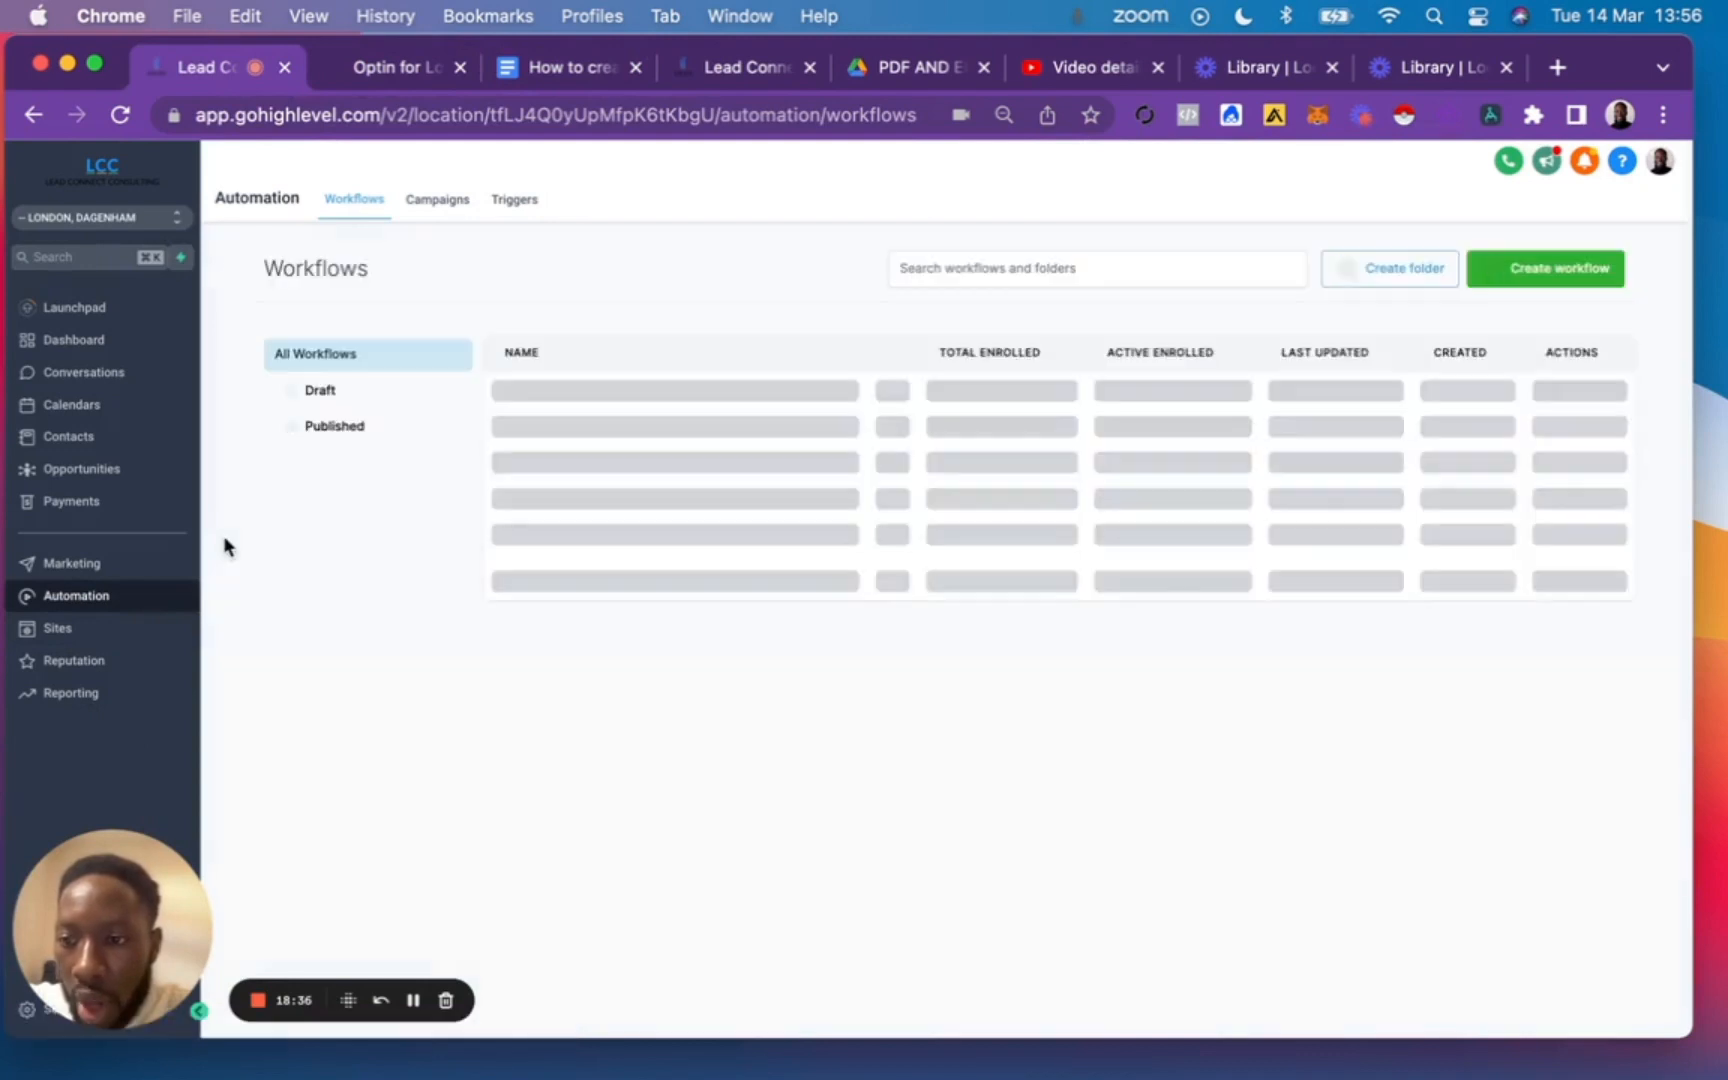
{"action": "left_click", "coordinate": [440, 201]}
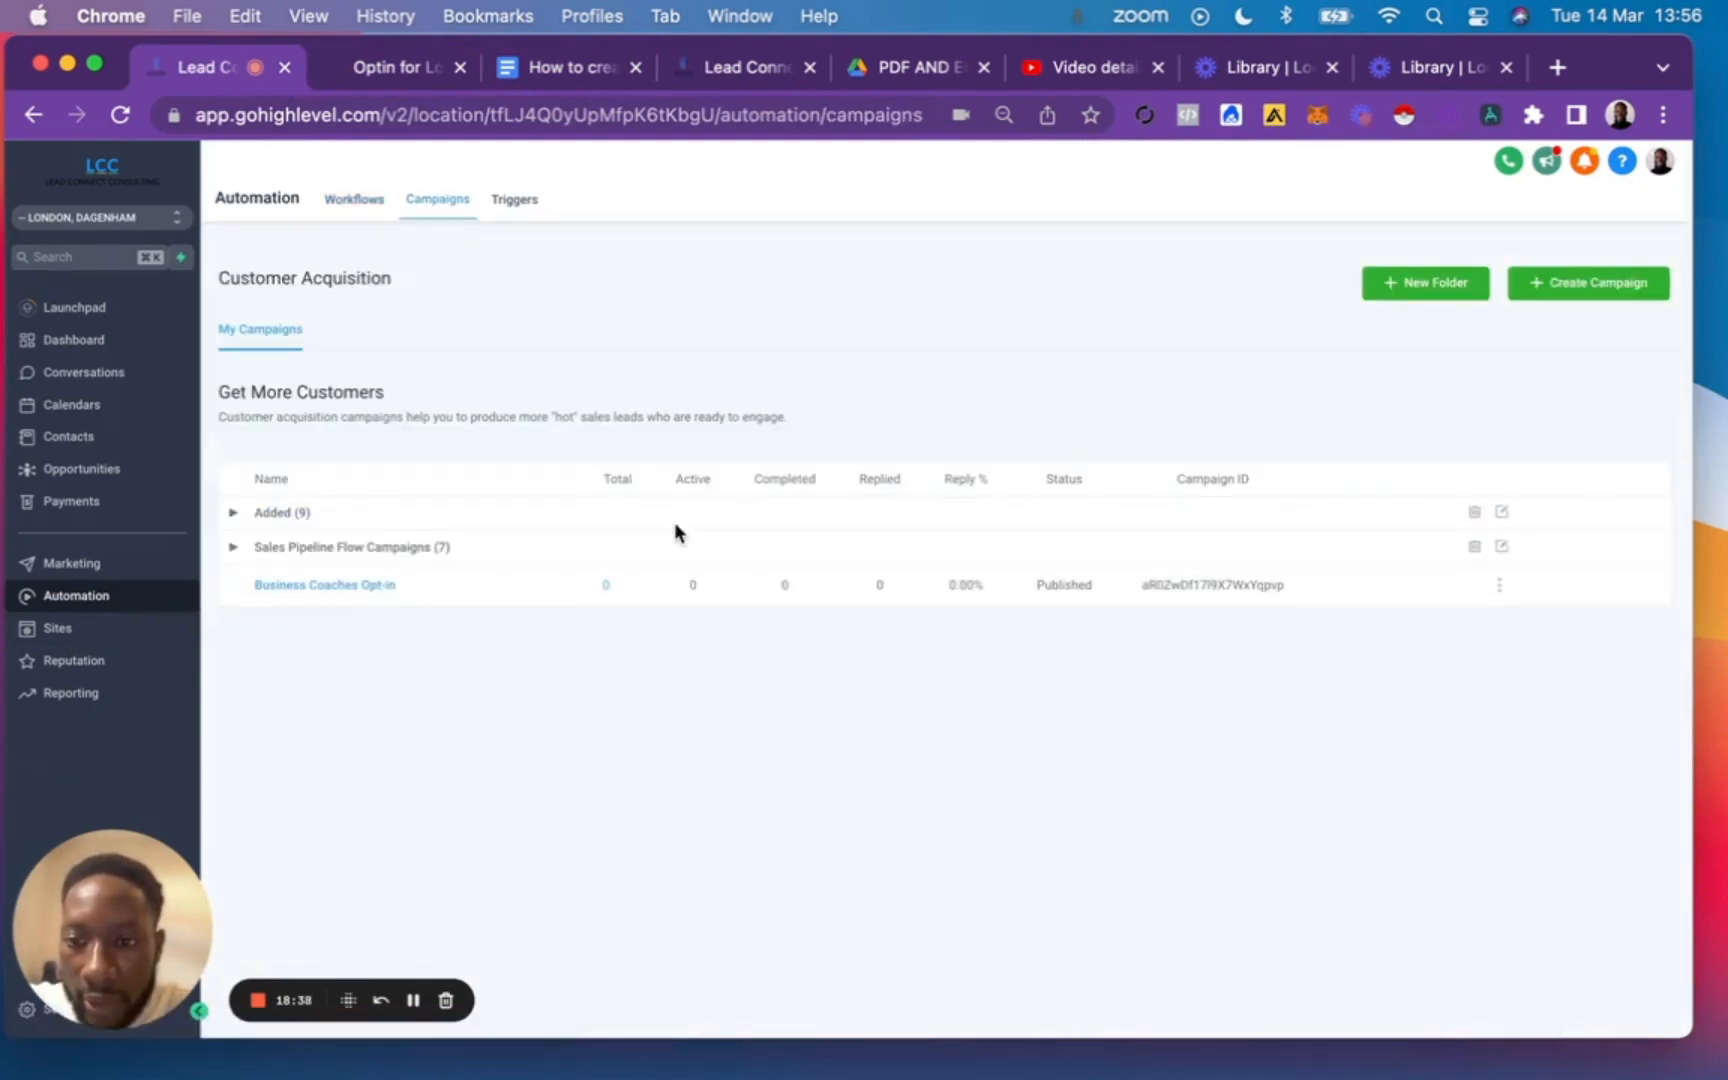
{"action": "left_click", "coordinate": [338, 584]}
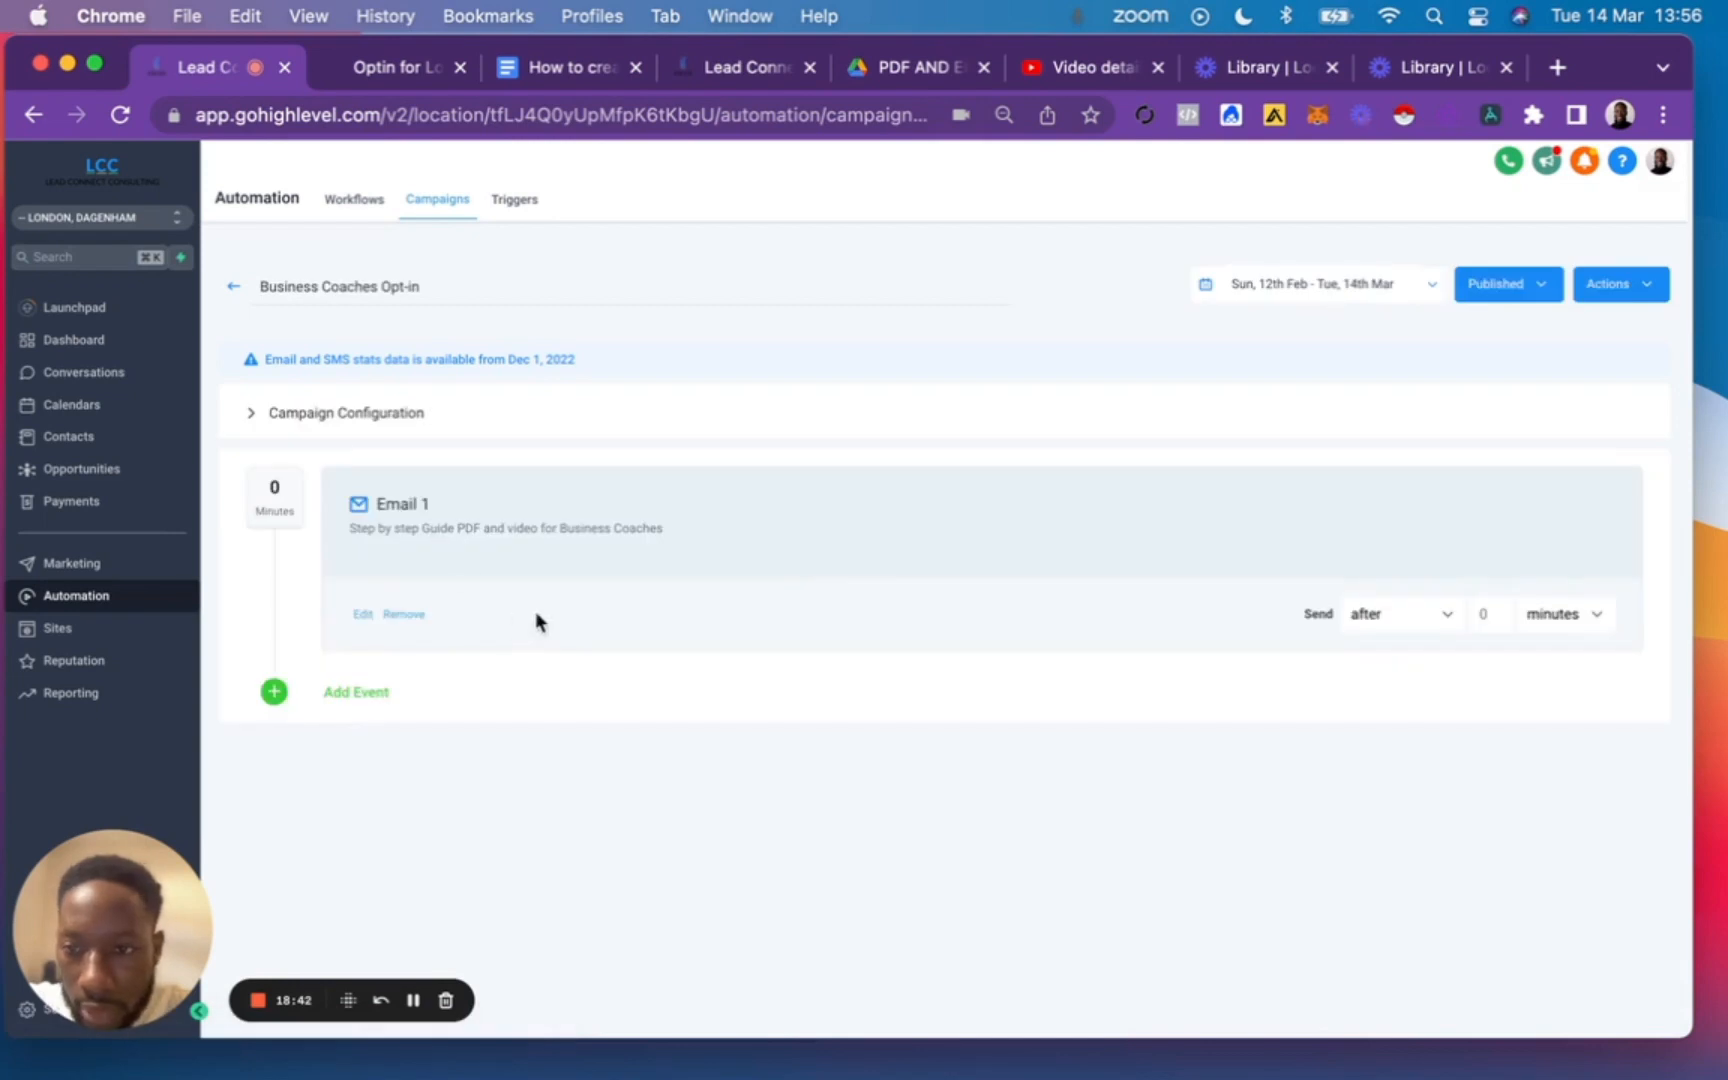
{"action": "left_click", "coordinate": [364, 614]}
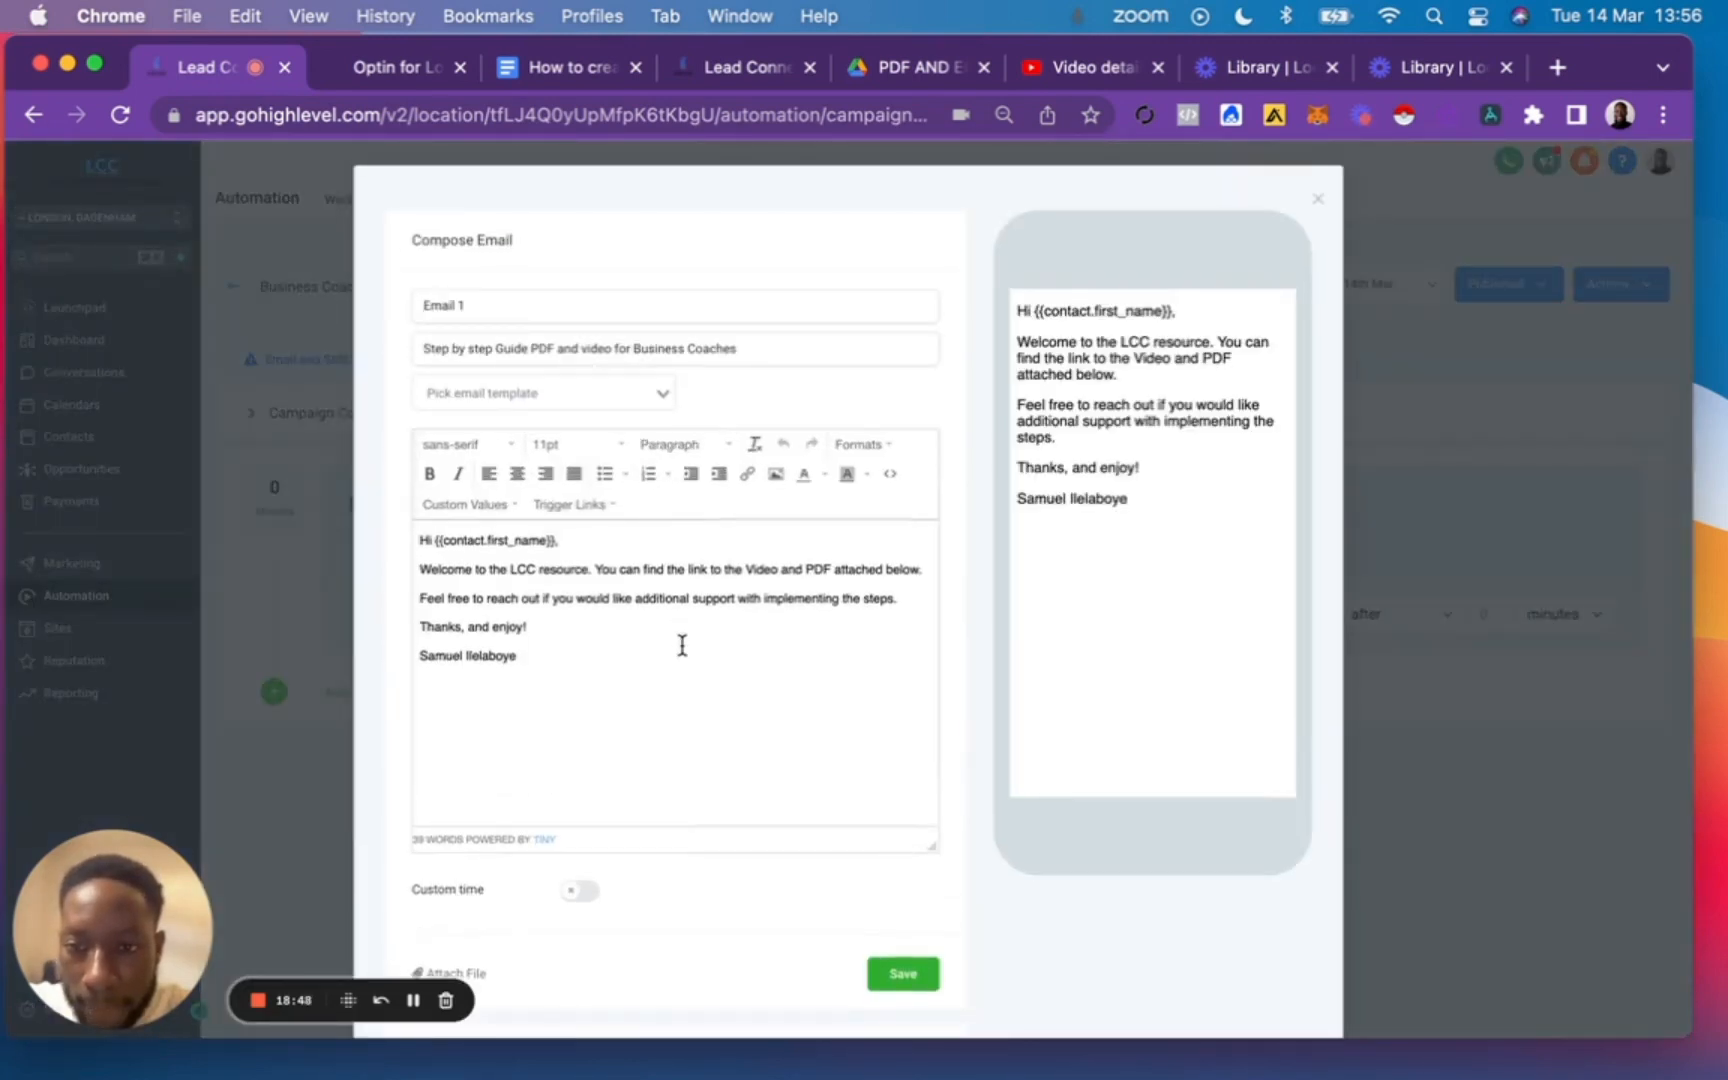
Switch to the PDF AND EBOOKS folder in Google Drive and look over the options for adding new items.
{"action": "left_click", "coordinate": [556, 80]}
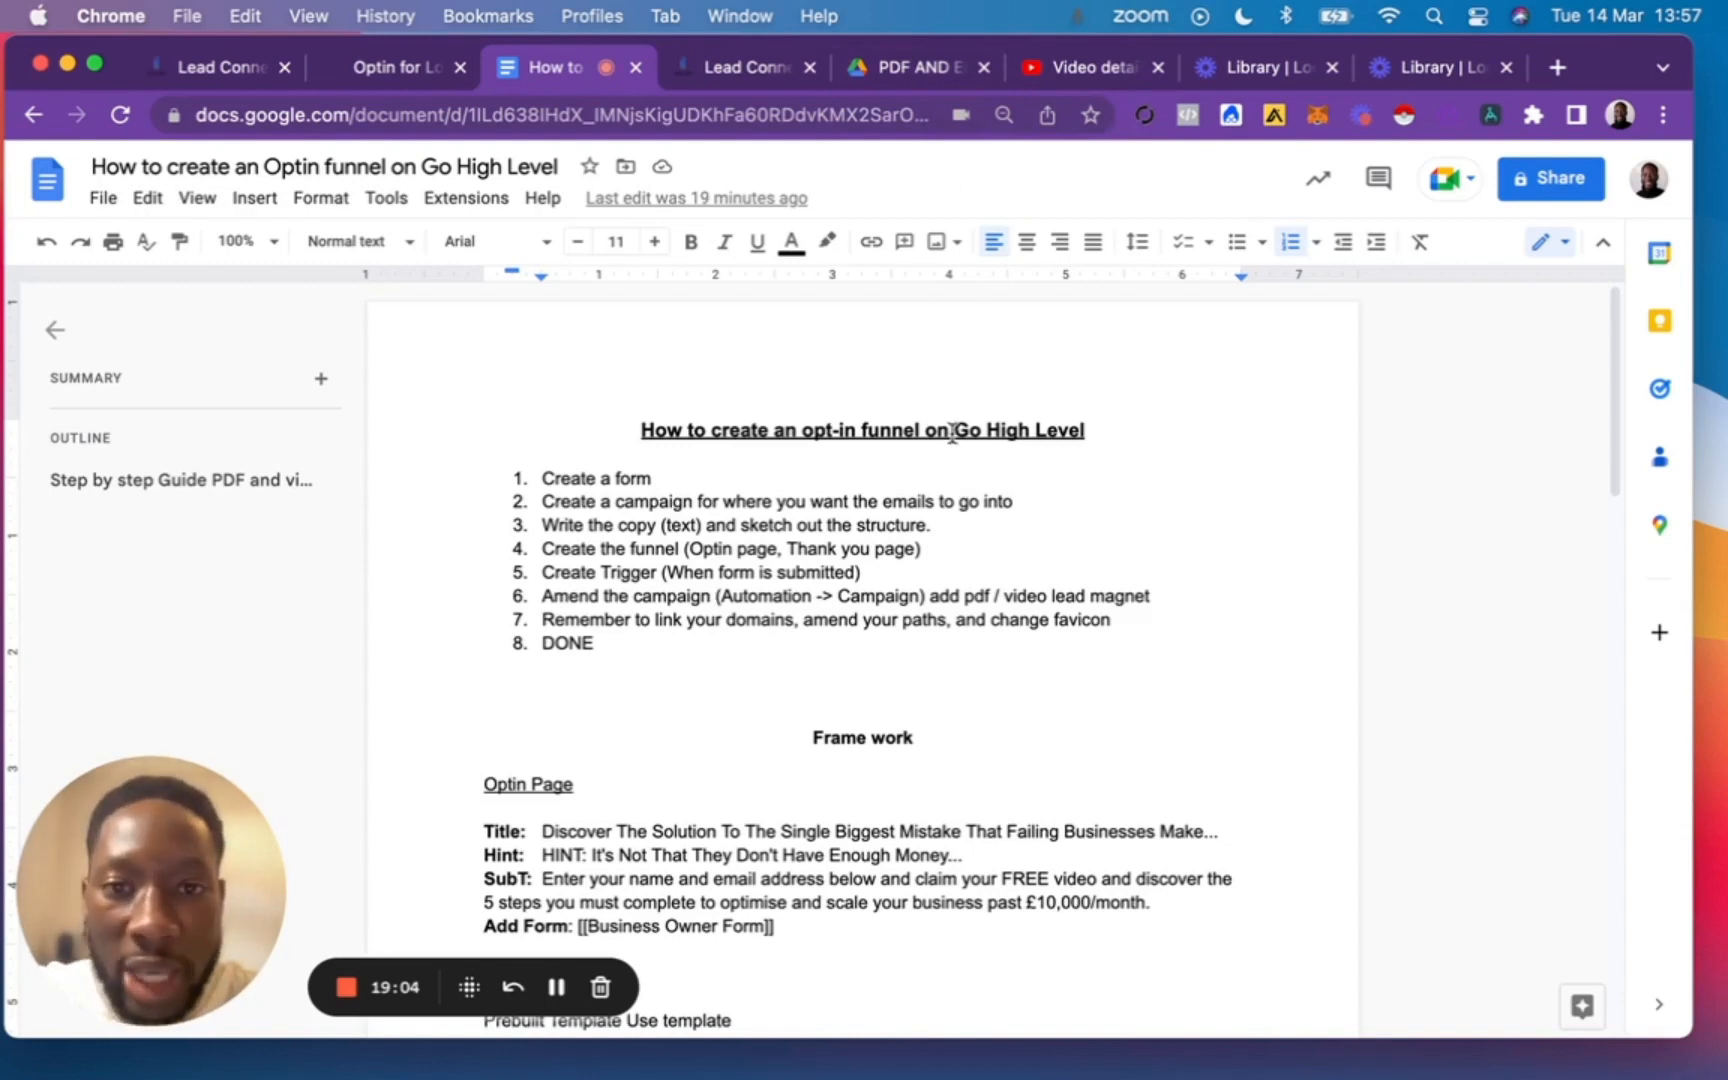
{"action": "left_click", "coordinate": [915, 67]}
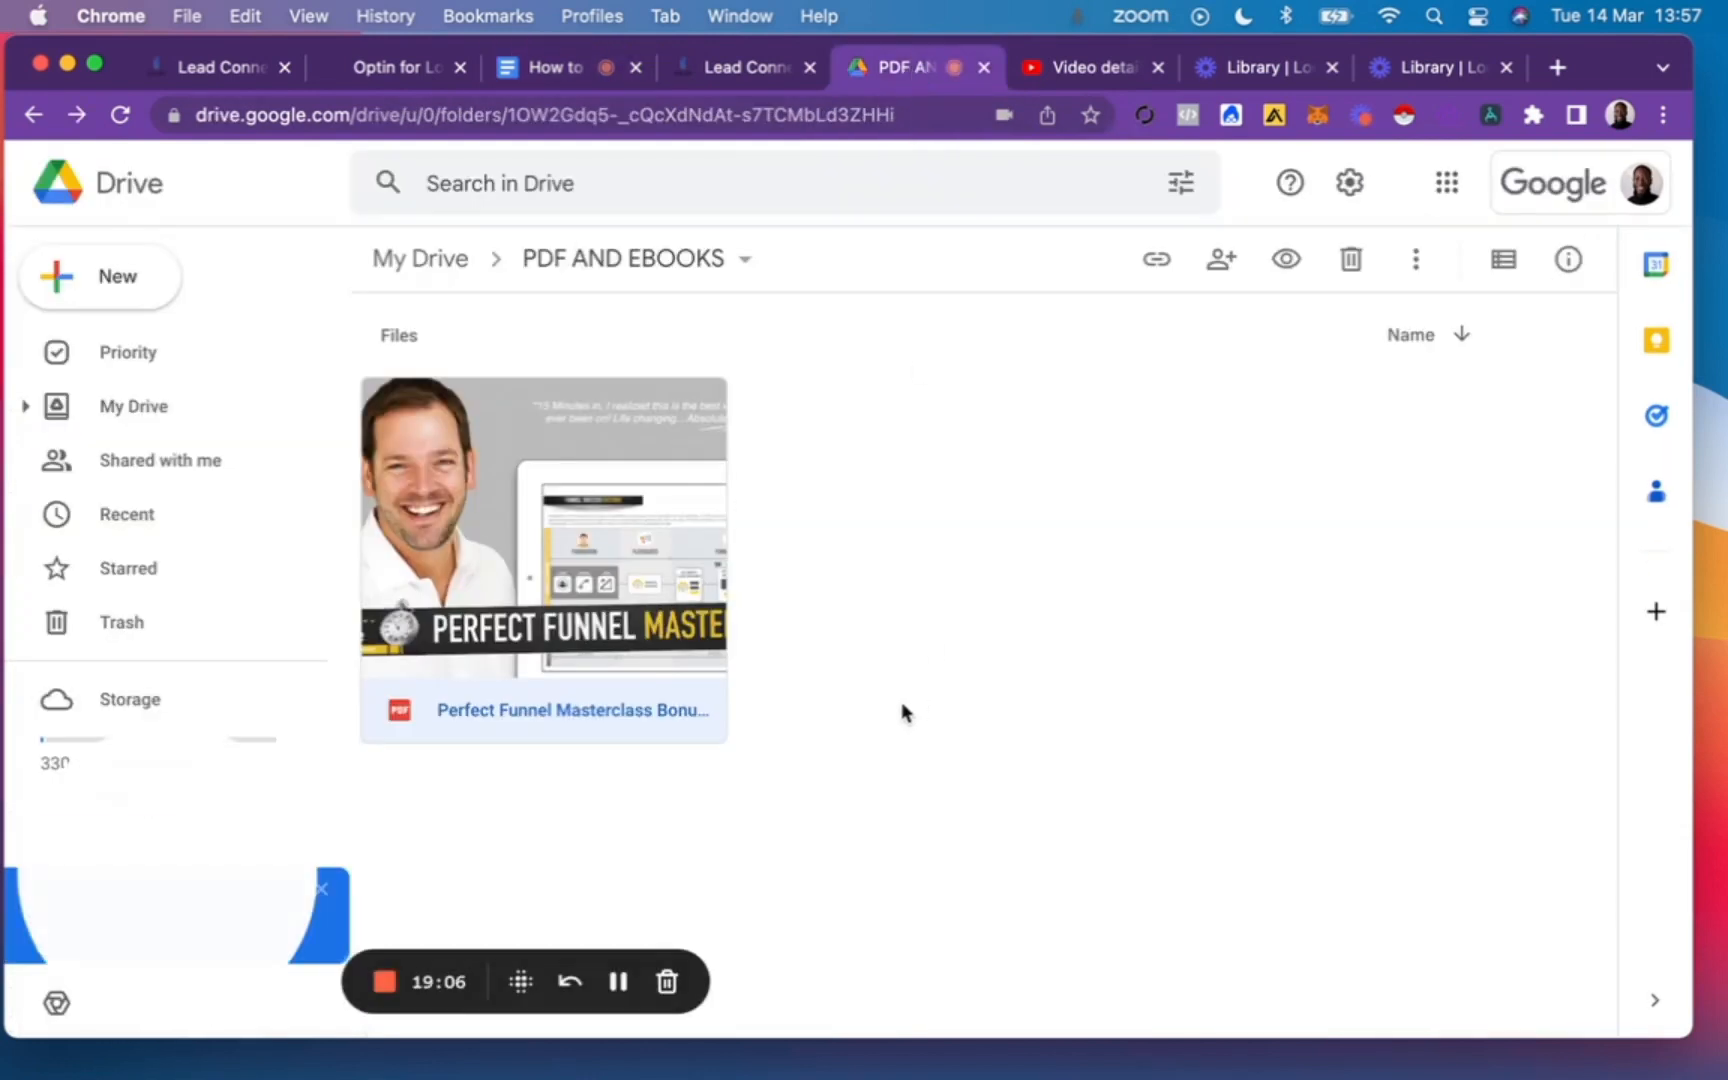
{"action": "left_click", "coordinate": [1138, 702]}
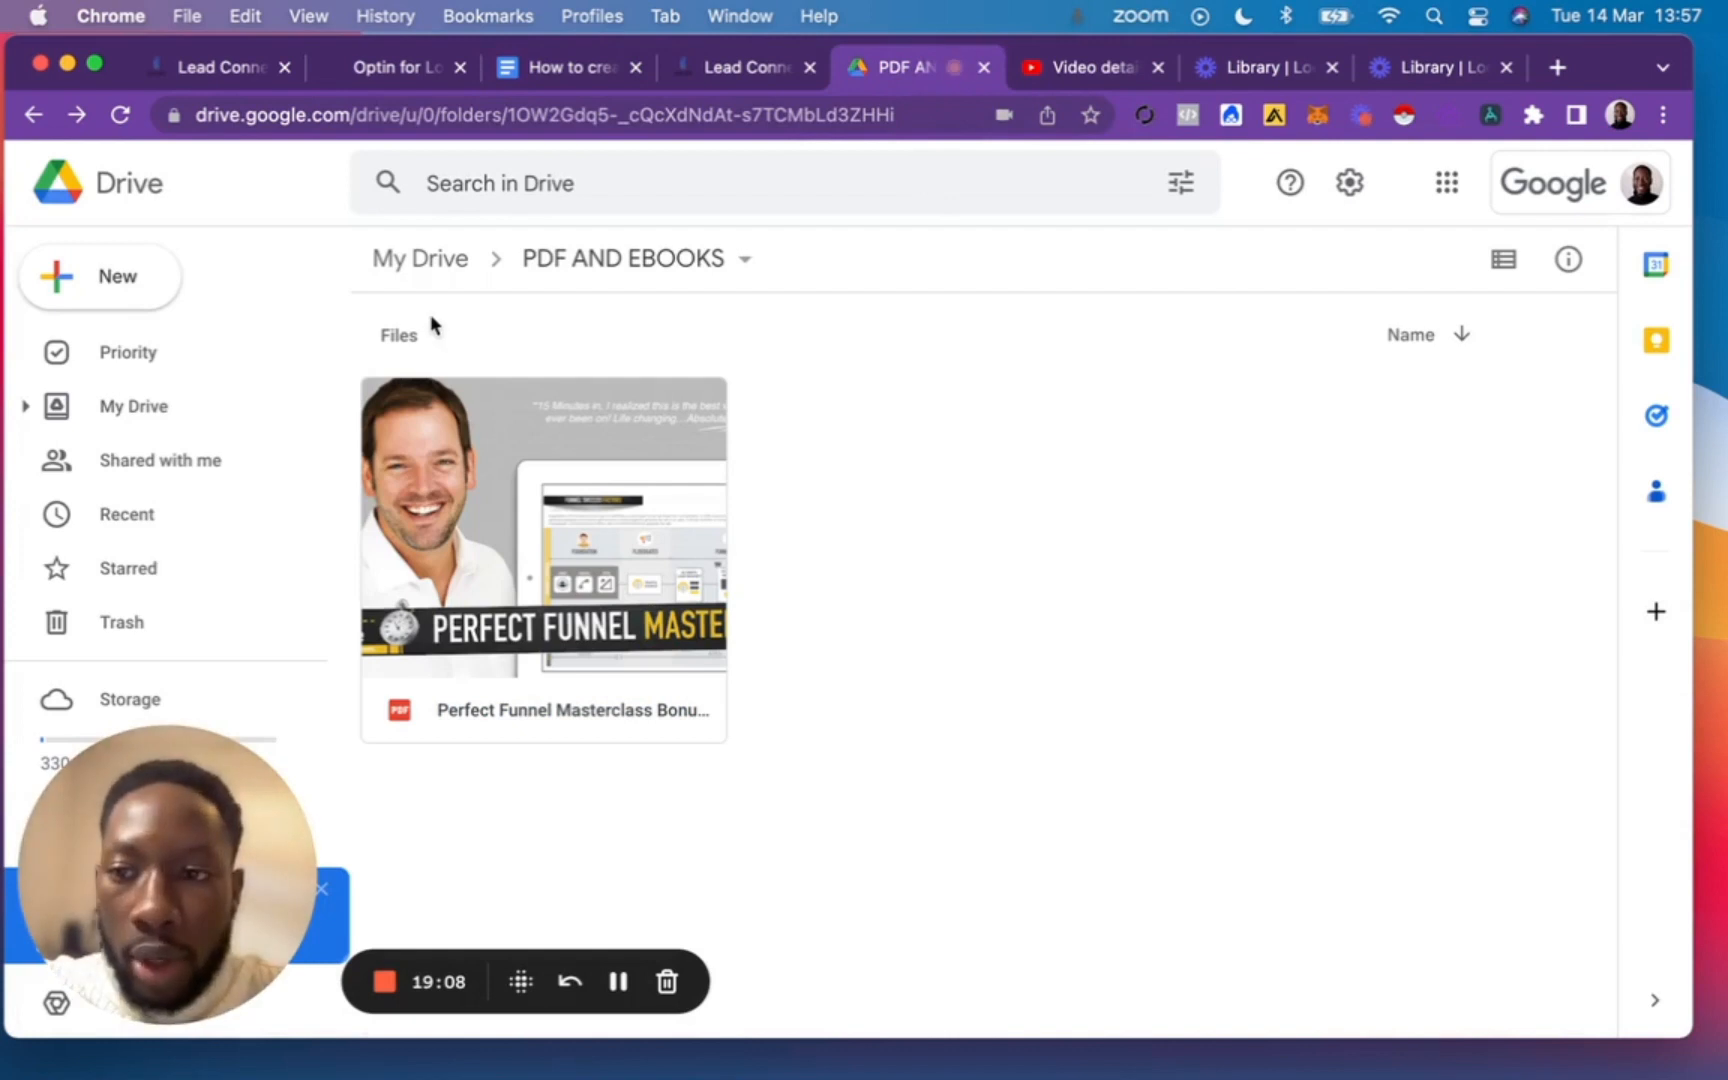
{"action": "left_click", "coordinate": [115, 288]}
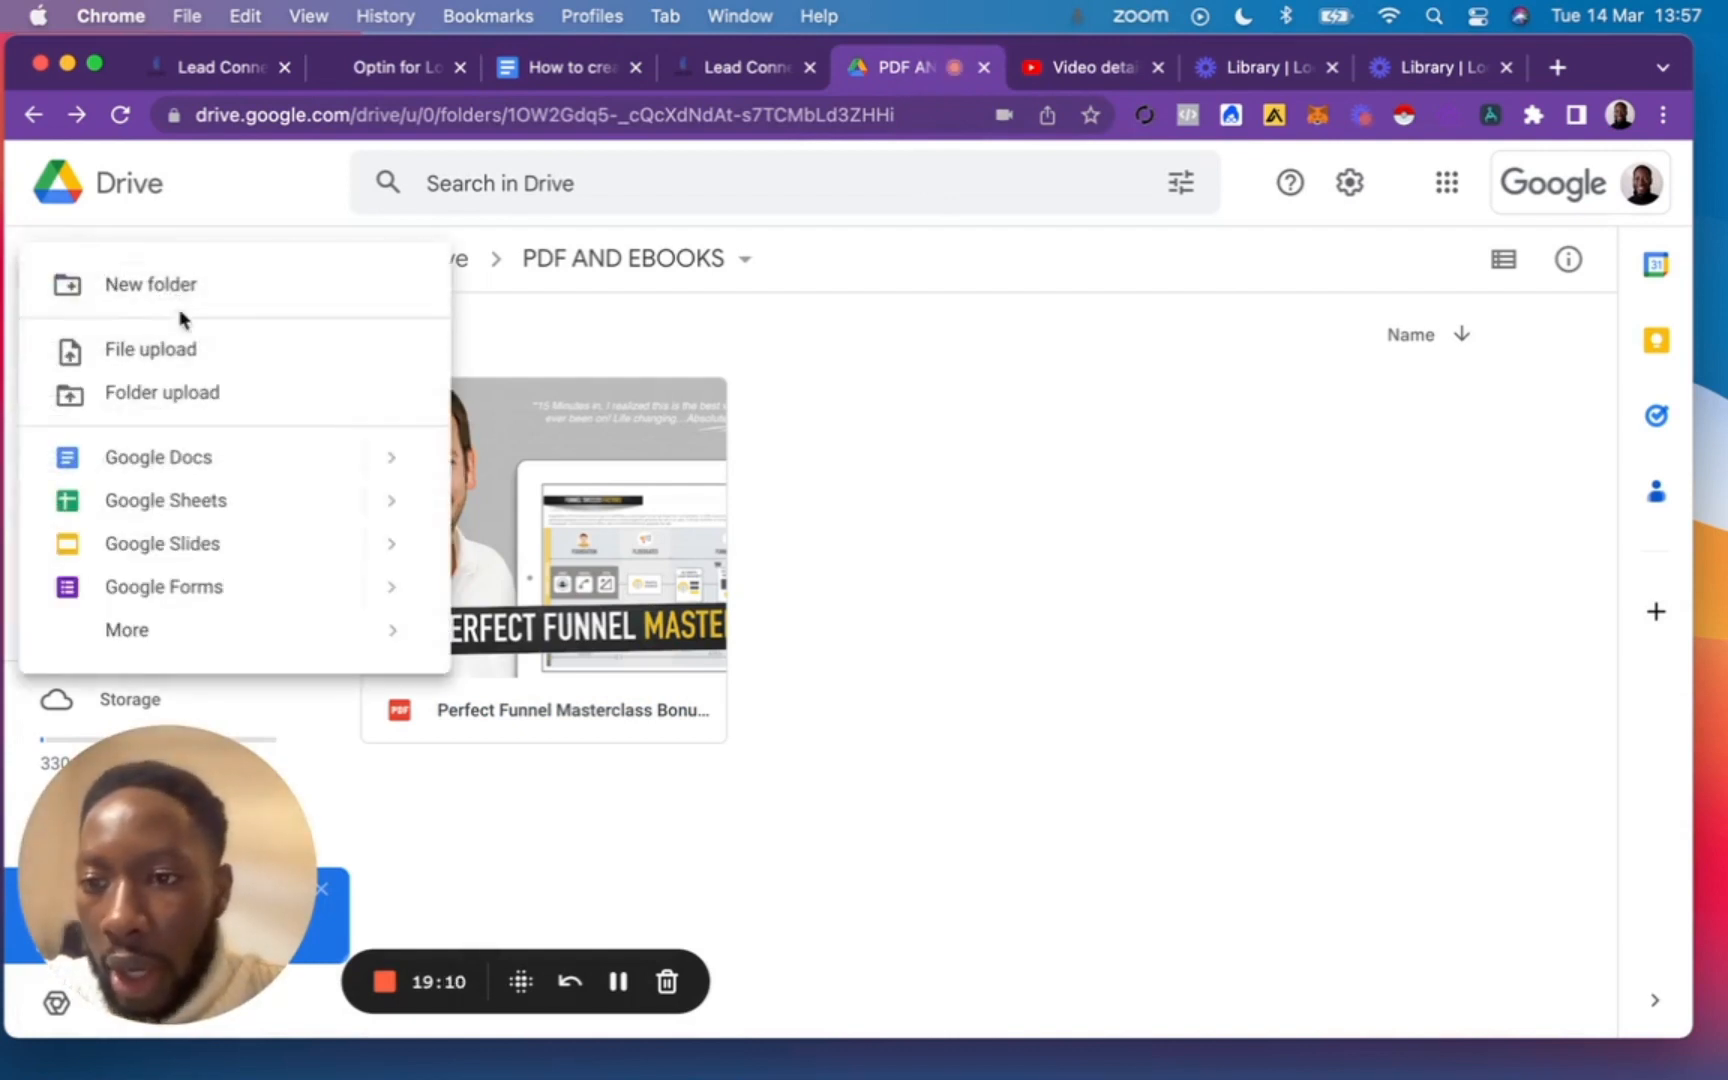
{"action": "left_click", "coordinate": [905, 530]}
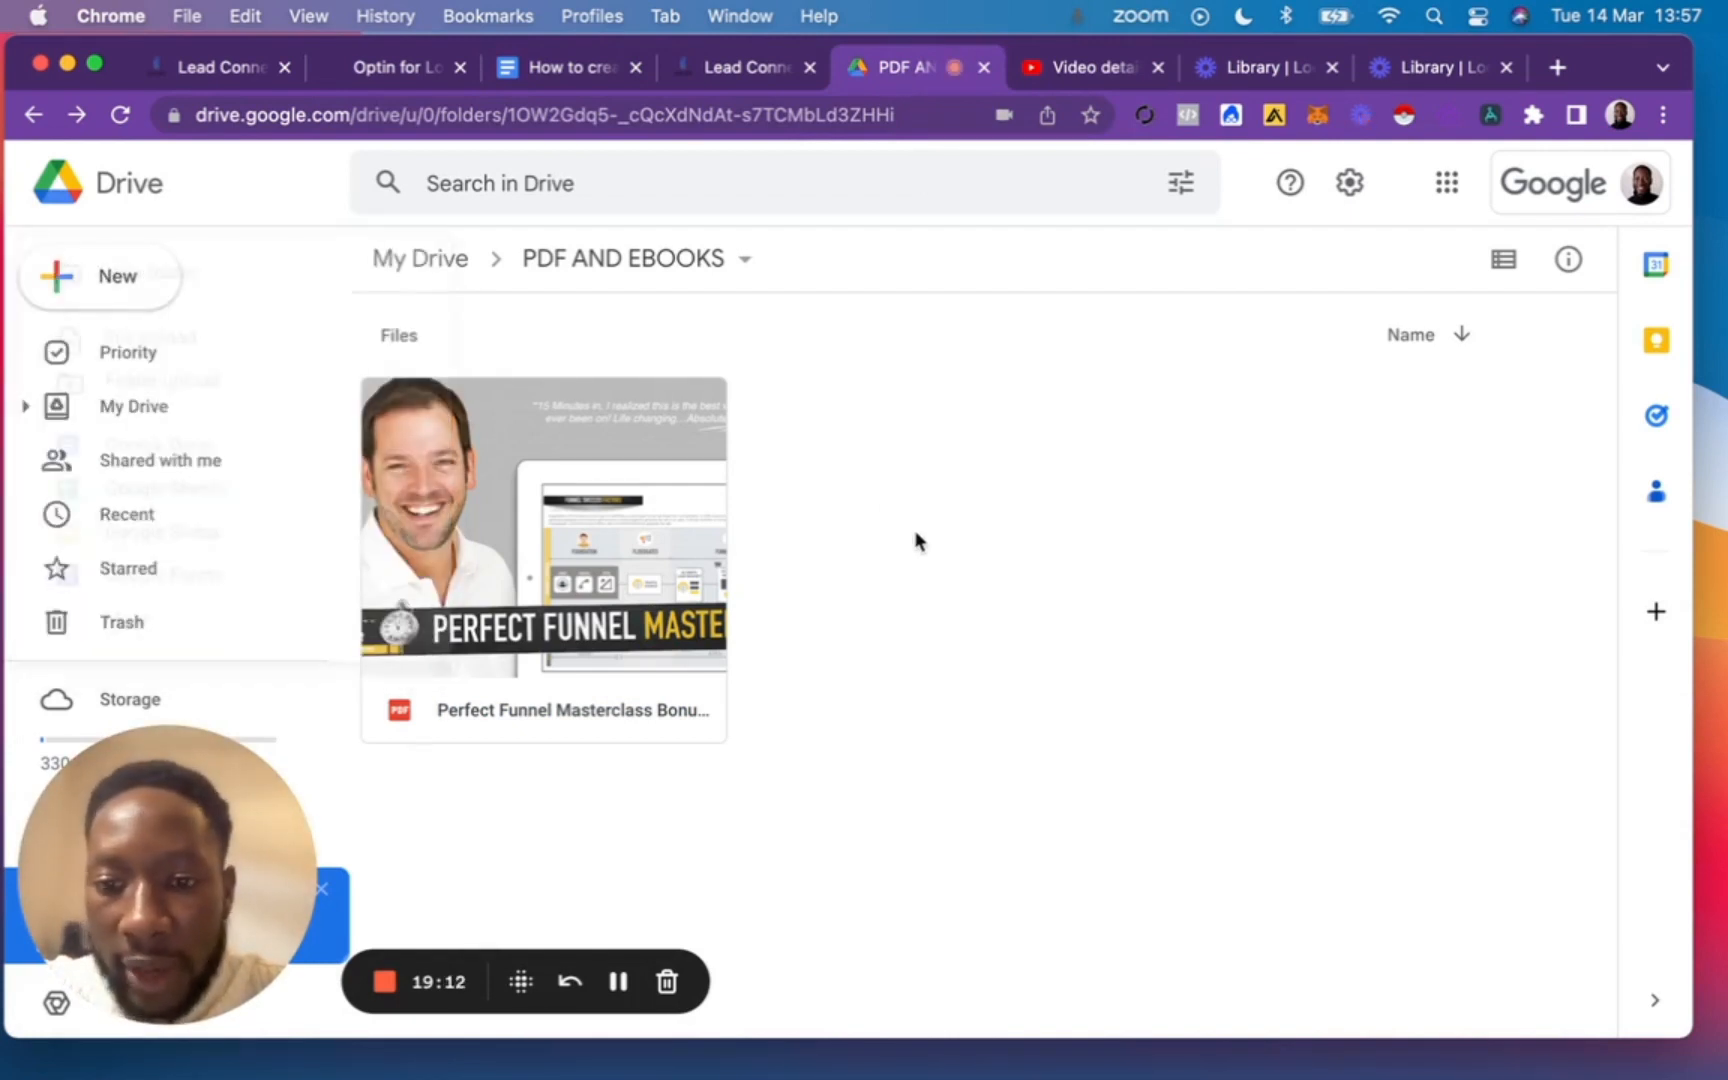
Check that the Perfect Funnel Masterclass PDF is shared with anyone with the link as Viewer, and copy its share link.
{"action": "right_click", "coordinate": [592, 512]}
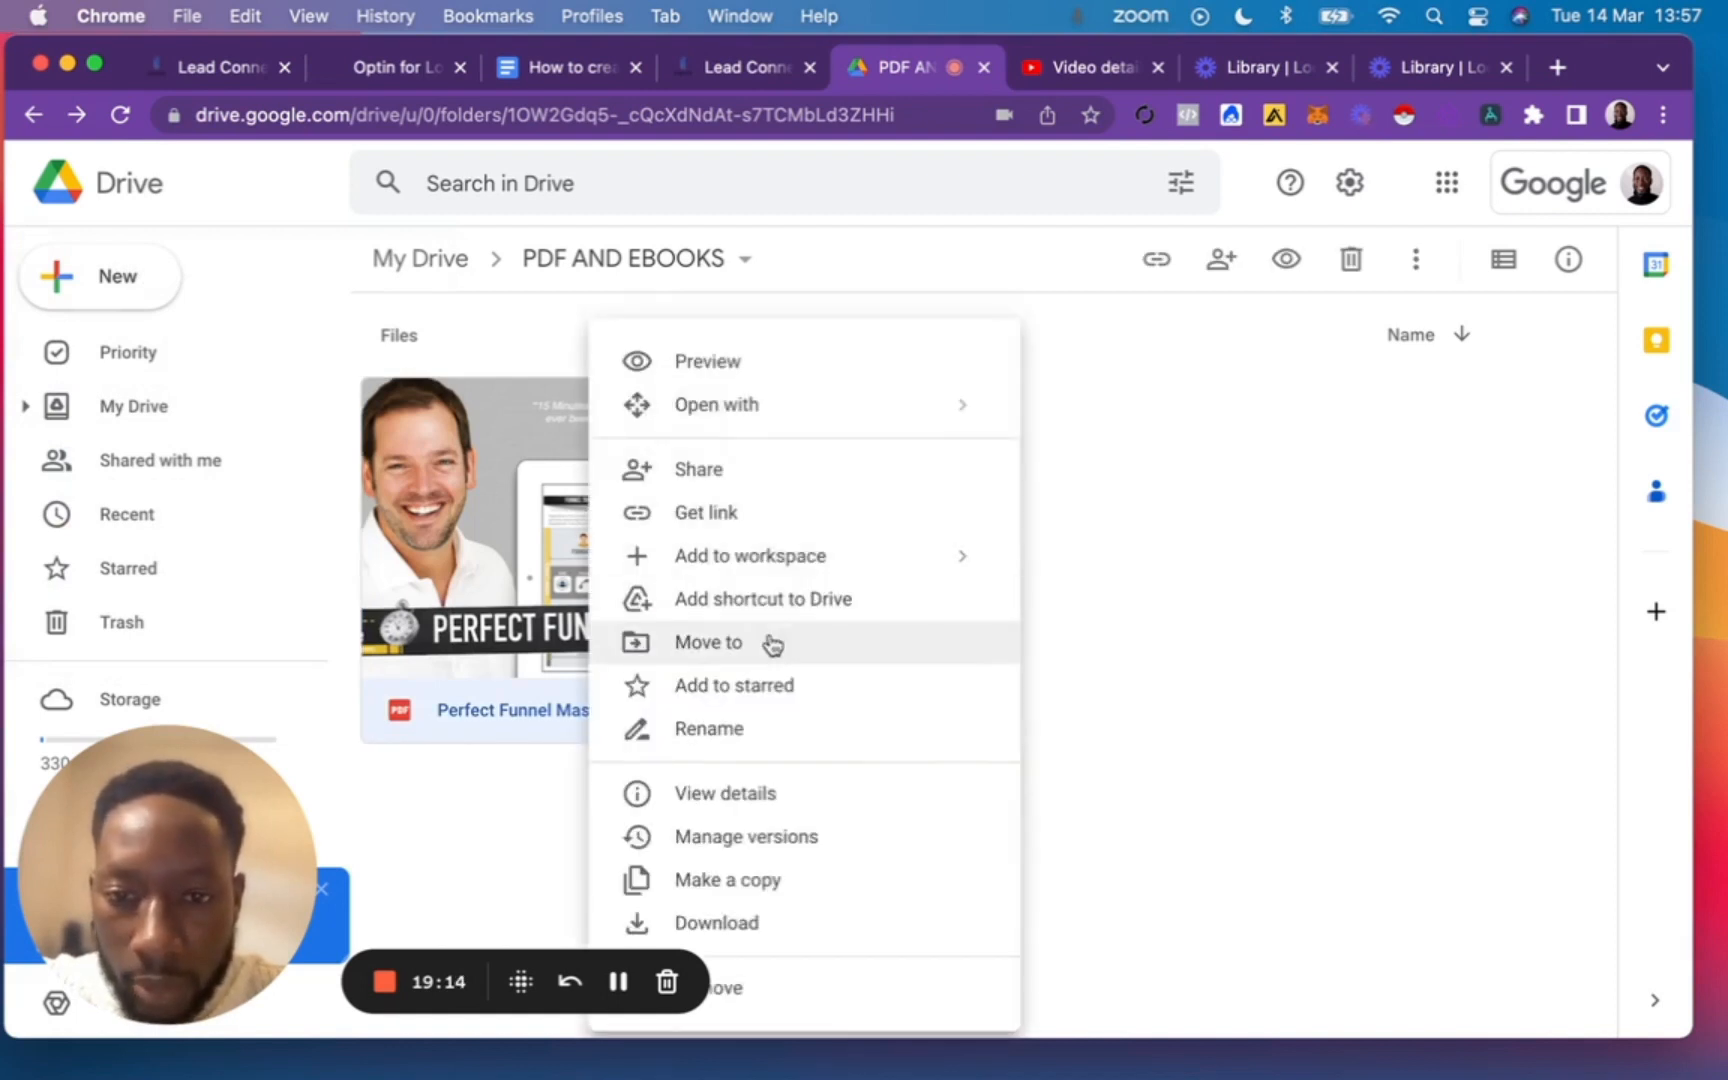
{"action": "left_click", "coordinate": [770, 521]}
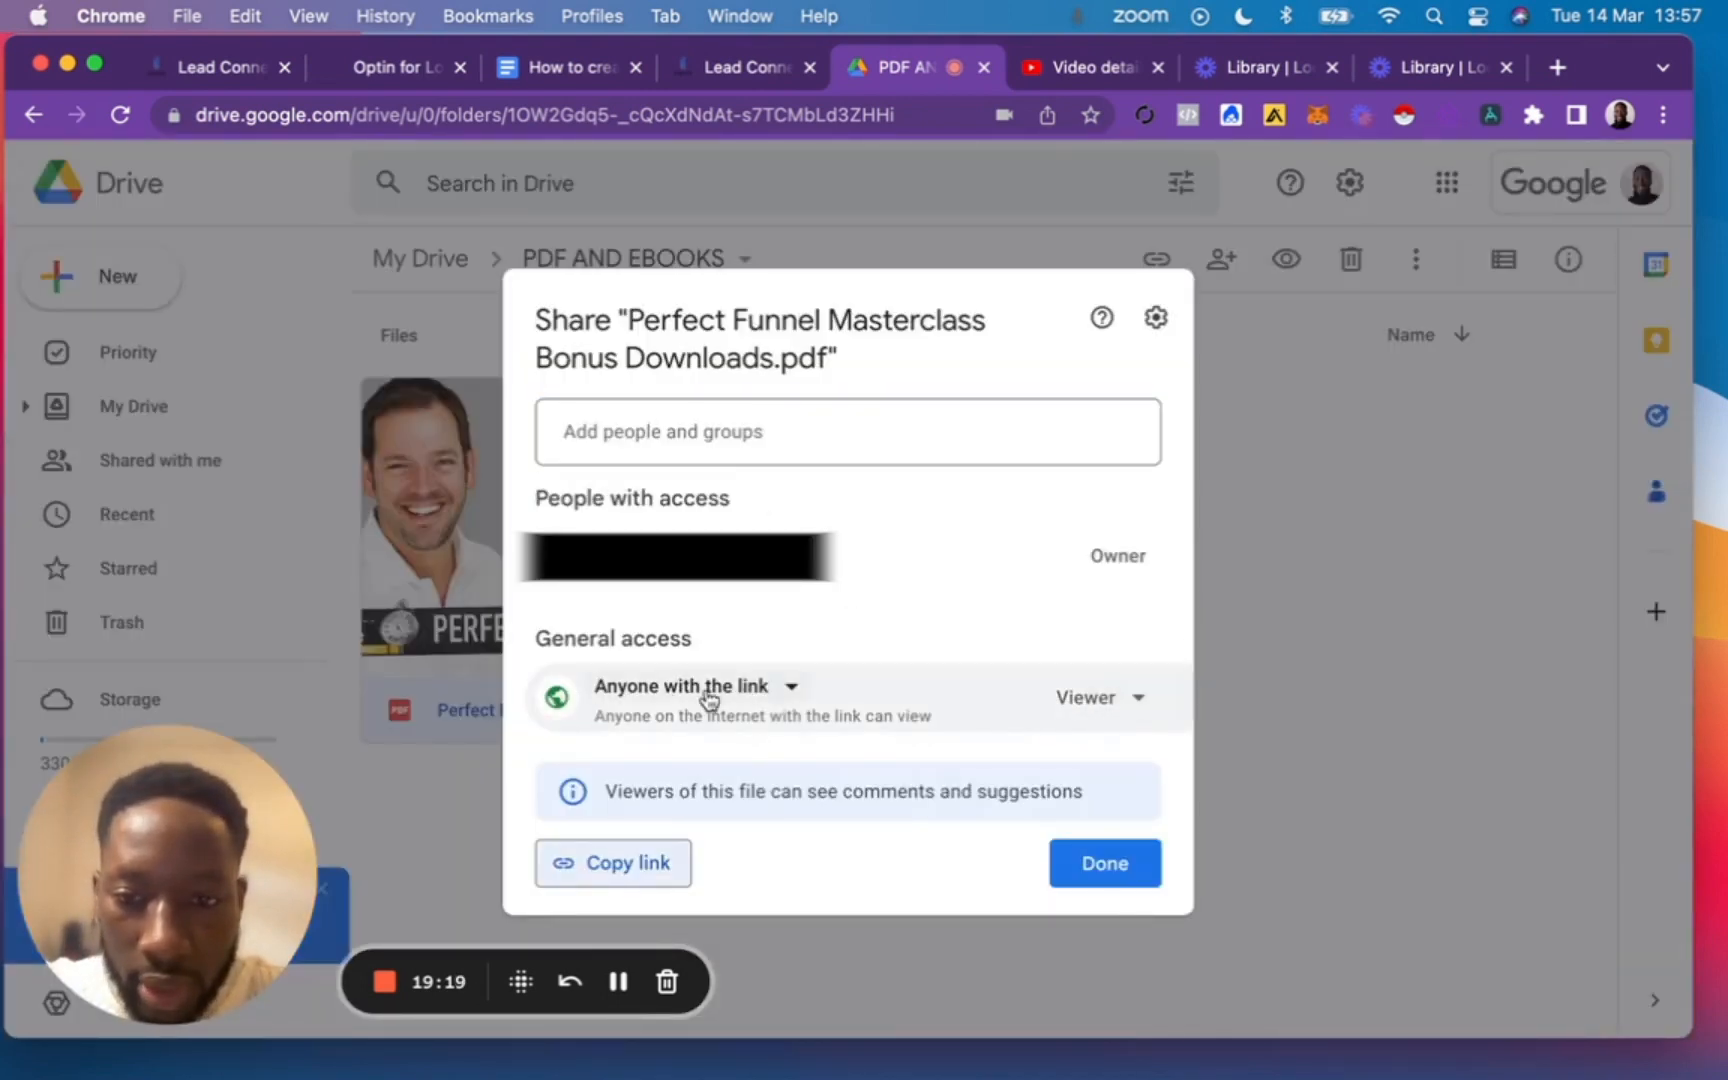
{"action": "left_click", "coordinate": [792, 688]}
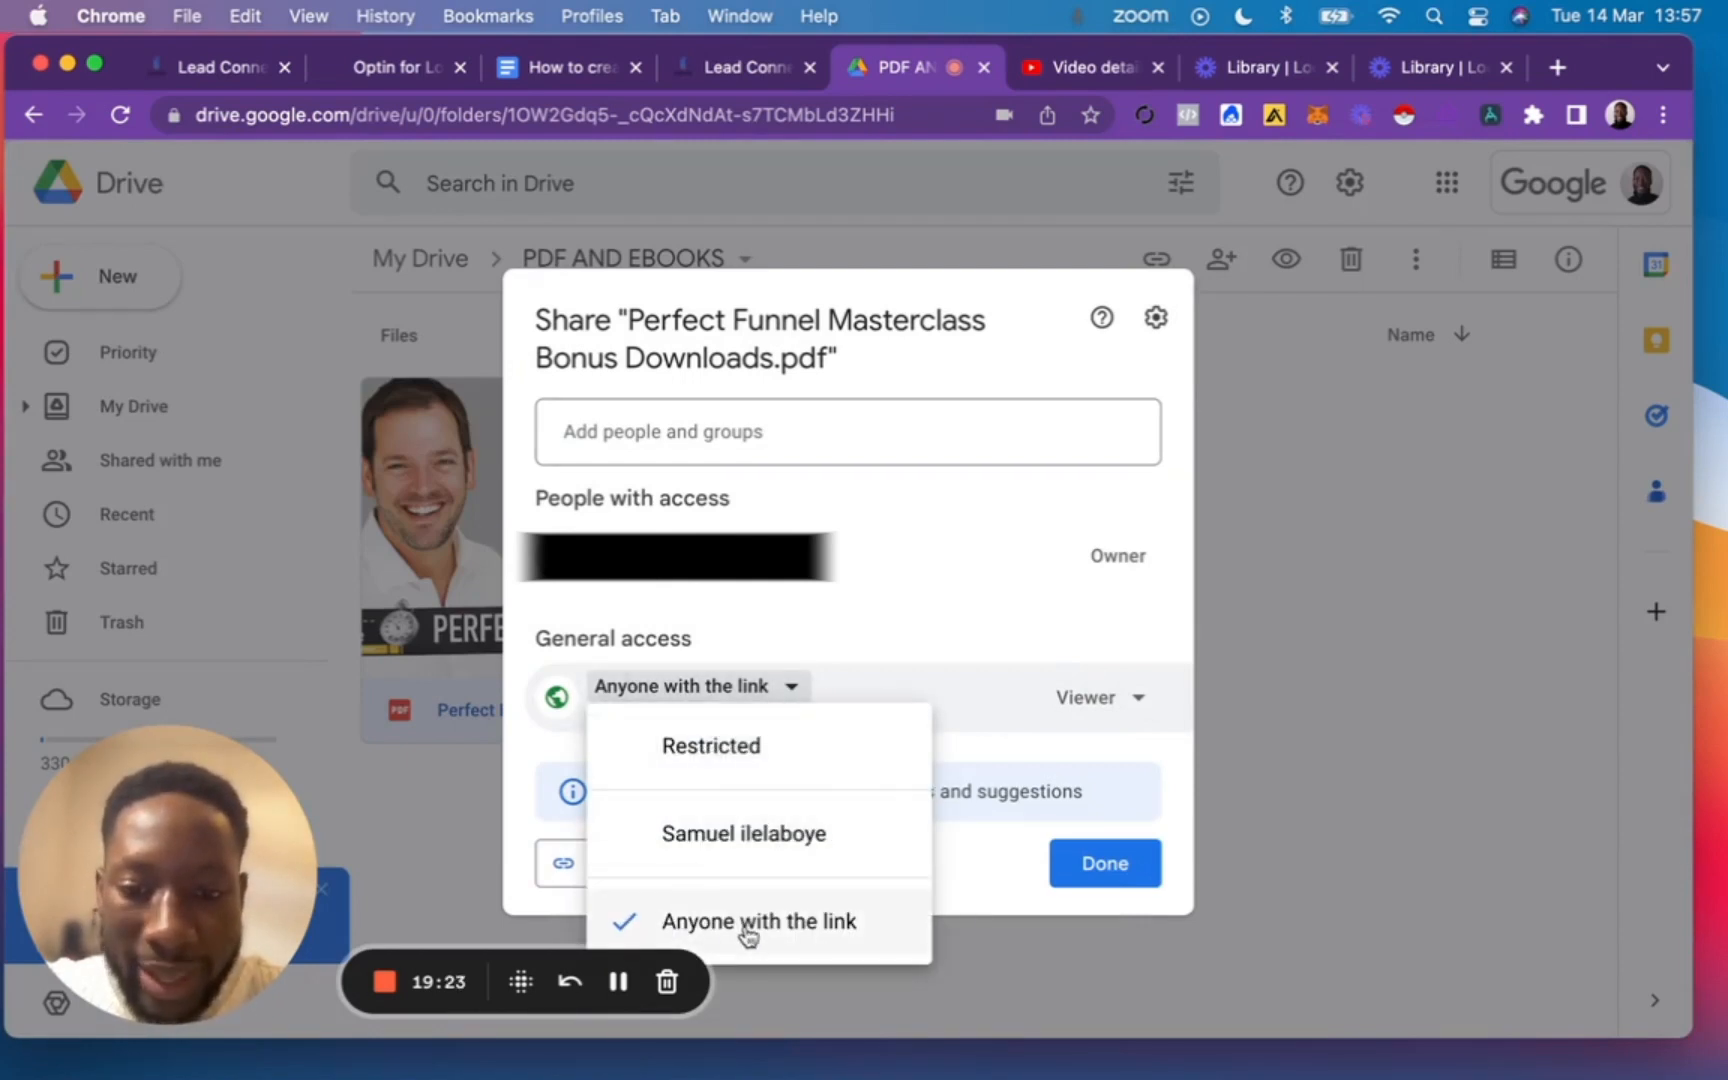
{"action": "left_click", "coordinate": [977, 705]}
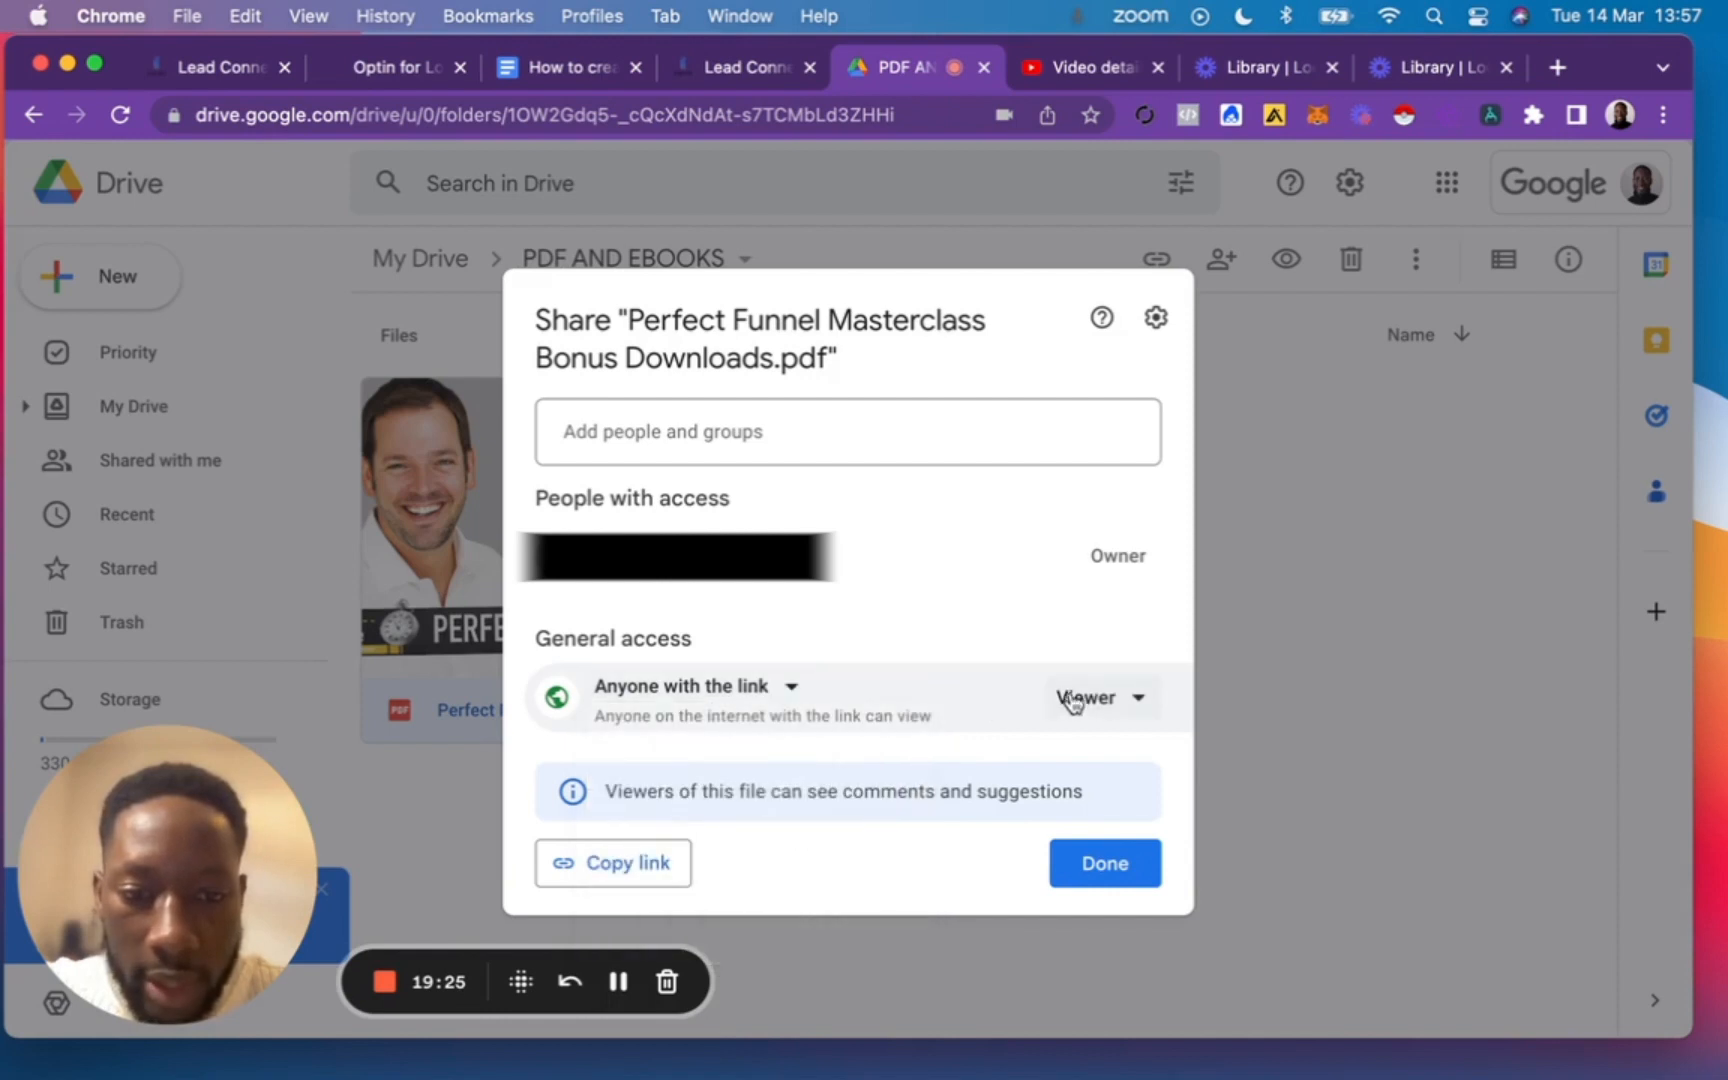
{"action": "left_click", "coordinate": [1105, 699]}
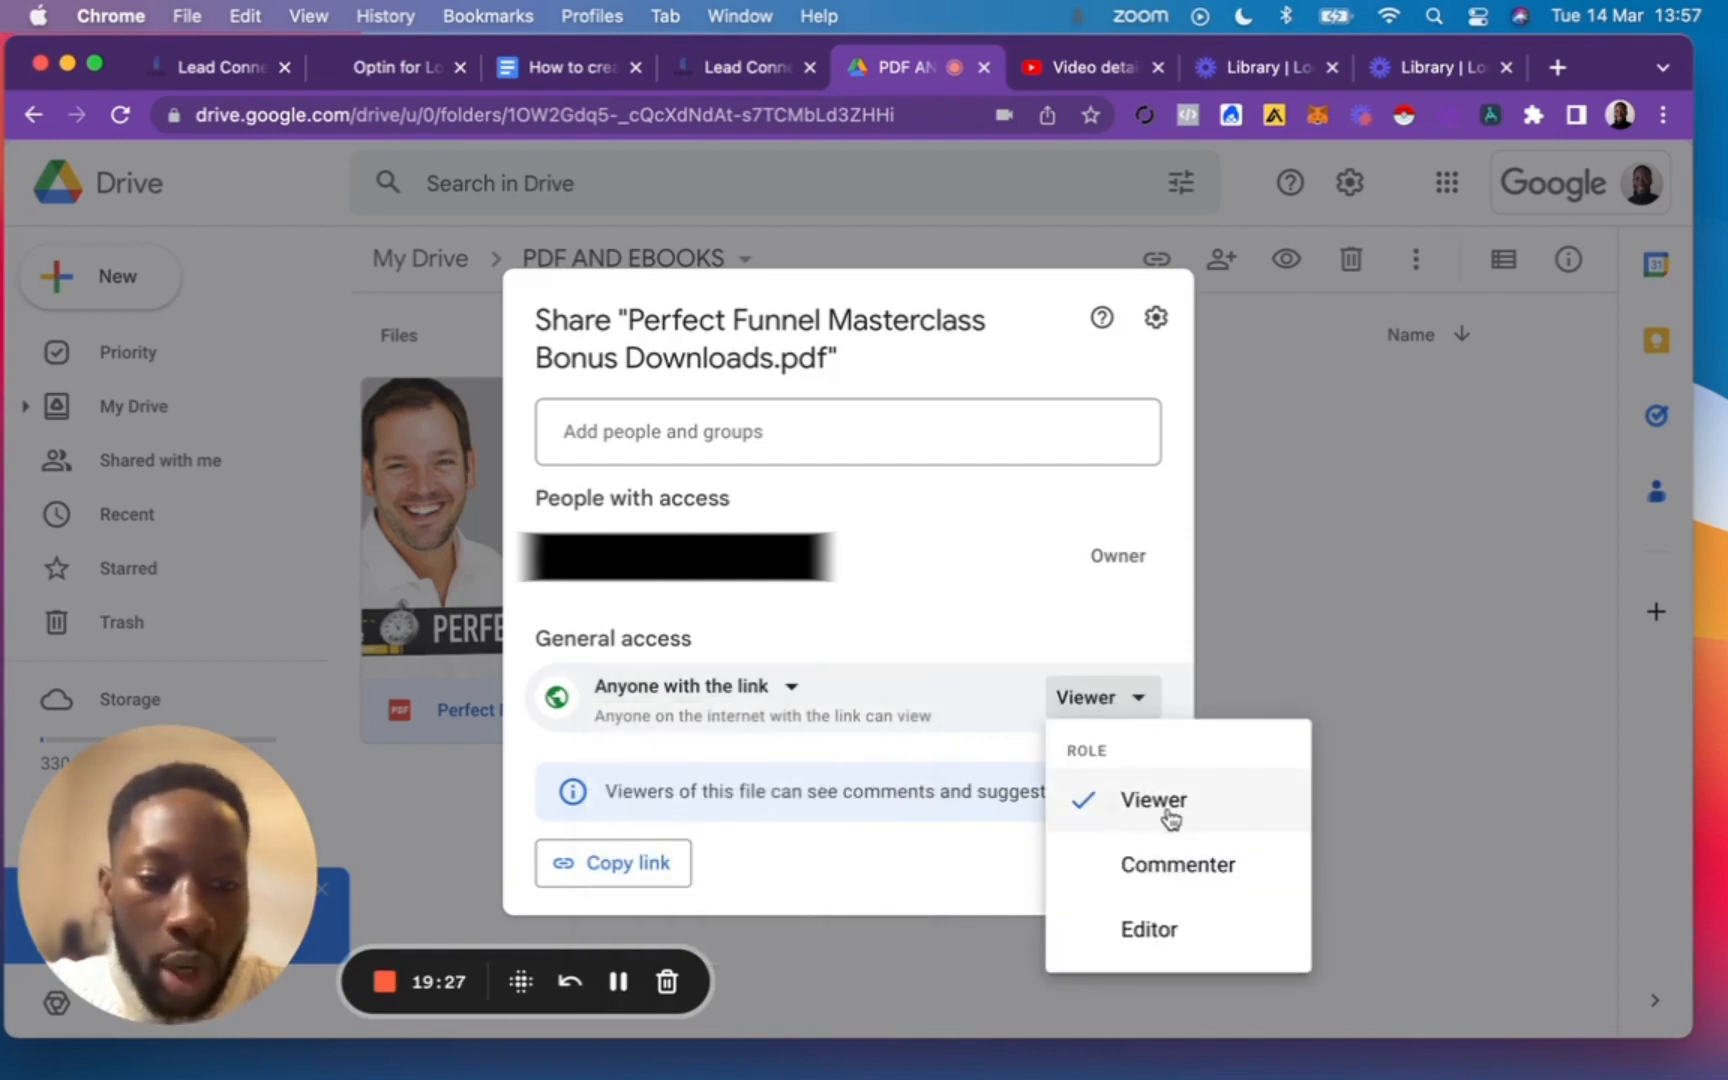
{"action": "left_click", "coordinate": [1016, 703]}
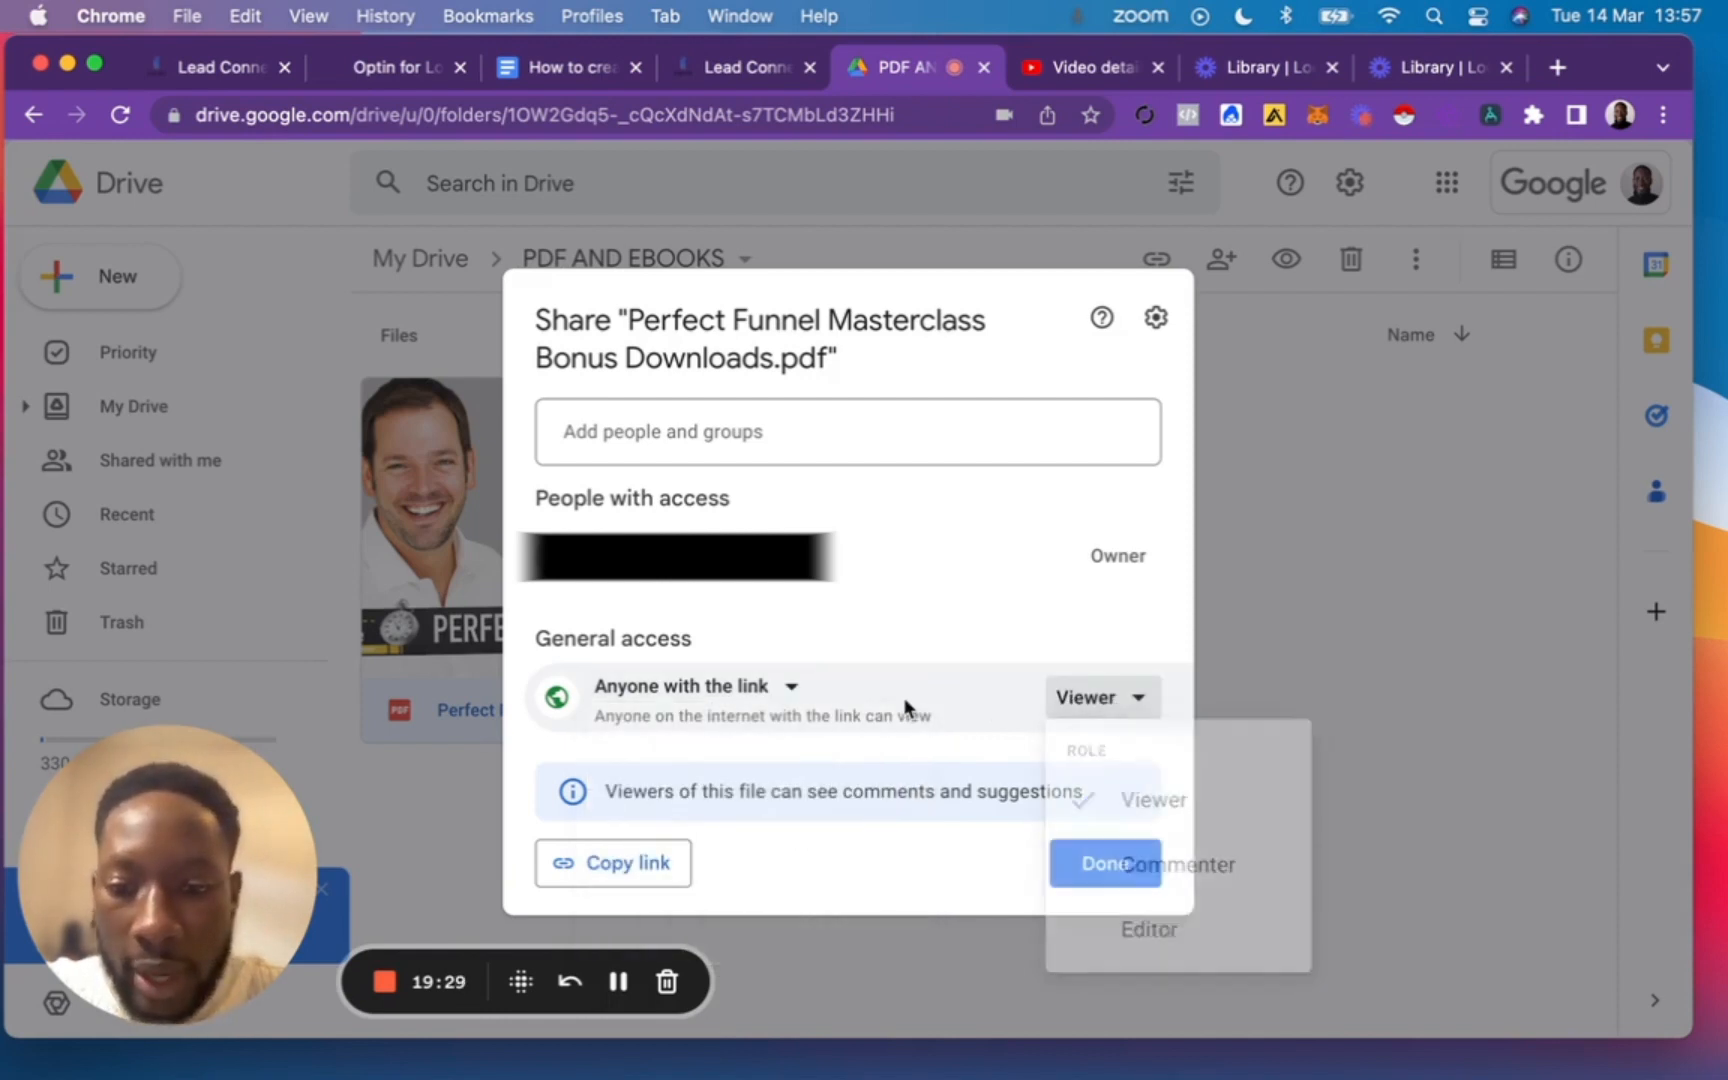
{"action": "left_click", "coordinate": [613, 885]}
{"action": "left_click", "coordinate": [1100, 864]}
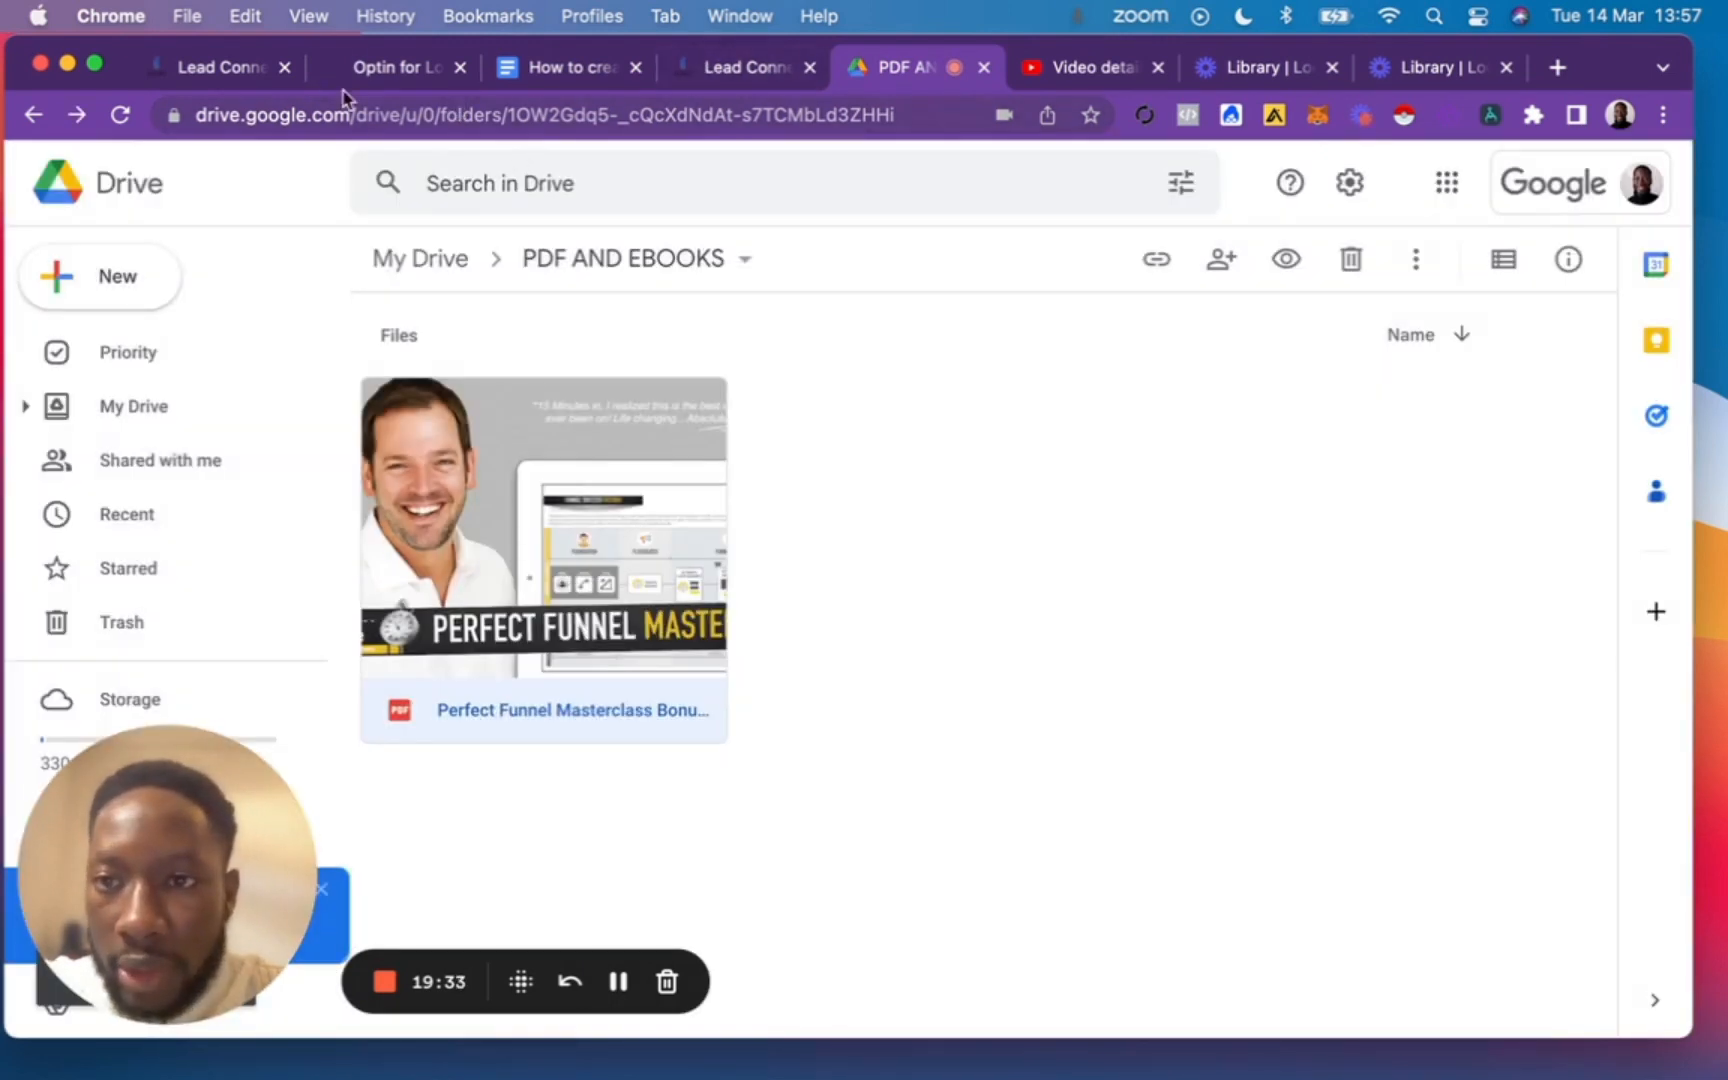
Return to GoHighLevel, paste the Drive PDF link below "Thanks, and enjoy!" in Email 1, and save the email.
{"action": "left_click", "coordinate": [210, 68]}
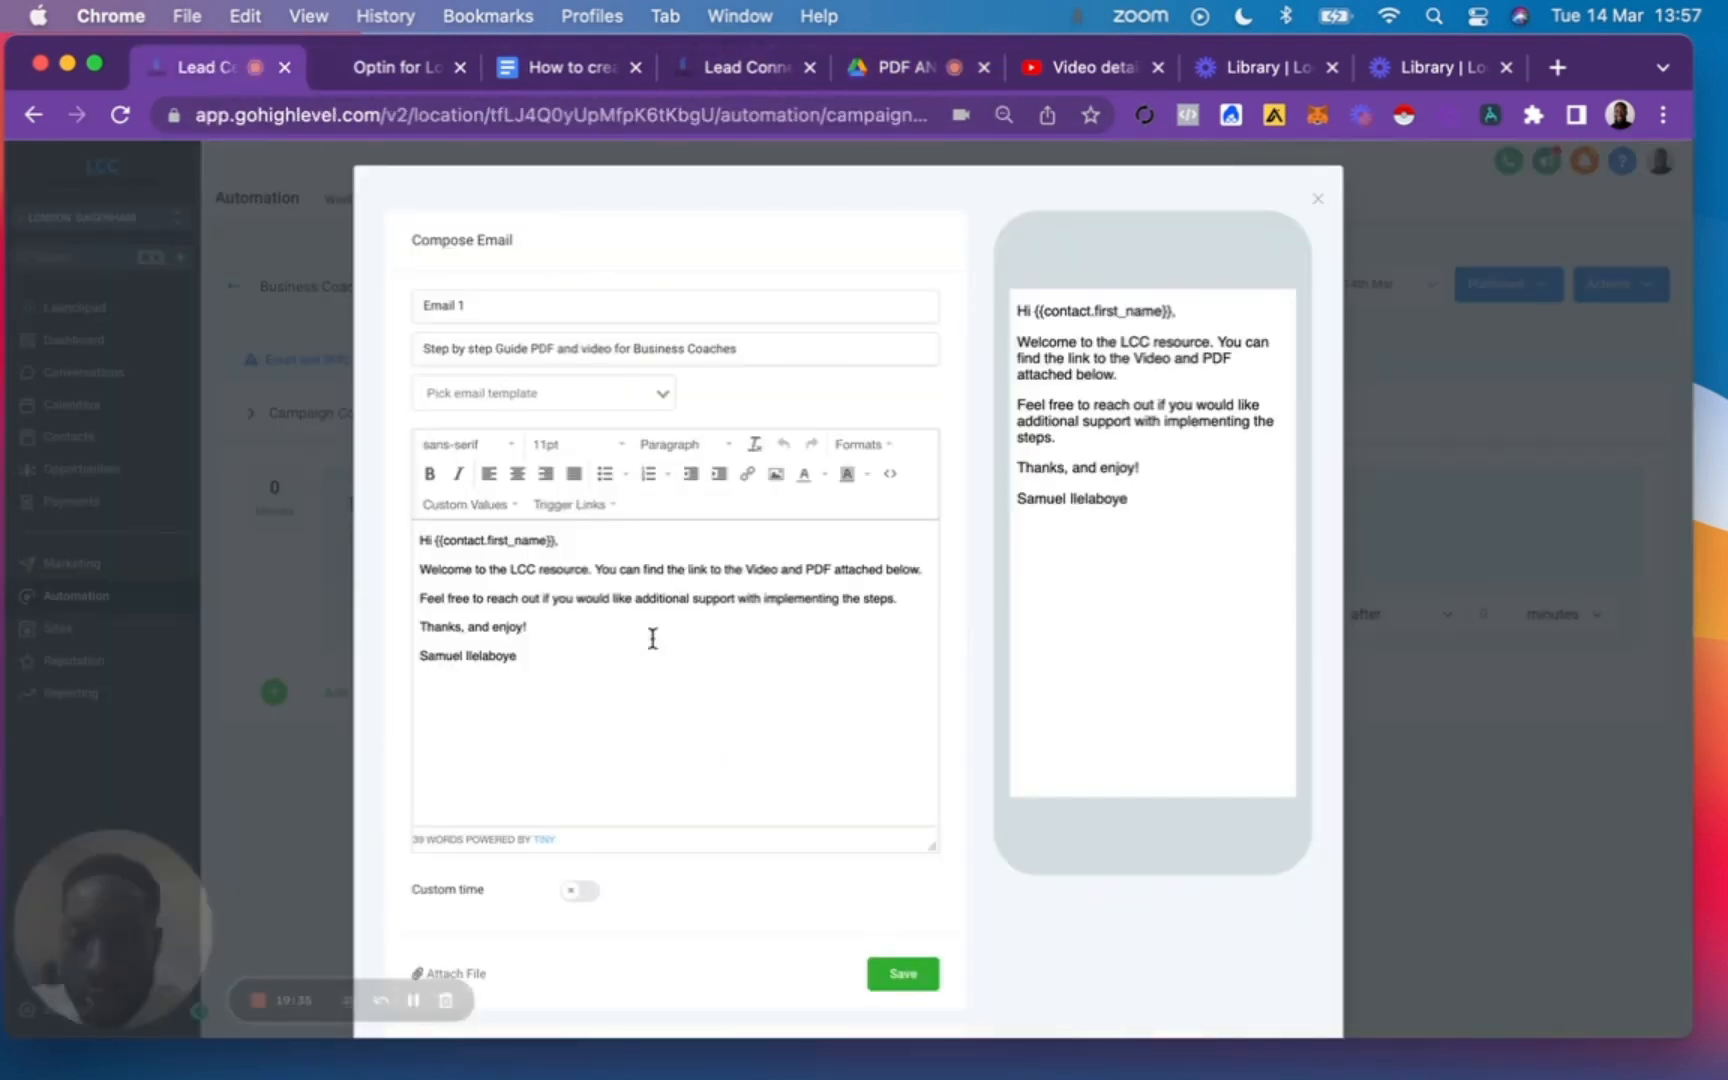
{"action": "left_click", "coordinate": [590, 626]}
{"action": "key", "text": "Return"}
{"action": "key", "text": "Return"}
{"action": "key", "text": "cmd+v"}
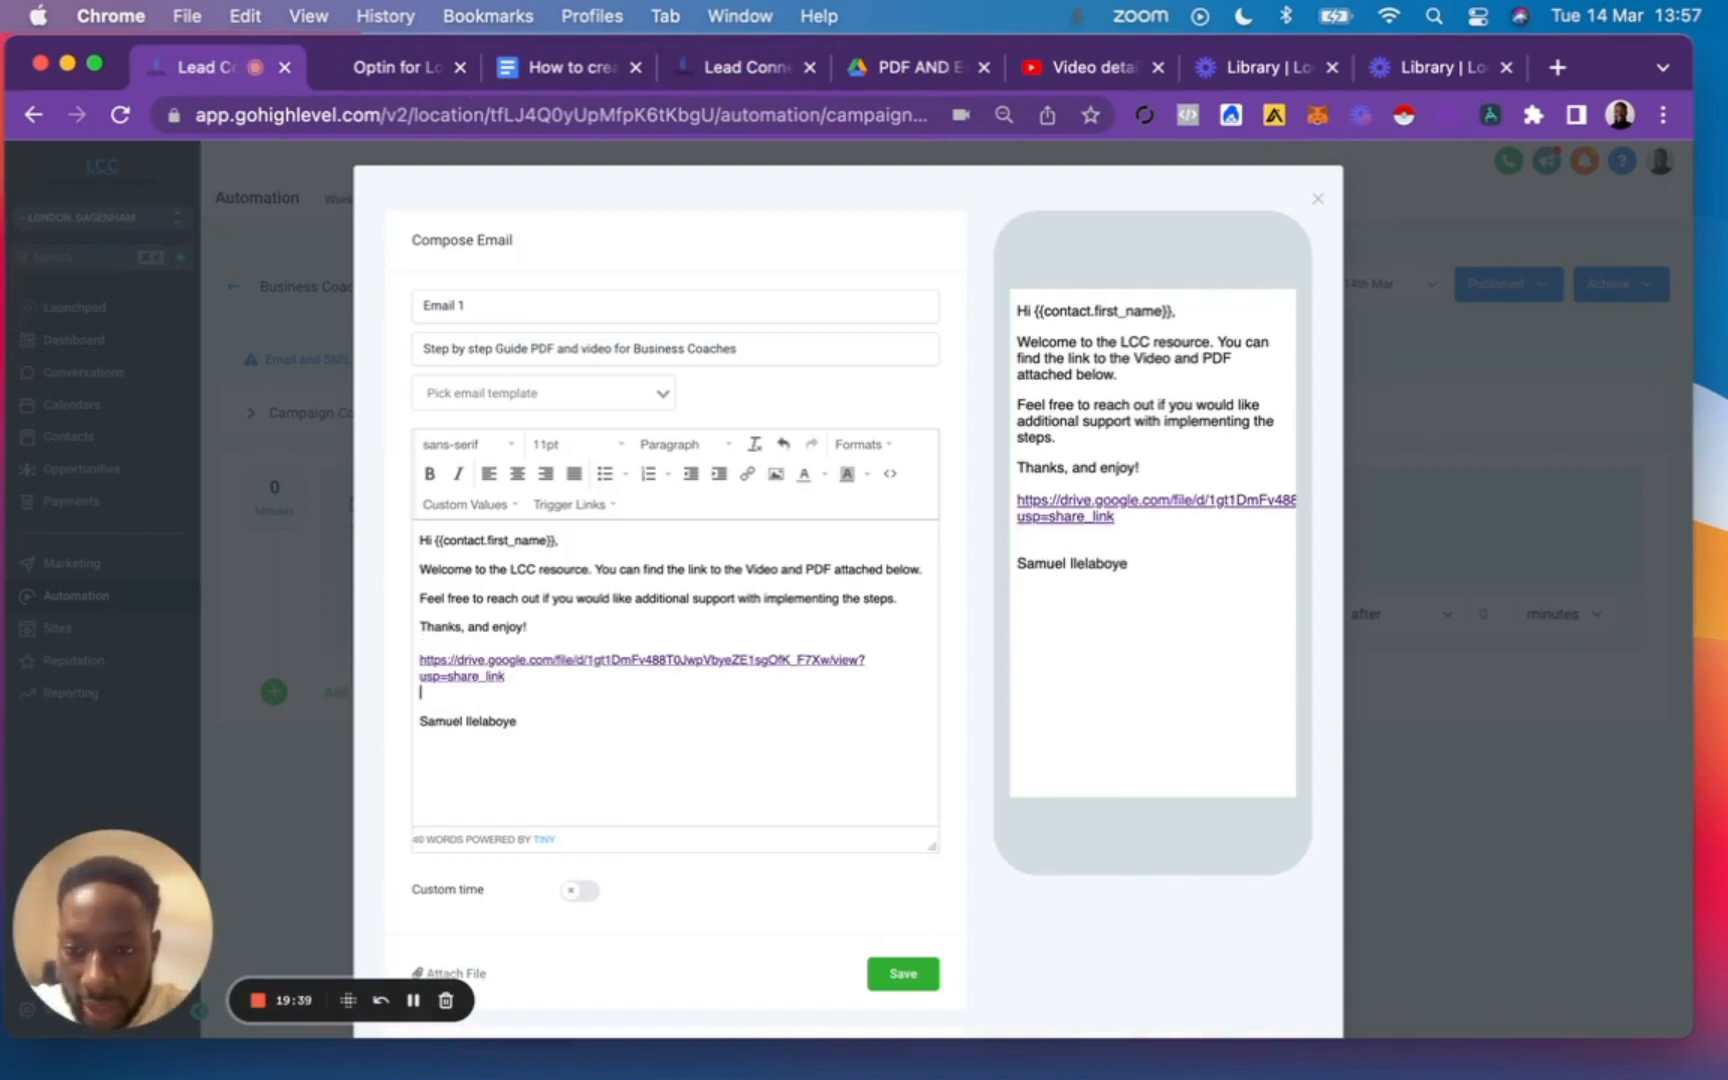
{"action": "left_click", "coordinate": [901, 975]}
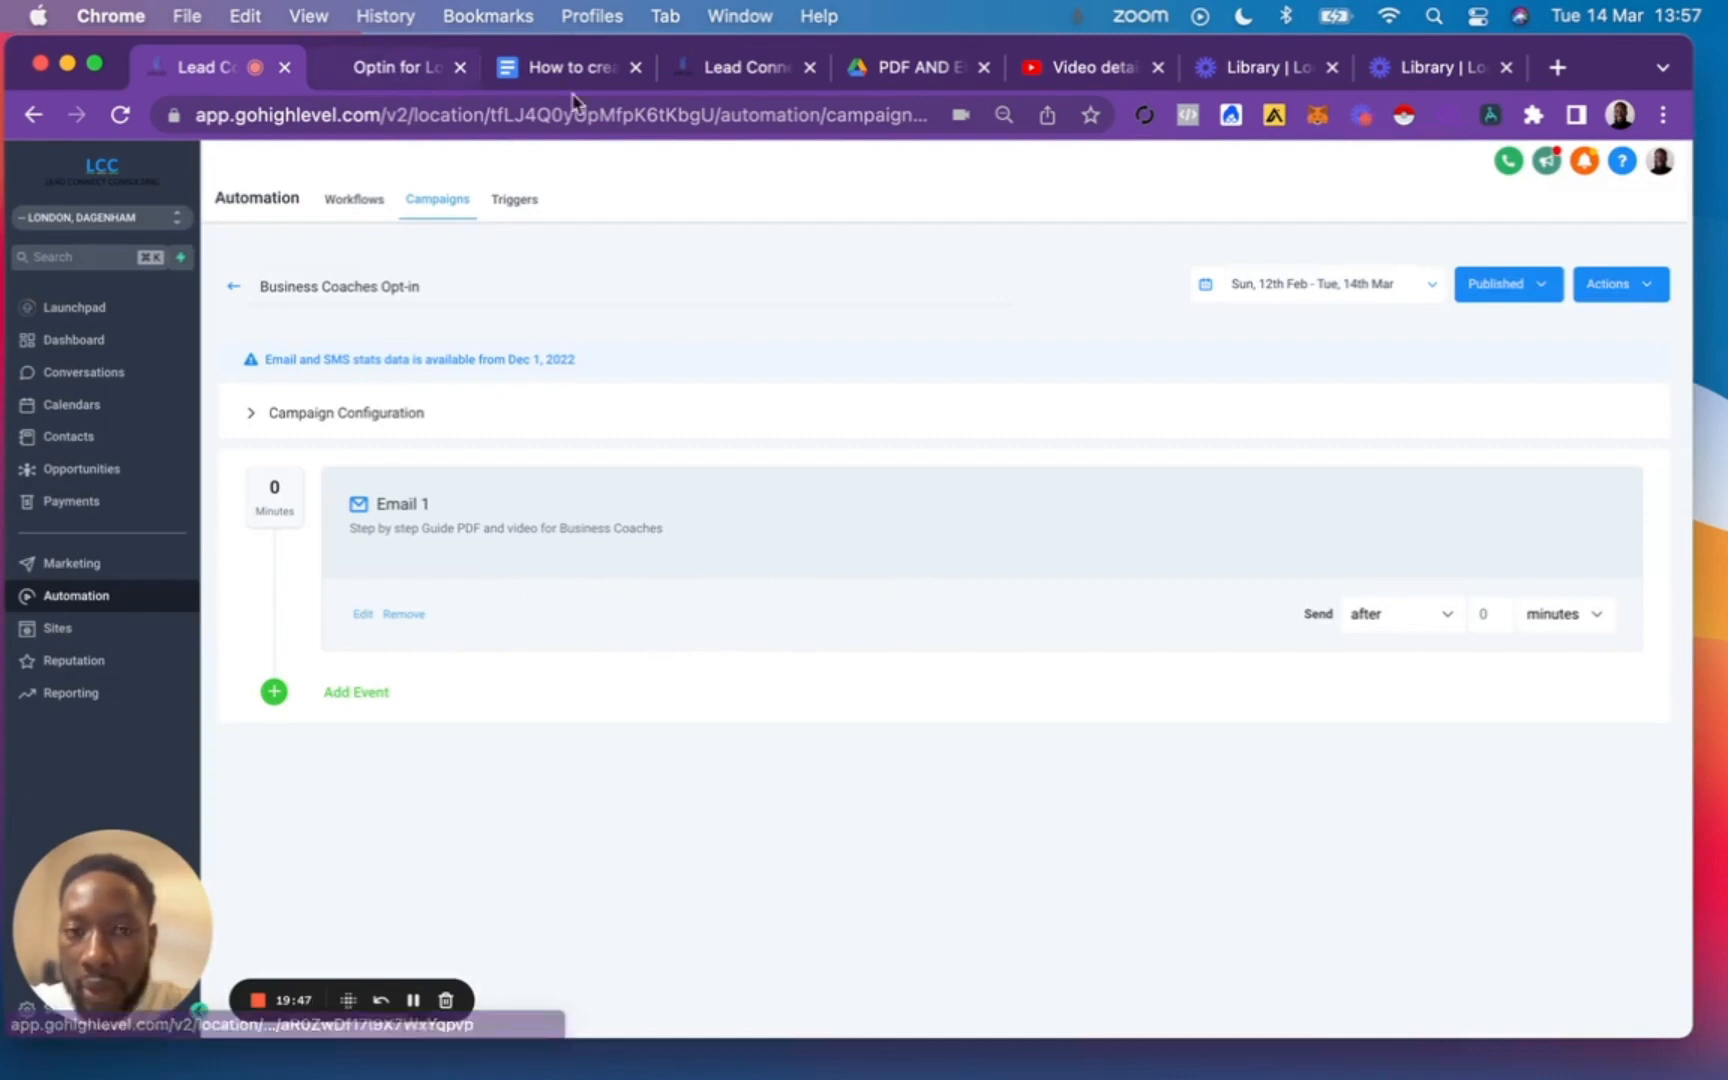
Open the copied PDF link in a new browser tab and download the PDF to test it.
{"action": "left_click", "coordinate": [1557, 67]}
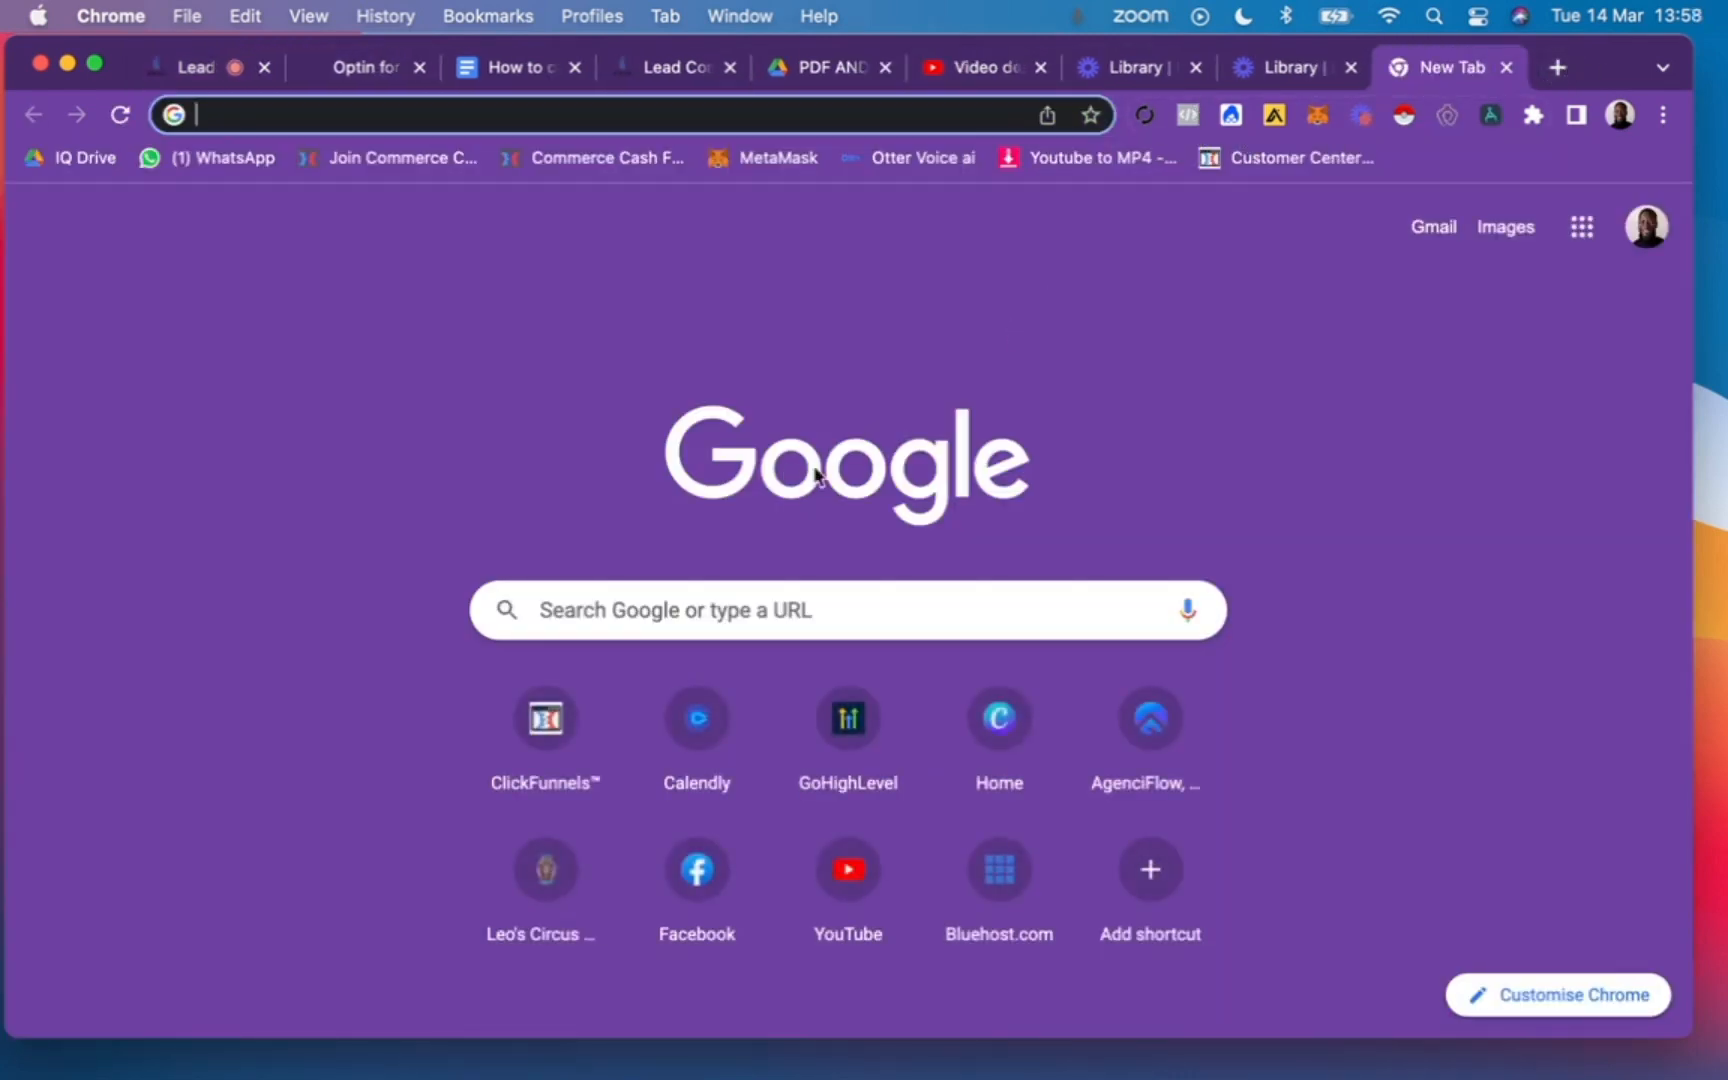
{"action": "key", "text": "super+v"}
{"action": "key", "text": "Return"}
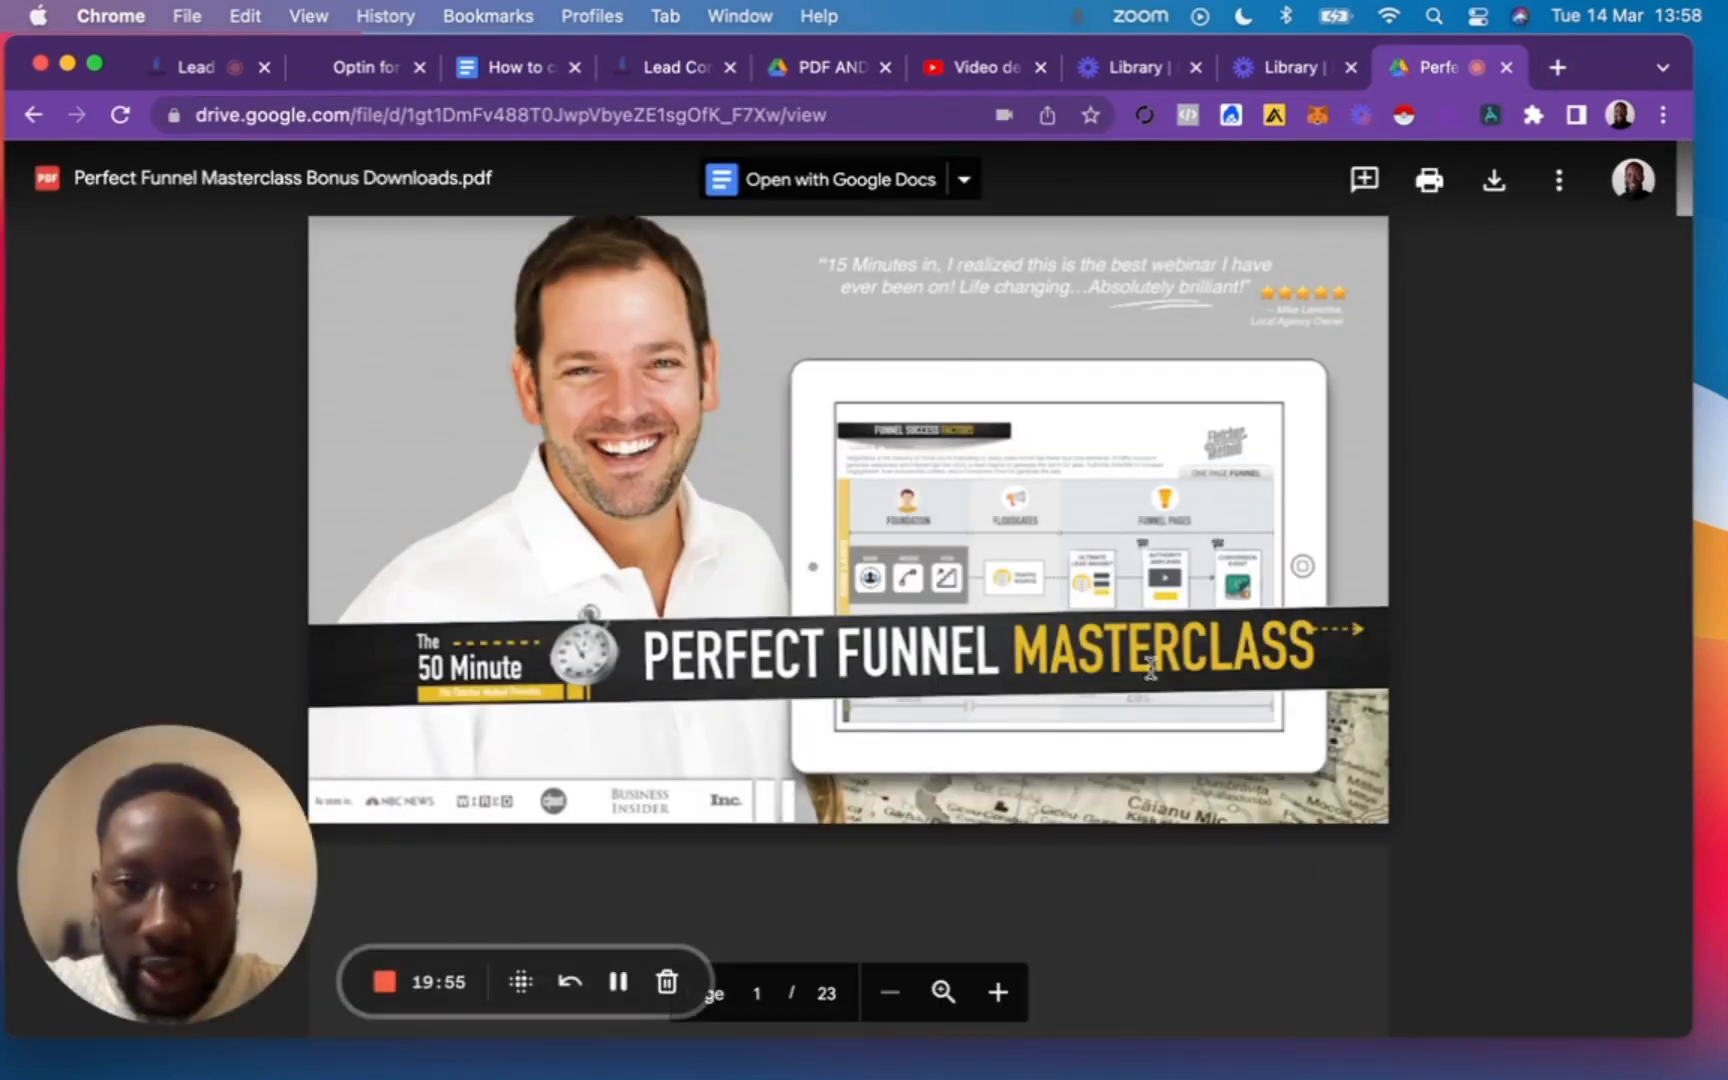
{"action": "left_click", "coordinate": [1494, 181]}
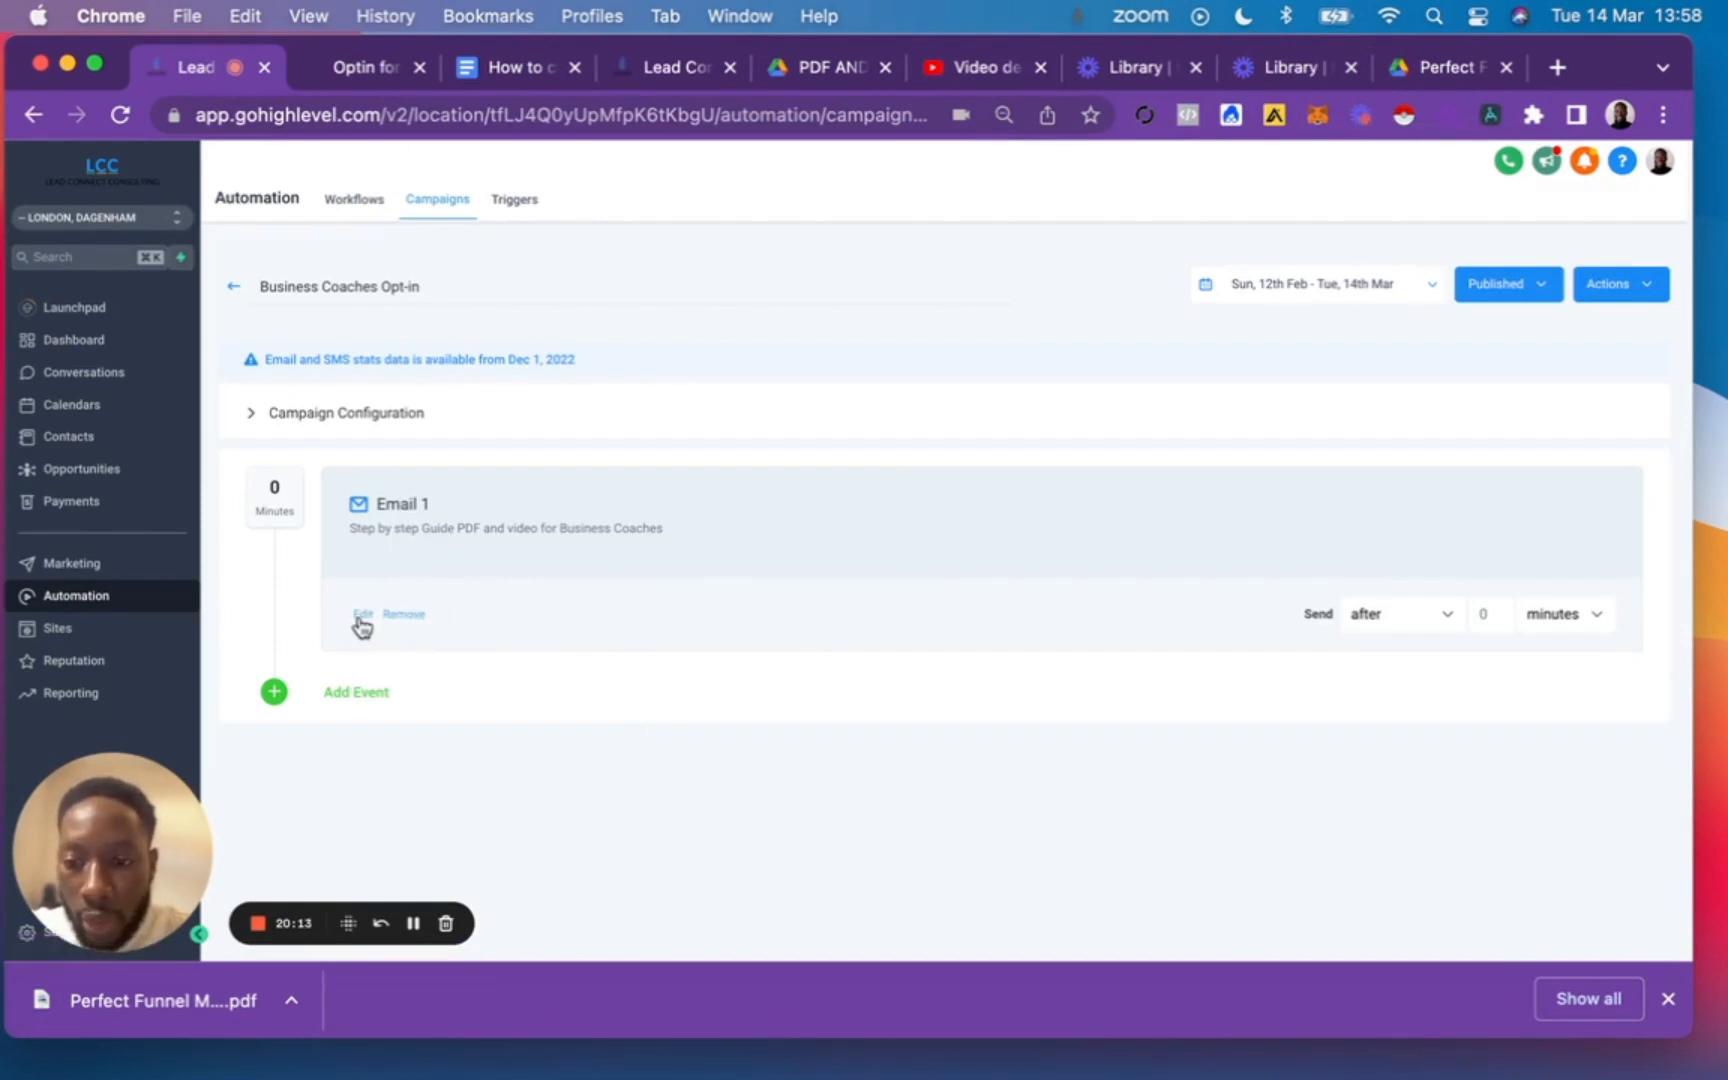
Reopen Email 1 in the GoHighLevel campaign, label the Drive link "PDF:", and add a "Video:" line below it.
{"action": "left_click", "coordinate": [362, 617]}
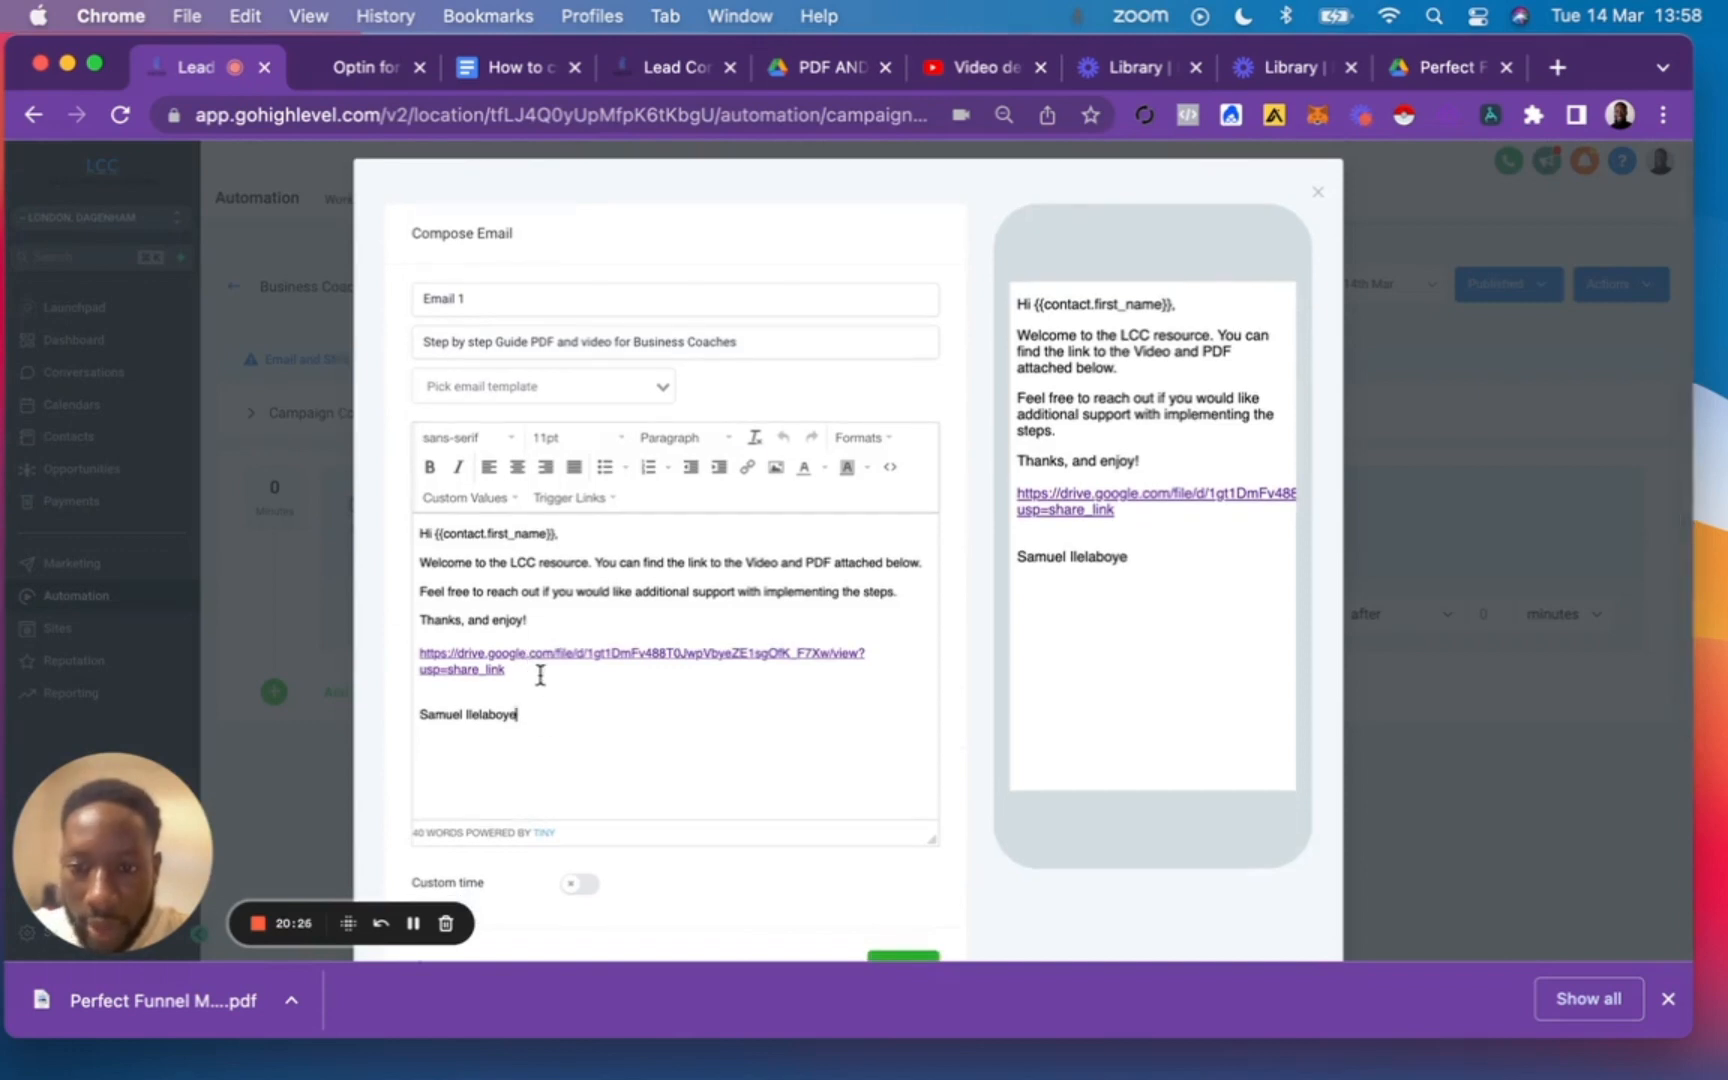
{"action": "left_click", "coordinate": [557, 677]}
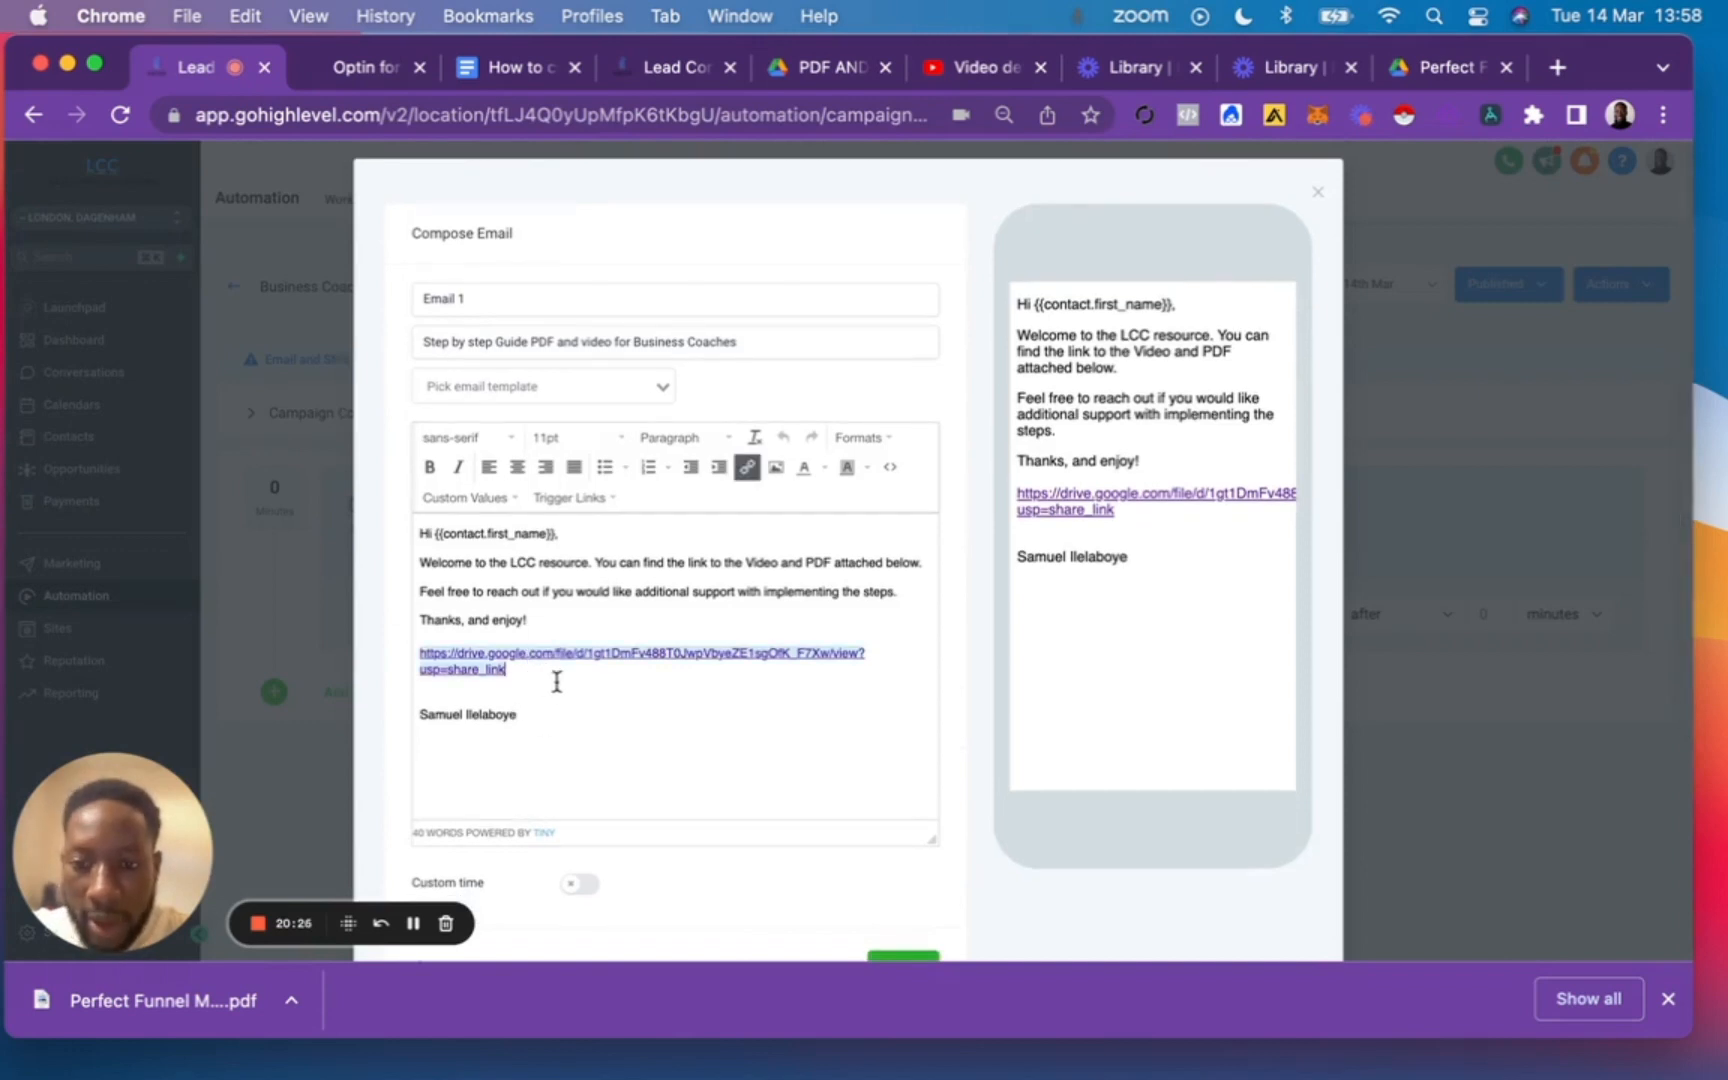
{"action": "left_click", "coordinate": [557, 682]}
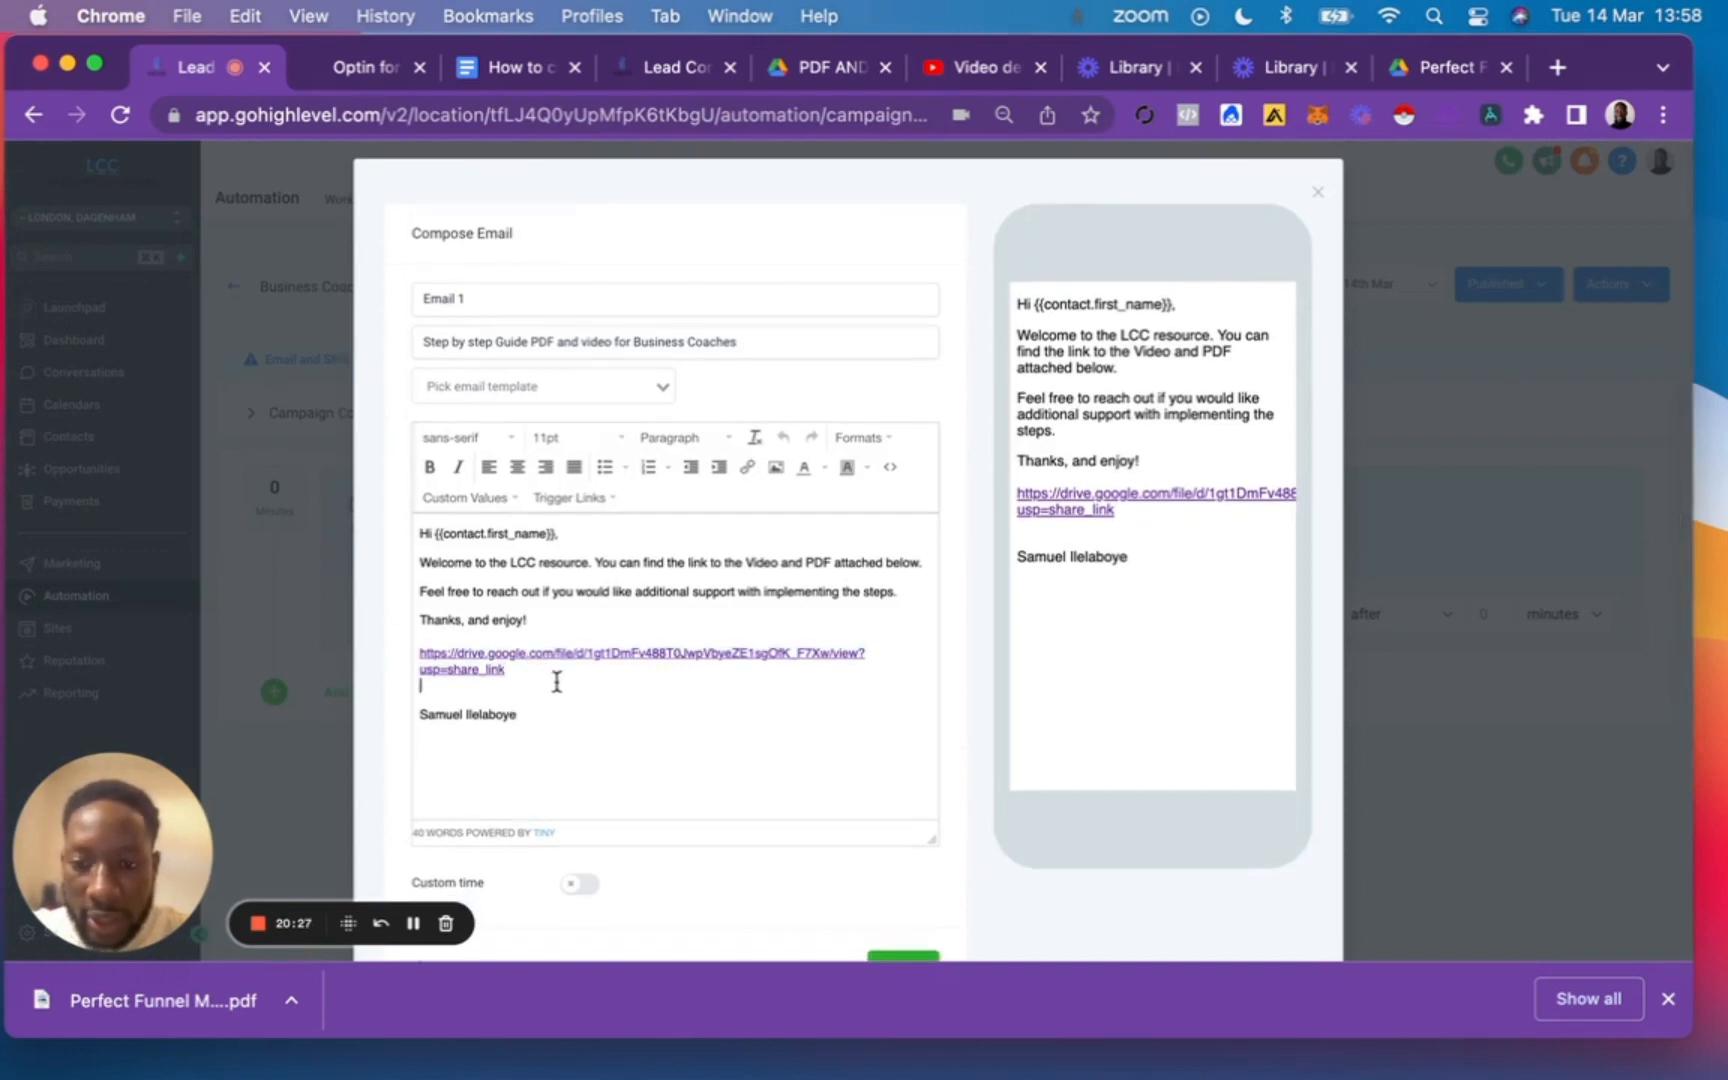
{"action": "left_click", "coordinate": [418, 653]}
{"action": "type", "text": "P"}
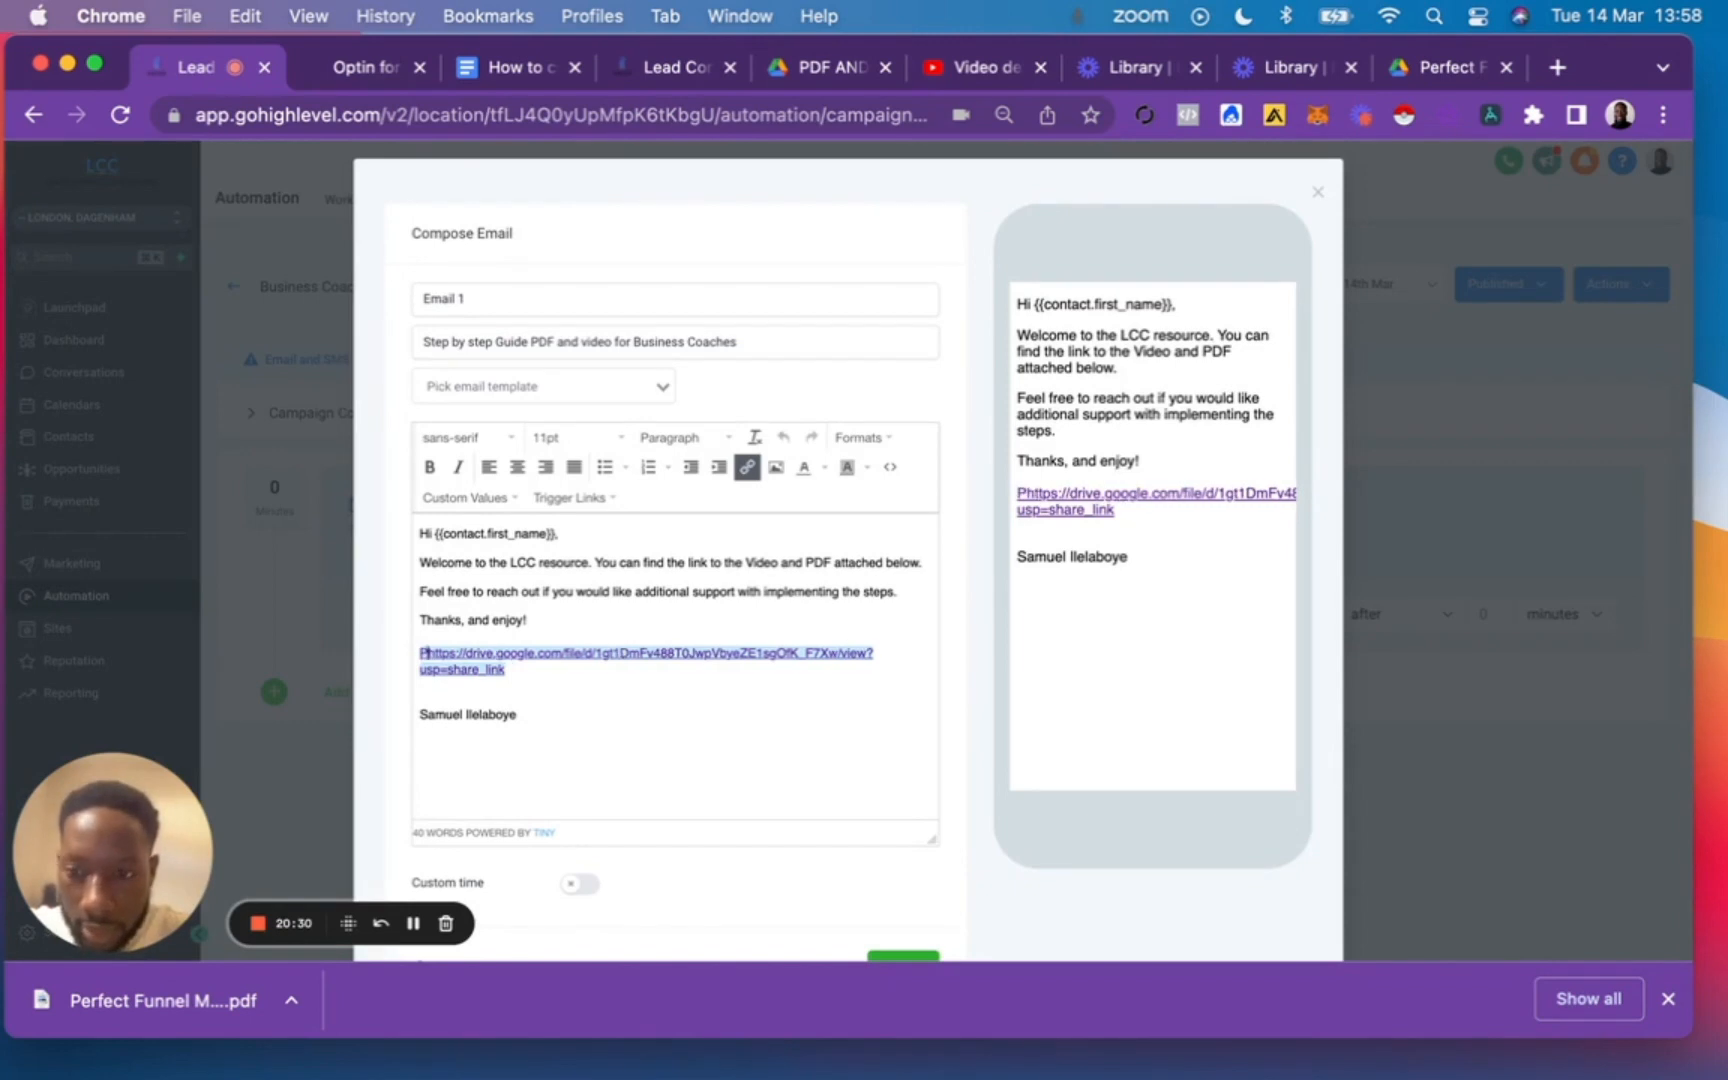
{"action": "key", "text": "BackSpace"}
{"action": "type", "text": "P"}
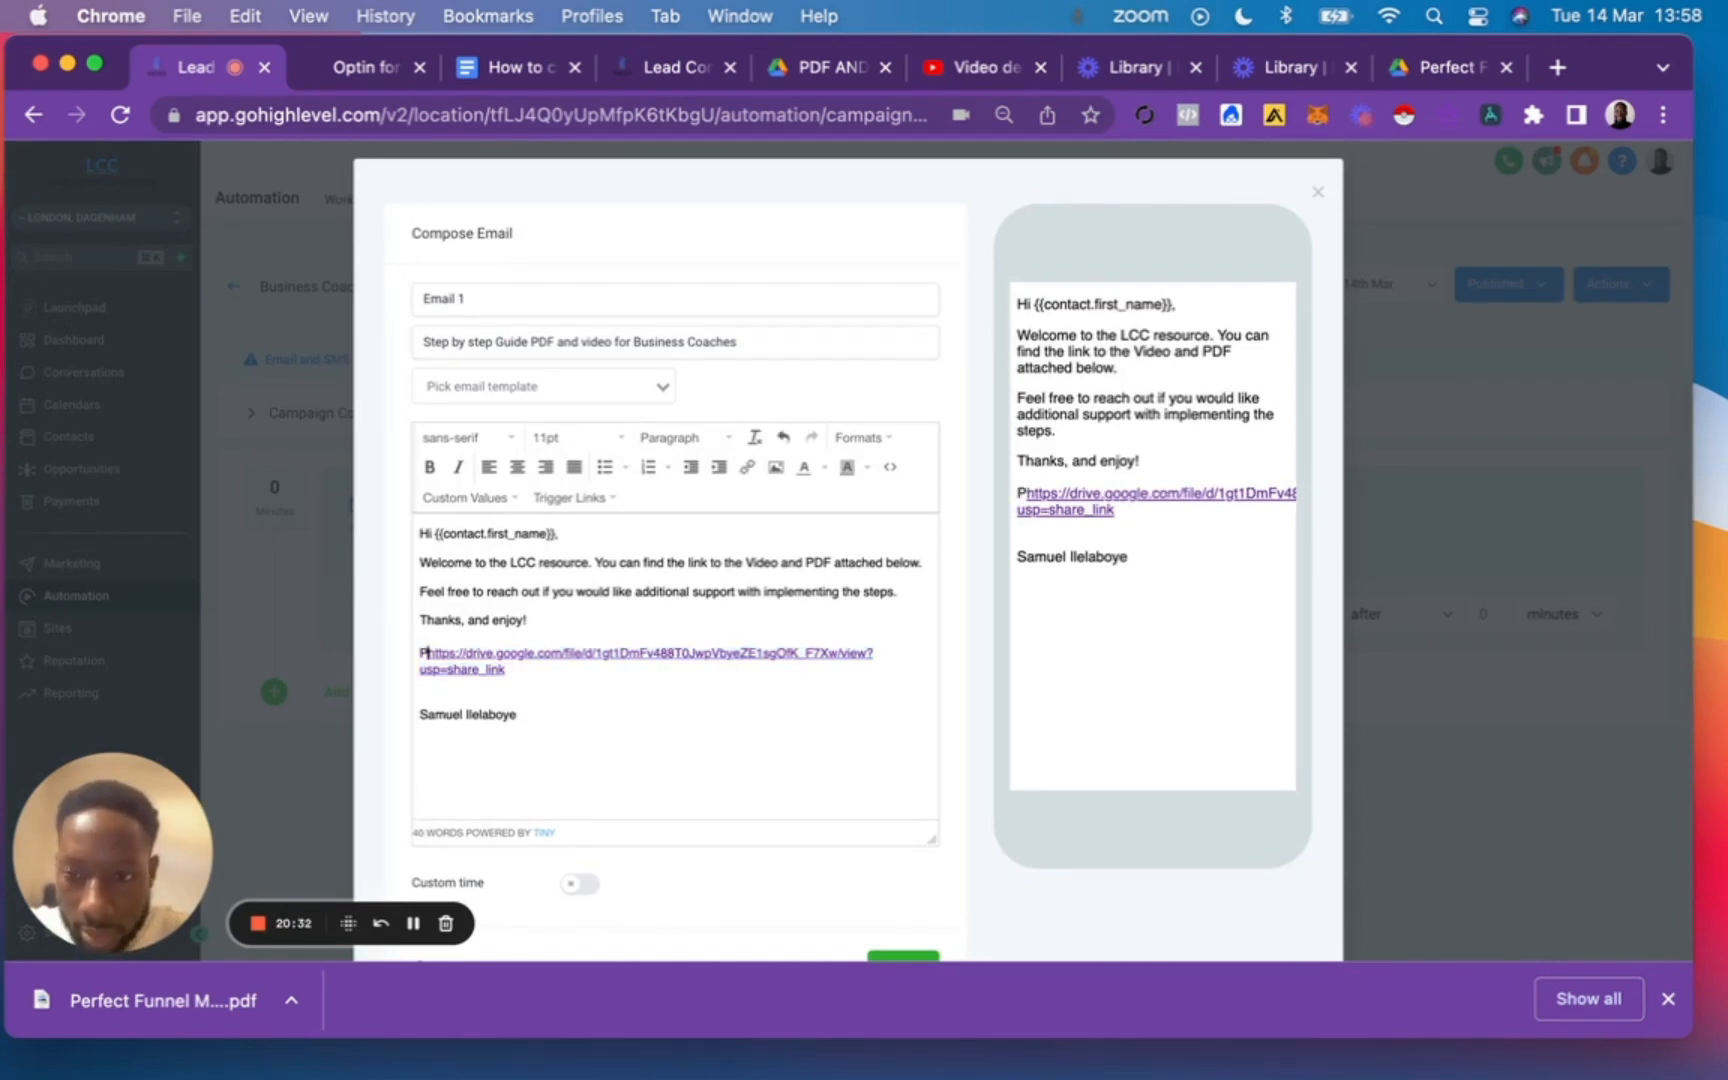
{"action": "type", "text": "DF:"}
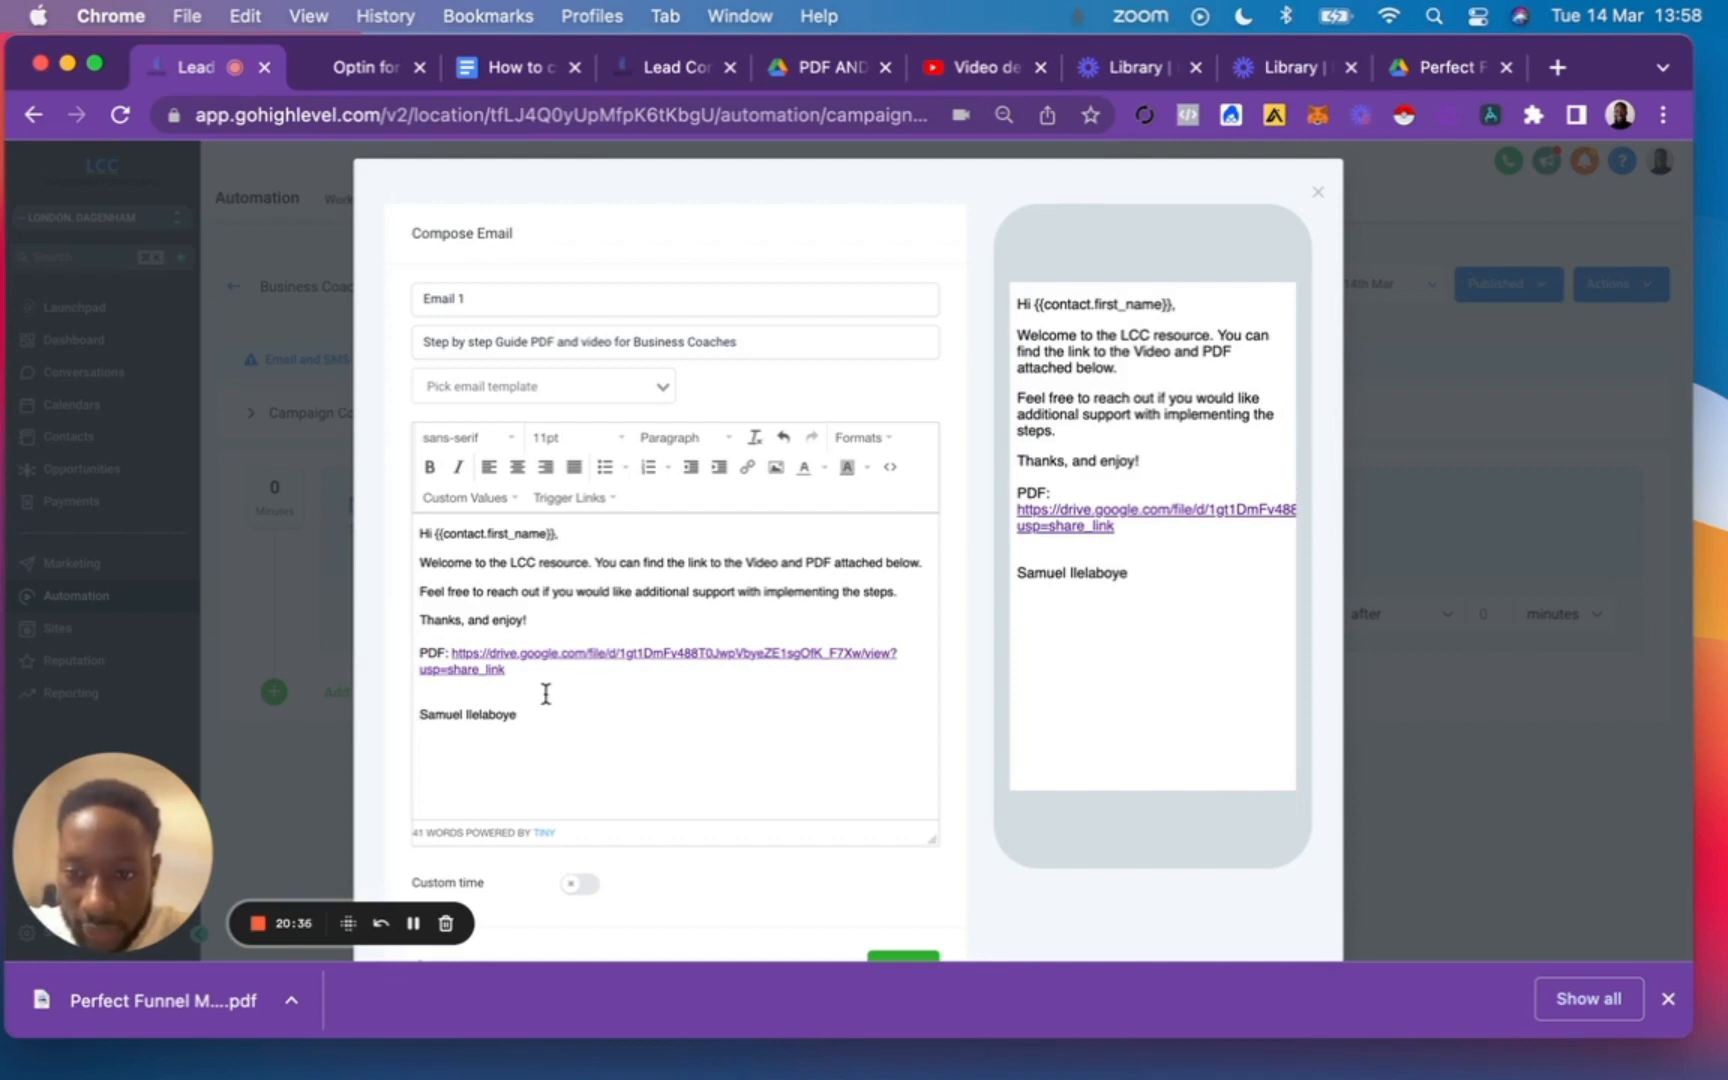
{"action": "key", "text": "Return"}
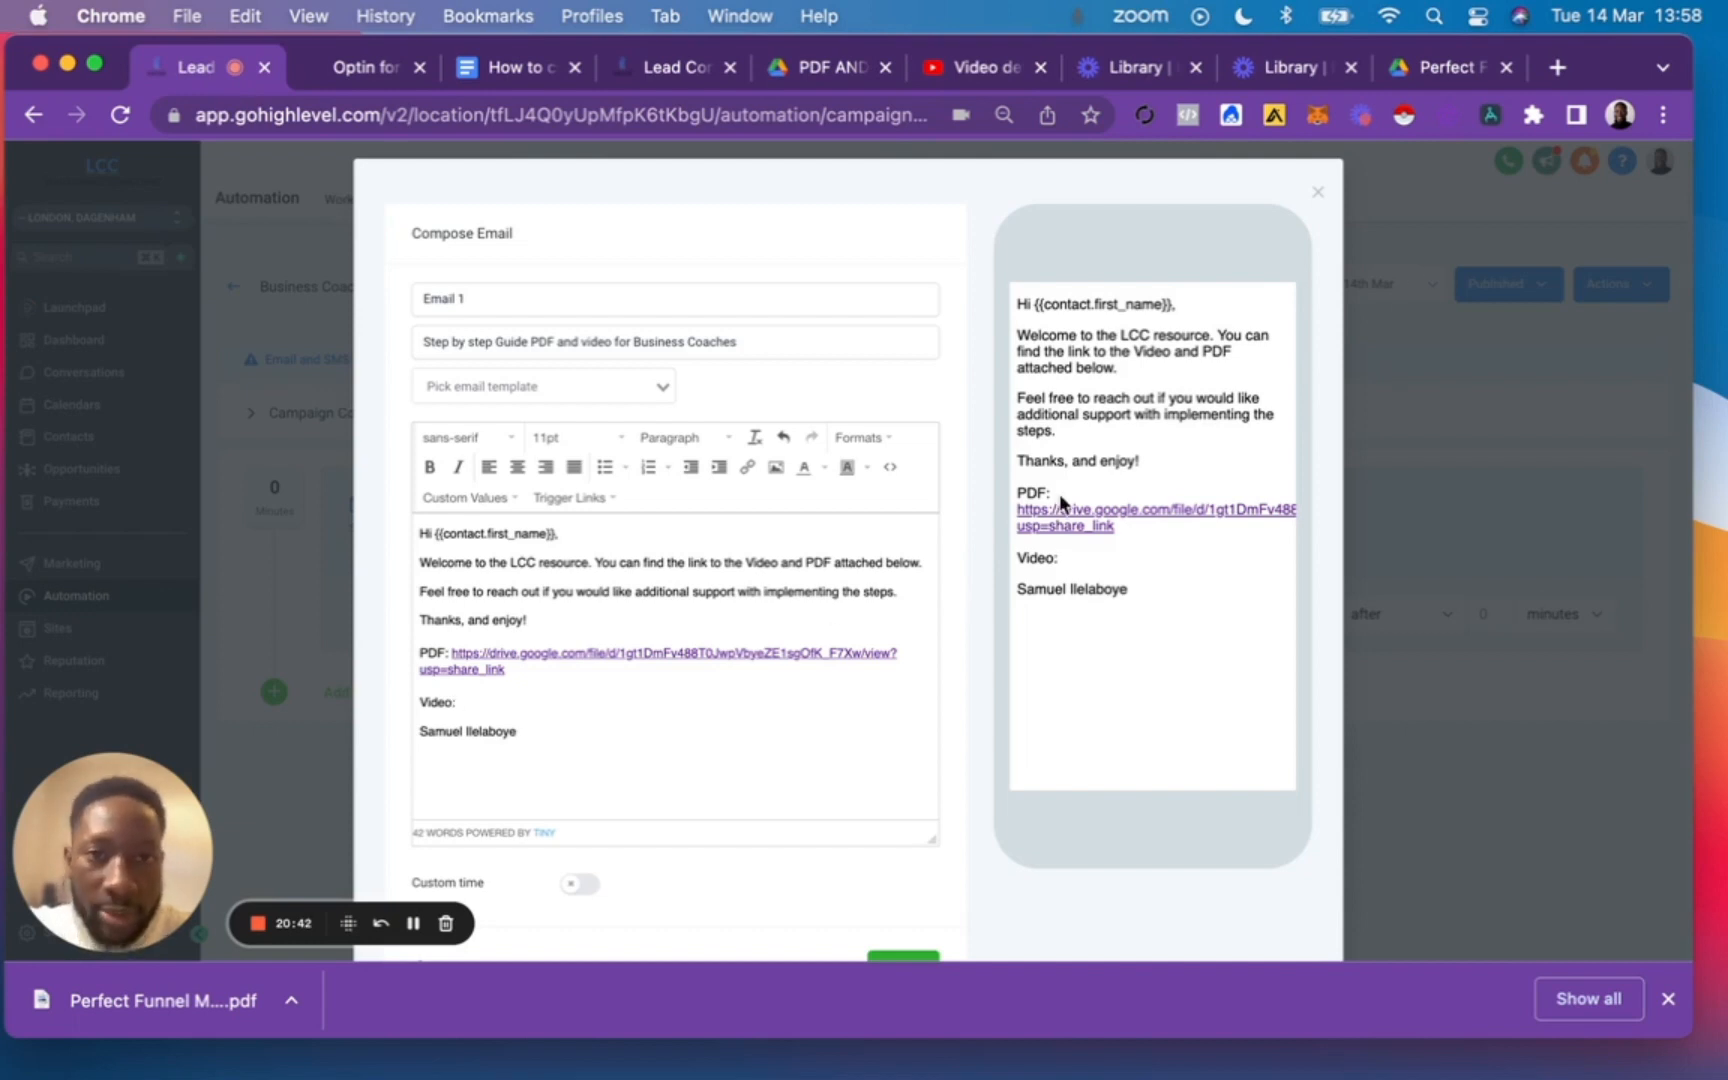
Switch to the video's details in YouTube Studio and set its visibility to Public.
{"action": "left_click", "coordinate": [975, 67]}
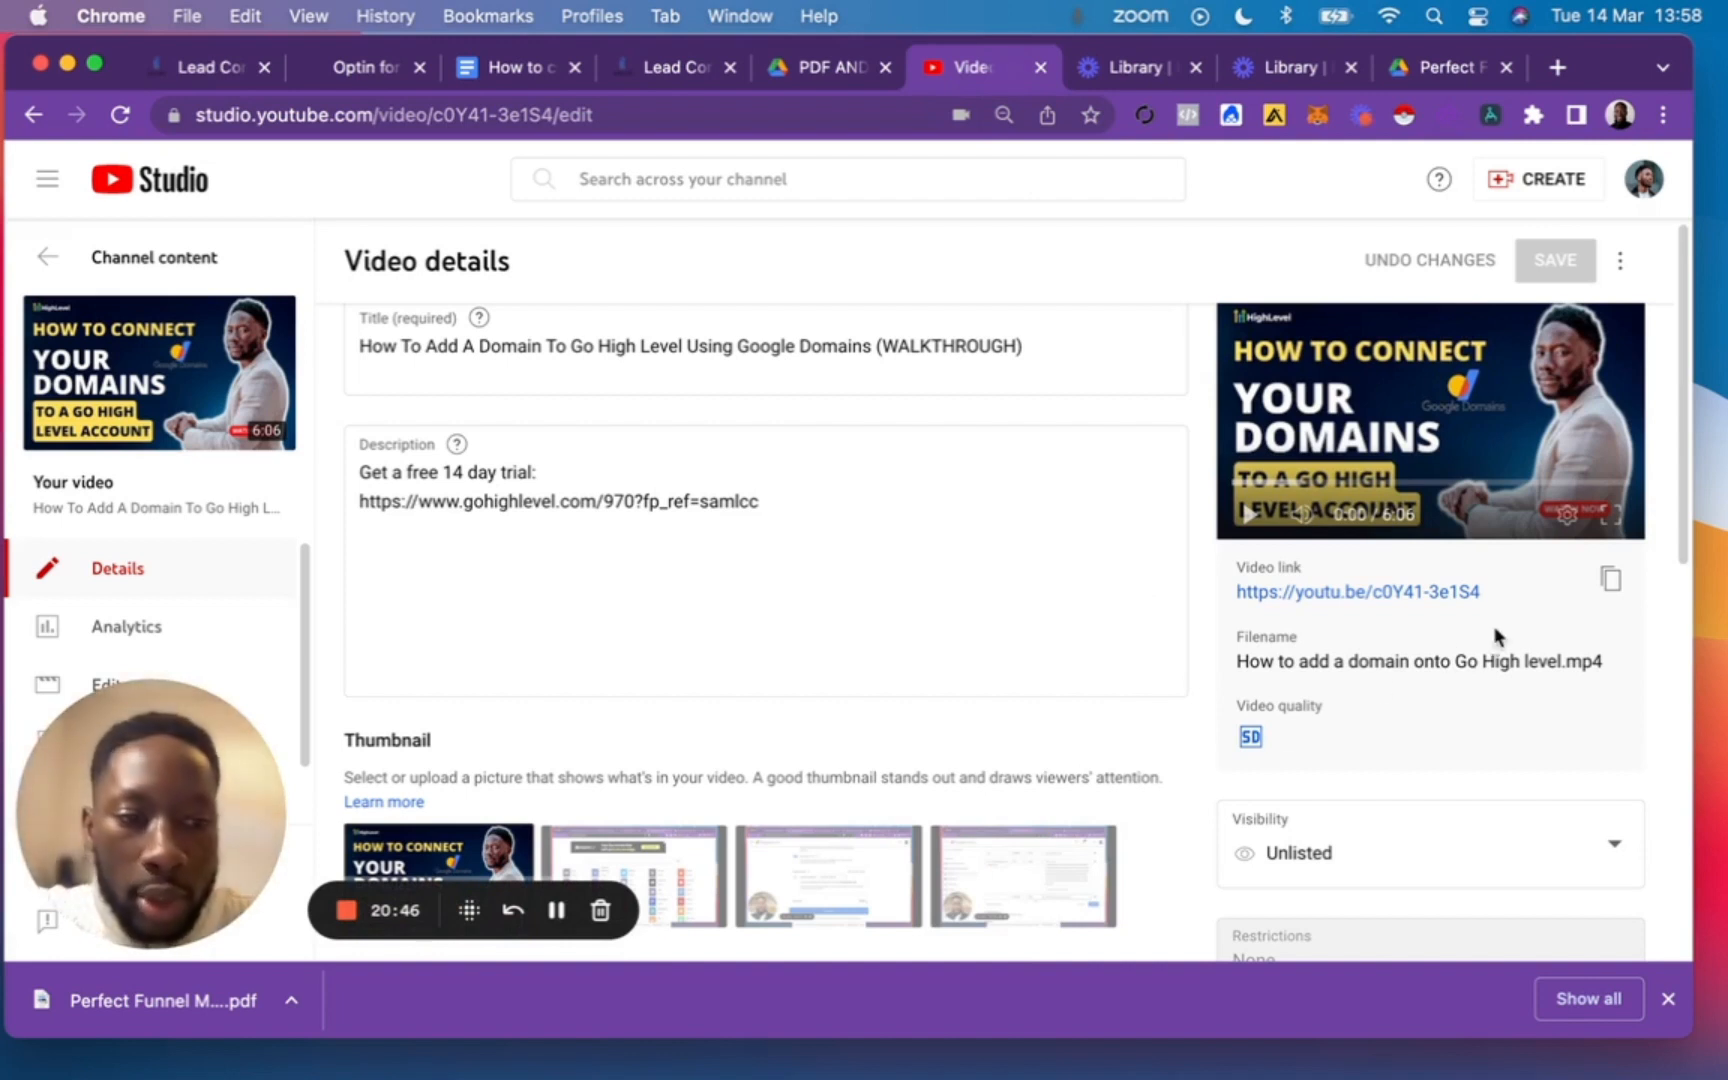
{"action": "scroll", "coordinate": [1345, 773], "scroll_direction": "down", "scroll_amount": 3}
{"action": "left_click", "coordinate": [1535, 656]}
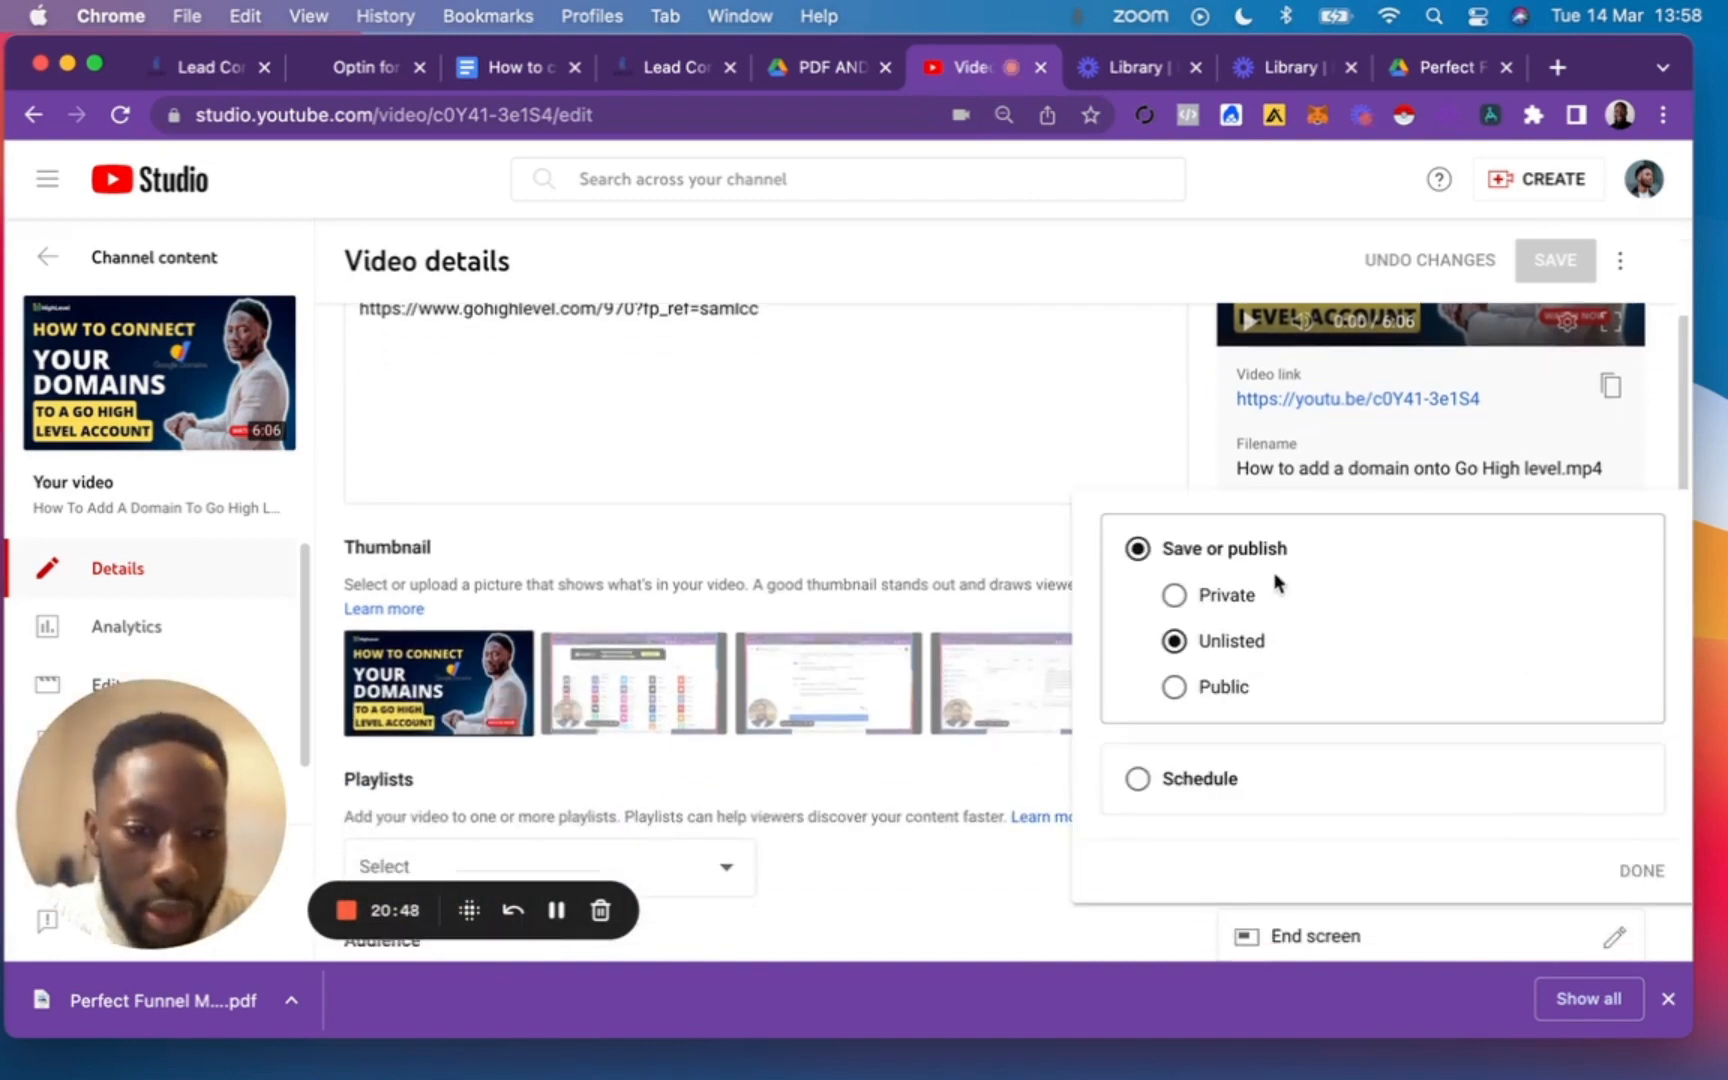
{"action": "left_click", "coordinate": [1224, 688]}
{"action": "left_click", "coordinate": [1620, 868]}
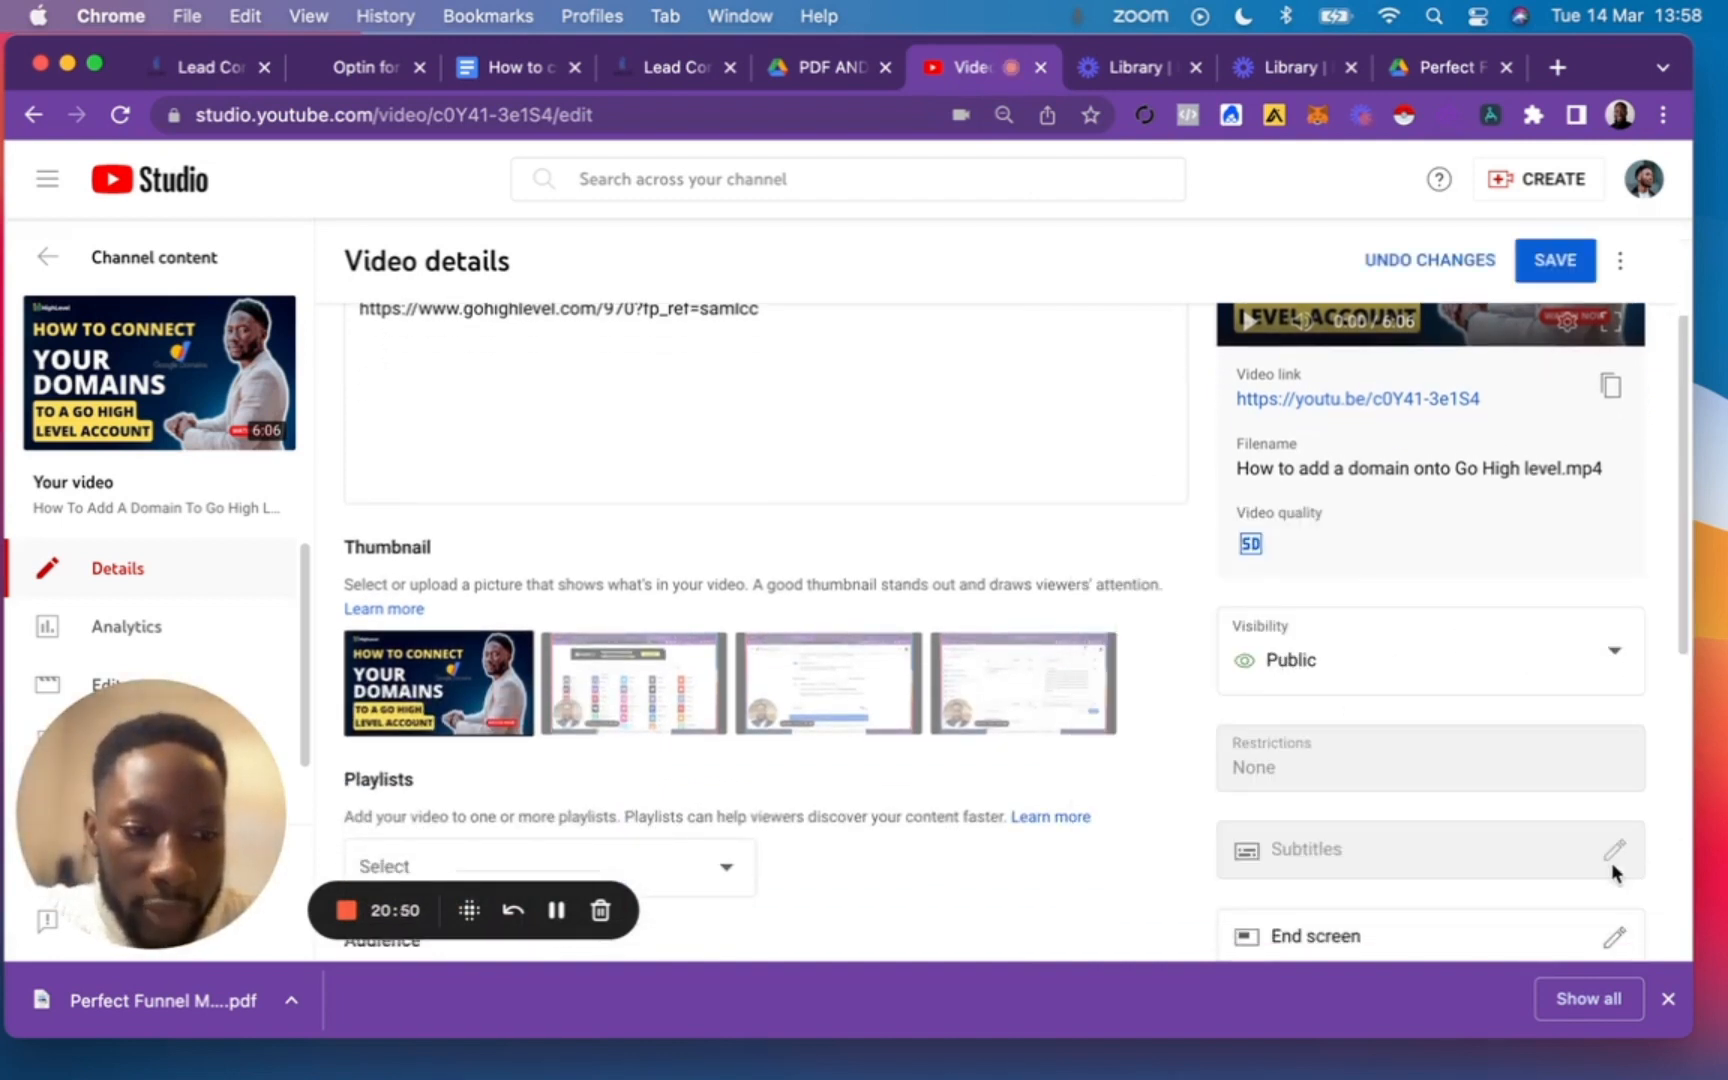
{"action": "scroll", "coordinate": [1466, 637], "scroll_direction": "down", "scroll_amount": 1}
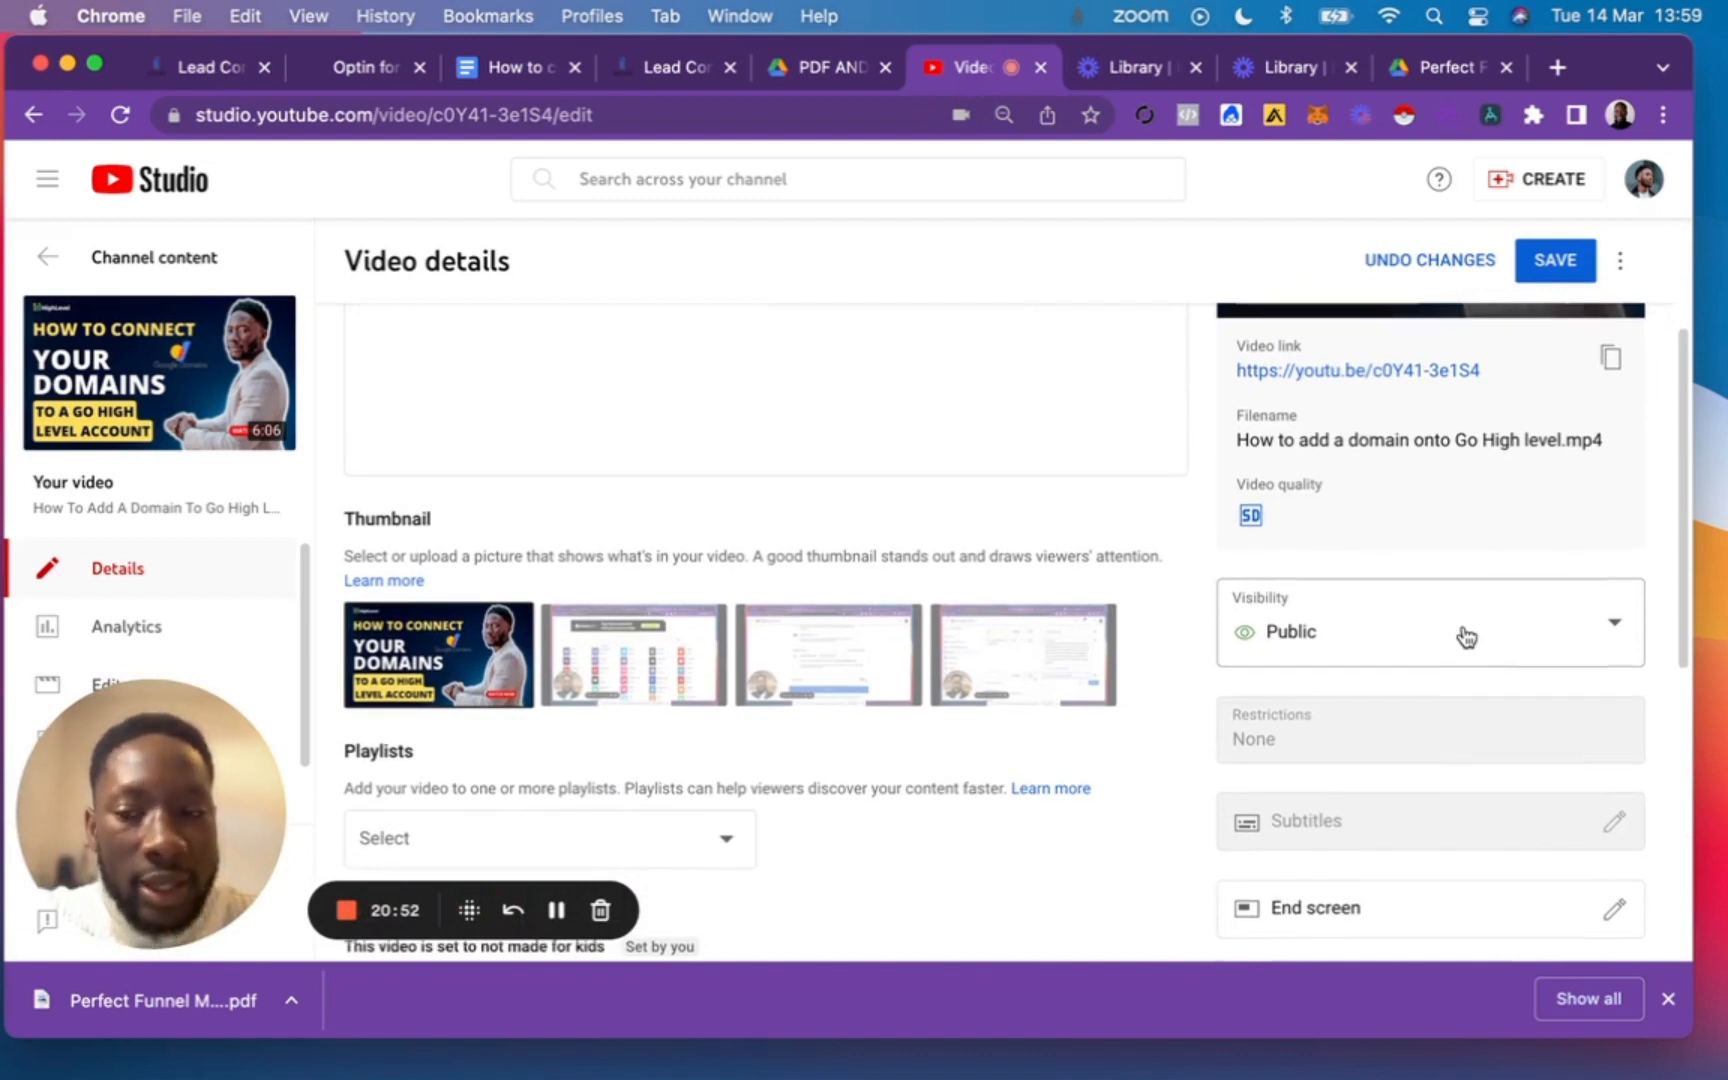
Set the YouTube video's visibility to Unlisted and copy its video link.
{"action": "scroll", "coordinate": [1466, 637], "scroll_direction": "up", "scroll_amount": 2}
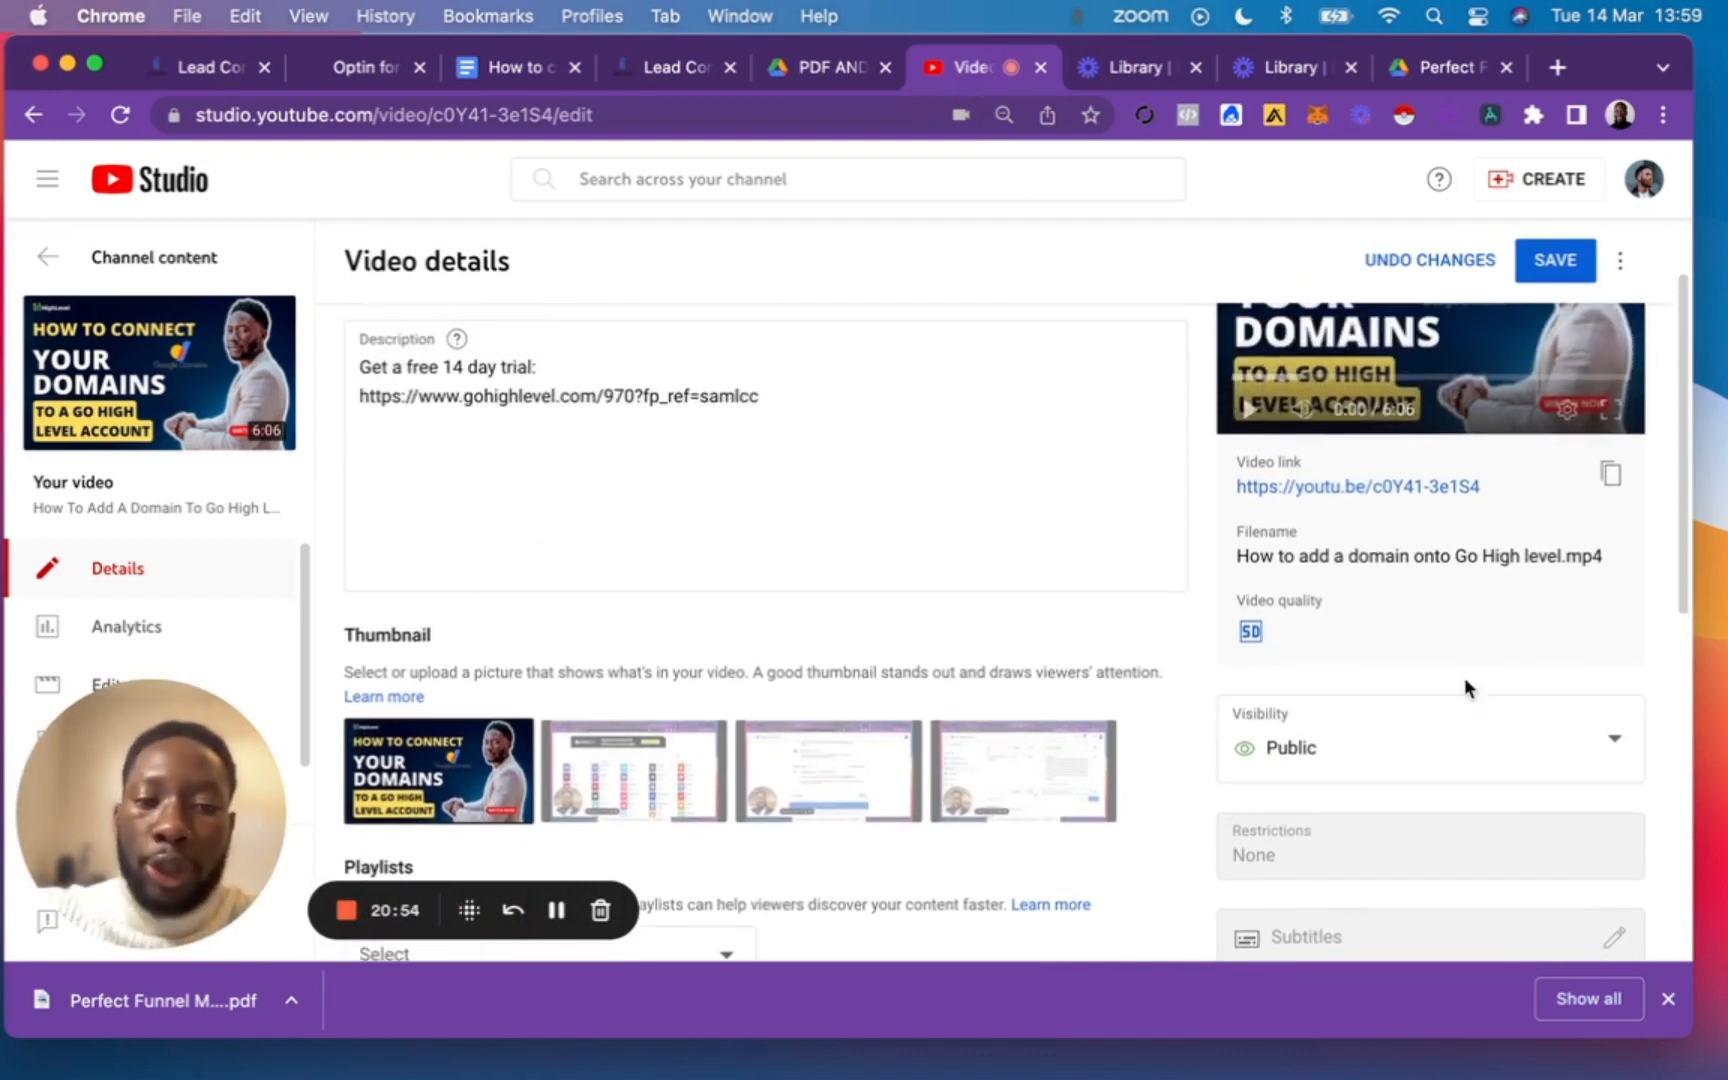
{"action": "left_click", "coordinate": [1348, 752]}
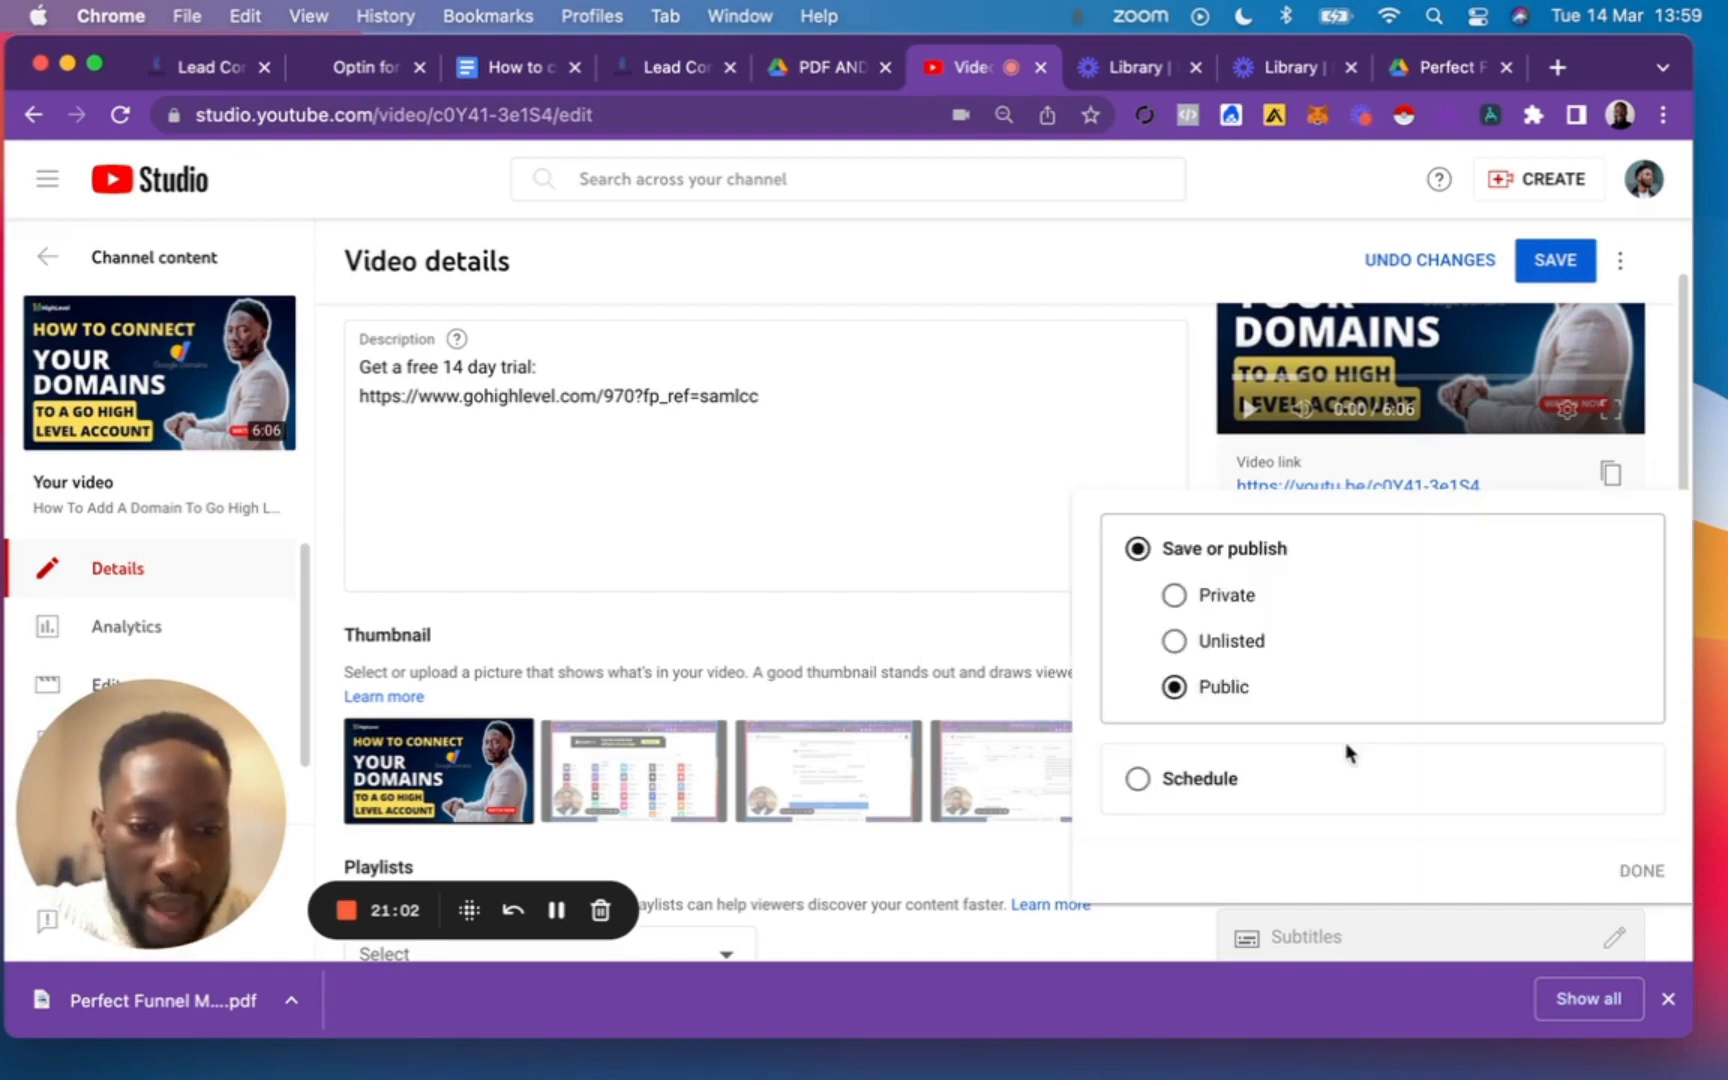
{"action": "left_click", "coordinate": [1232, 645]}
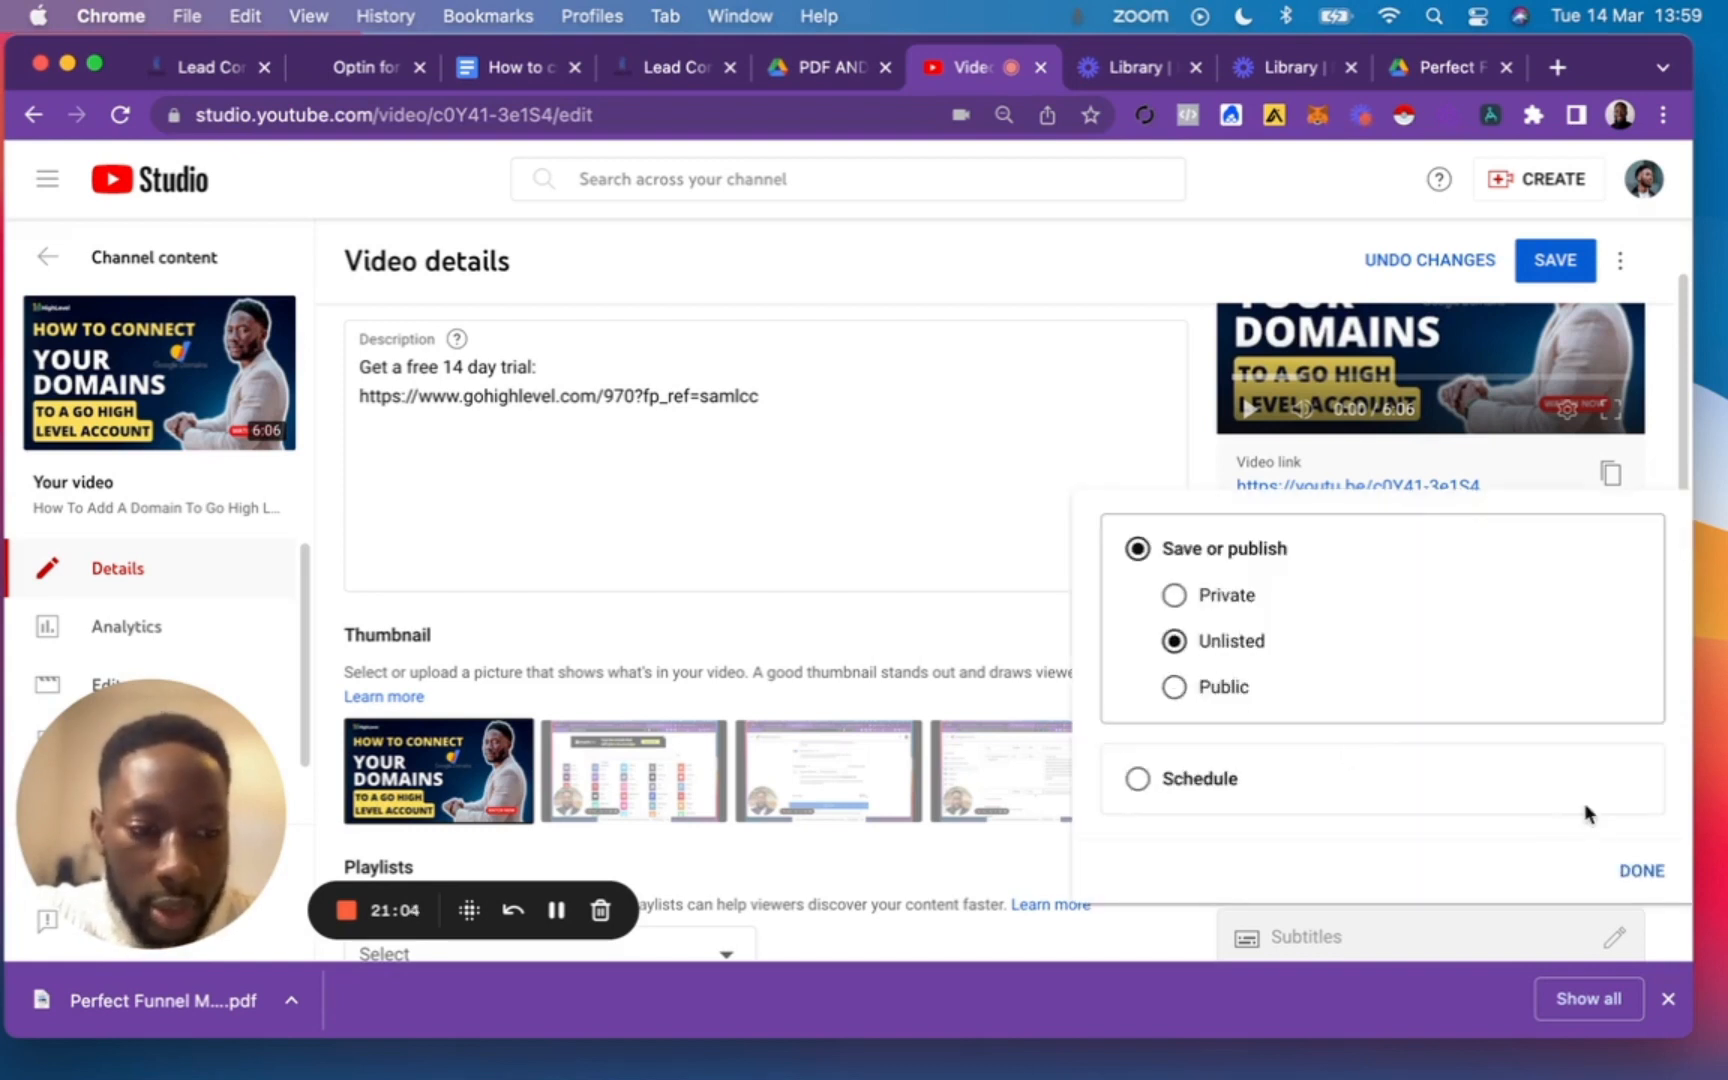
{"action": "left_click", "coordinate": [1643, 872]}
{"action": "scroll", "coordinate": [1432, 838], "scroll_direction": "up", "scroll_amount": 1}
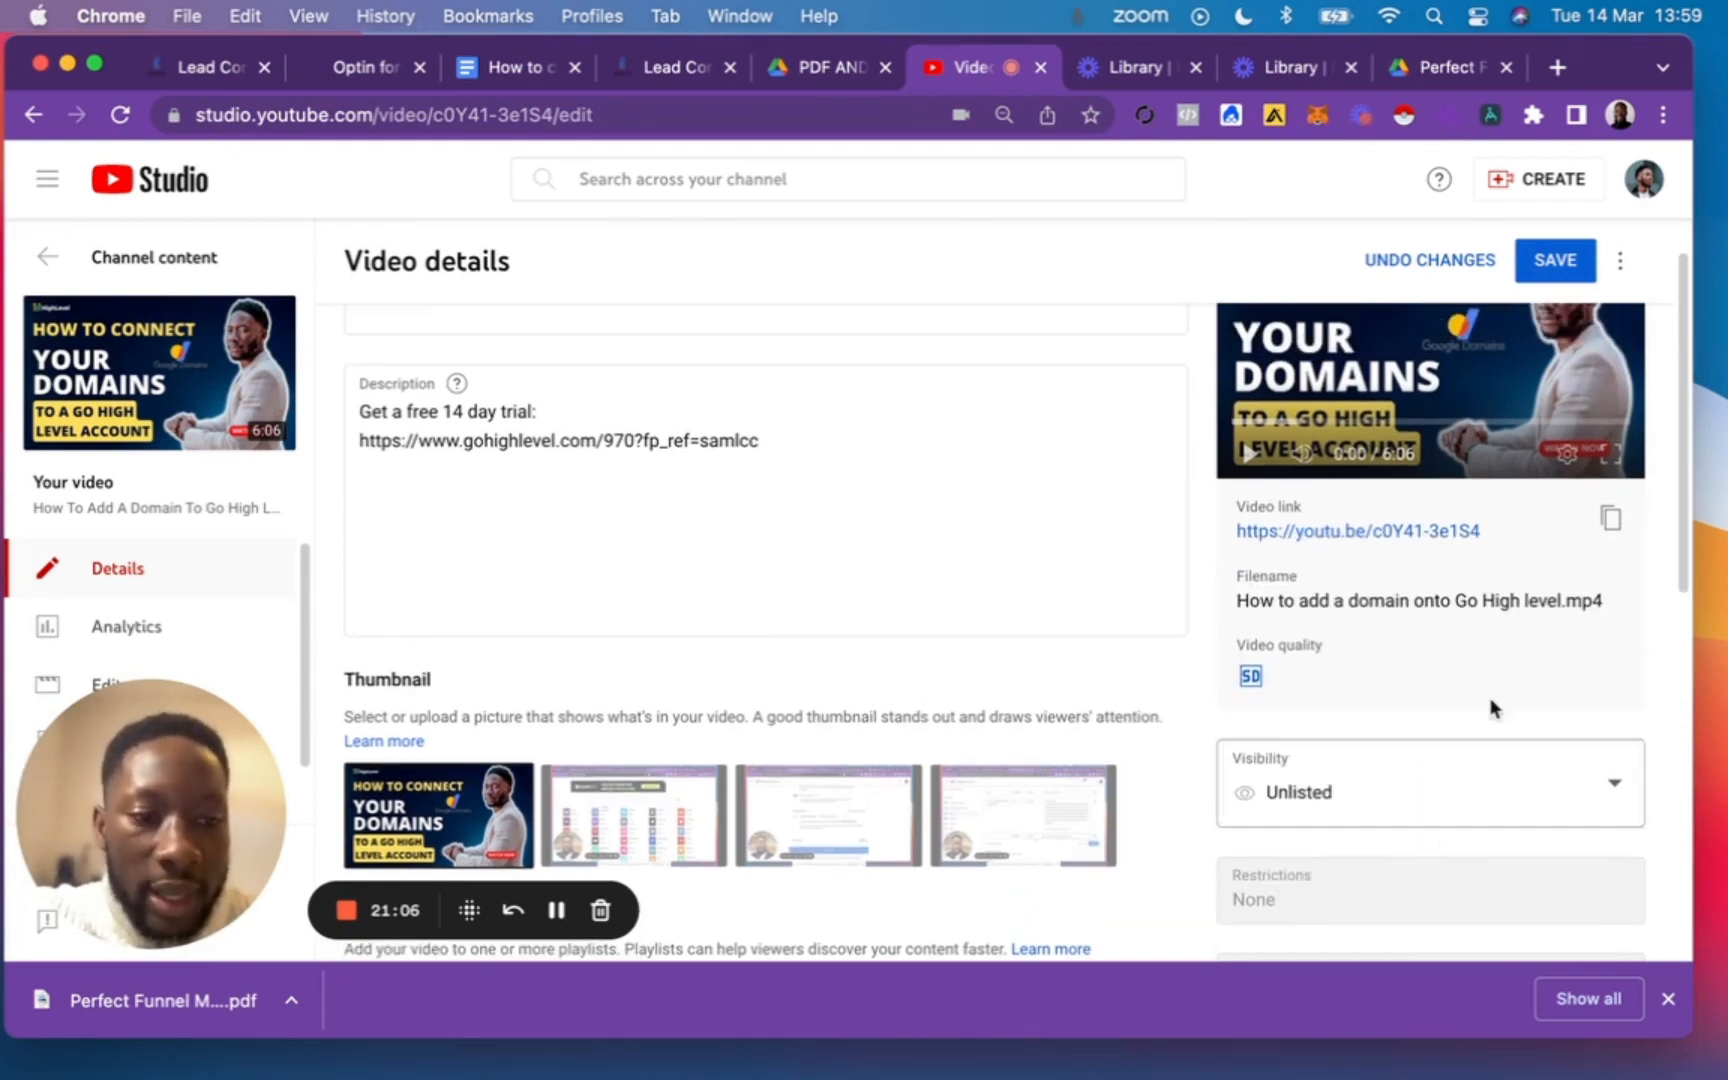
{"action": "left_click", "coordinate": [1610, 518]}
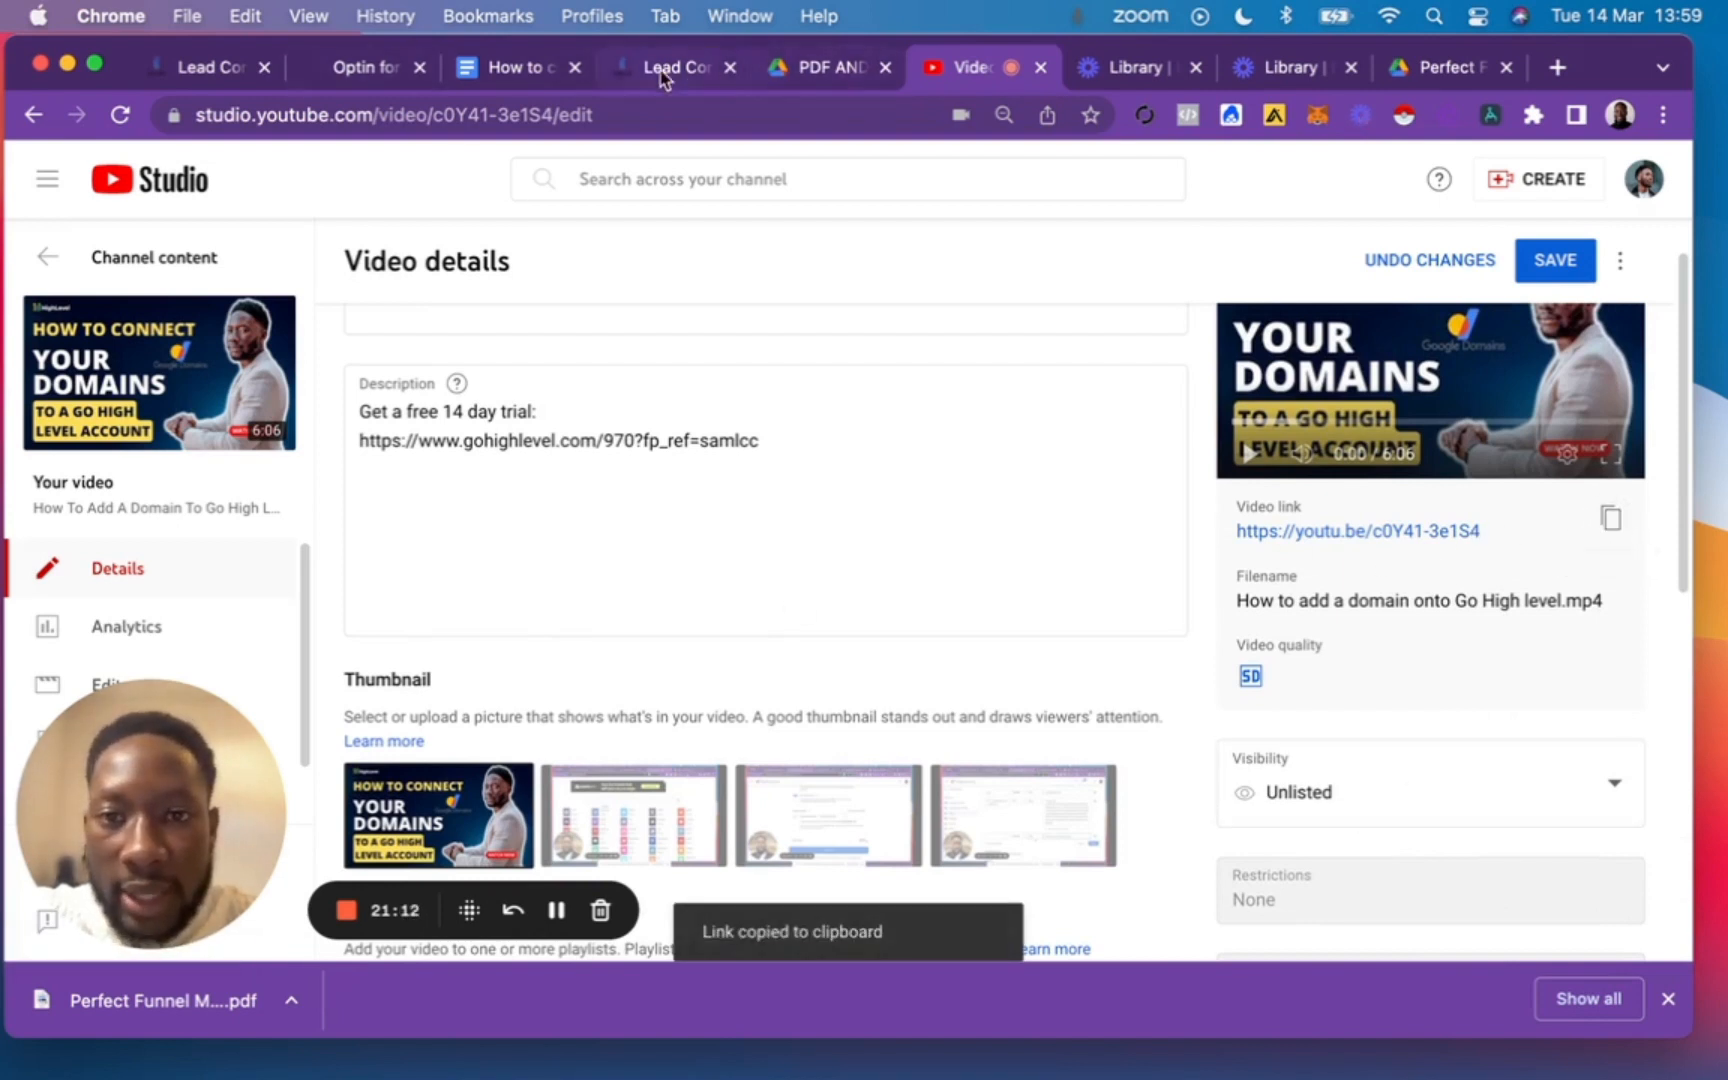
Return to GoHighLevel, paste the YouTube link after "Video:" in Email 1, and save the email.
{"action": "left_click", "coordinate": [200, 67]}
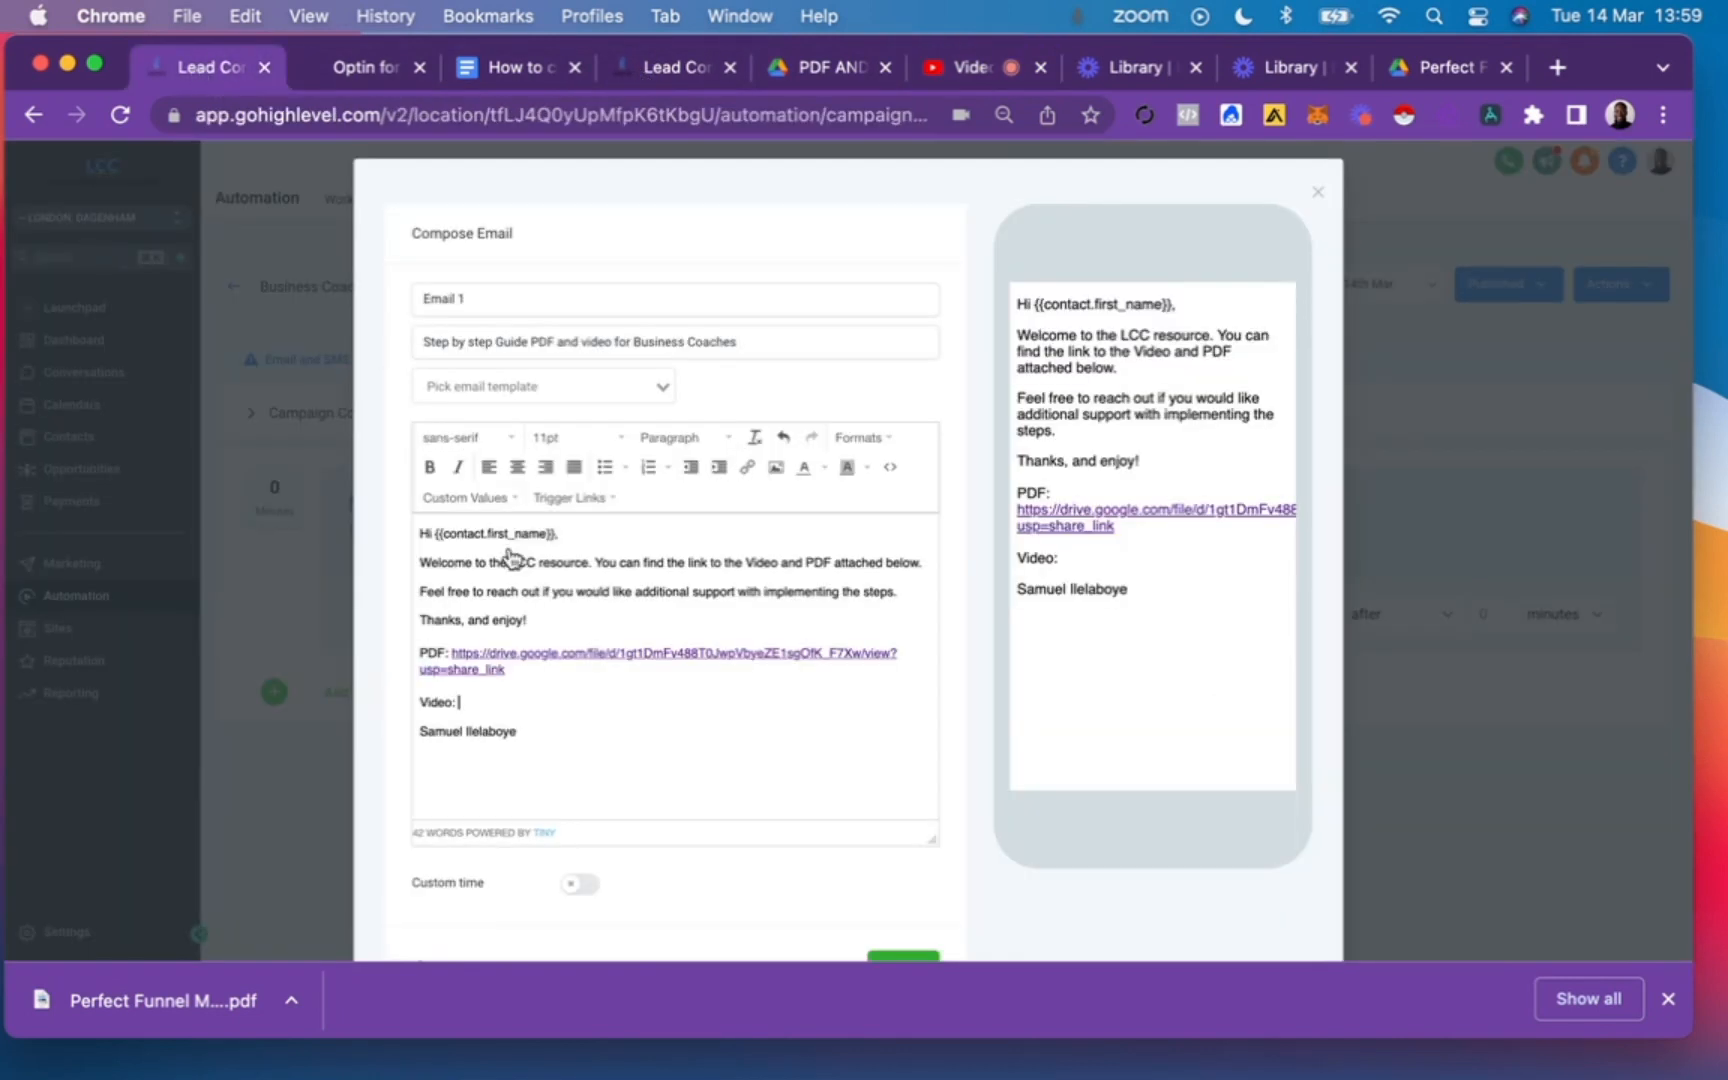
{"action": "left_click", "coordinate": [470, 700]}
{"action": "key", "text": "super+v"}
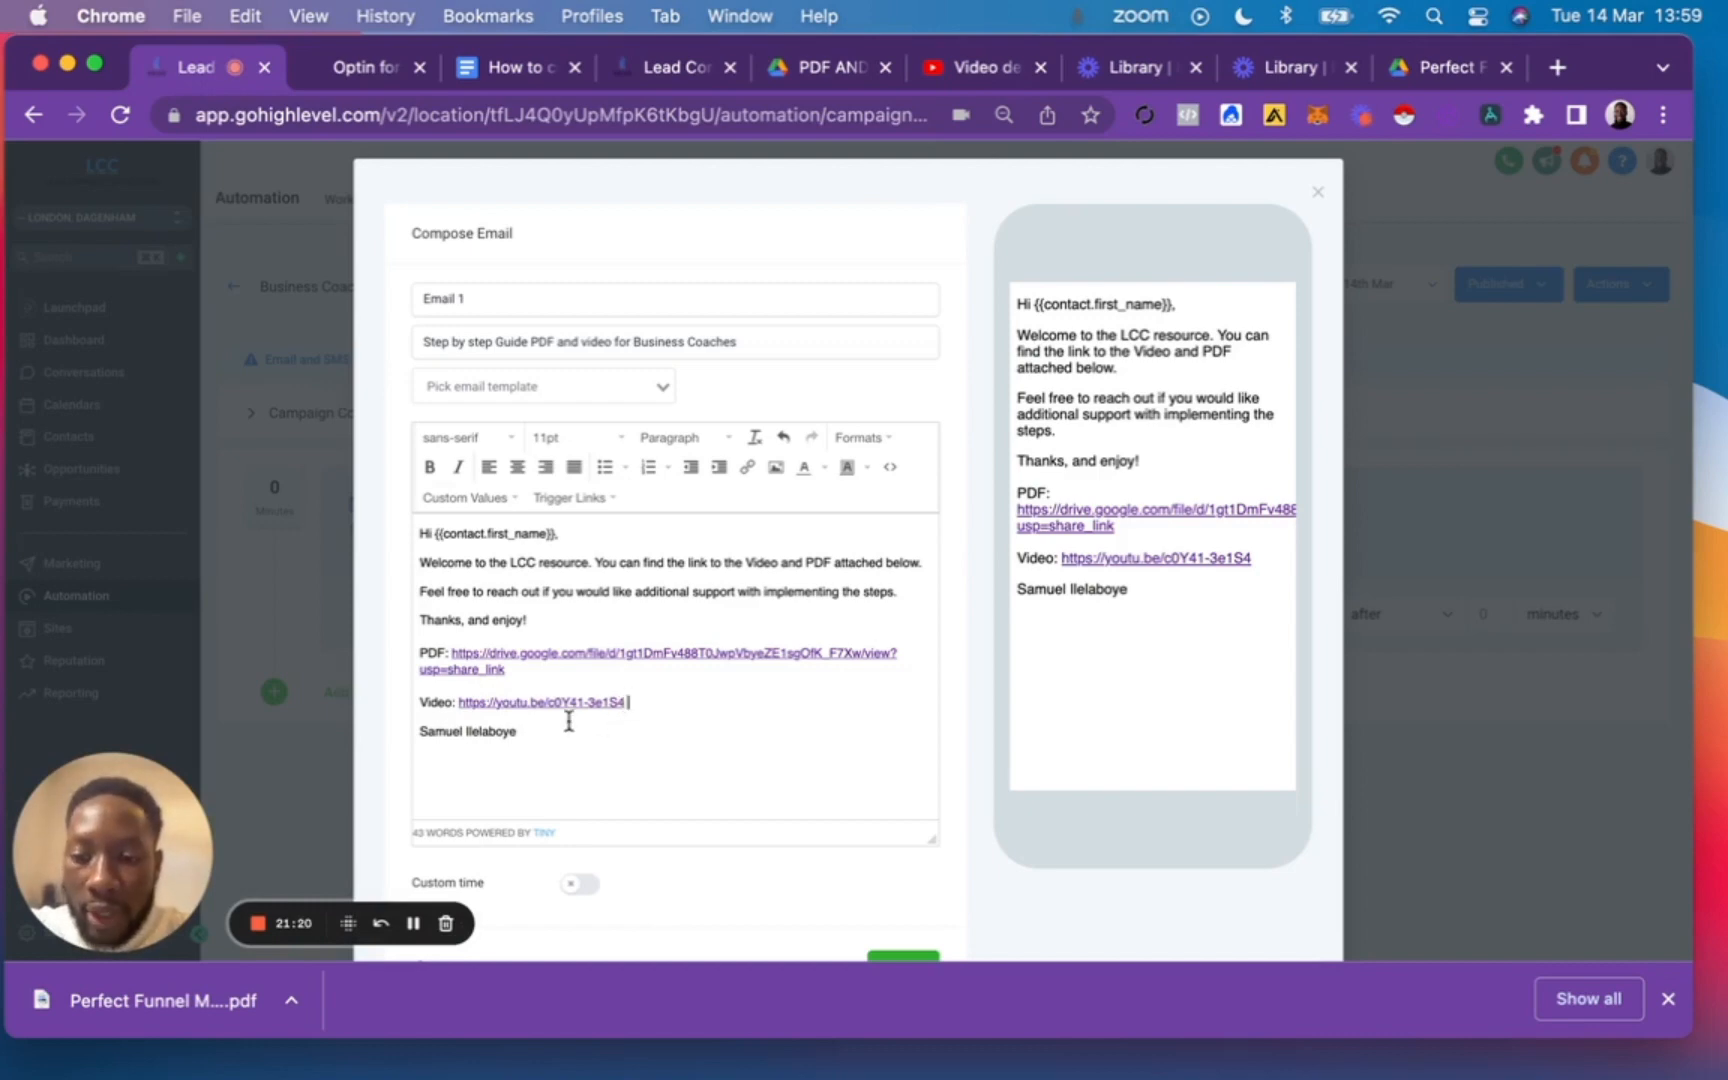
{"action": "scroll", "coordinate": [820, 785], "scroll_direction": "down", "scroll_amount": 3}
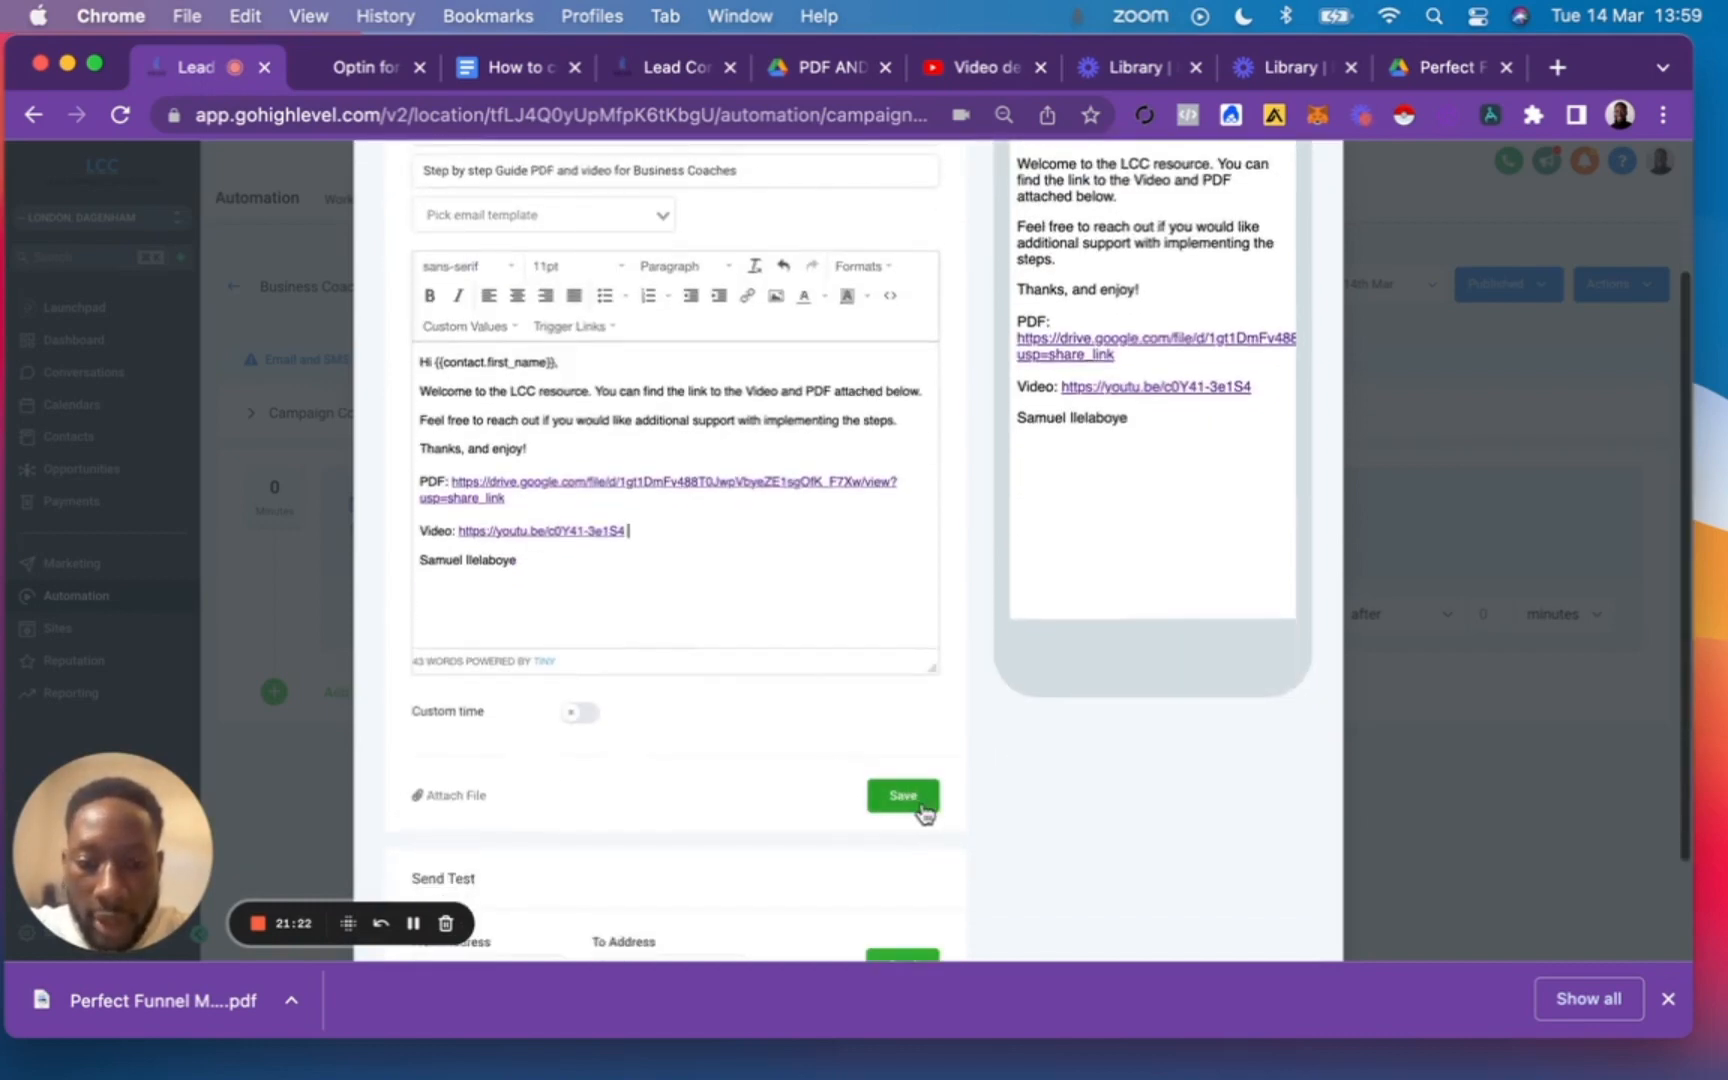
{"action": "left_click", "coordinate": [920, 806]}
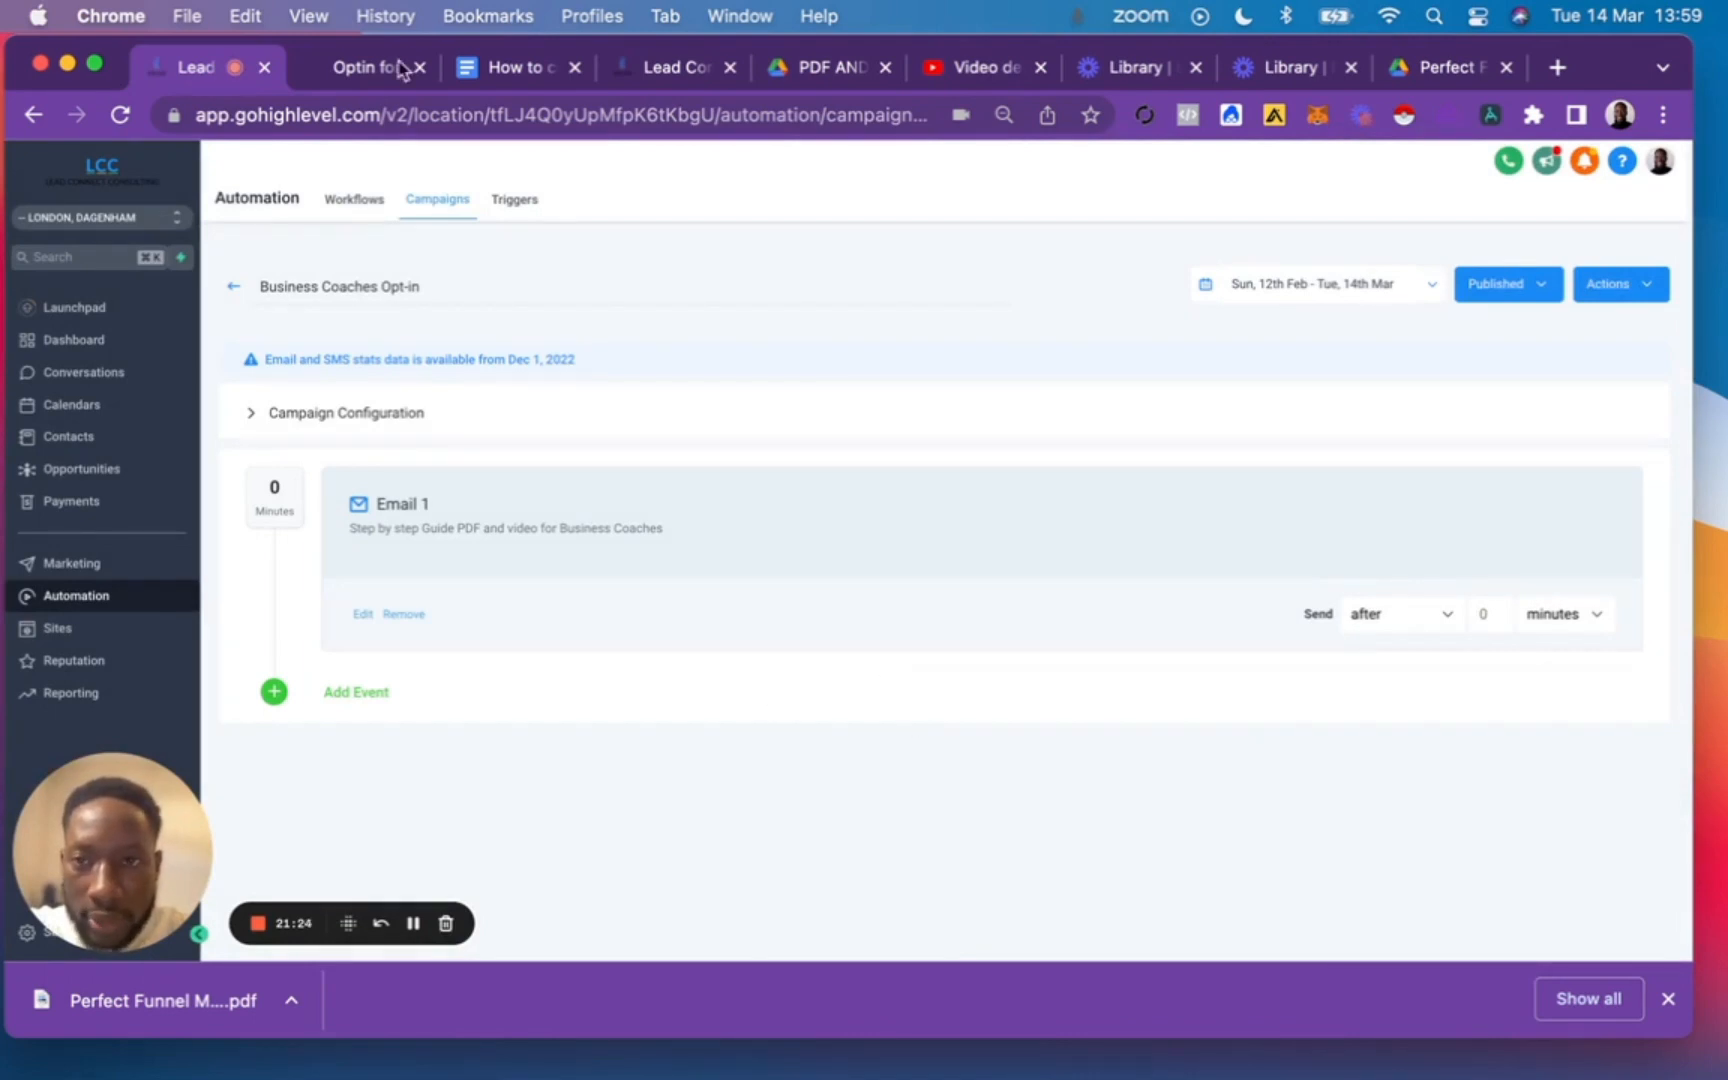
{"action": "left_click", "coordinate": [500, 68]}
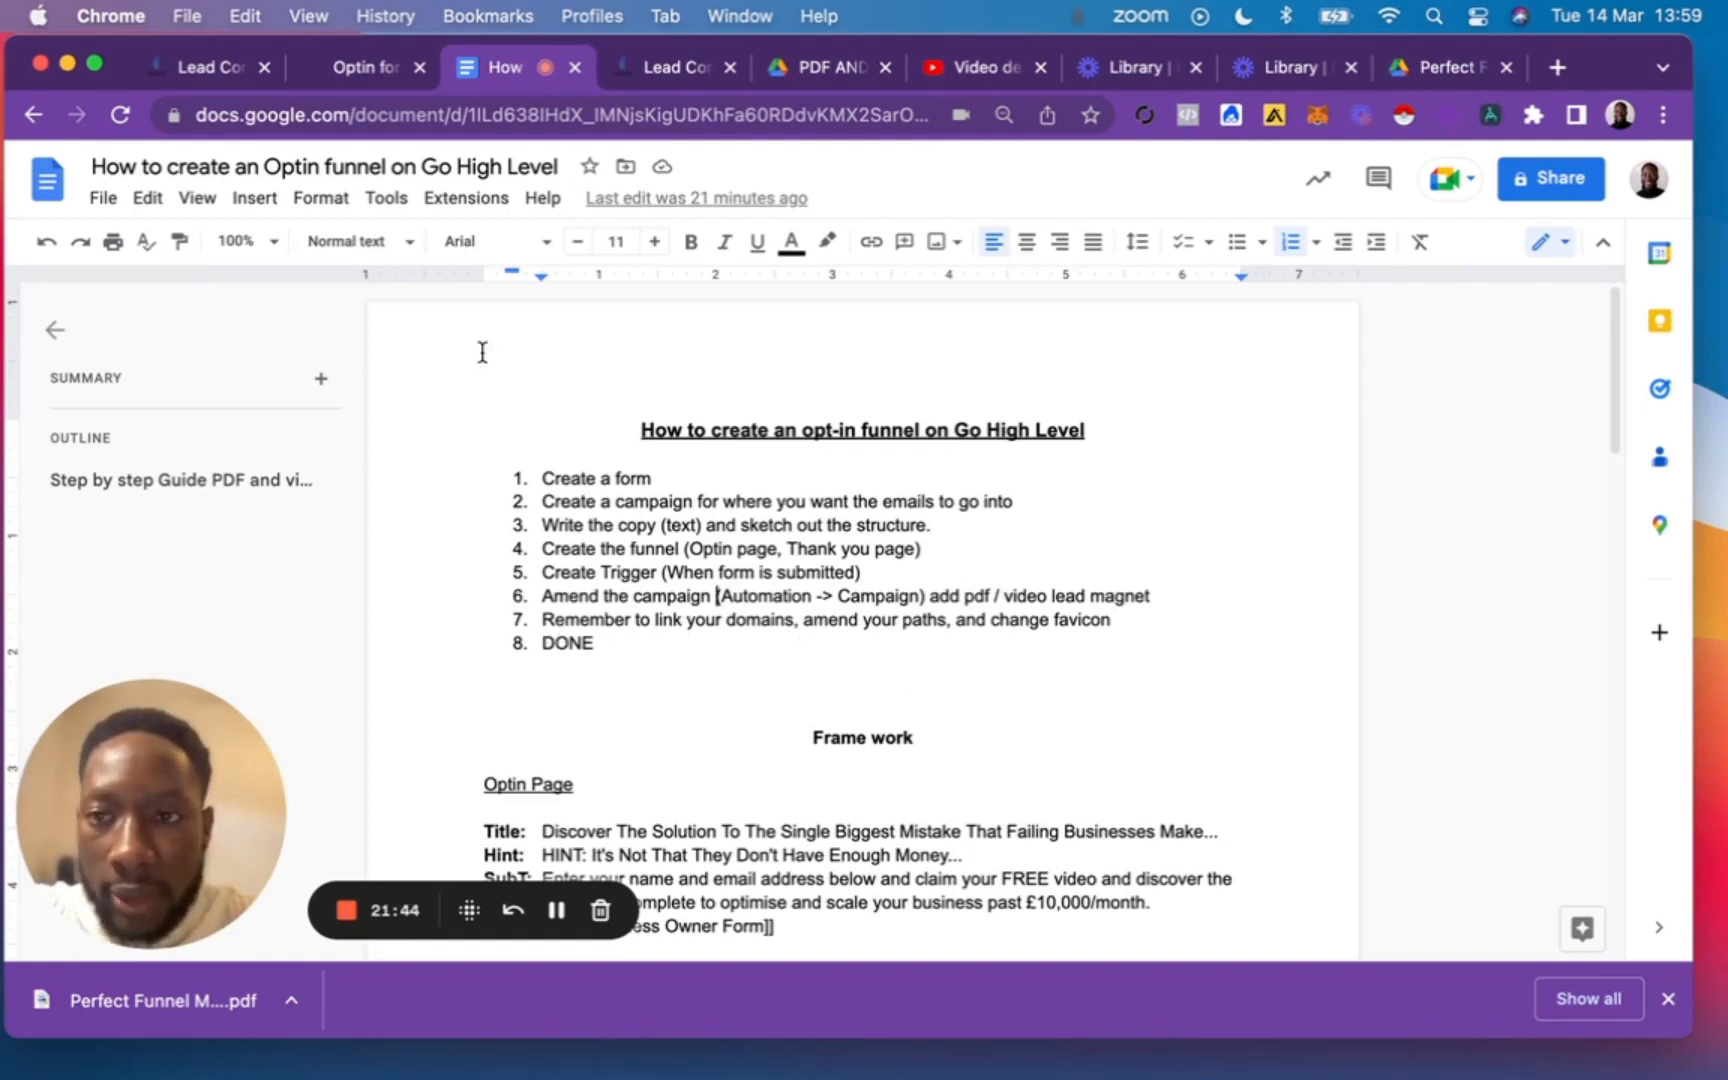
{"action": "left_click", "coordinate": [195, 67]}
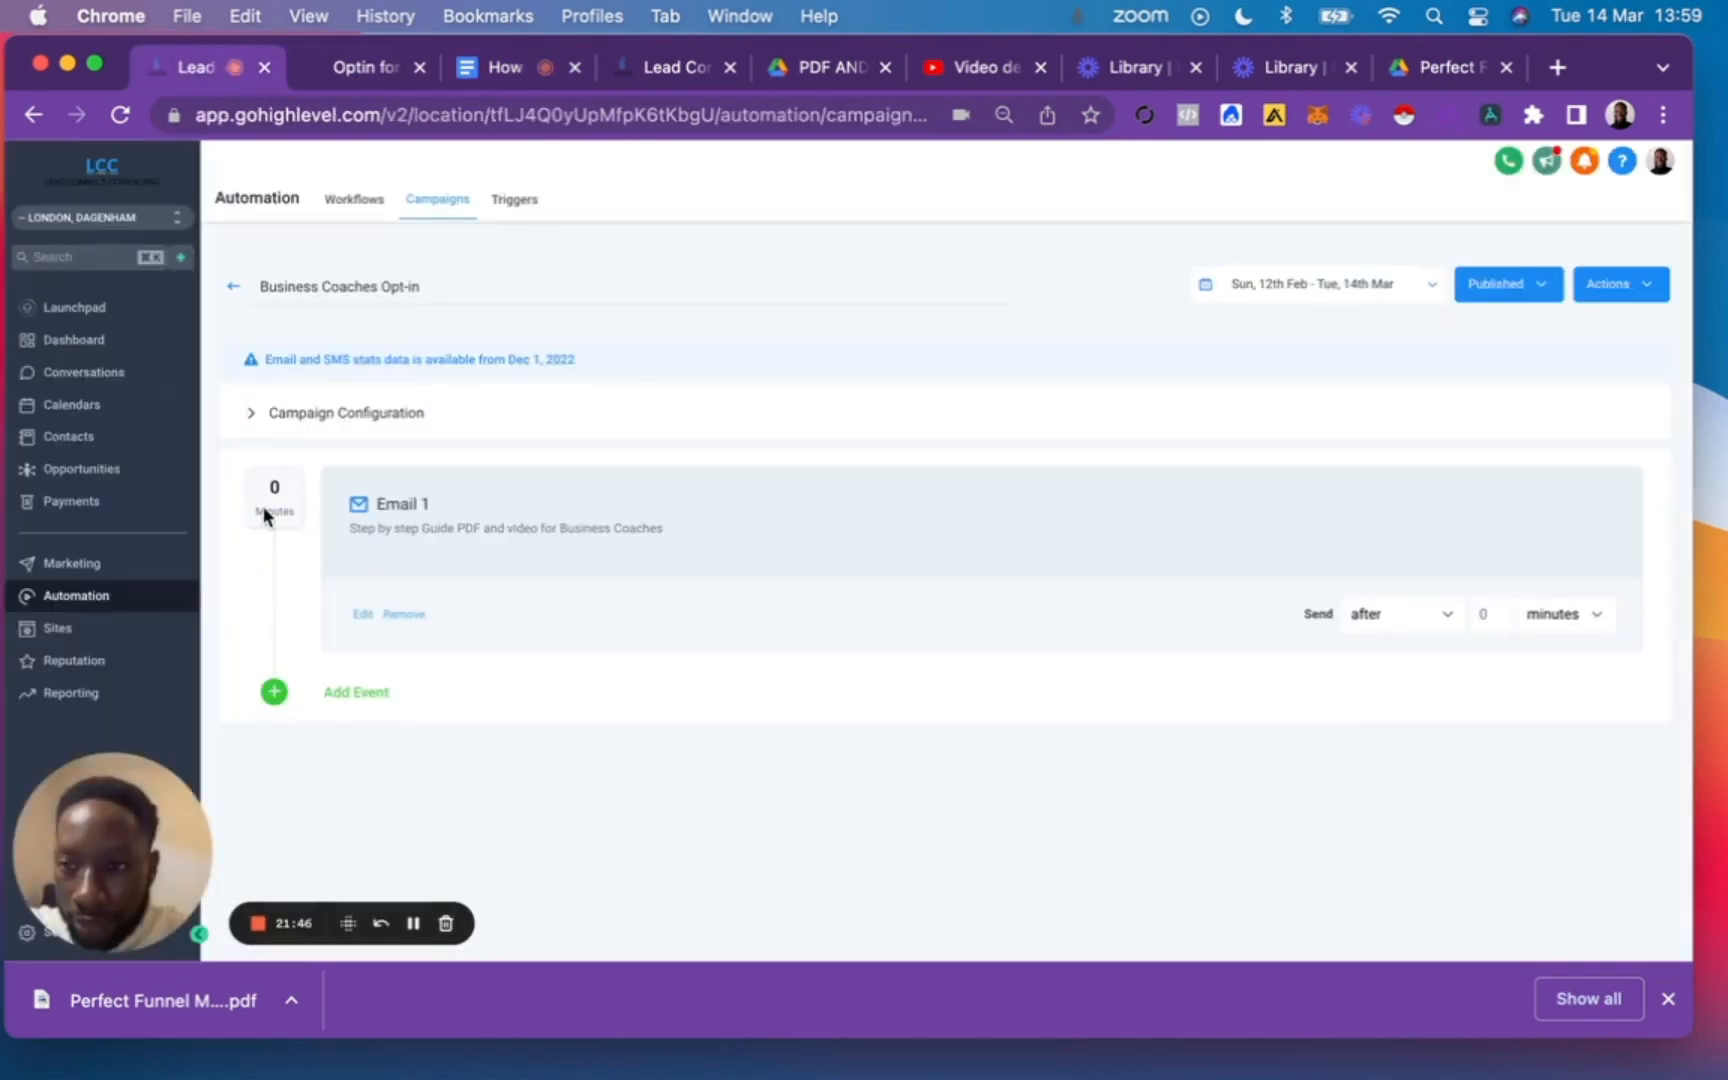
{"action": "left_click", "coordinate": [73, 628]}
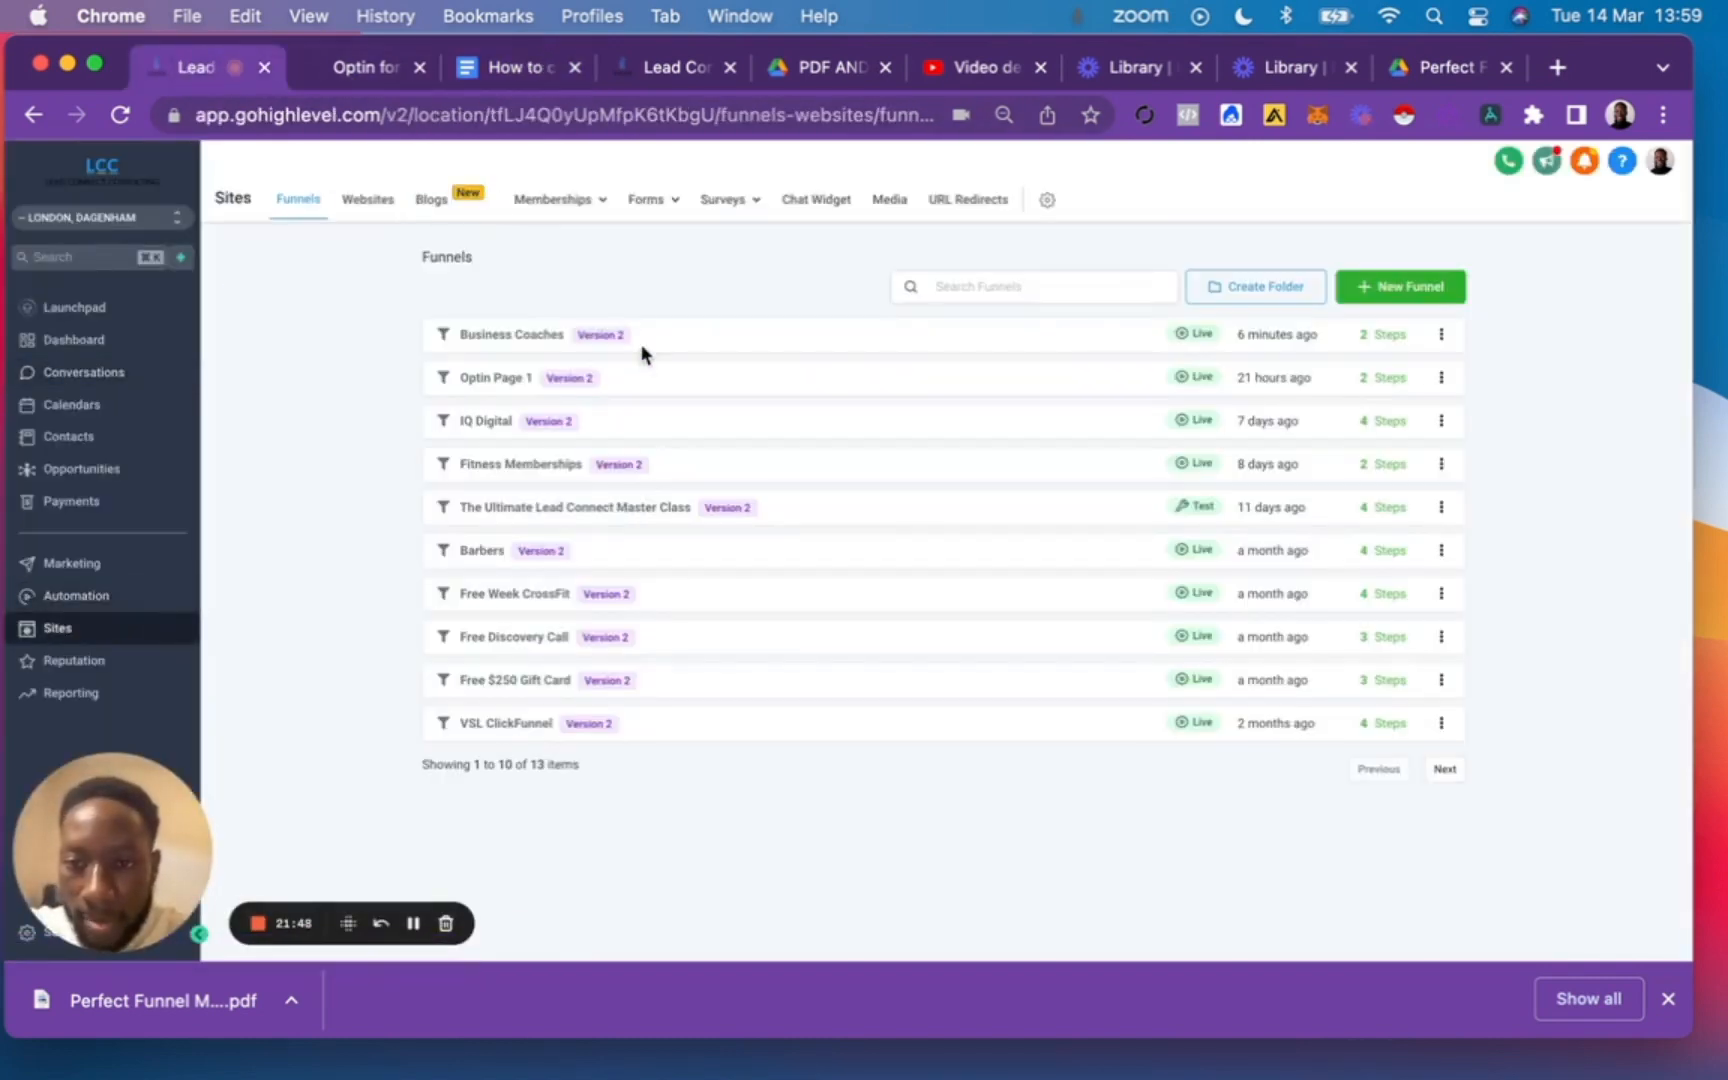
{"action": "left_click", "coordinate": [513, 336]}
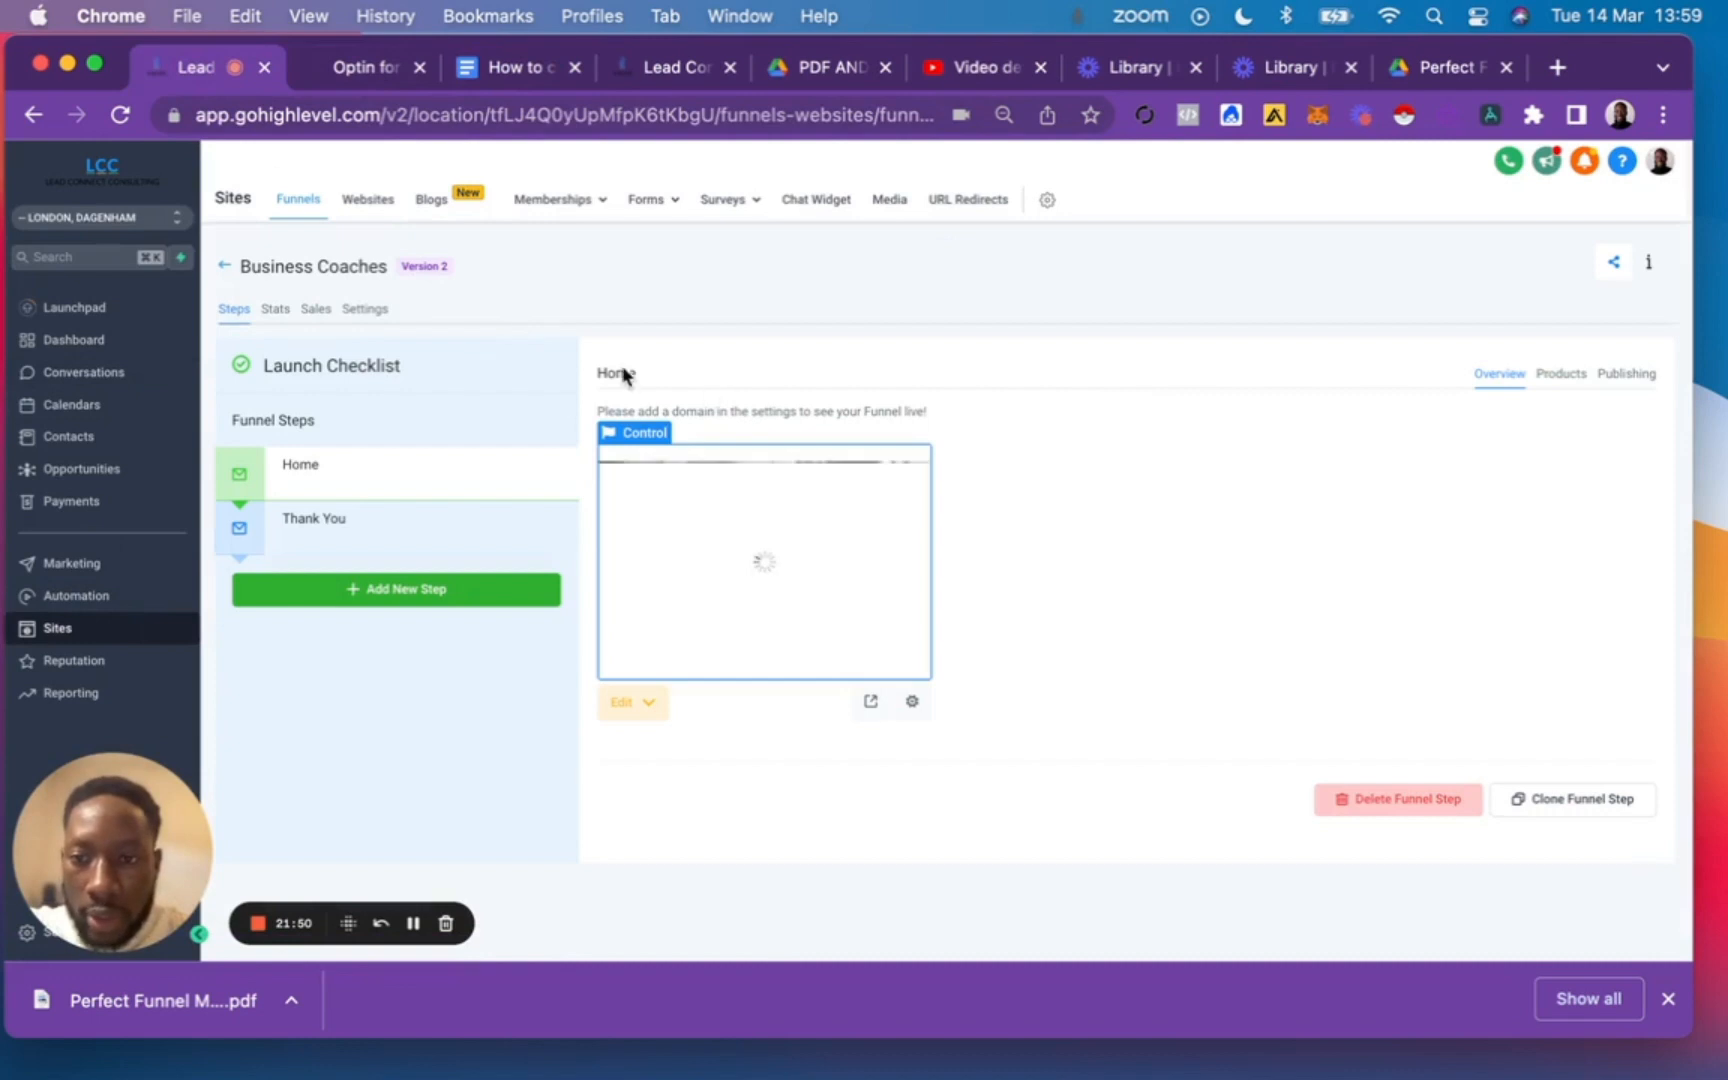
{"action": "left_click", "coordinate": [368, 311]}
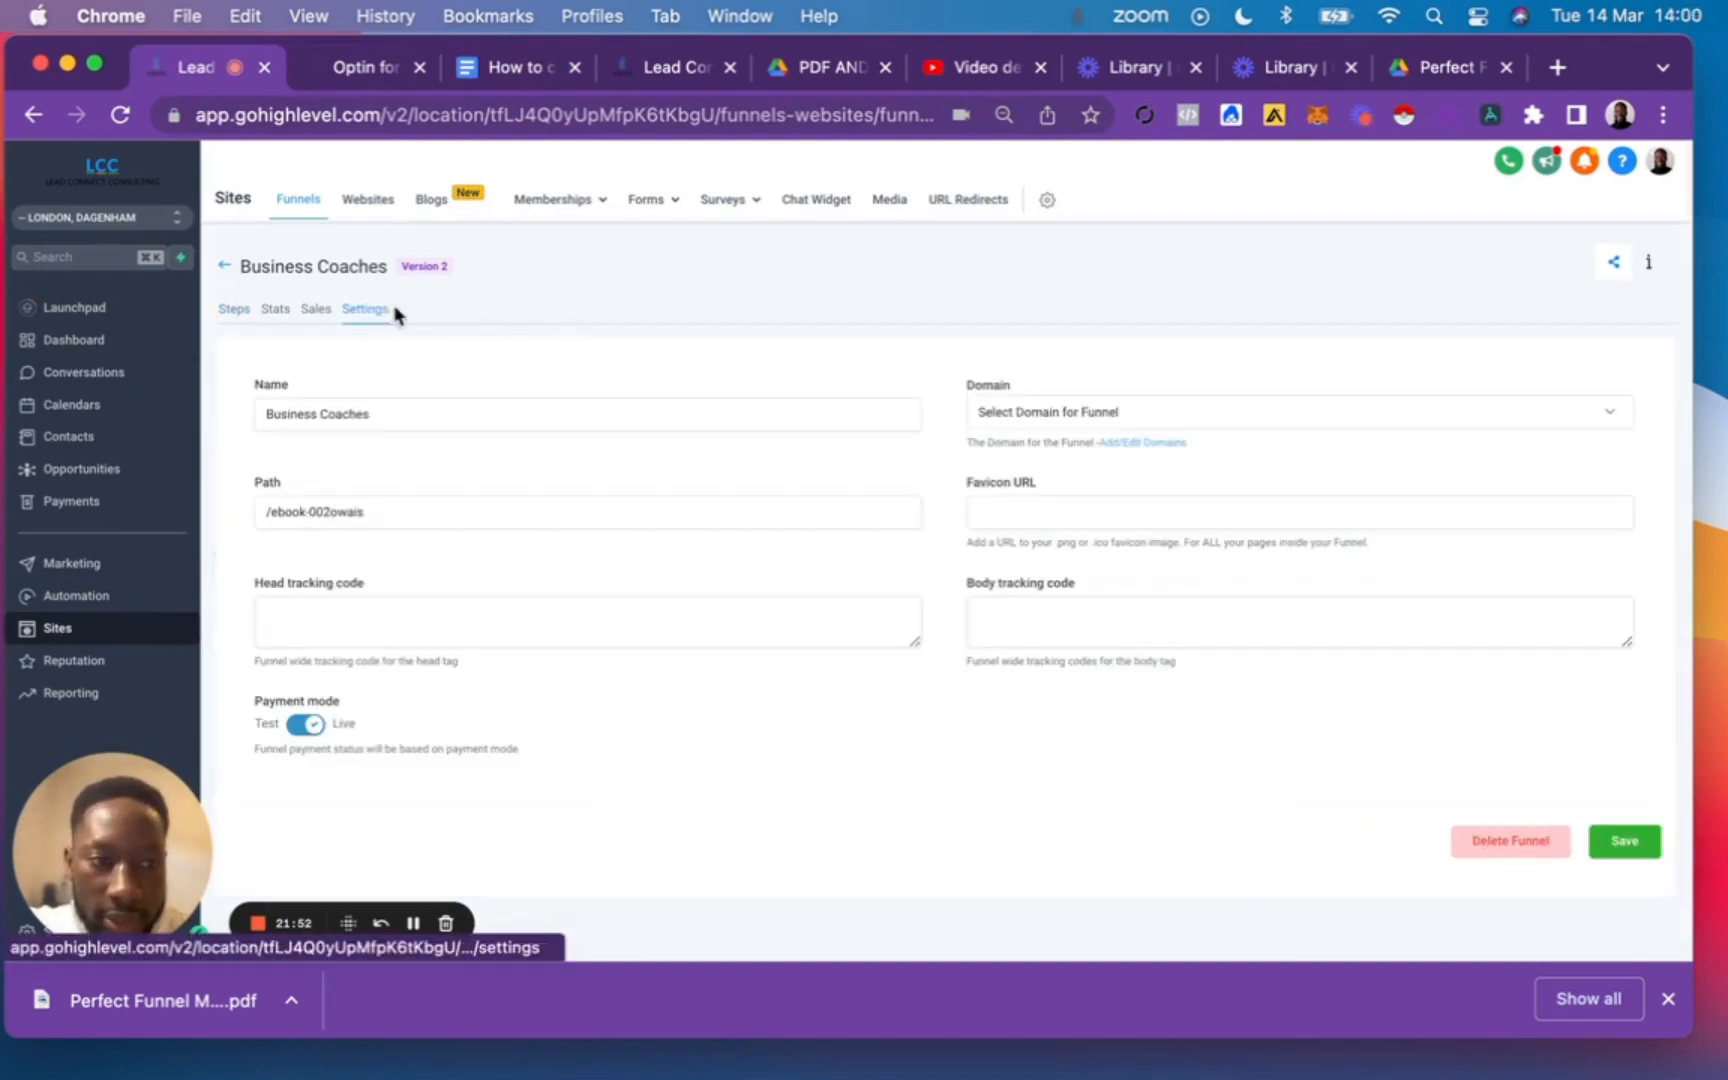
{"action": "left_click", "coordinate": [1115, 410]}
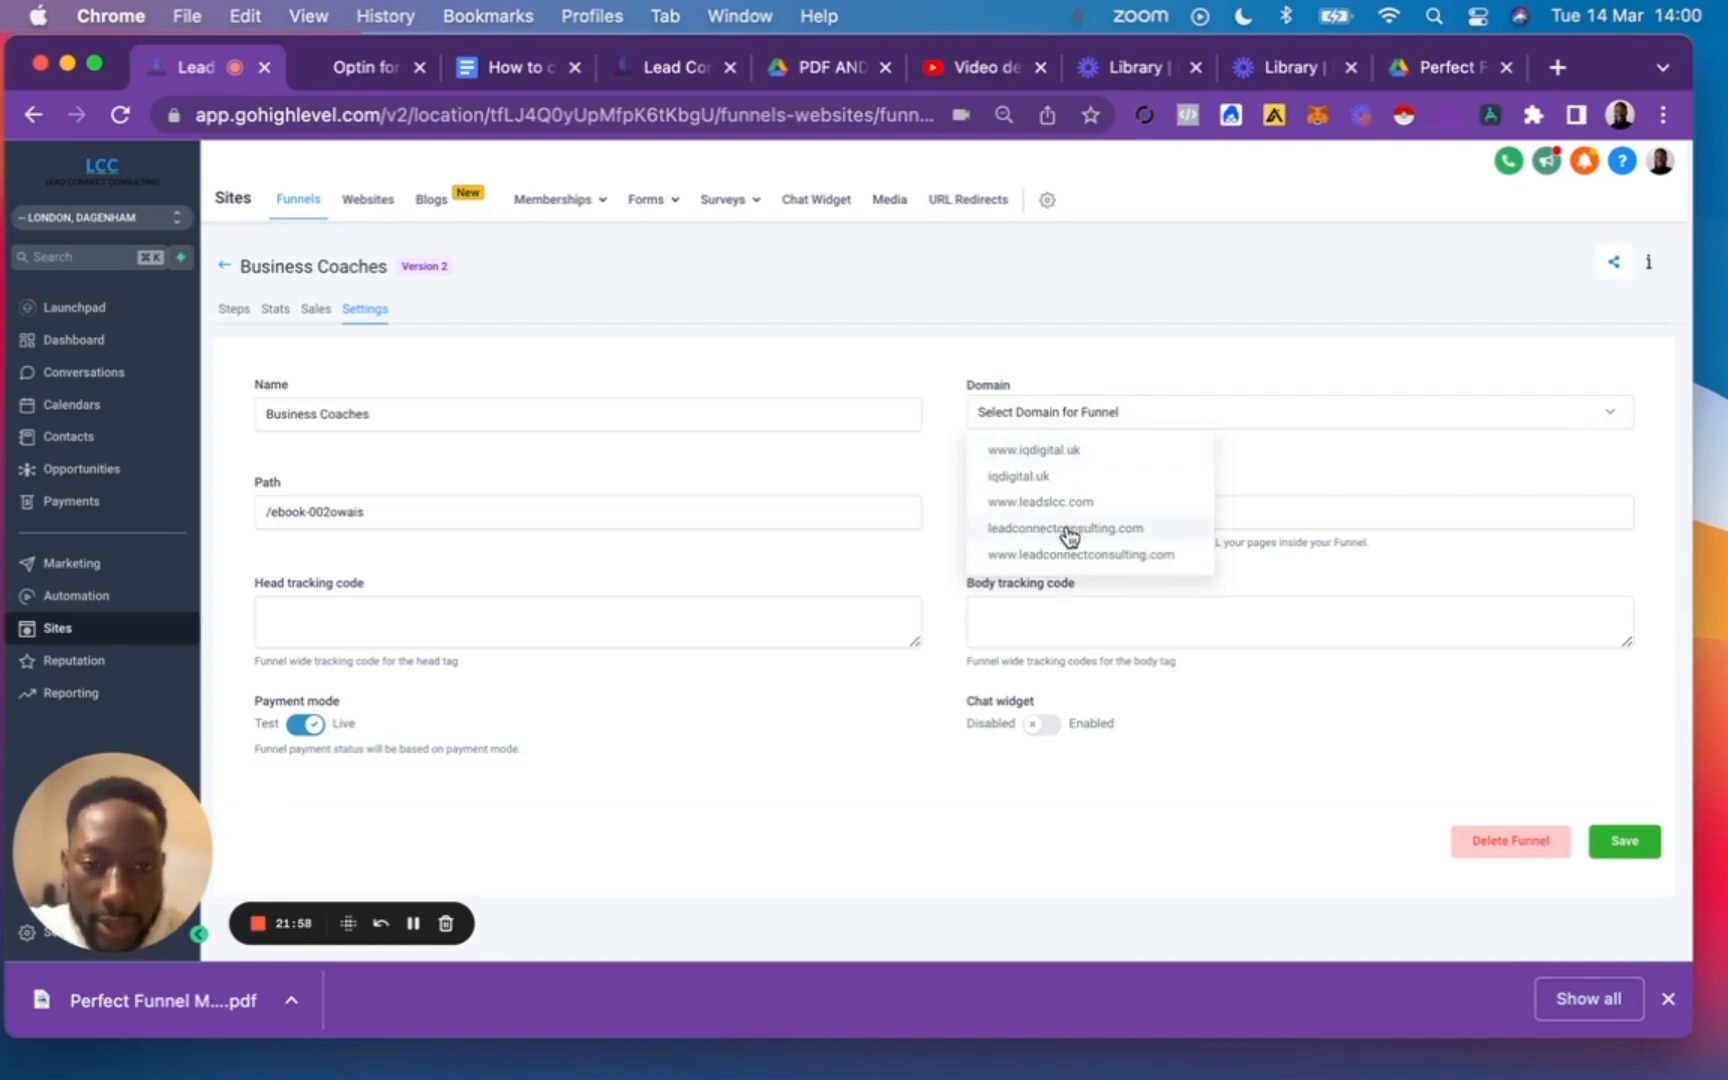
{"action": "left_click", "coordinate": [1050, 502]}
{"action": "left_click", "coordinate": [1072, 416]}
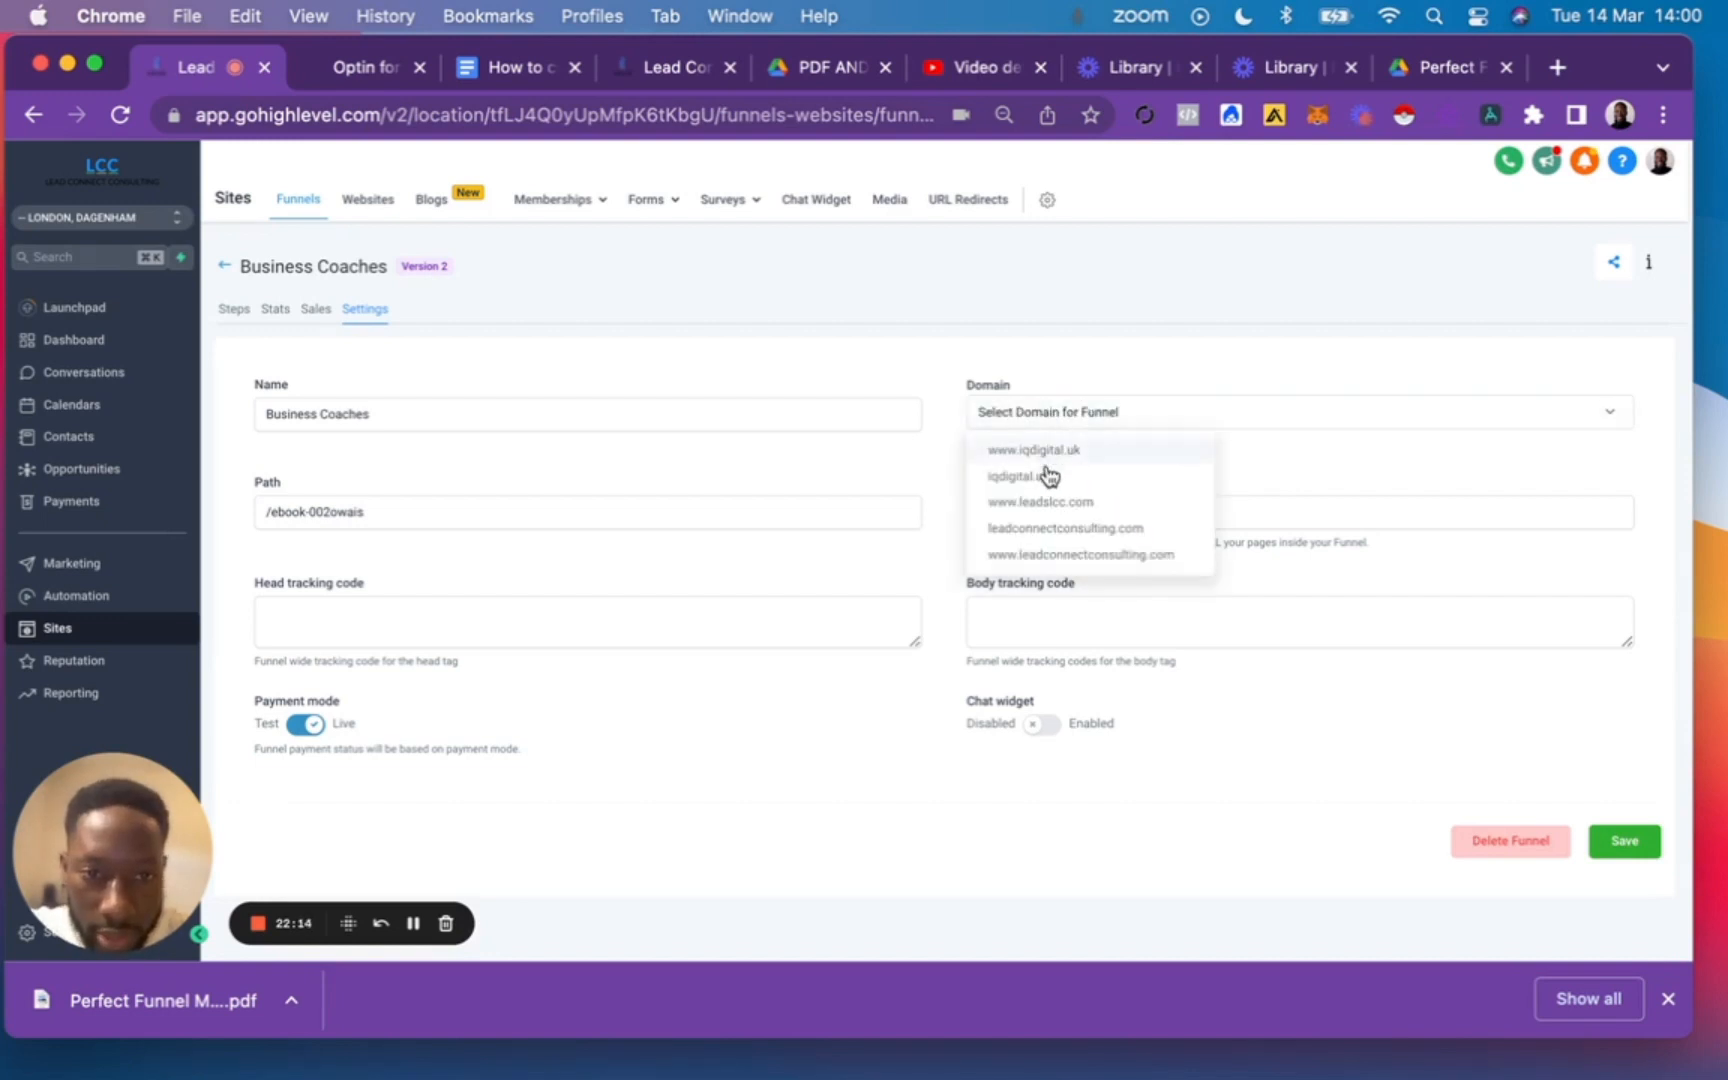
{"action": "left_click", "coordinate": [1060, 503]}
{"action": "left_click", "coordinate": [1622, 842]}
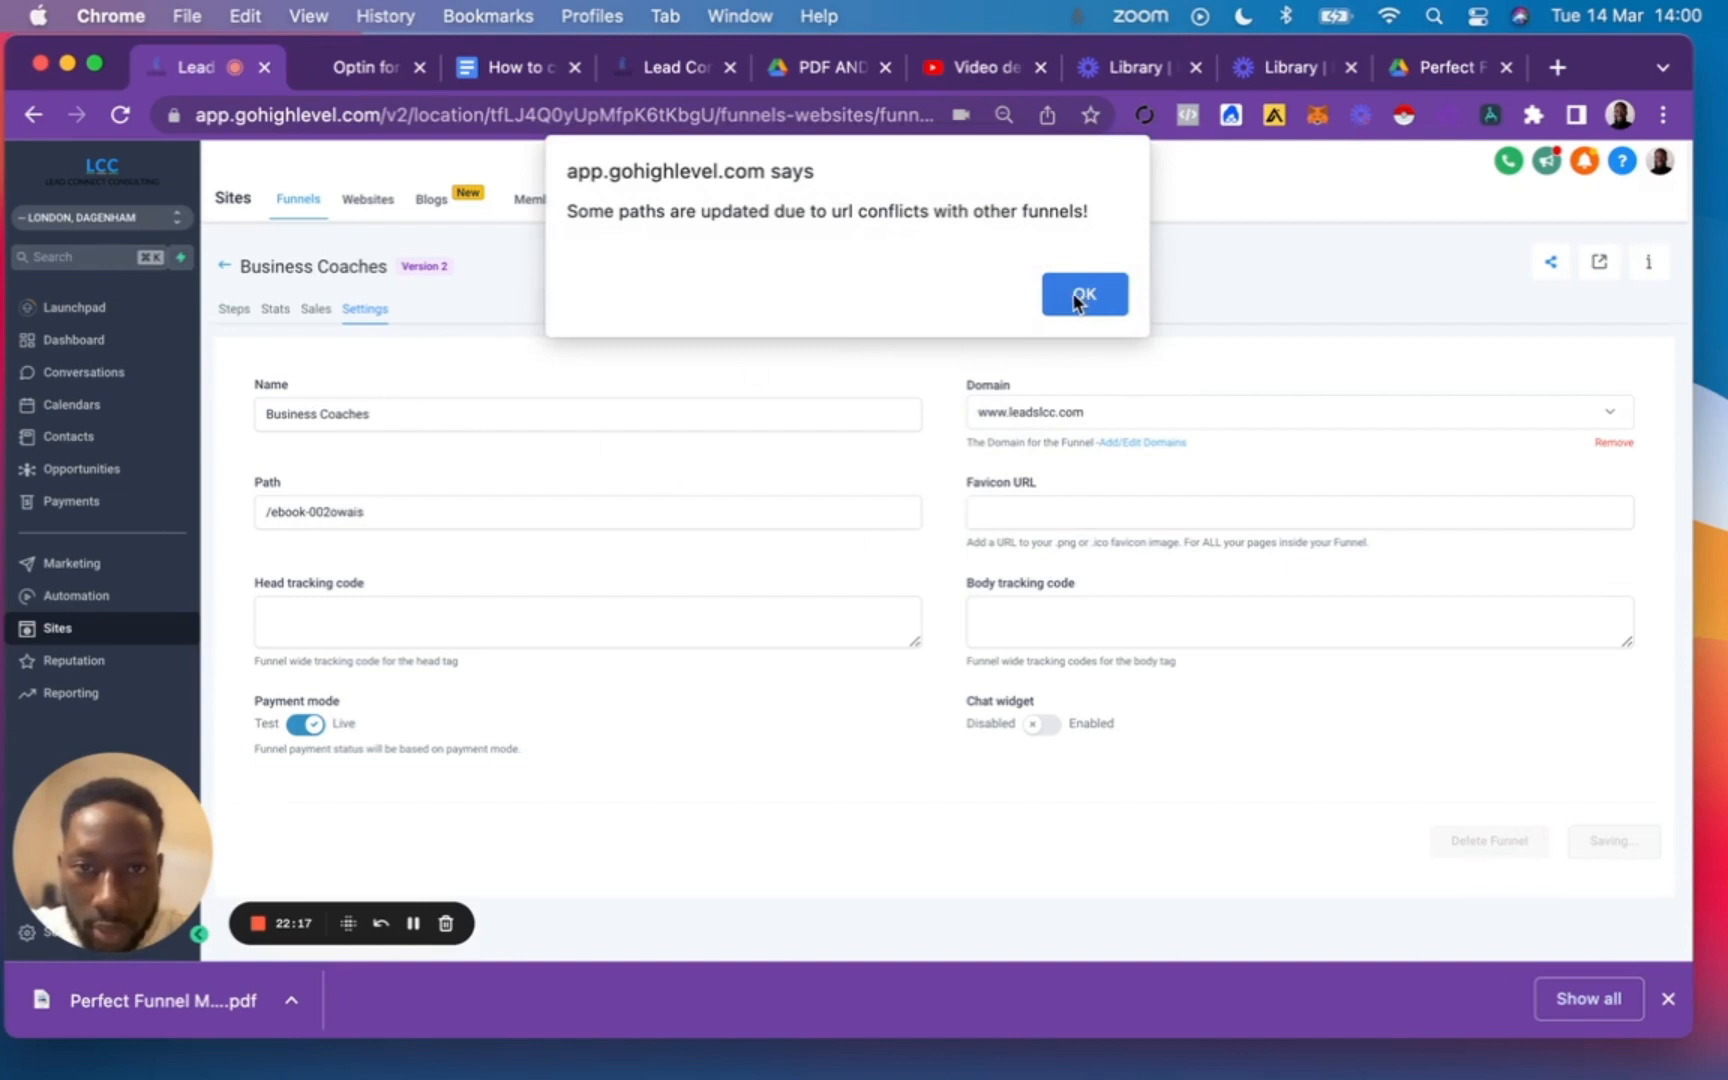
{"action": "left_click", "coordinate": [1110, 297]}
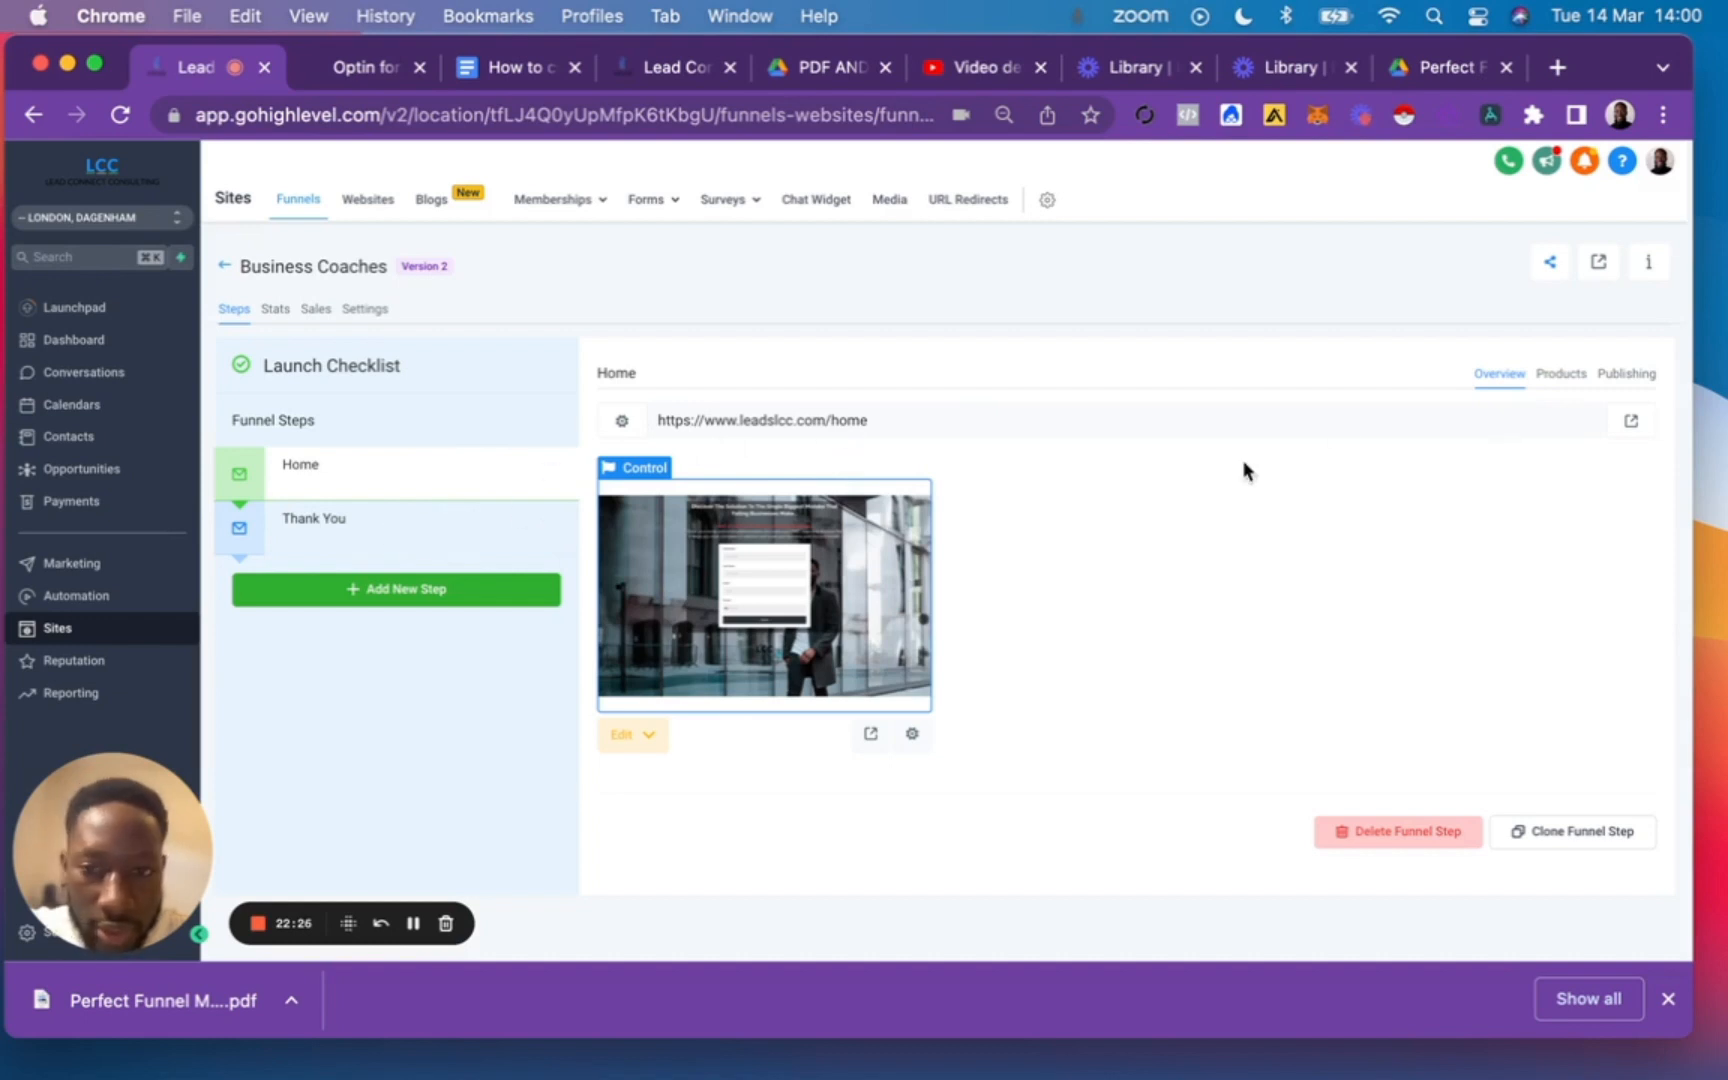
Change the Home step's path to /coach-optin-page and update the step.
{"action": "left_click", "coordinate": [621, 420]}
{"action": "left_click", "coordinate": [941, 533]}
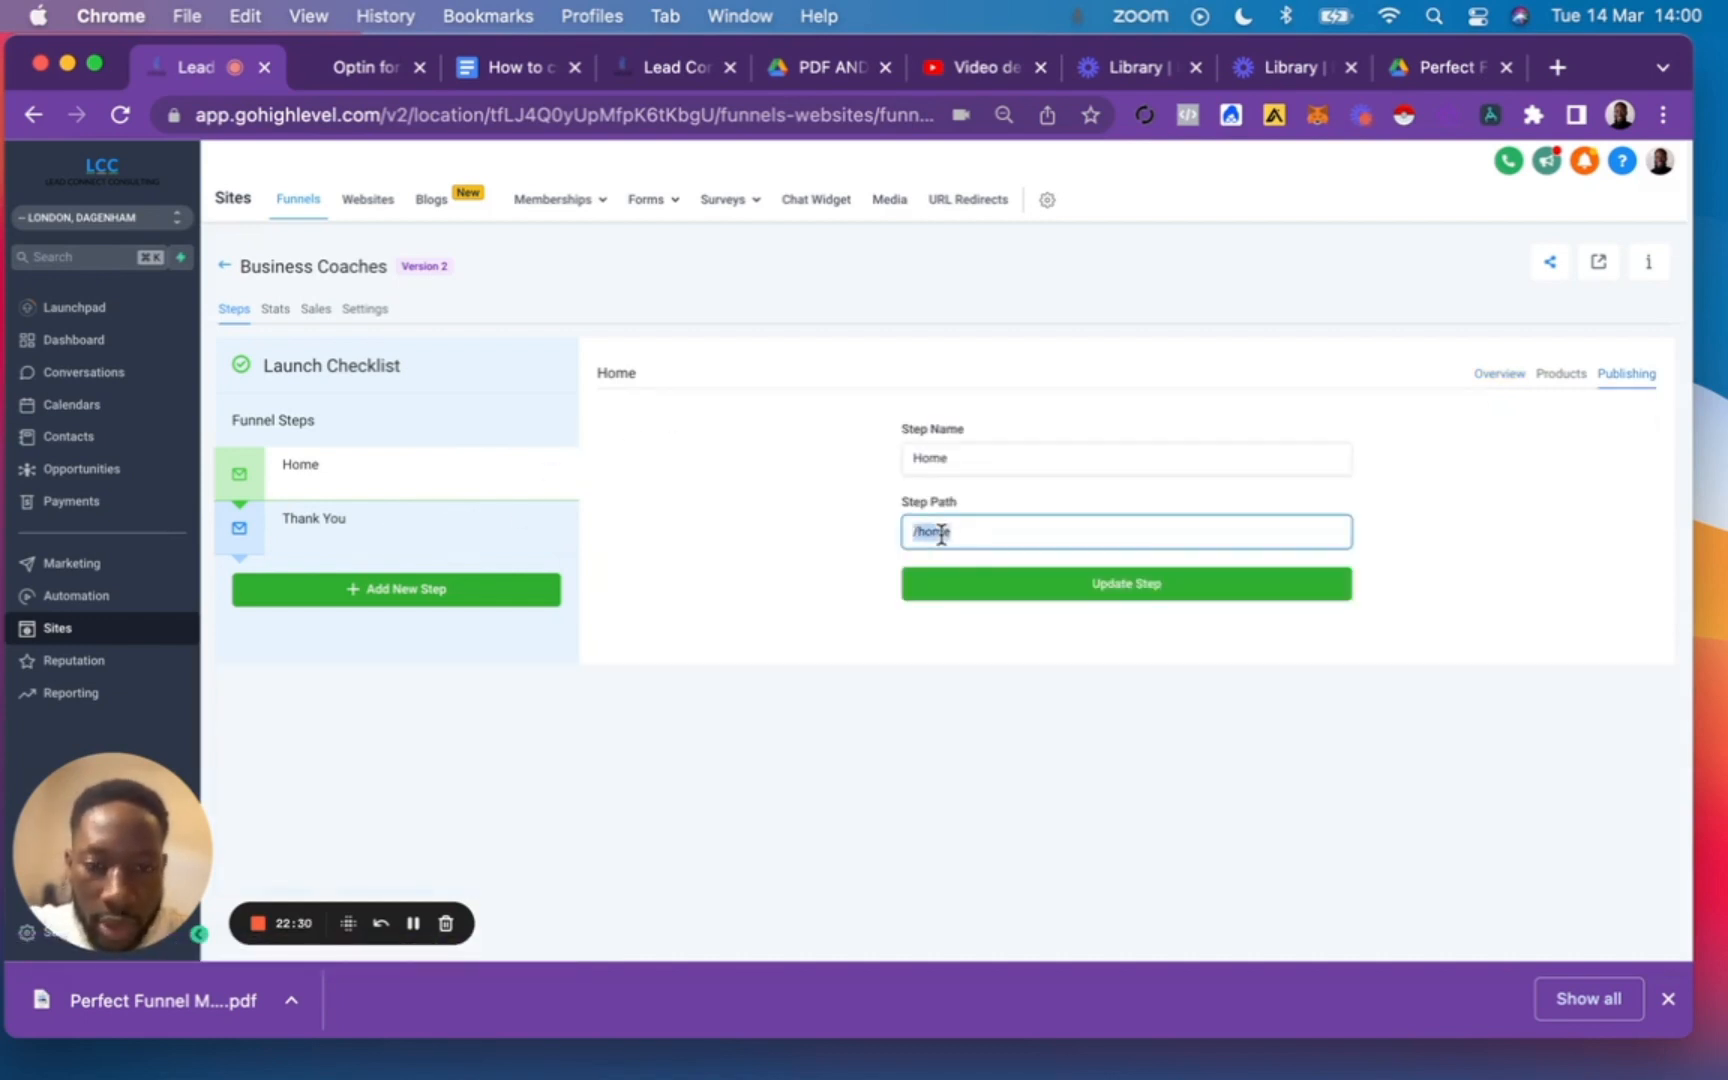
{"action": "left_click", "coordinate": [961, 533]}
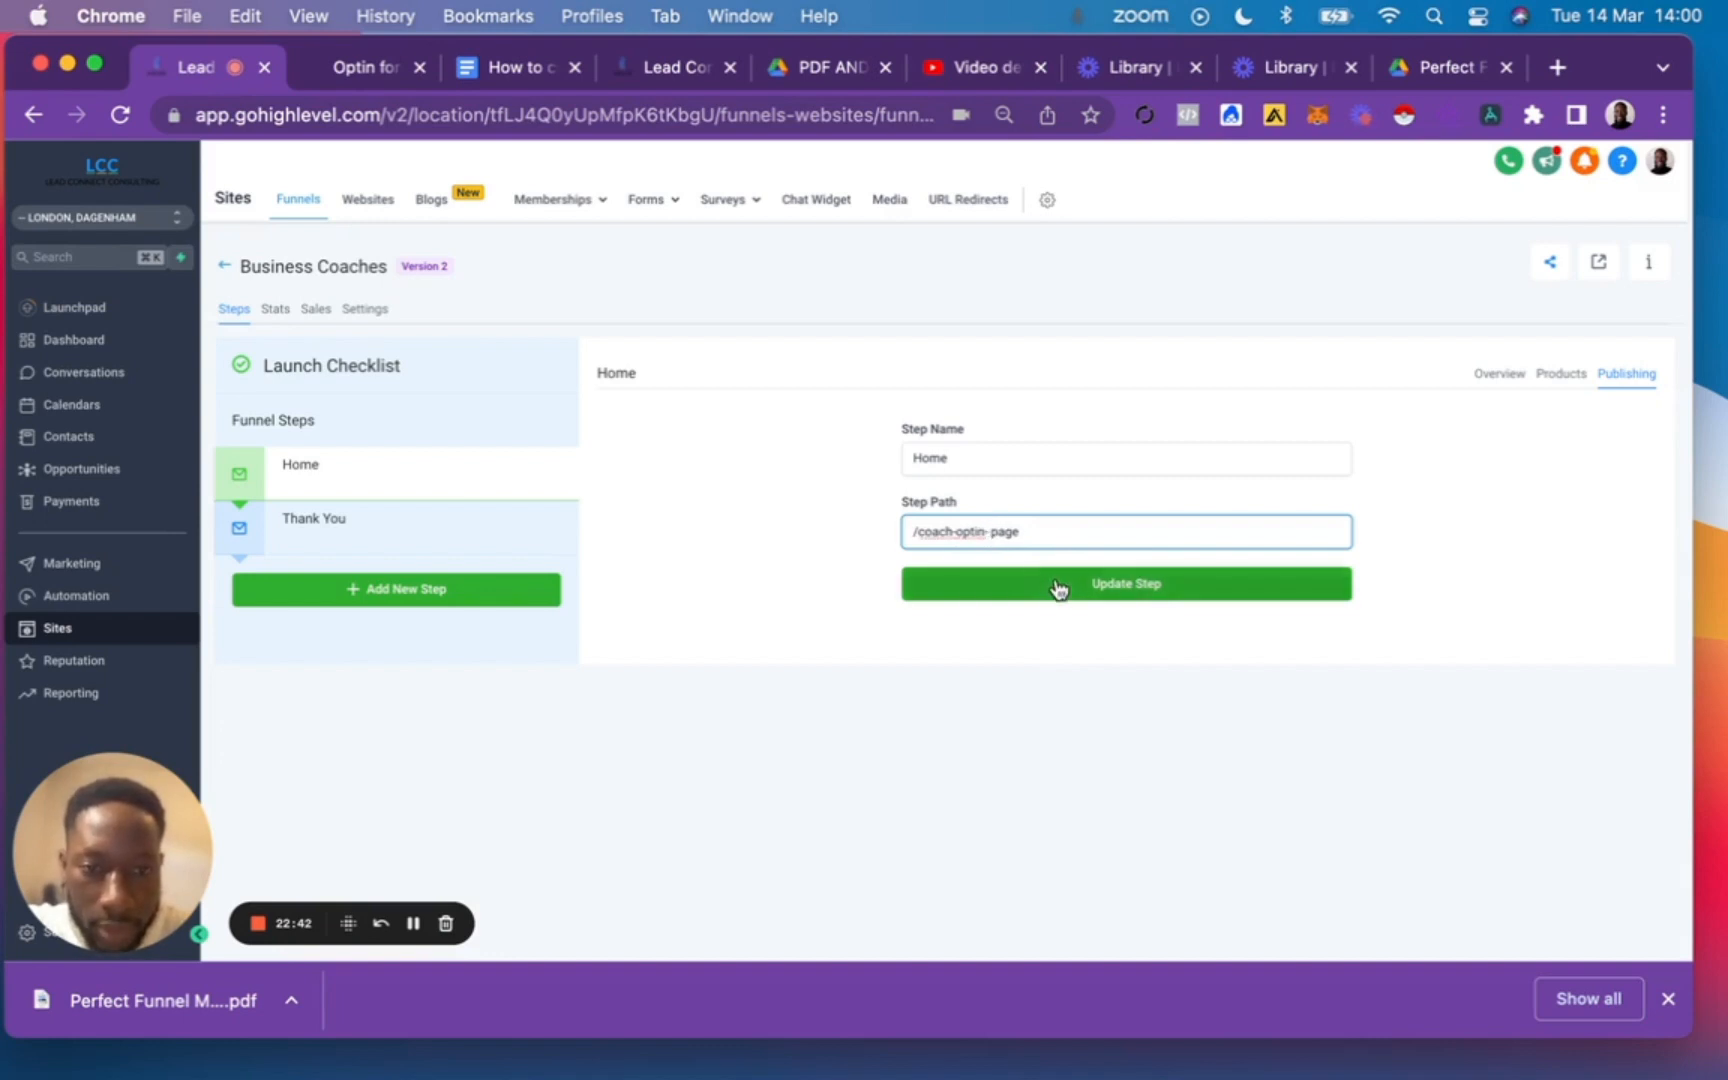
{"action": "left_click", "coordinate": [920, 584]}
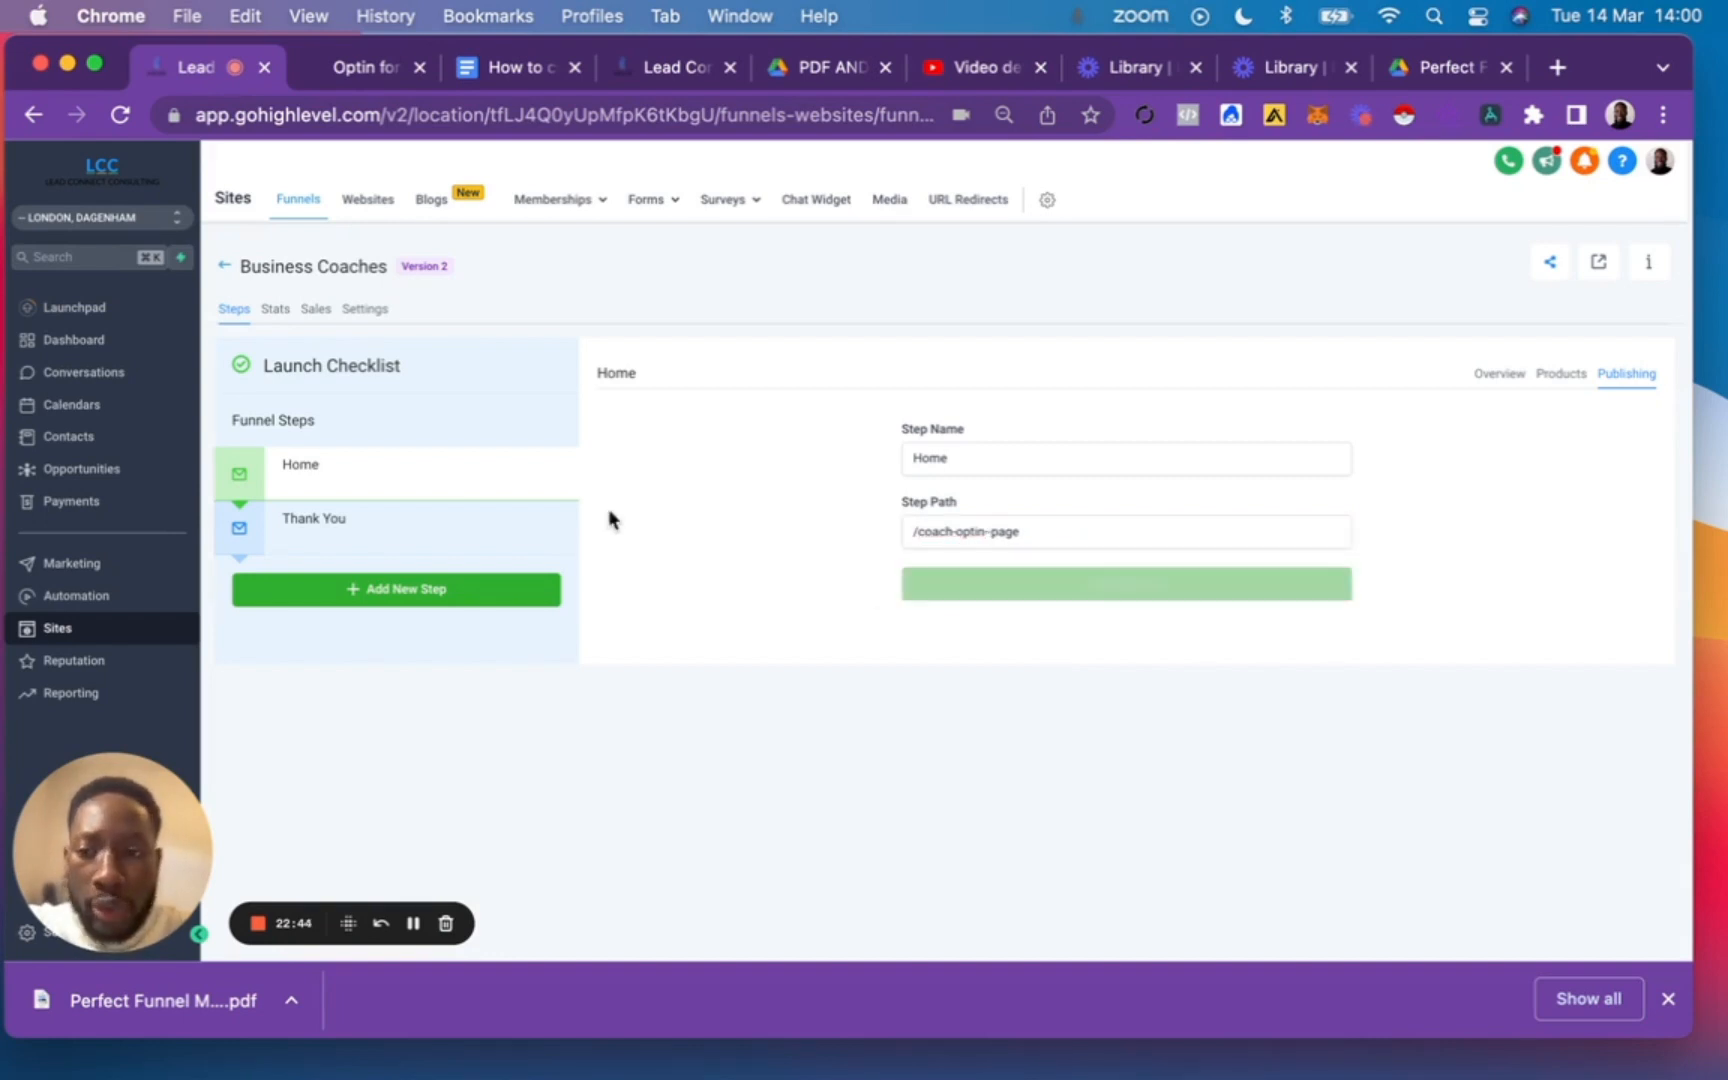
Change the Thank You step's path to /thank-you-business-coaches and update the step.
{"action": "left_click", "coordinate": [382, 530]}
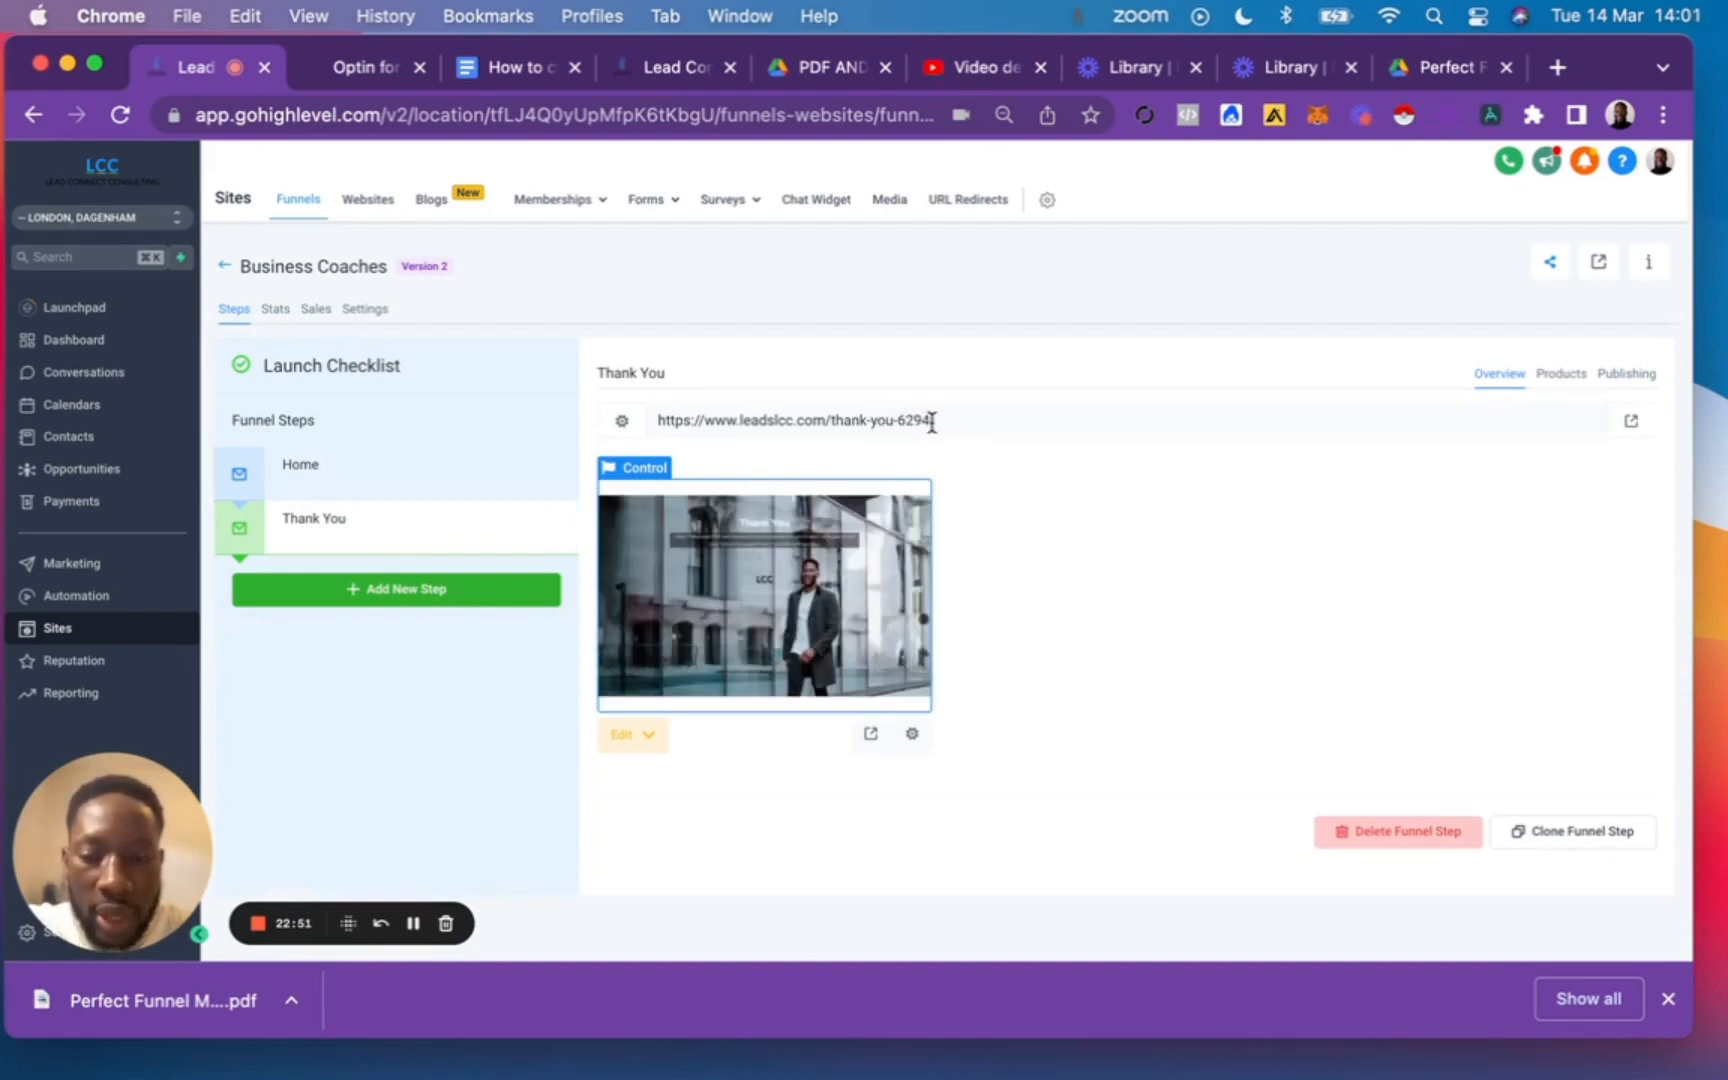
{"action": "left_click", "coordinate": [630, 430]}
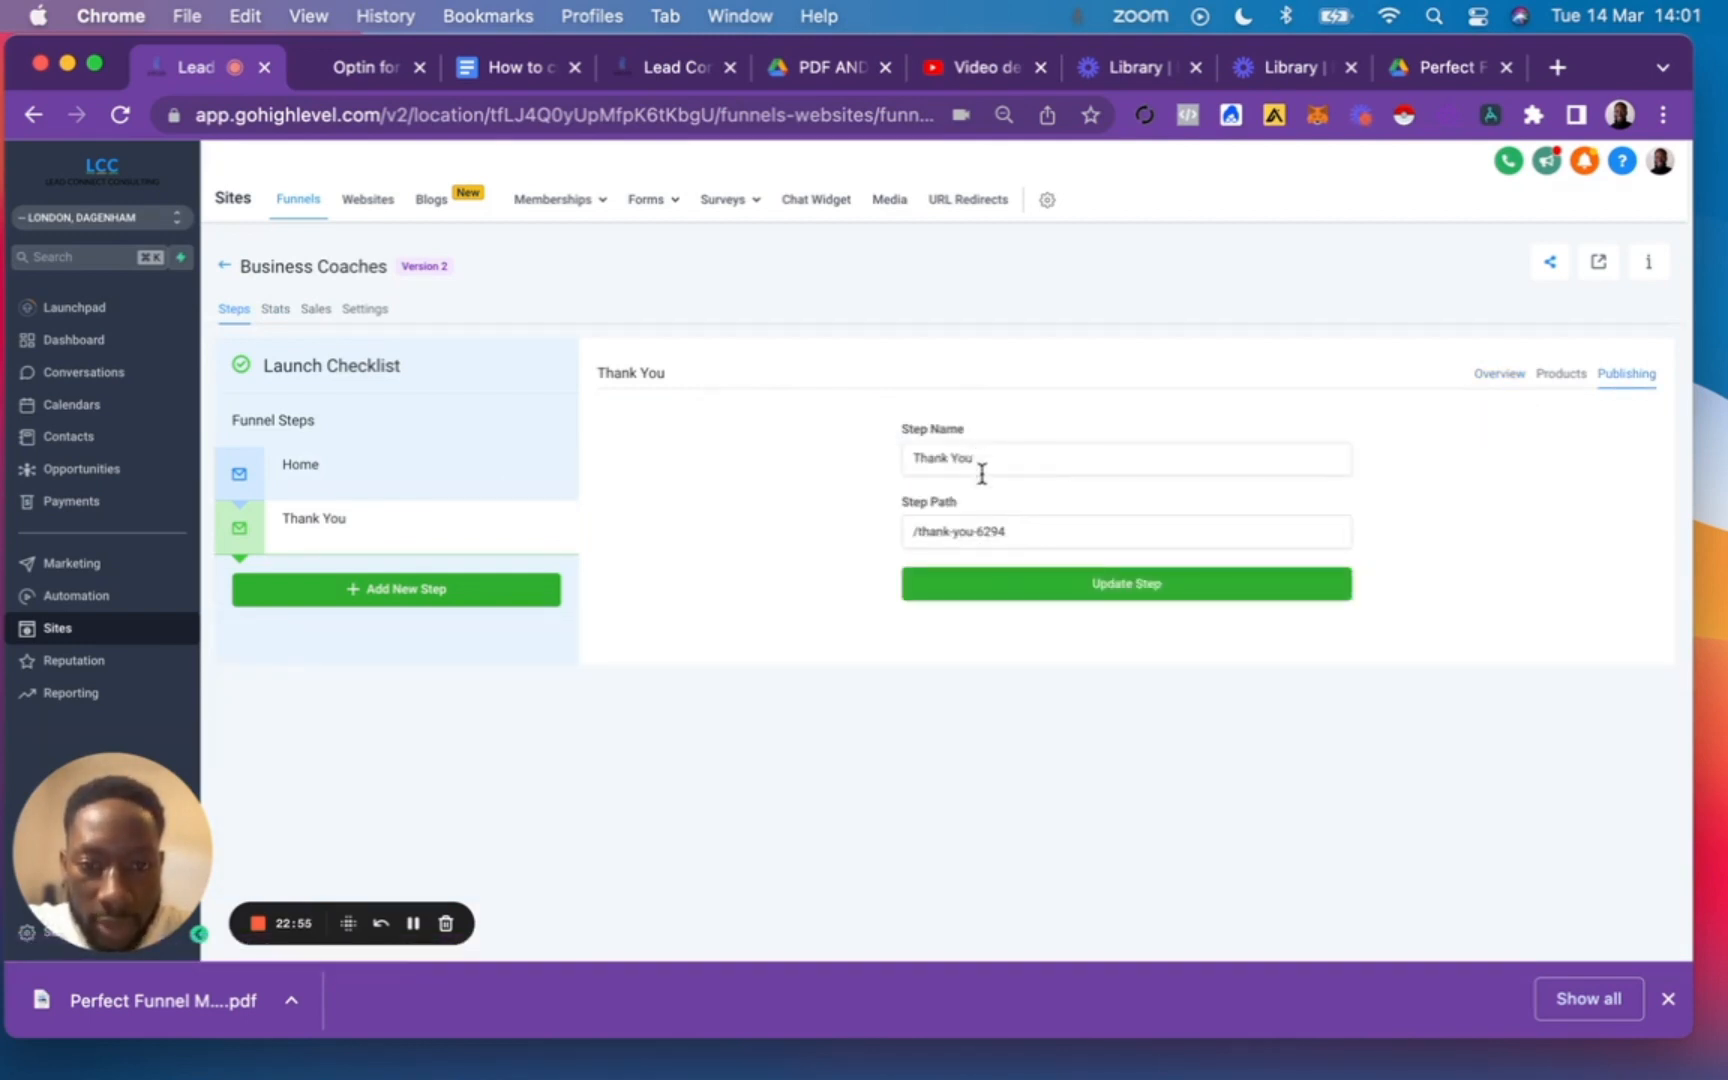
{"action": "left_click", "coordinate": [1014, 530]}
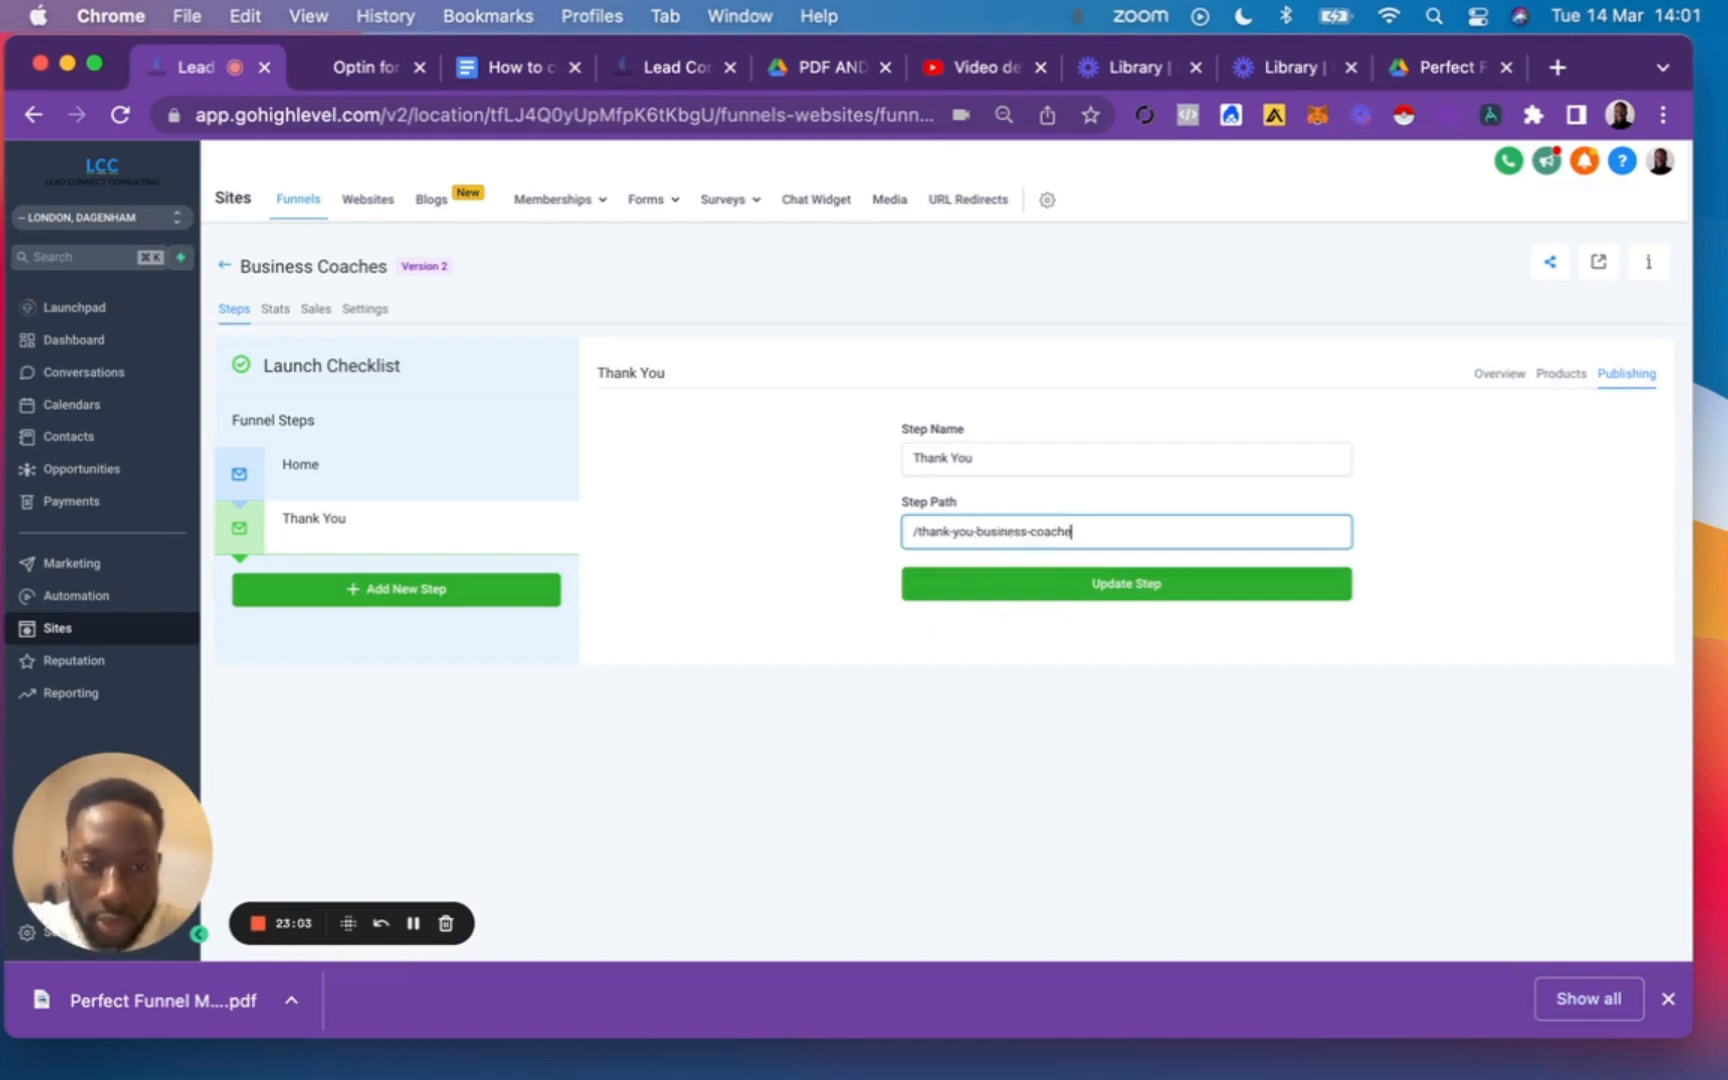
{"action": "left_click", "coordinate": [1139, 598]}
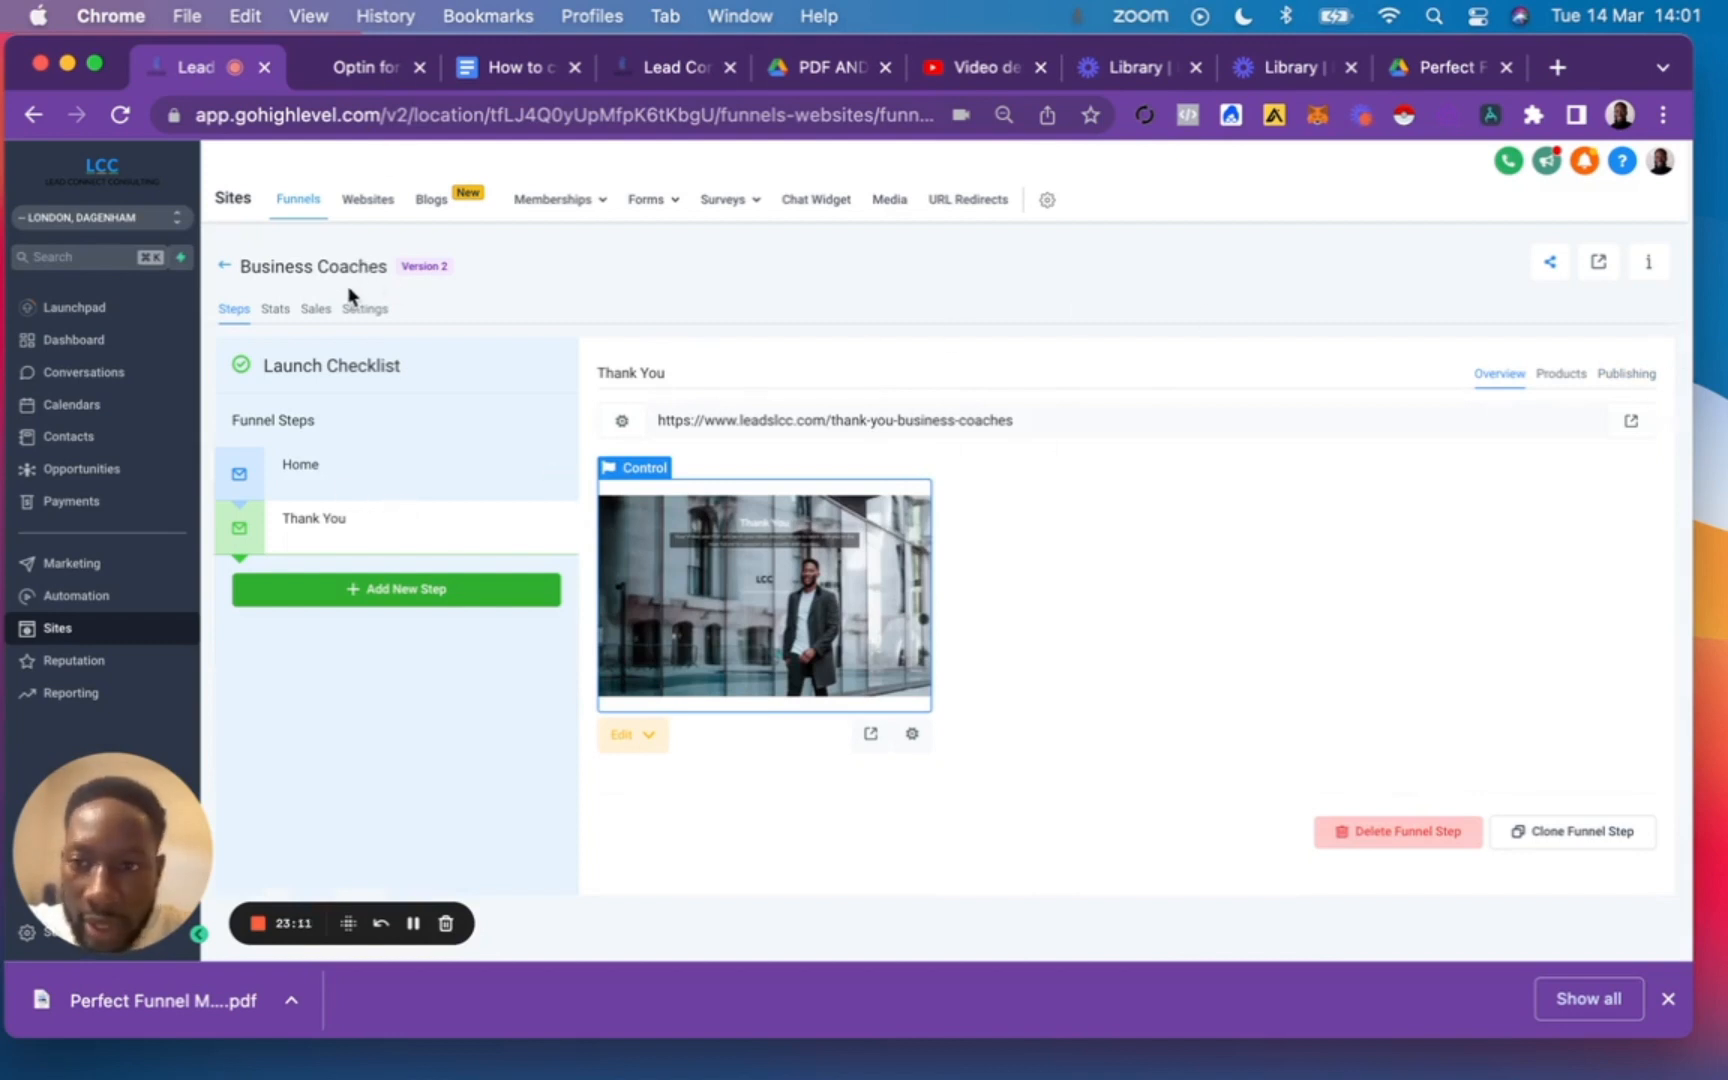
Check the Favicon URL setting of the Business Coaches funnel and open its Home page in the page builder.
{"action": "left_click", "coordinate": [362, 310]}
{"action": "left_click", "coordinate": [1075, 513]}
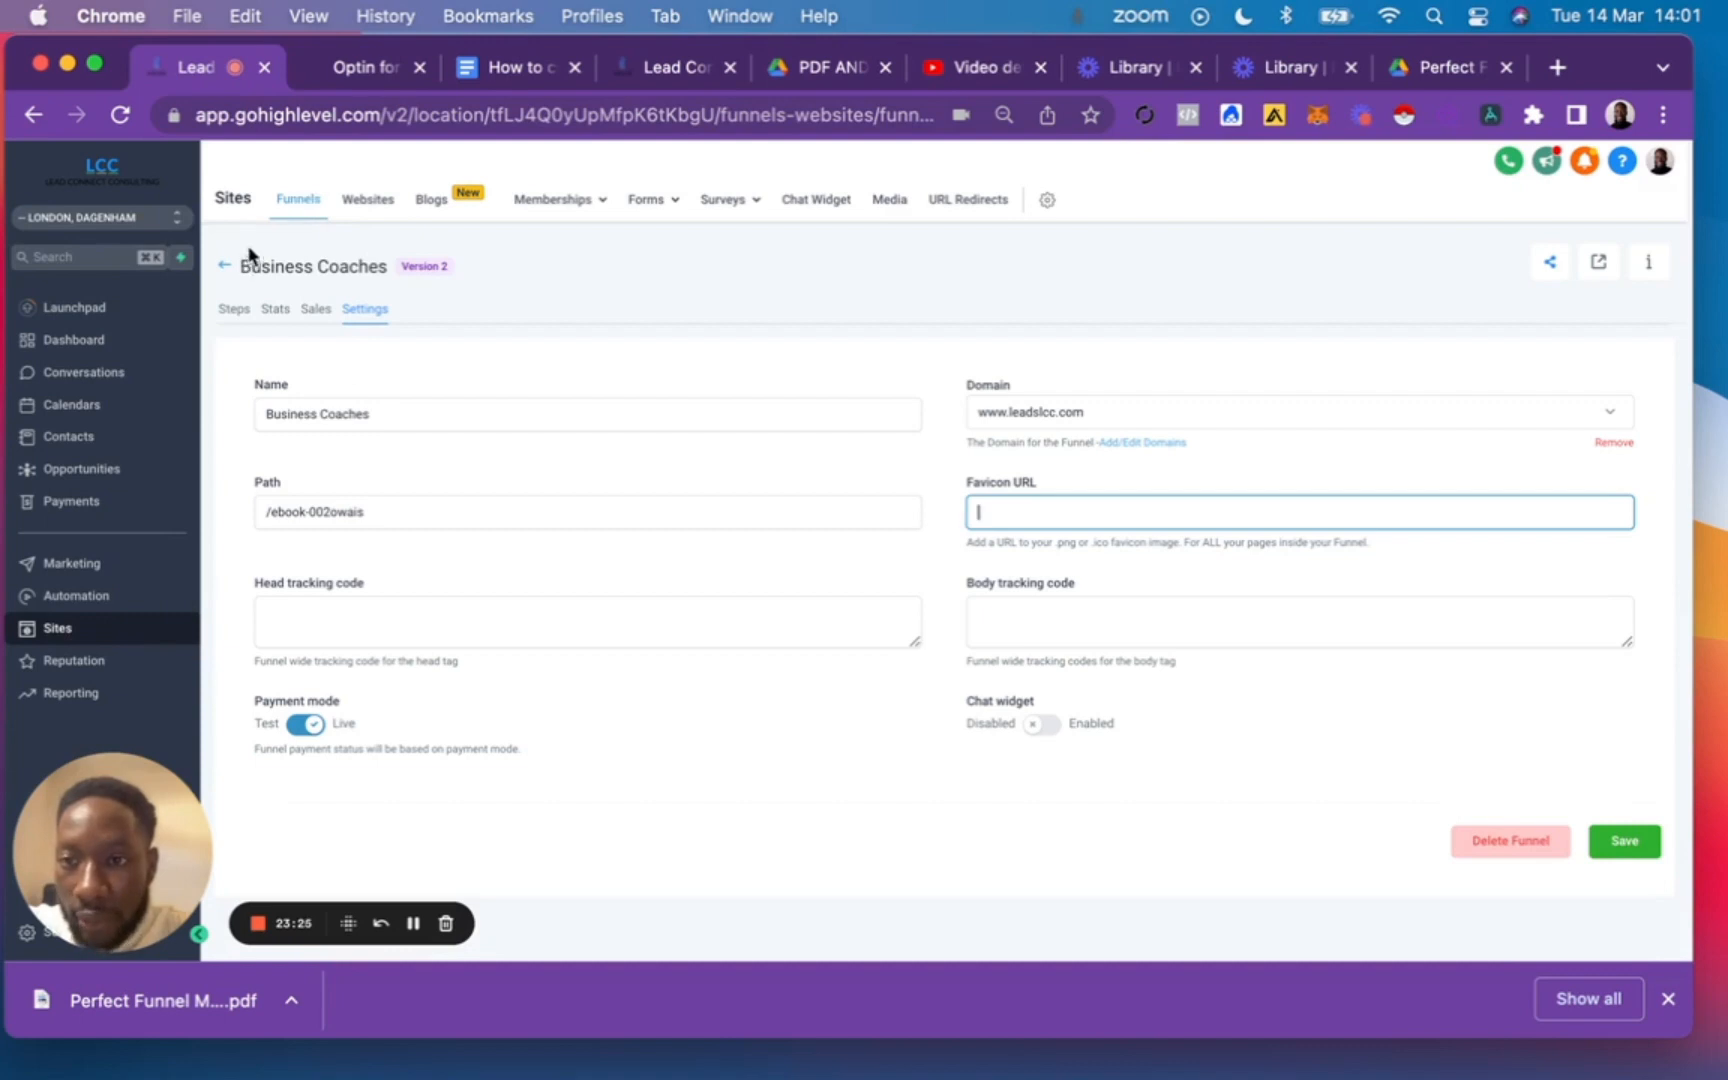
{"action": "left_click", "coordinate": [220, 272]}
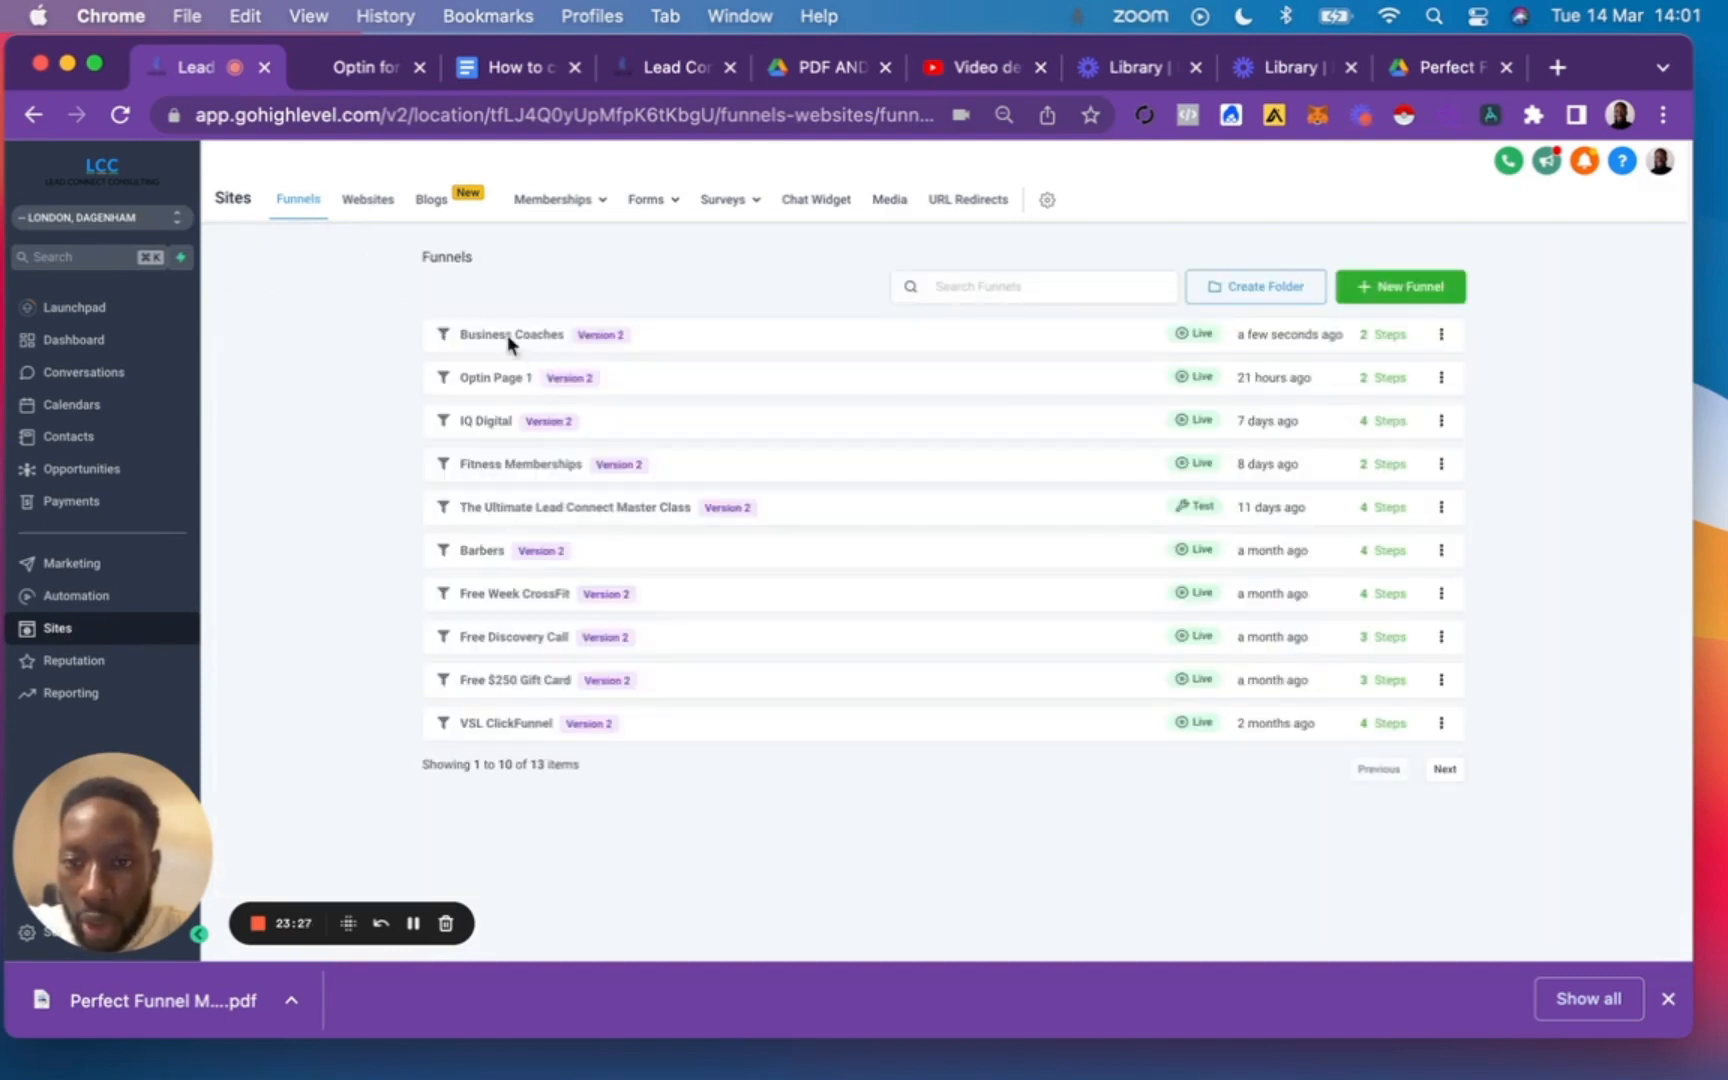
{"action": "left_click", "coordinate": [507, 340]}
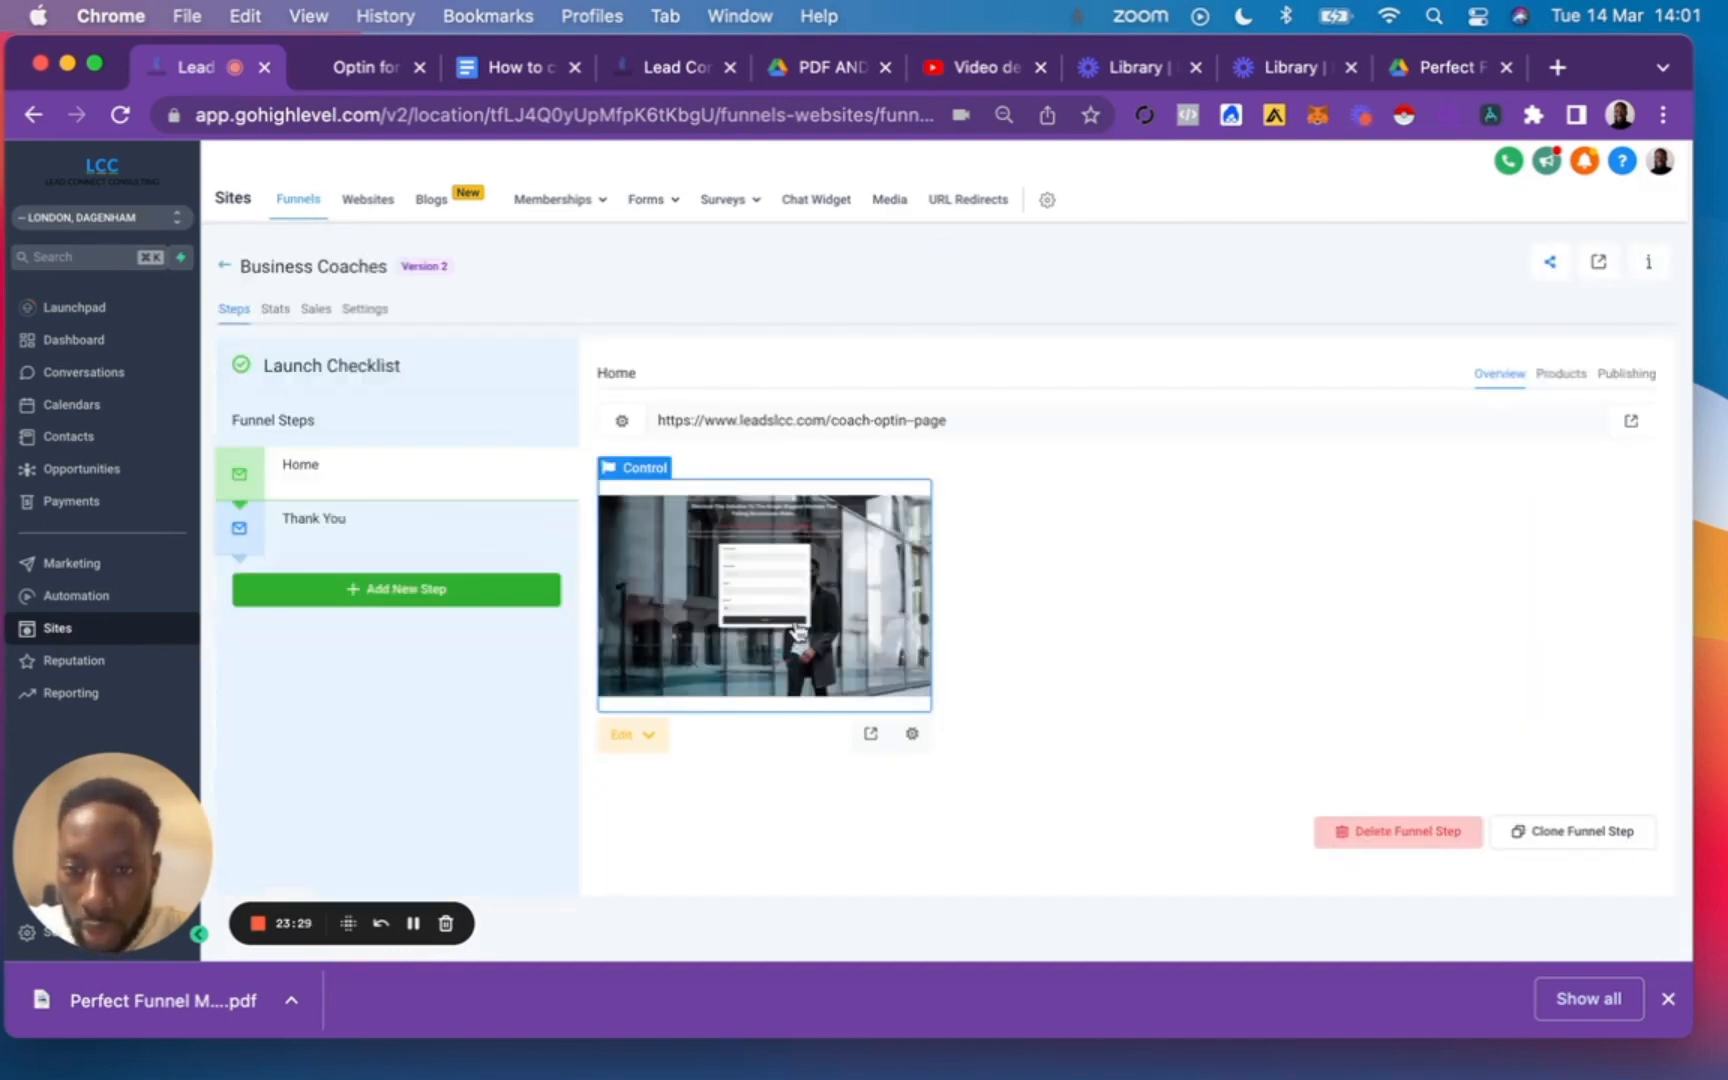
{"action": "left_click", "coordinate": [866, 640]}
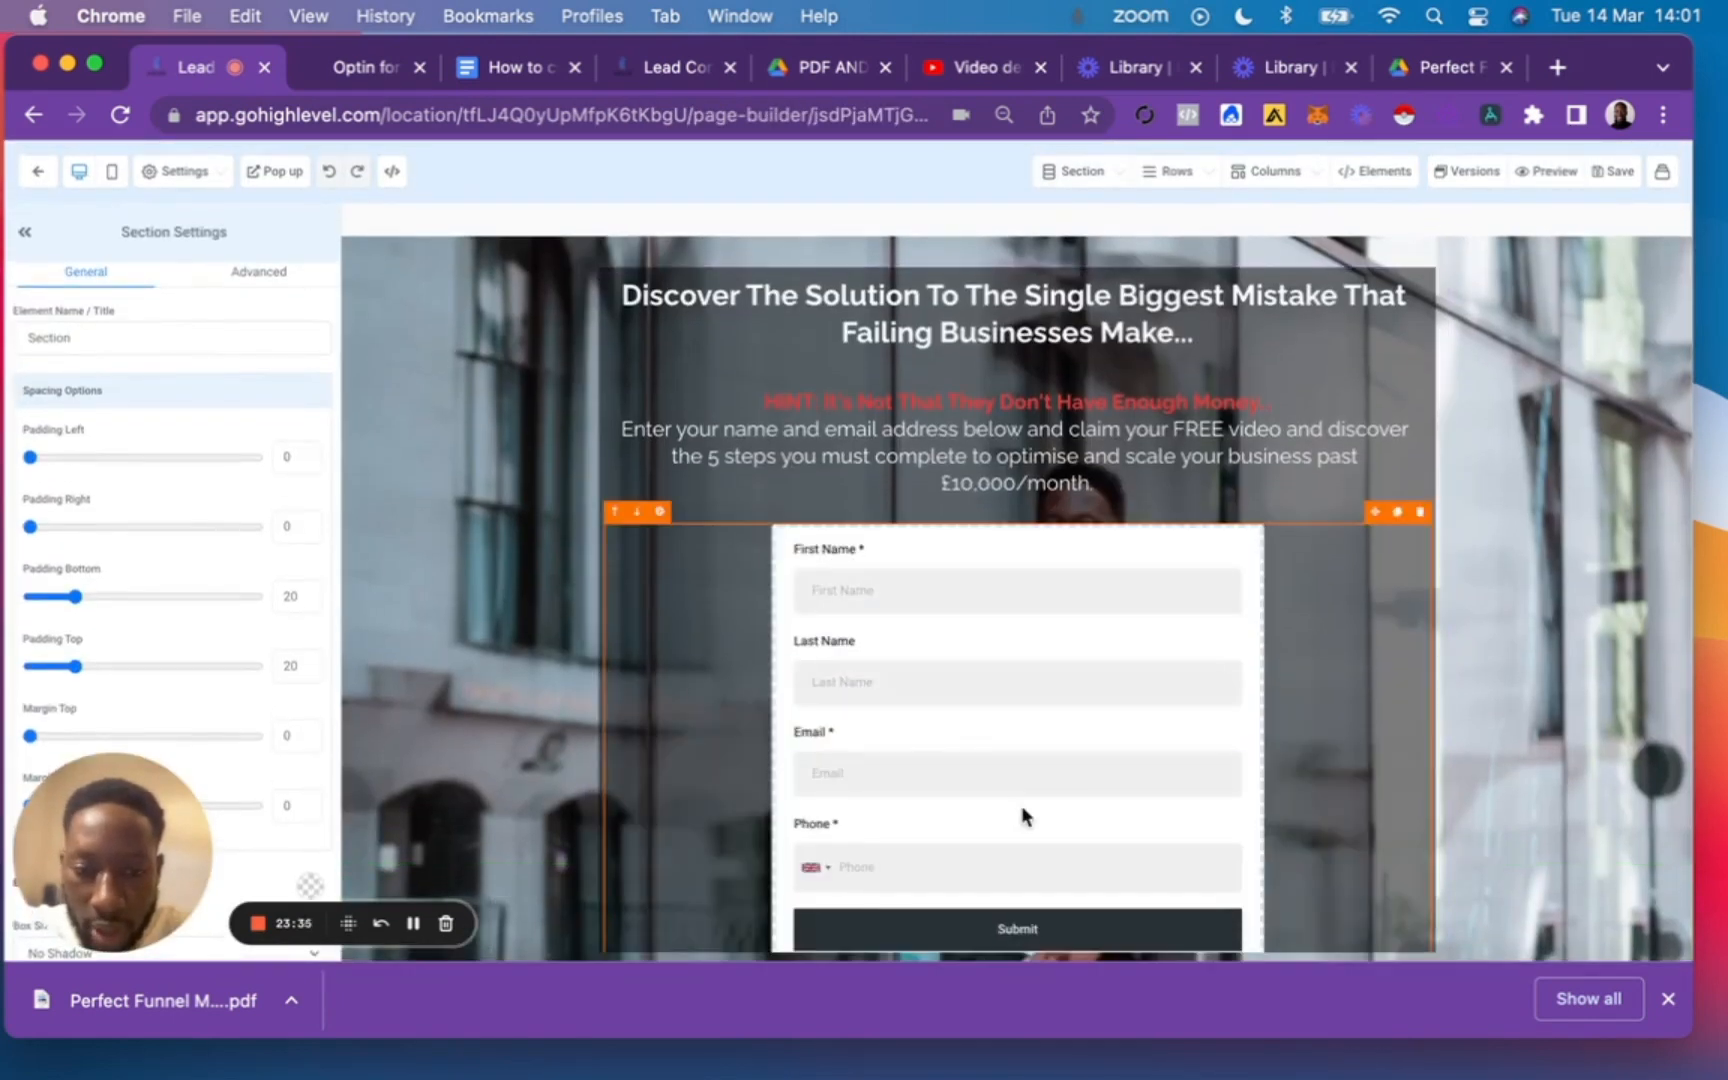
Copy the image URL of the LCC logo below the form and leave the page builder.
{"action": "scroll", "coordinate": [1021, 805], "scroll_direction": "down", "scroll_amount": 4}
{"action": "left_click", "coordinate": [1022, 700]}
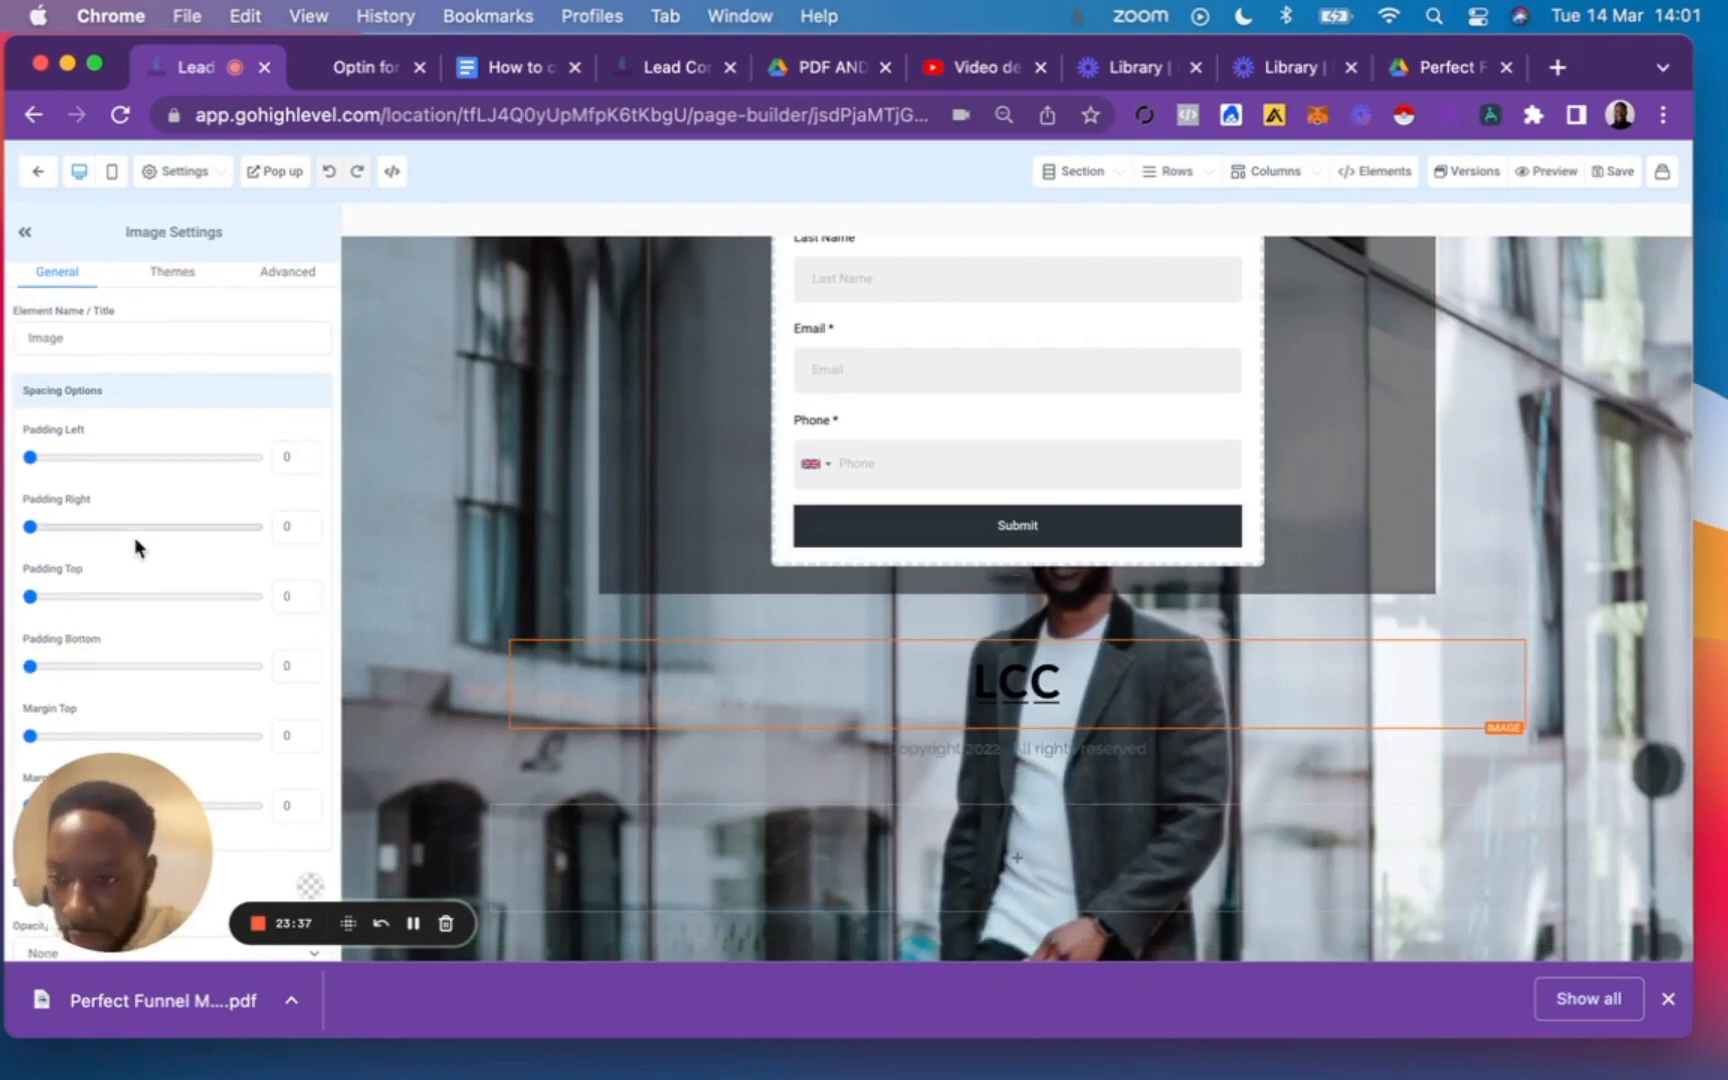
{"action": "scroll", "coordinate": [134, 537], "scroll_direction": "down", "scroll_amount": 5}
{"action": "scroll", "coordinate": [134, 537], "scroll_direction": "down", "scroll_amount": 3}
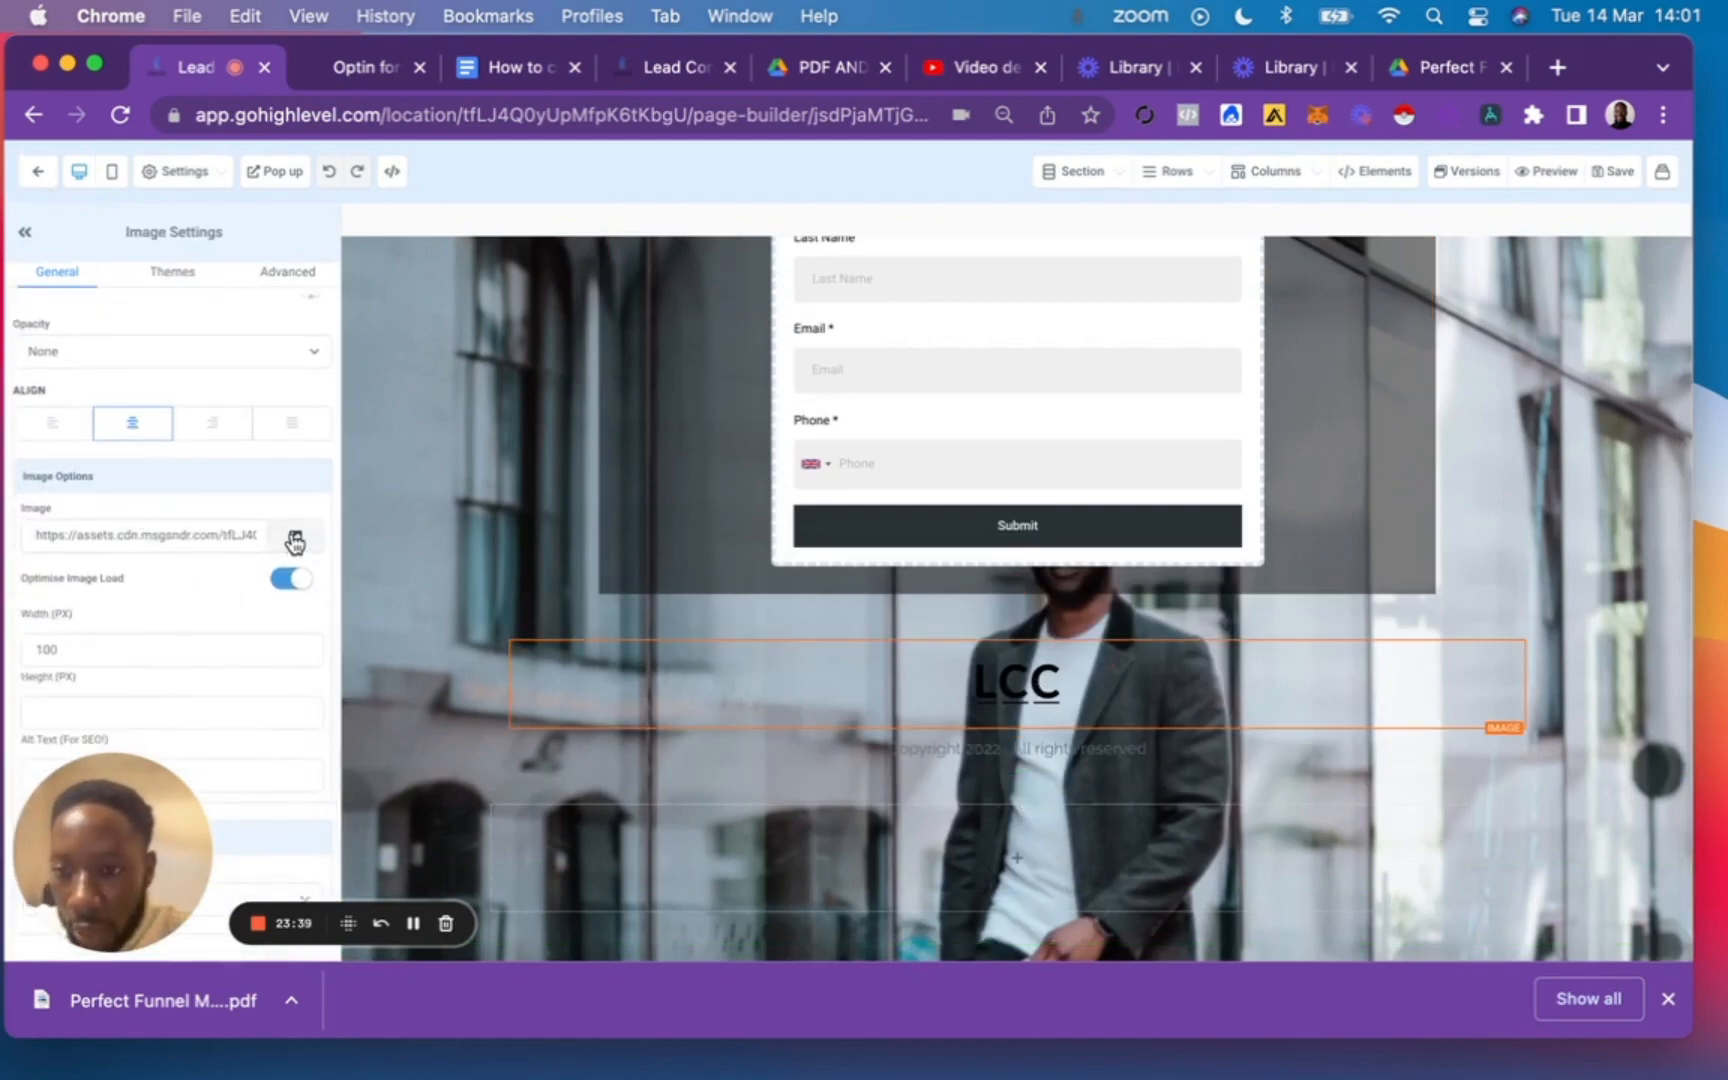
{"action": "left_click", "coordinate": [297, 537]}
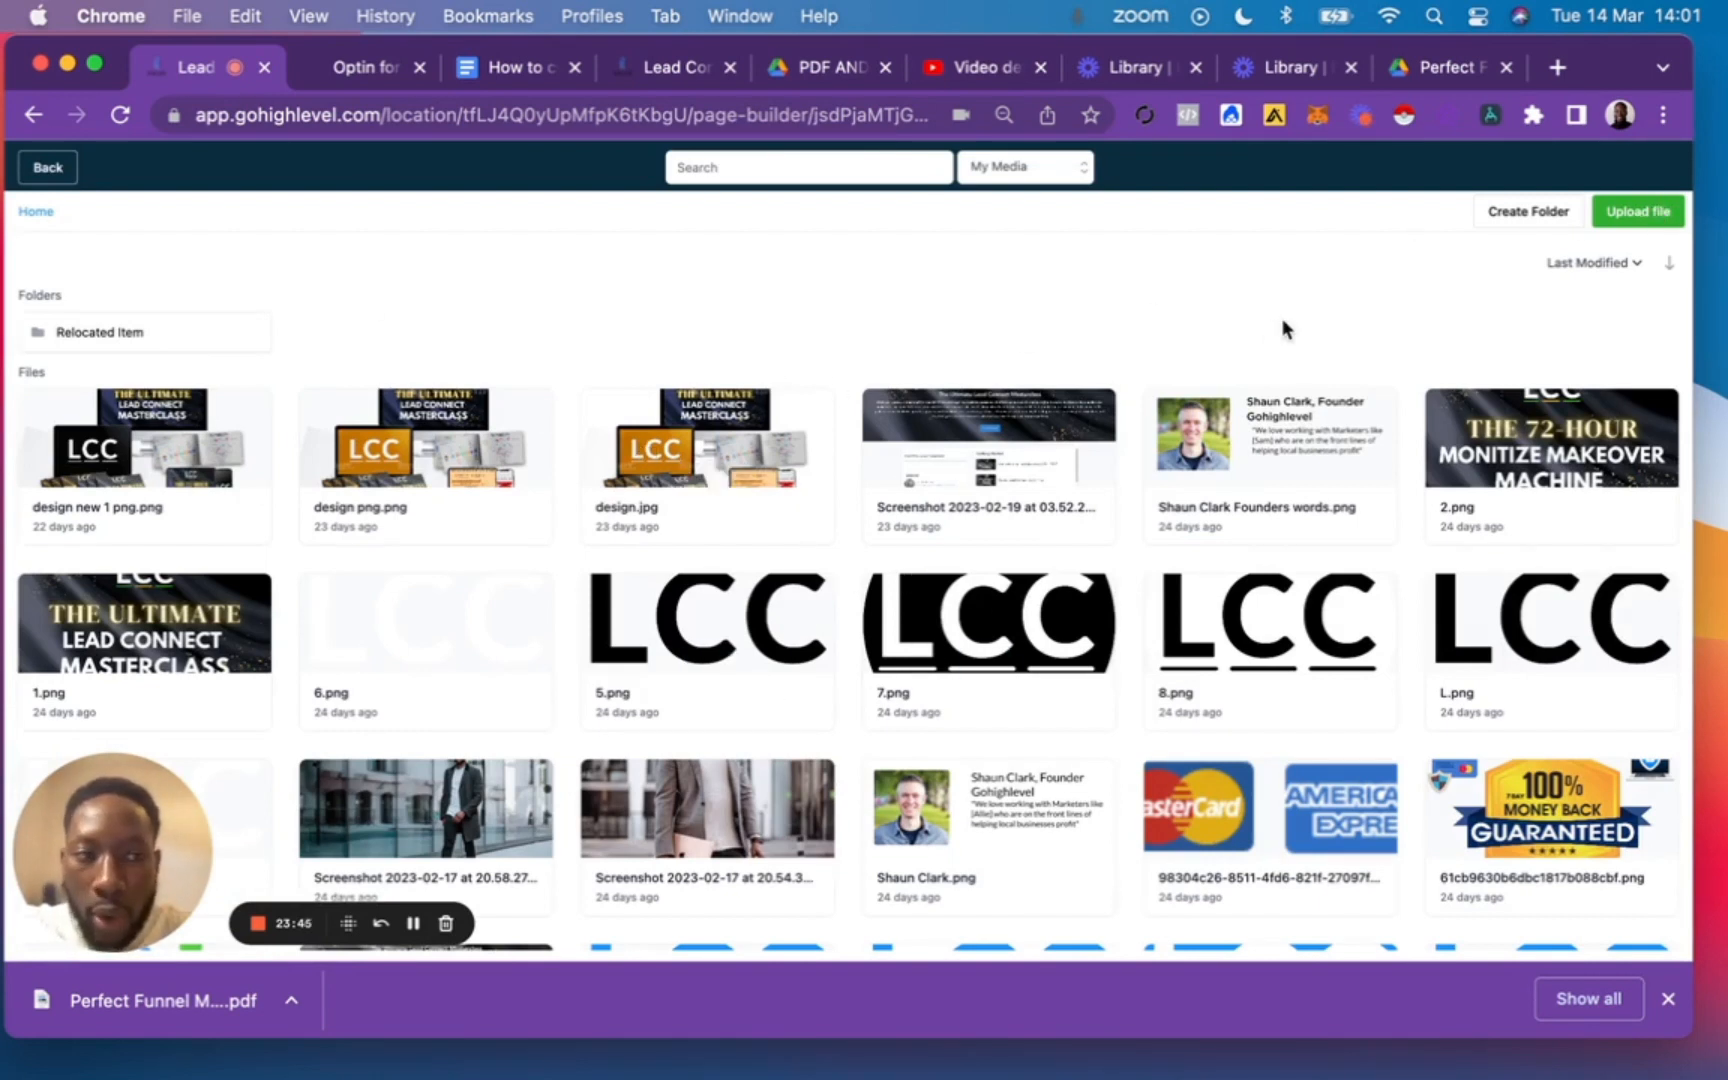
{"action": "left_click", "coordinate": [40, 170]}
{"action": "triple_click", "coordinate": [119, 535]}
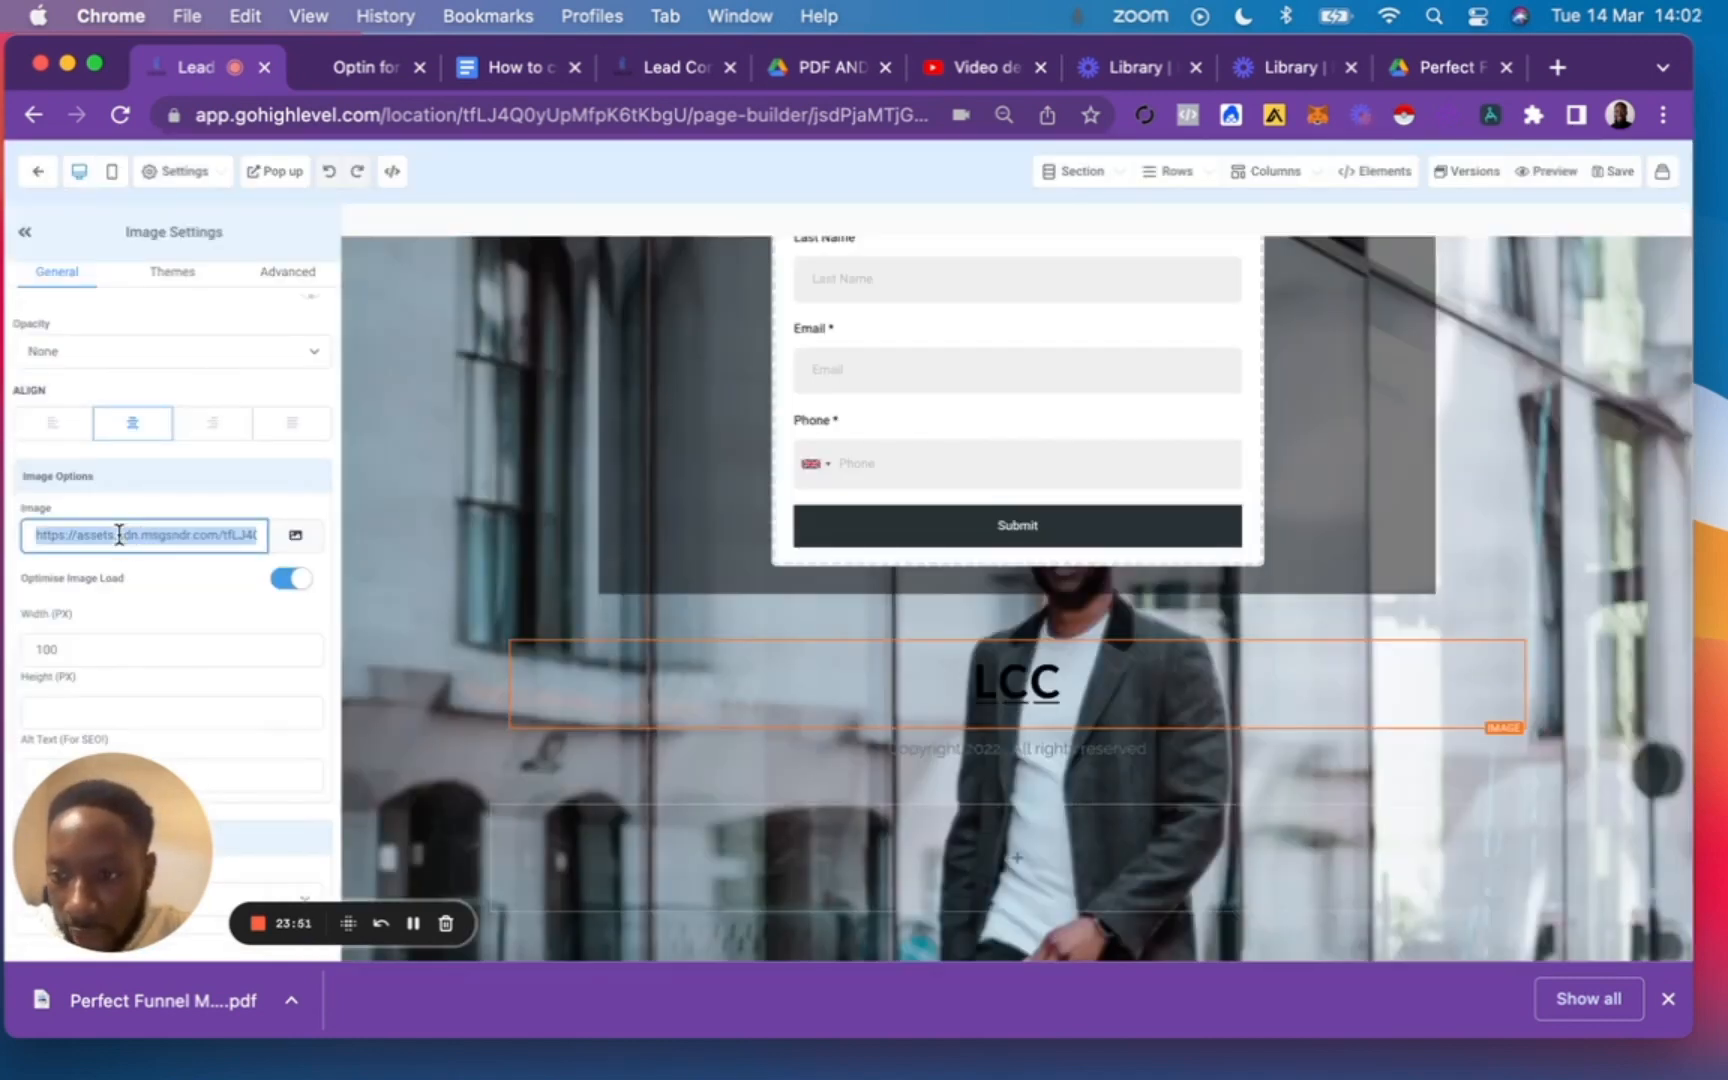
{"action": "key", "text": "super+c"}
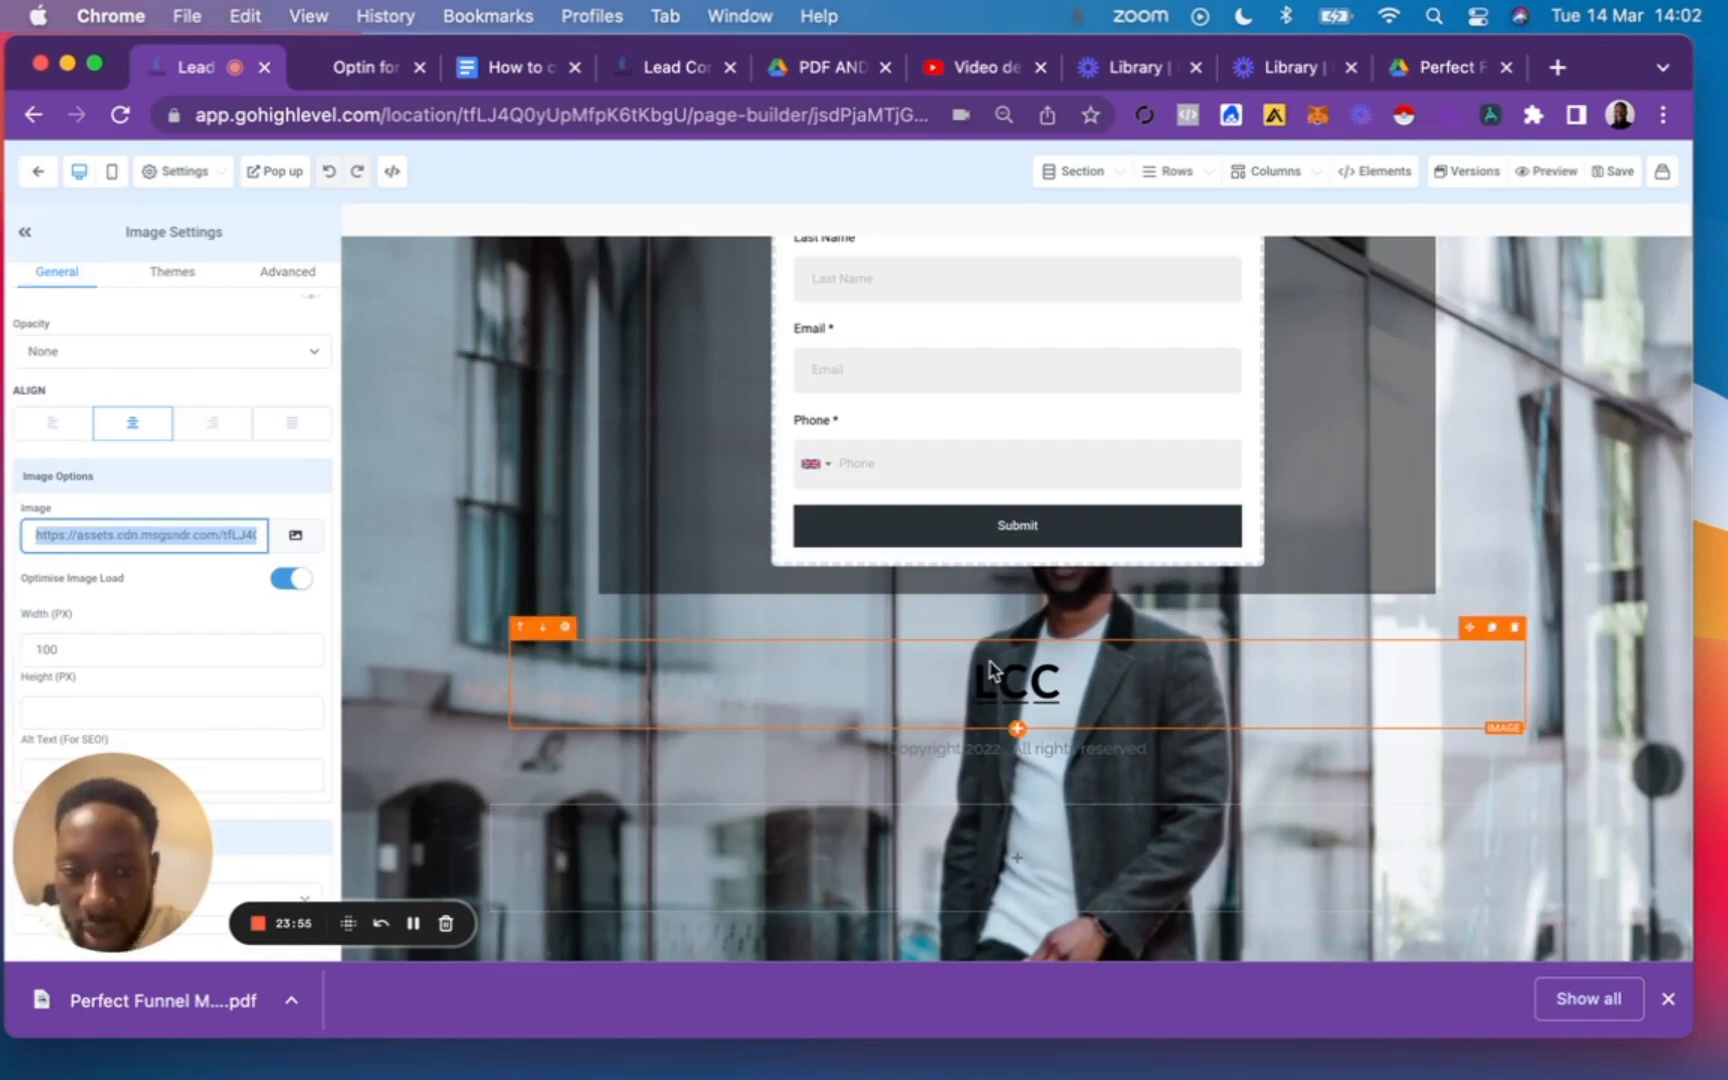
{"action": "left_click", "coordinate": [38, 171]}
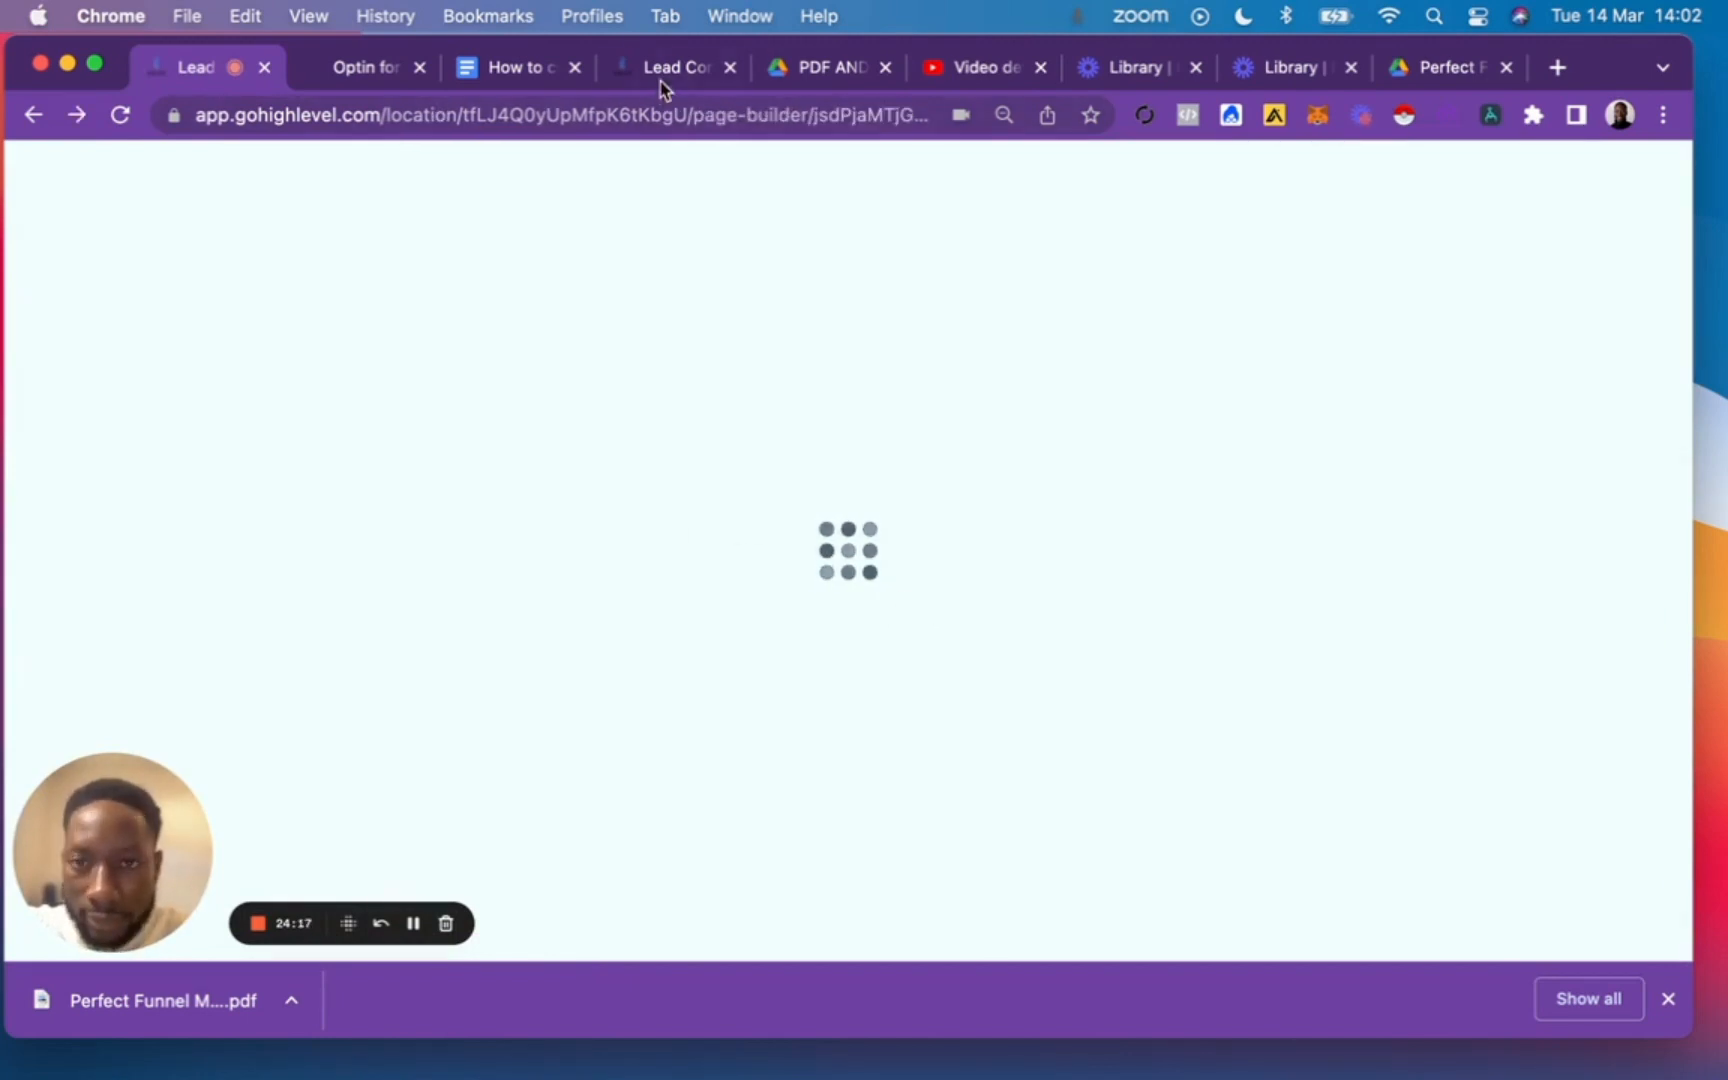
Set the Business Coaches funnel's Favicon URL to the copied LCC logo image URL, save the settings, and preview the Home page.
{"action": "left_click", "coordinate": [658, 72]}
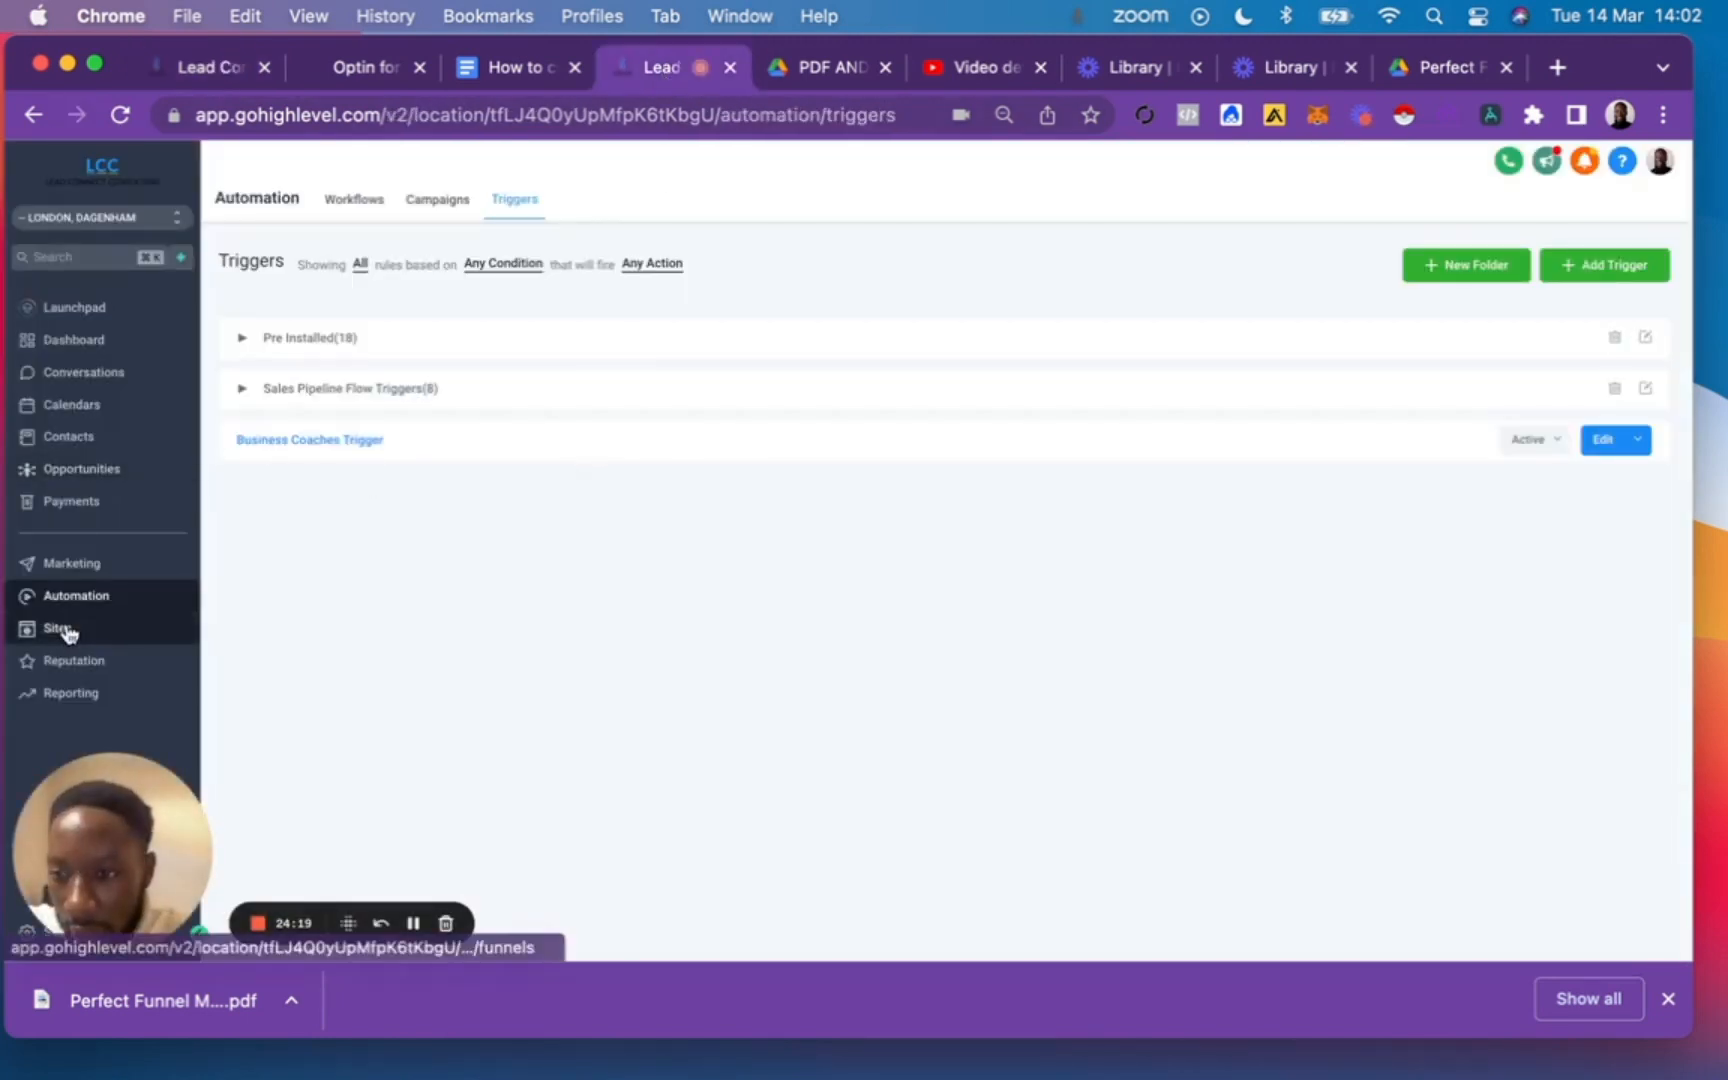
{"action": "left_click", "coordinate": [128, 628]}
{"action": "left_click", "coordinate": [545, 336]}
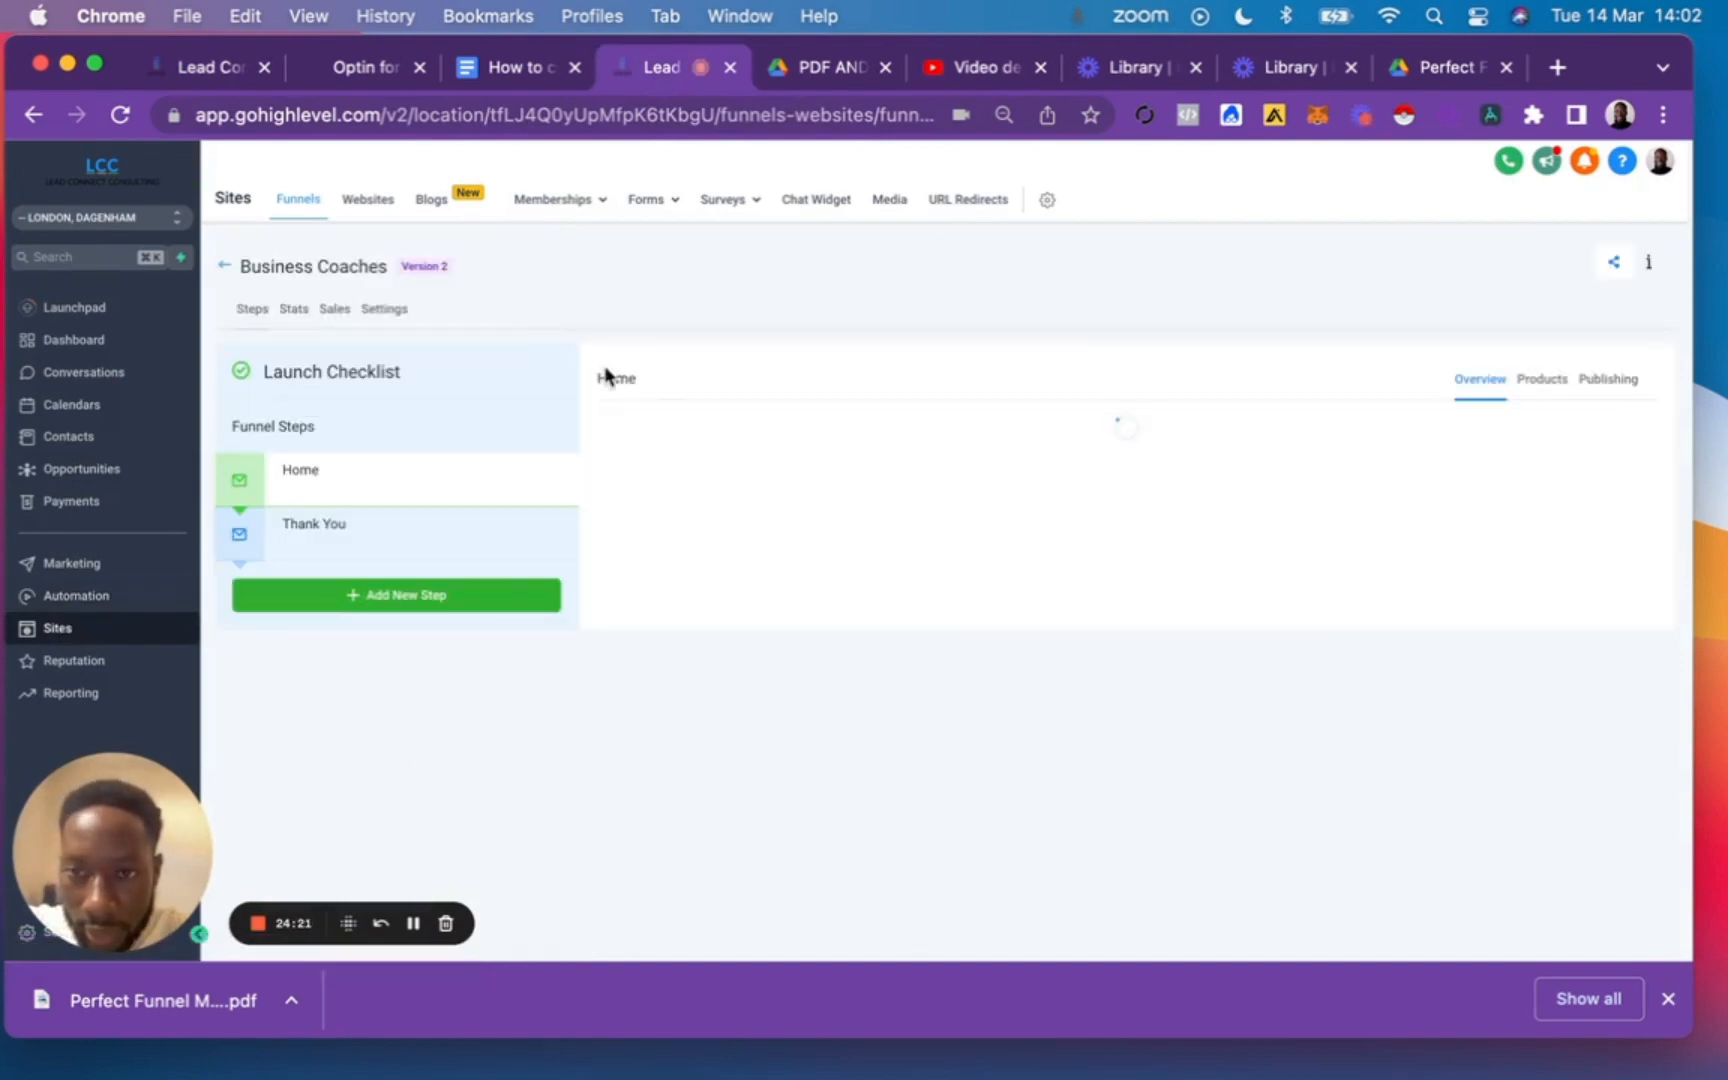
{"action": "left_click", "coordinate": [399, 311]}
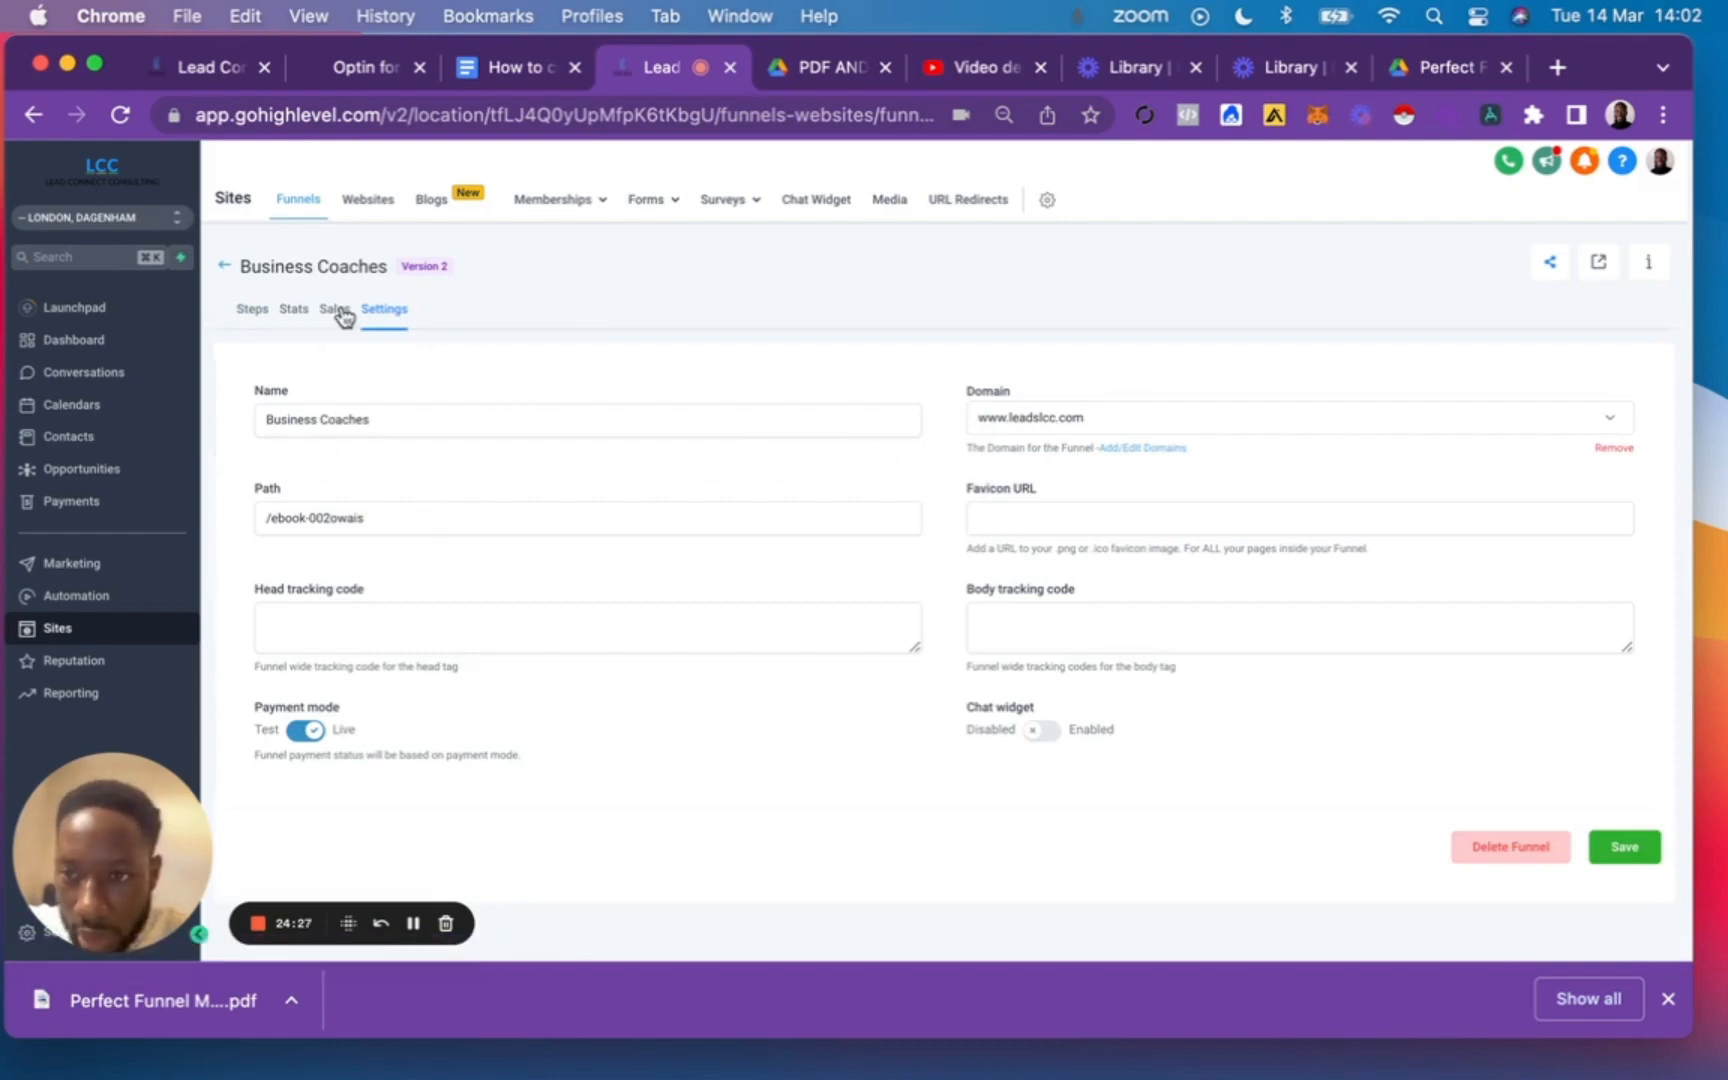
{"action": "left_click", "coordinate": [1080, 513]}
{"action": "key", "text": "super+v"}
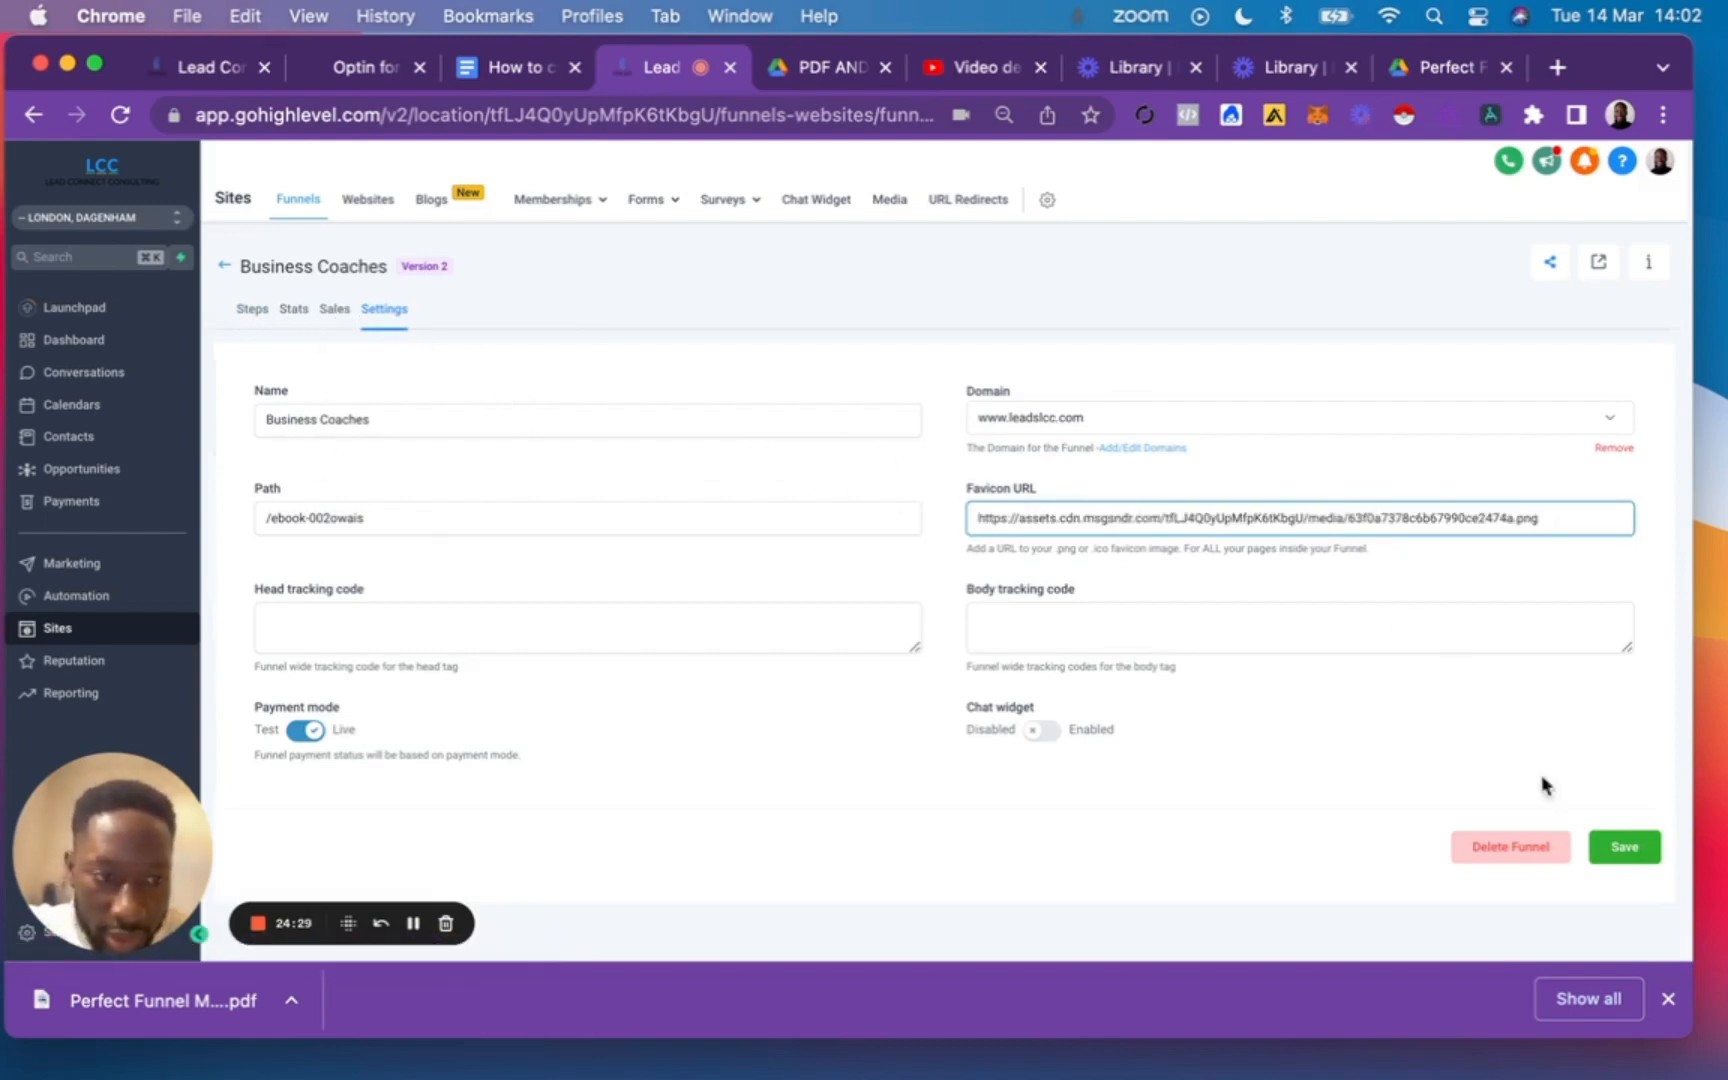
{"action": "left_click", "coordinate": [1625, 847]}
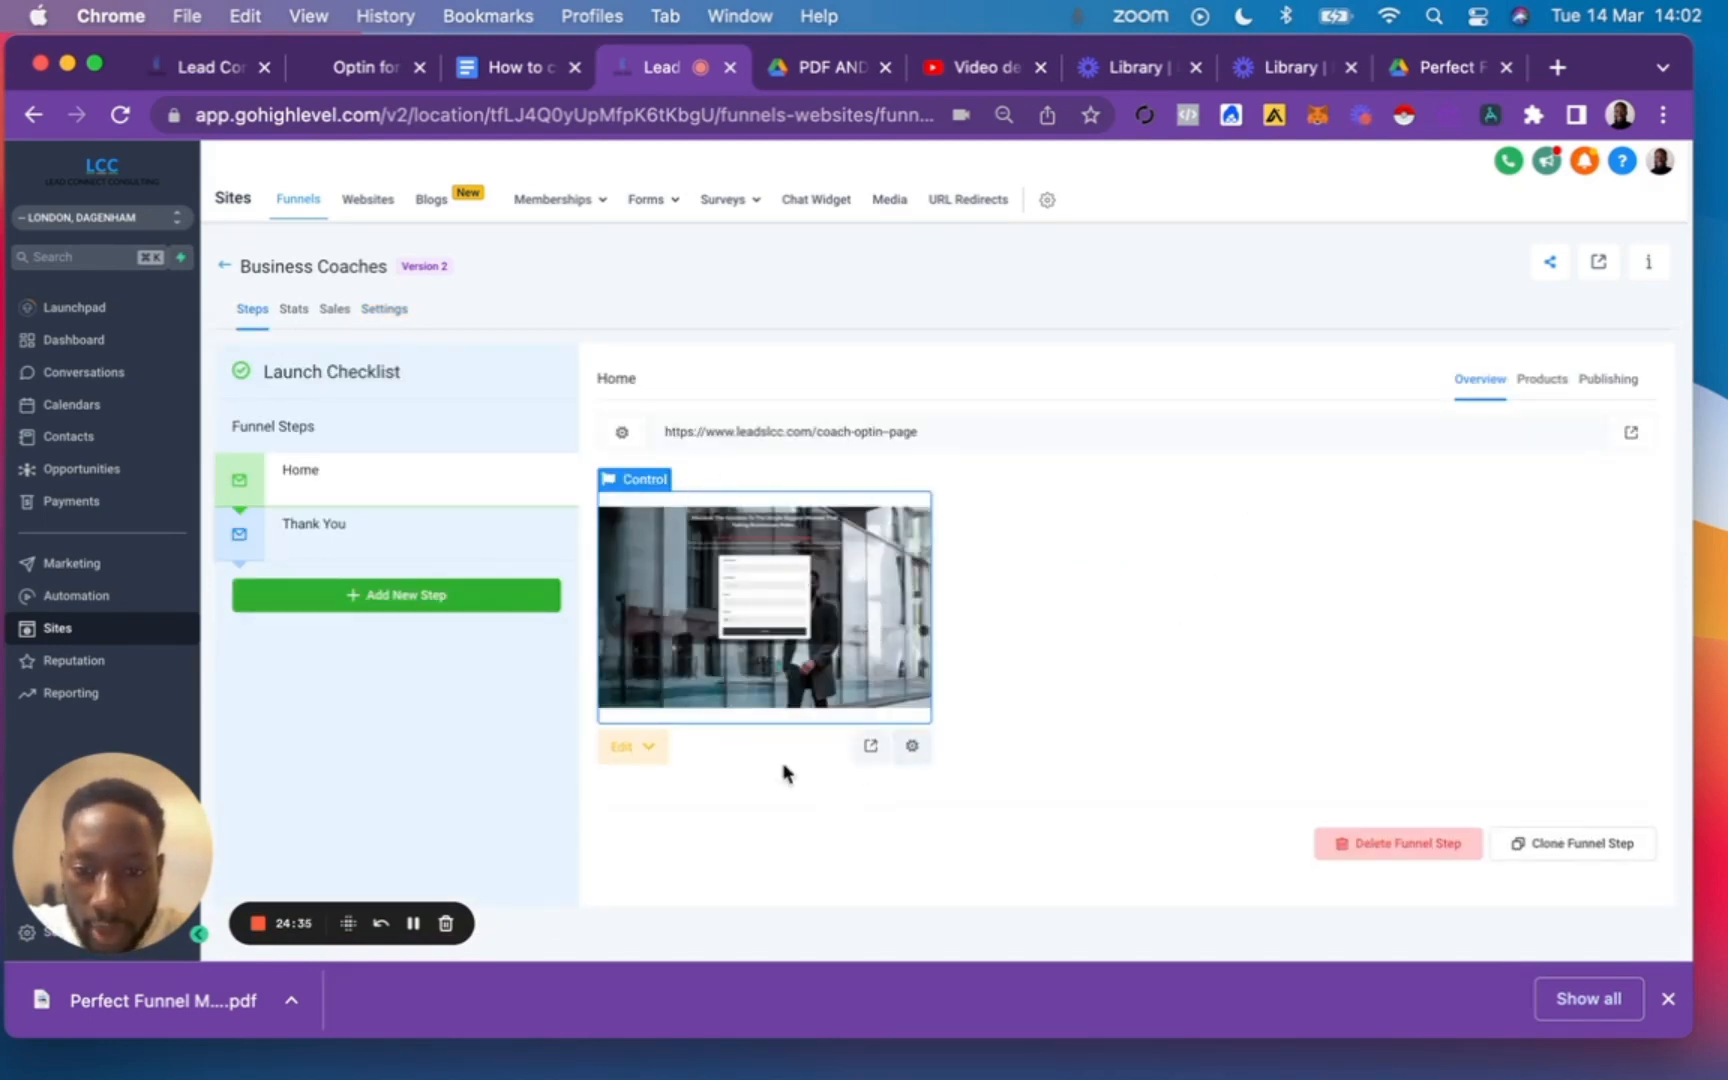
{"action": "left_click", "coordinate": [886, 750]}
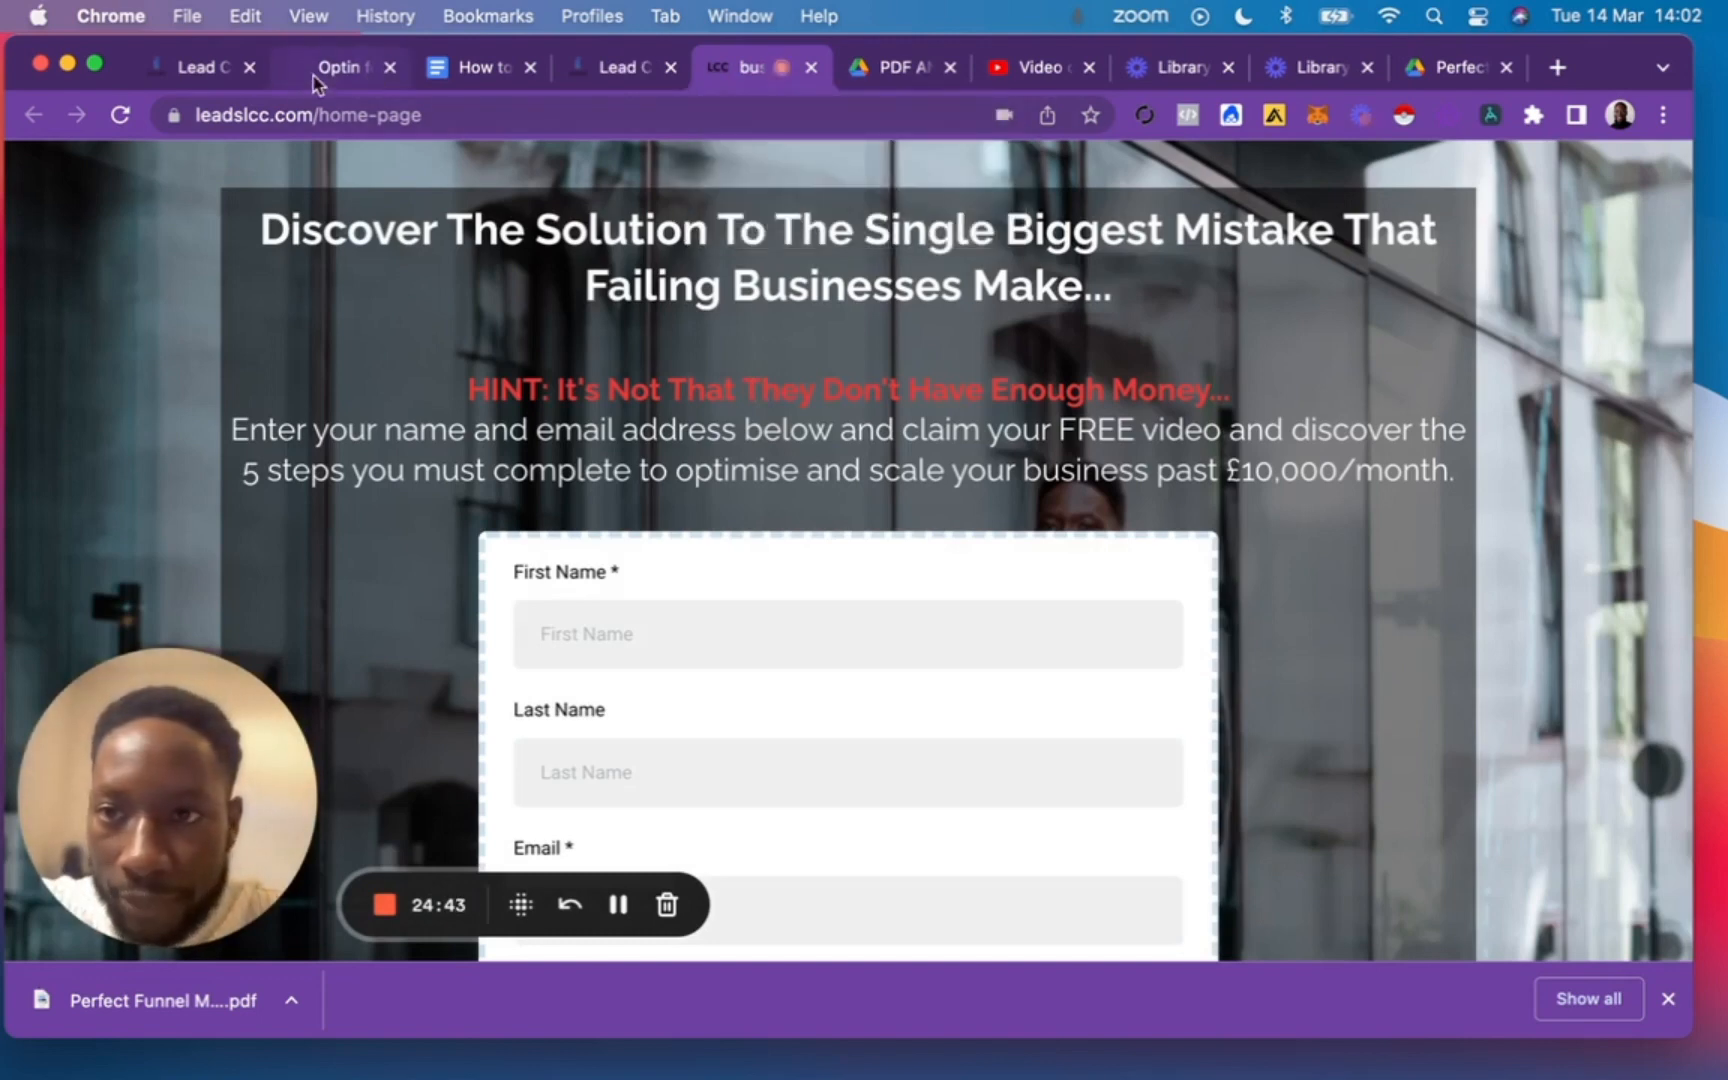
Switch to the Google Docs guide "How to create an Optin funnel on Go High Level" and review its checklist, page framework and lead magnet notes.
{"action": "left_click", "coordinate": [472, 67]}
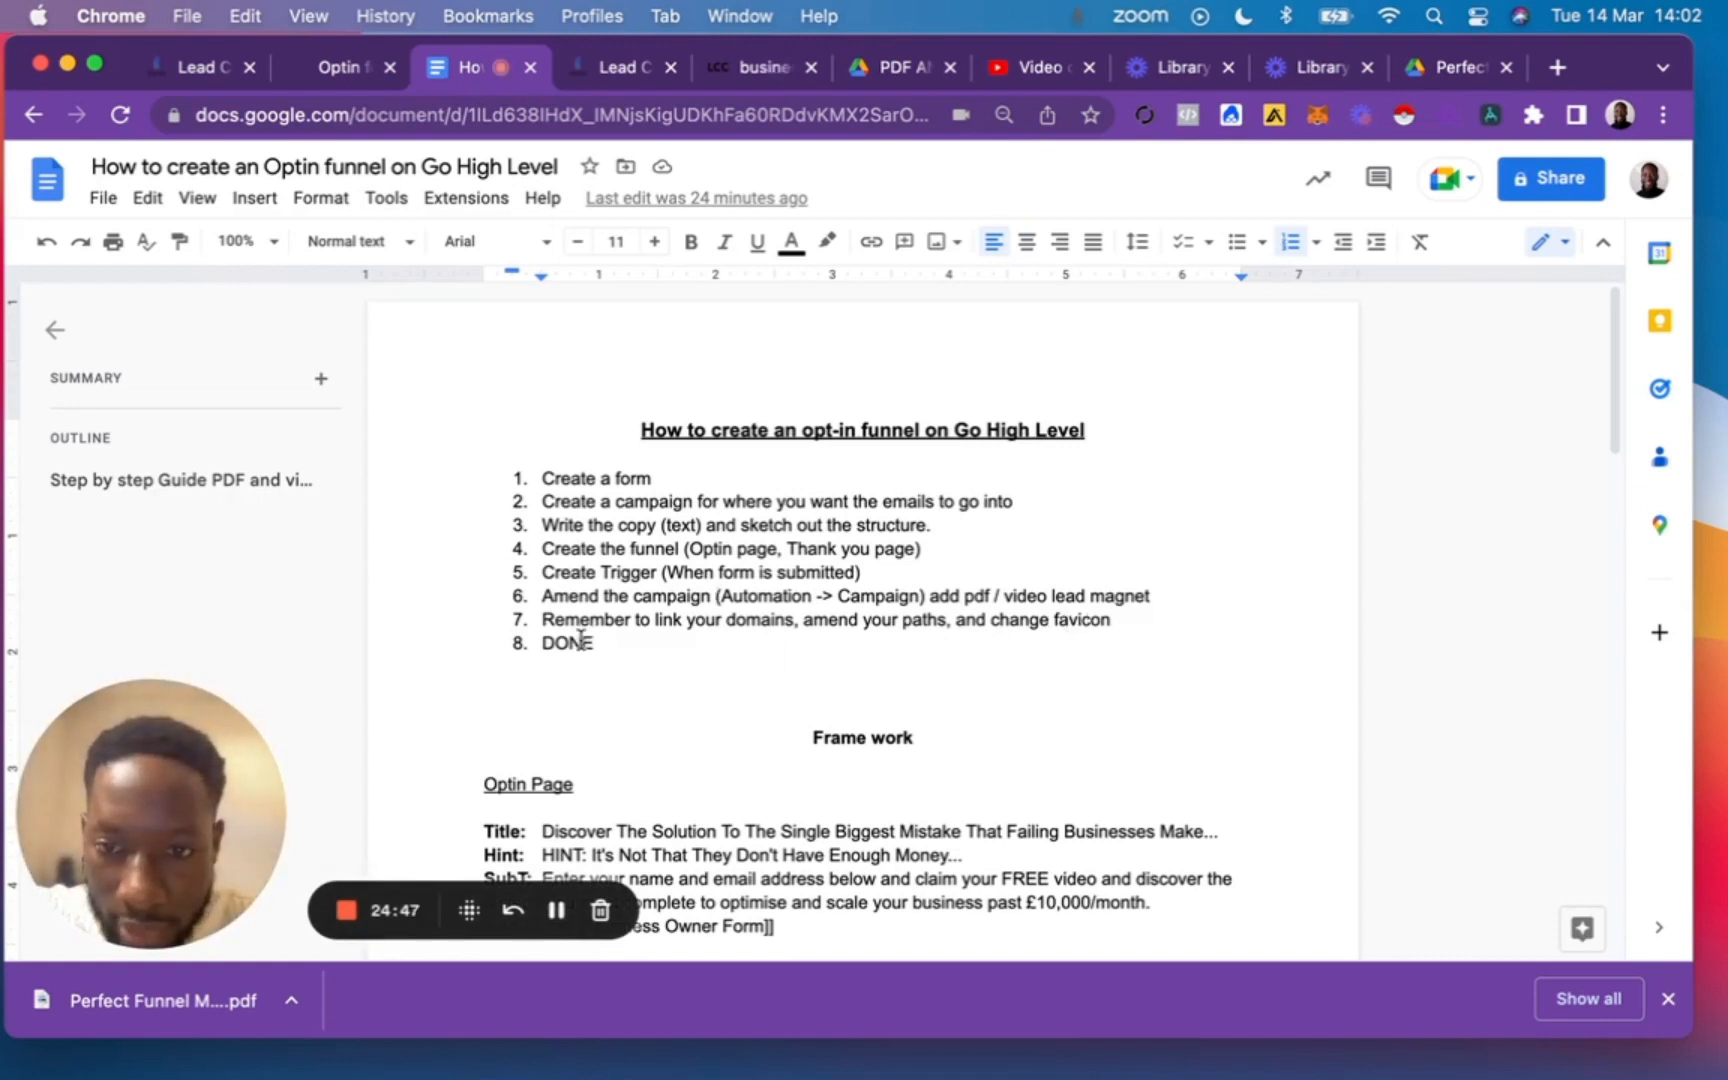
{"action": "scroll", "coordinate": [606, 640], "scroll_direction": "down", "scroll_amount": 1}
{"action": "scroll", "coordinate": [606, 640], "scroll_direction": "down", "scroll_amount": 5}
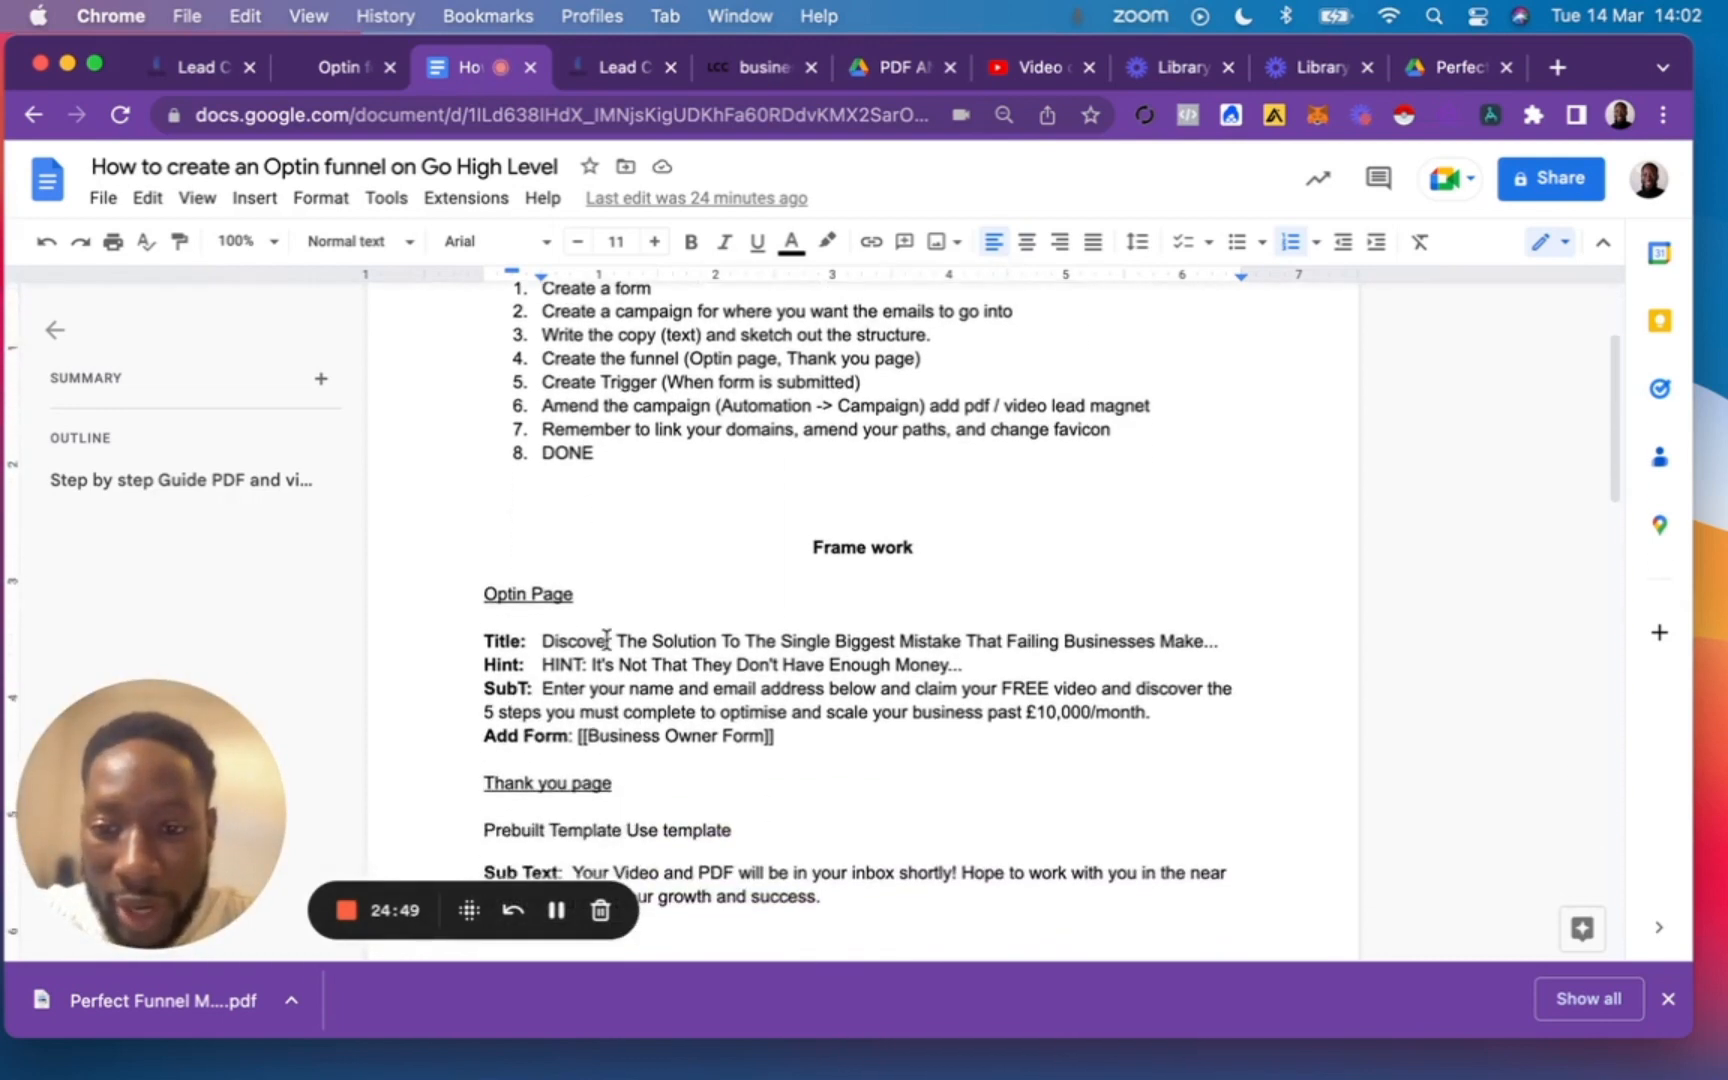
{"action": "scroll", "coordinate": [606, 640], "scroll_direction": "up", "scroll_amount": 4}
{"action": "scroll", "coordinate": [606, 640], "scroll_direction": "up", "scroll_amount": 1}
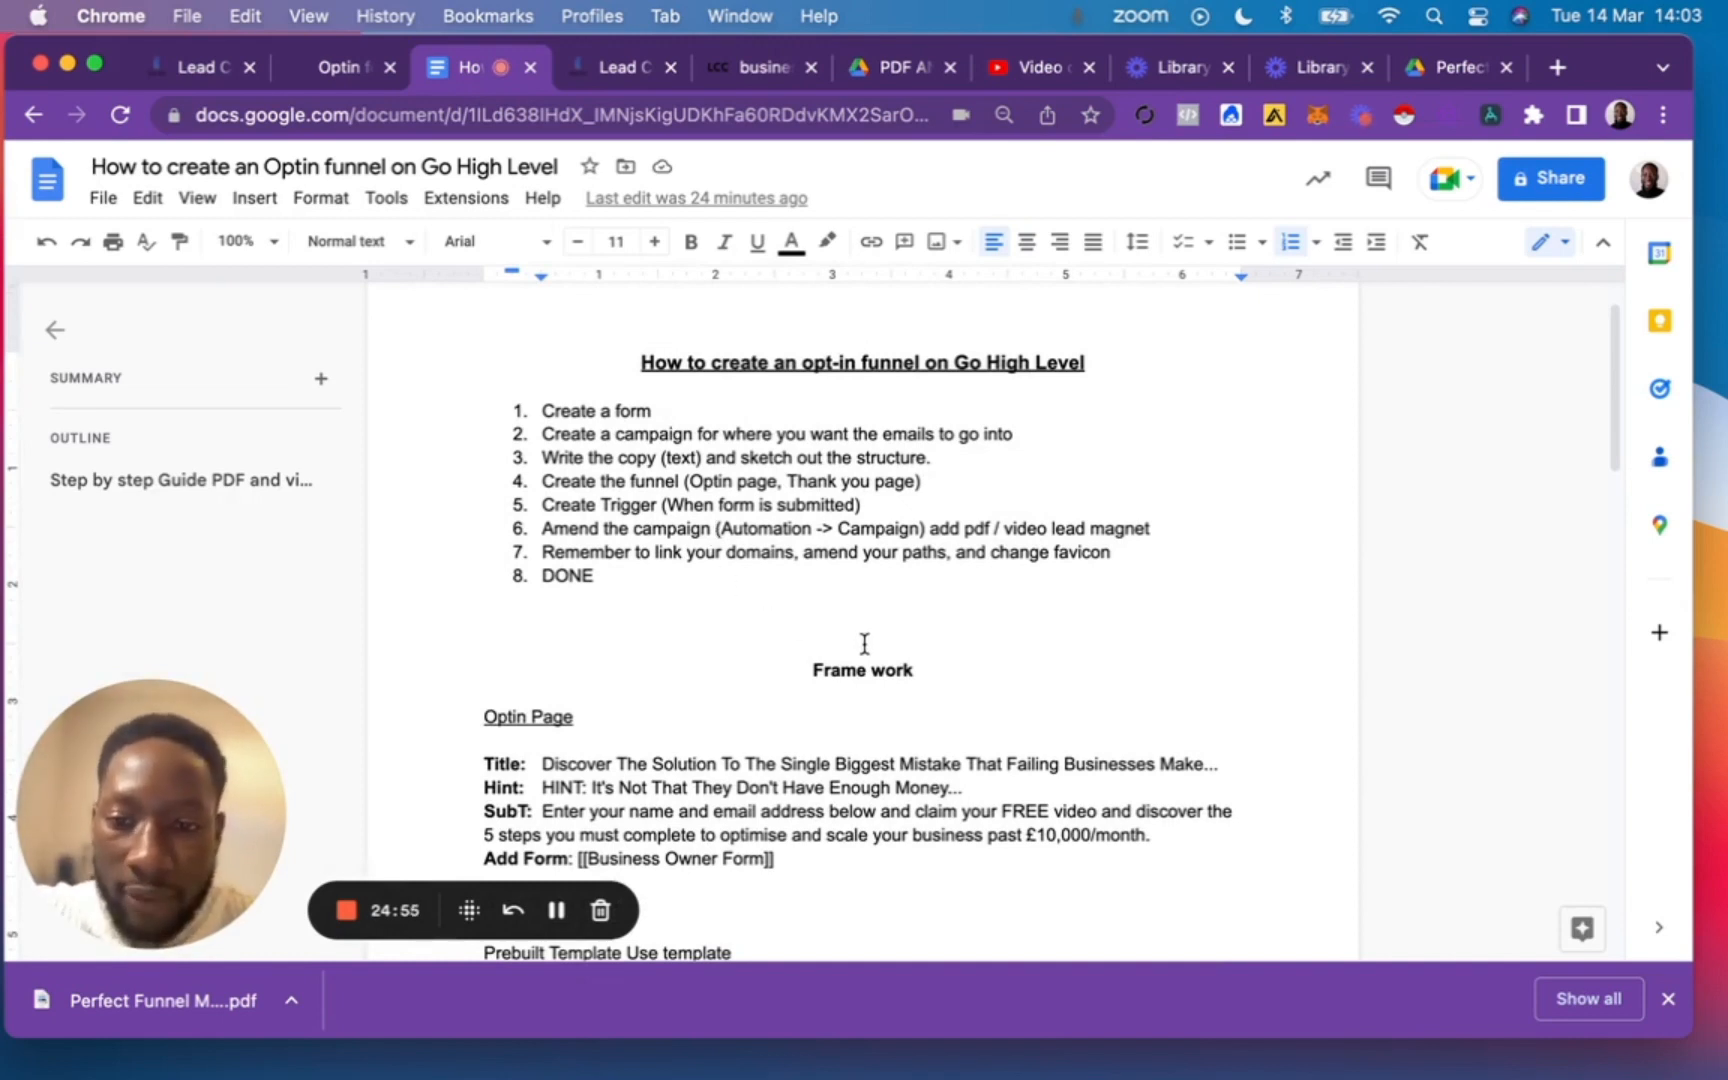
{"action": "scroll", "coordinate": [864, 643], "scroll_direction": "down", "scroll_amount": 7}
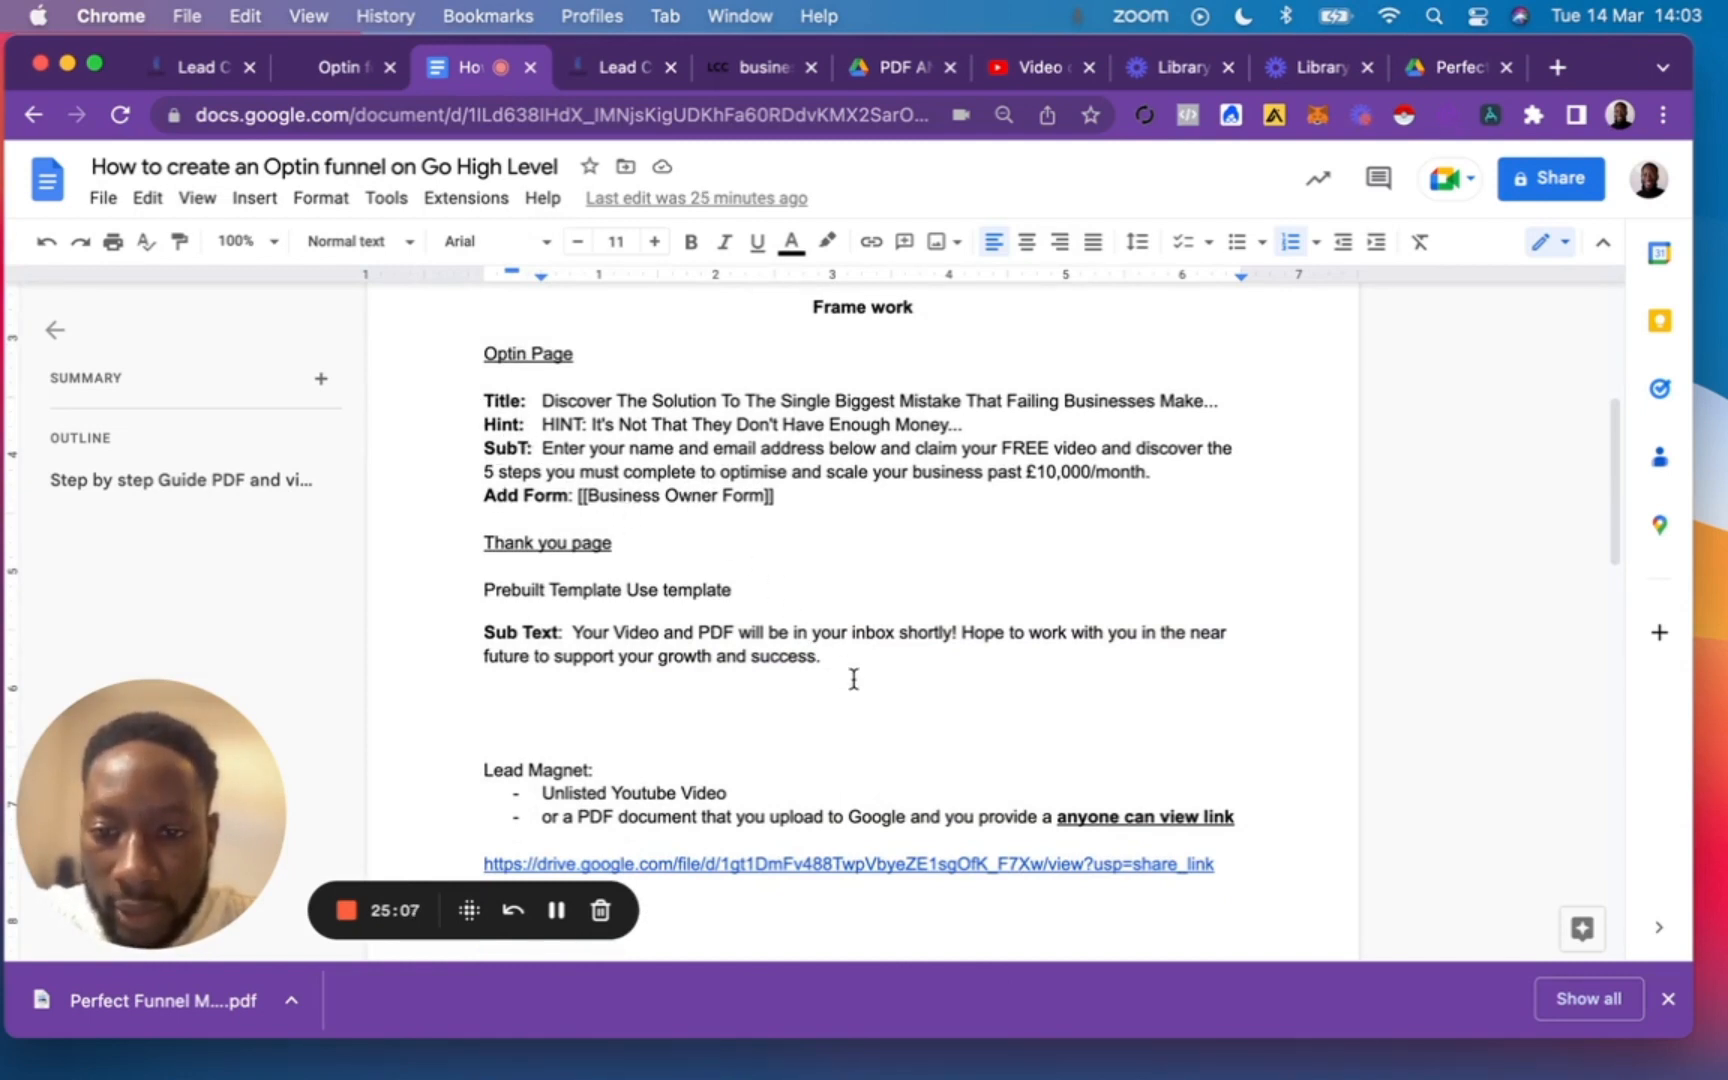
{"action": "scroll", "coordinate": [853, 679], "scroll_direction": "down", "scroll_amount": 2}
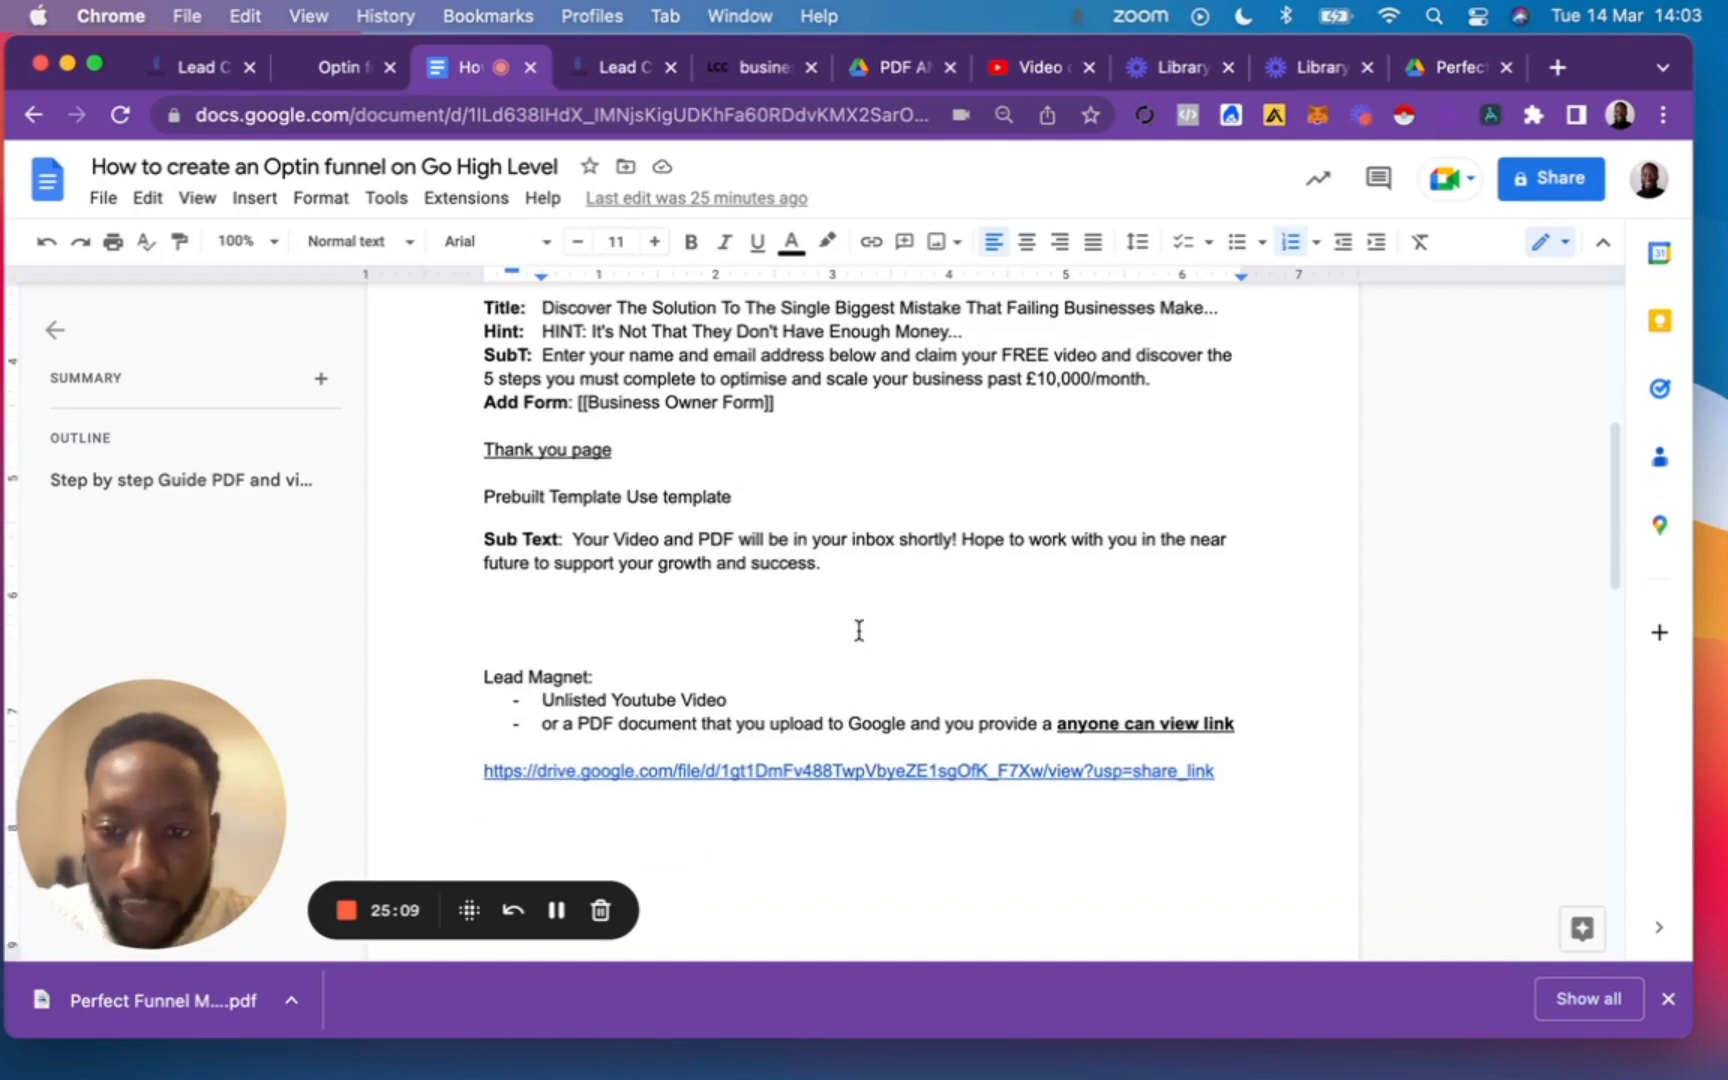
{"action": "scroll", "coordinate": [859, 630], "scroll_direction": "up", "scroll_amount": 10}
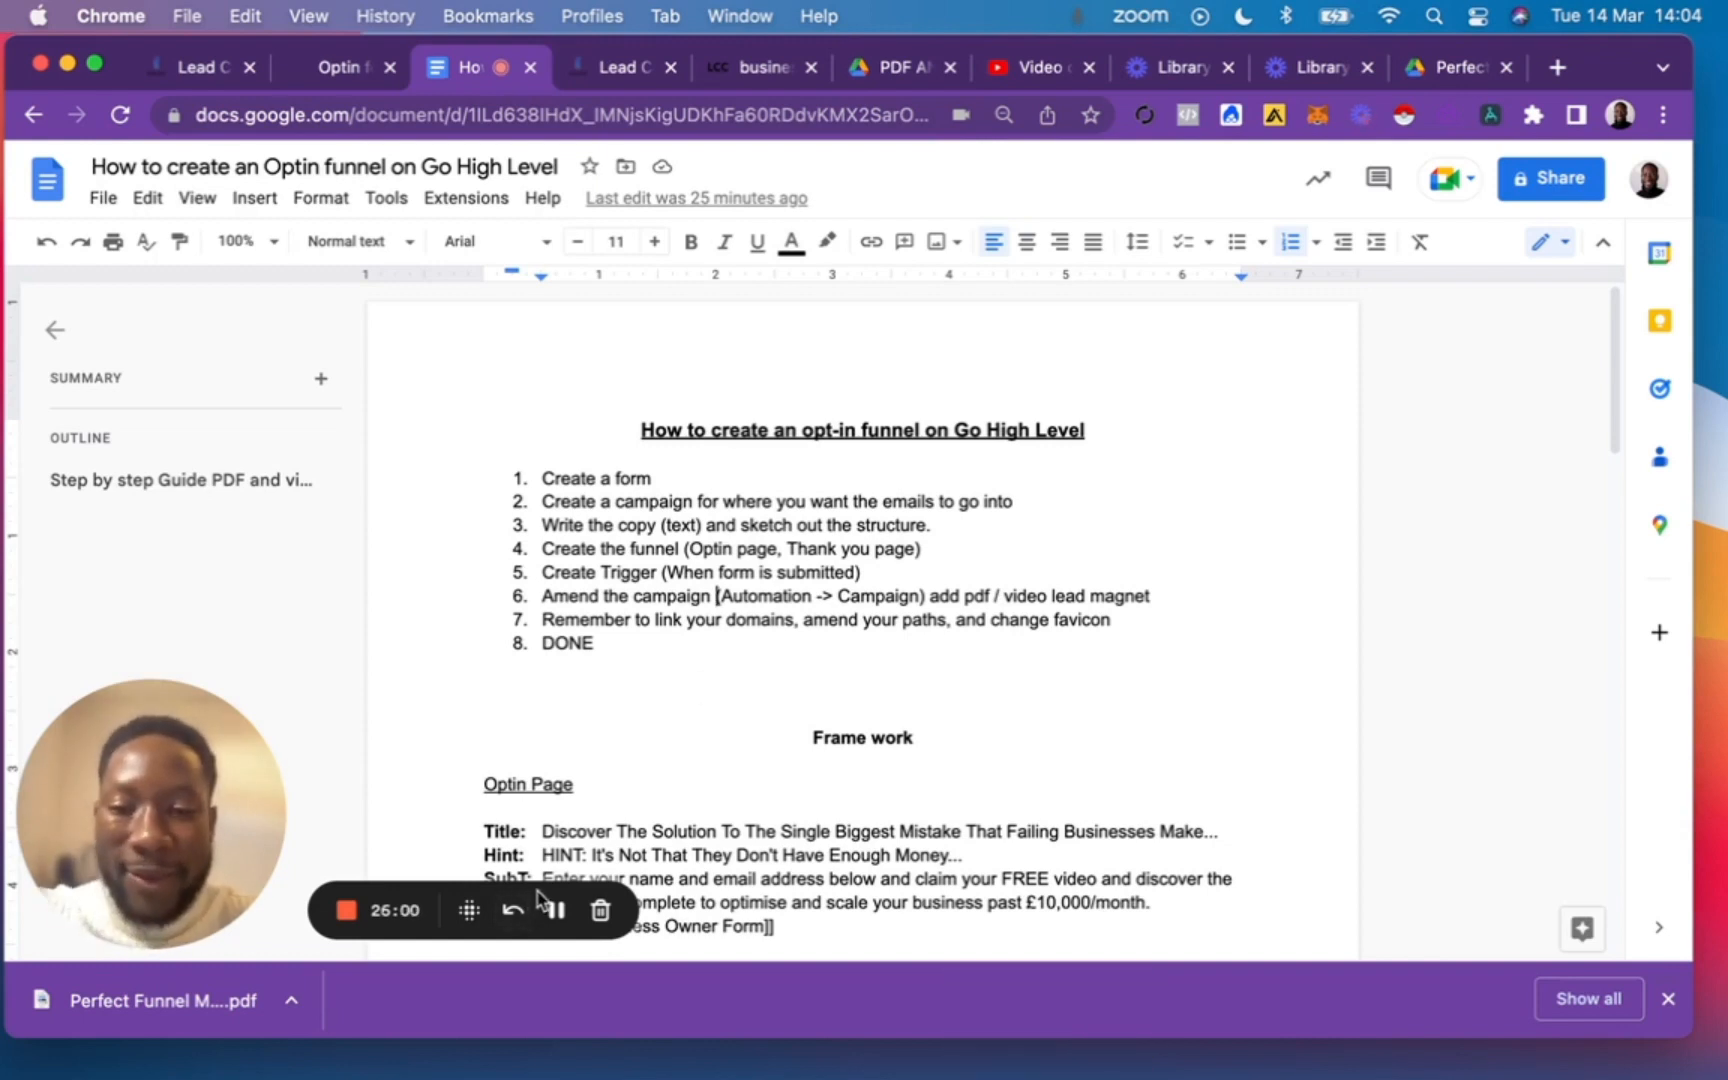
{"action": "left_click", "coordinate": [557, 910]}
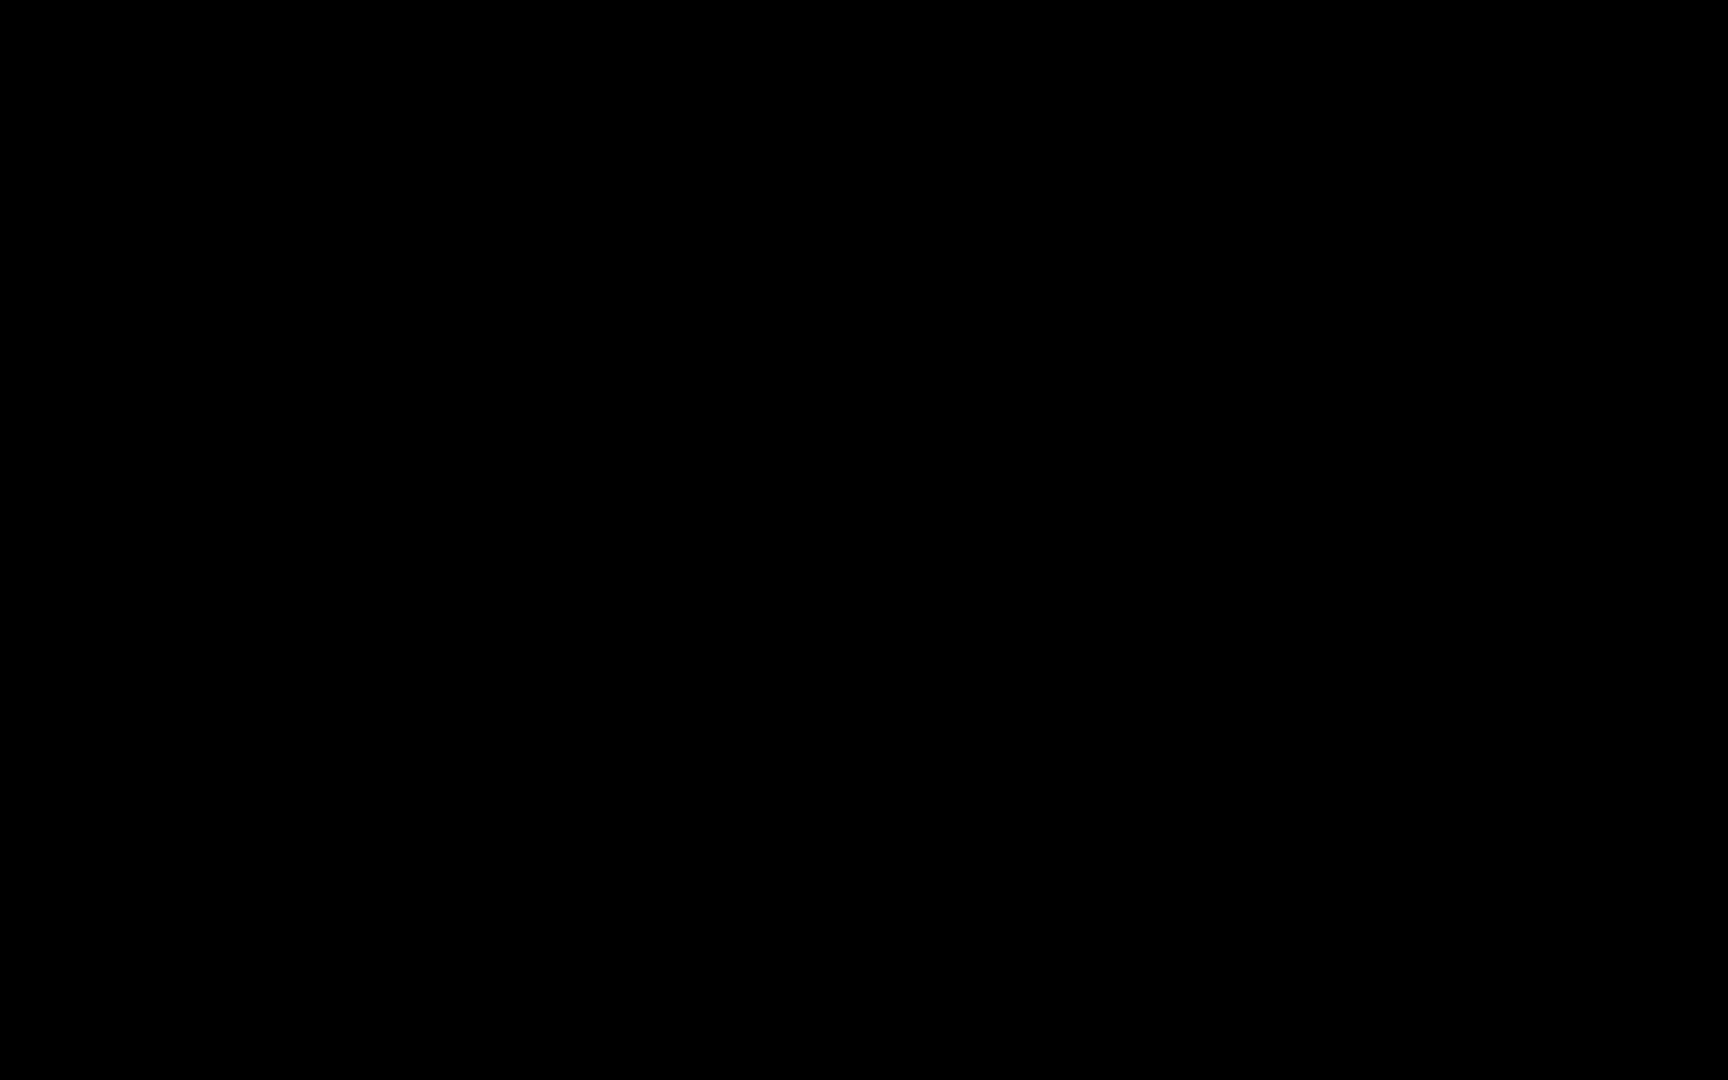